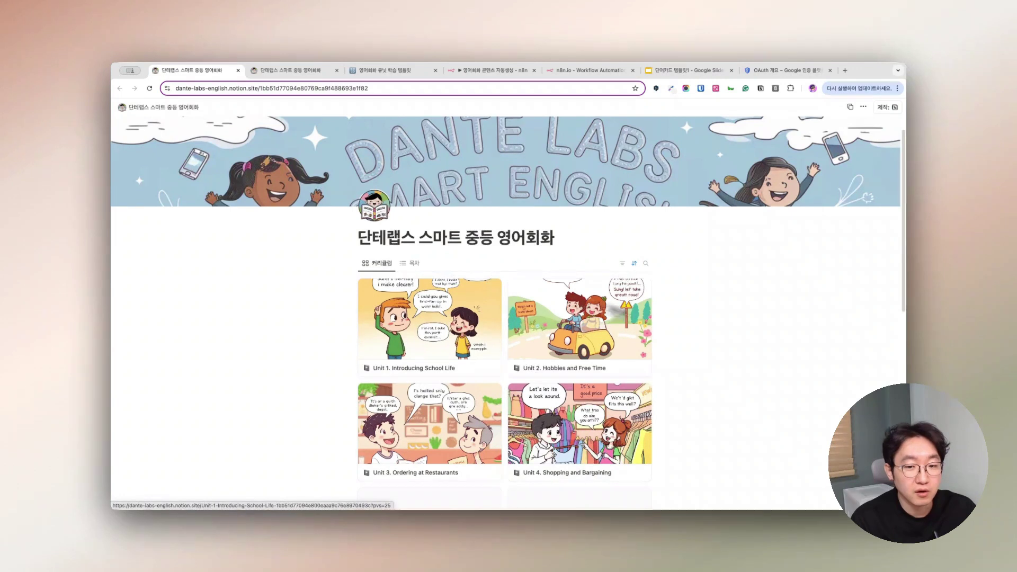
- Open the Unit 1. Introducing School Life lesson card as a full page
scroll(732, 364, down, 2)
scroll(732, 358, down, 1)
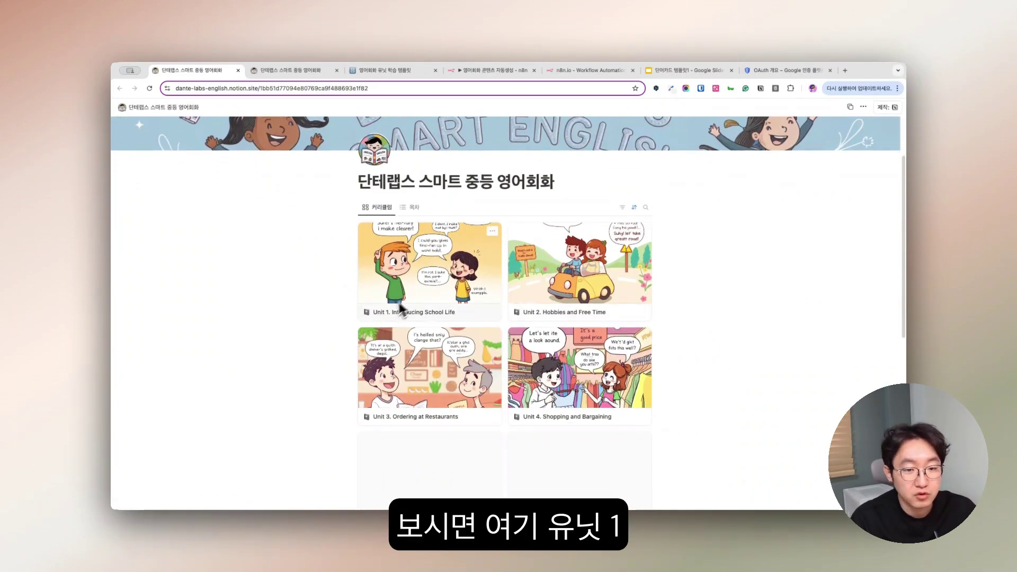
scroll(420, 291, down, 1)
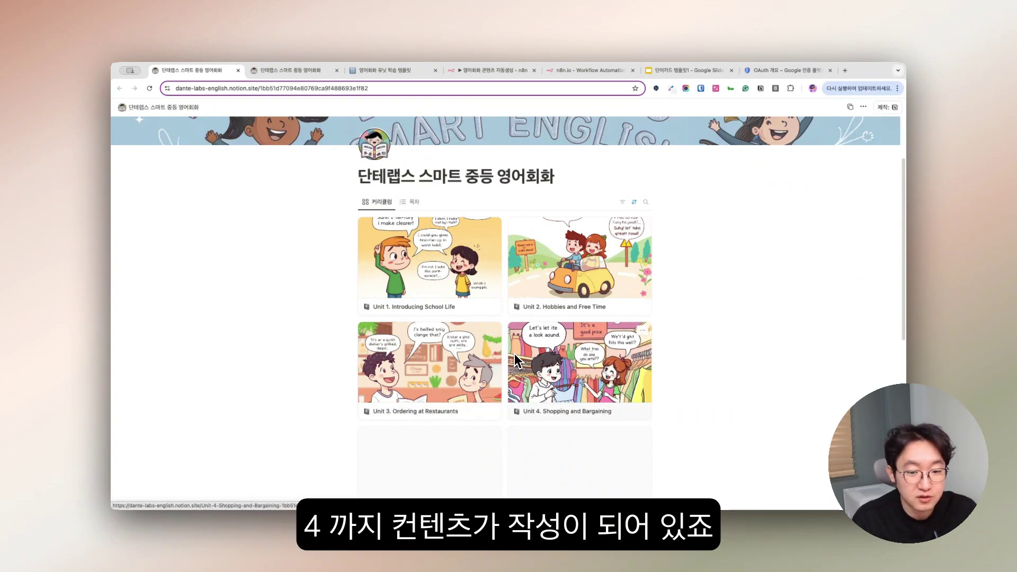
scroll(516, 354, down, 3)
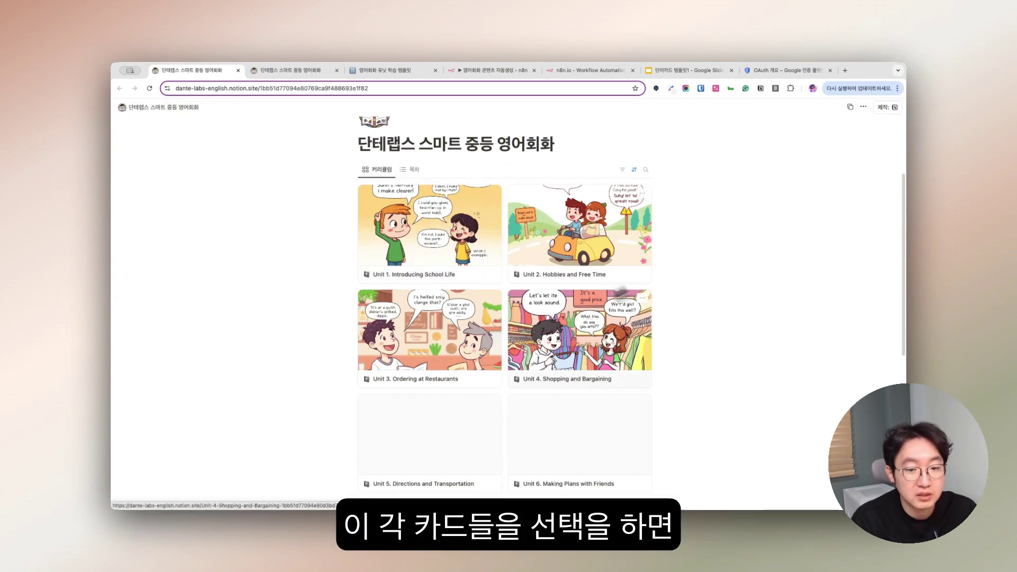
scroll(546, 336, down, 1)
scroll(657, 374, down, 2)
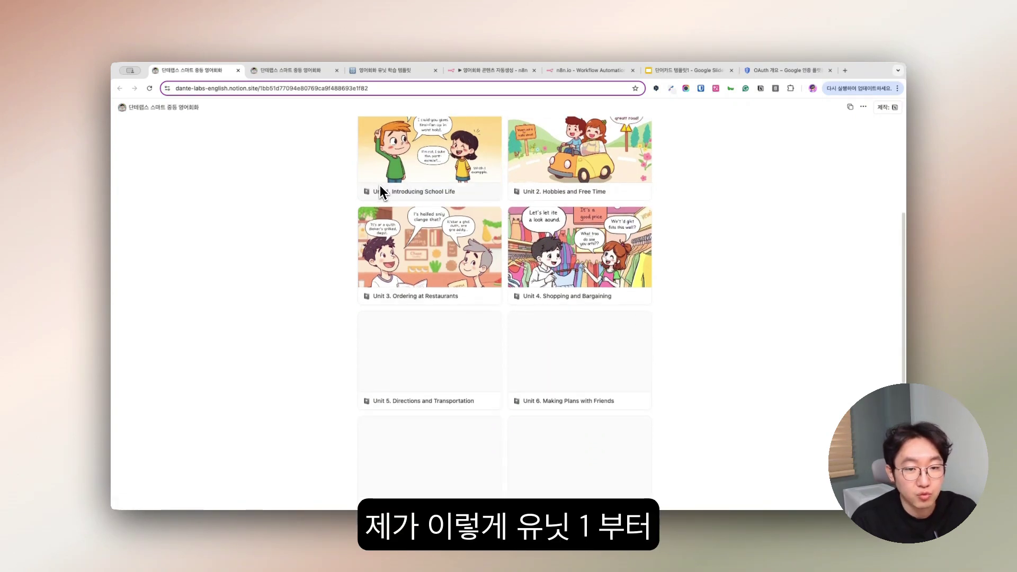
scroll(454, 249, down, 6)
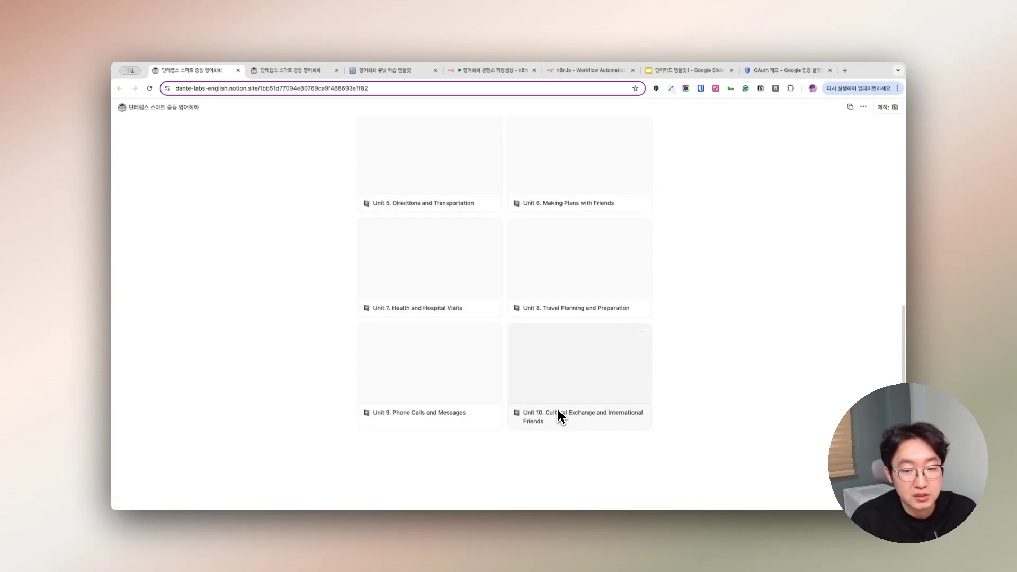
scroll(613, 409, up, 7)
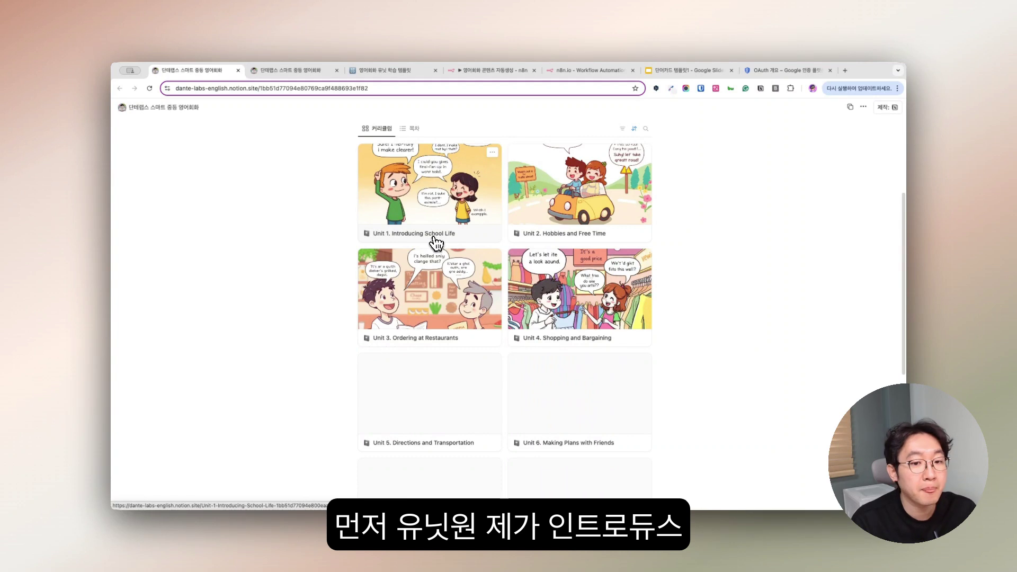
click(420, 193)
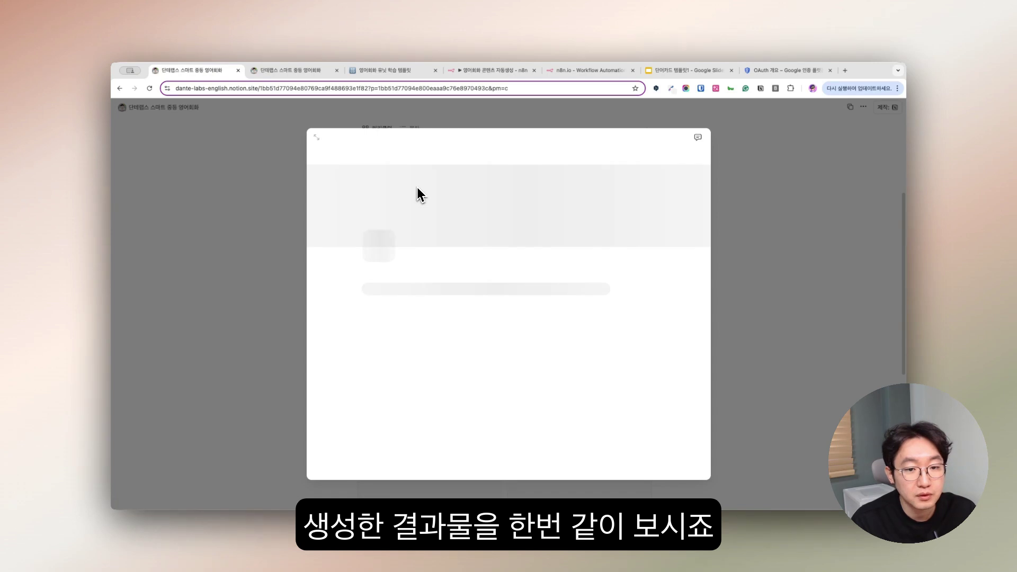
click(316, 139)
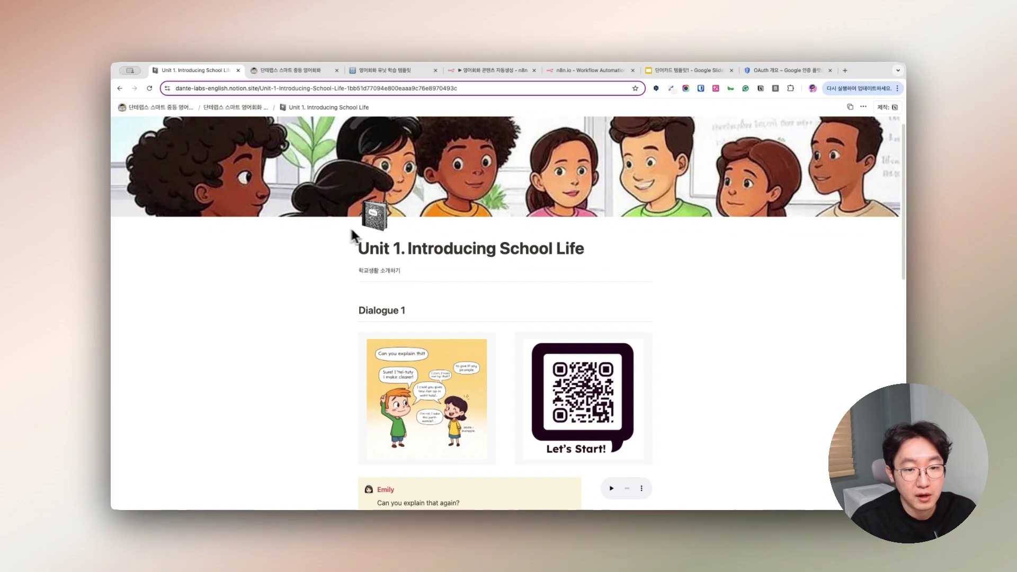
- Scroll through the Dialogue 1 lines with their Korean translations
scroll(424, 238, down, 2)
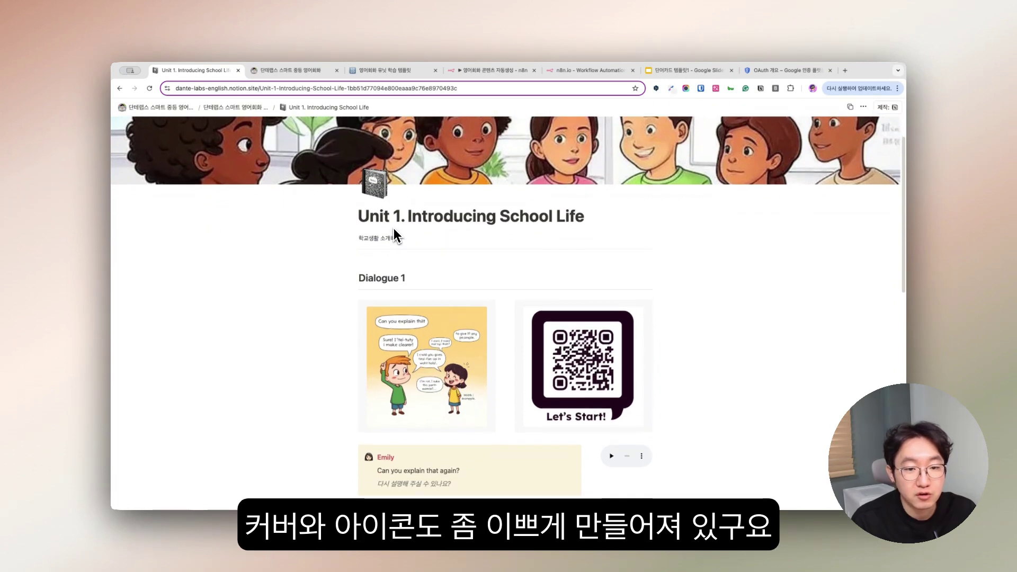
scroll(496, 286, down, 3)
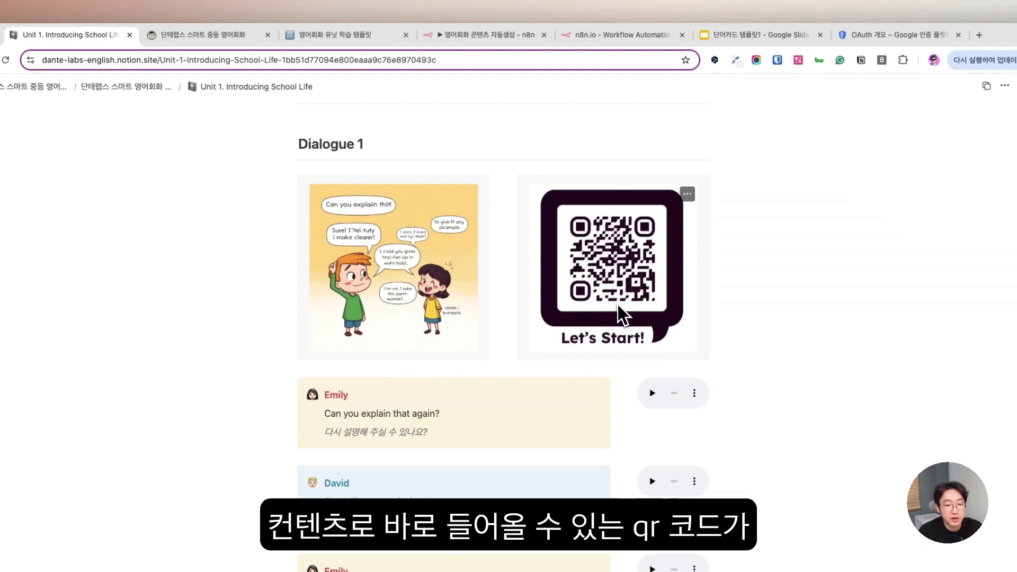
scroll(670, 307, down, 3)
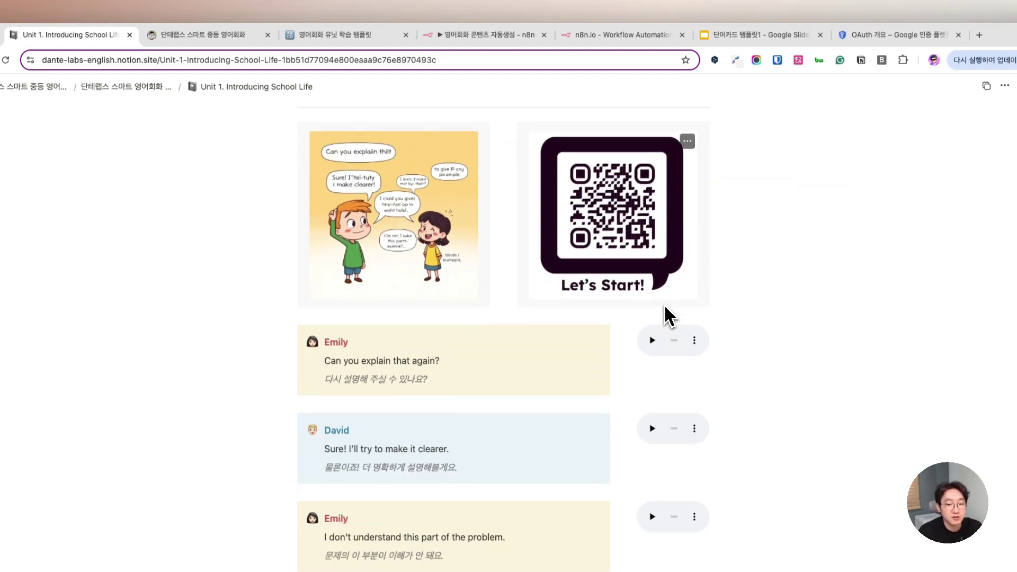
scroll(665, 305, down, 1)
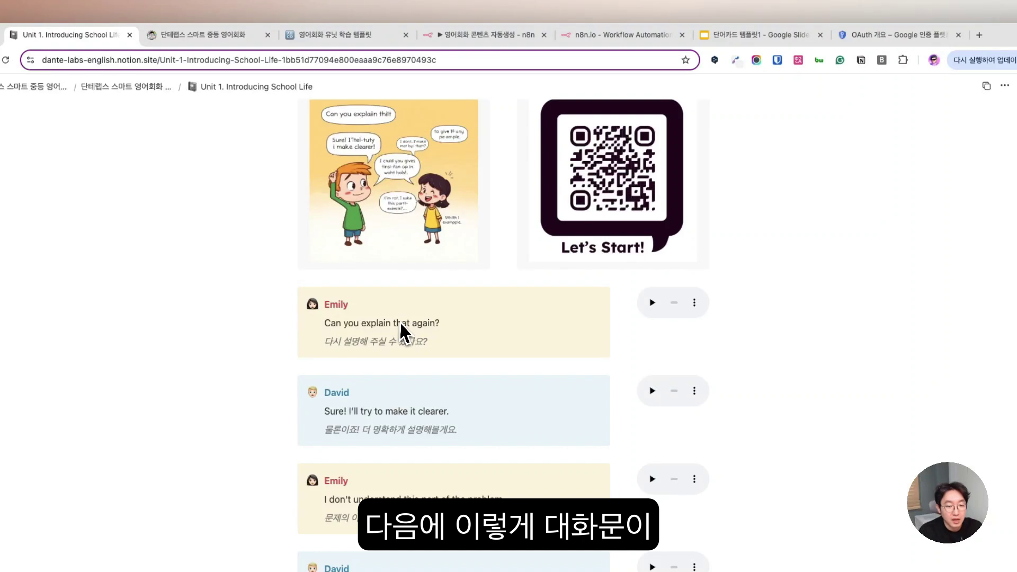
scroll(401, 321, down, 1)
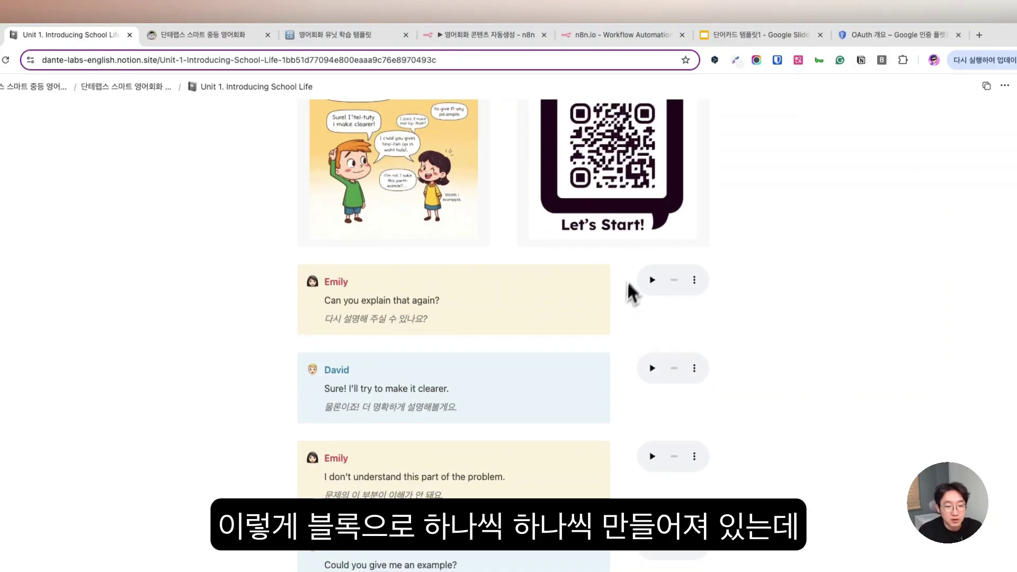
scroll(391, 361, down, 6)
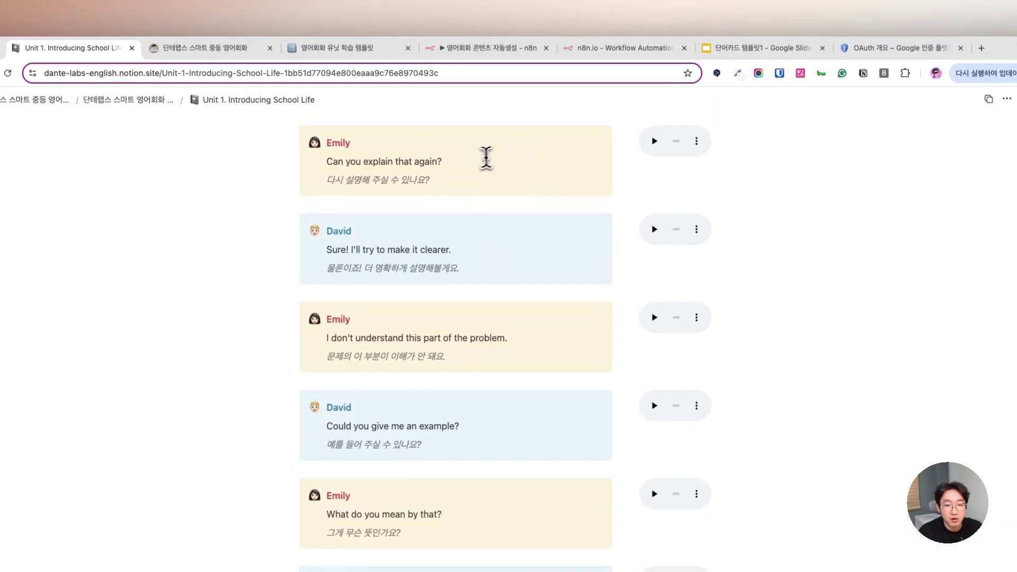
scroll(477, 170, up, 1)
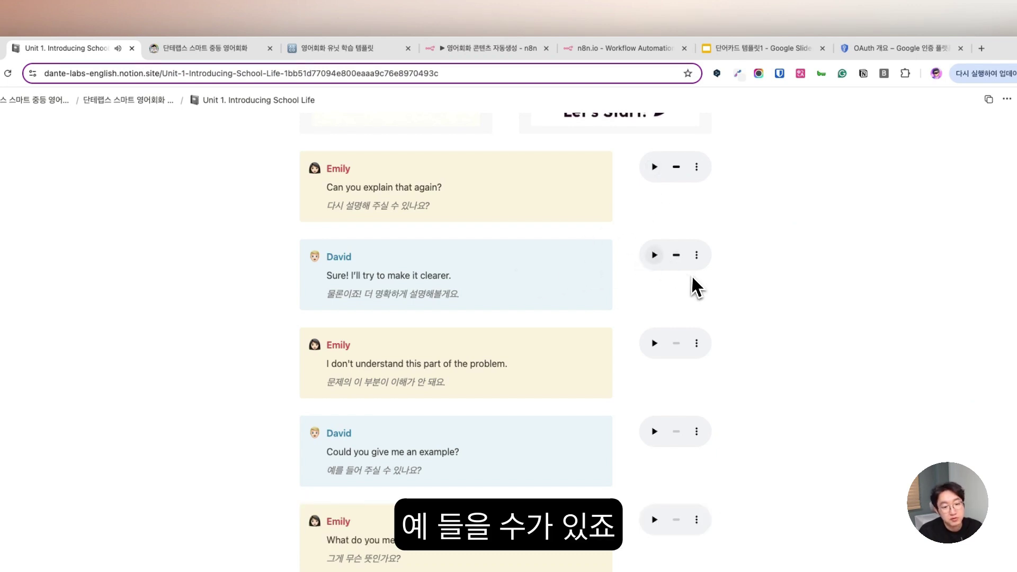
scroll(692, 286, down, 1)
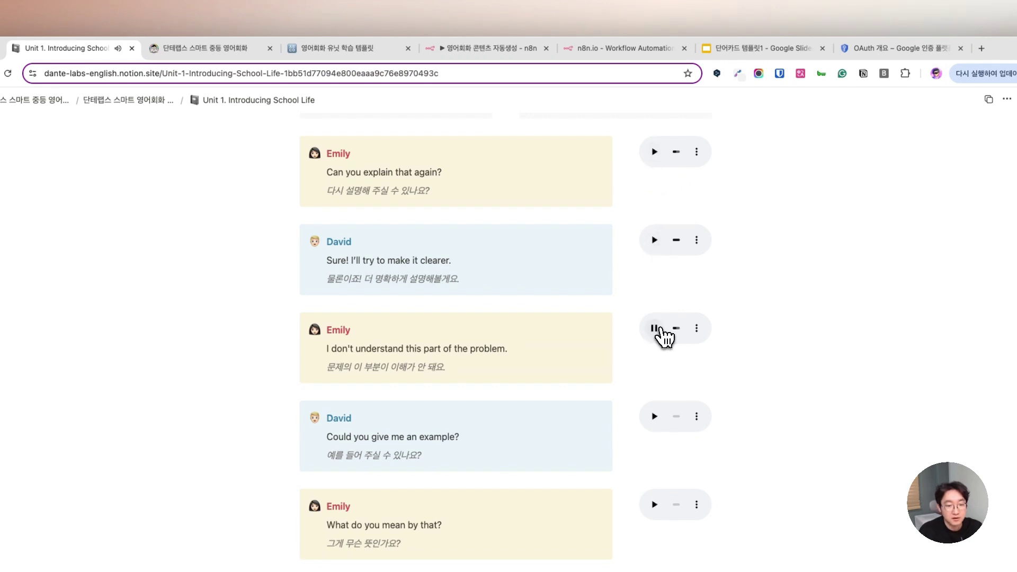
scroll(679, 339, down, 3)
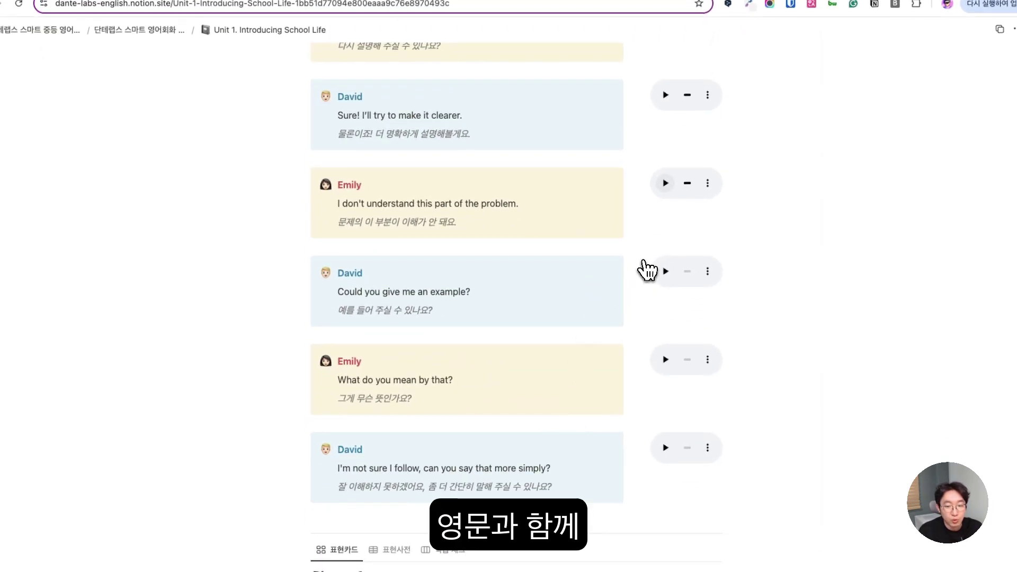
scroll(646, 270, down, 2)
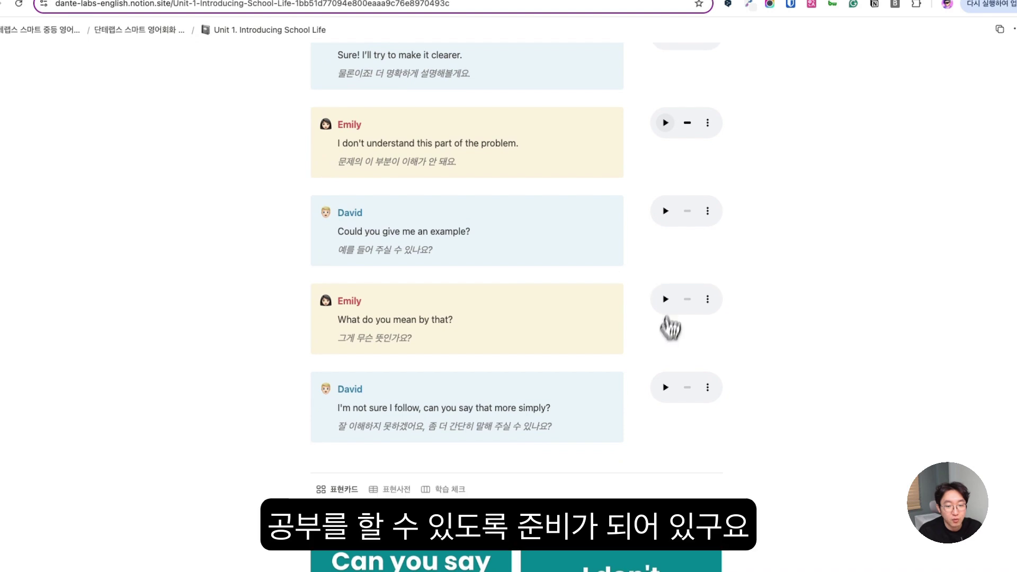
scroll(646, 355, down, 2)
scroll(645, 318, down, 5)
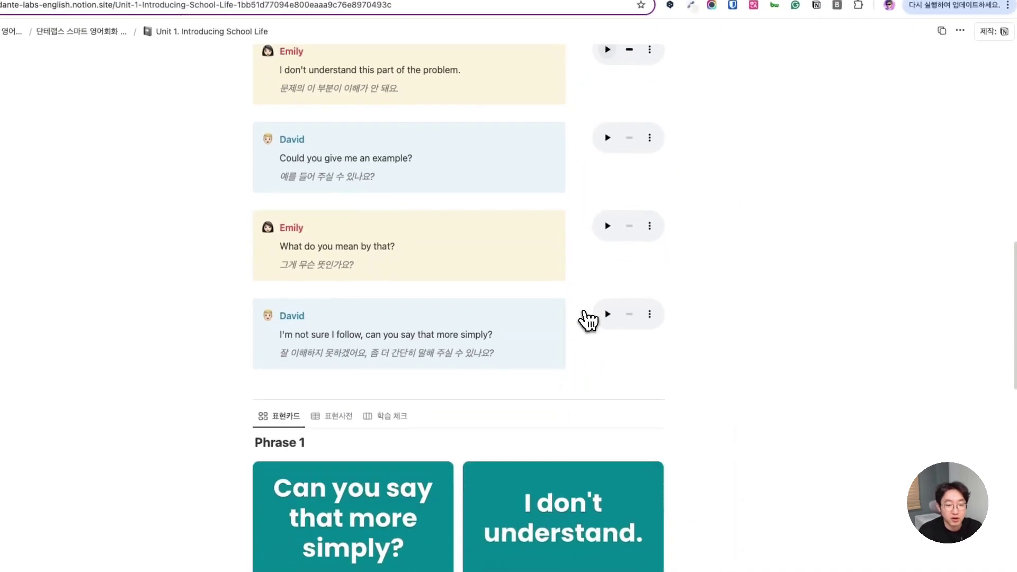
scroll(588, 313, down, 5)
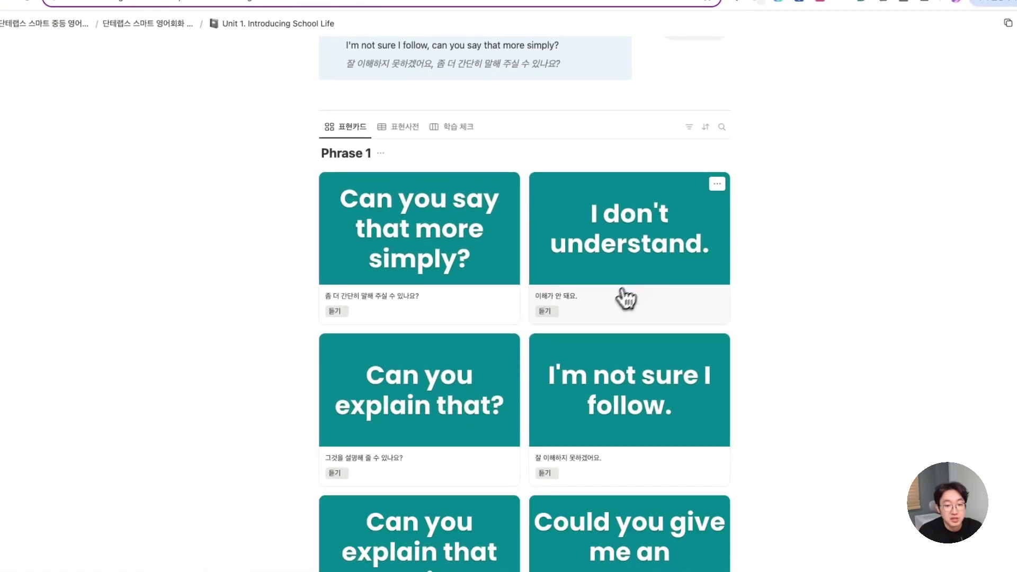
scroll(606, 309, down, 2)
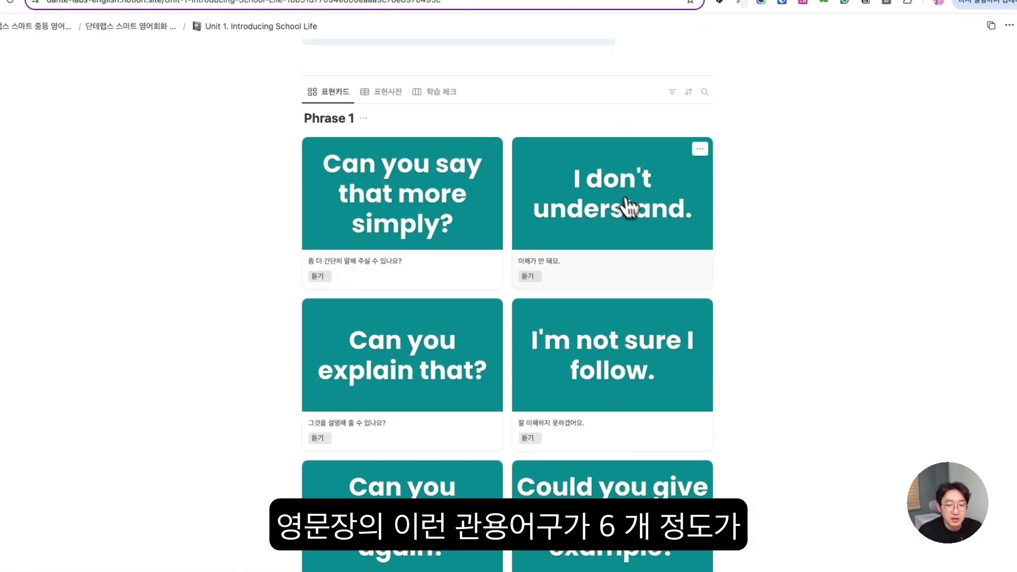
scroll(664, 233, down, 1)
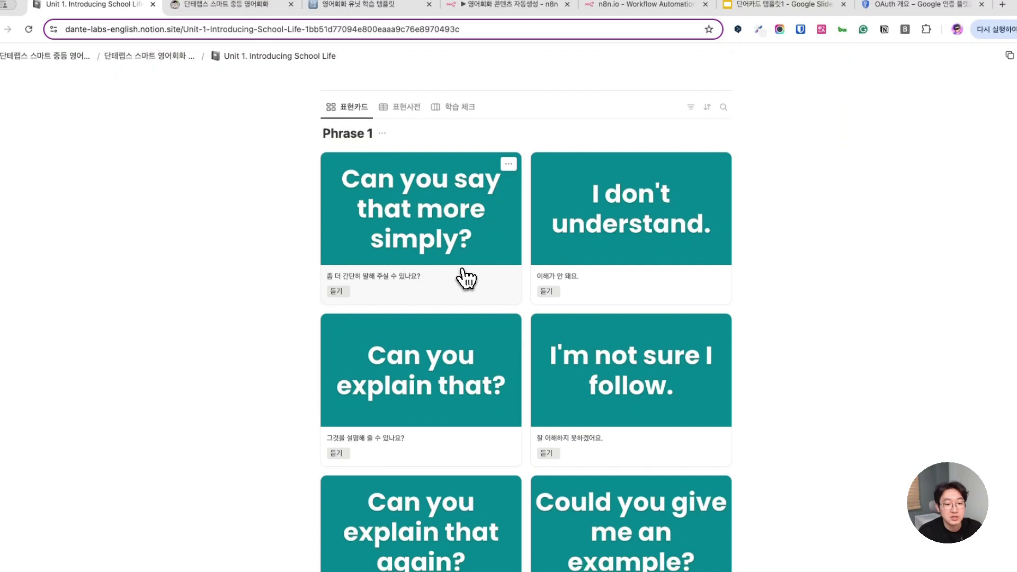
click(338, 291)
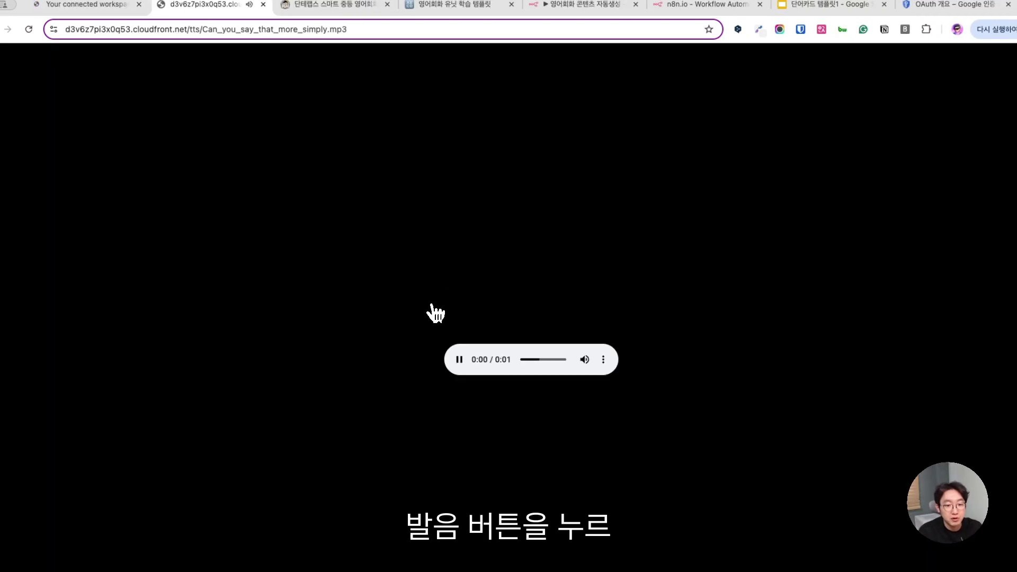
click(264, 4)
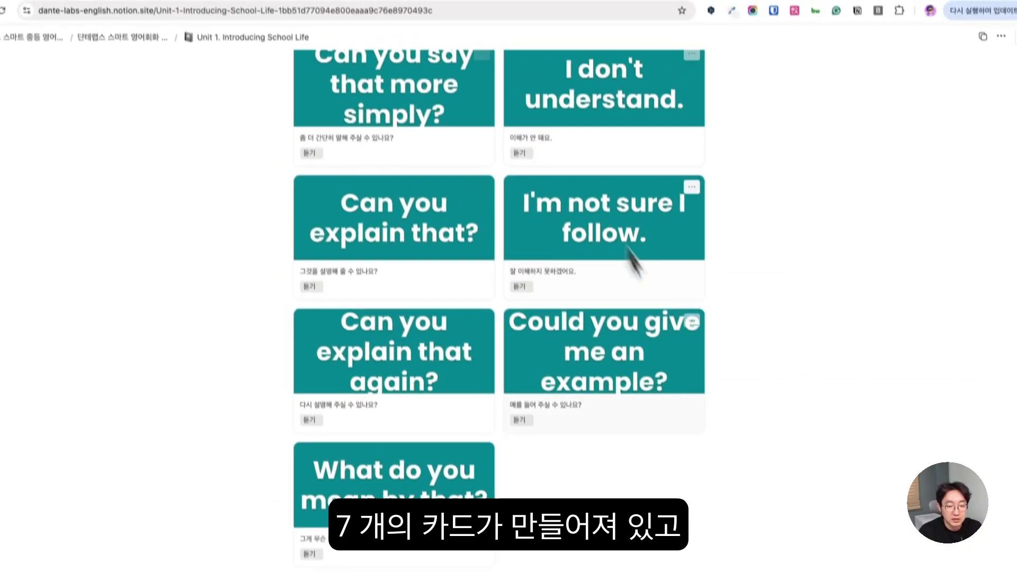
scroll(586, 348, down, 3)
scroll(583, 329, down, 5)
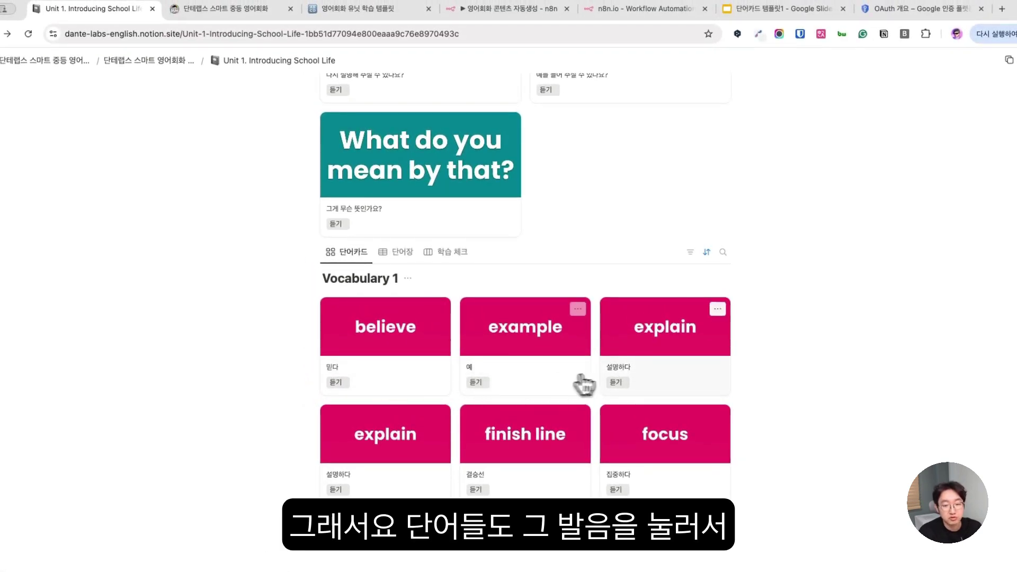
- Play the pronunciation audio for the word 'explain' twice, then close it
click(610, 384)
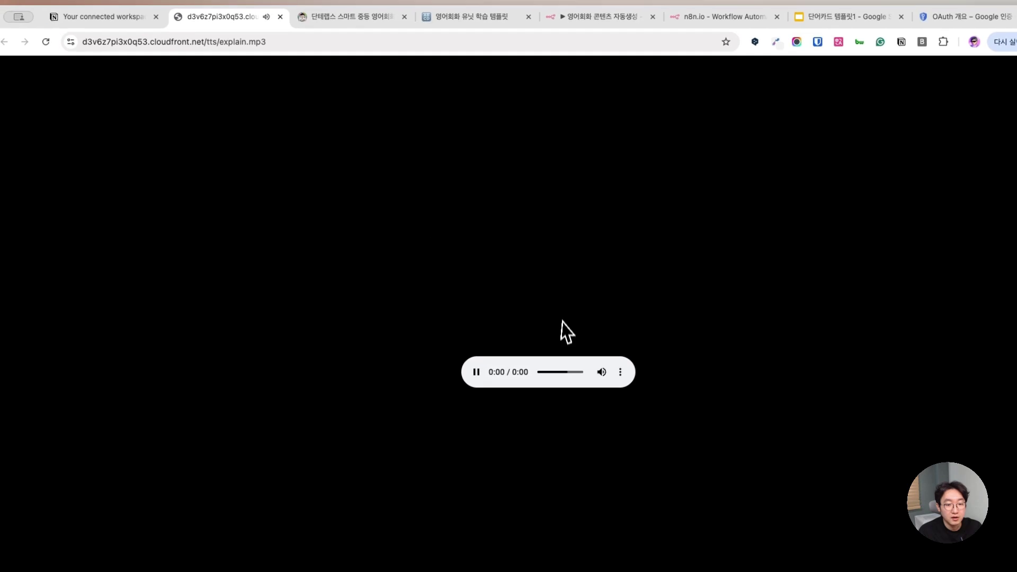
click(463, 366)
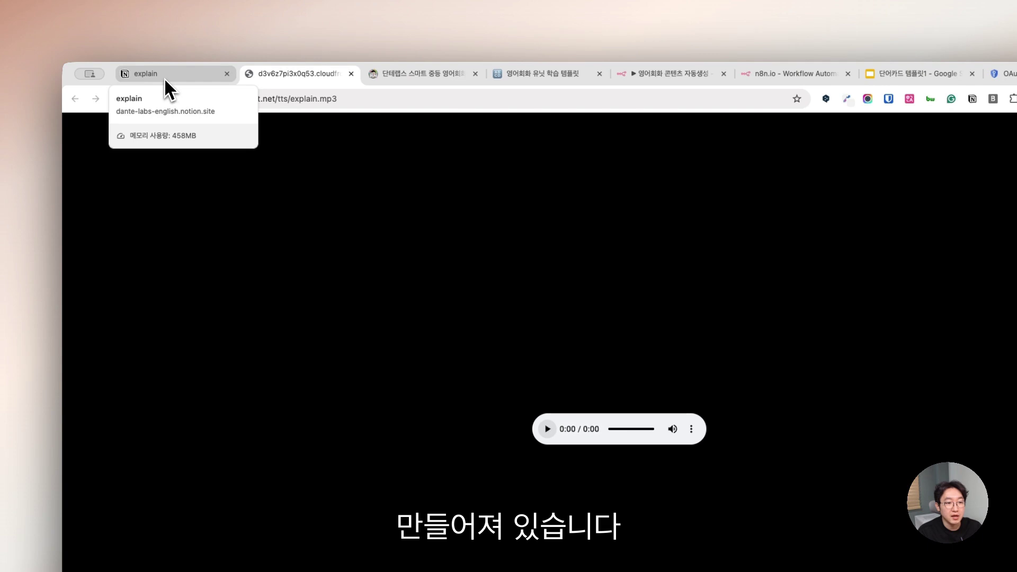
click(351, 74)
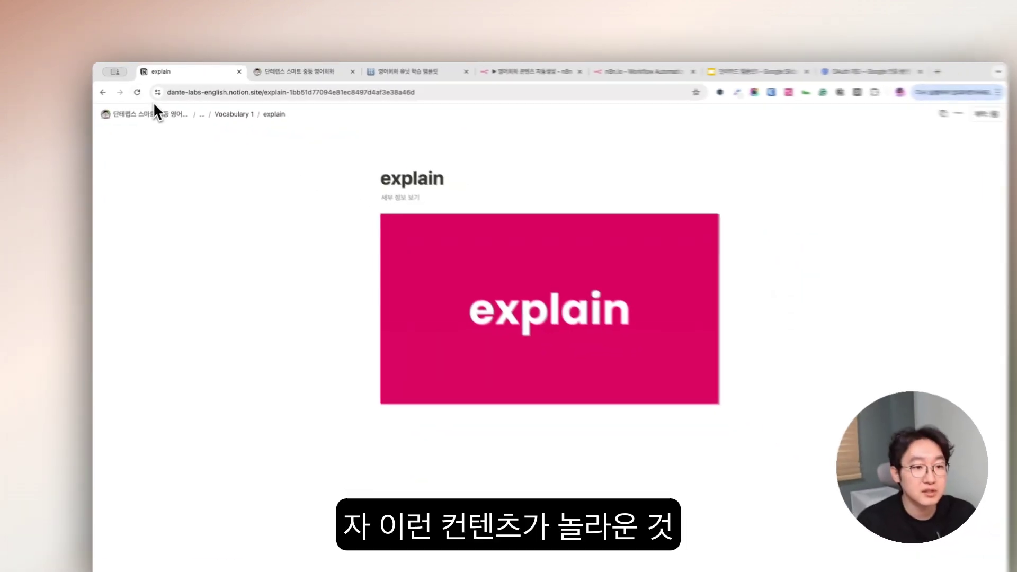
- Return to the Unit 1. Introducing School Life page and browse its dialogue and Phrase flashcards
click(226, 109)
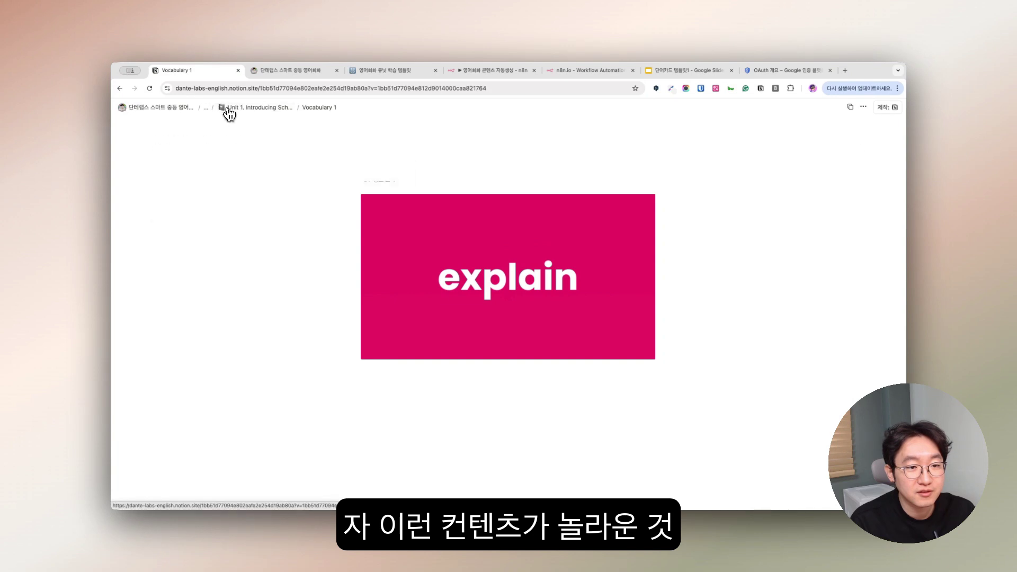
click(247, 111)
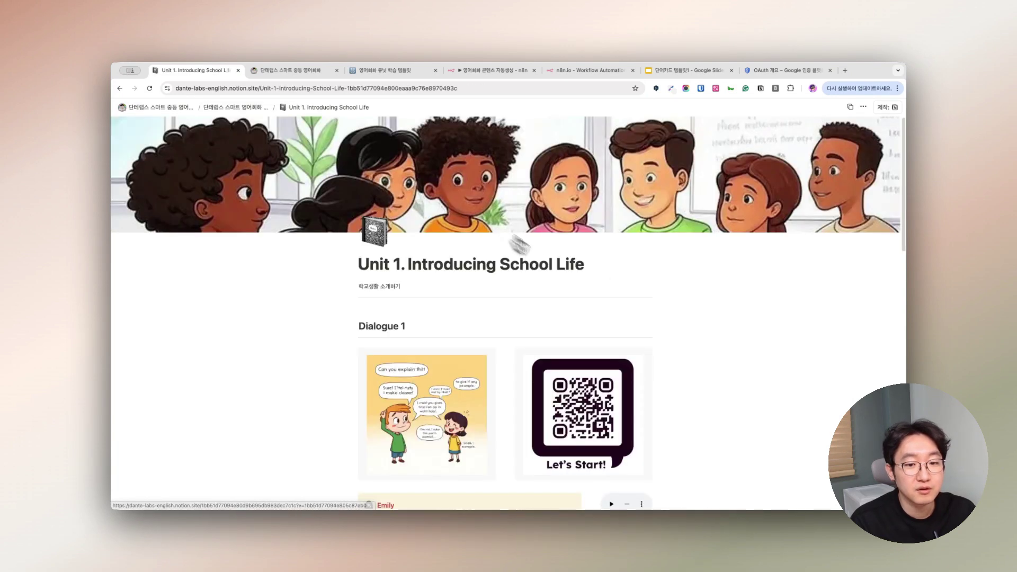
scroll(584, 375, down, 6)
scroll(587, 375, down, 5)
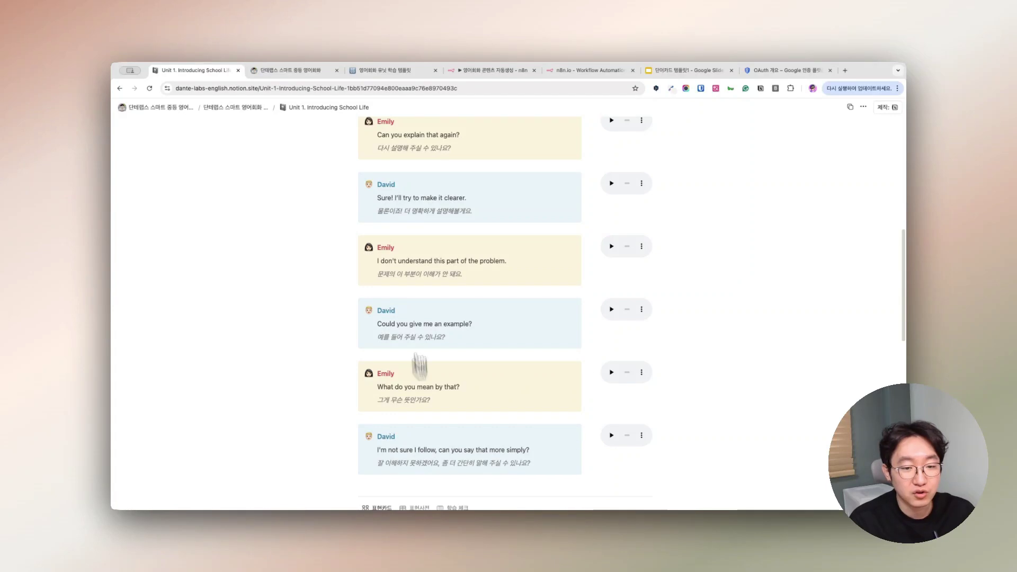
scroll(564, 307, down, 5)
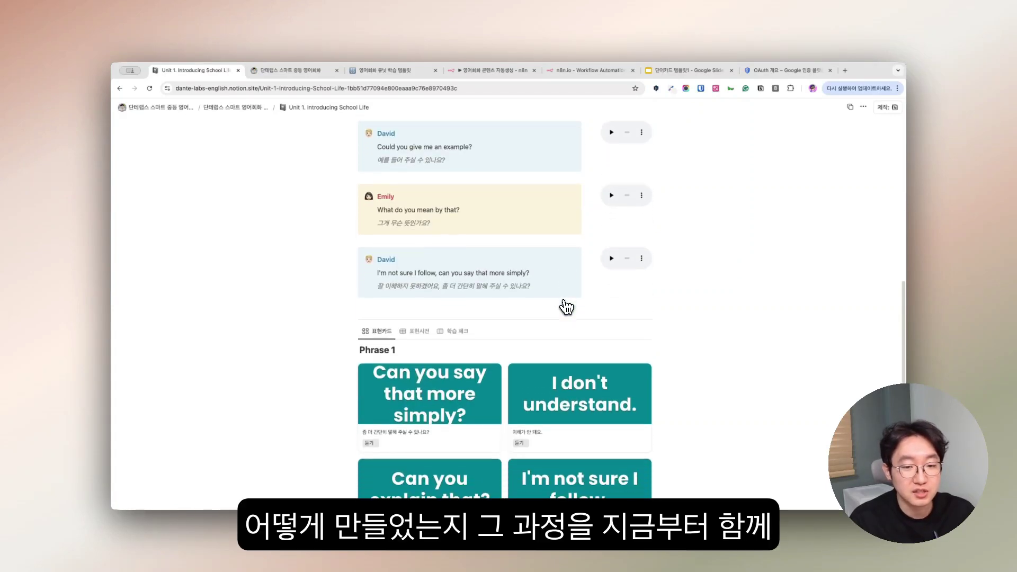
scroll(566, 307, down, 2)
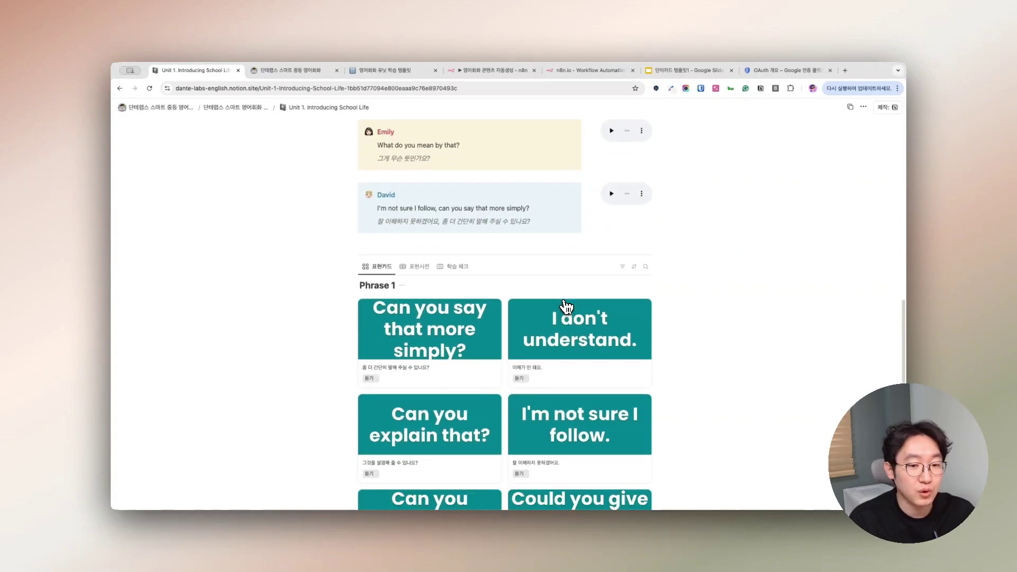
scroll(564, 307, up, 5)
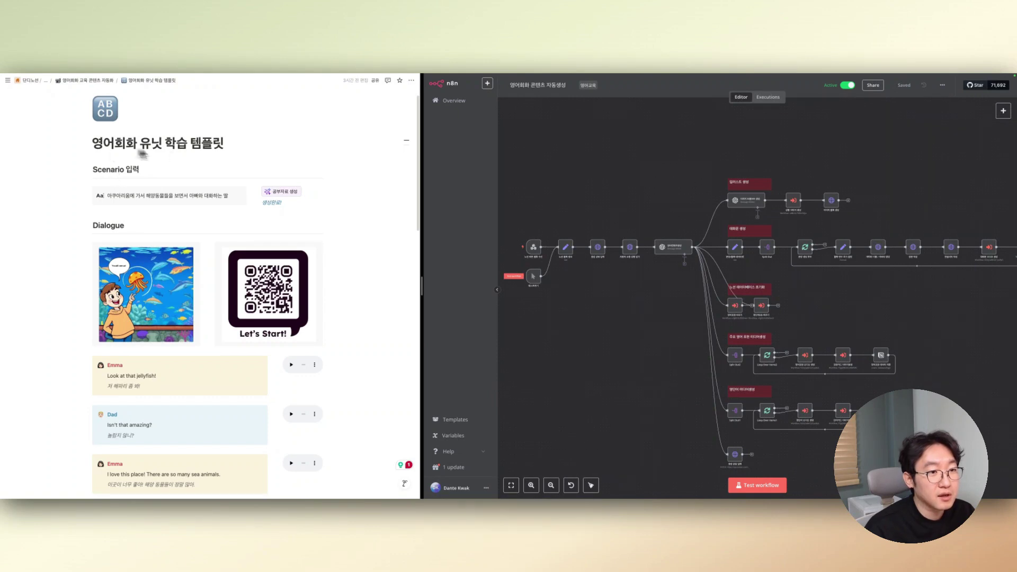
- Zoom the n8n canvas in around the webhook trigger node
scroll(166, 219, down, 1)
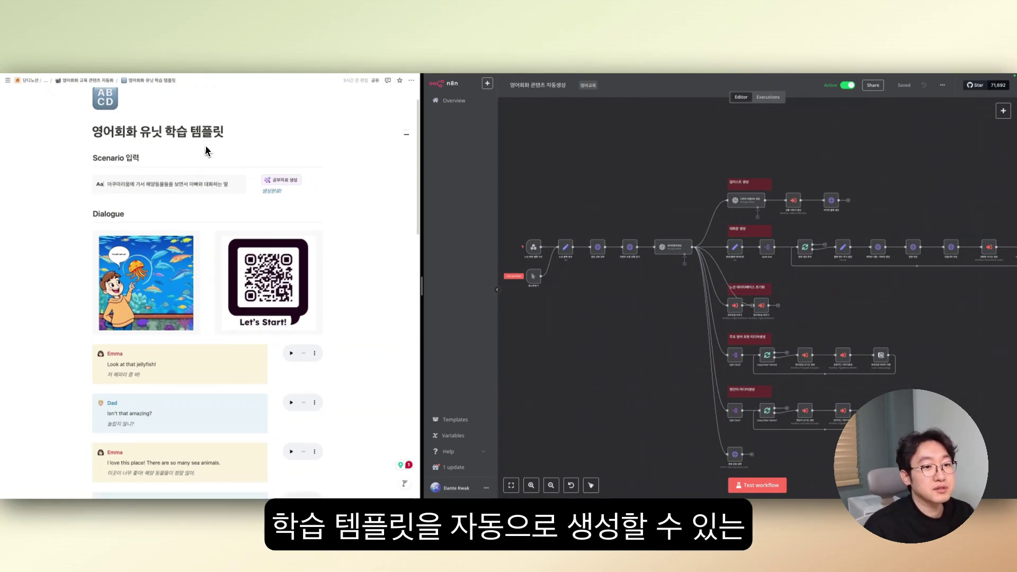
scroll(329, 356, down, 10)
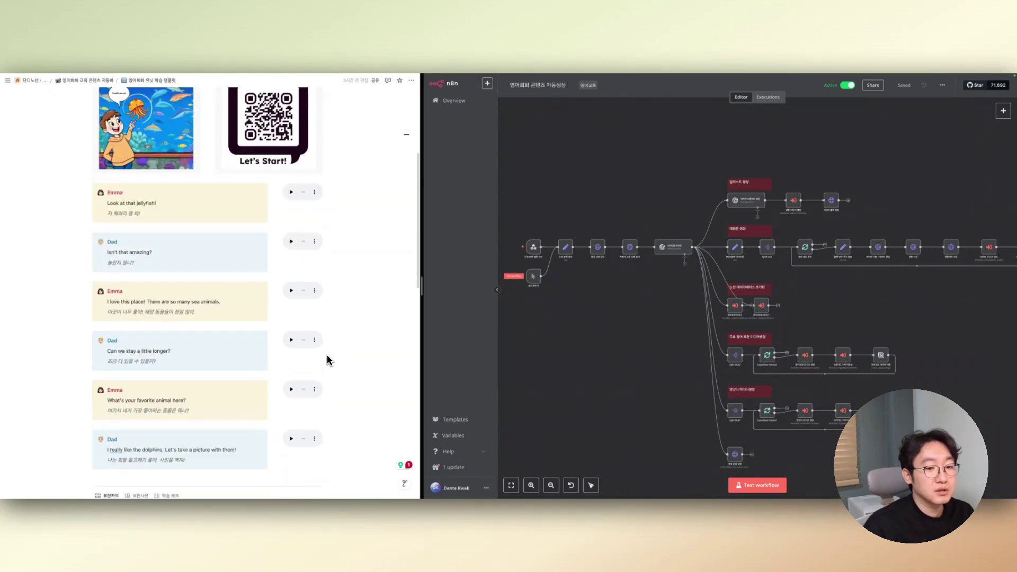
scroll(332, 376, up, 5)
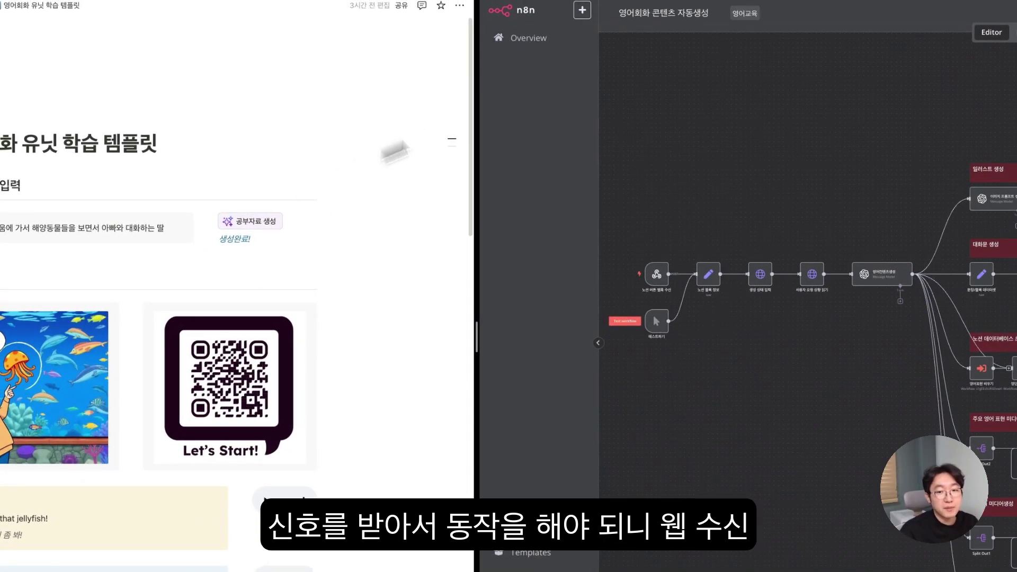
scroll(666, 289, up, 2)
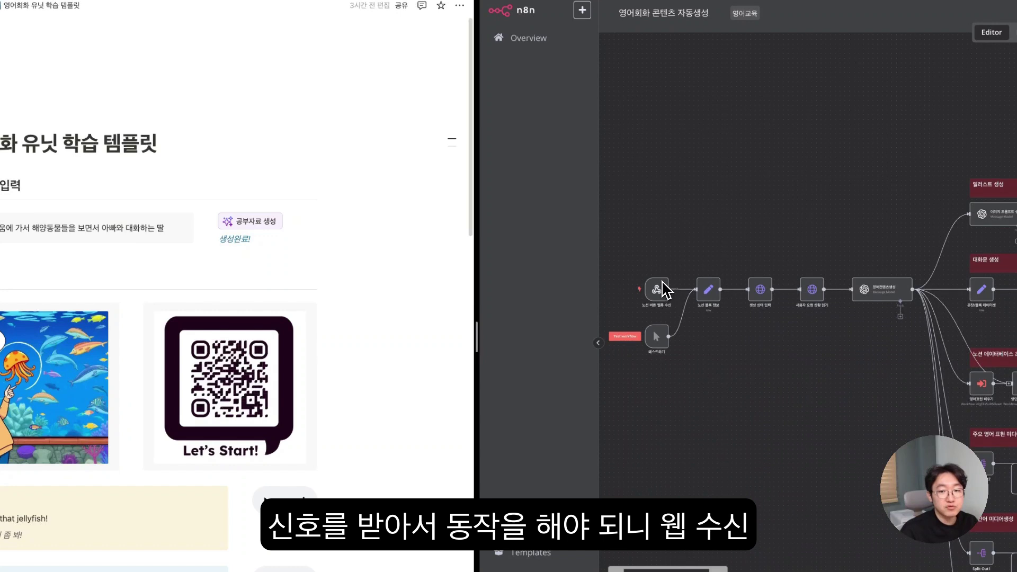
scroll(660, 292, up, 4)
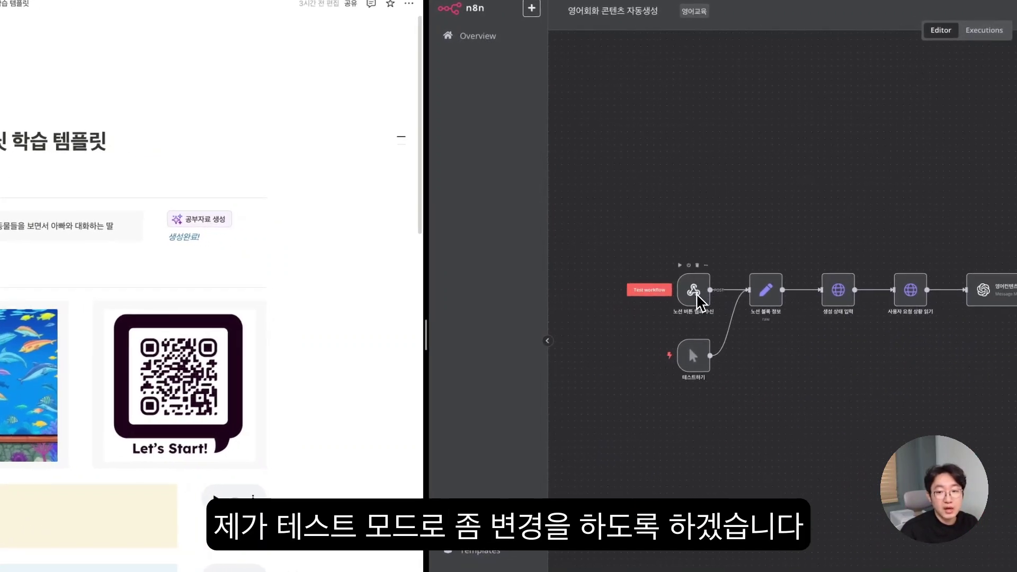
- Paste the webhook node's Test URL into the 공부자료 생성 button's webhook URL and save
double_click(697, 294)
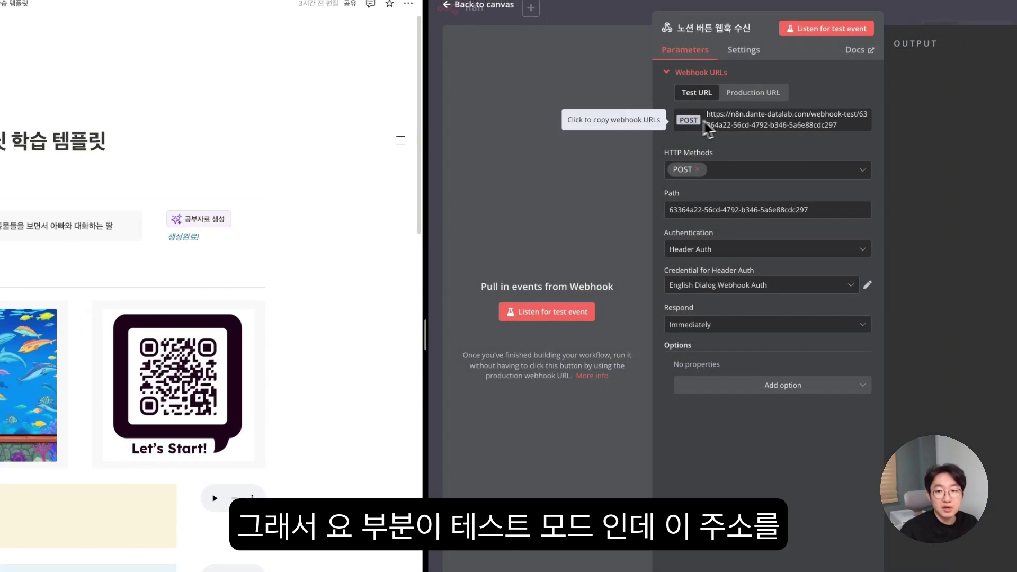
drag(724, 116, 698, 122)
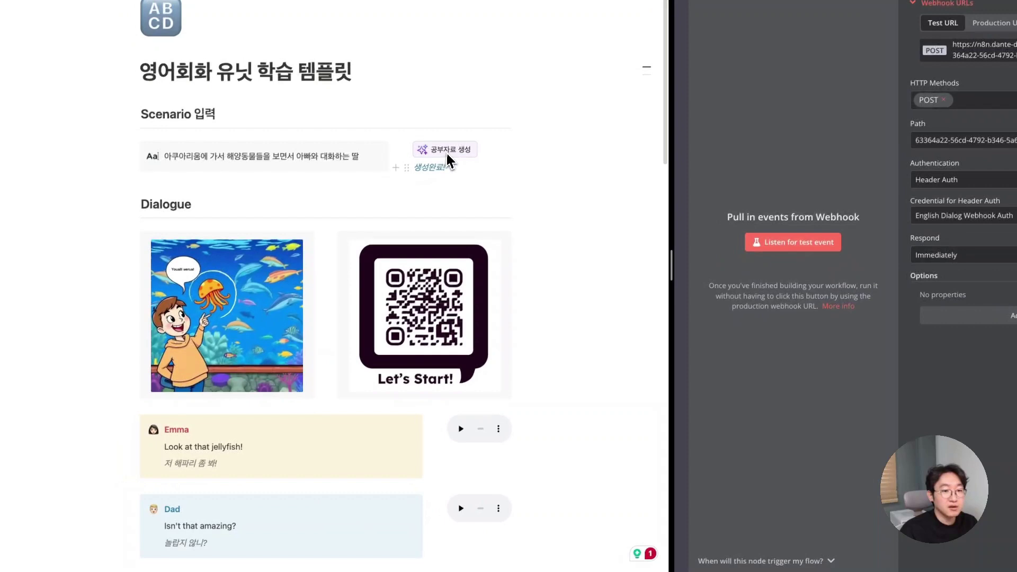
right_click(211, 222)
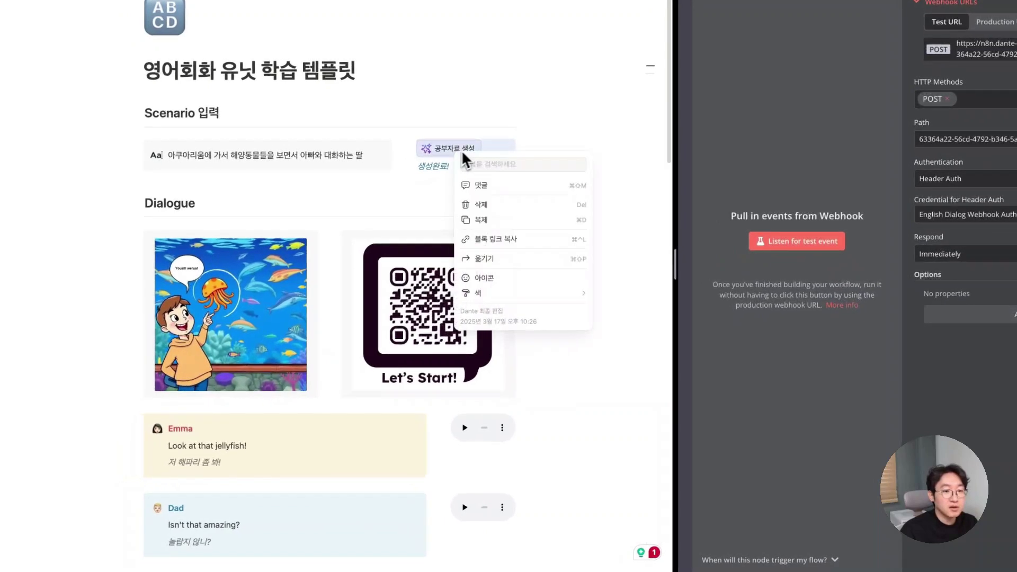
click(512, 142)
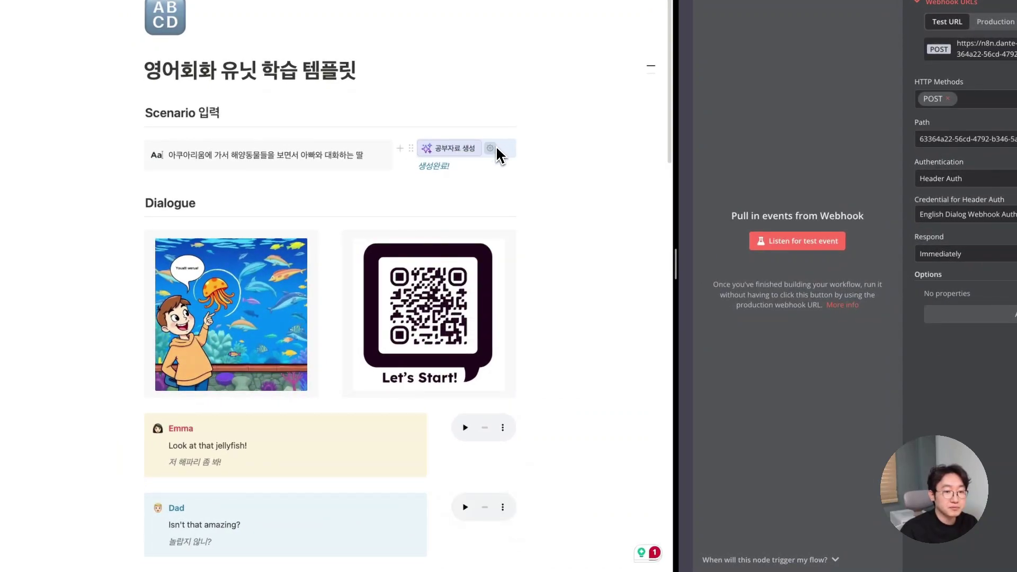
click(497, 148)
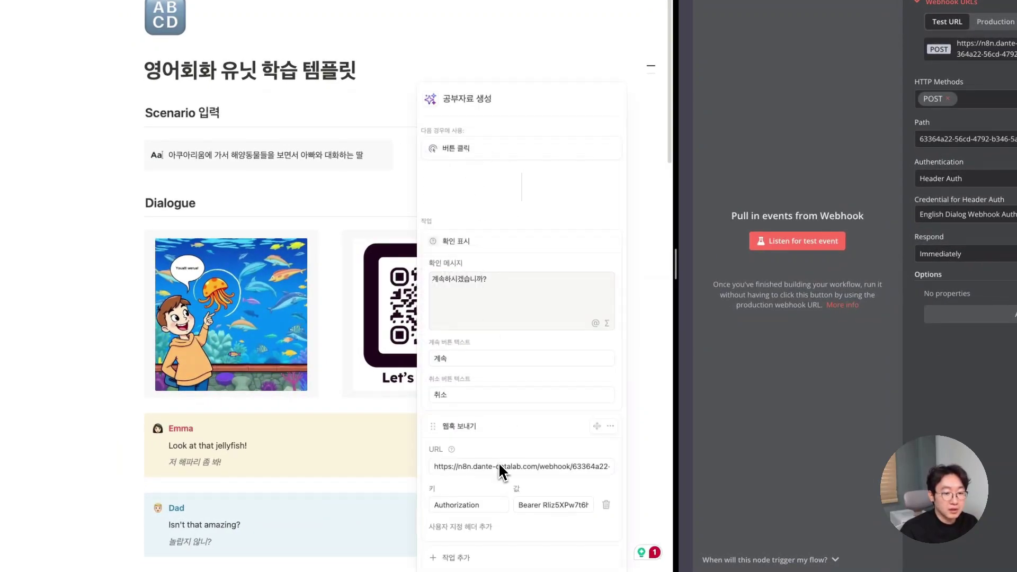
triple_click(539, 467)
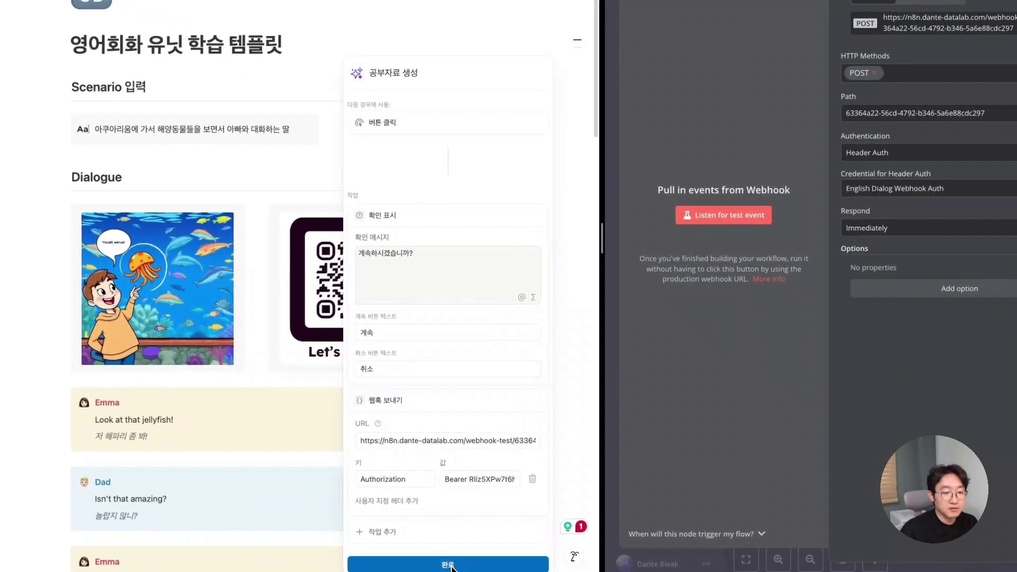
click(449, 565)
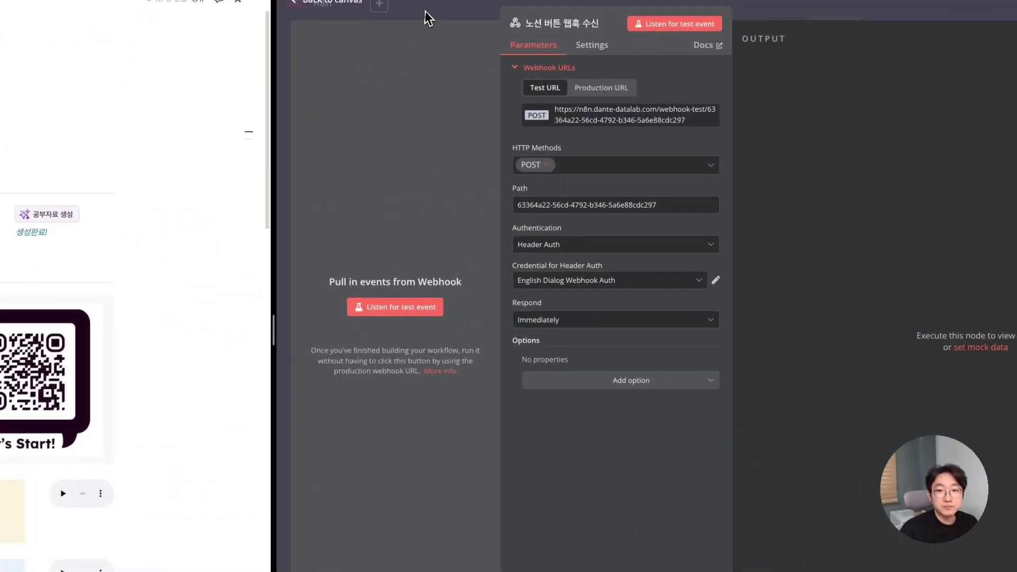
key(Escape)
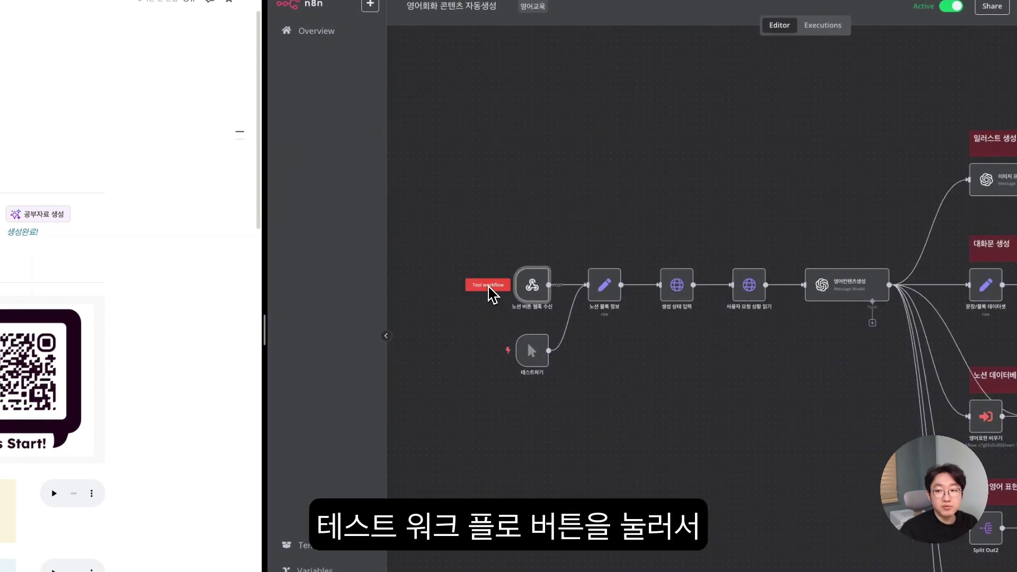
- Start a test run so the webhook trigger waits for the Notion call
click(489, 286)
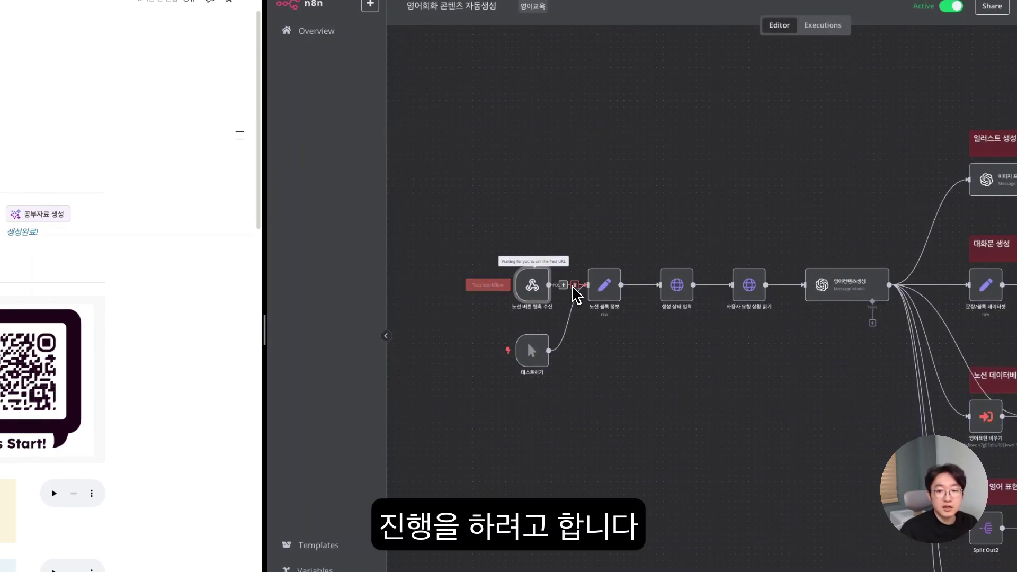
scroll(594, 321, down, 3)
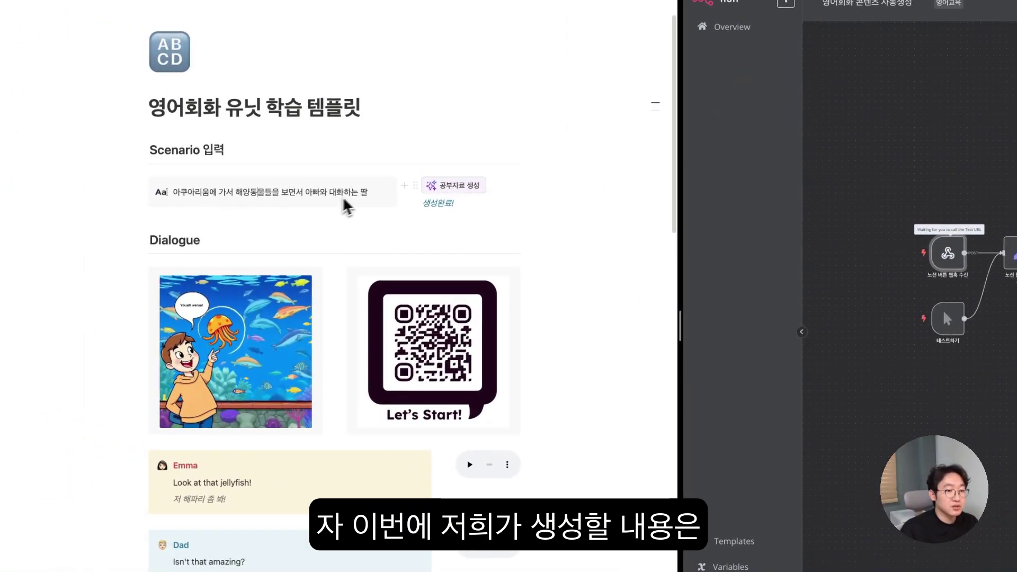
- Replace the Scenario 입력 text with '동물원에 가서 딸과 아빠가 동물을 보며 이야기를 나누는 장면'
drag(364, 193, 202, 188)
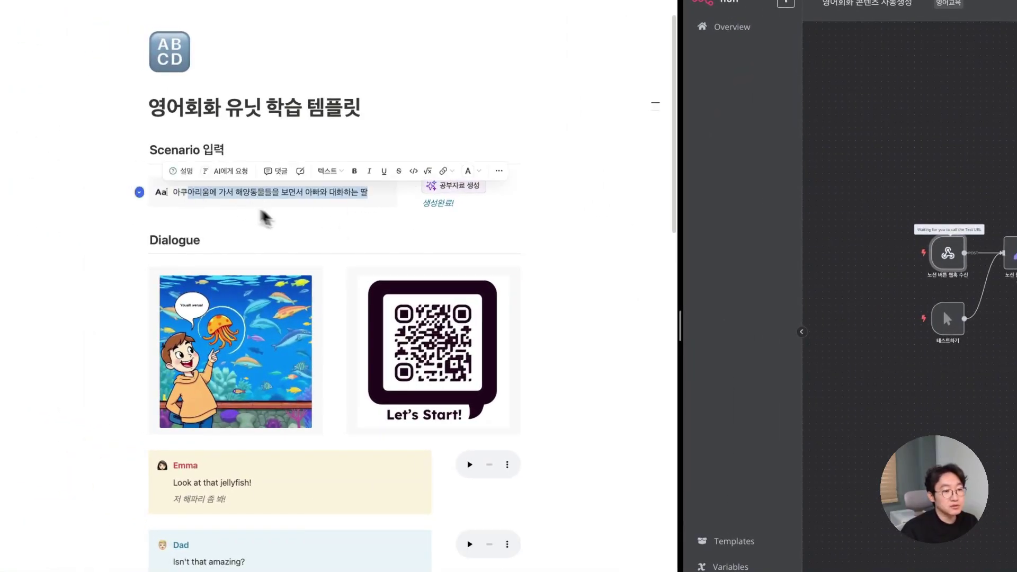
key(BackSpace)
key(BackSpace)
key(BackSpace)
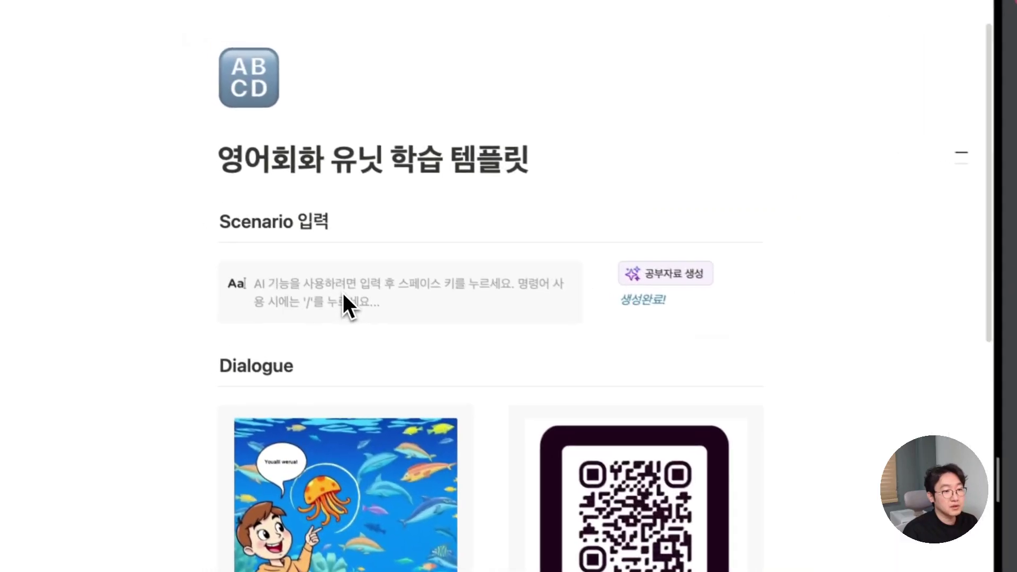
text(동물원)
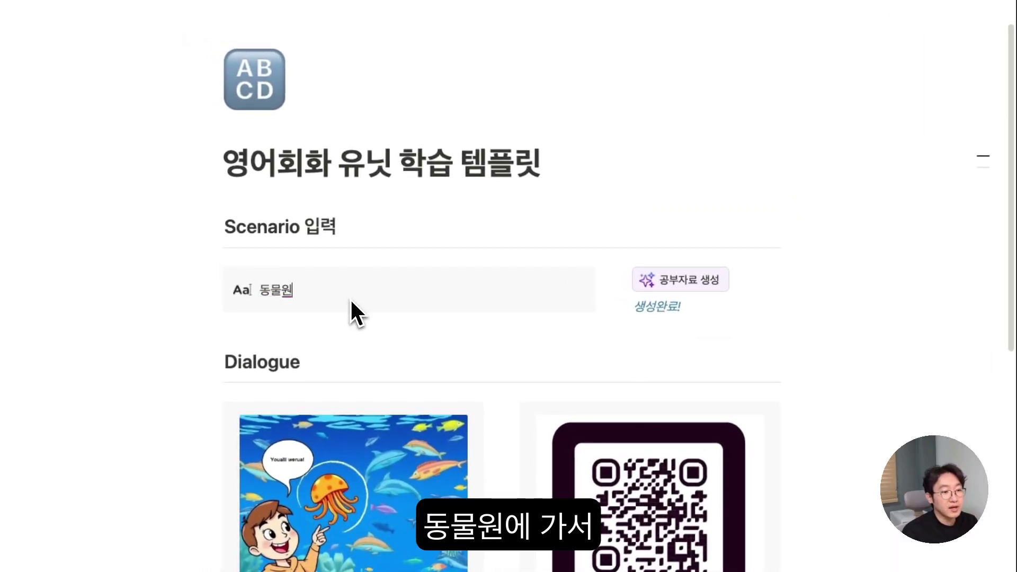
text(엑)
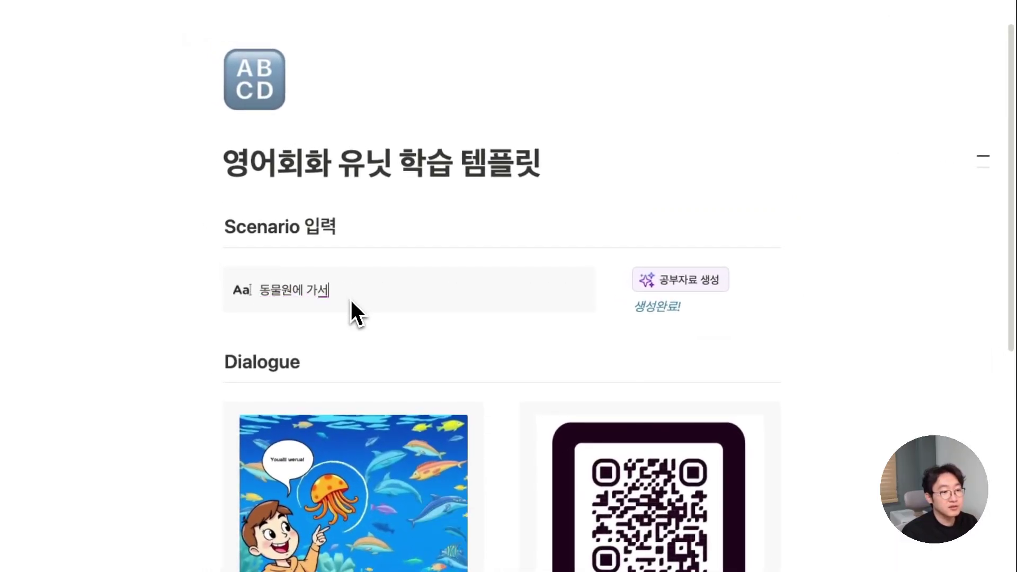
text( 가서 딸)
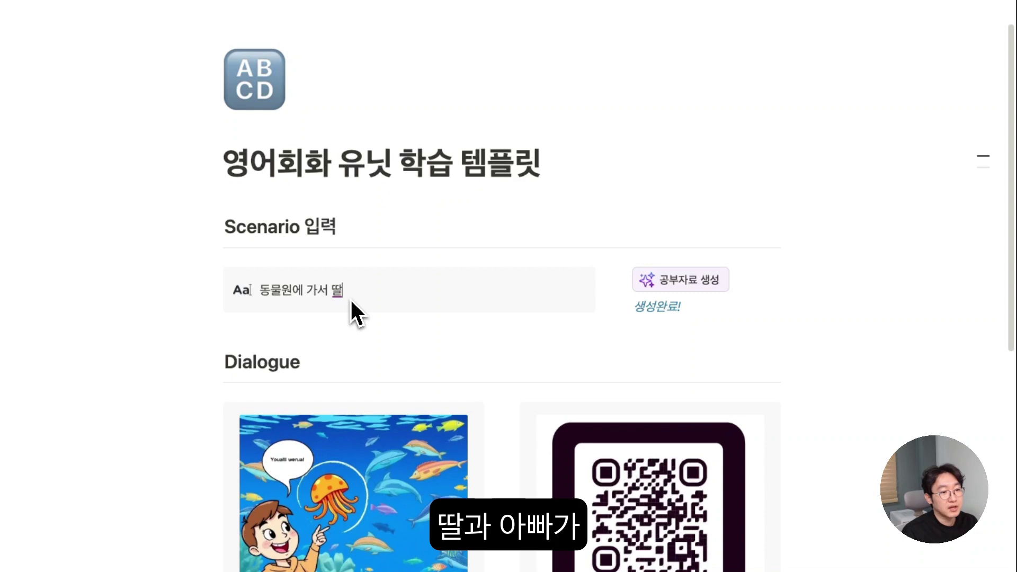
text(과 아빠가)
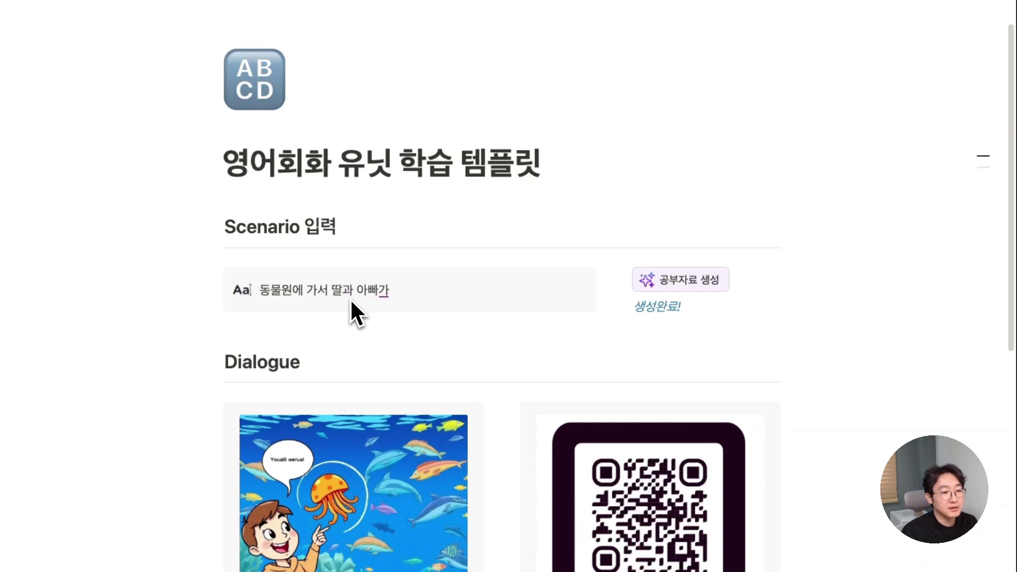
text( 동물을 보)
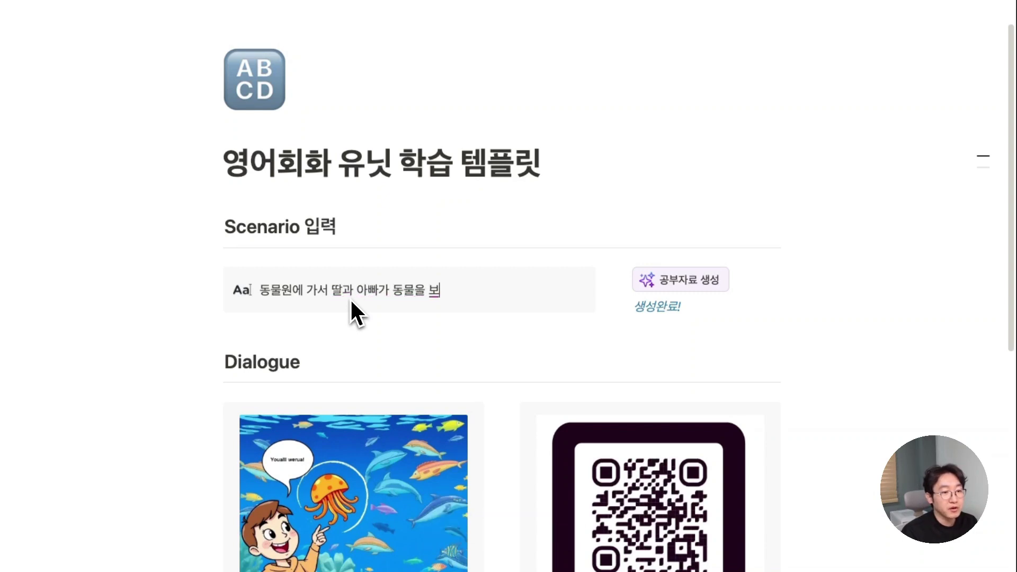
text(며 이야기를 )
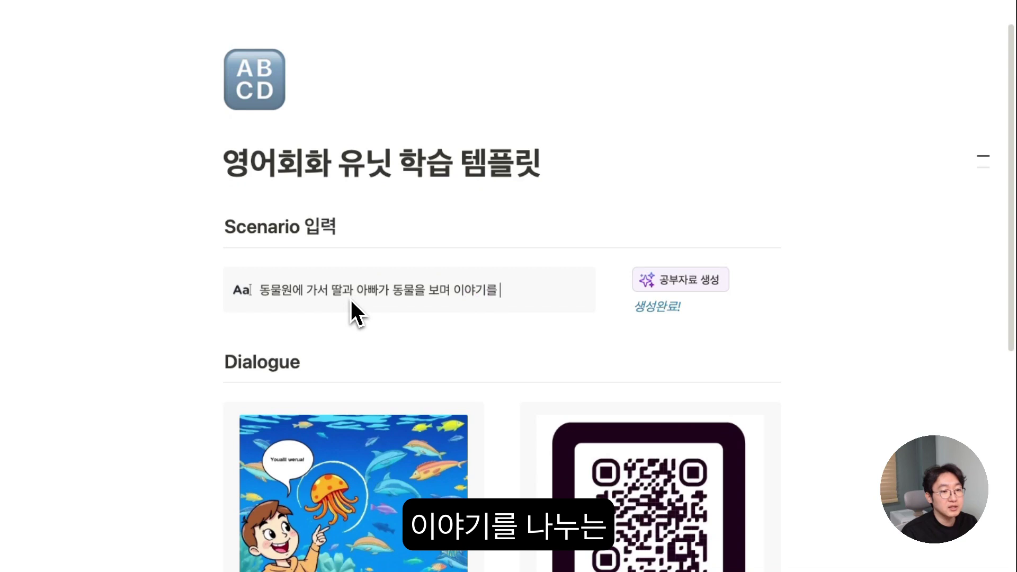
text(나누ㄴ)
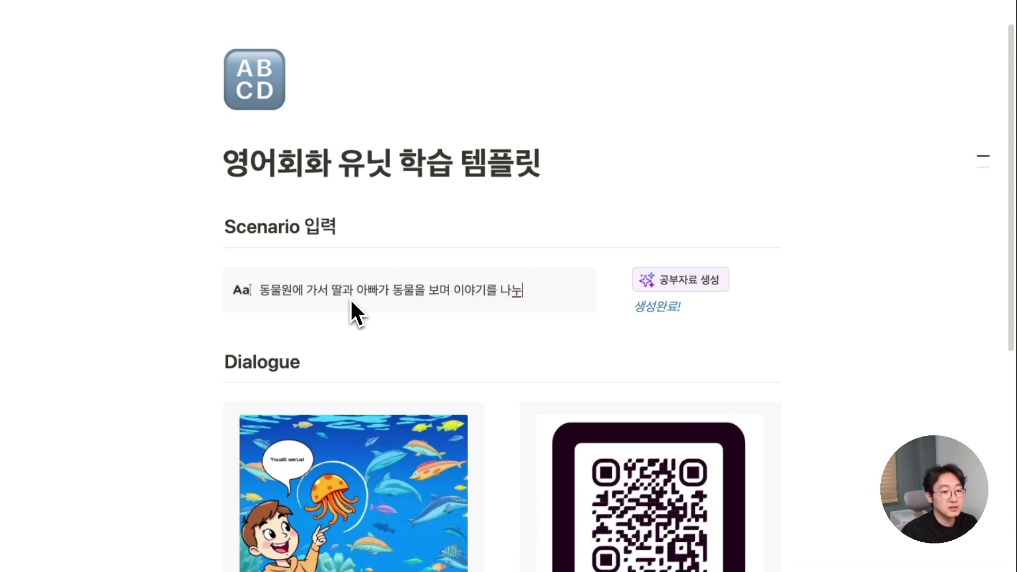
text(는 재)
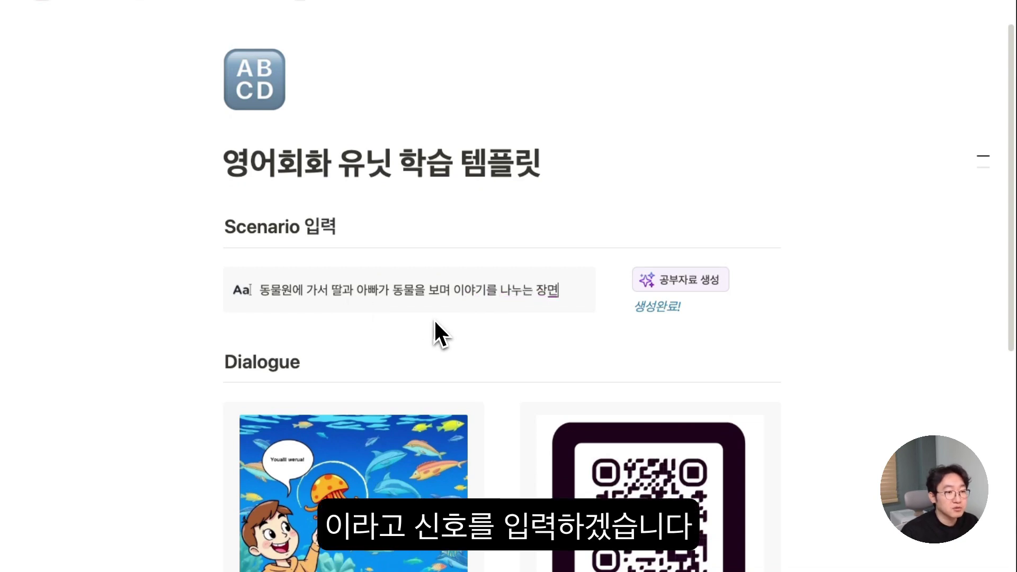
scroll(584, 346, down, 1)
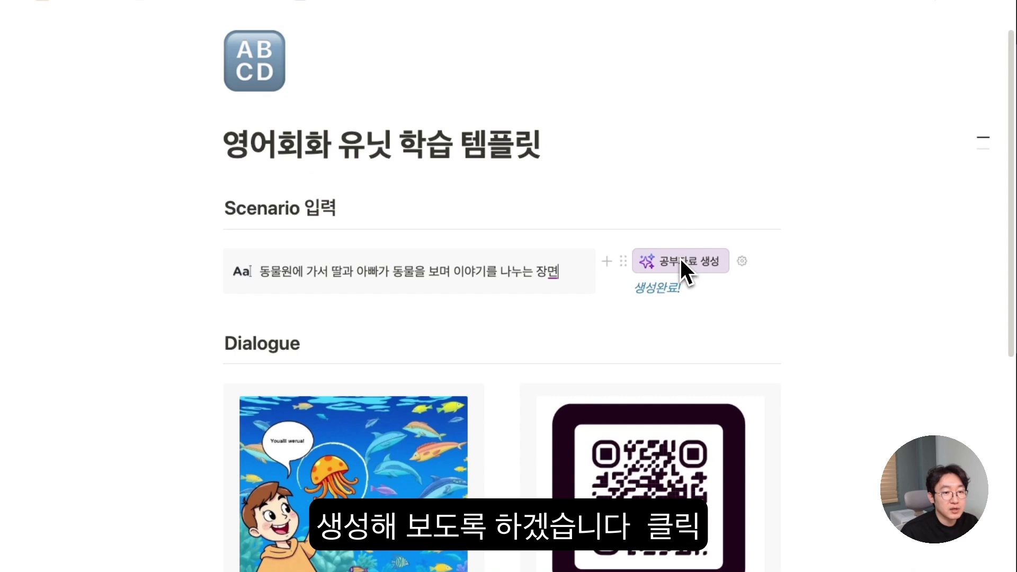
- Trigger 공부자료 생성 for the zoo scenario, confirm, and watch the n8n run execute
click(681, 259)
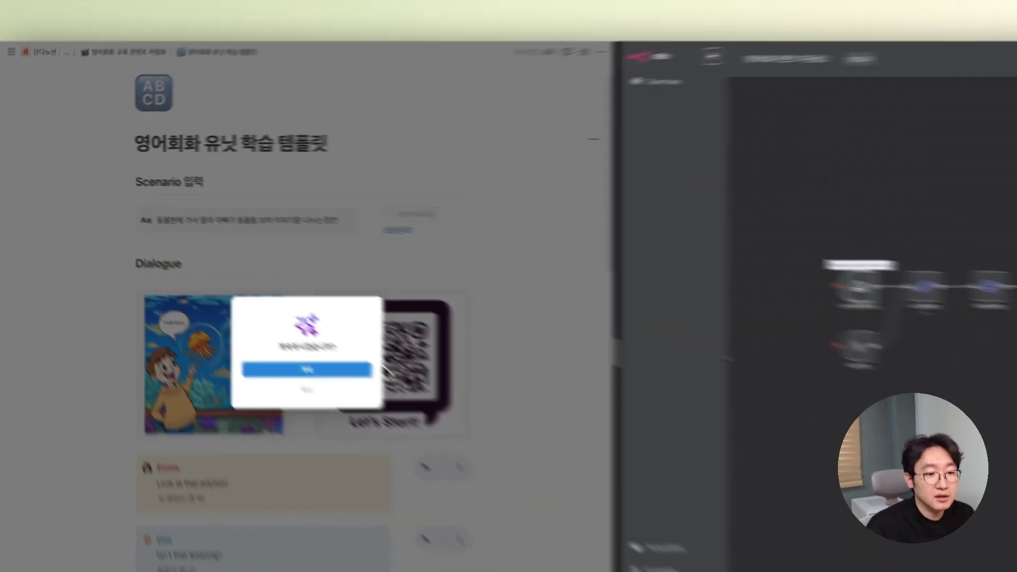
click(344, 370)
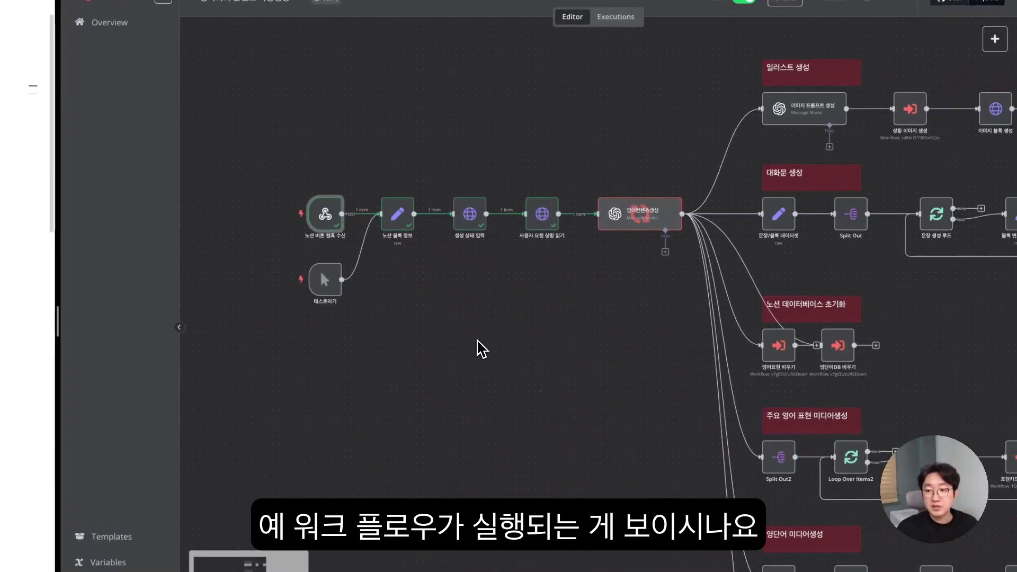
scroll(481, 348, right, 6)
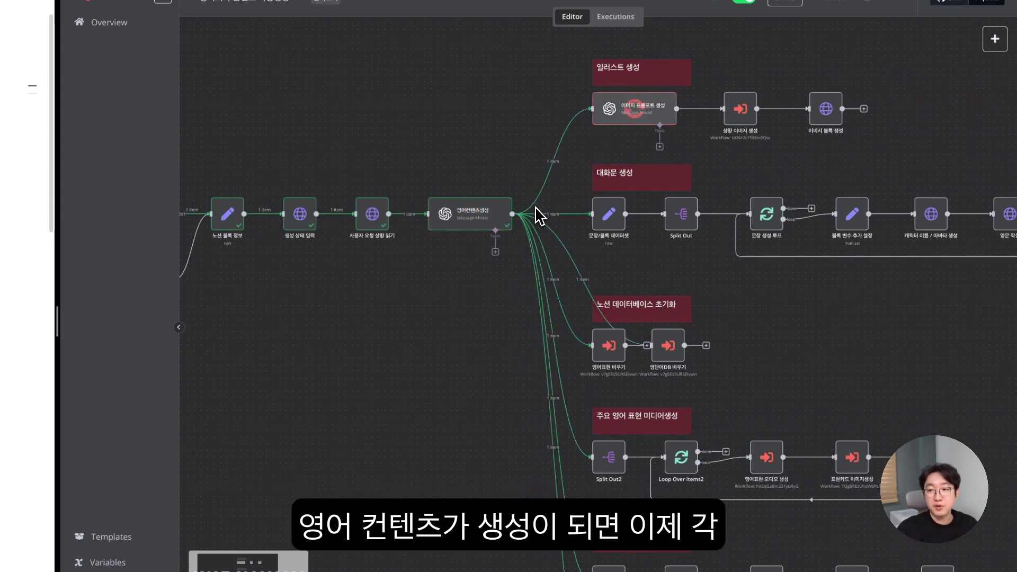
scroll(588, 185, right, 4)
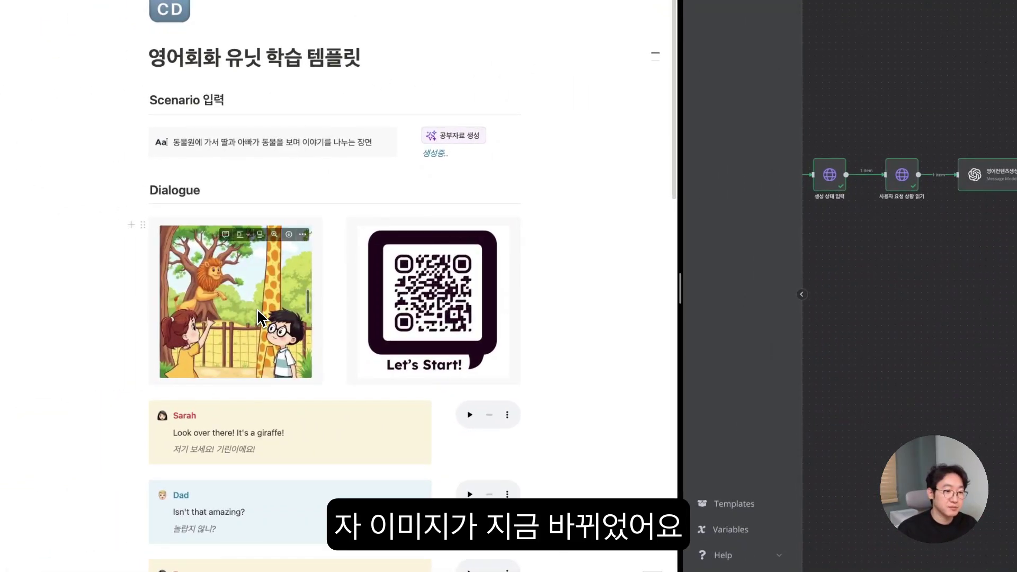
scroll(296, 336, down, 1)
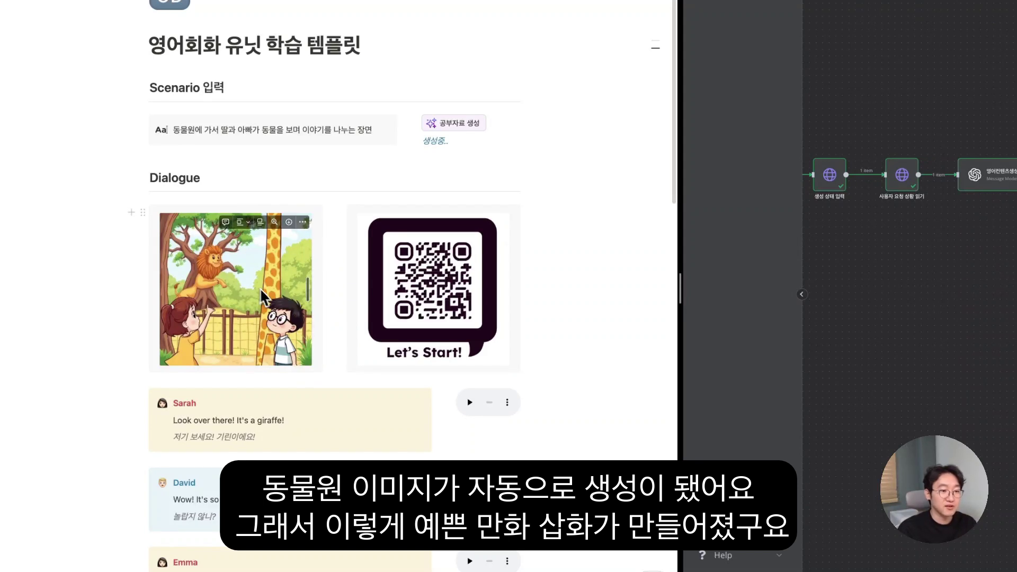
scroll(271, 303, down, 2)
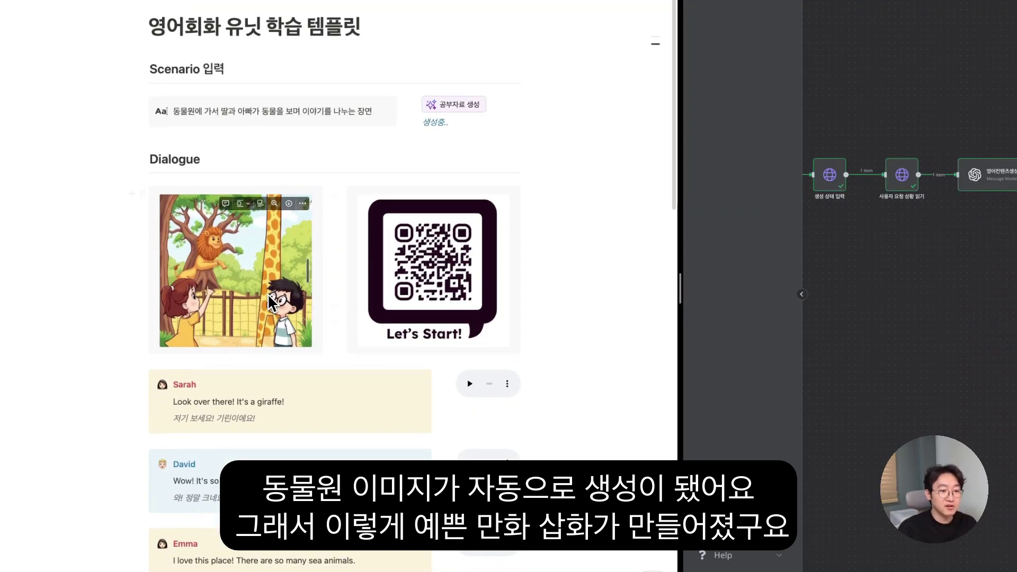
scroll(279, 298, down, 1)
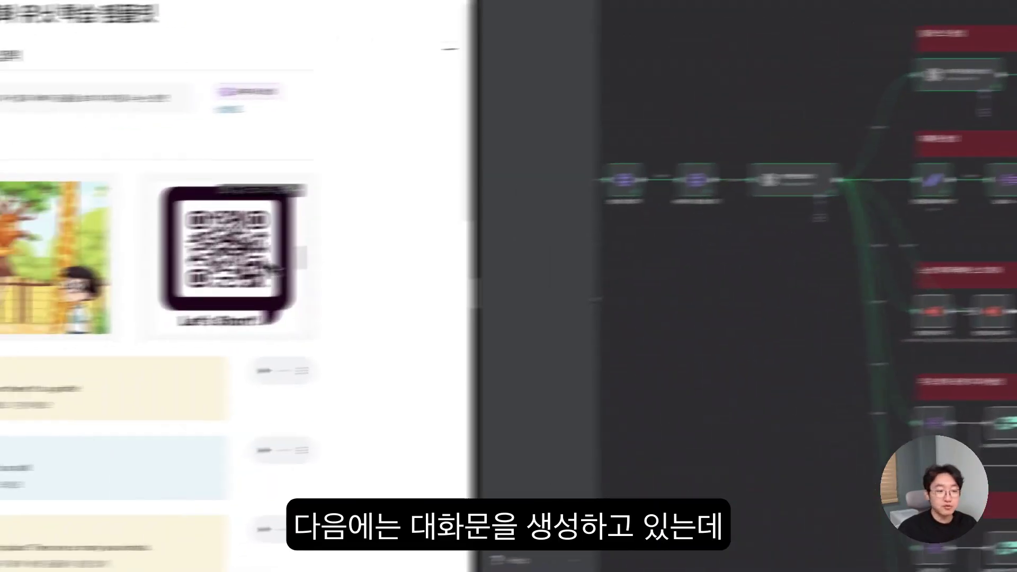
- Play the audio for Sarah's first zoo line and scroll down to David's final line
scroll(233, 274, down, 2)
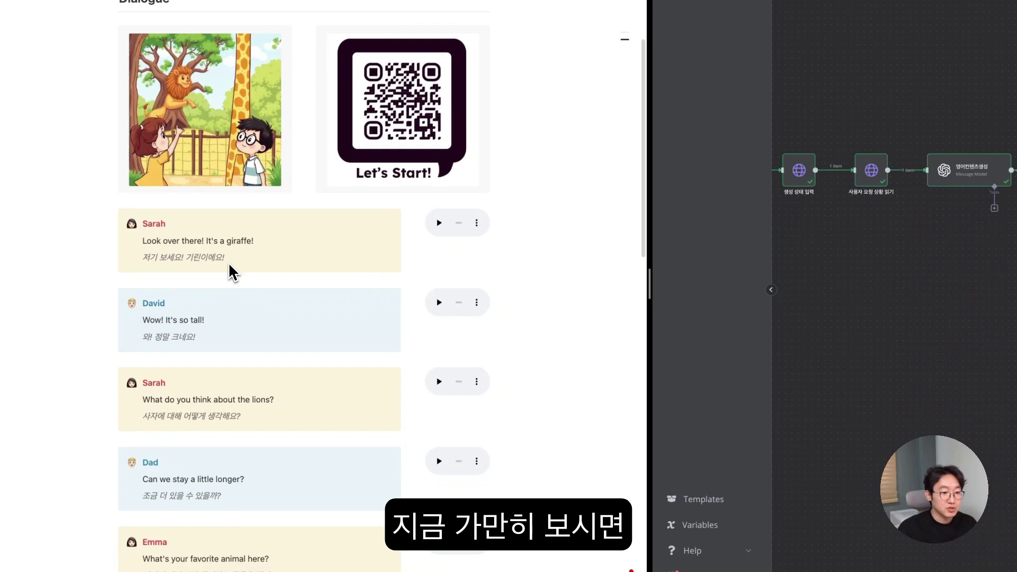
scroll(193, 299, down, 5)
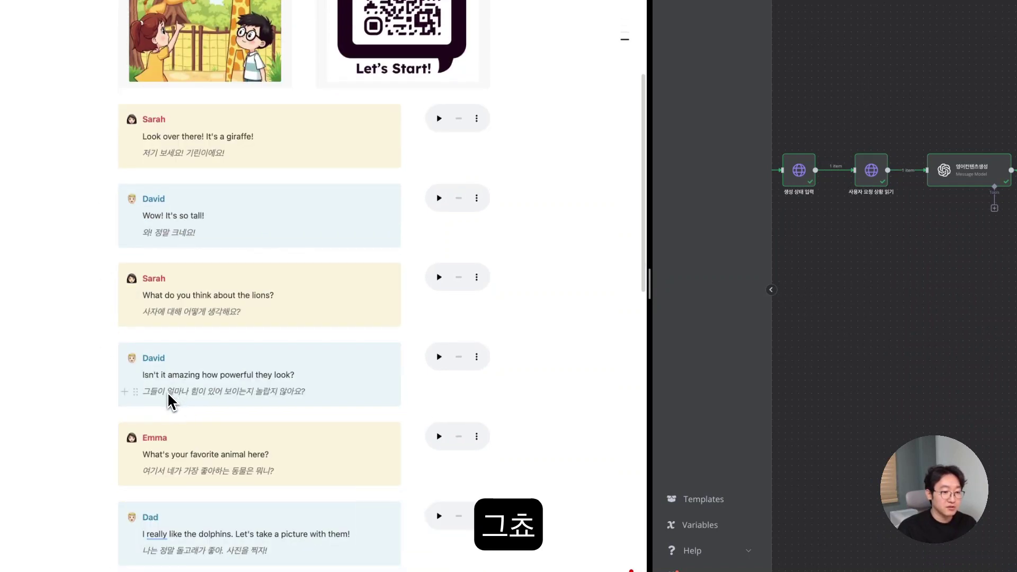
click(439, 120)
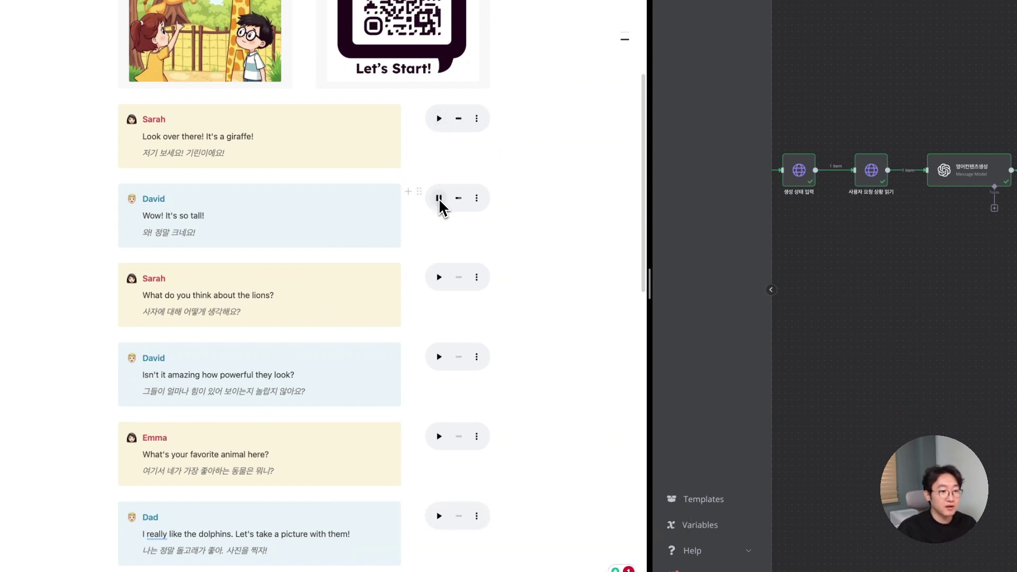
scroll(440, 207, down, 2)
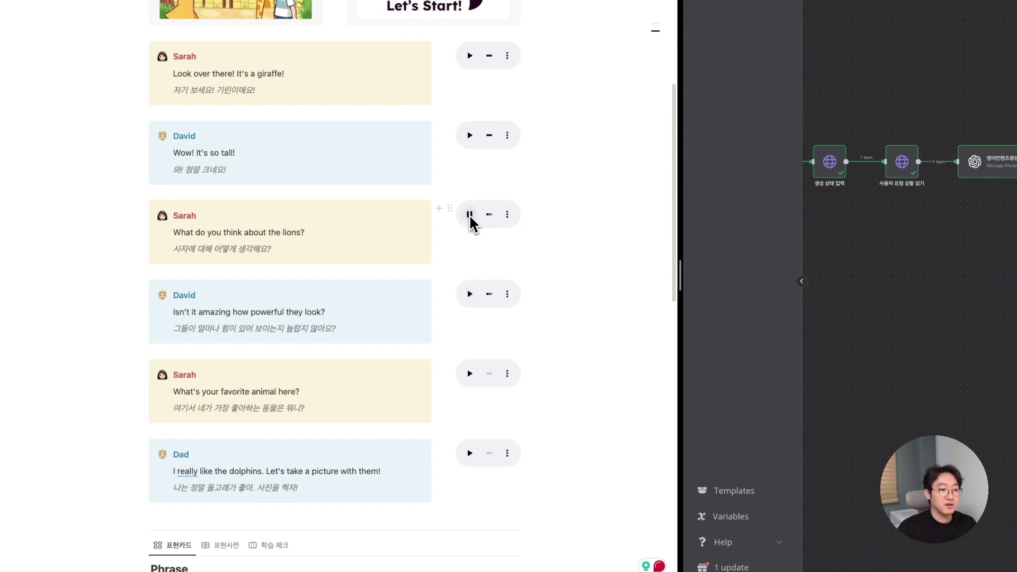
scroll(471, 222, down, 1)
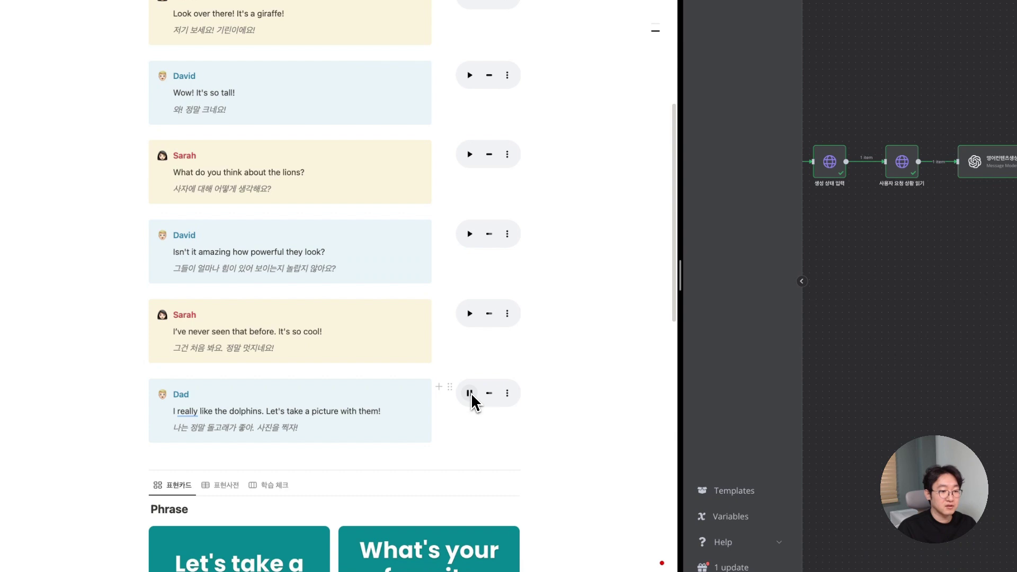
scroll(471, 392, down, 2)
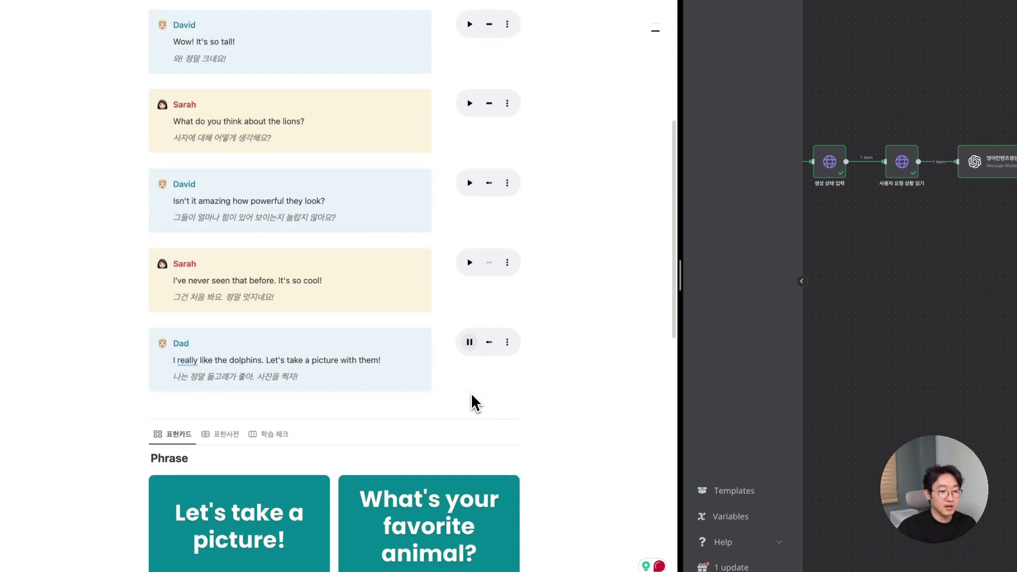
scroll(472, 396, down, 1)
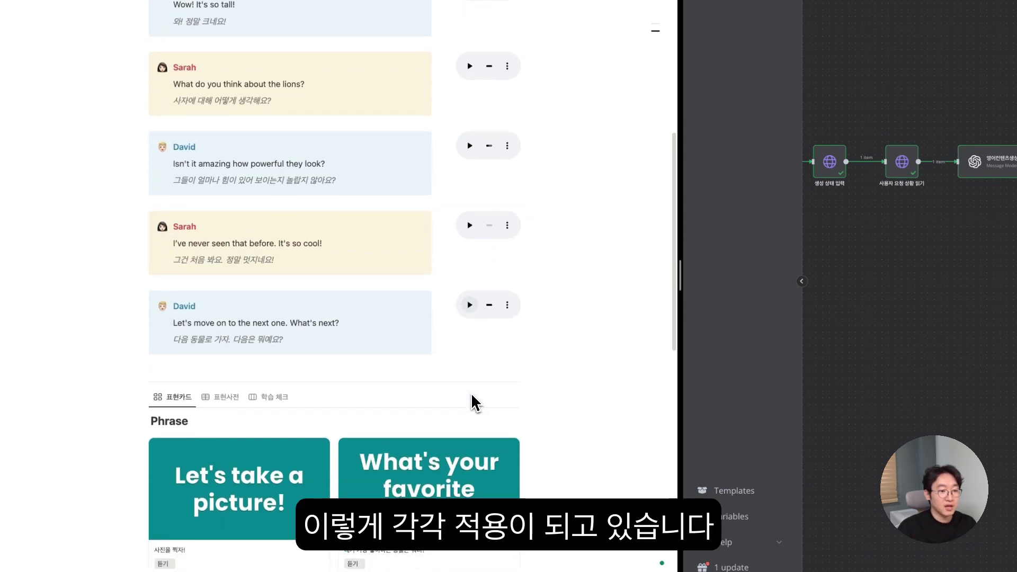
scroll(354, 286, down, 3)
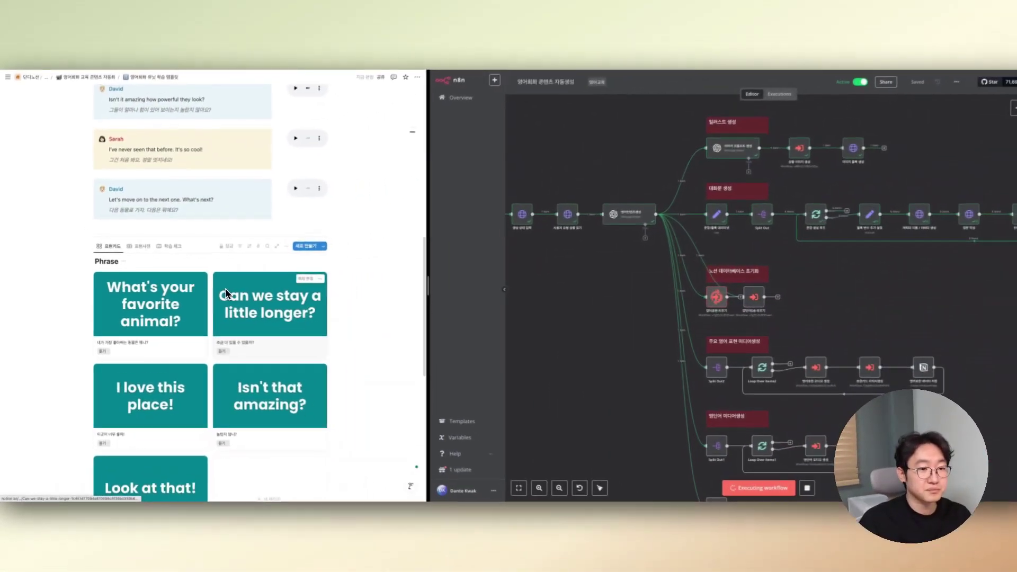
scroll(225, 290, down, 2)
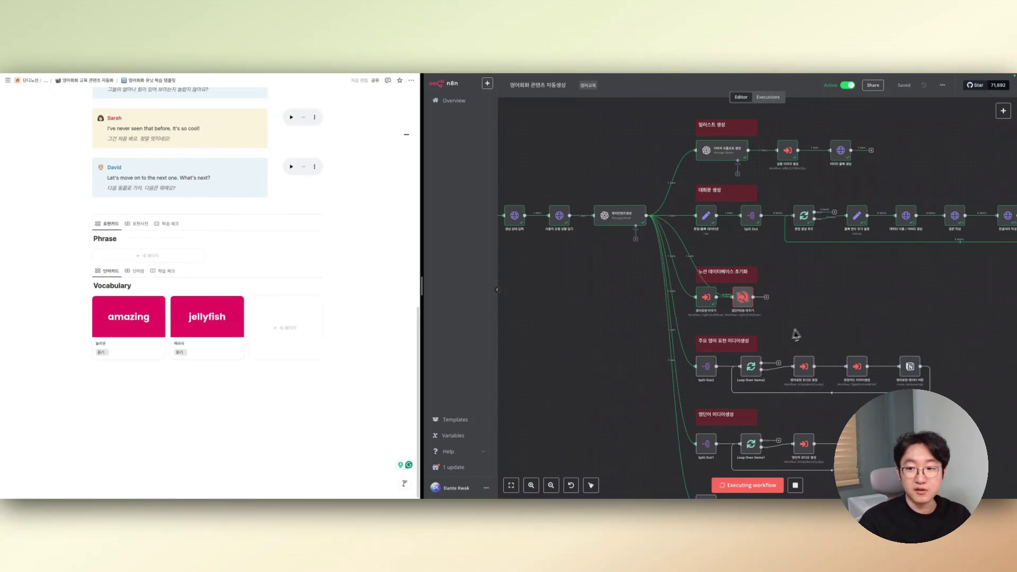
scroll(804, 331, down, 2)
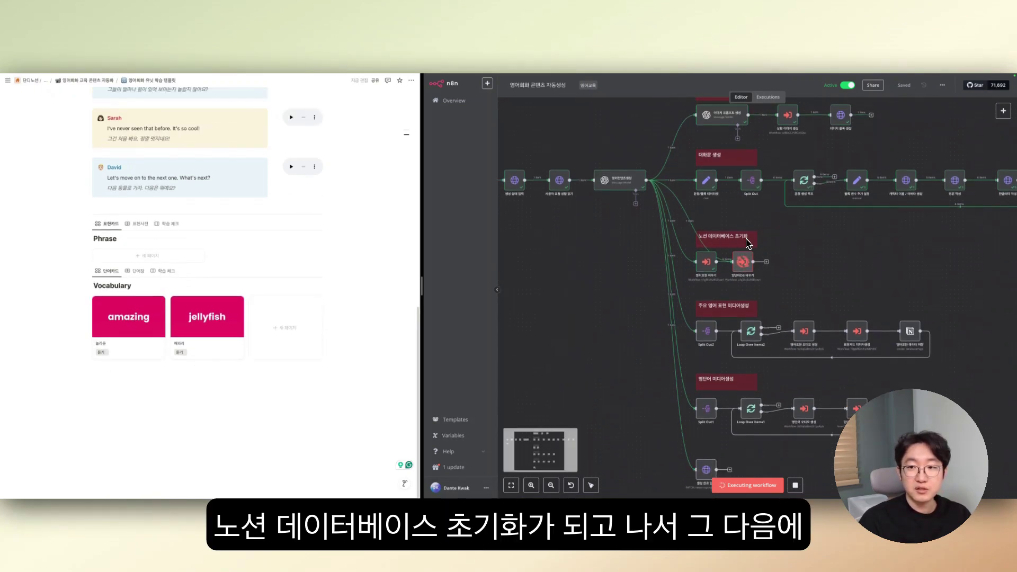
scroll(748, 248, down, 1)
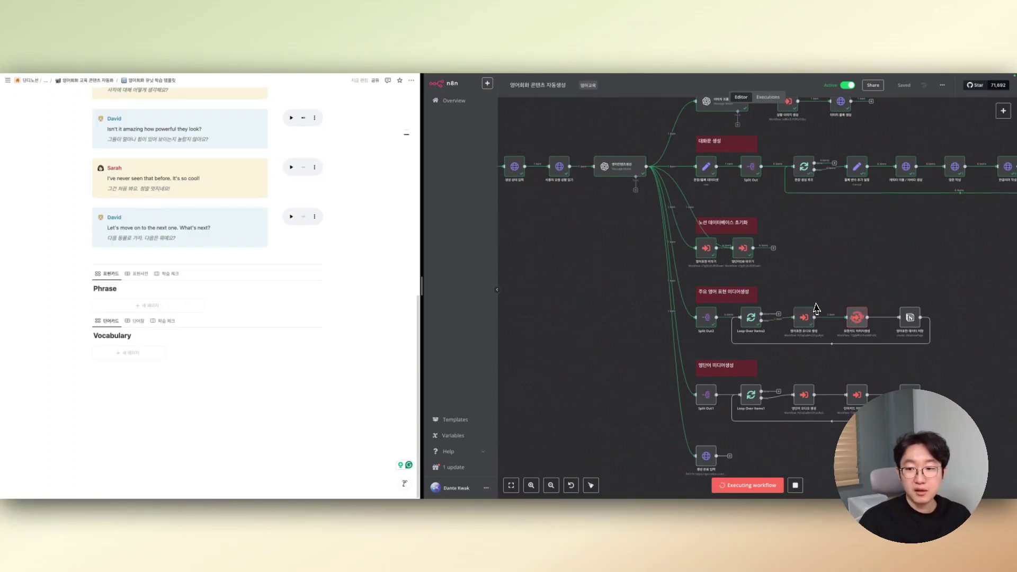
scroll(758, 298, down, 1)
scroll(757, 298, down, 1)
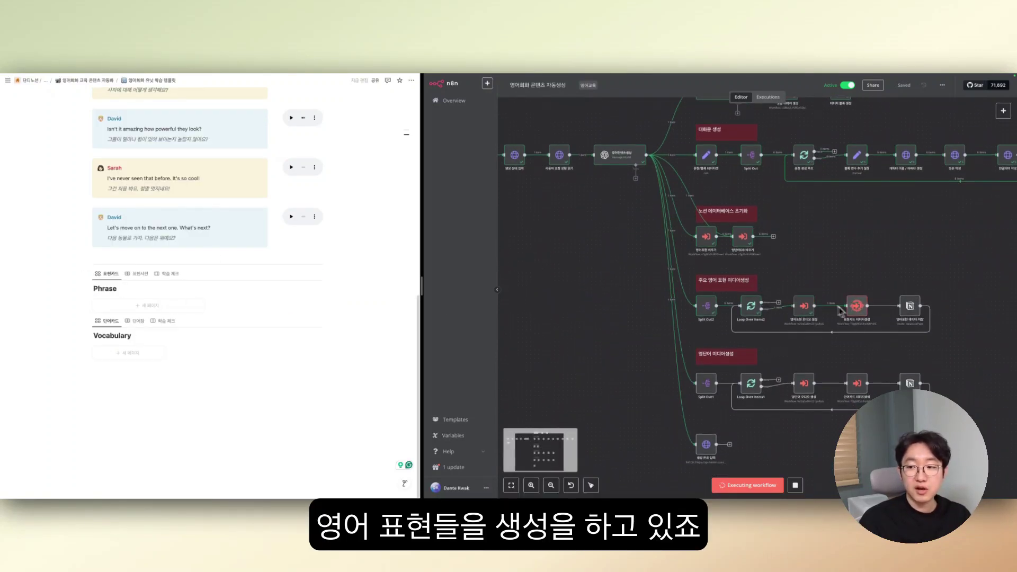
scroll(851, 324, down, 1)
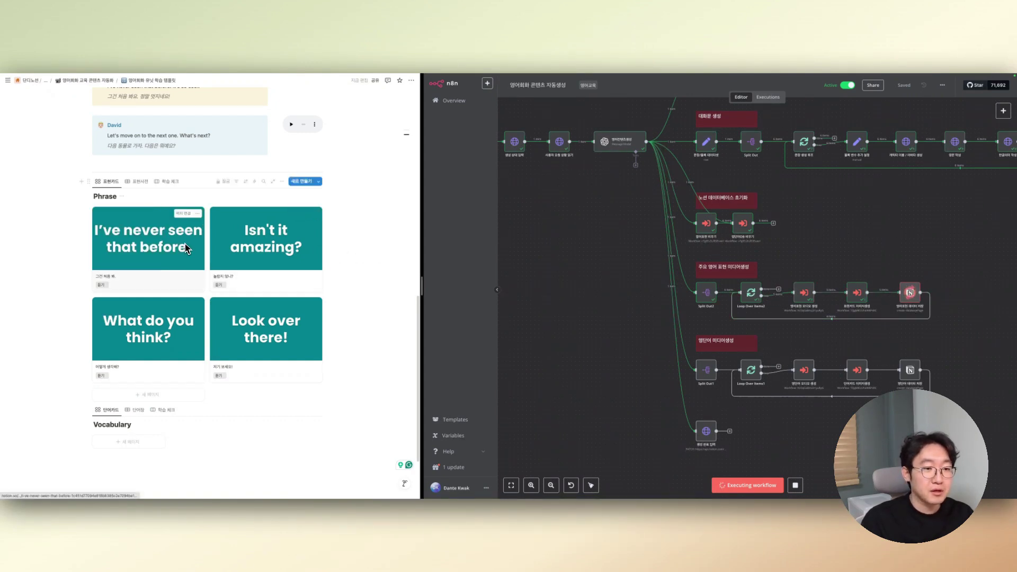
scroll(187, 248, down, 1)
scroll(187, 248, down, 1)
scroll(187, 248, down, 1)
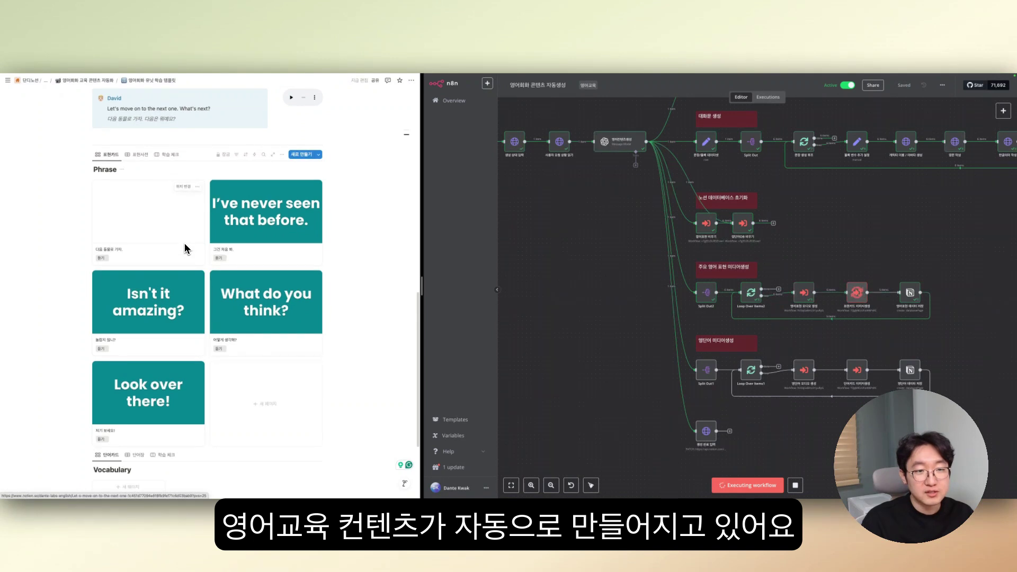
scroll(327, 311, down, 1)
scroll(328, 314, down, 1)
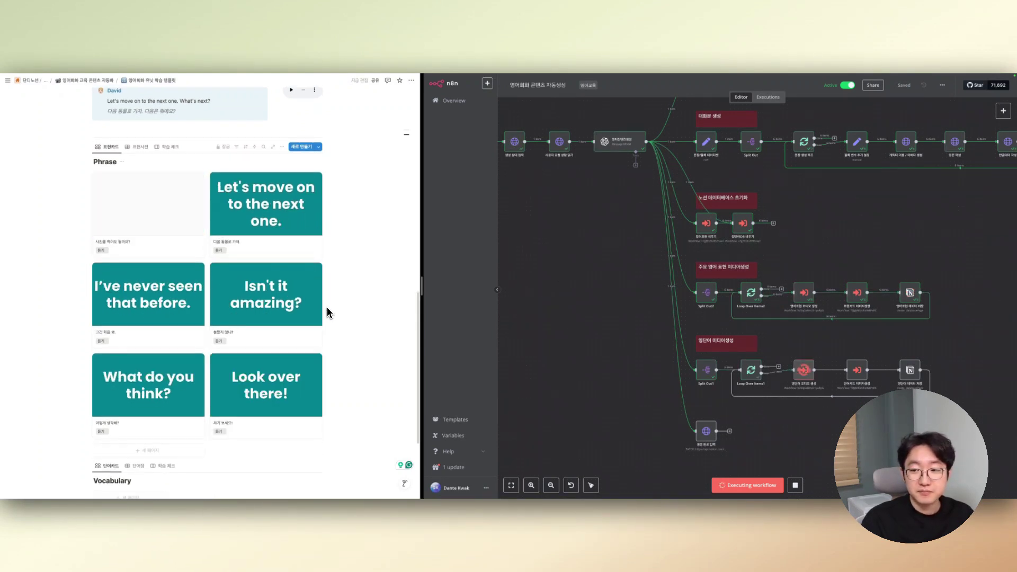
scroll(327, 313, down, 2)
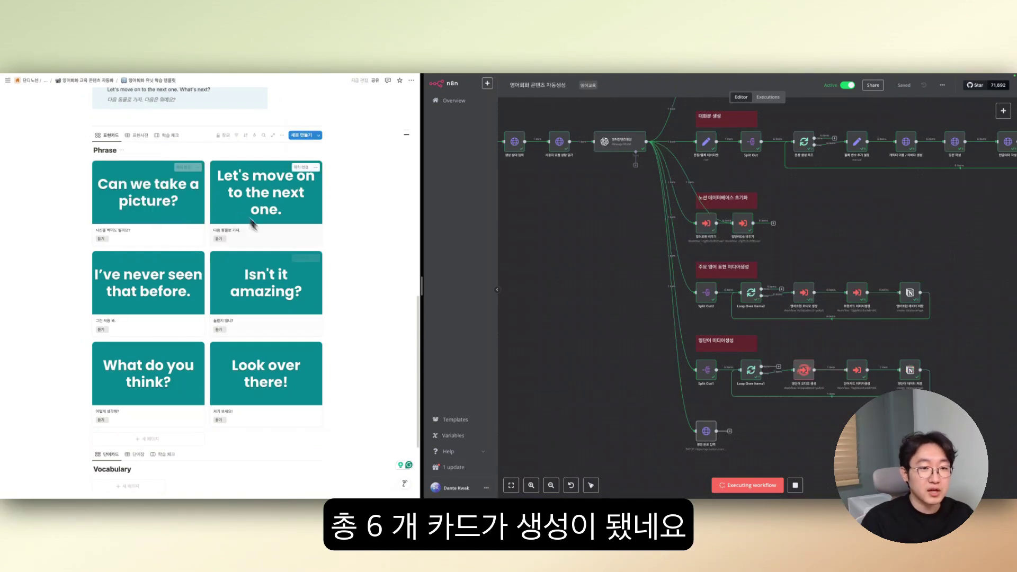
scroll(272, 339, down, 2)
scroll(273, 339, down, 5)
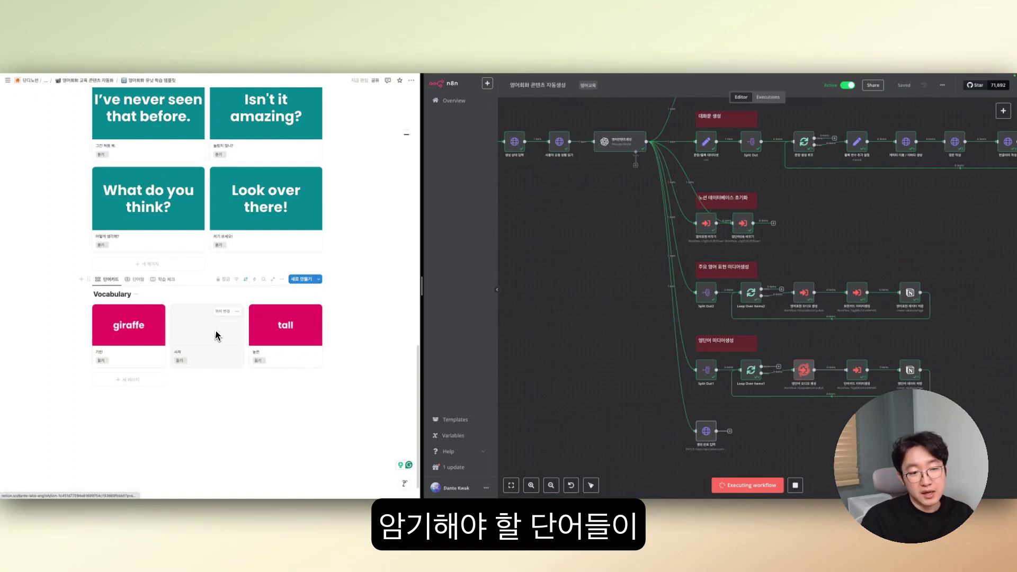
scroll(266, 337, down, 1)
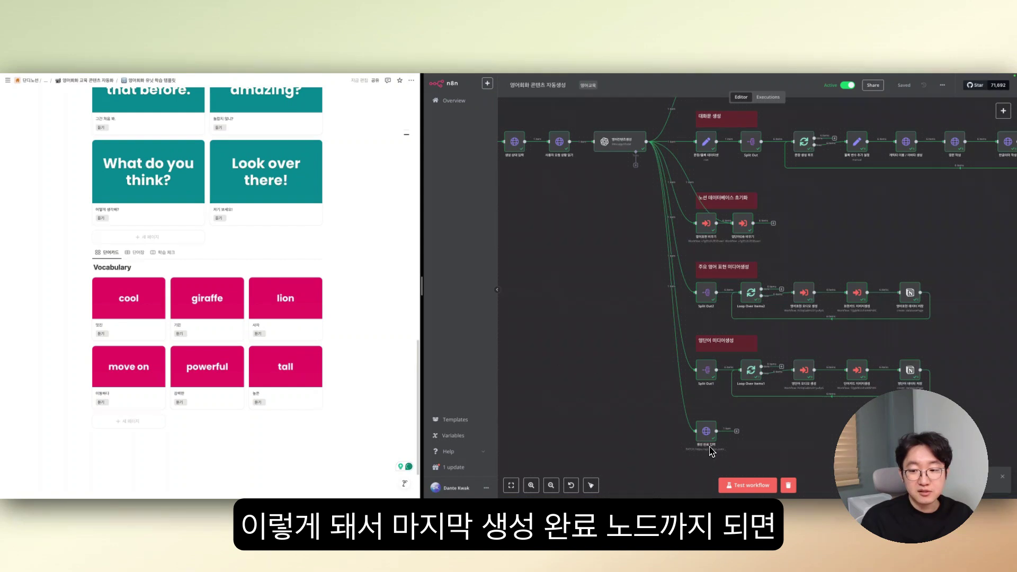
scroll(342, 287, up, 15)
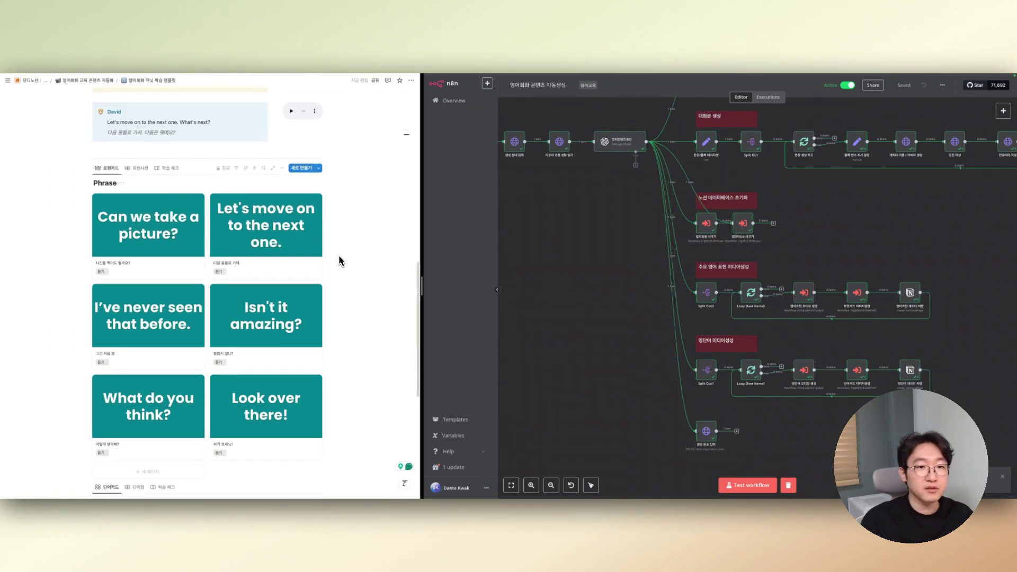
scroll(337, 248, up, 3)
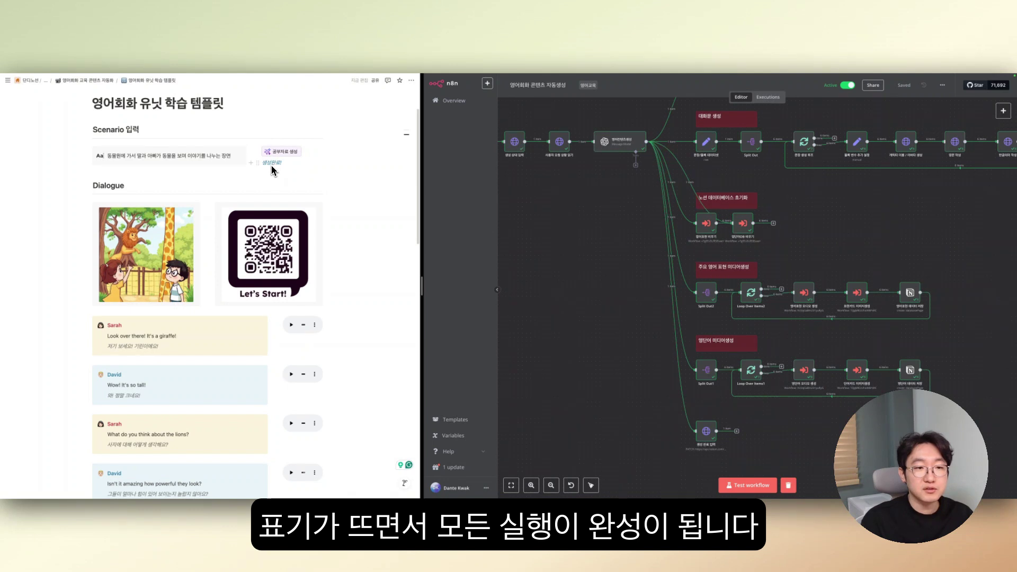
scroll(636, 337, up, 2)
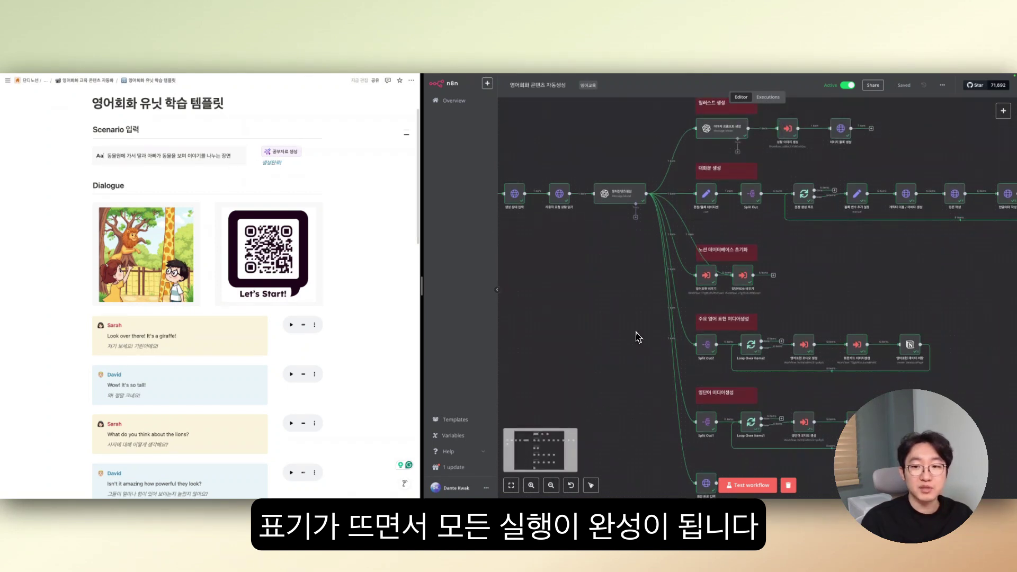
scroll(628, 330, down, 5)
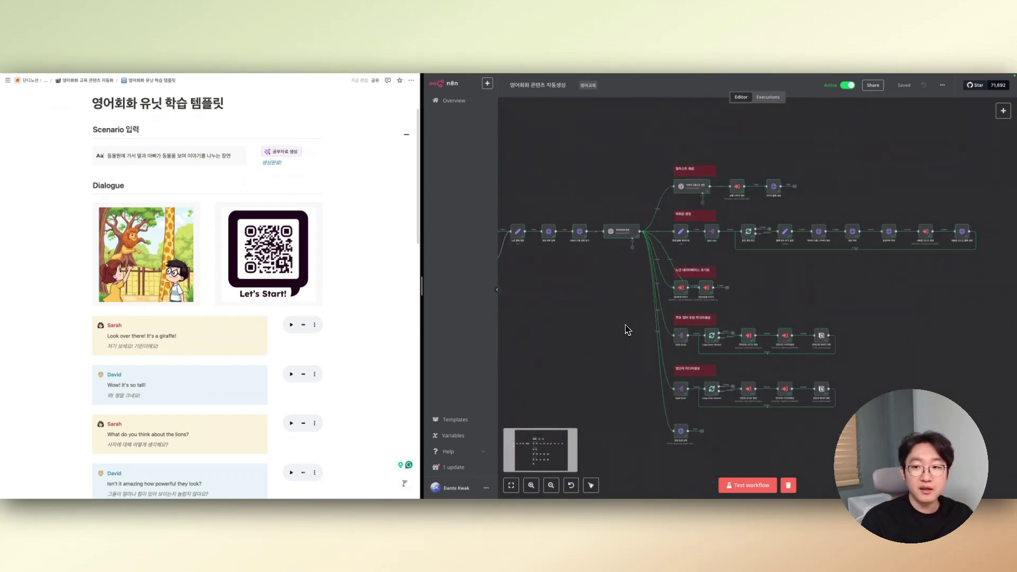
scroll(628, 330, left, 3)
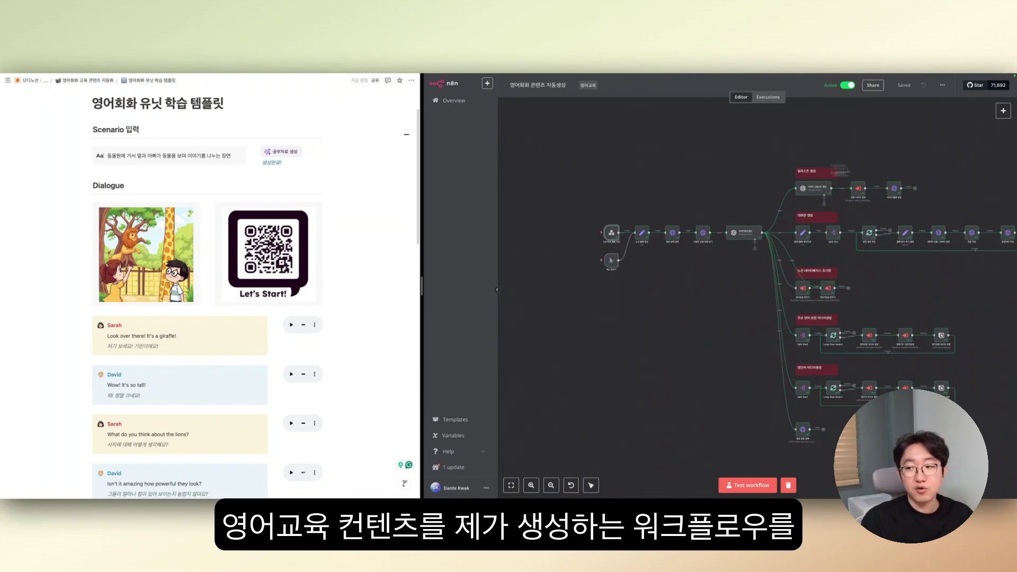
scroll(941, 264, down, 1)
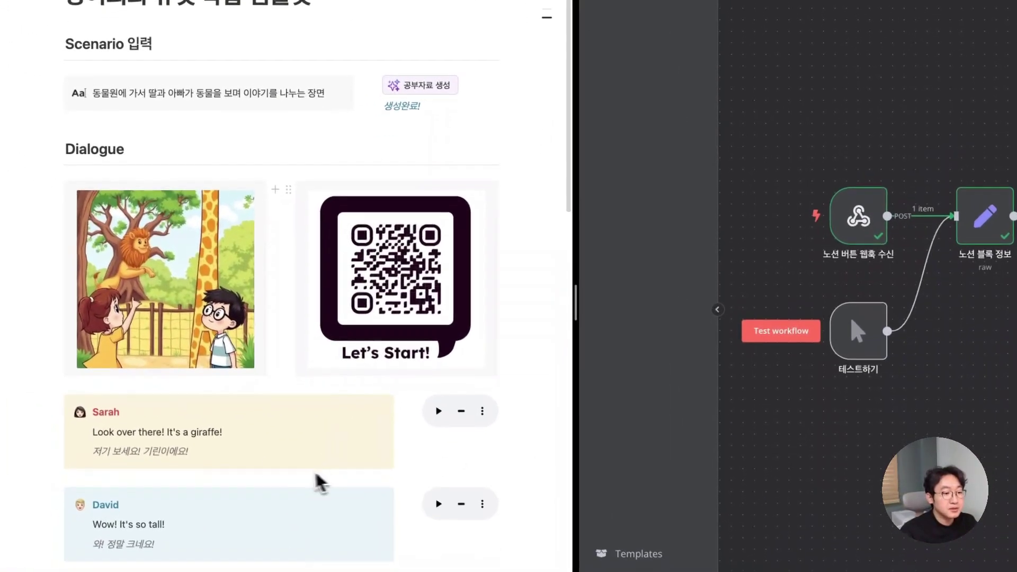
scroll(517, 228, down, 1)
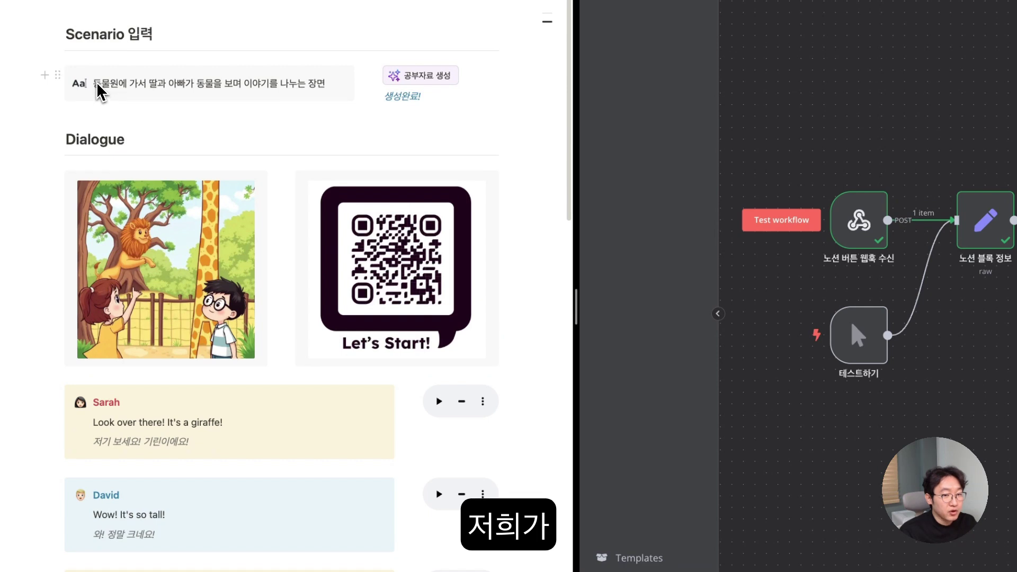
drag(97, 91, 318, 87)
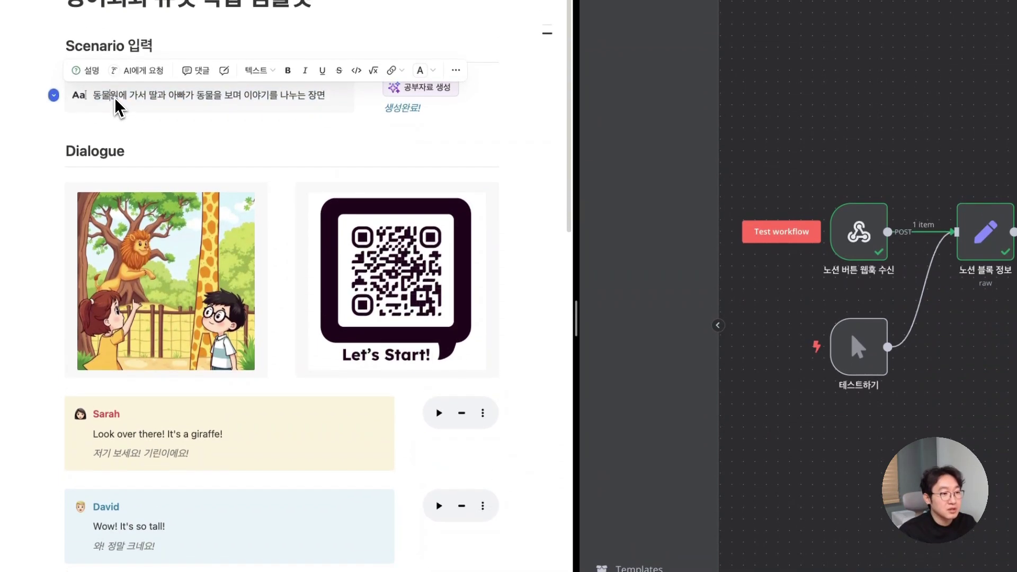
click(96, 75)
drag(96, 100, 334, 108)
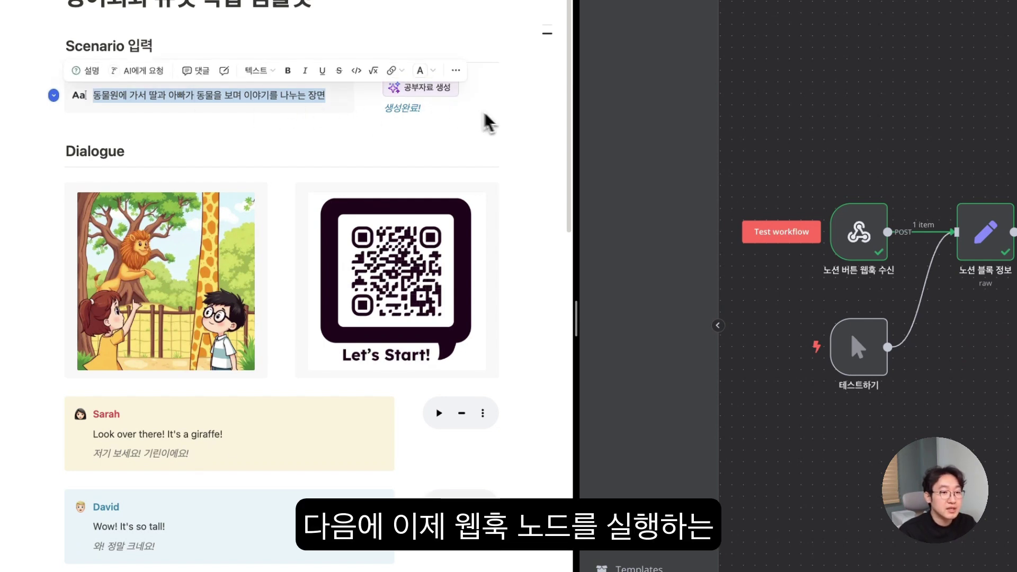
click(513, 159)
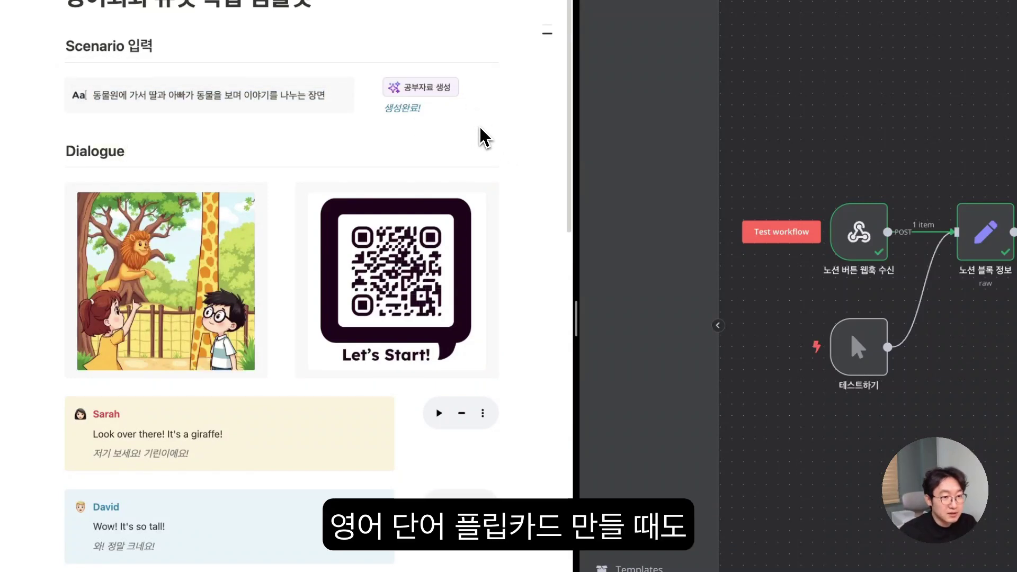
scroll(432, 119, down, 1)
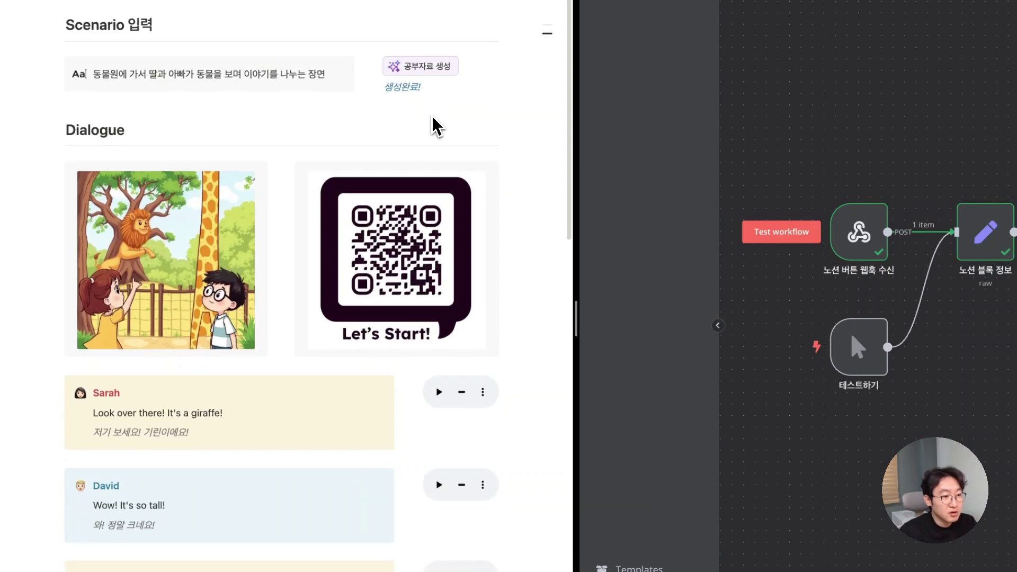
scroll(432, 119, down, 1)
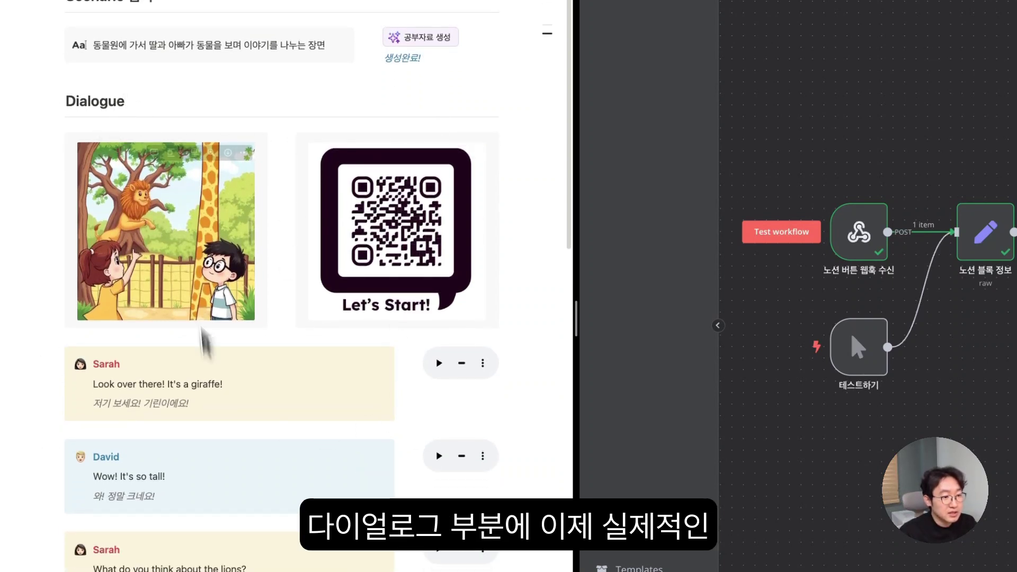
scroll(448, 292, down, 1)
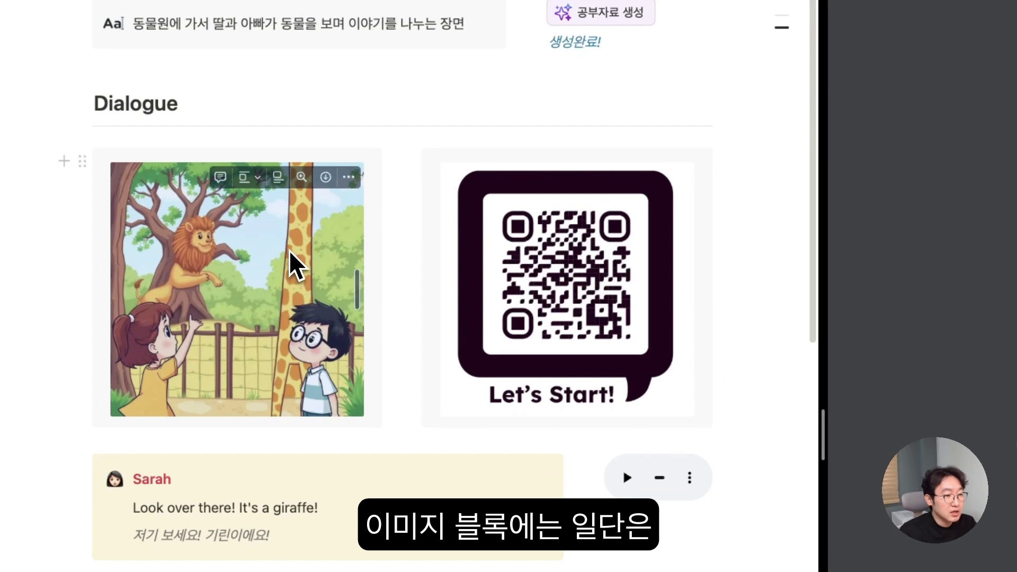
scroll(197, 306, down, 2)
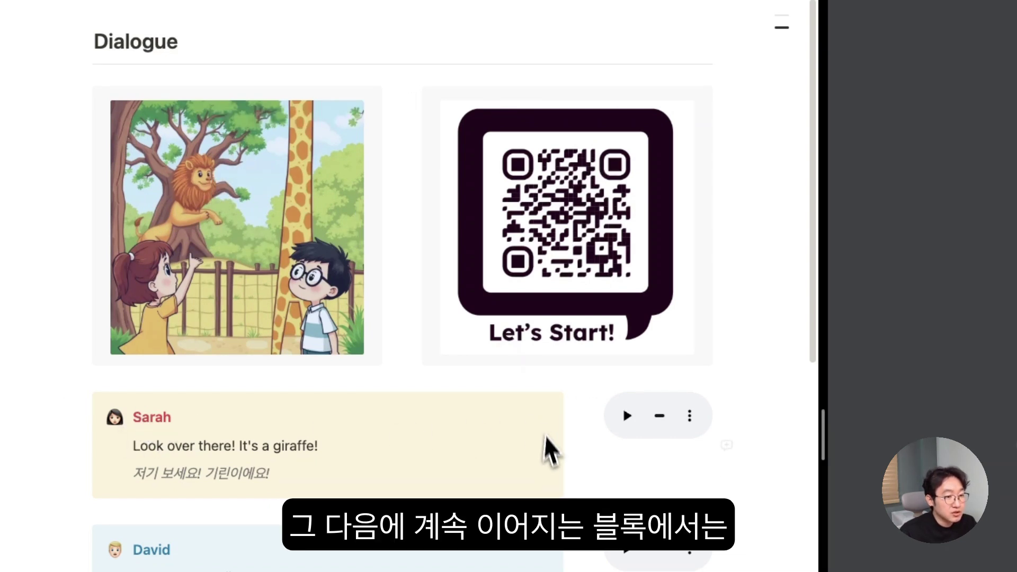
scroll(545, 450, down, 1)
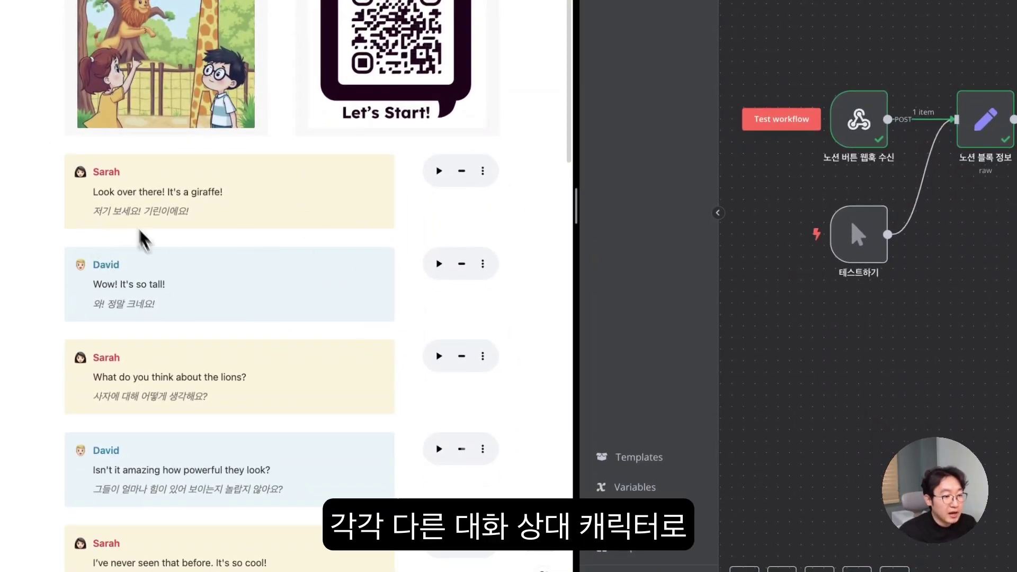
scroll(180, 304, down, 2)
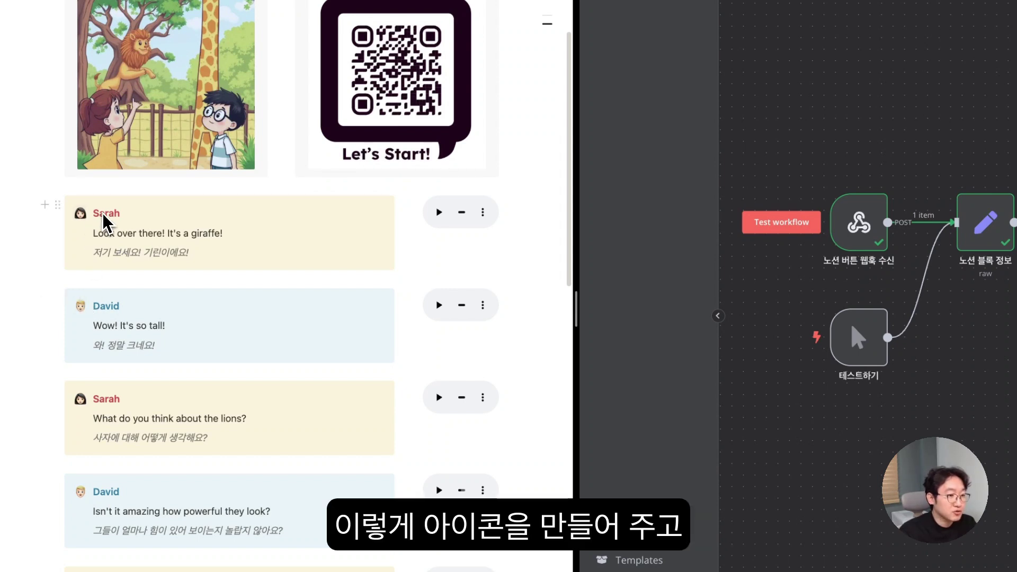
drag(115, 215, 229, 236)
drag(94, 253, 197, 257)
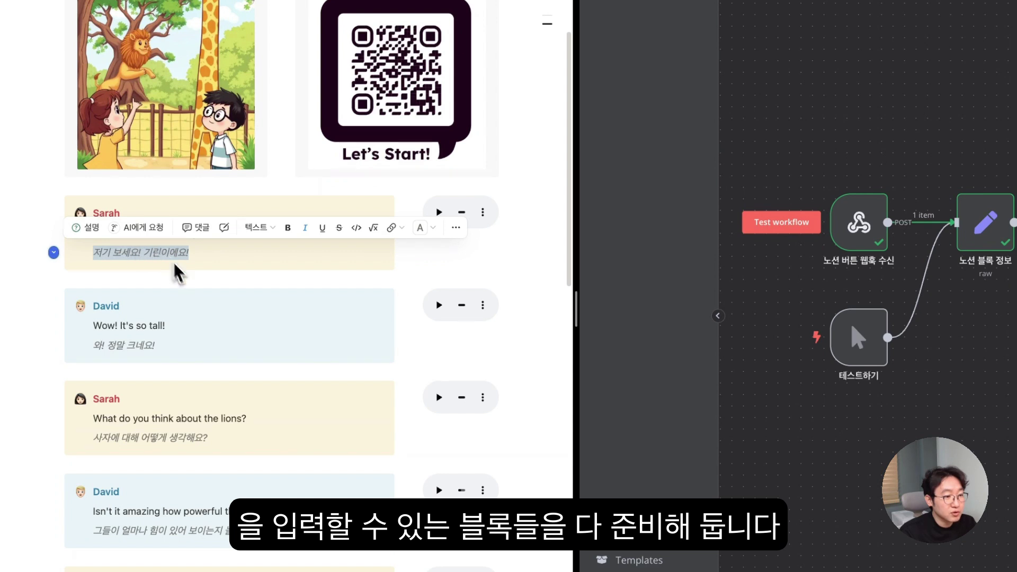
scroll(273, 420, down, 1)
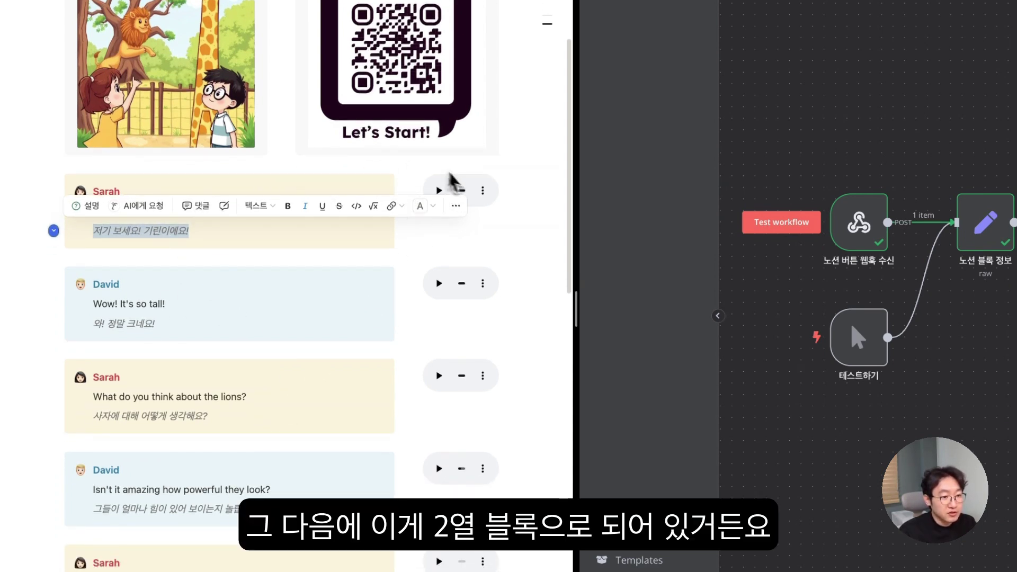
click(408, 180)
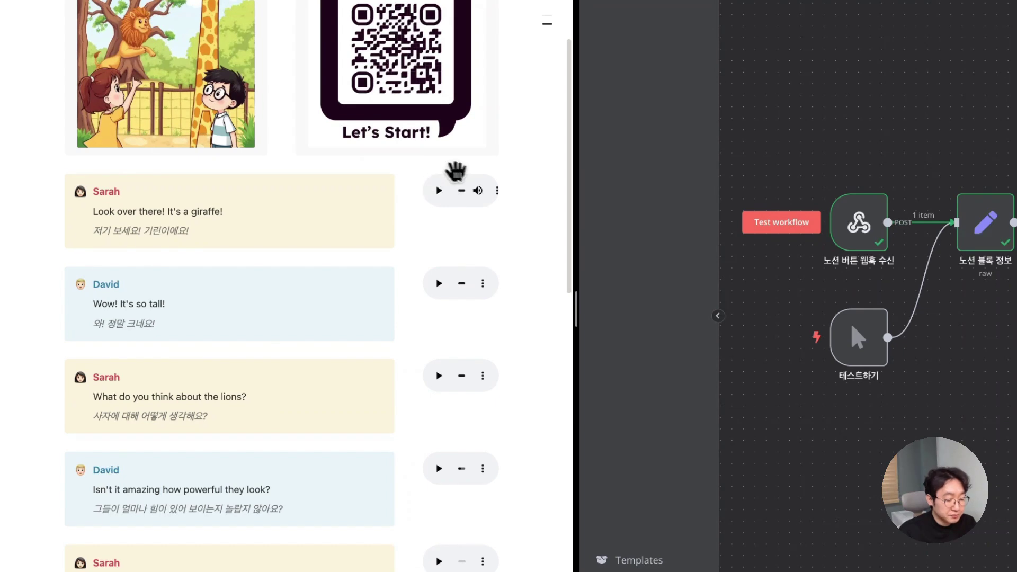
scroll(458, 277, down, 1)
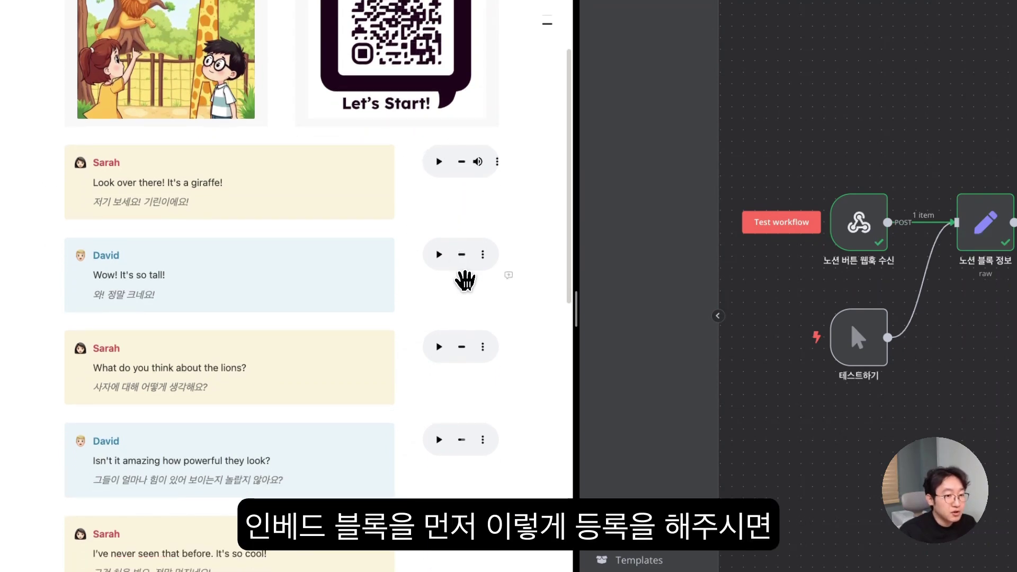
scroll(456, 265, down, 2)
scroll(442, 260, down, 1)
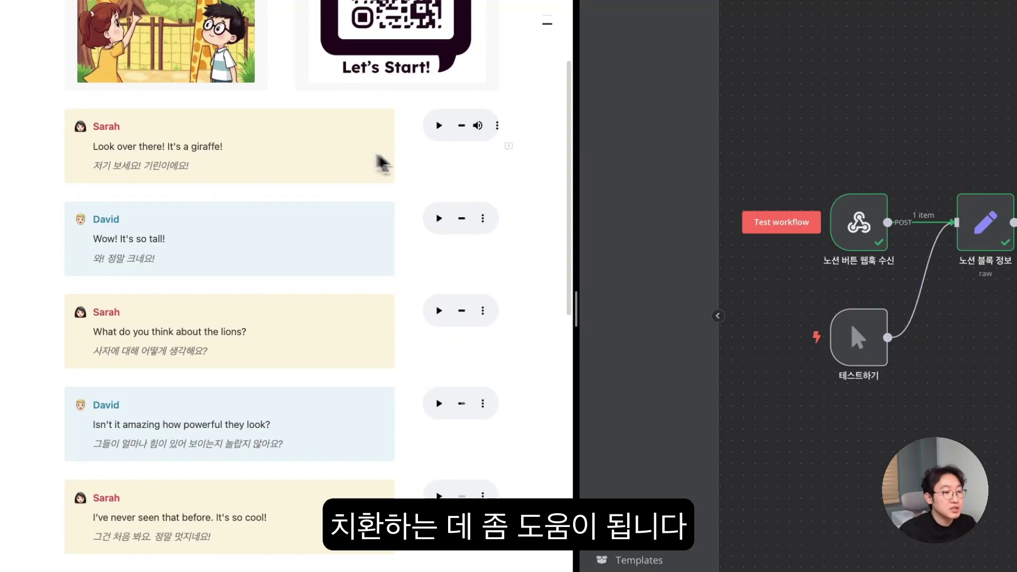
scroll(305, 169, down, 1)
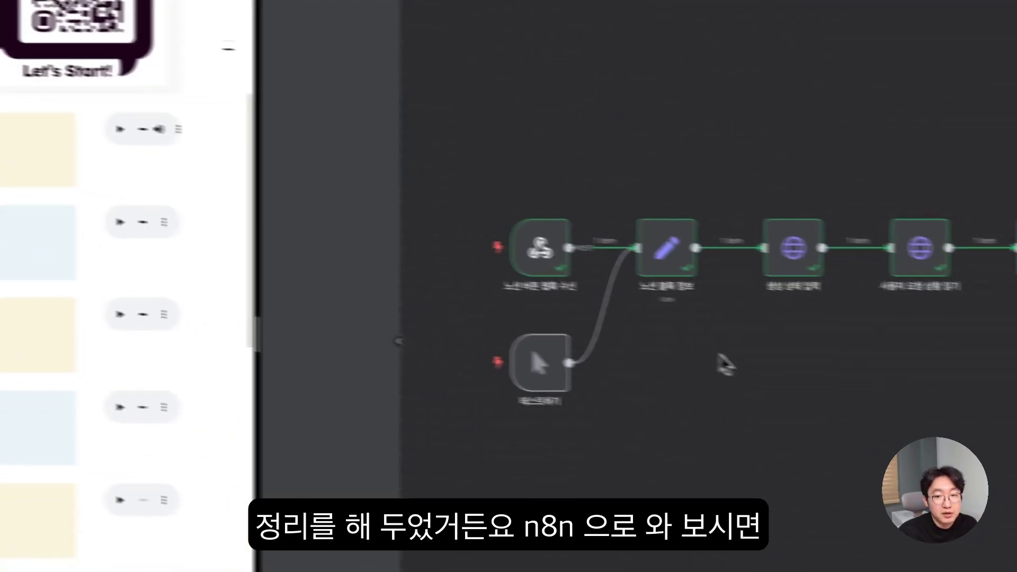
- Open the 노션 블록 정보 node's JSON parameter in the full editor
mouse_move(972, 271)
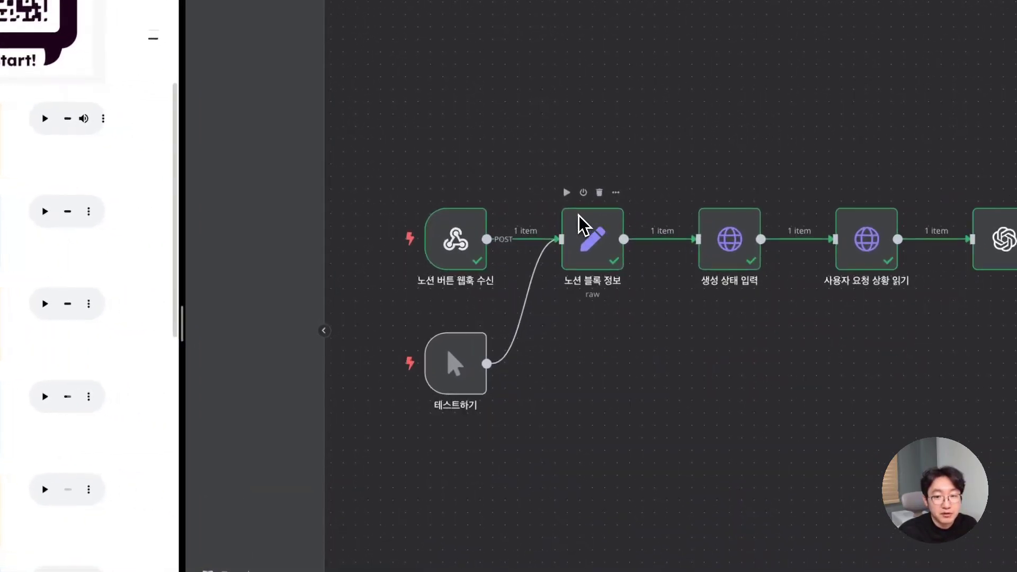
scroll(579, 215, up, 3)
double_click(609, 260)
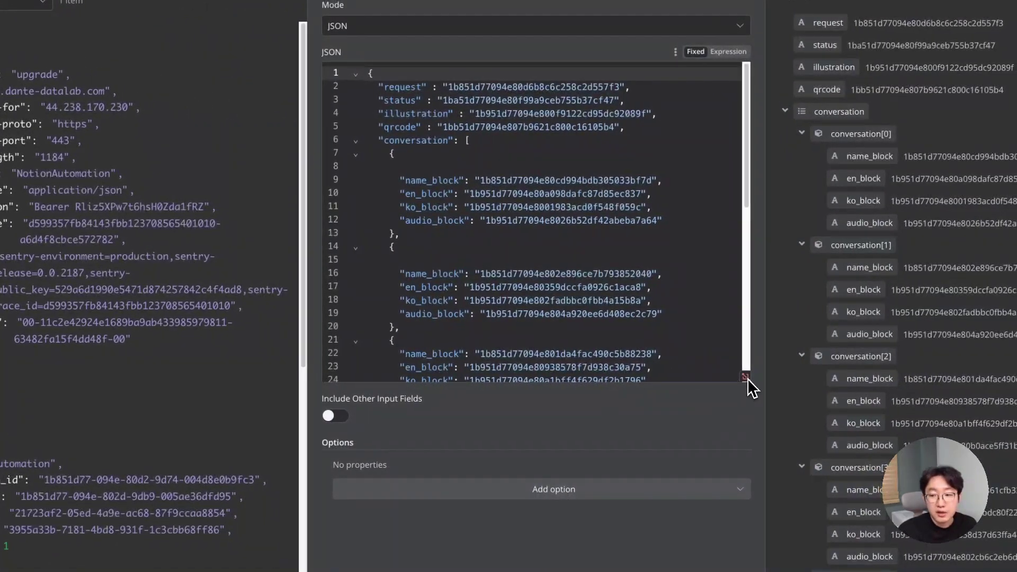
click(746, 377)
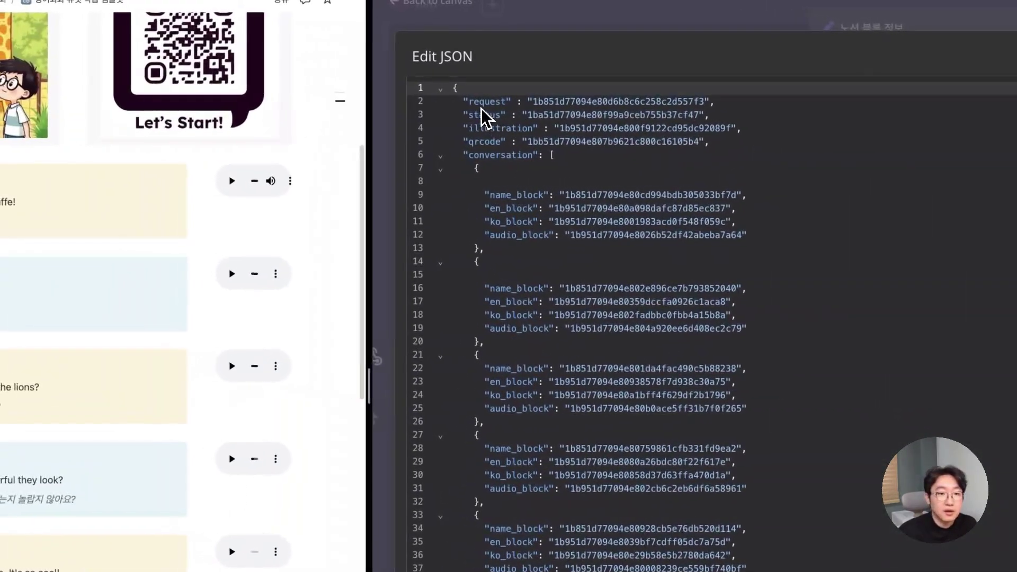
- Highlight the request, status and illustration block IDs alongside the scenario and 생성완료! text
double_click(530, 100)
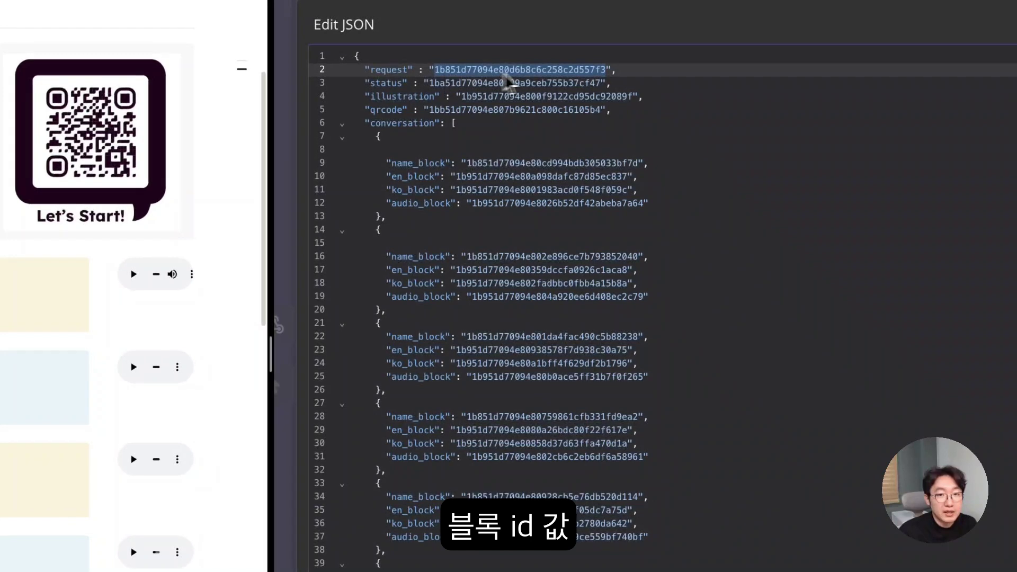
double_click(485, 84)
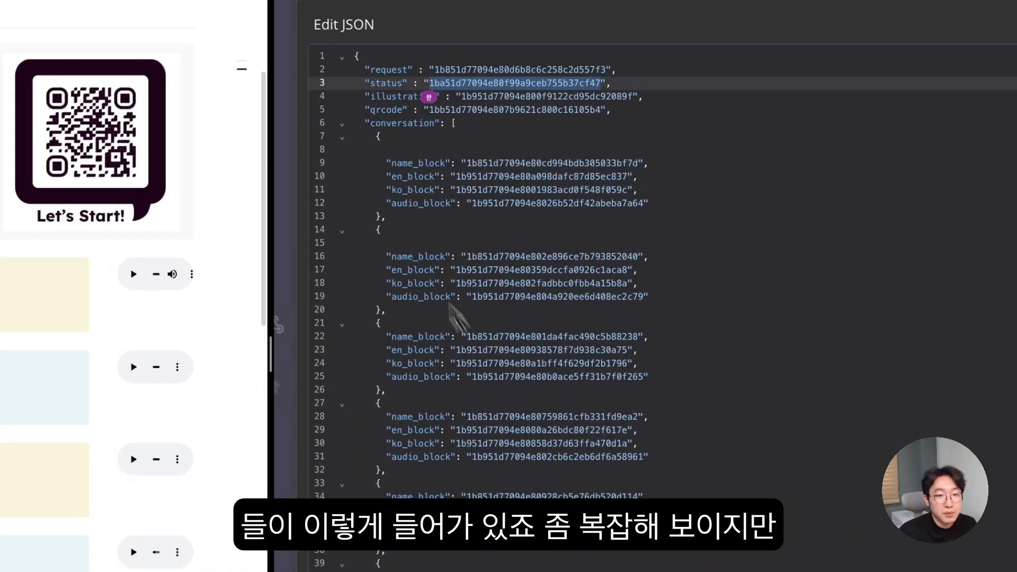
scroll(592, 405, down, 2)
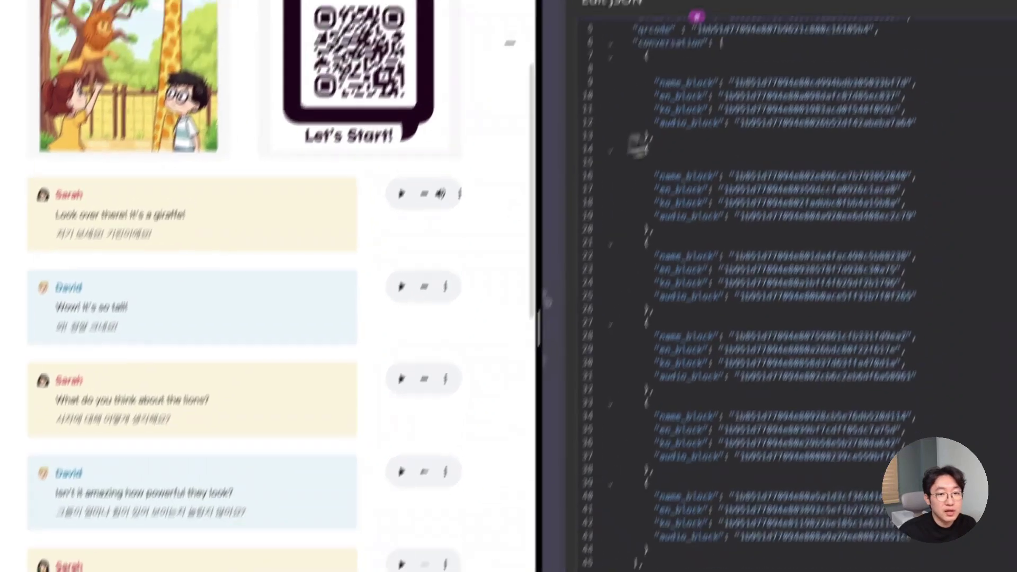
scroll(716, 114, up, 2)
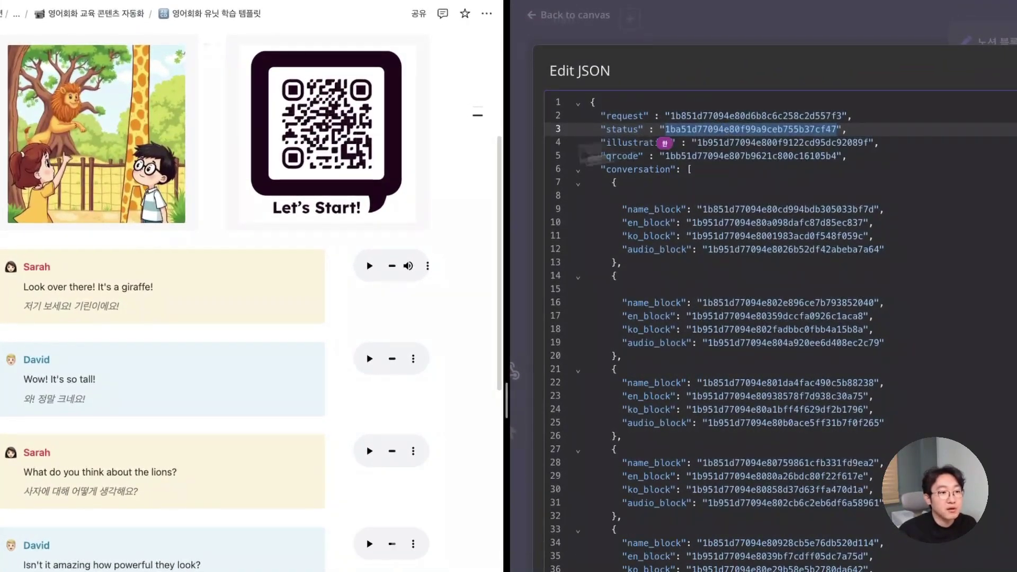
scroll(284, 193, up, 5)
click(616, 117)
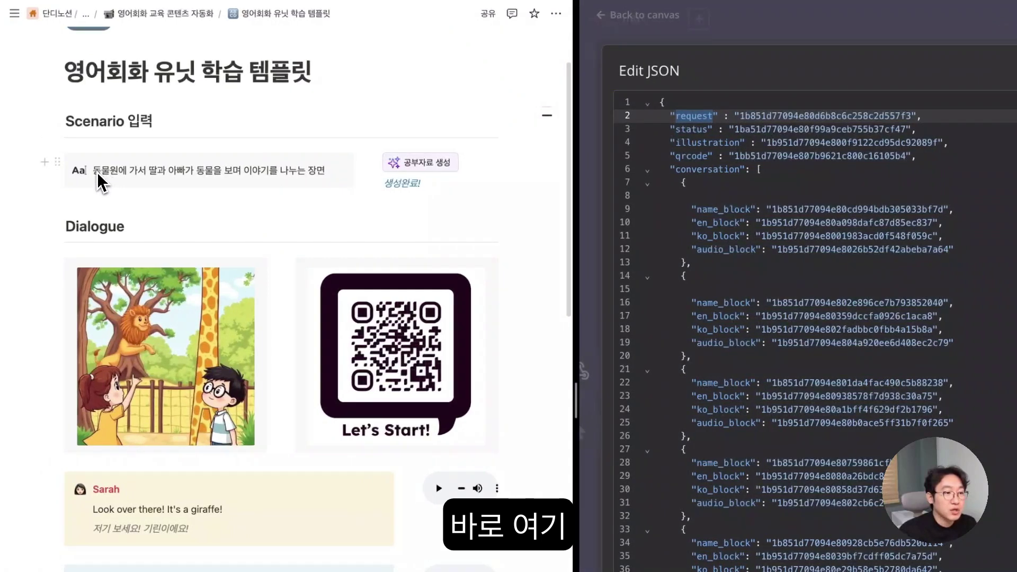
drag(25, 171, 95, 174)
drag(156, 182, 327, 172)
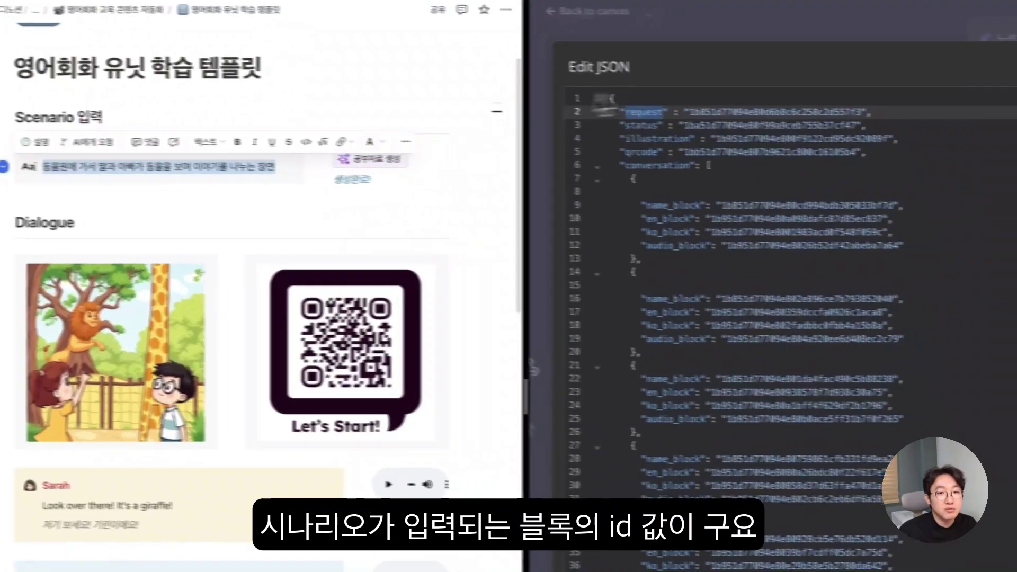
double_click(683, 110)
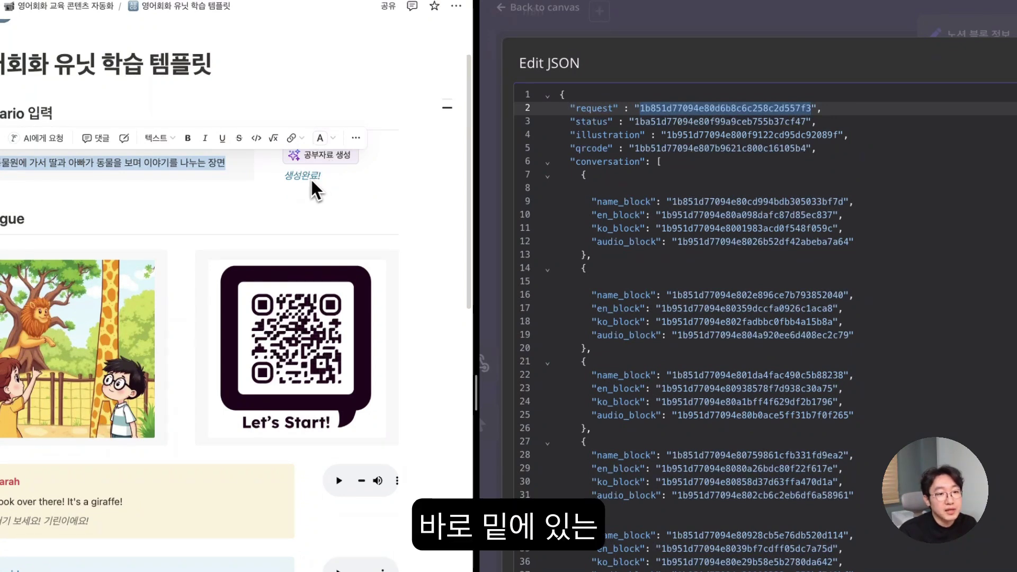
drag(289, 177, 324, 178)
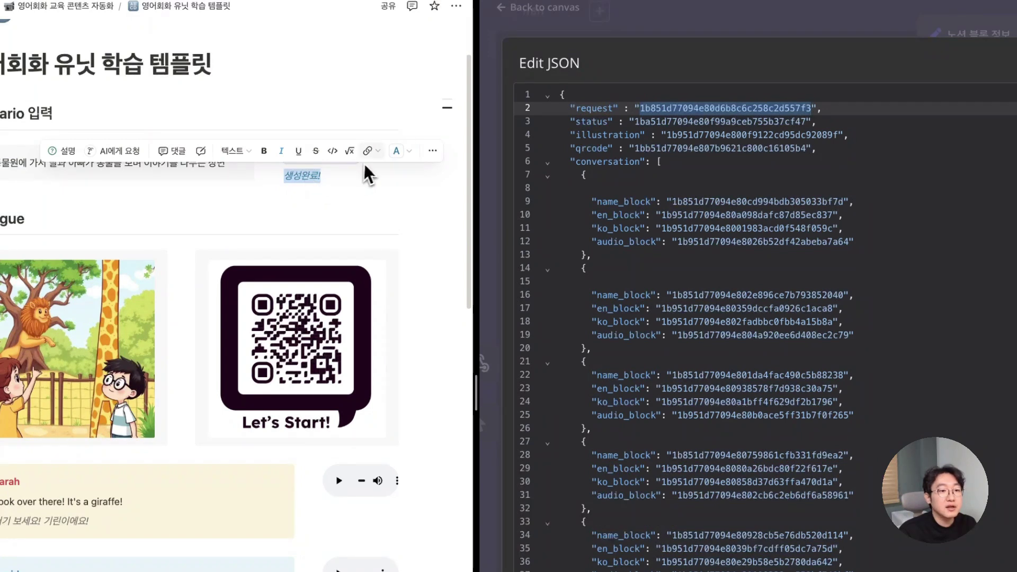
double_click(645, 123)
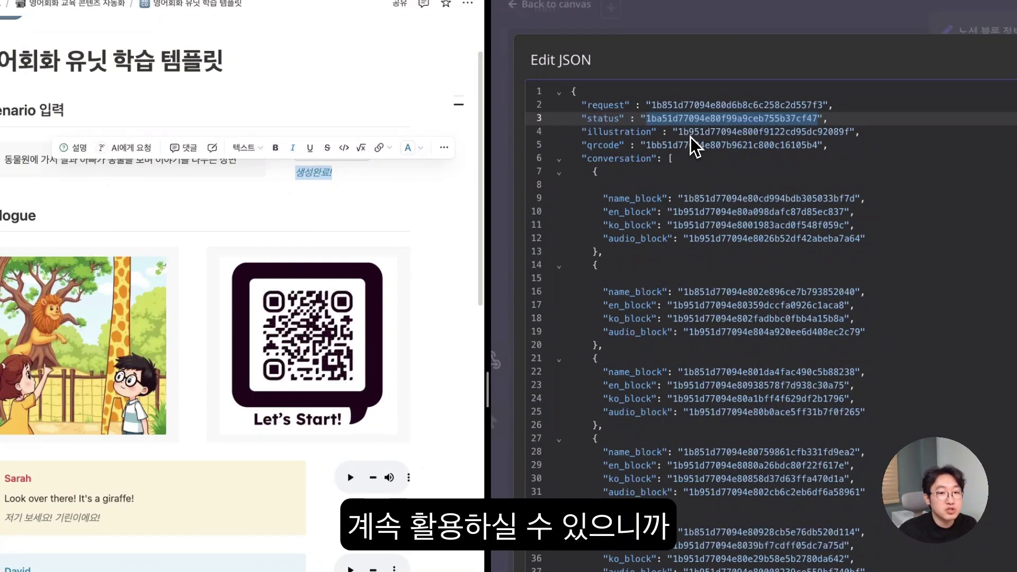
double_click(691, 137)
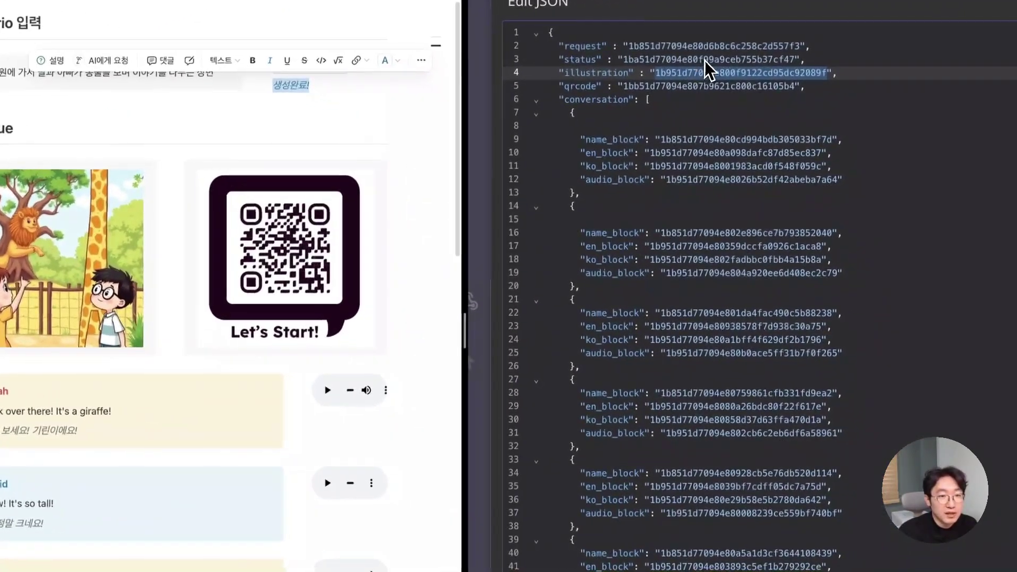
scroll(636, 101, down, 1)
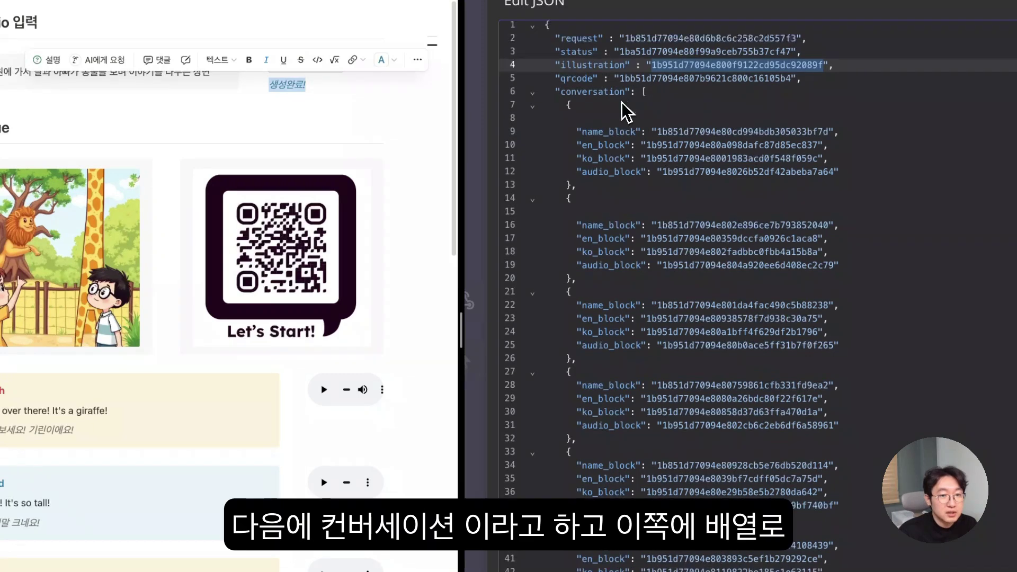
click(566, 89)
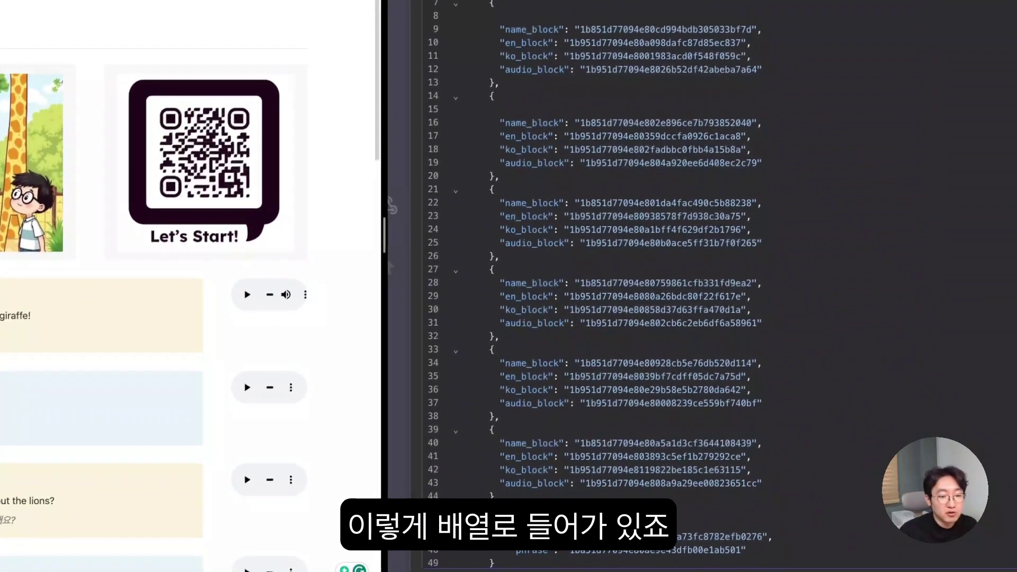
double_click(486, 512)
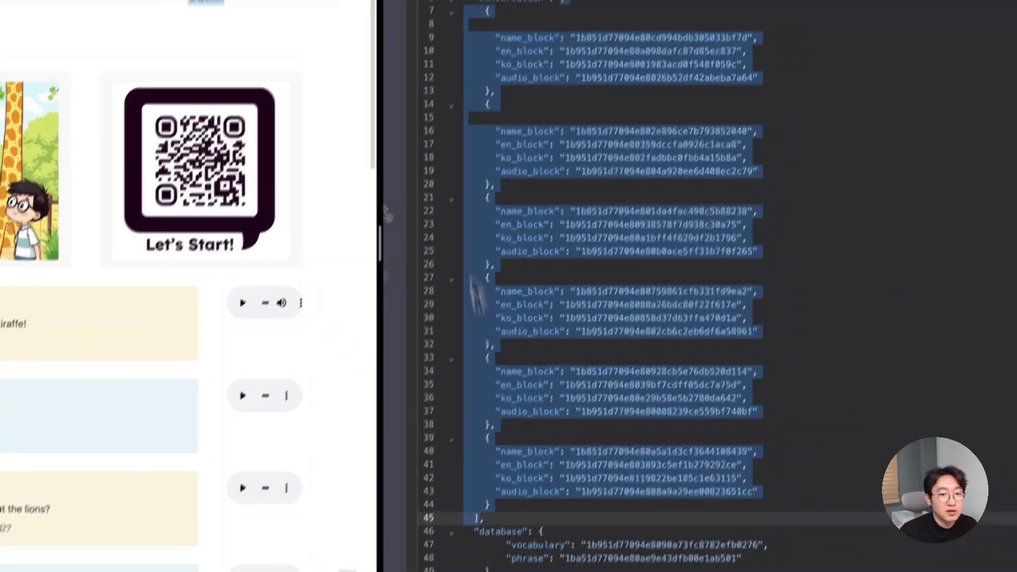
scroll(493, 108, down, 1)
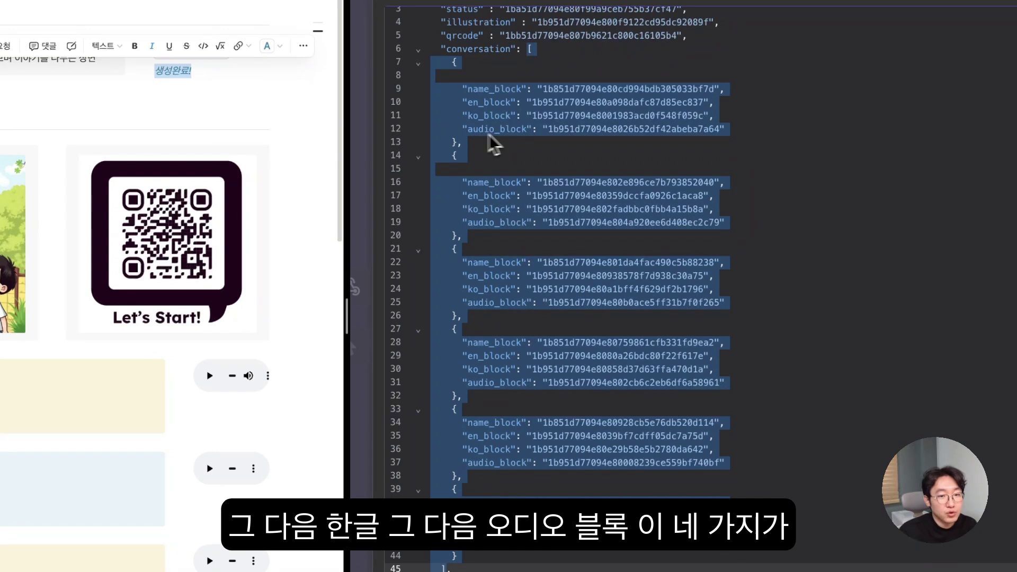
drag(459, 89, 729, 136)
scroll(689, 149, down, 1)
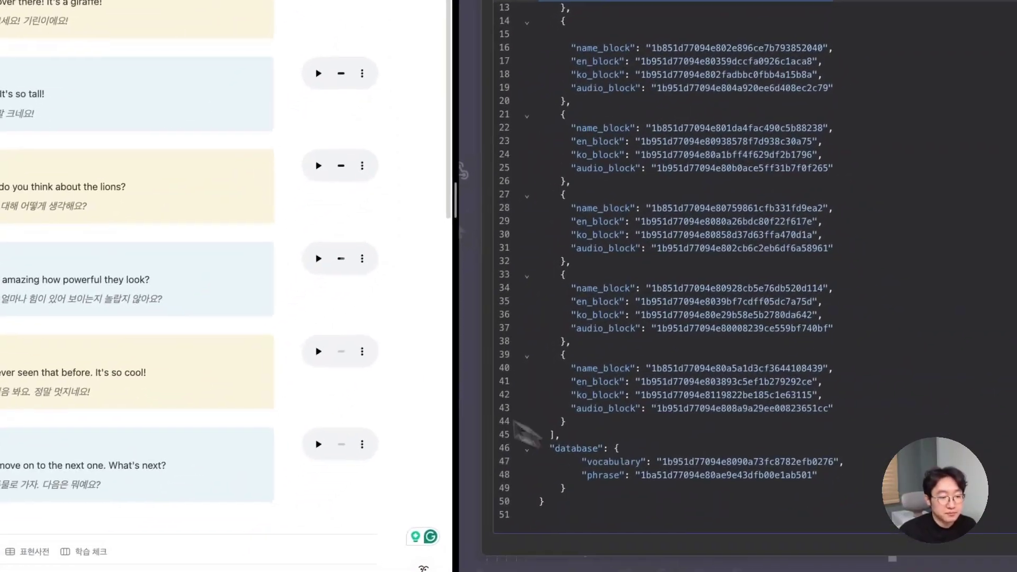
scroll(230, 301, down, 2)
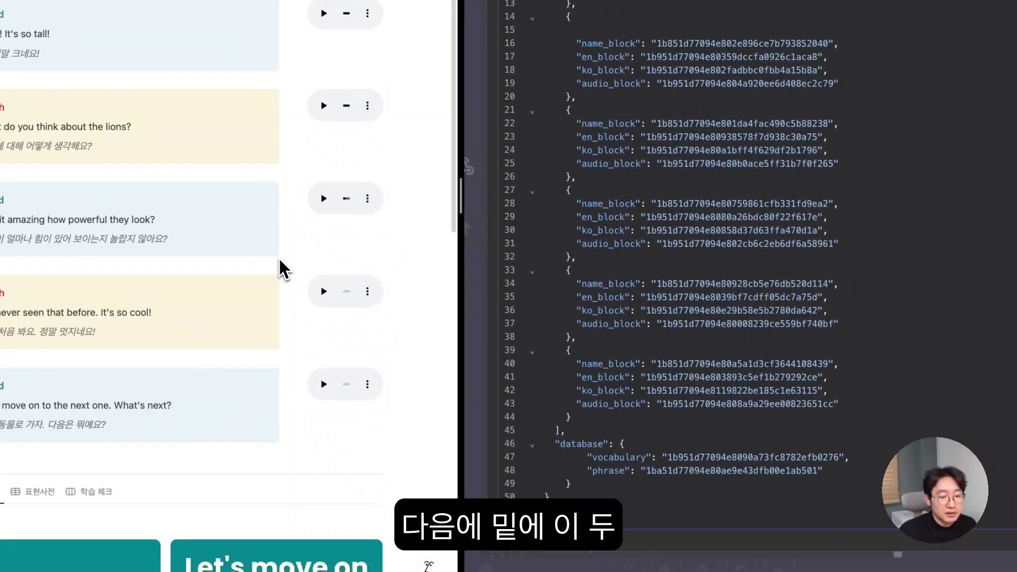
scroll(279, 260, down, 8)
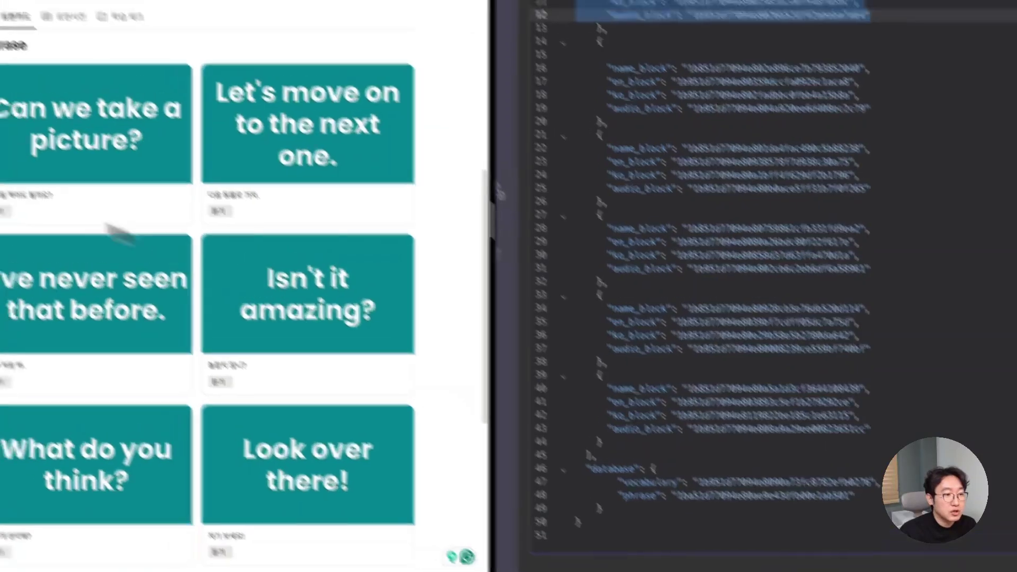
scroll(131, 288, down, 5)
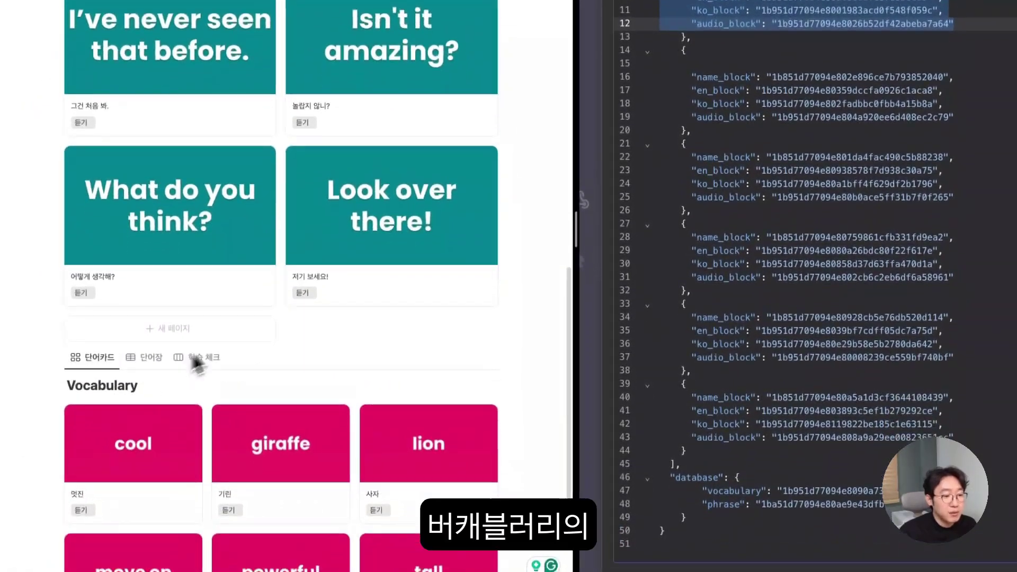
scroll(254, 297, up, 3)
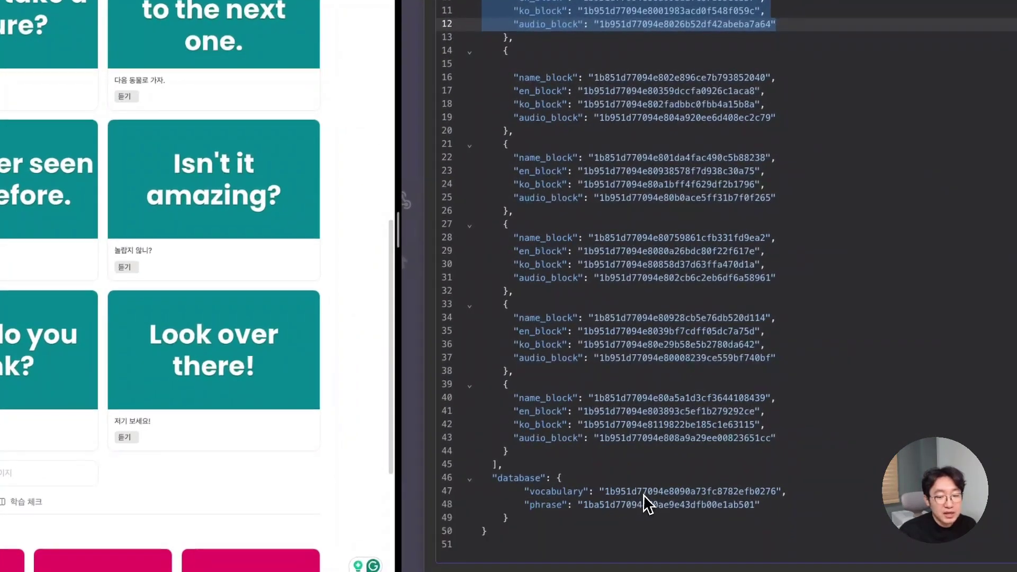
double_click(645, 491)
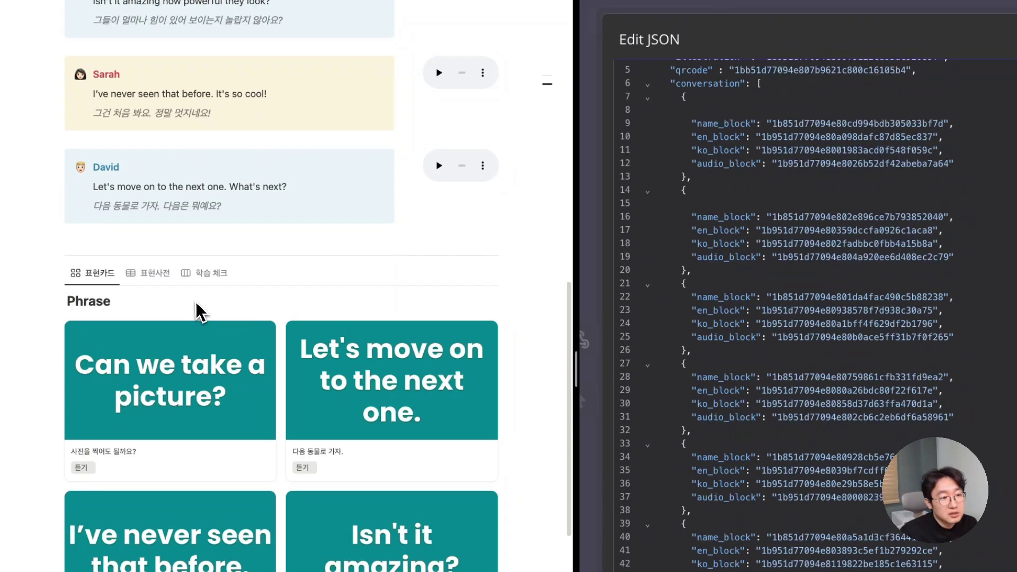
scroll(290, 307, up, 4)
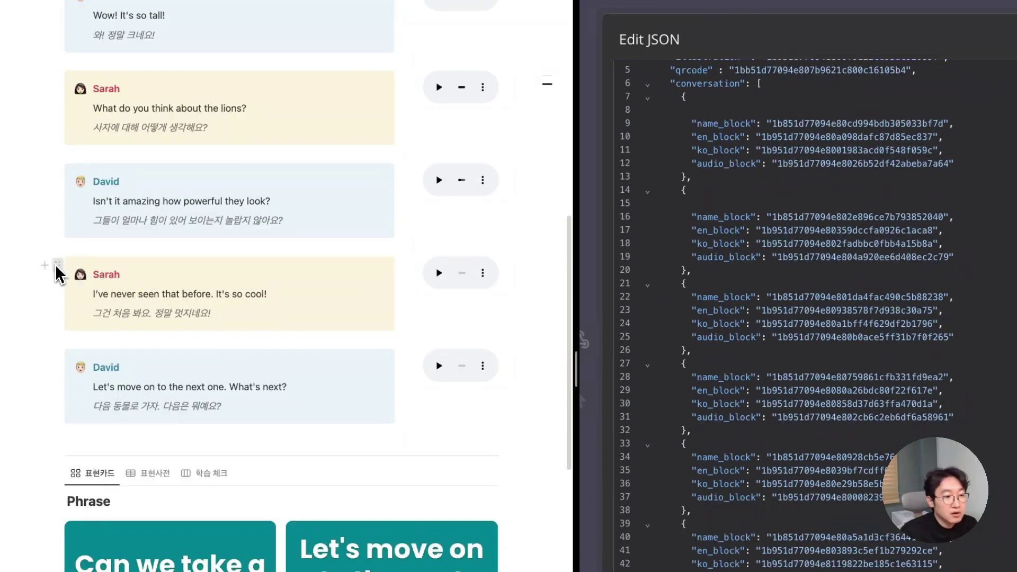
- Paste Sarah's block link to reveal its block ID, remove it, then open the Phrase gallery view settings
click(58, 268)
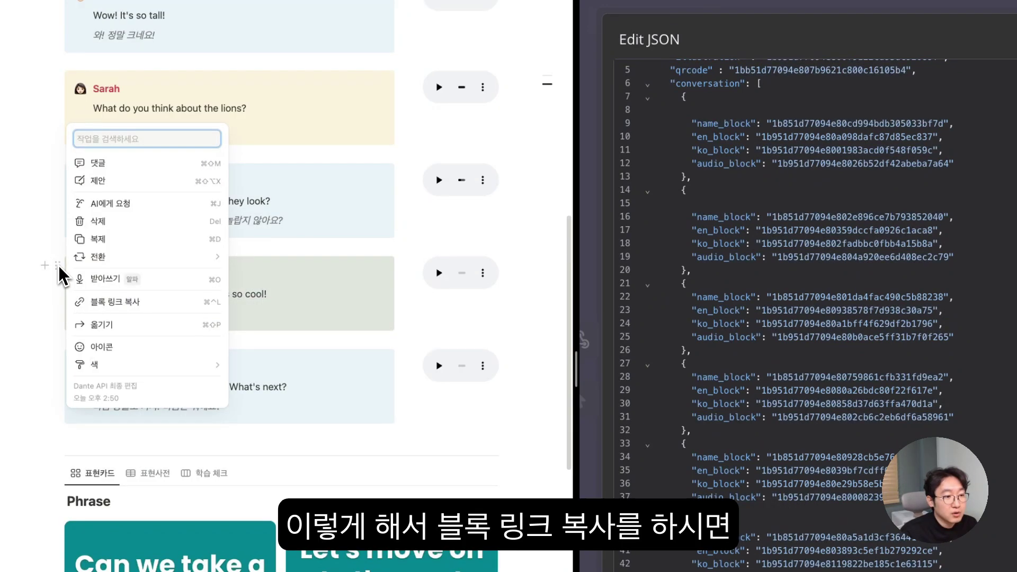
click(125, 311)
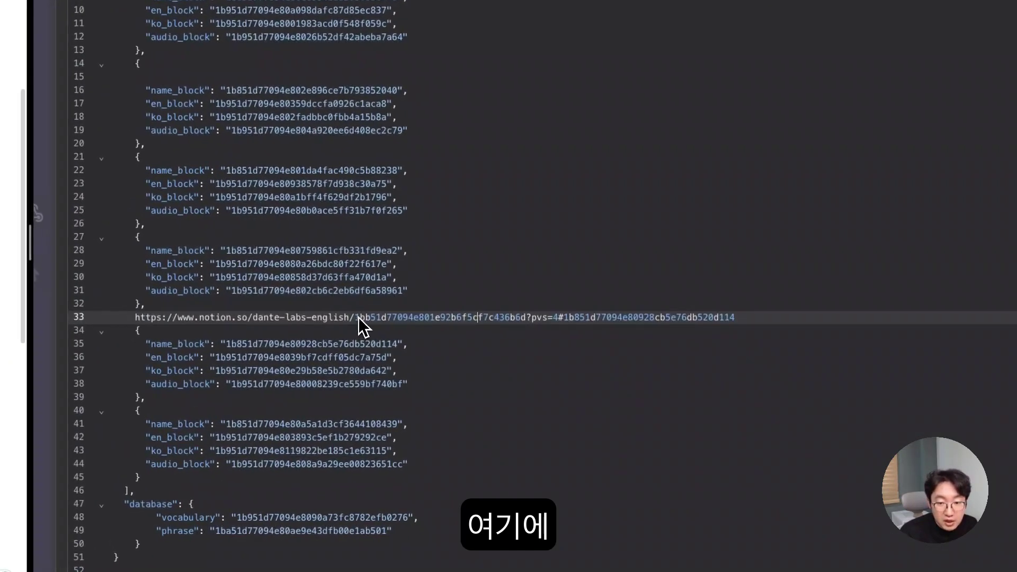
drag(358, 317, 722, 324)
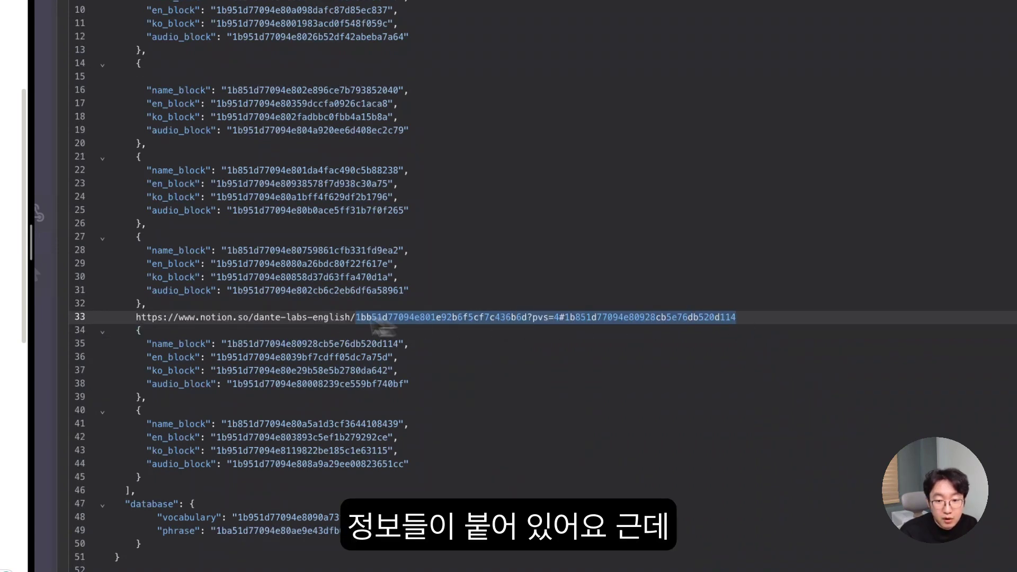
double_click(565, 320)
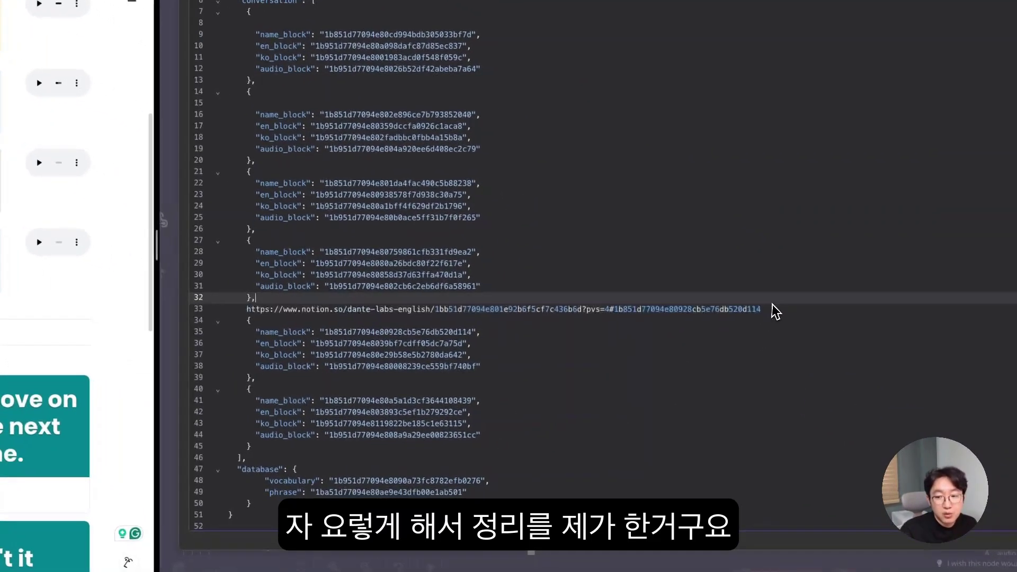
click(884, 365)
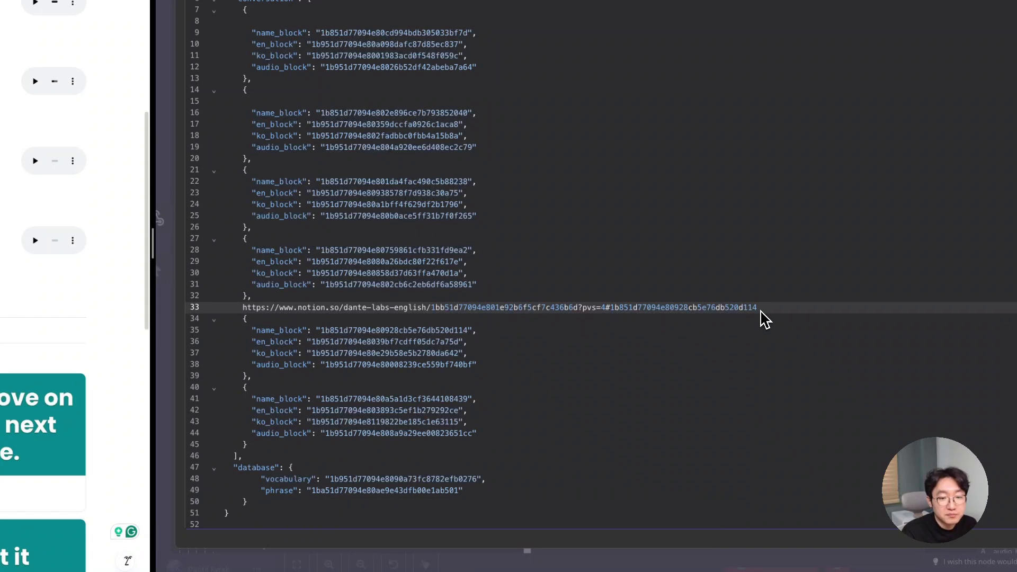
key(BackSpace)
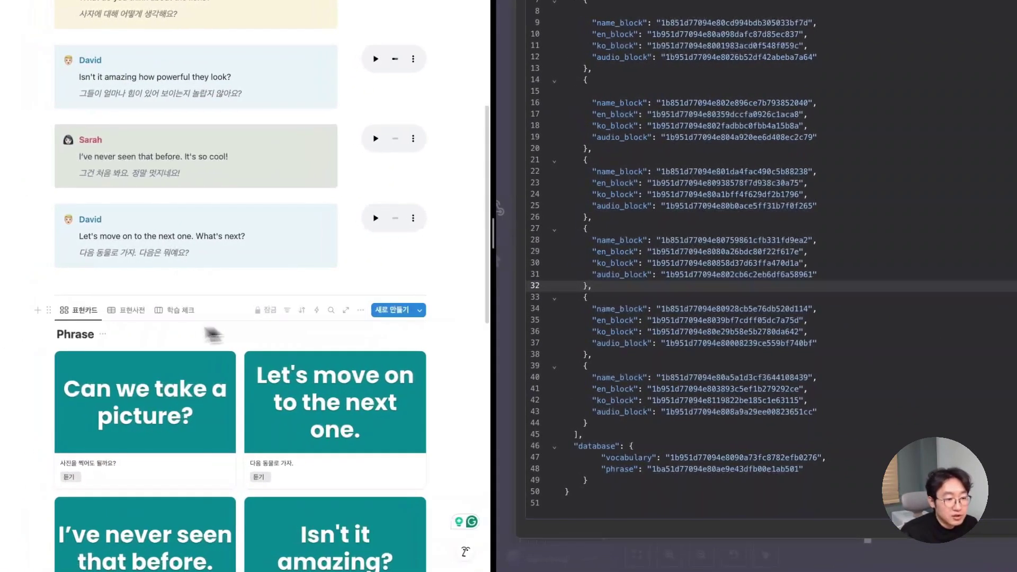
click(362, 310)
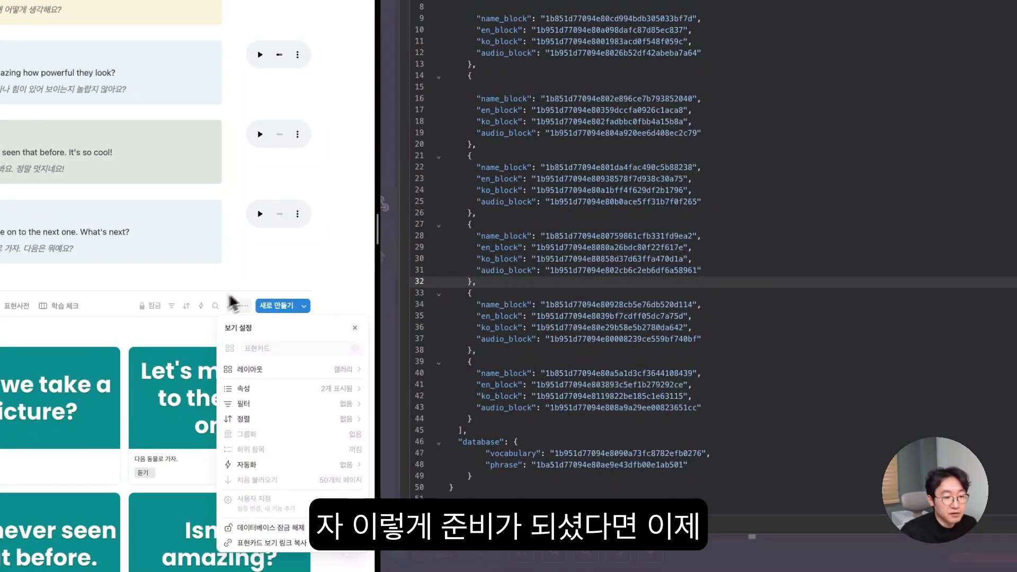
- Close the 노션 블록 정보 node's view settings and JSON editor and return to the workflow canvas
click(168, 334)
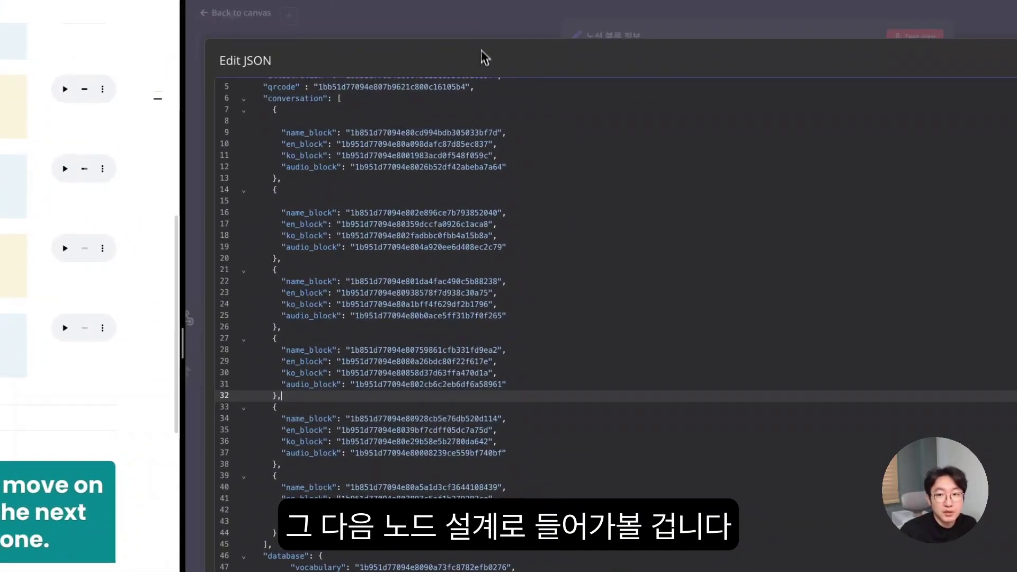
click(435, 28)
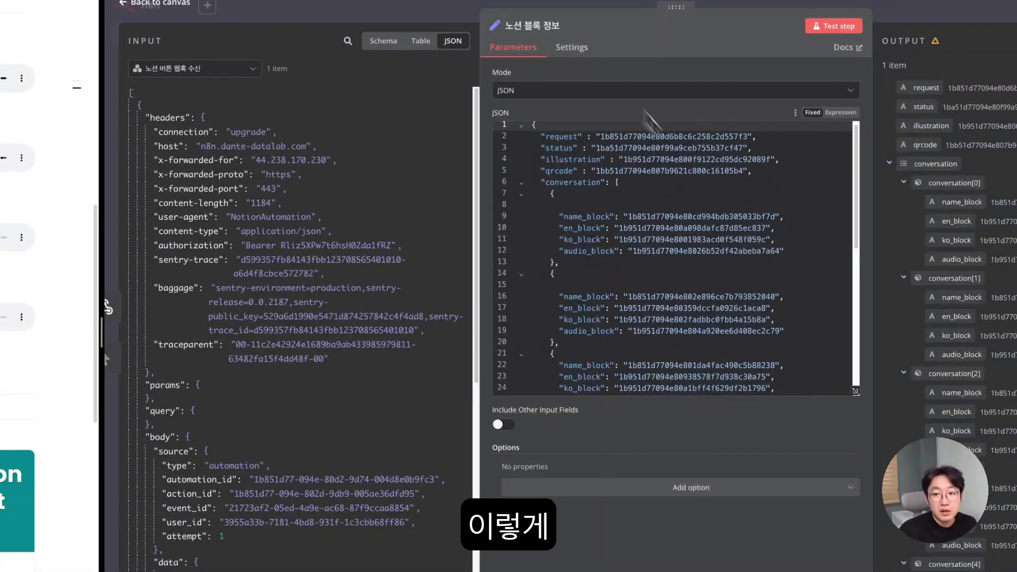
click(377, 16)
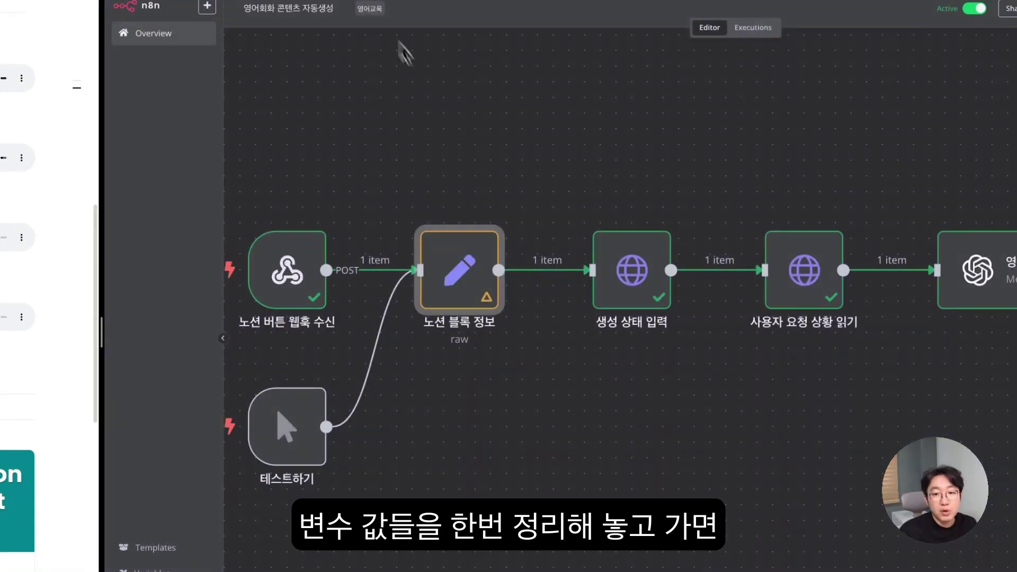
mouse_move(519, 292)
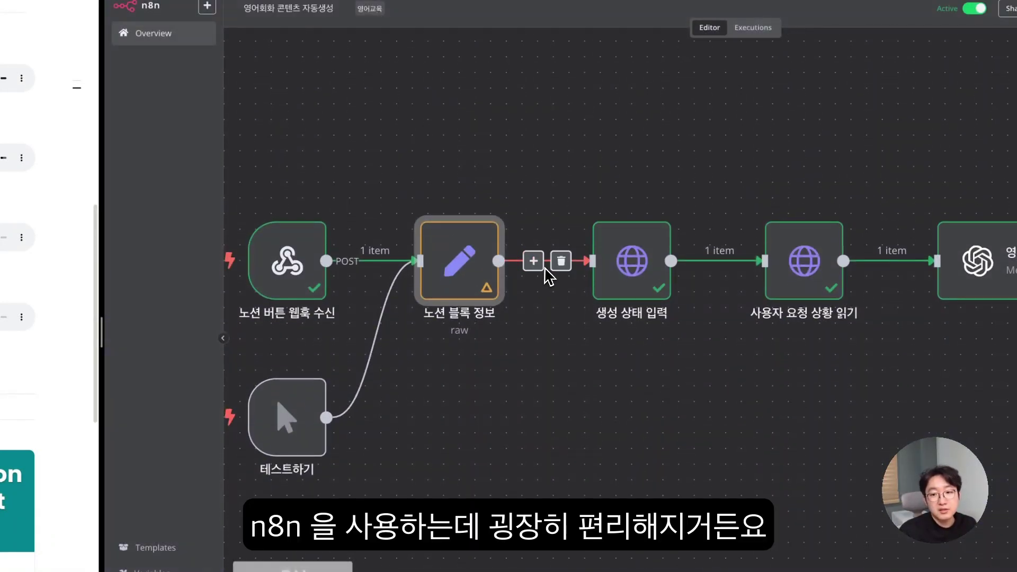
scroll(607, 271, down, 1)
scroll(611, 273, right, 1)
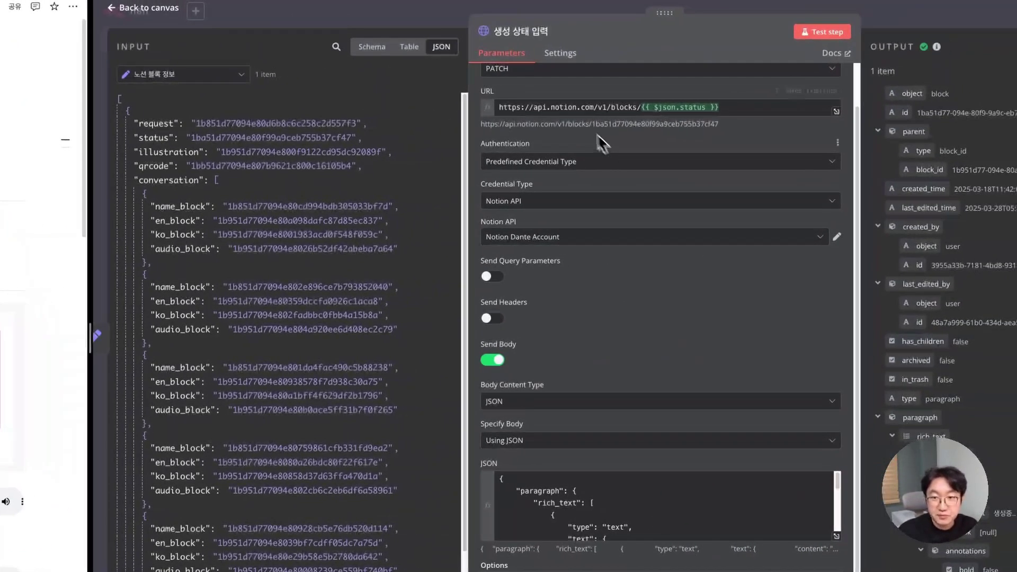
- Inspect the Notion blocks/{{ $json.status }} request URL and its resolved preview
click(879, 90)
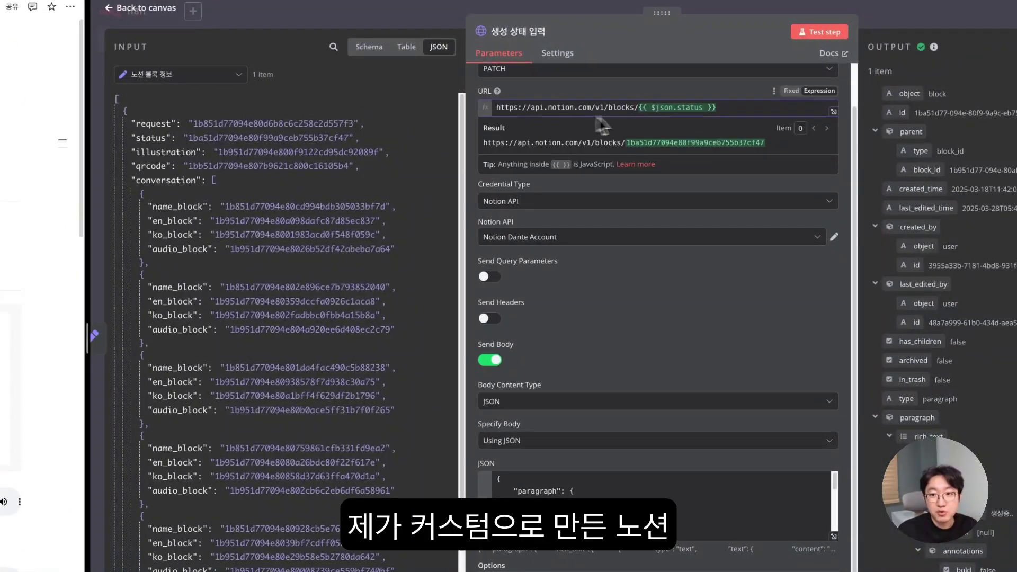
scroll(644, 130, up, 1)
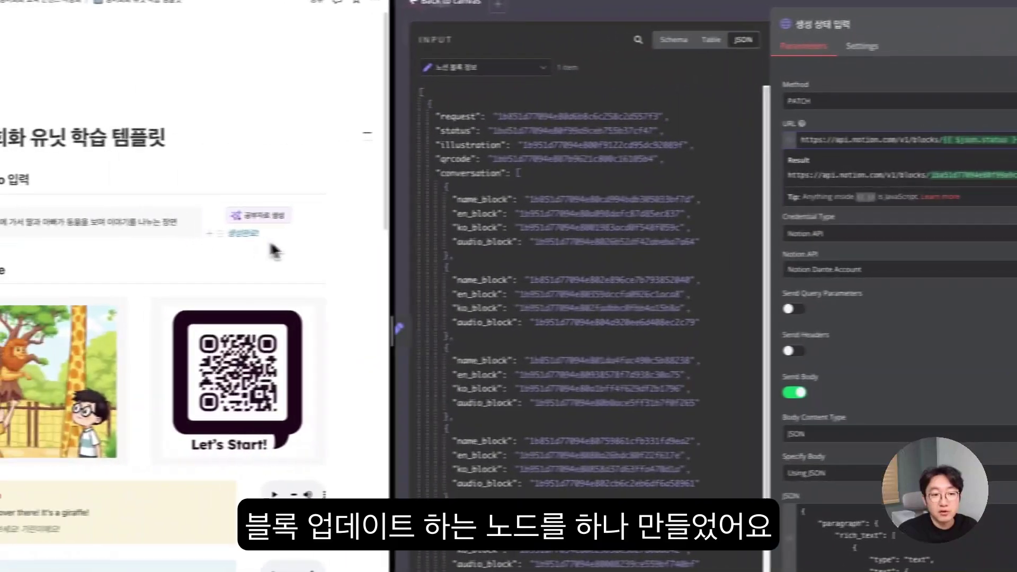
drag(689, 145, 795, 147)
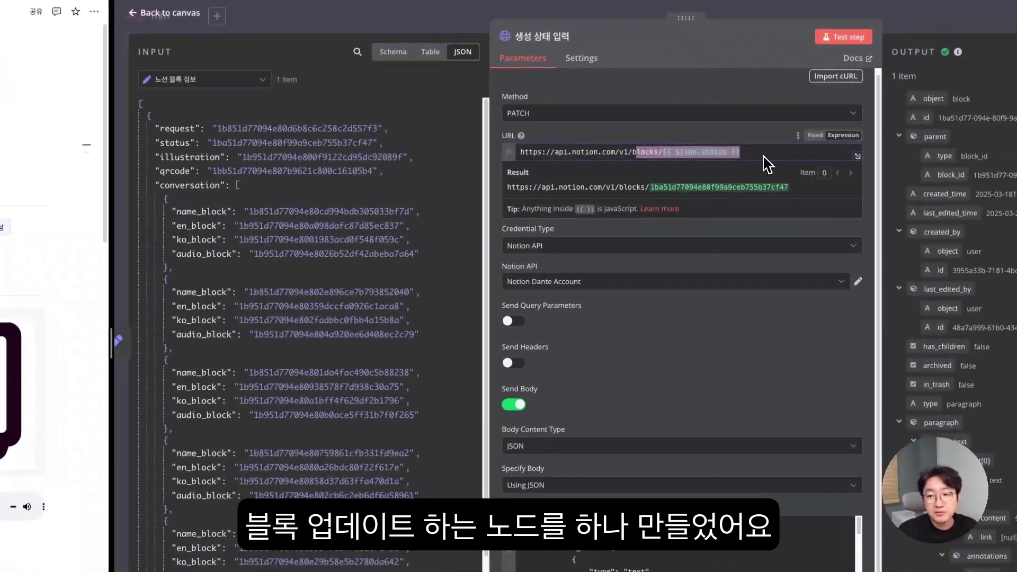
drag(521, 152, 591, 152)
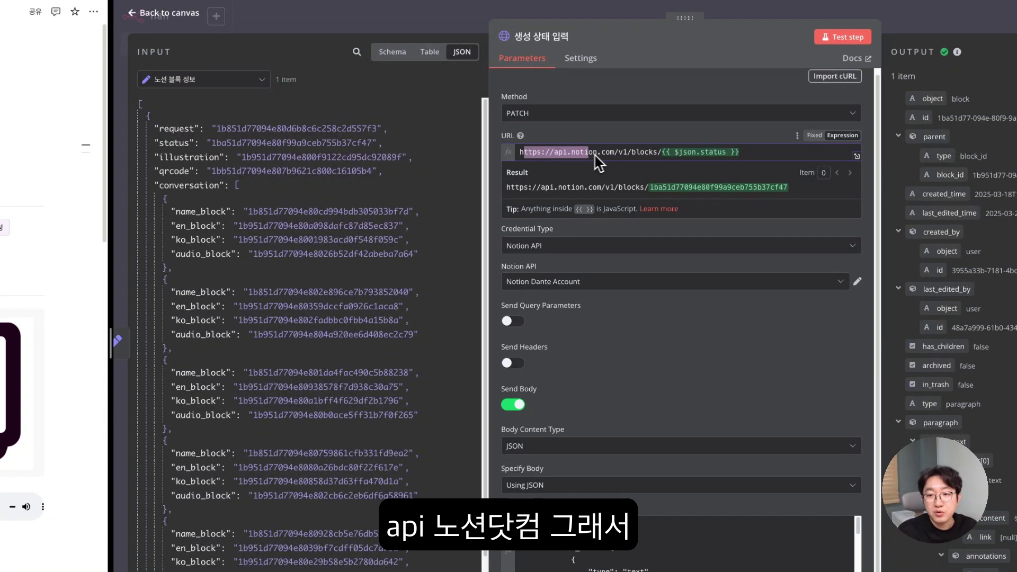
drag(739, 153, 490, 144)
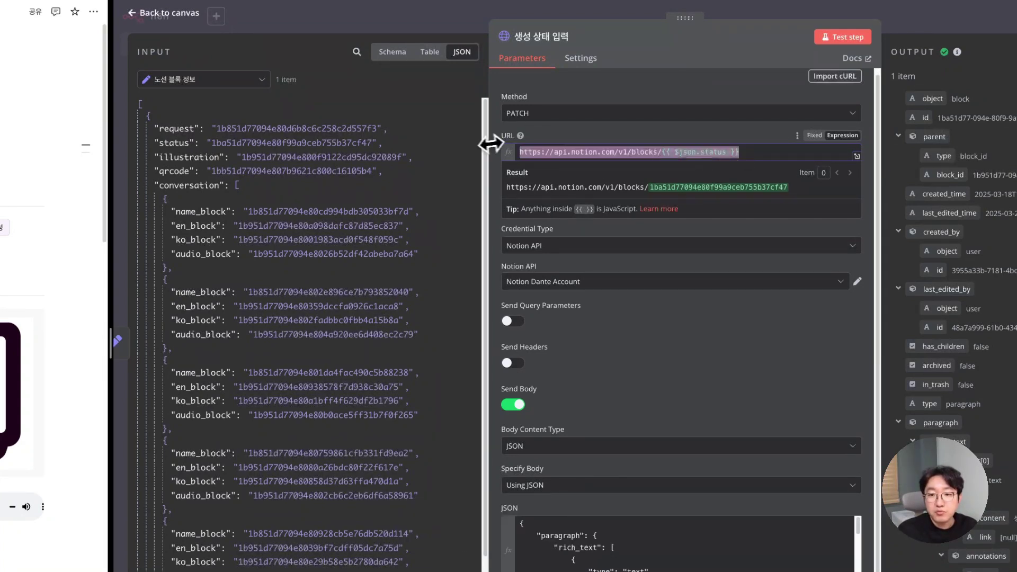
click(574, 137)
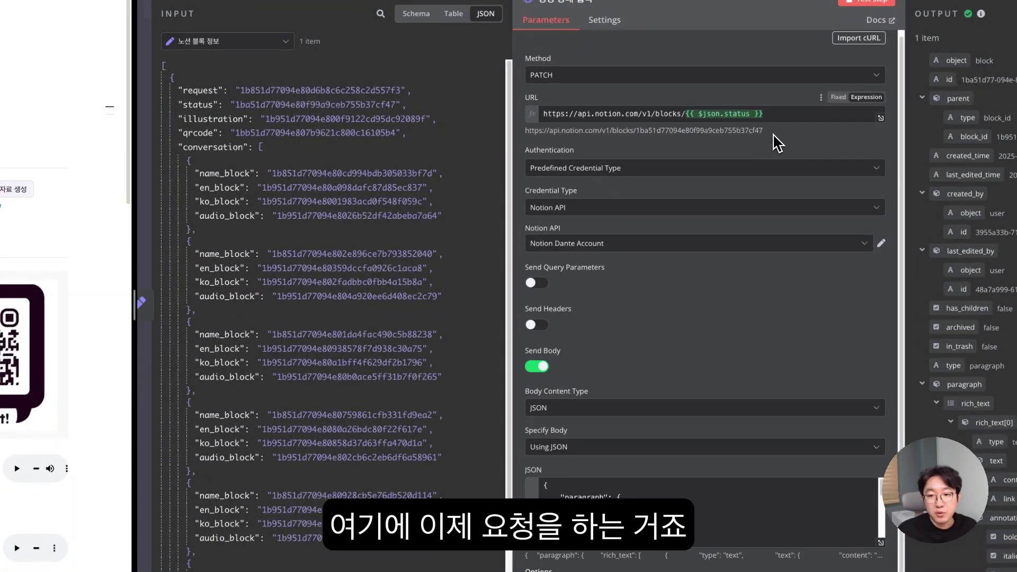
drag(764, 131, 545, 131)
- Expand the paragraph JSON body into the full expression editor
scroll(605, 239, down, 1)
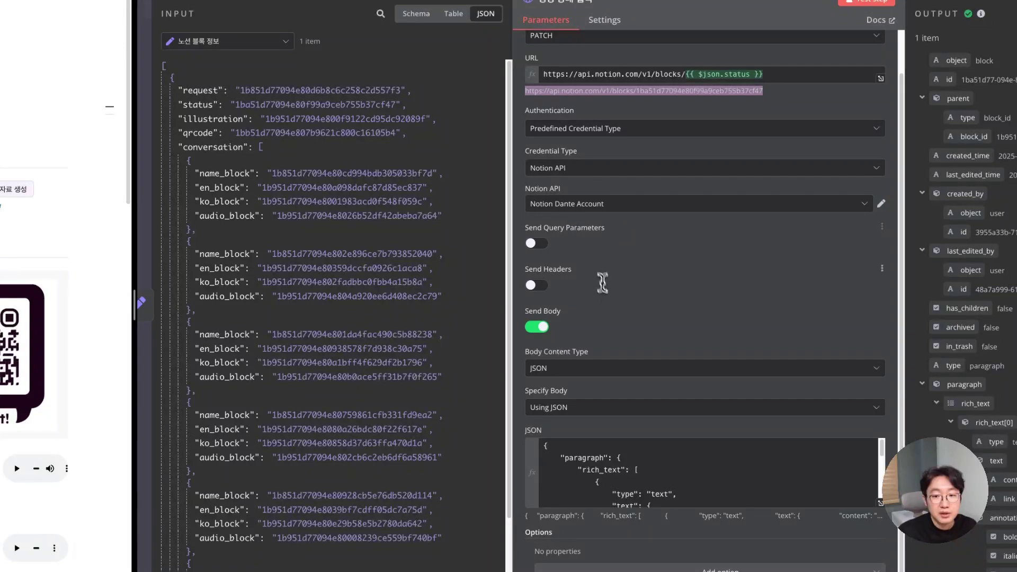
scroll(636, 466, down, 2)
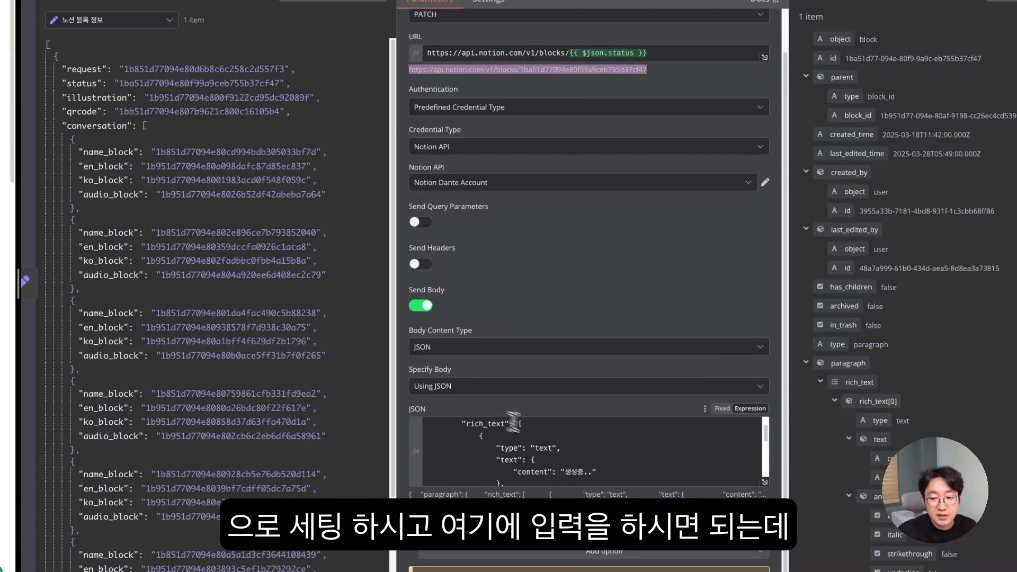
click(763, 484)
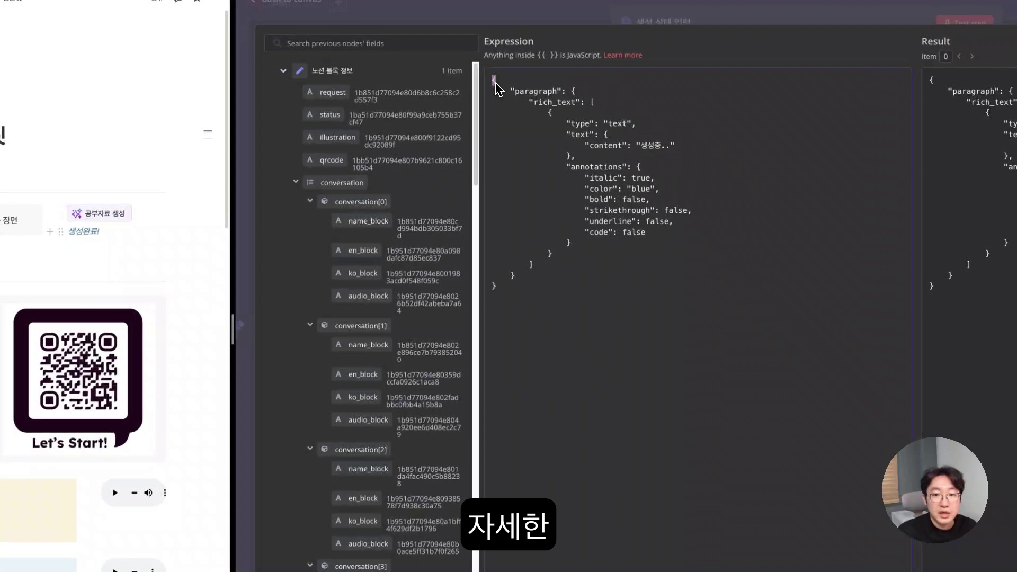
drag(495, 83, 686, 288)
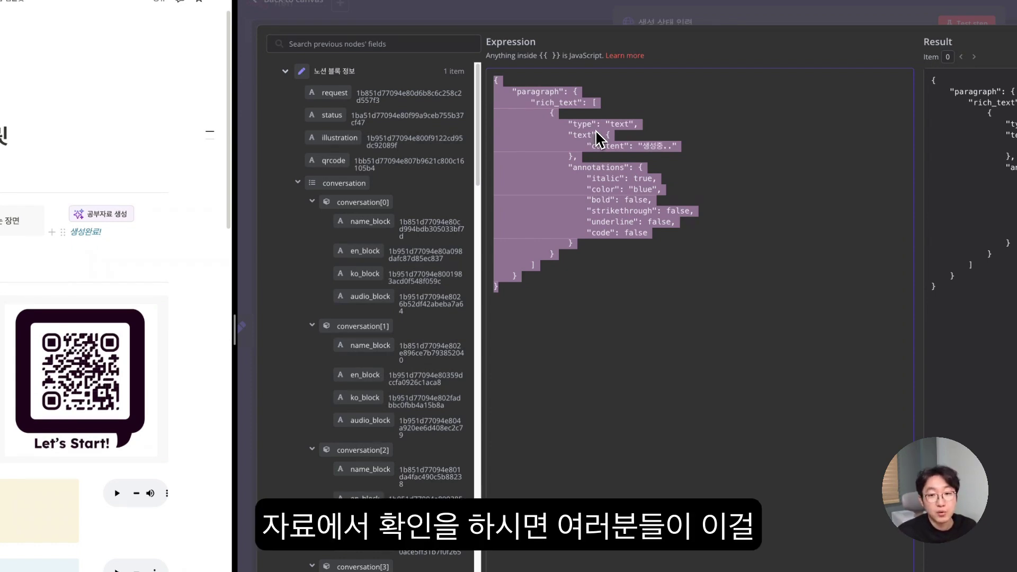
- Trace the paragraph and rich_text keys, the italic blue annotations block, and the 생성중.. text content
click(618, 211)
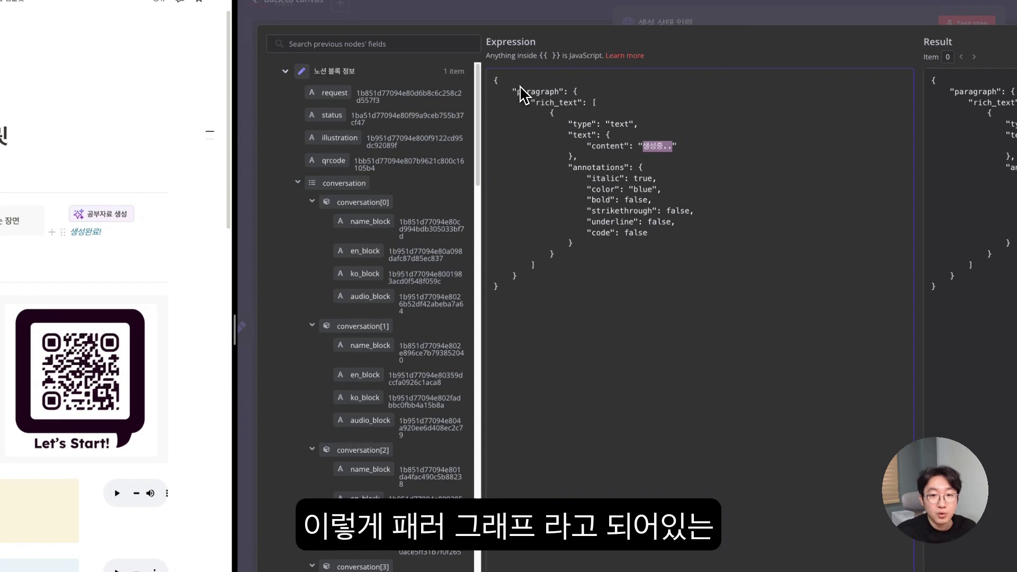
drag(517, 92, 567, 97)
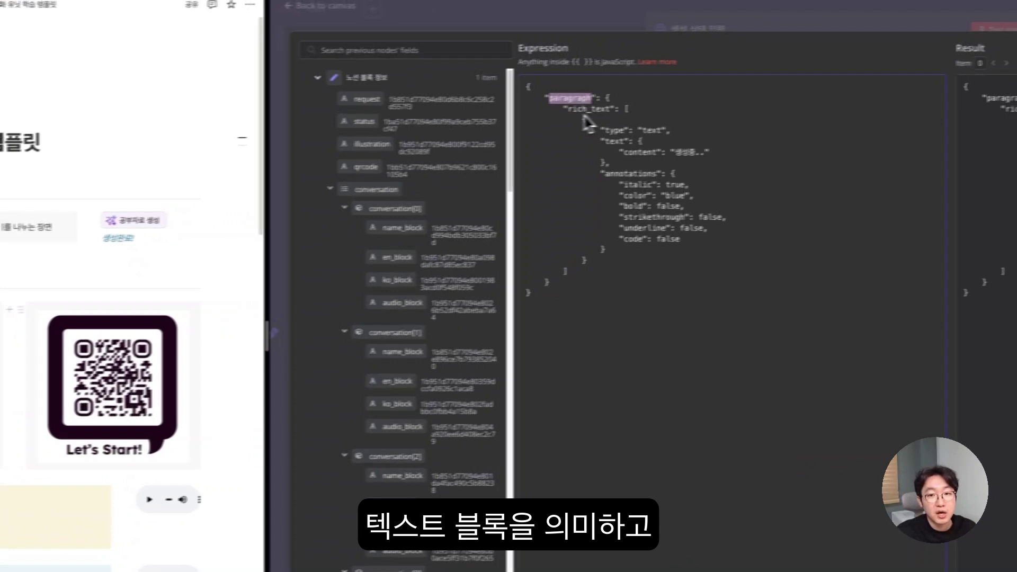
drag(569, 110, 594, 111)
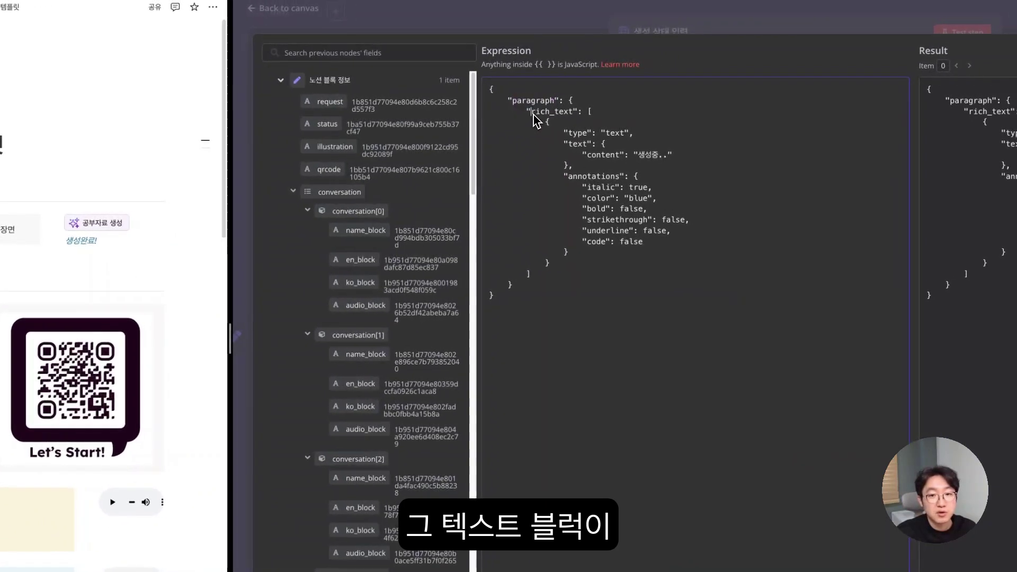
click(575, 116)
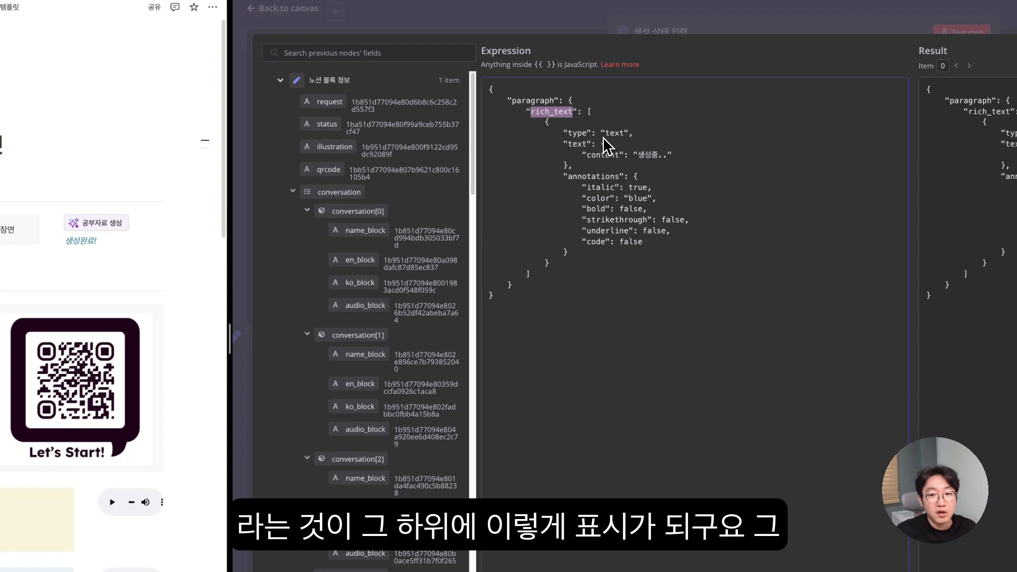
mouse_move(564, 176)
mouse_down()
mouse_move(673, 225)
mouse_move(612, 246)
mouse_move(614, 261)
mouse_up()
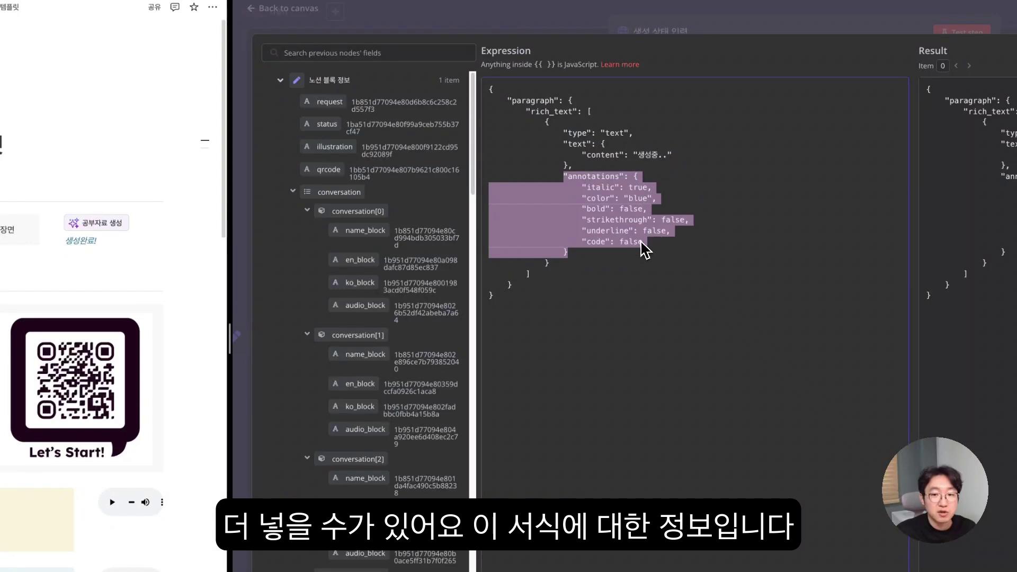
click(641, 157)
drag(647, 155, 661, 155)
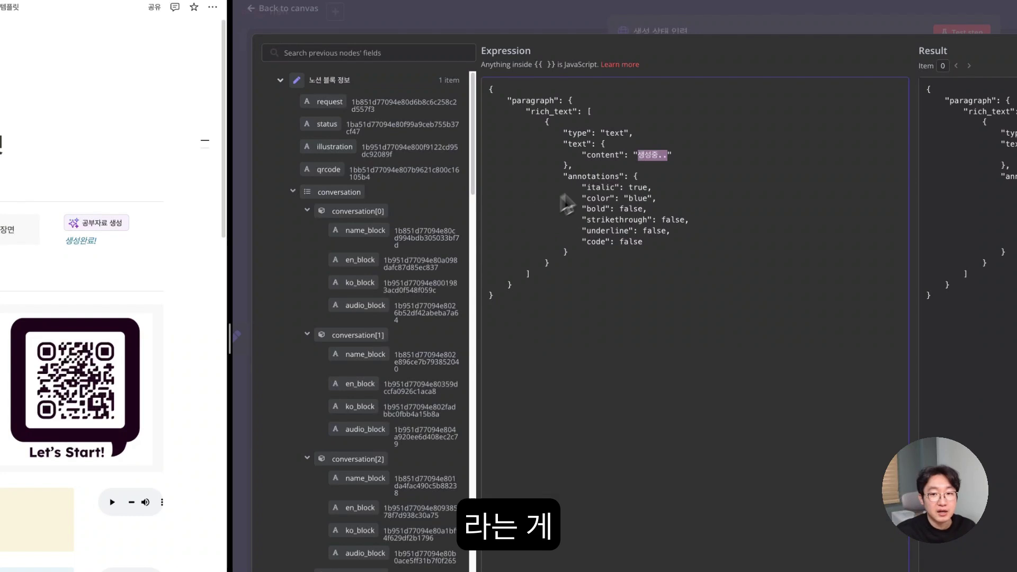
drag(563, 144, 591, 165)
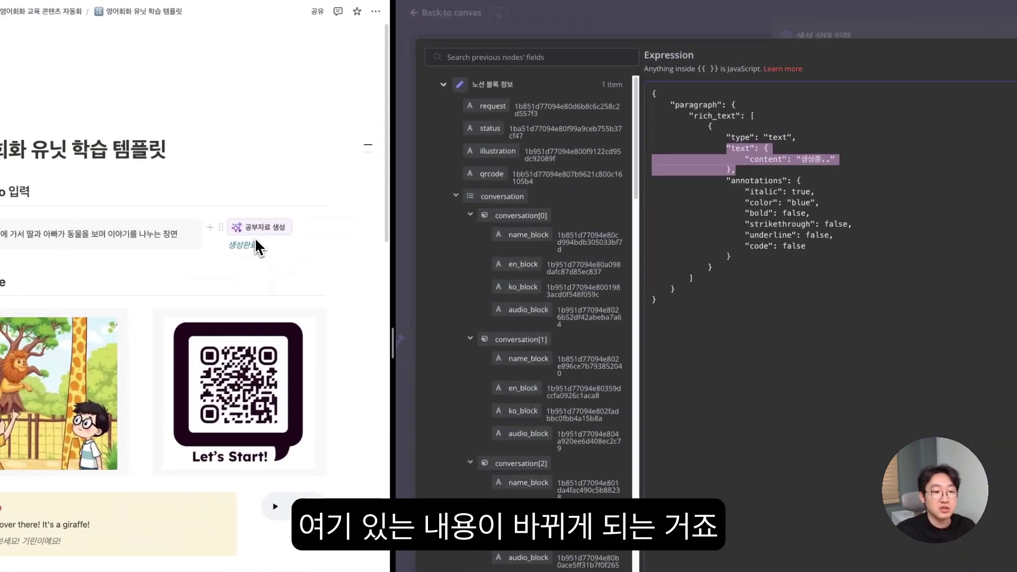
- Run the 노션 블록 정보 node and pin its output data
click(608, 35)
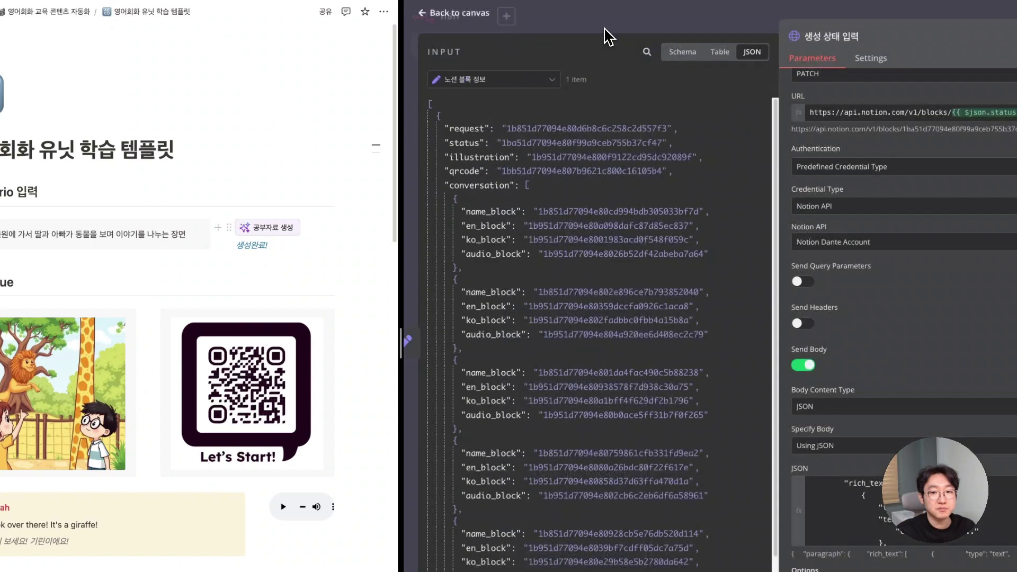
click(645, 28)
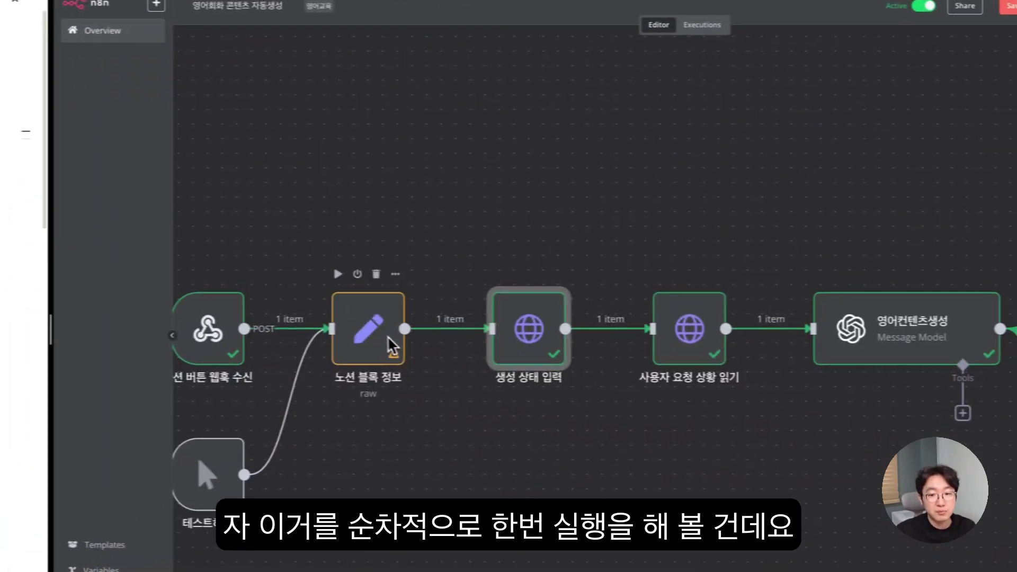
click(338, 274)
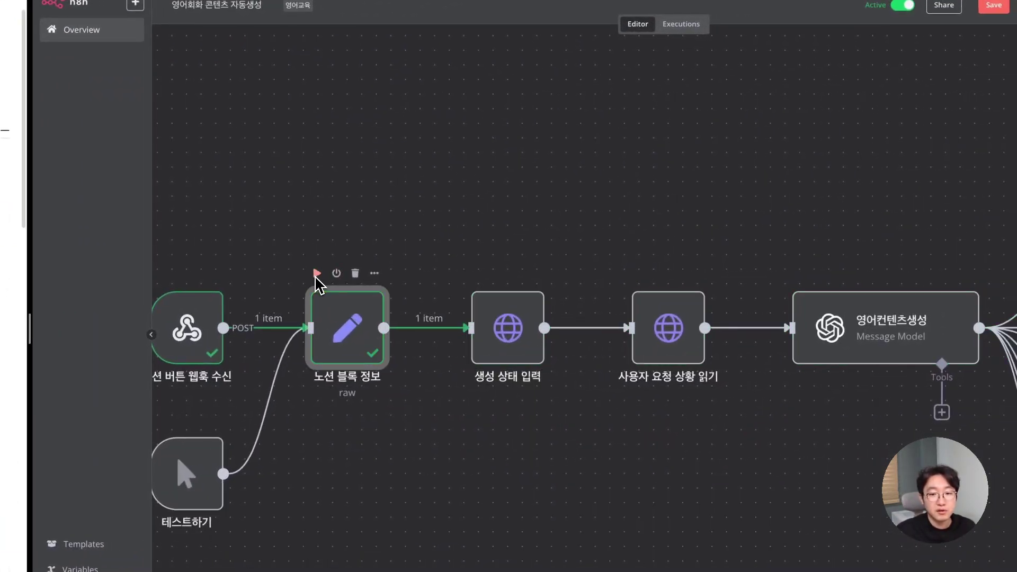
double_click(358, 336)
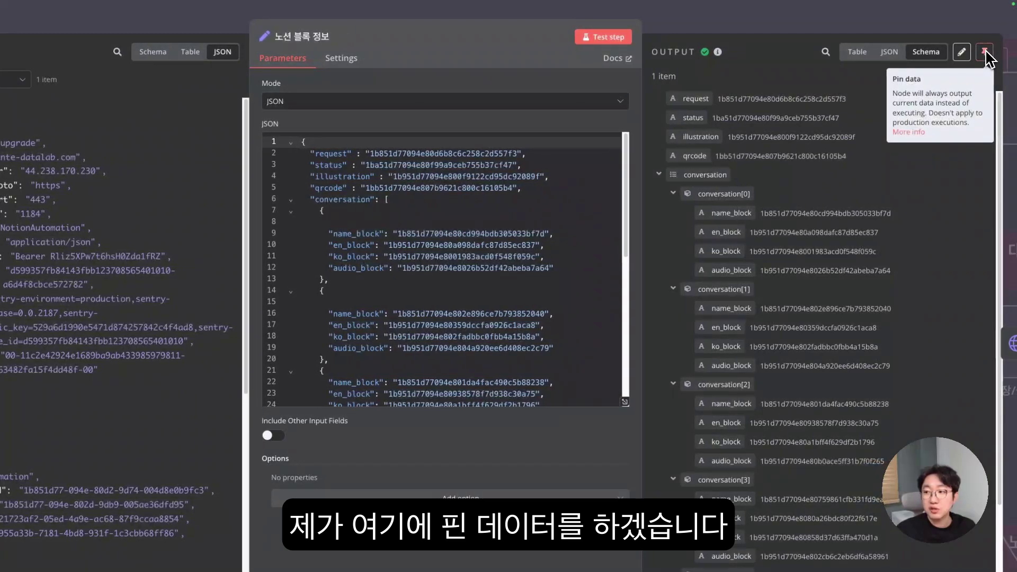
click(1006, 52)
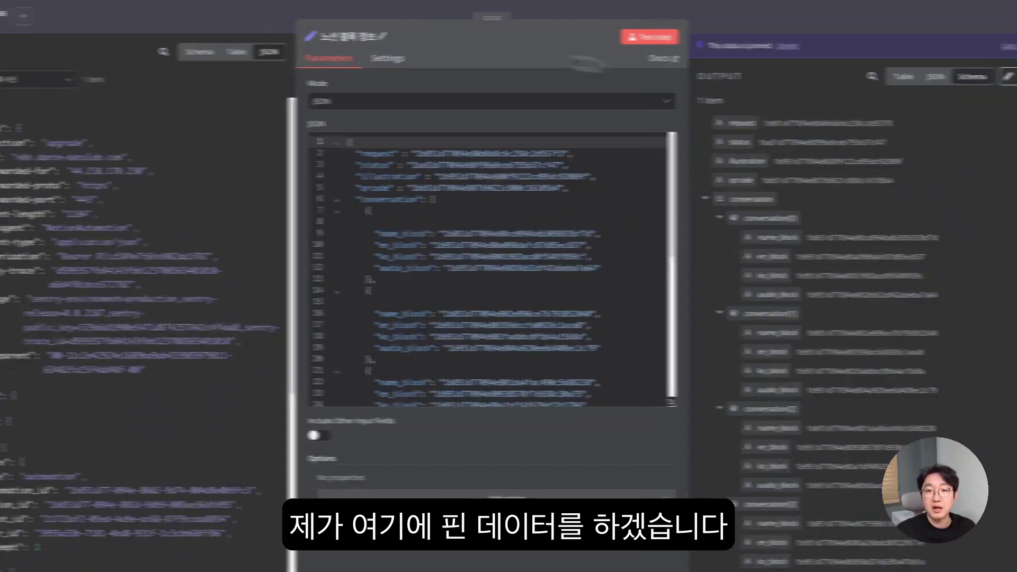
click(225, 22)
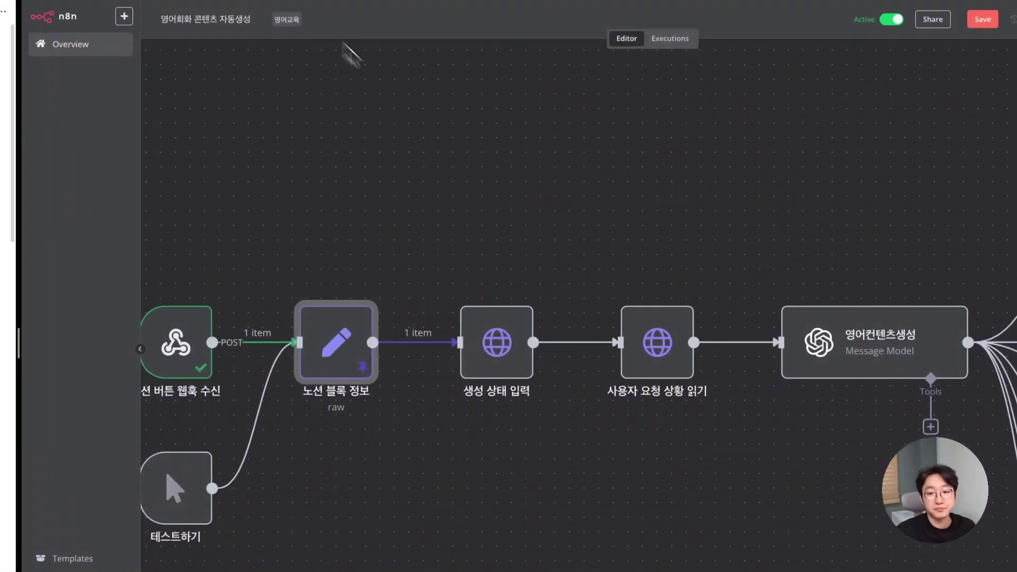
- Test the 생성 상태 입력 step, pin its output, and return to the canvas
double_click(497, 324)
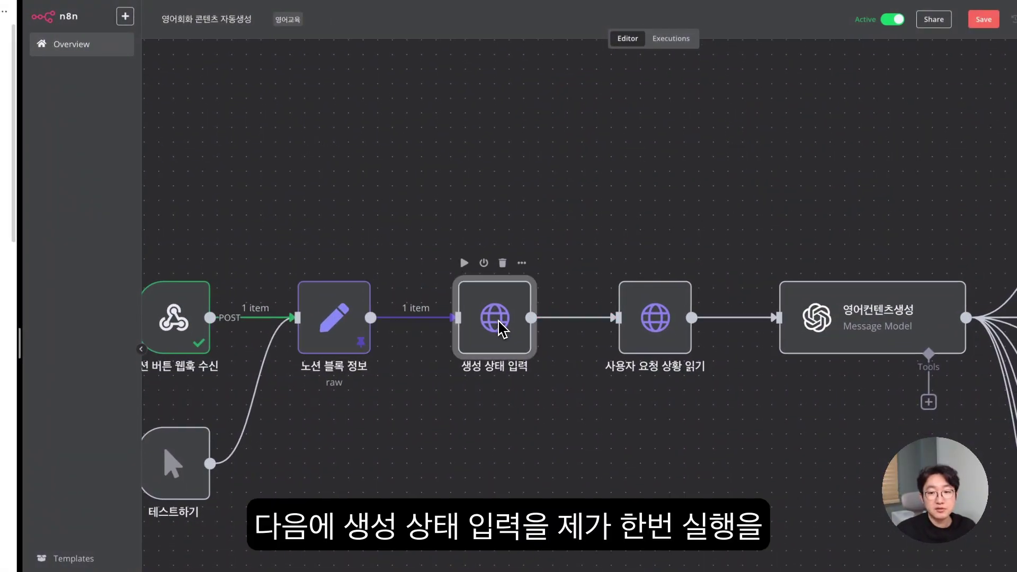
click(747, 36)
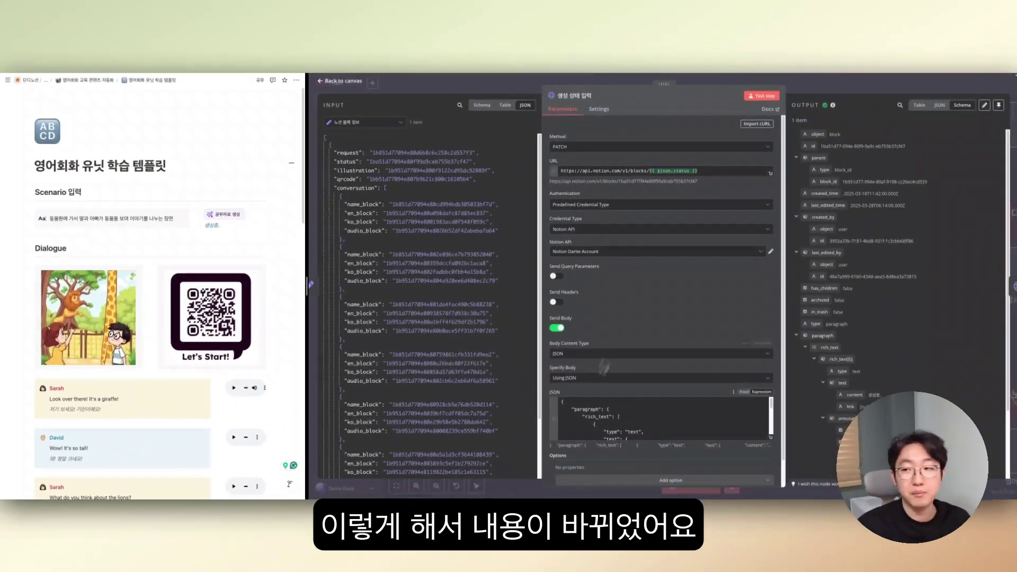
click(998, 106)
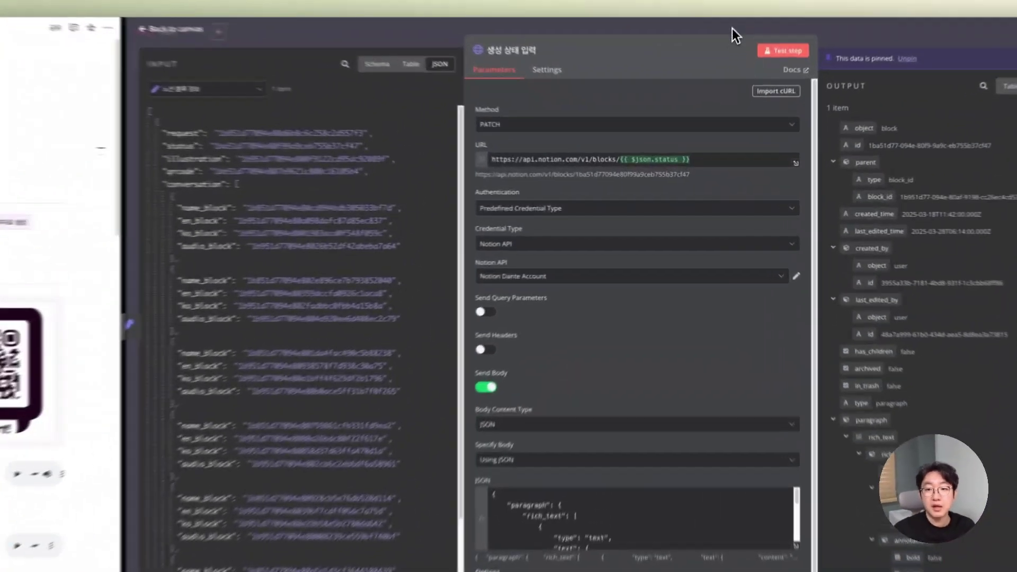
click(725, 80)
scroll(650, 218, right, 2)
scroll(614, 237, right, 2)
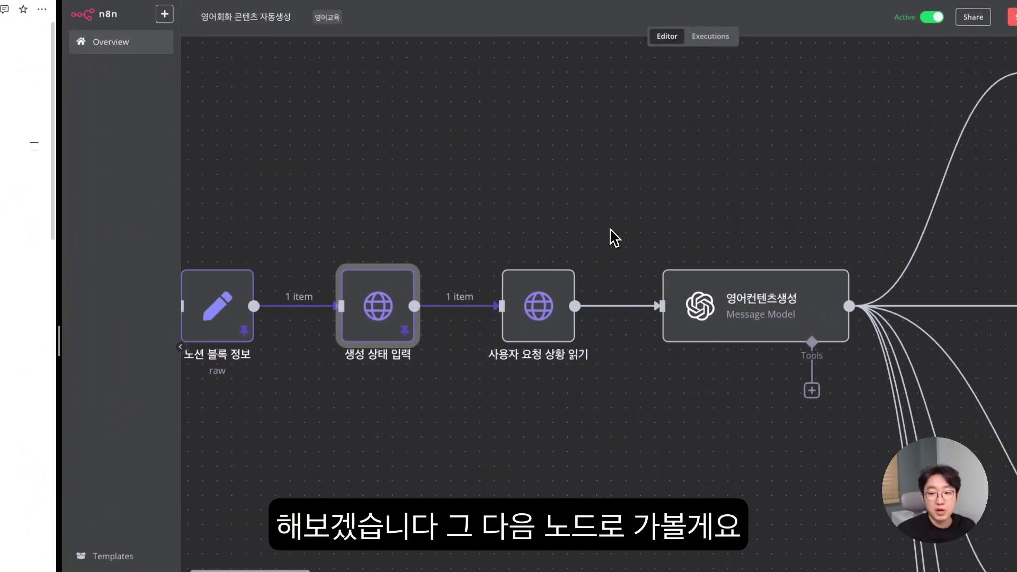
scroll(593, 265, down, 1)
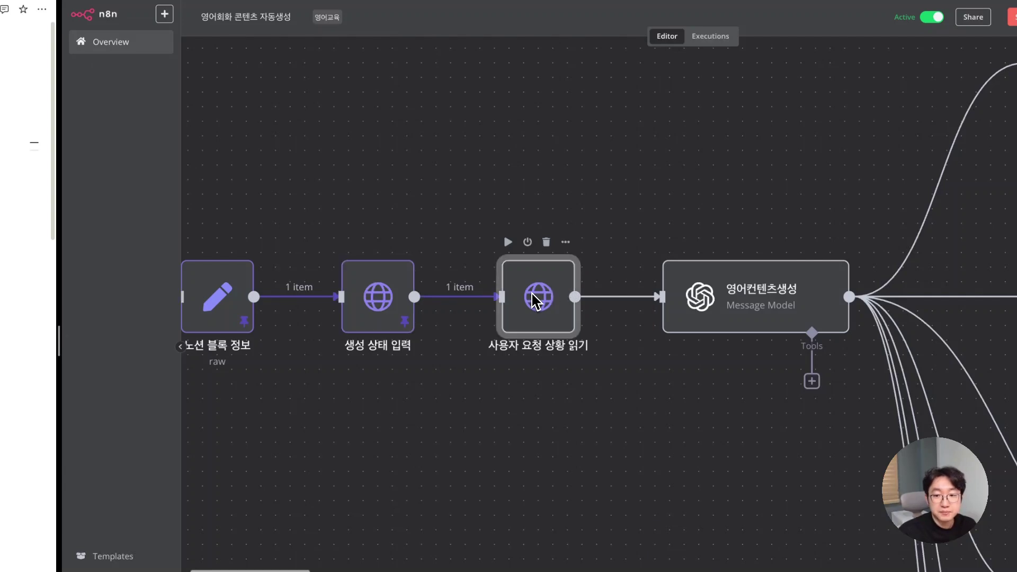
- Point the 사용자 요청 상황 읽기 URL at the request block id from 노션 블록 정보
double_click(545, 297)
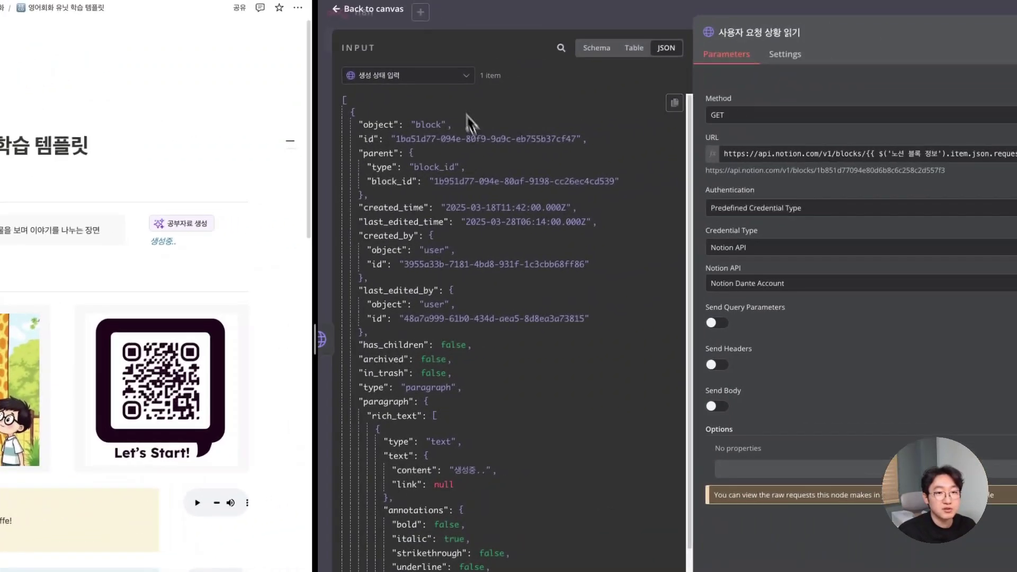
click(432, 80)
click(408, 128)
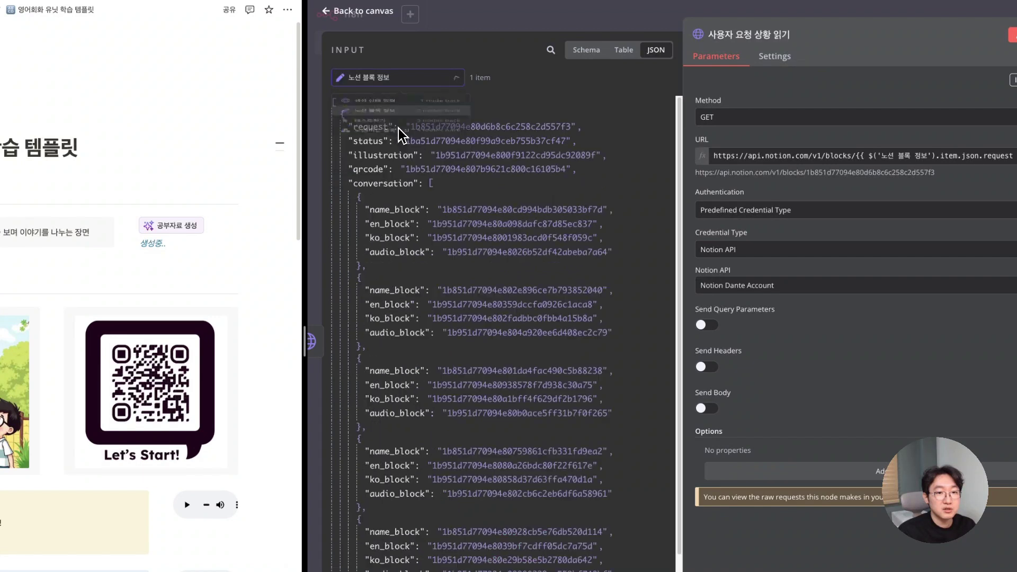
drag(412, 129, 572, 129)
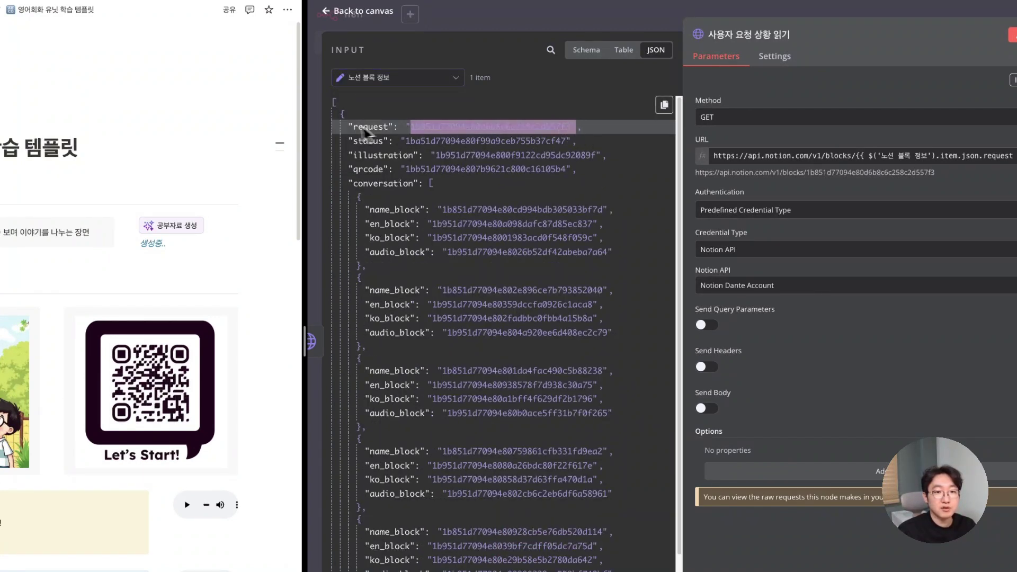
drag(363, 133, 395, 142)
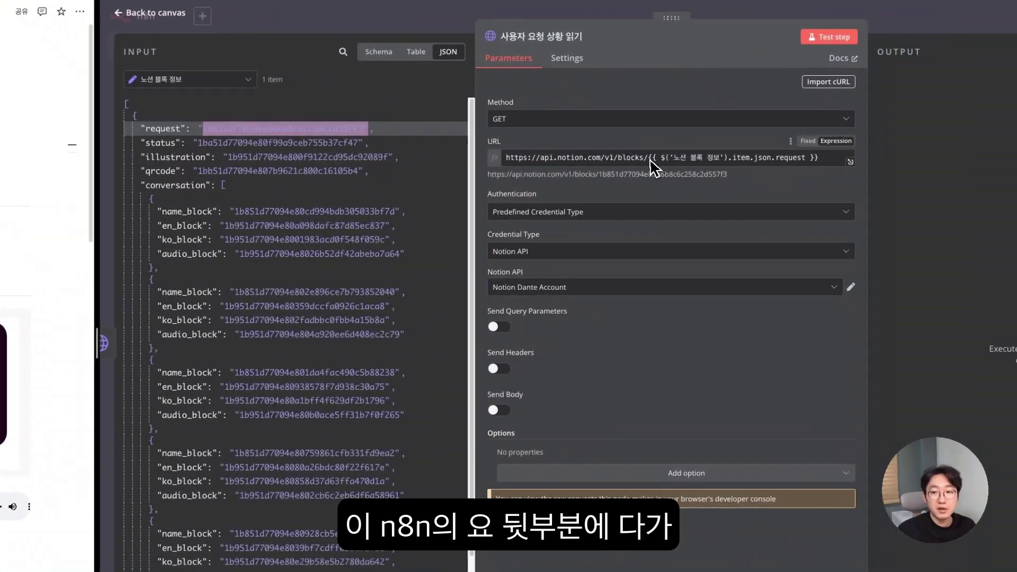
drag(651, 157, 779, 158)
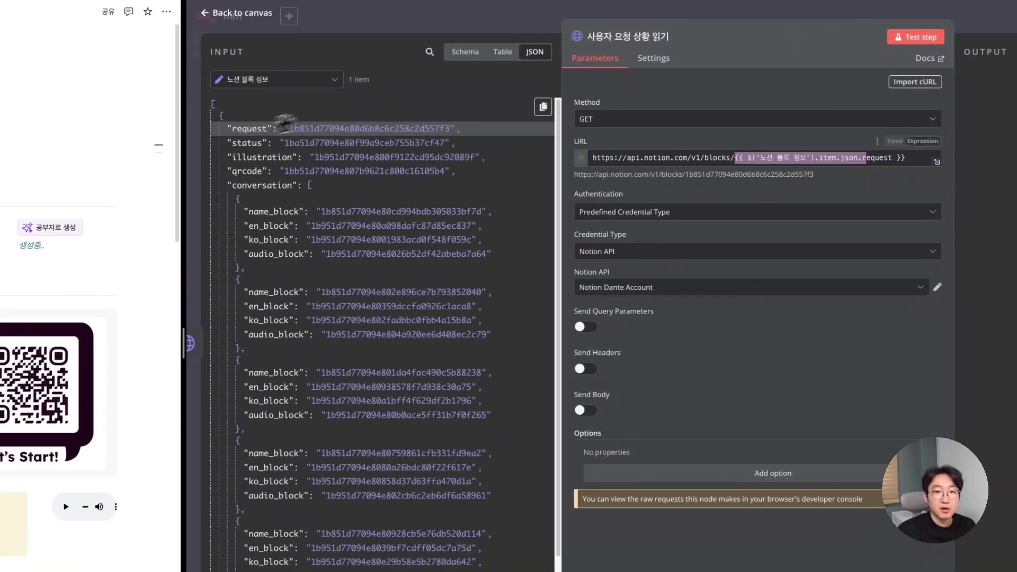
drag(249, 128, 739, 162)
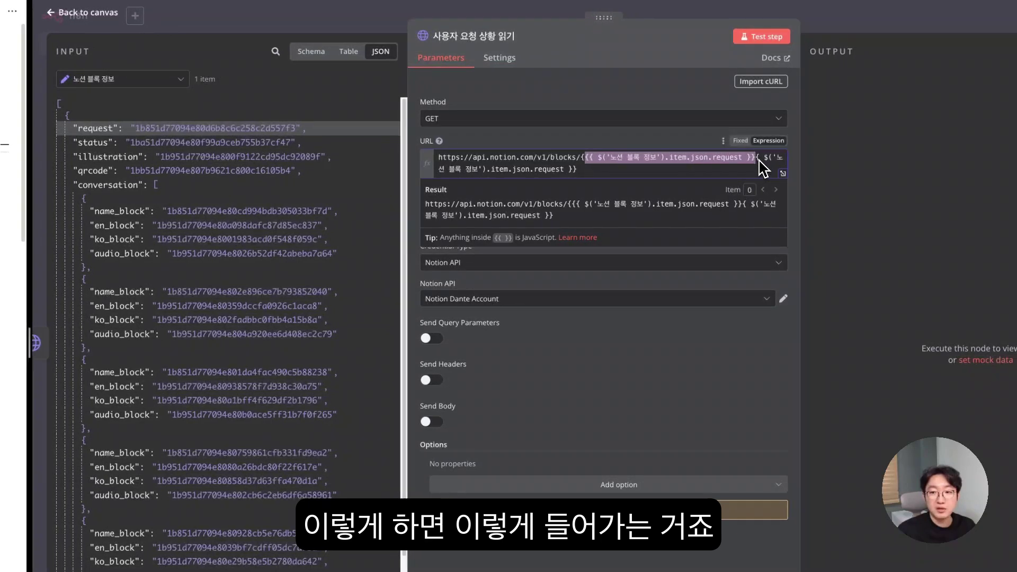
key(BackSpace)
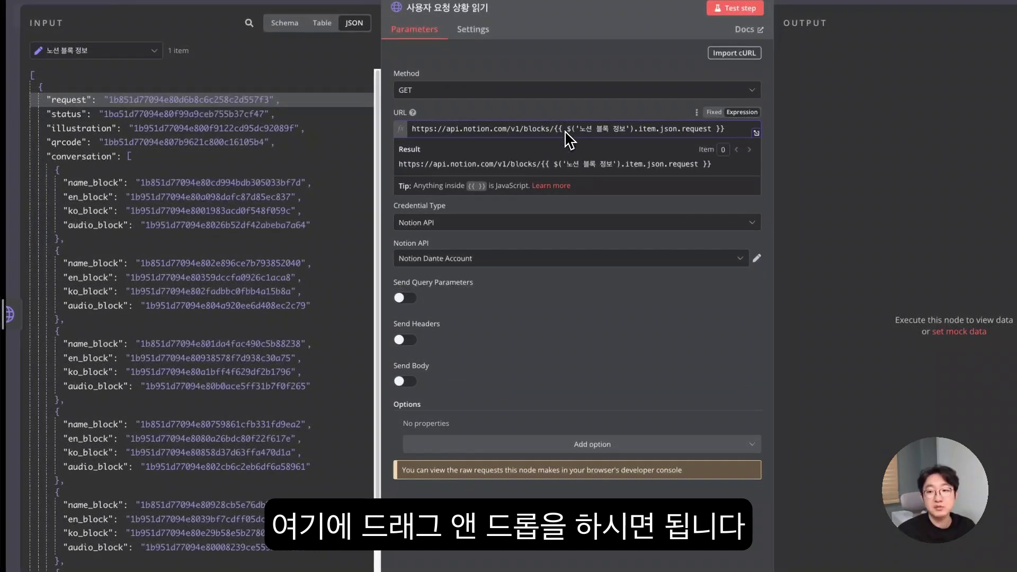
click(633, 206)
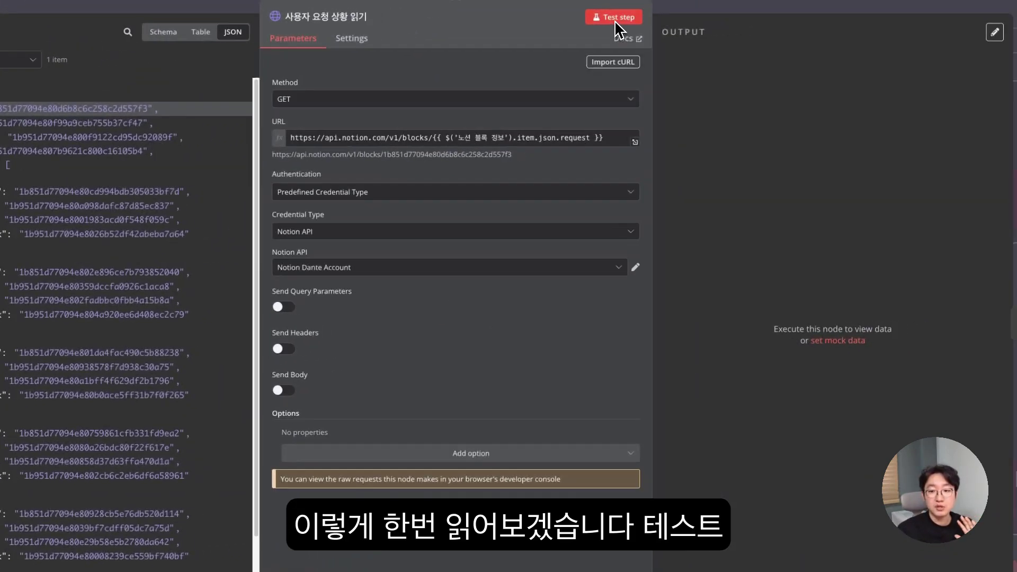
- Run the node, check the zoo scenario text in the callout content, and pin the output
click(615, 18)
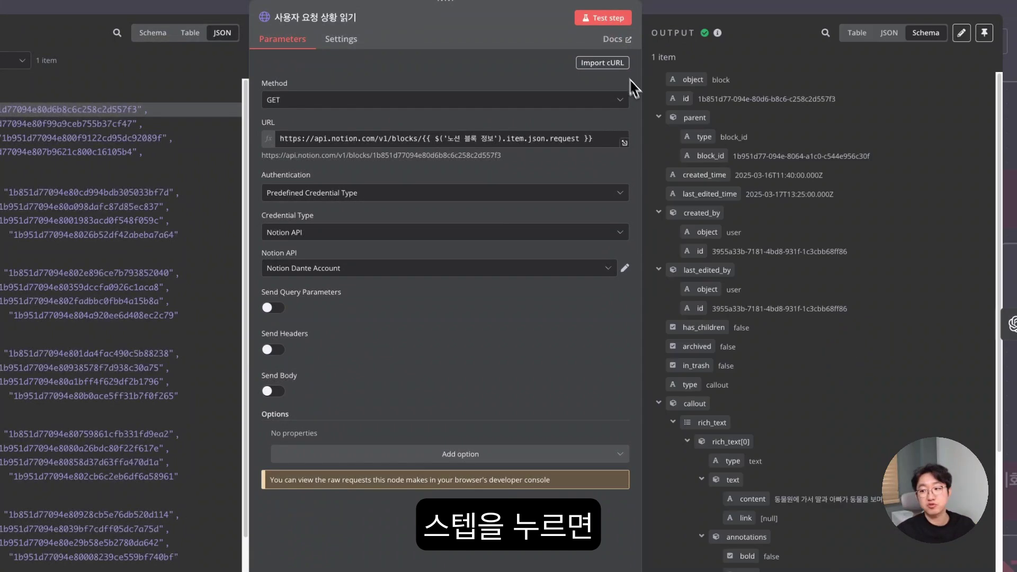
scroll(750, 122, down, 4)
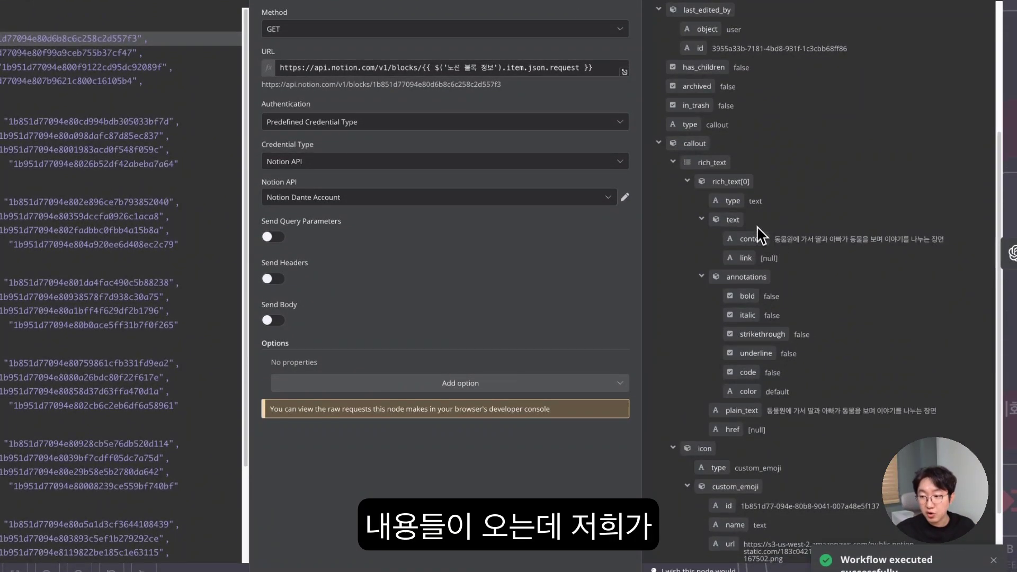
drag(741, 241, 951, 245)
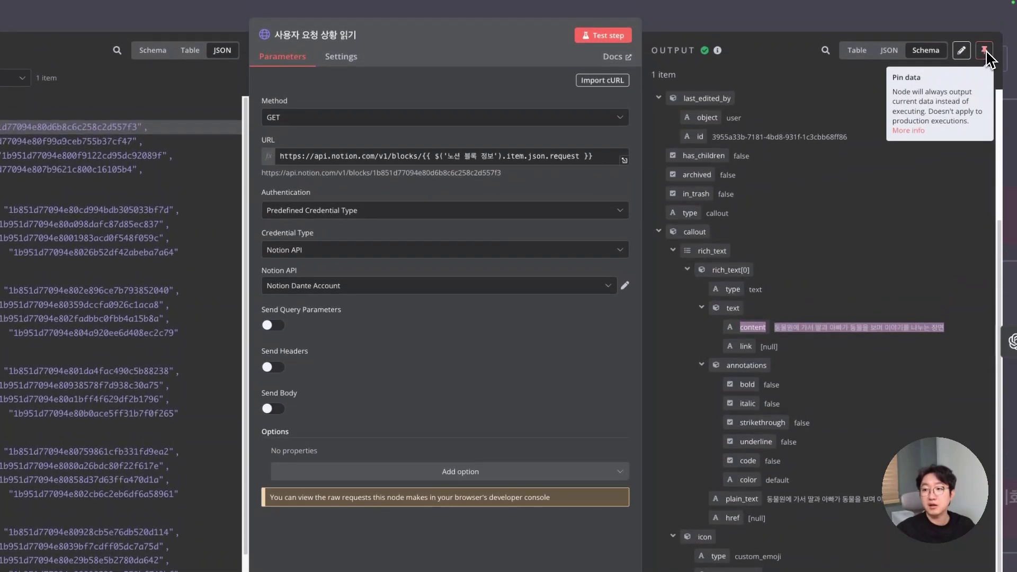
click(982, 39)
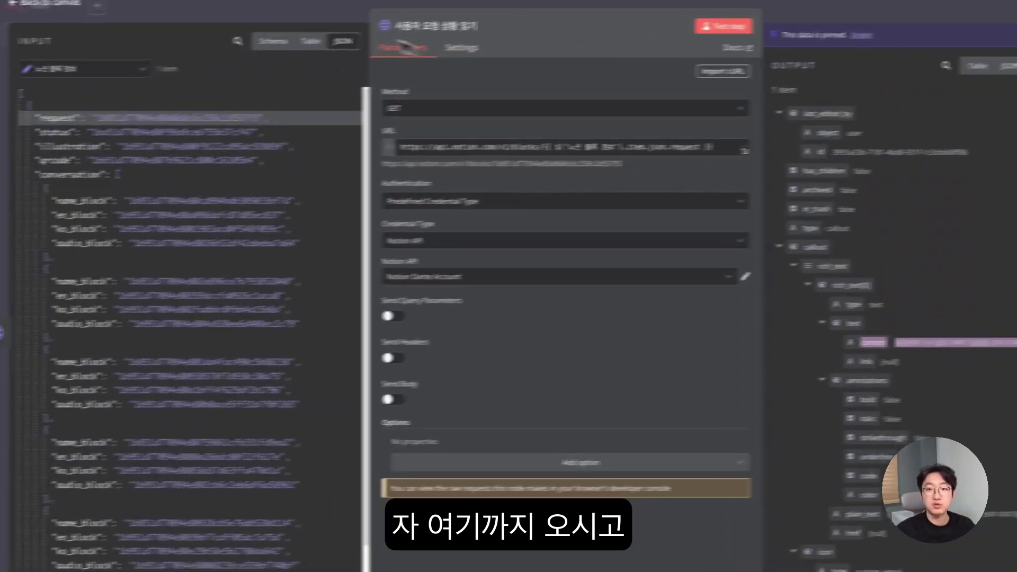
- Leave the request node and briefly open the 영어컨텐츠생성 node before returning to the canvas
key(Escape)
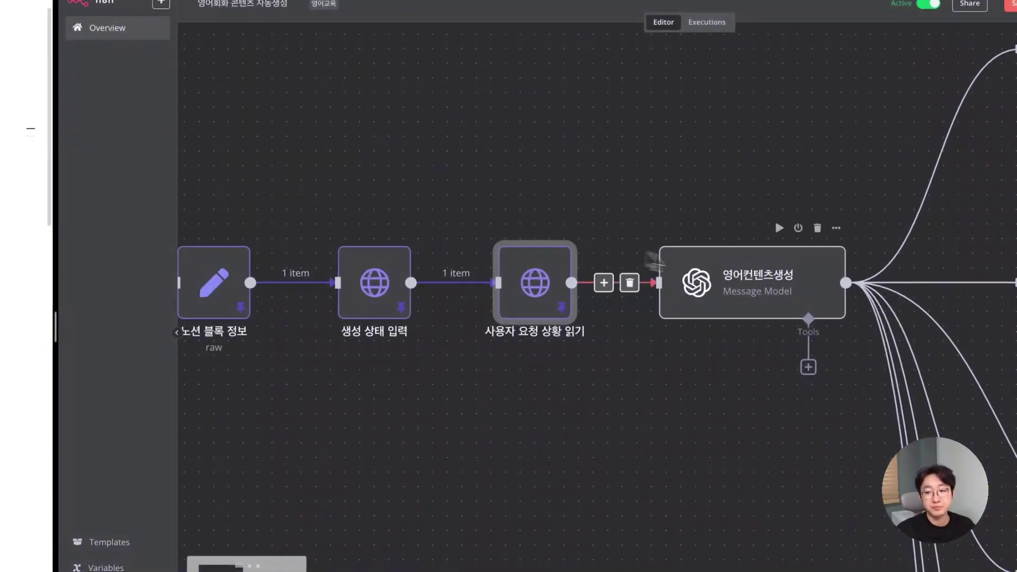
scroll(727, 268, right, 5)
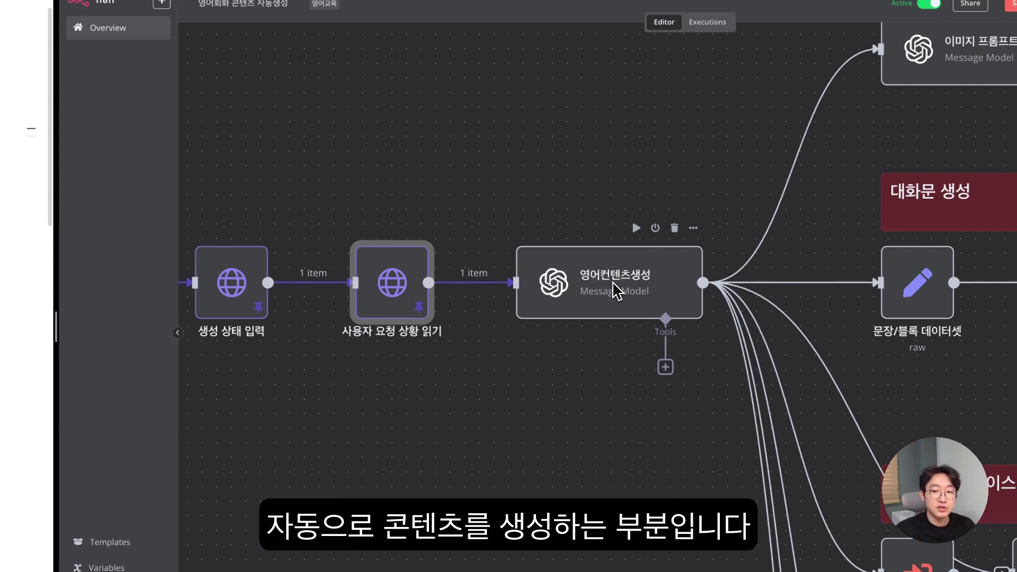
double_click(614, 289)
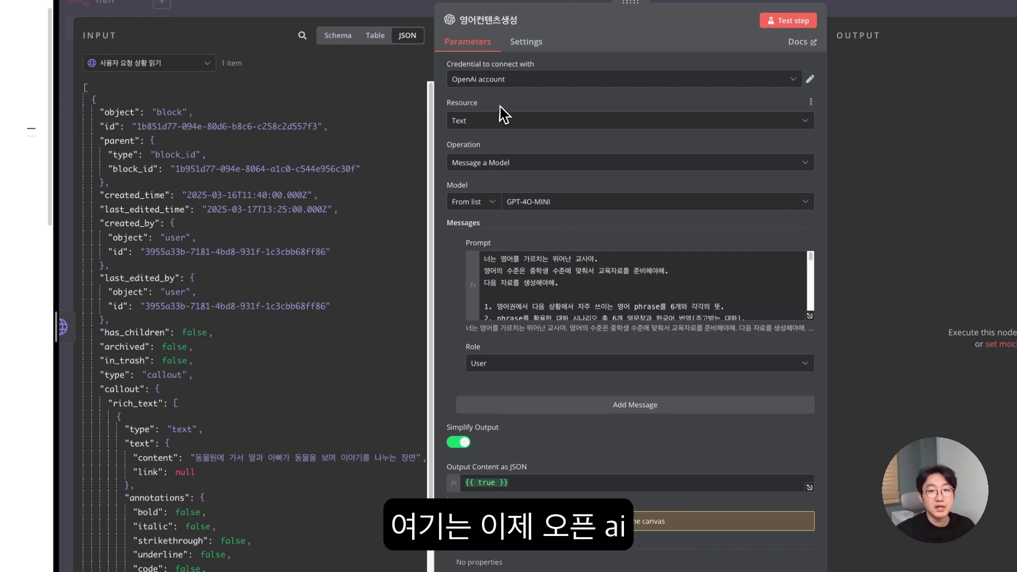
click(411, 16)
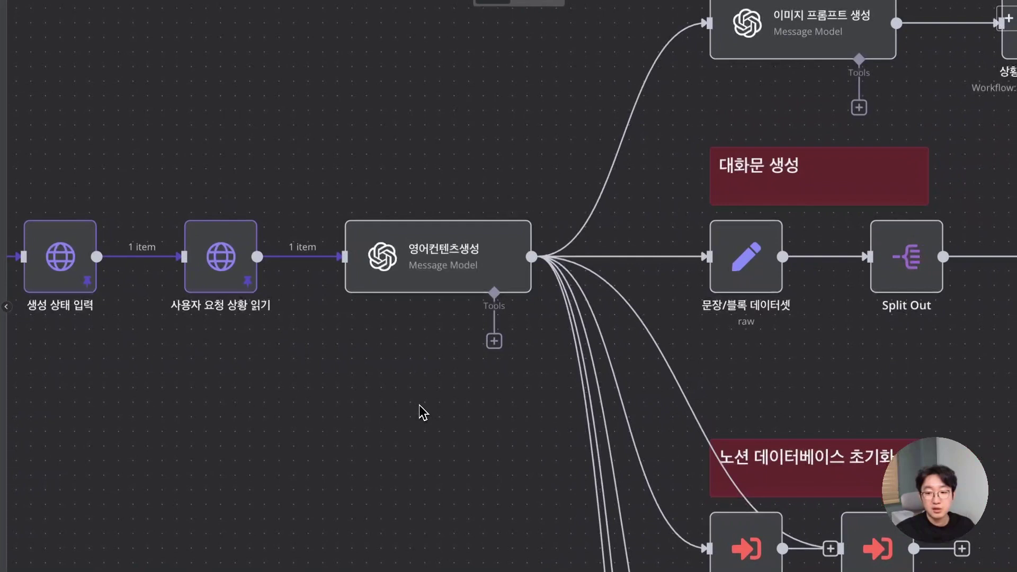
- Search the Add node picker for OpenAI, view its actions, and dismiss it without adding anything
right_click(418, 404)
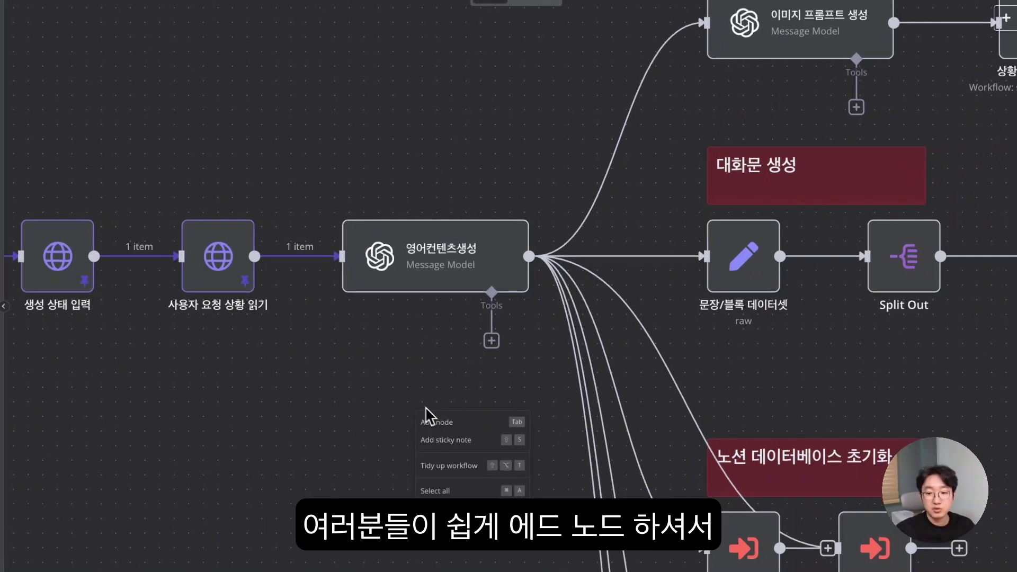
click(435, 421)
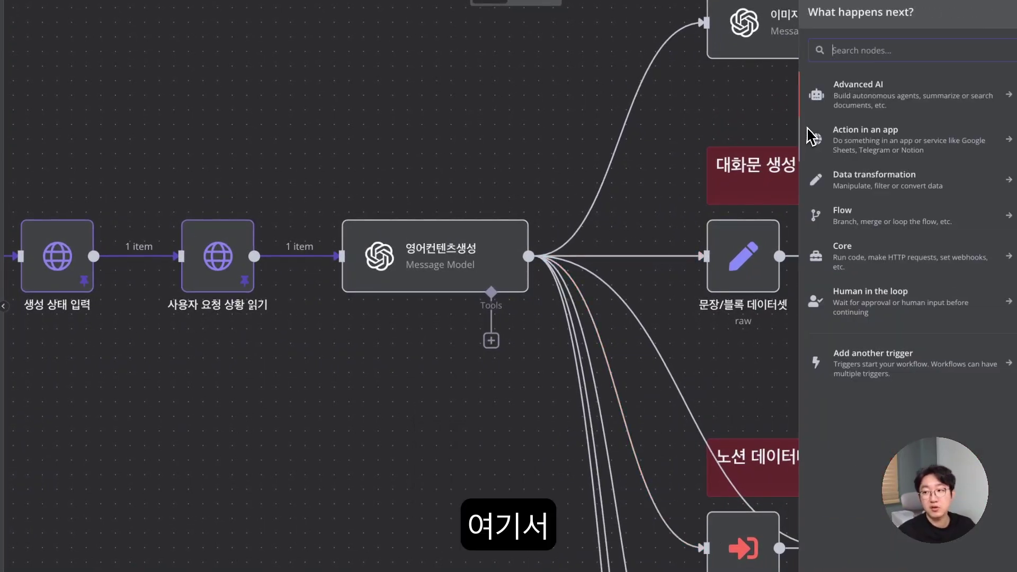
text(ㅒㅔ)
key(BackSpace)
key(BackSpace)
text(Op)
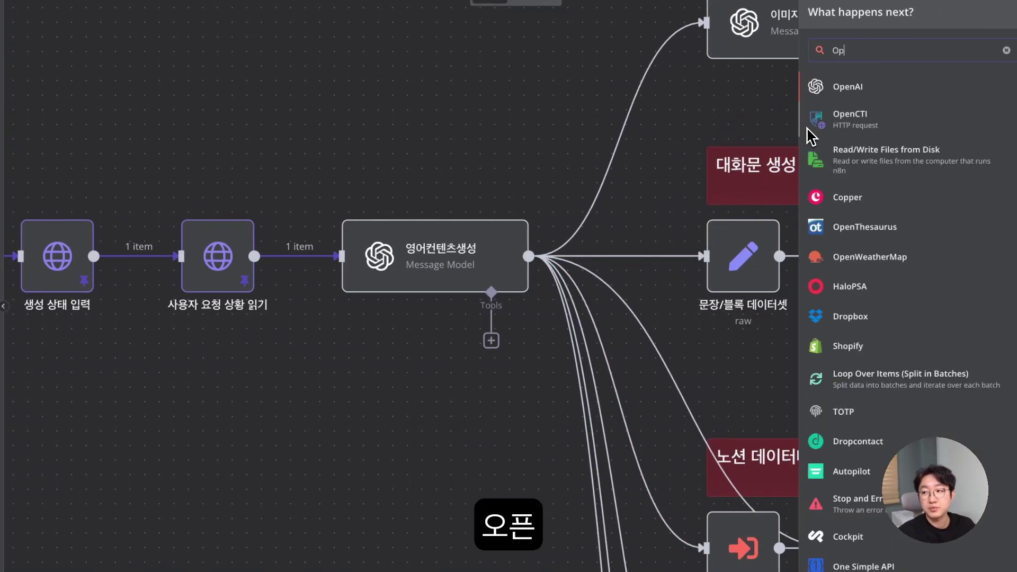
key(Return)
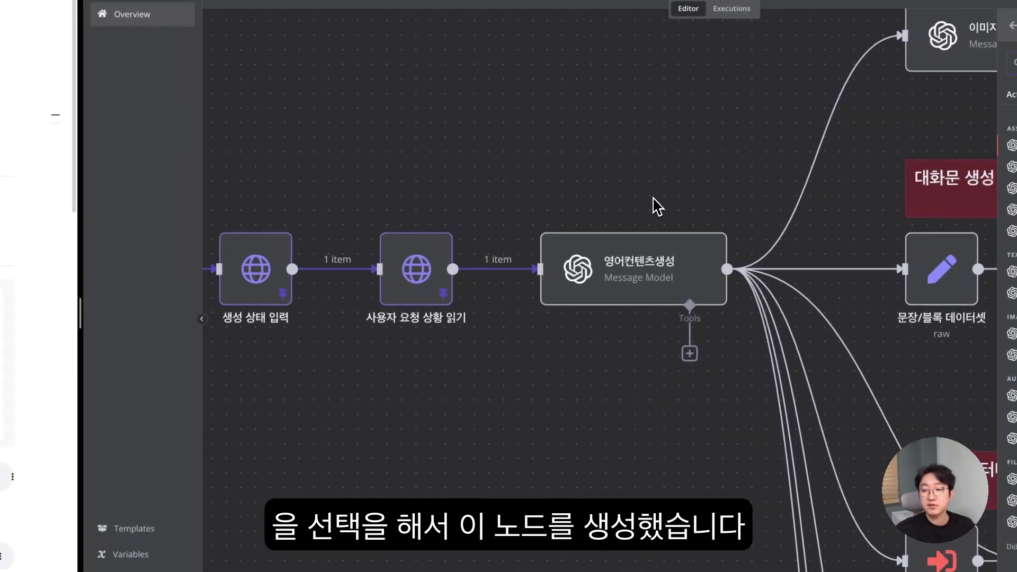
click(445, 171)
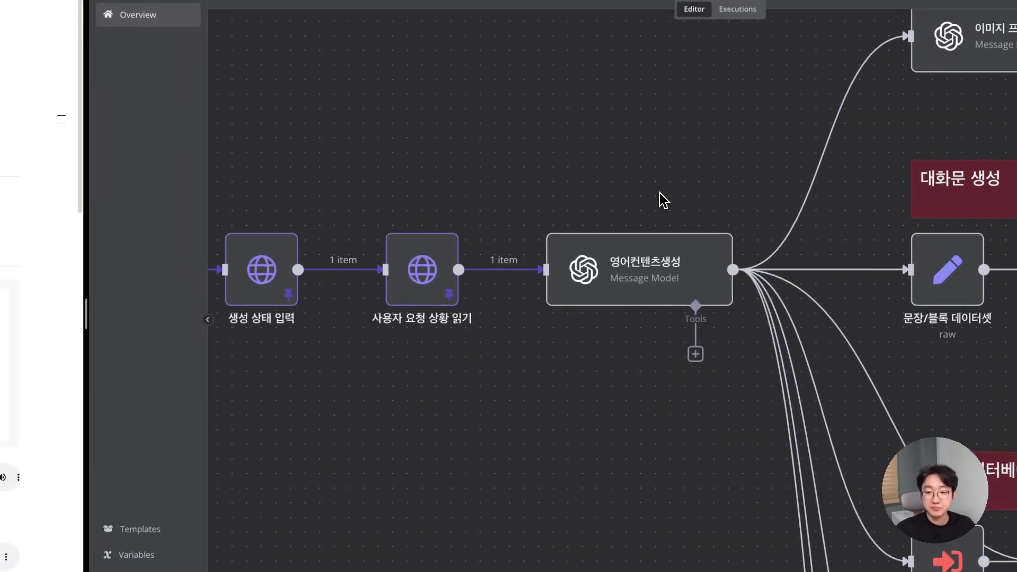
- Browse the 영어컨텐츠생성 node's OpenAI model list and keep GPT-4O-MINI selected
double_click(639, 261)
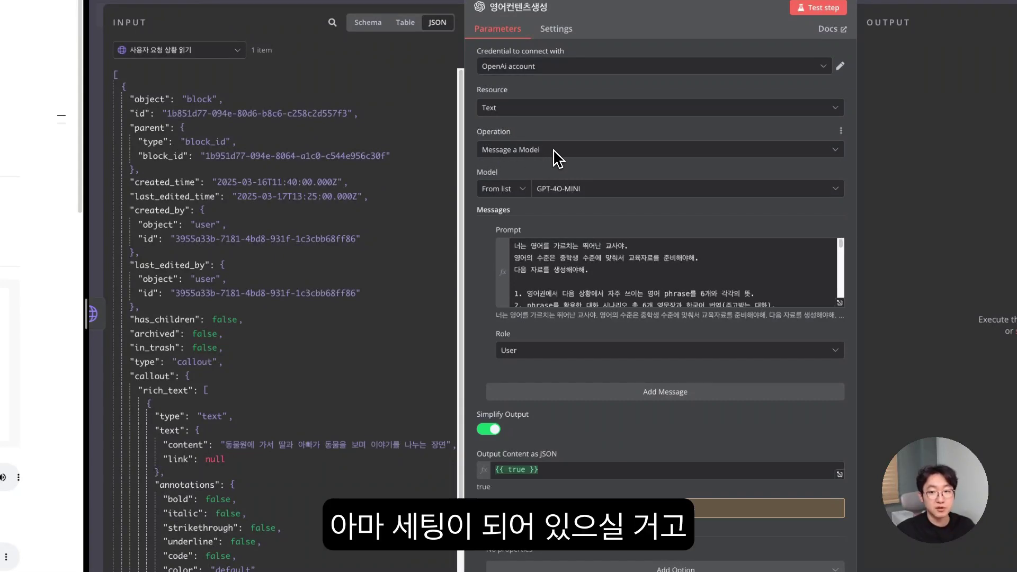
click(571, 190)
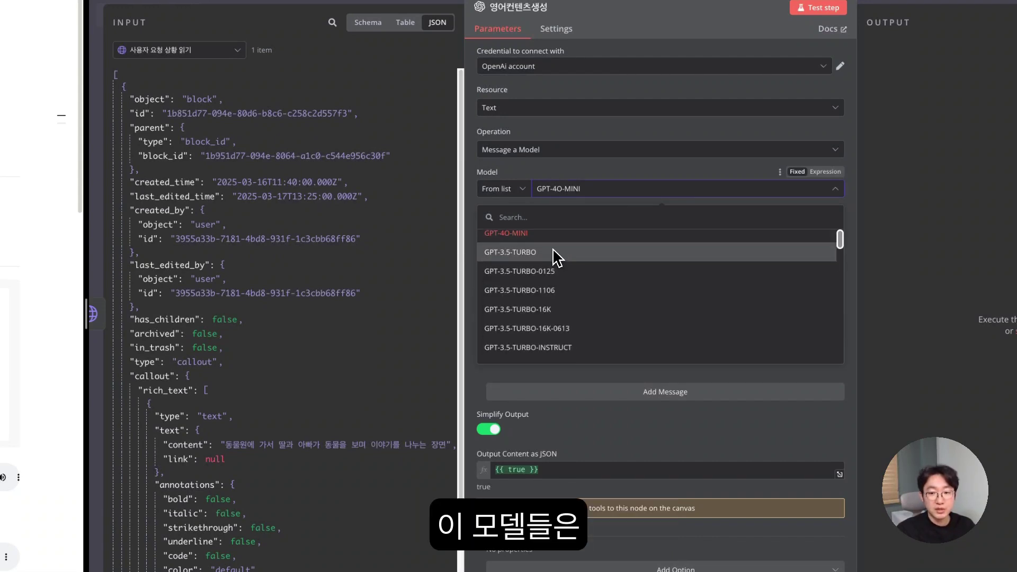
scroll(557, 255, down, 4)
scroll(557, 263, down, 6)
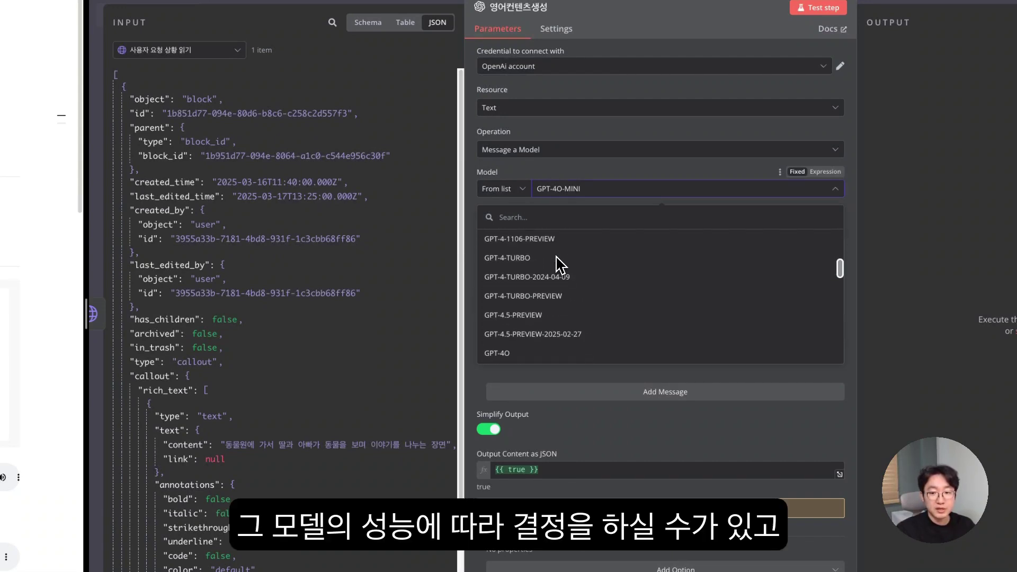
scroll(557, 264, up, 10)
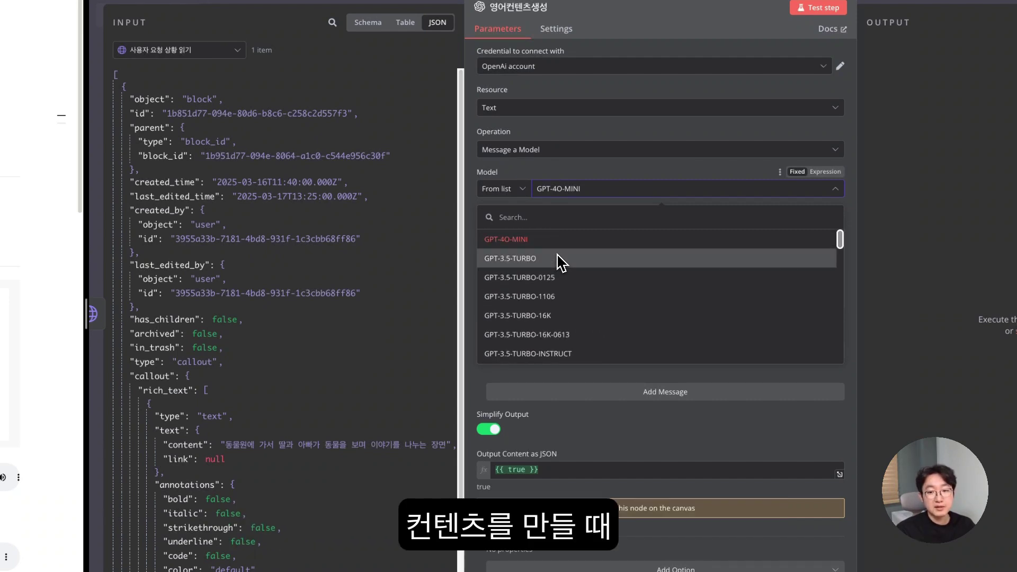
scroll(557, 262, down, 8)
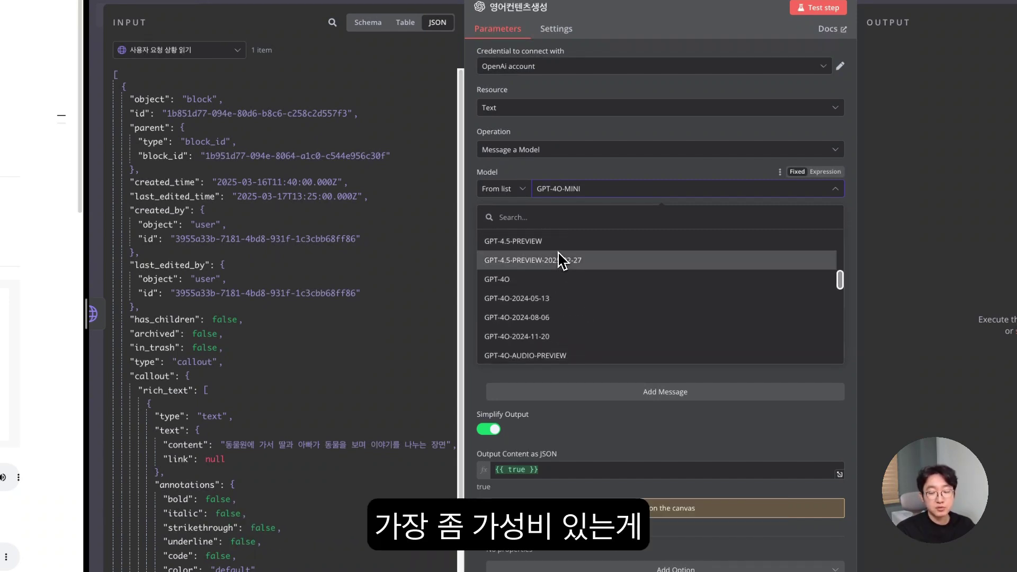
scroll(514, 281, up, 5)
scroll(539, 246, down, 5)
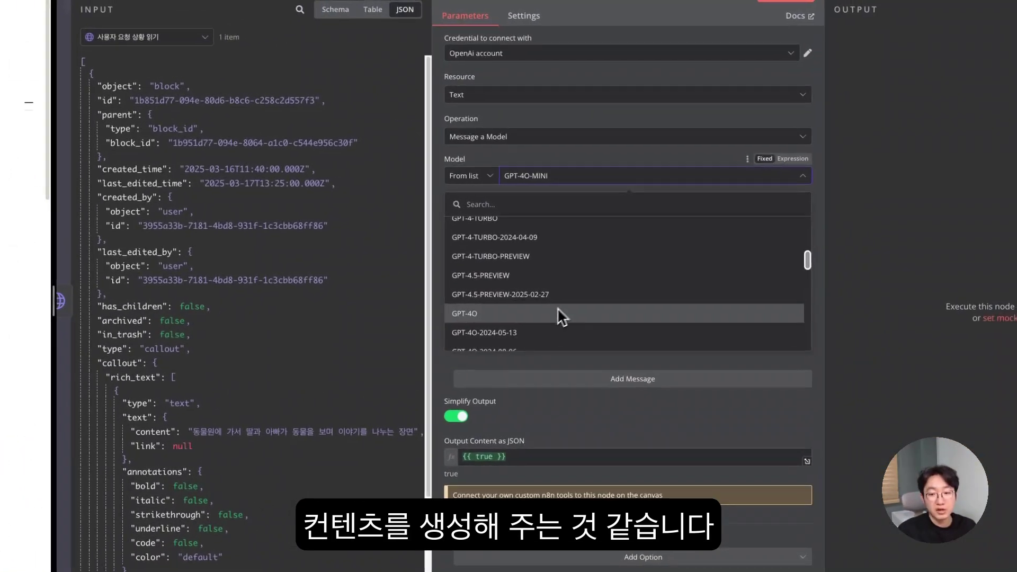
scroll(556, 302, up, 5)
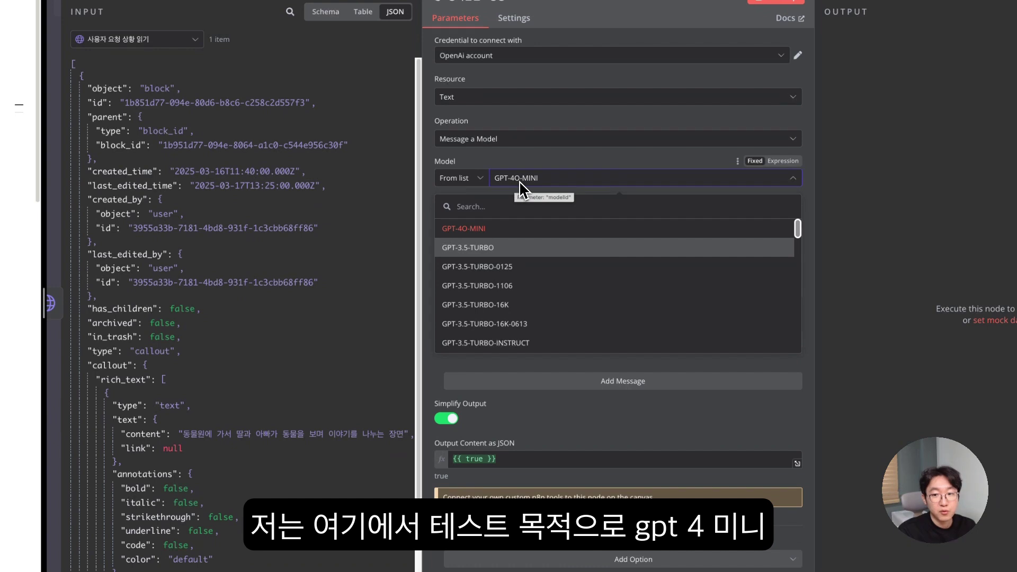
click(540, 172)
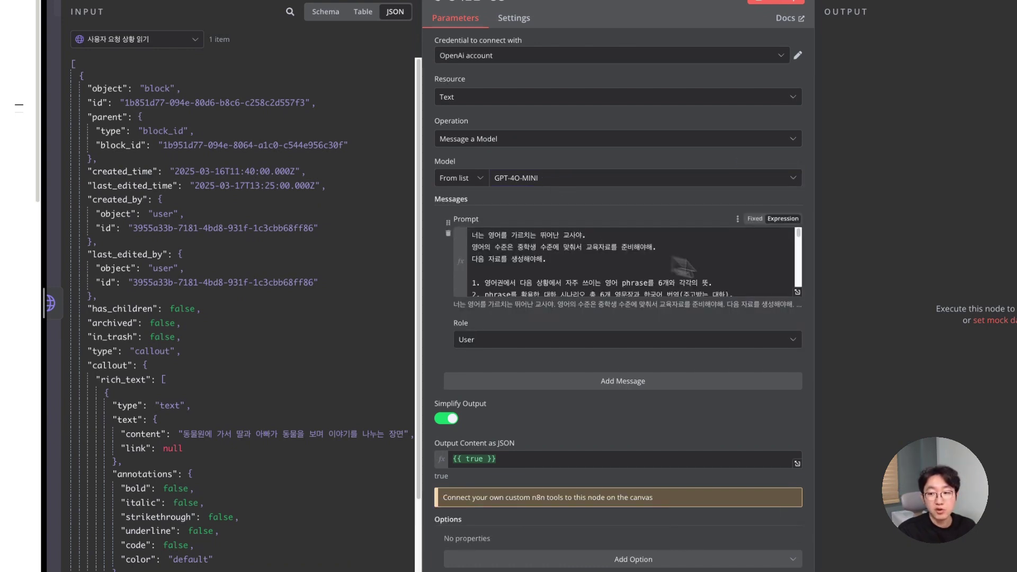
scroll(683, 265, down, 1)
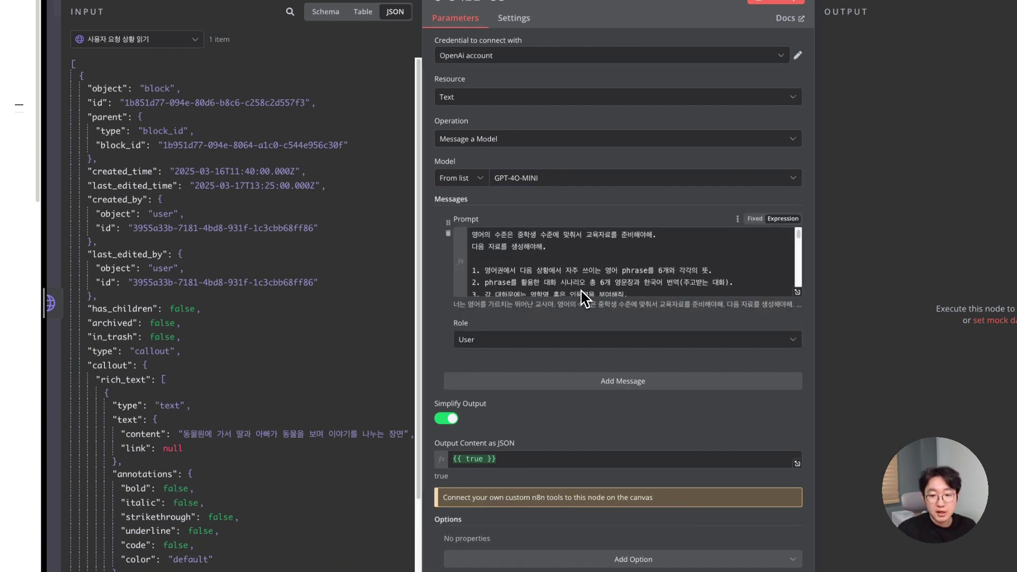
- Show the prompt in the expression editor, noting the teacher role and middle-school level lines
click(798, 293)
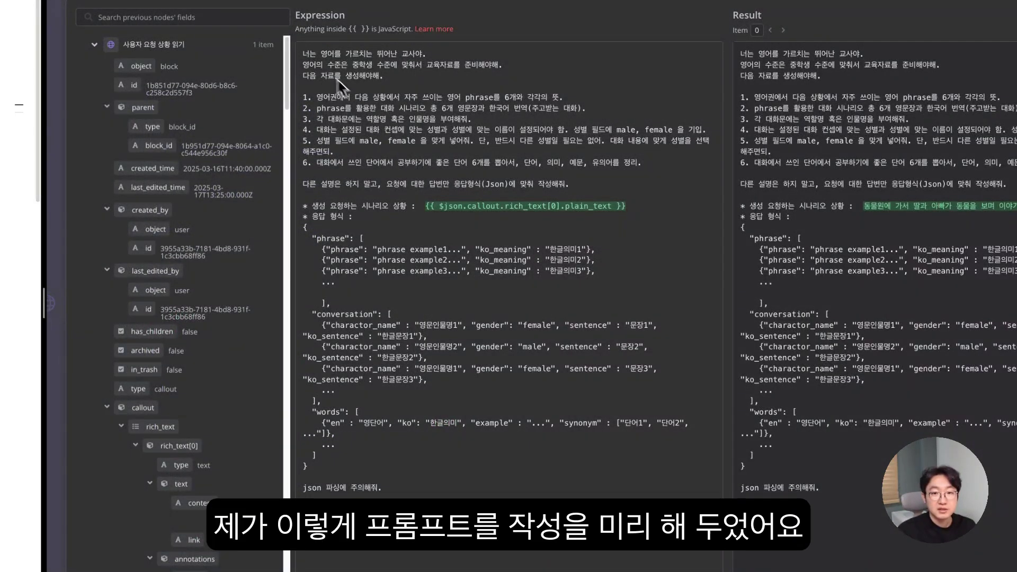
drag(307, 58, 535, 494)
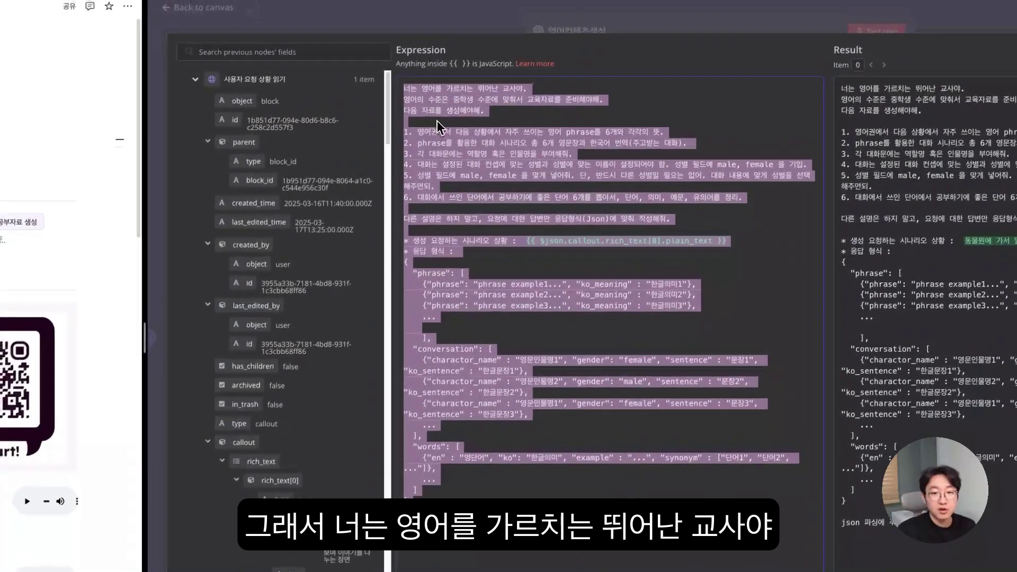
click(388, 50)
drag(430, 91, 535, 100)
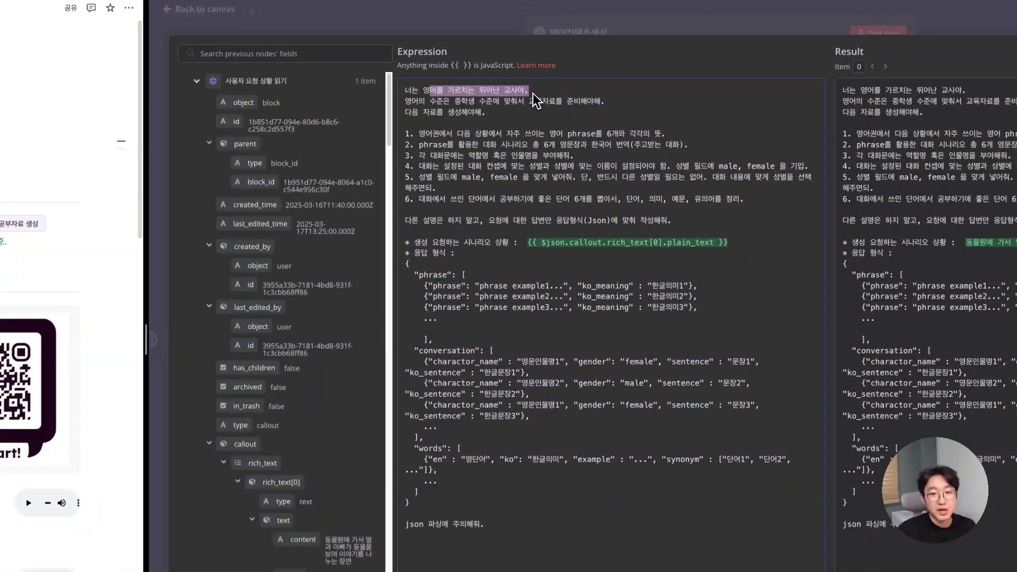
drag(412, 102, 500, 106)
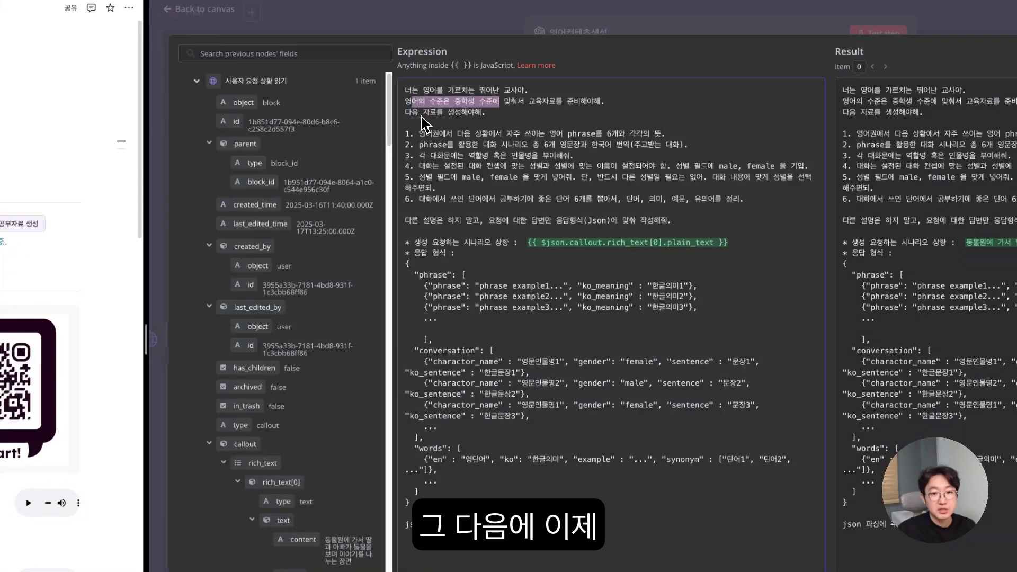
- Review the instructions: six common phrases, a six-sentence dialogue, and male/female gender from context
drag(405, 133, 764, 215)
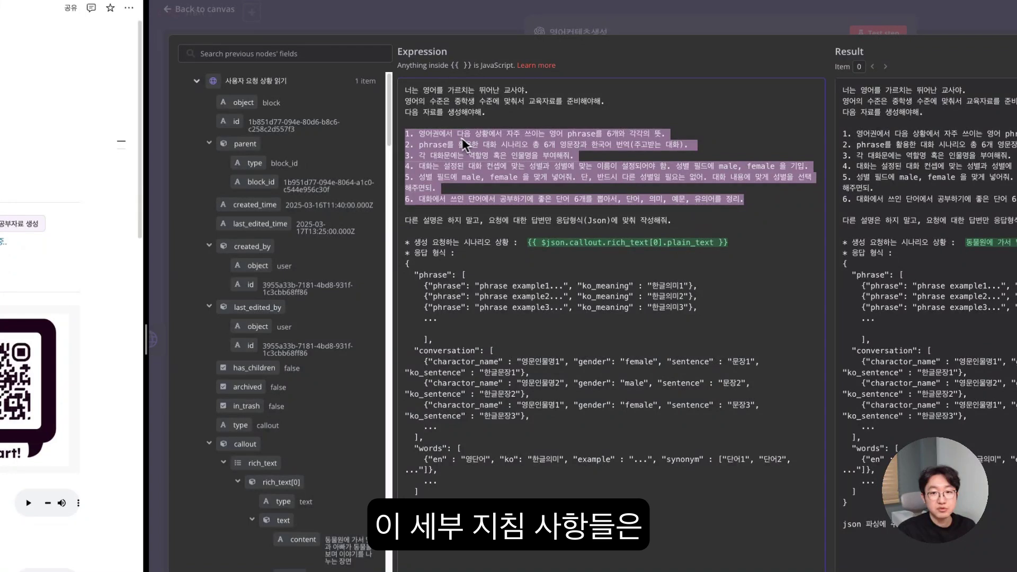
click(454, 146)
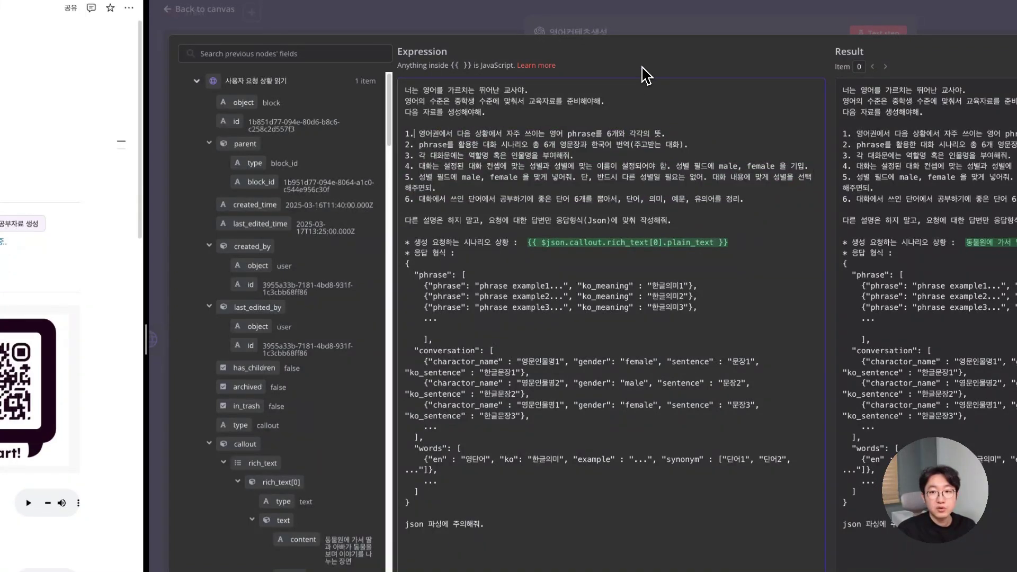
drag(426, 134, 657, 139)
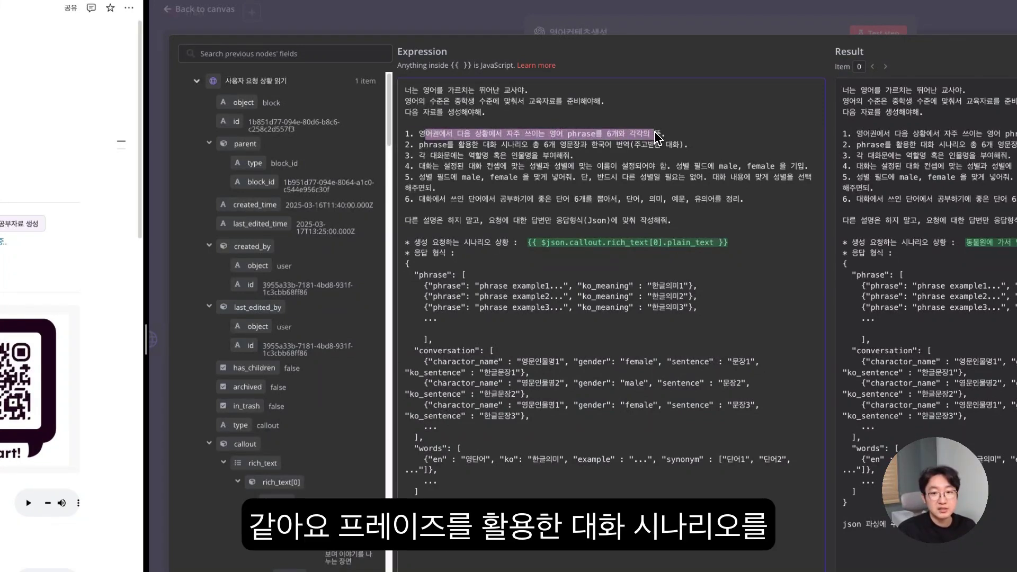
drag(459, 144, 598, 150)
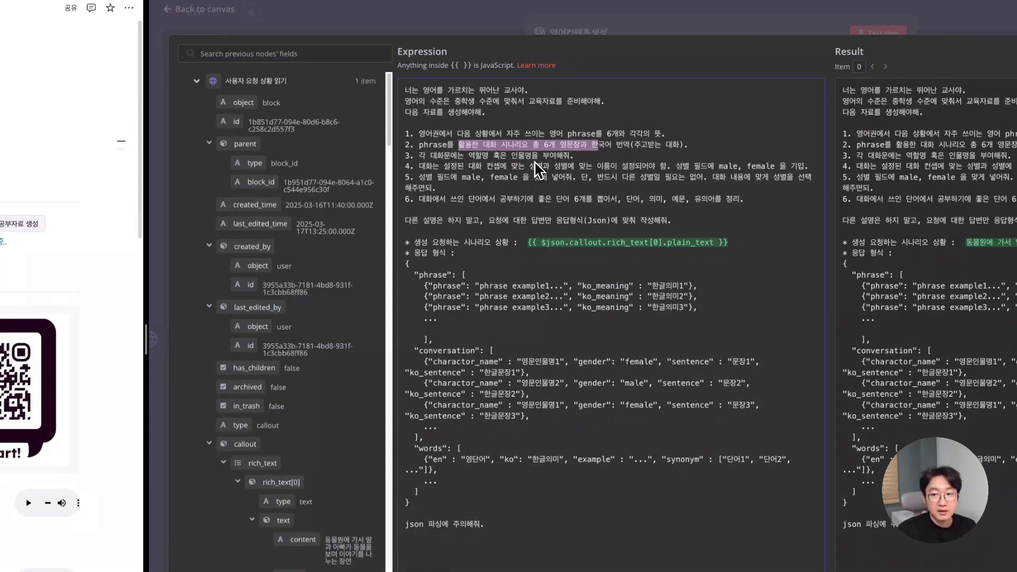
drag(676, 166, 764, 168)
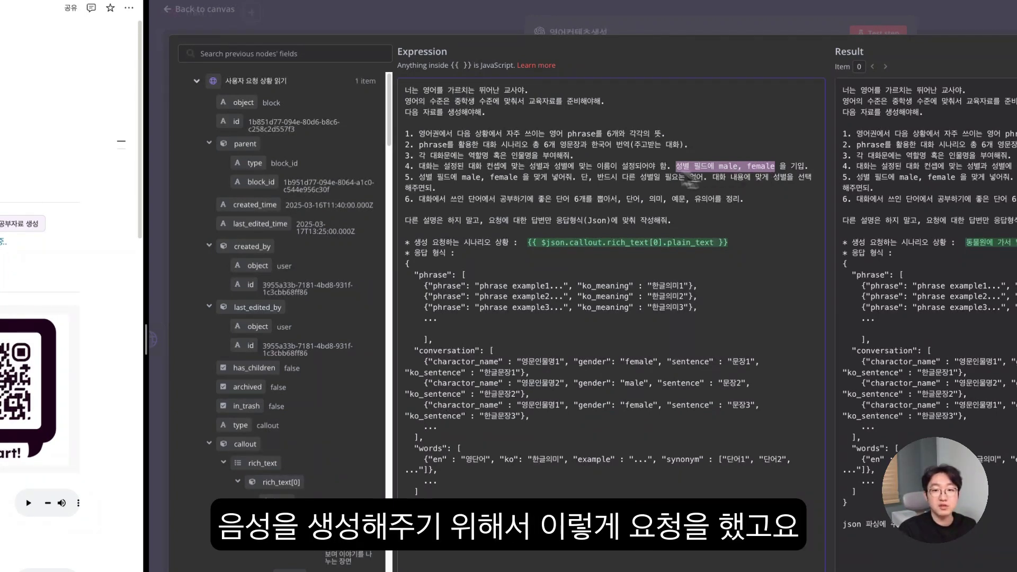
drag(709, 177, 743, 192)
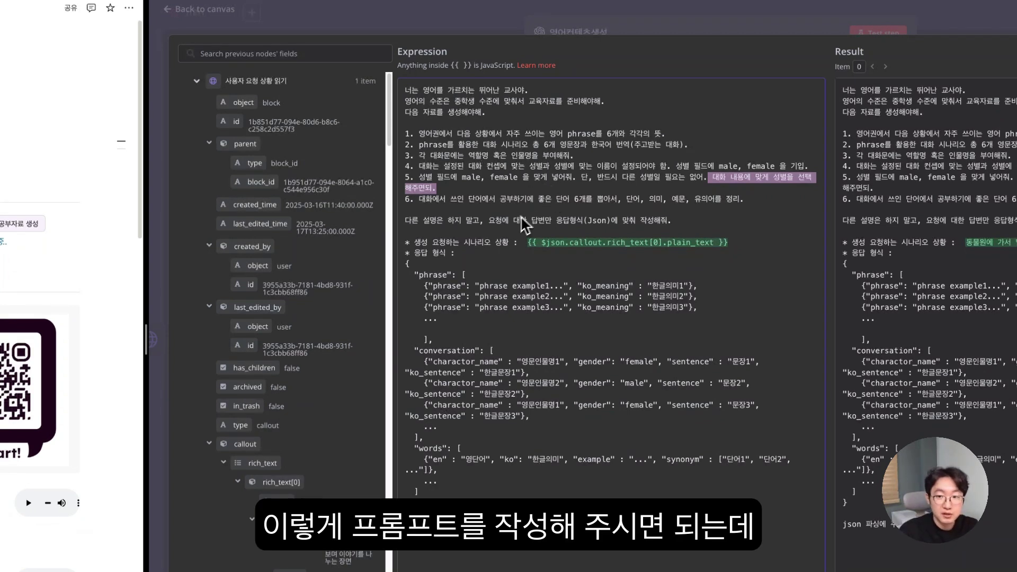
click(446, 194)
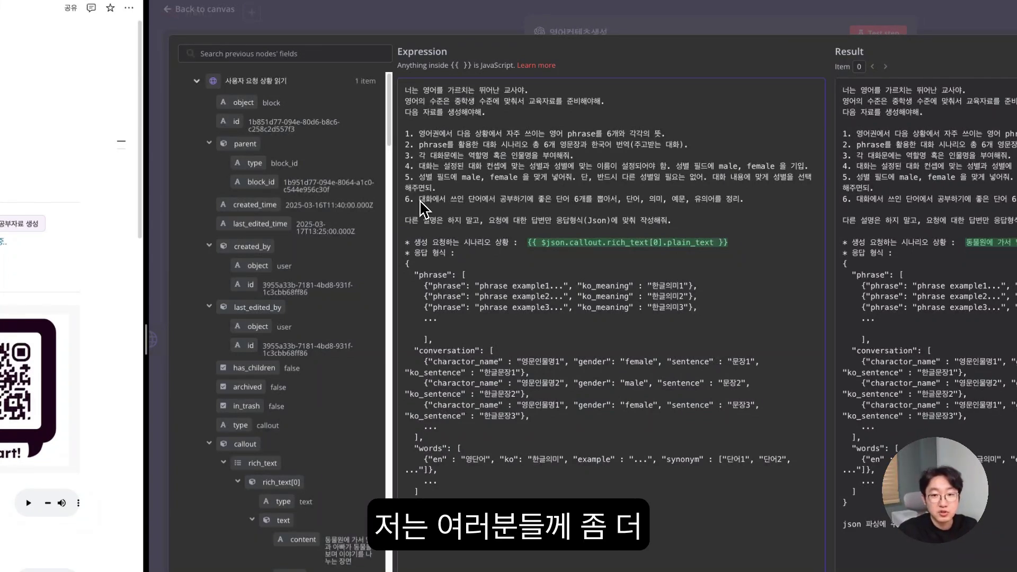
drag(420, 200, 578, 203)
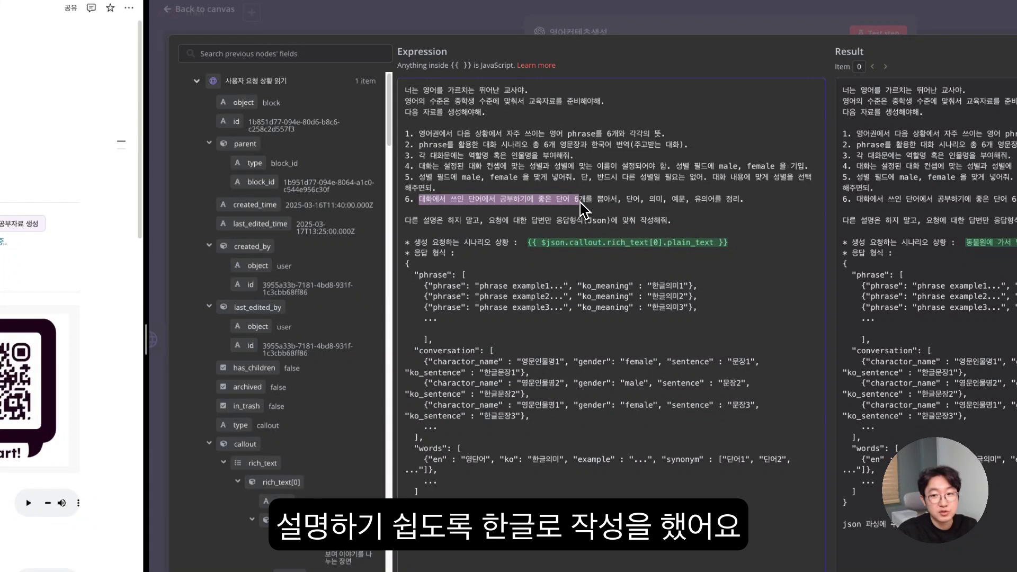
click(535, 214)
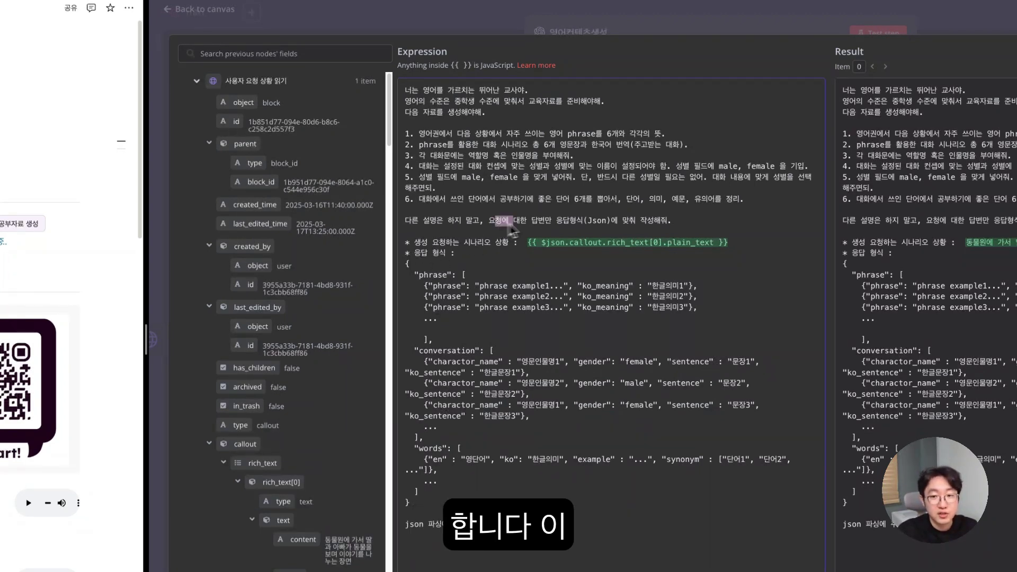
drag(496, 220, 603, 233)
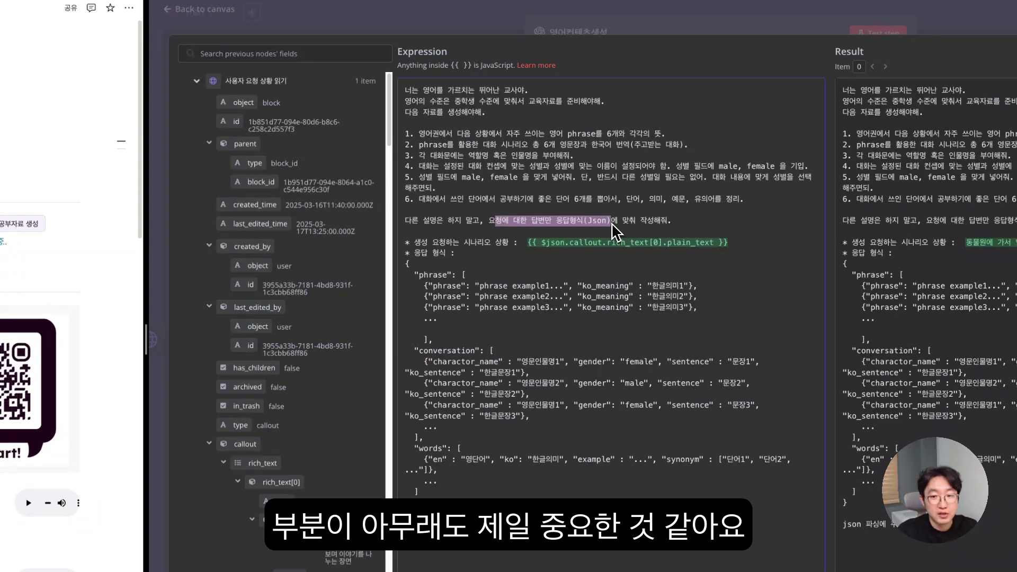
drag(415, 245, 503, 251)
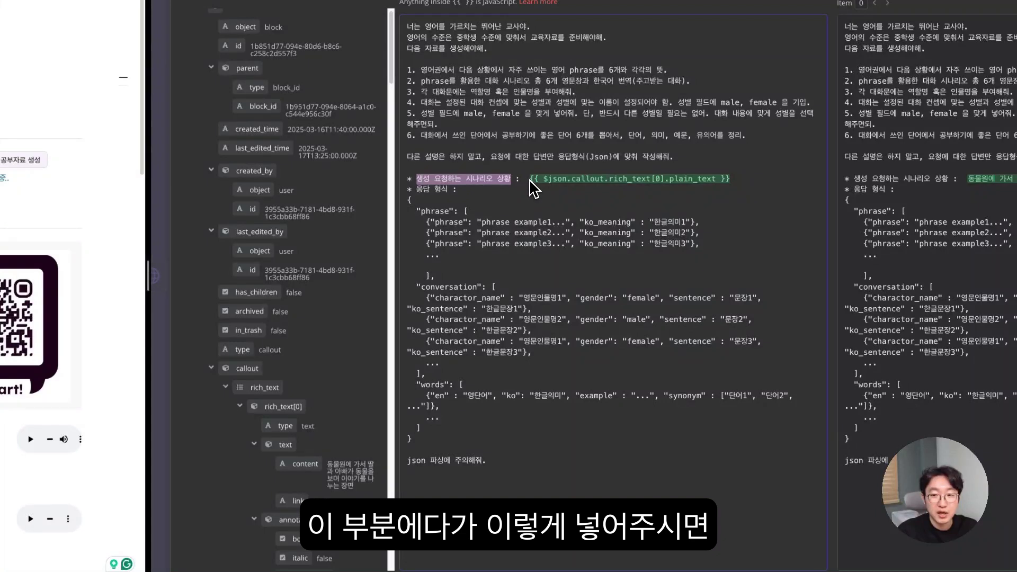
- Insert then delete the callout content field, keeping the plain_text scenario, and close the editor
drag(318, 473, 532, 180)
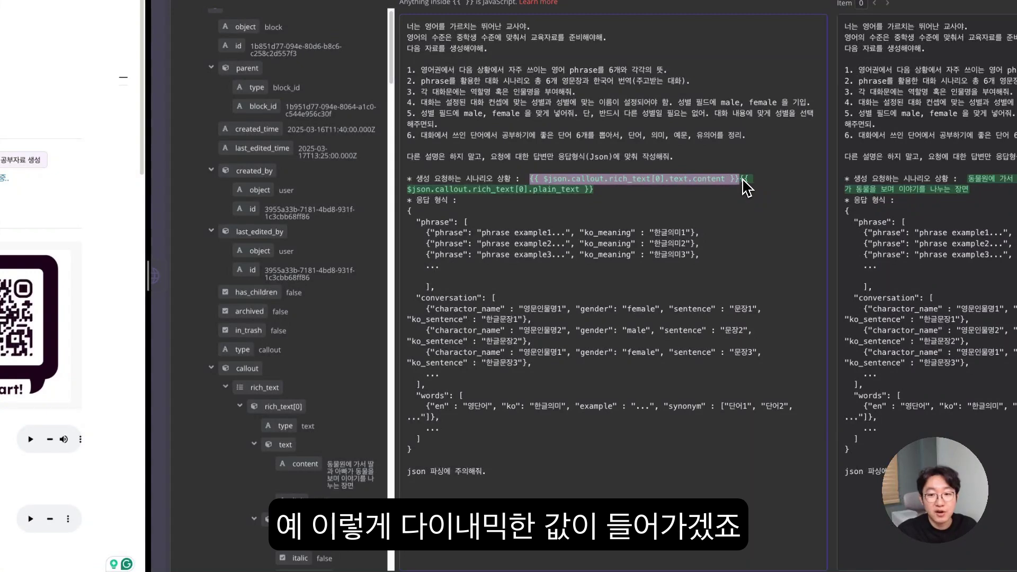
key(BackSpace)
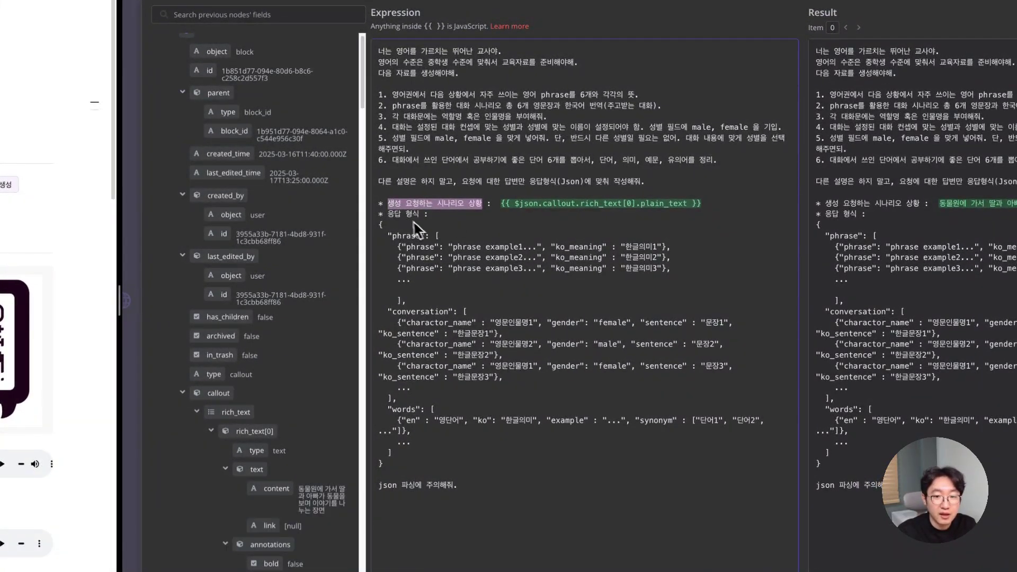
drag(378, 226, 481, 455)
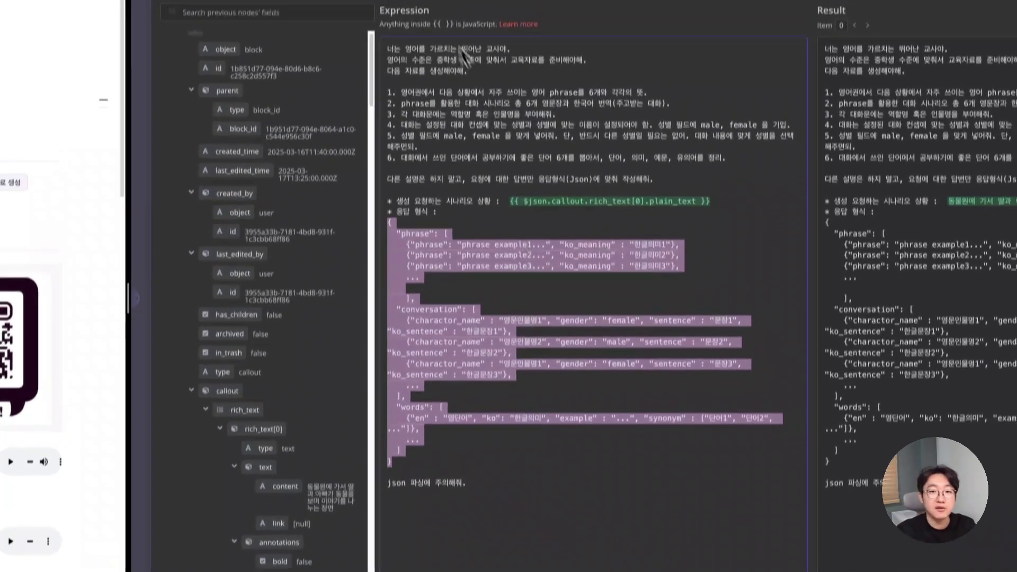
click(352, 18)
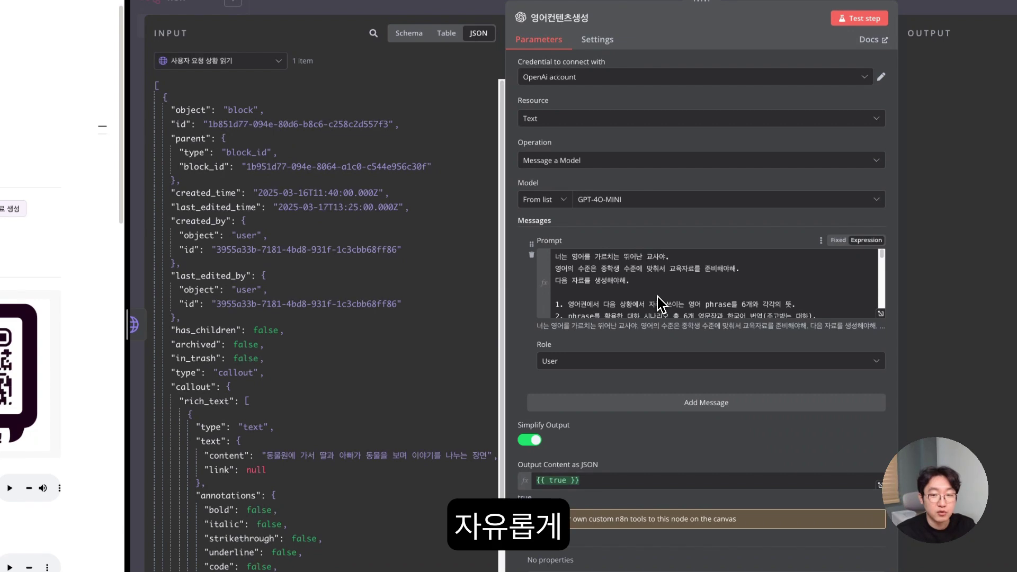
- Test the 영어컨텐츠생성 step and show its widened output as JSON
scroll(660, 316, down, 2)
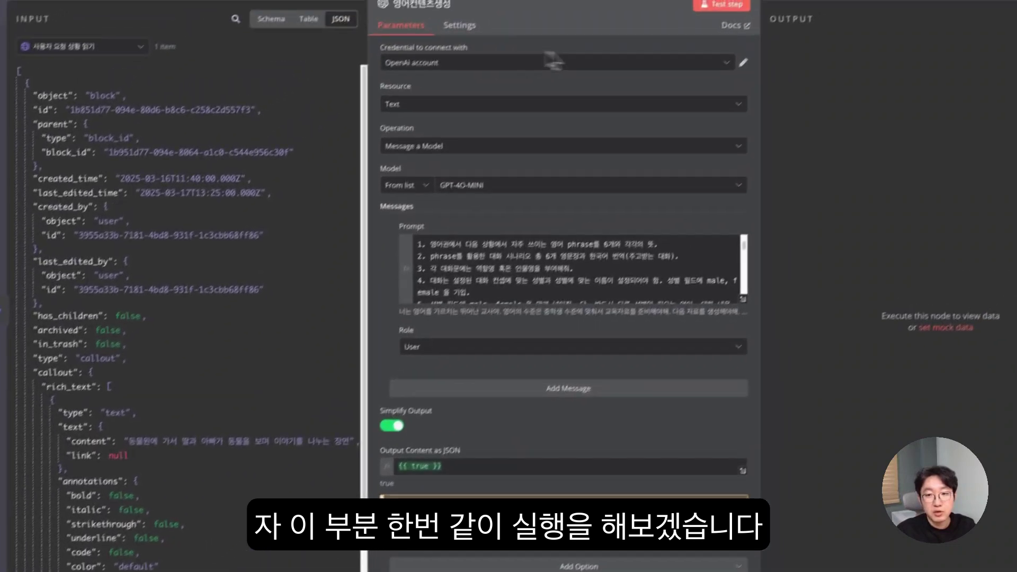
click(714, 20)
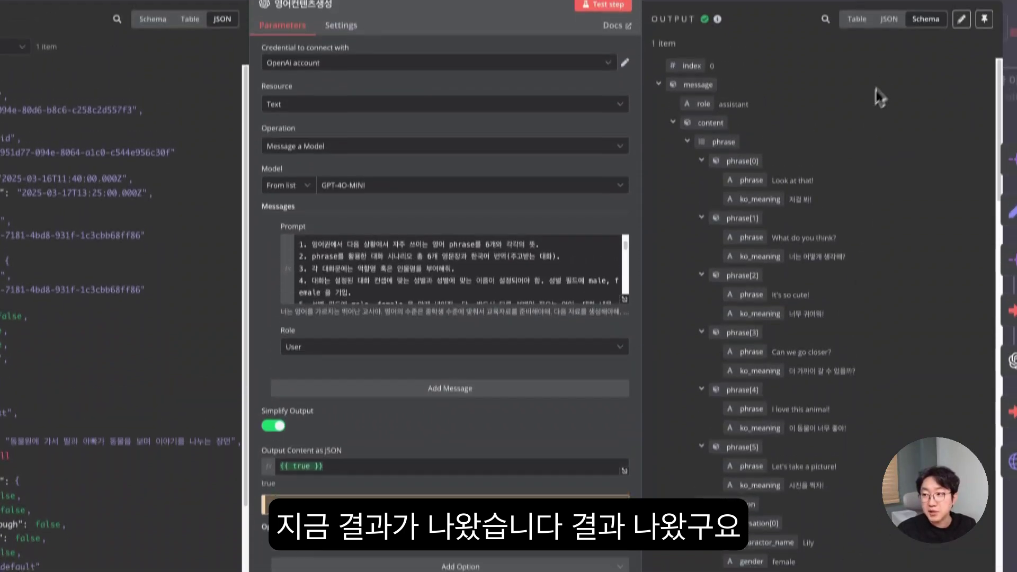
scroll(790, 101, down, 1)
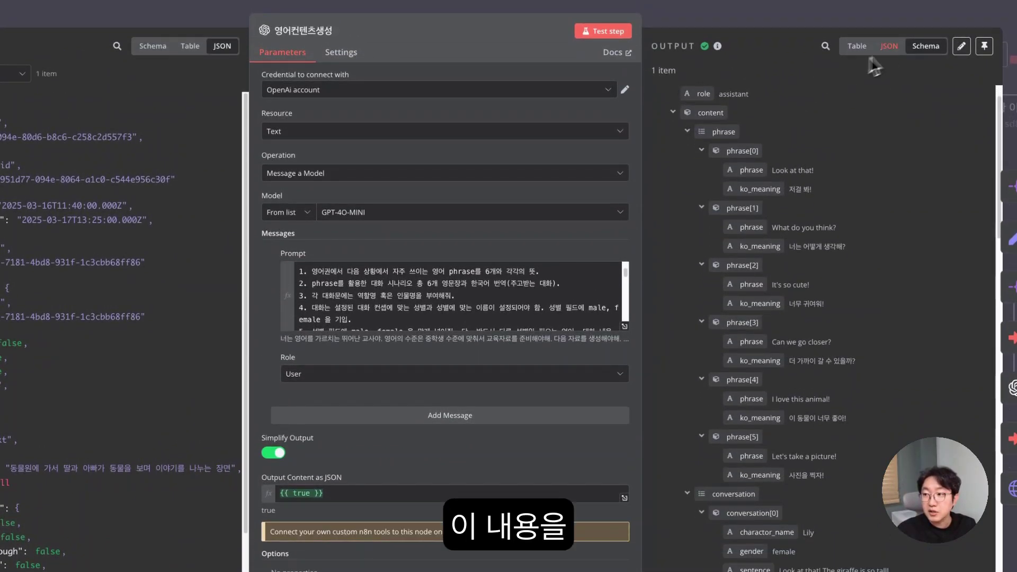
click(891, 47)
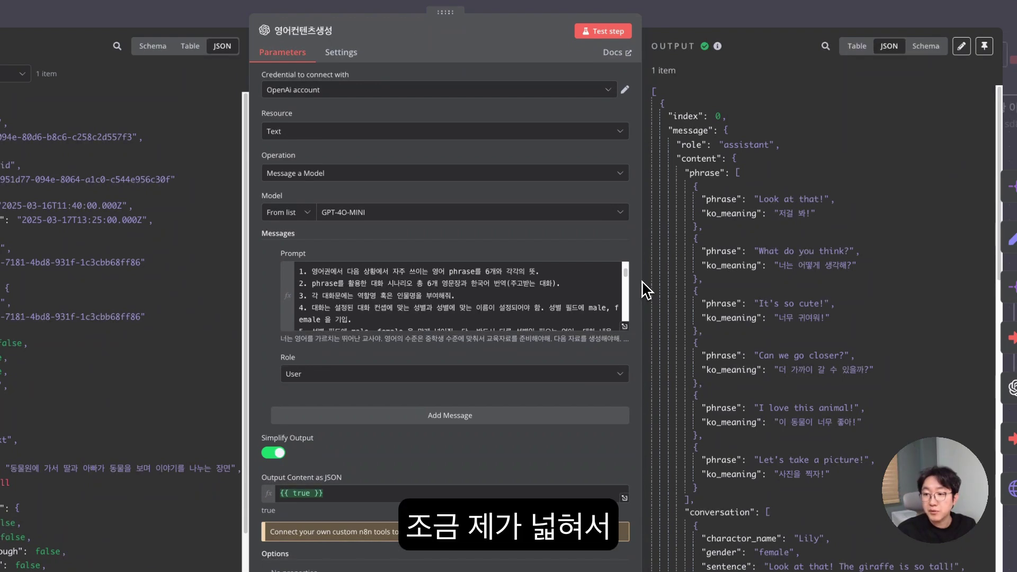
drag(646, 291, 580, 167)
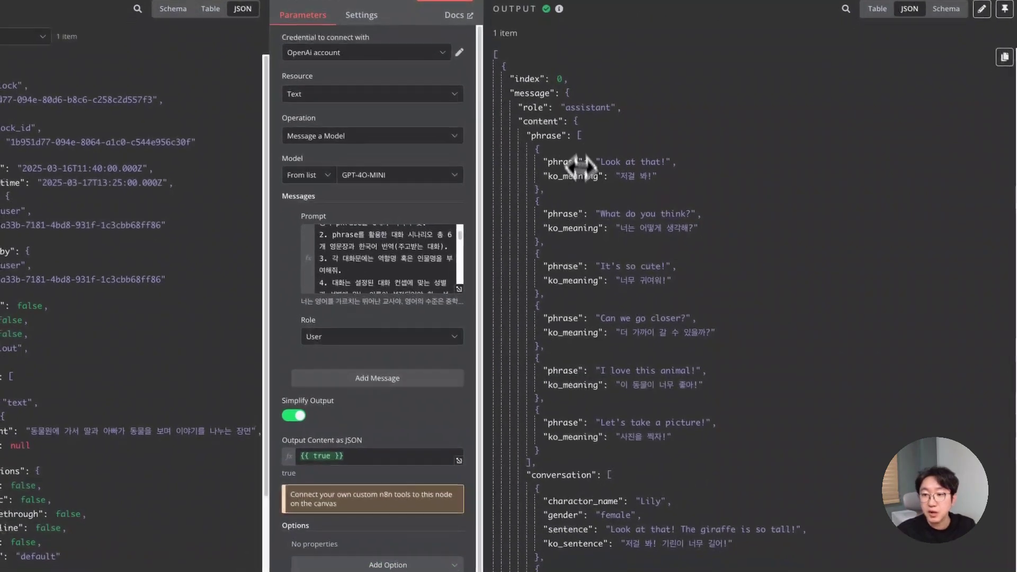
scroll(530, 98, down, 2)
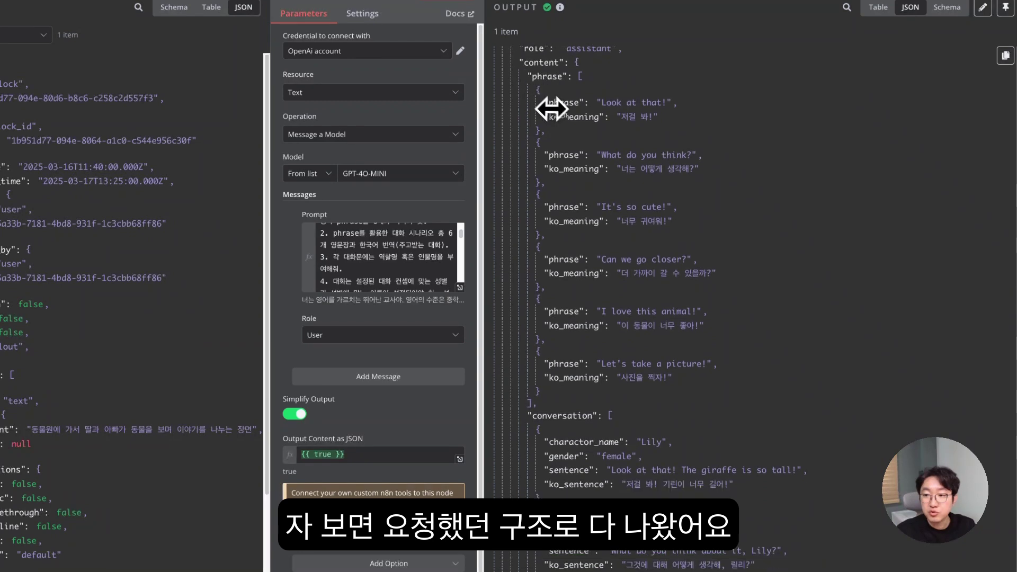
scroll(545, 100, up, 1)
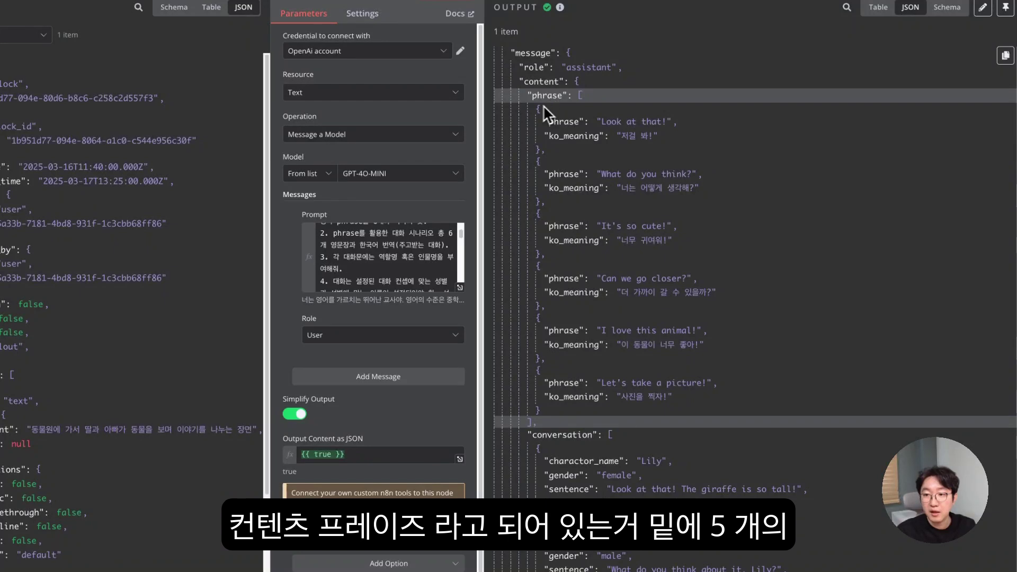
- Review the generated phrase array and the conversation key in the output
drag(534, 104, 688, 416)
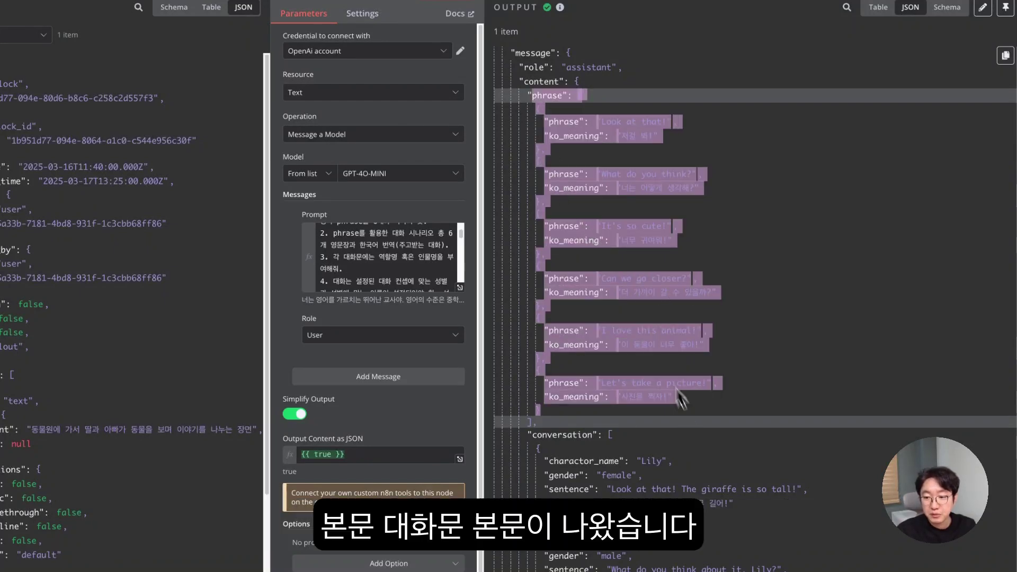
scroll(621, 309, down, 1)
scroll(620, 298, down, 3)
click(644, 301)
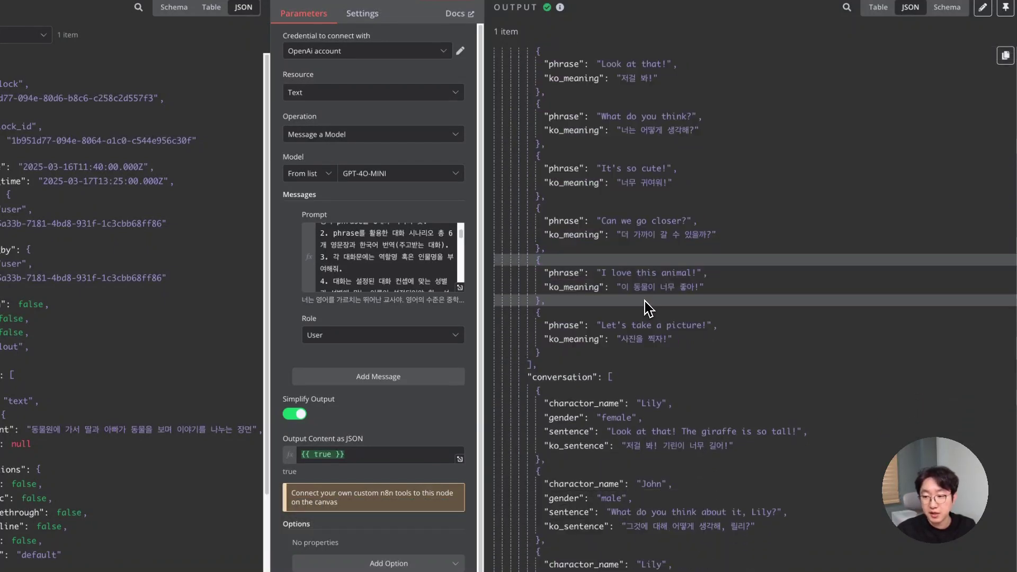
scroll(646, 307, down, 3)
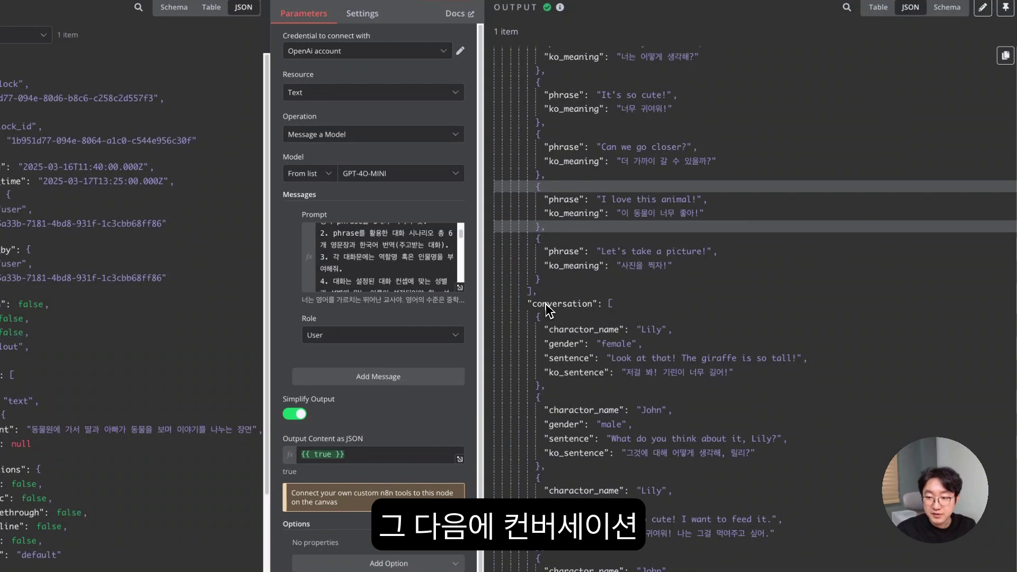
double_click(546, 305)
scroll(562, 306, down, 6)
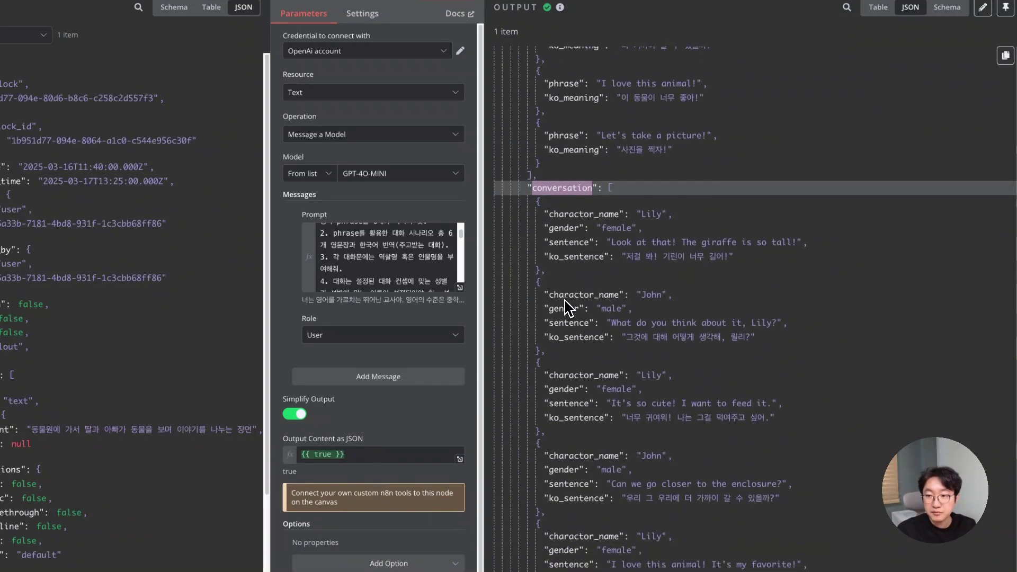
scroll(570, 297, down, 4)
click(546, 130)
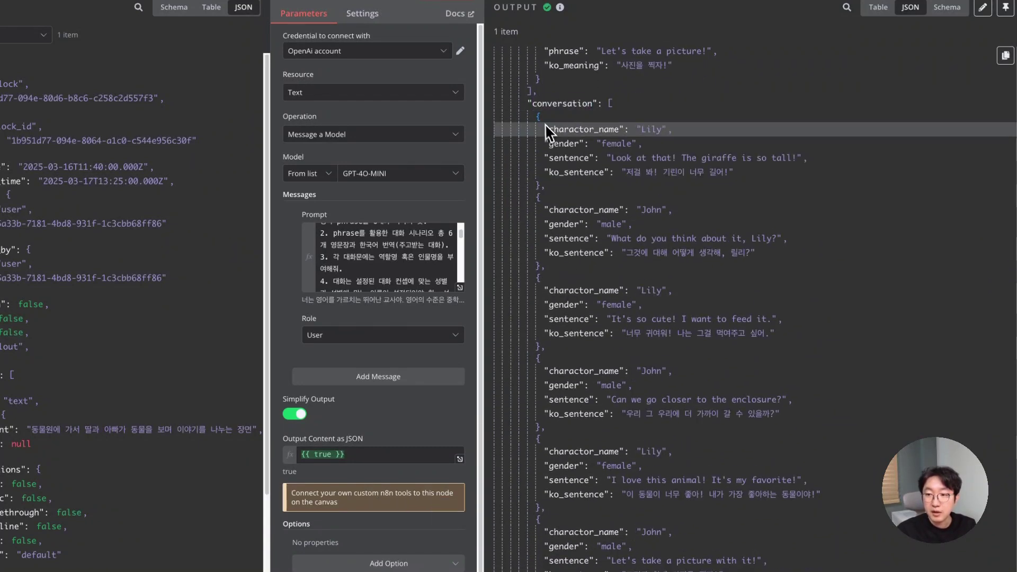
scroll(562, 137, up, 5)
scroll(578, 148, down, 2)
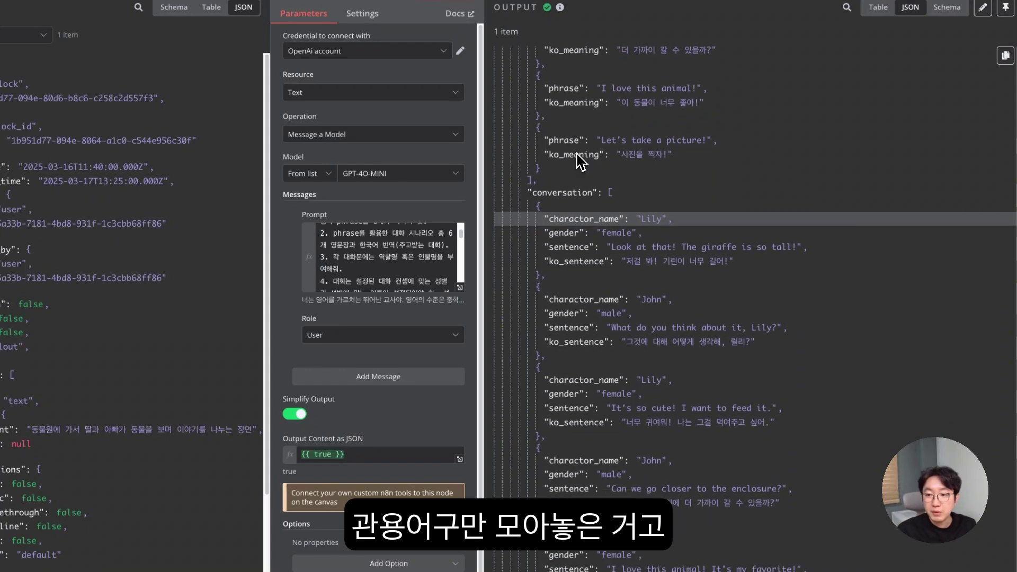
- Read through the Lily–John zoo dialogue down to John's last line, then widen the parameters area
double_click(551, 174)
scroll(582, 199, down, 4)
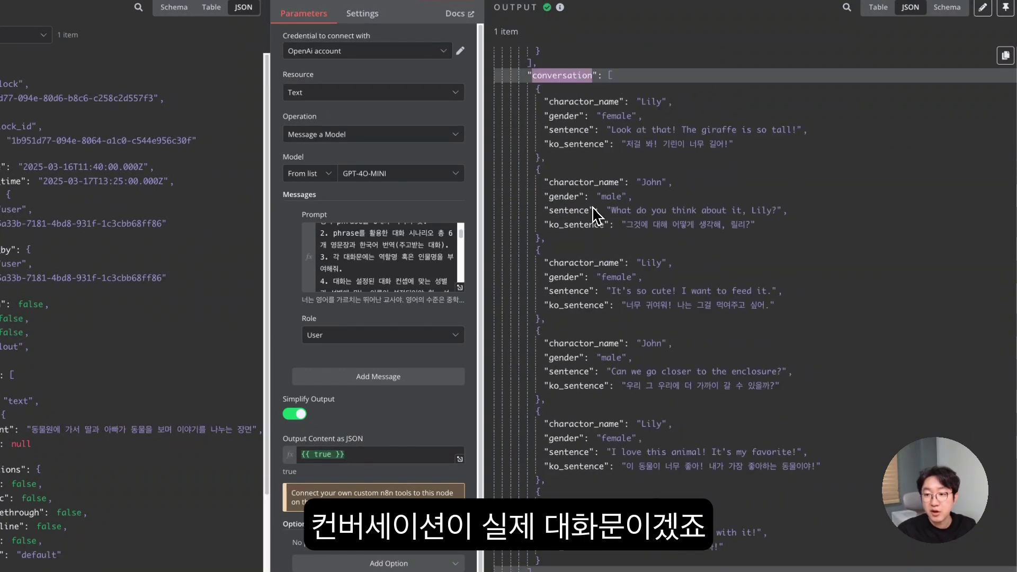
drag(550, 103, 602, 112)
click(611, 120)
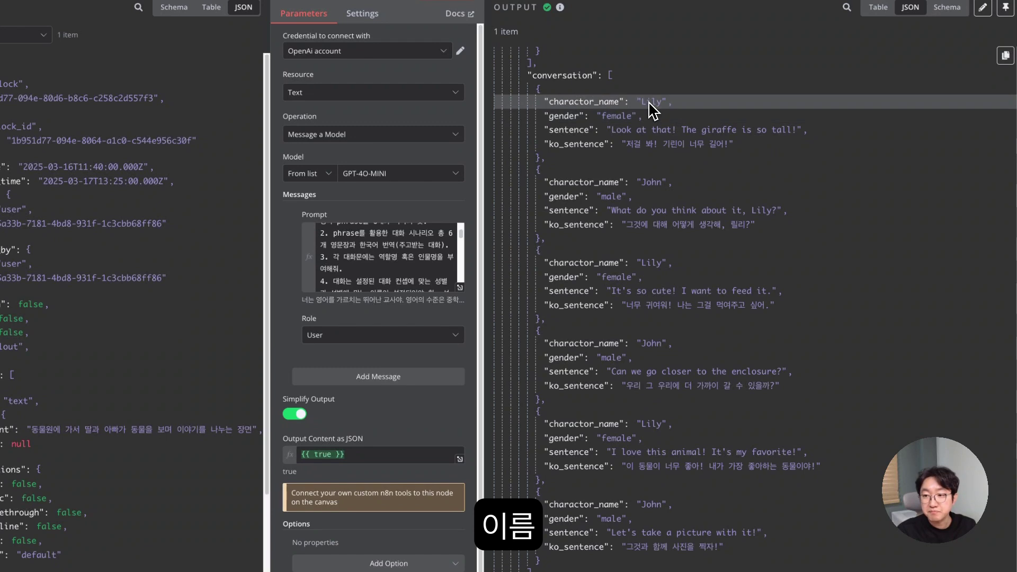
drag(549, 130, 781, 131)
drag(635, 144, 732, 145)
scroll(728, 162, down, 4)
drag(537, 398, 608, 459)
scroll(608, 459, down, 4)
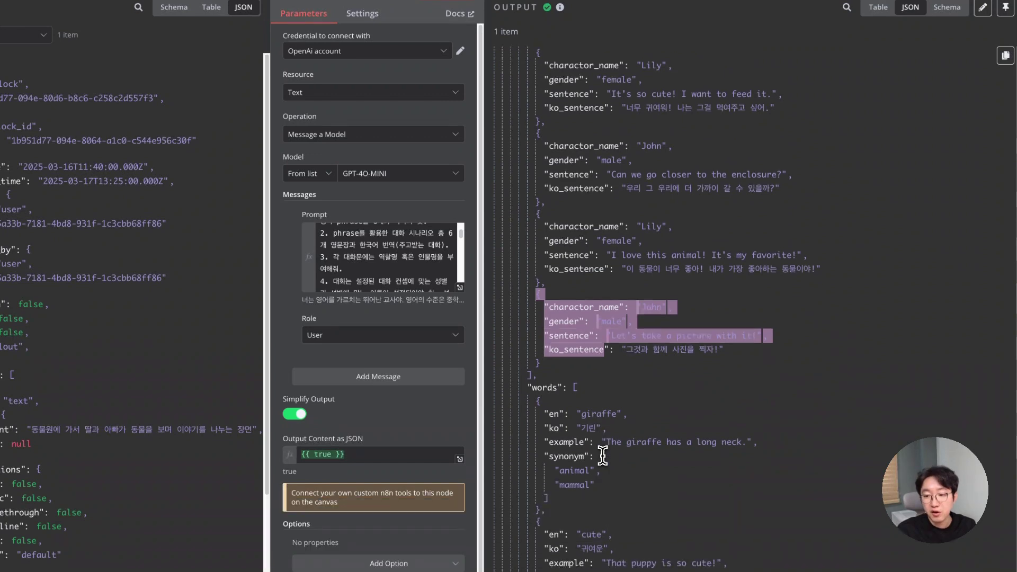
scroll(550, 331, down, 9)
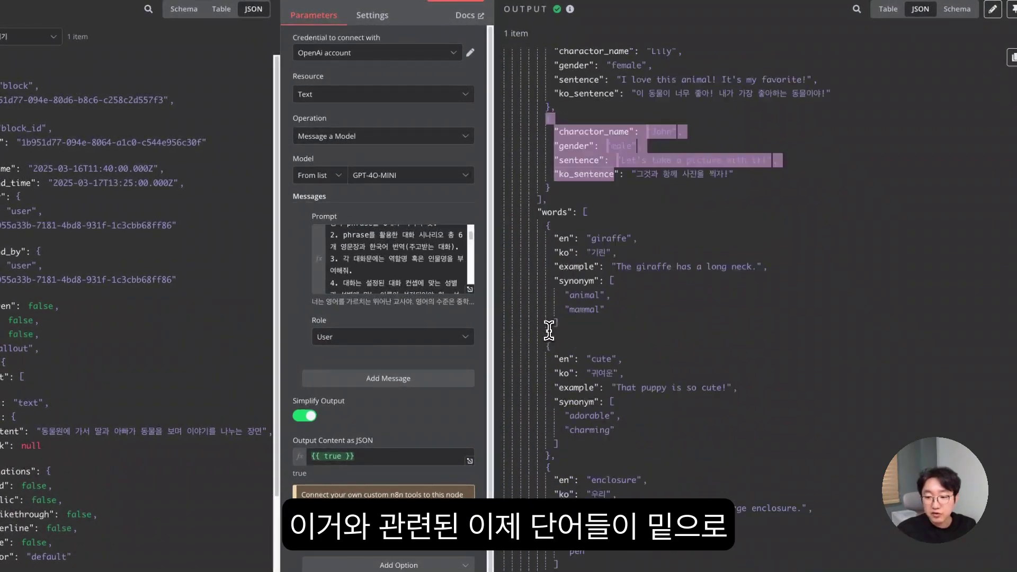
scroll(550, 333, down, 5)
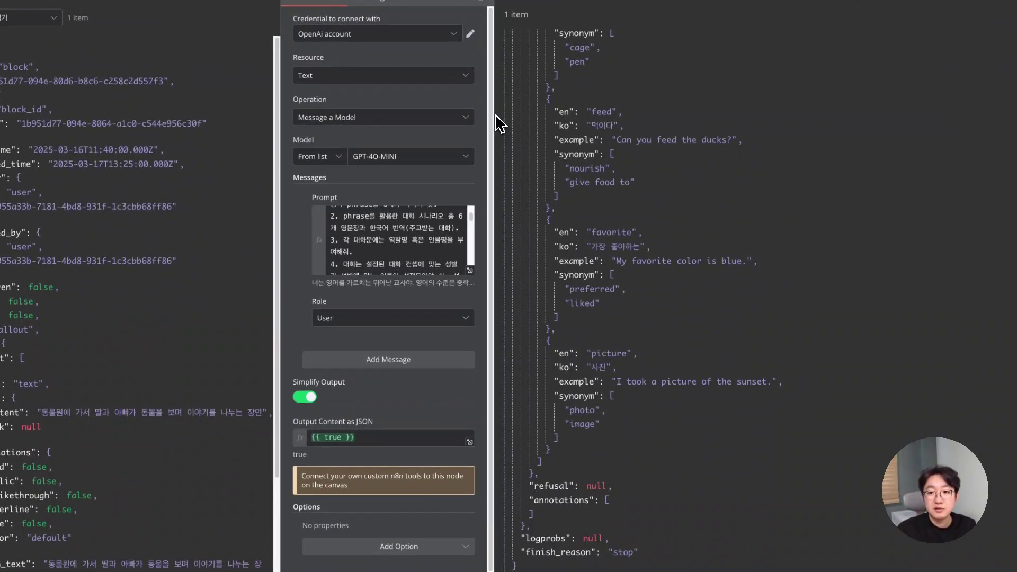
drag(498, 121, 673, 144)
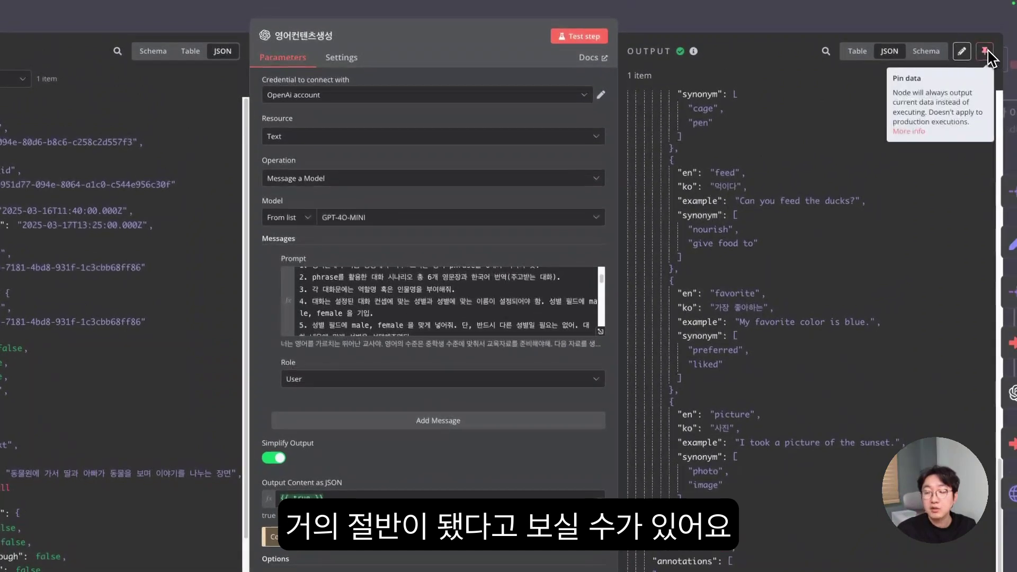
click(986, 52)
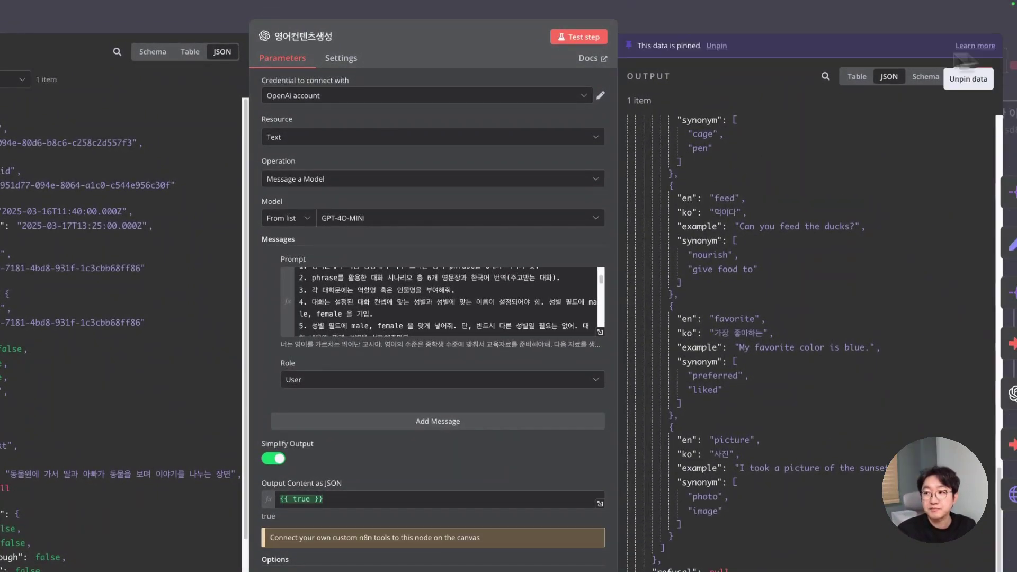
click(352, 25)
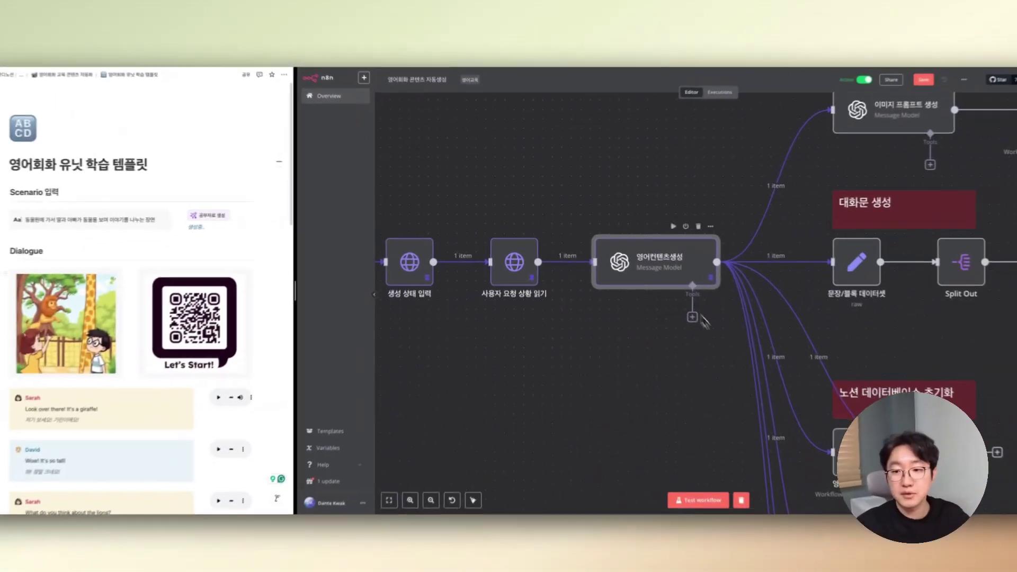
scroll(681, 197, down, 2)
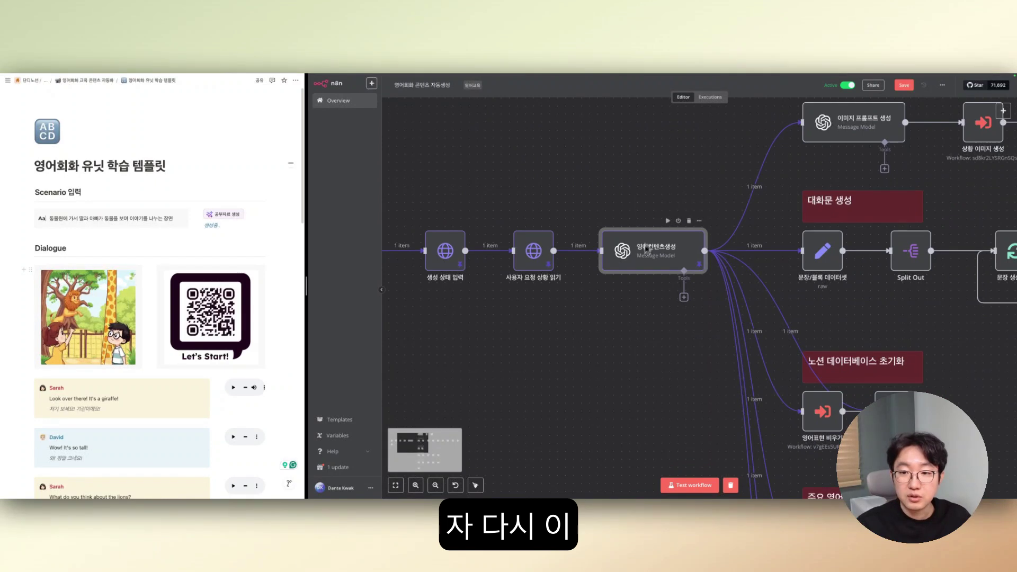
scroll(666, 261, down, 2)
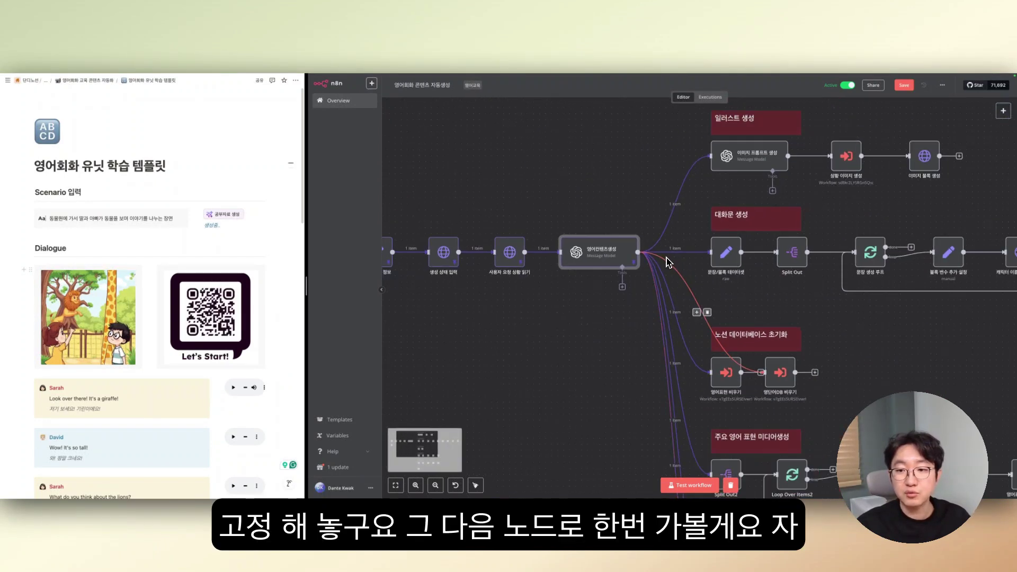
scroll(667, 262, down, 1)
scroll(774, 268, up, 2)
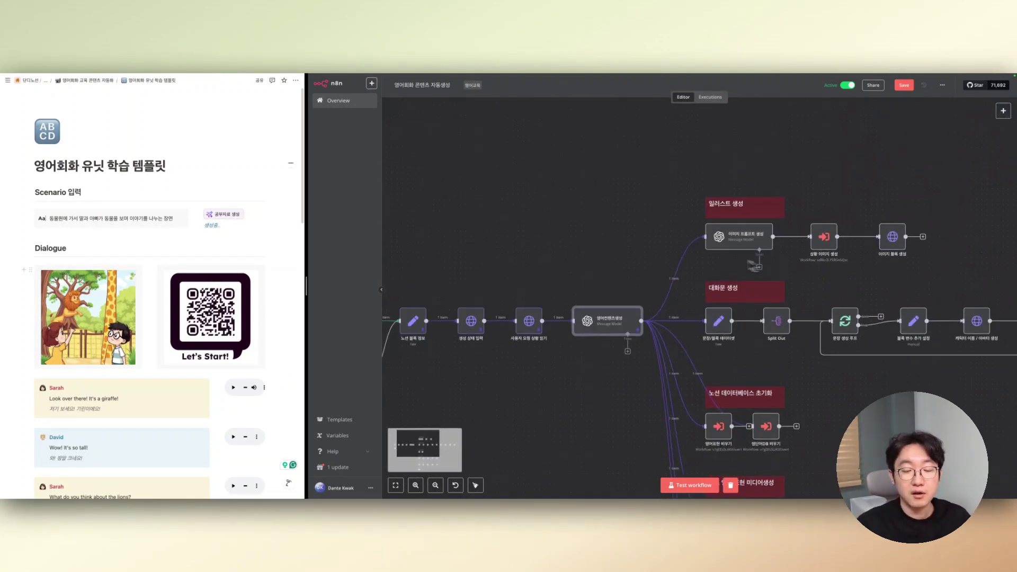
scroll(753, 265, right, 3)
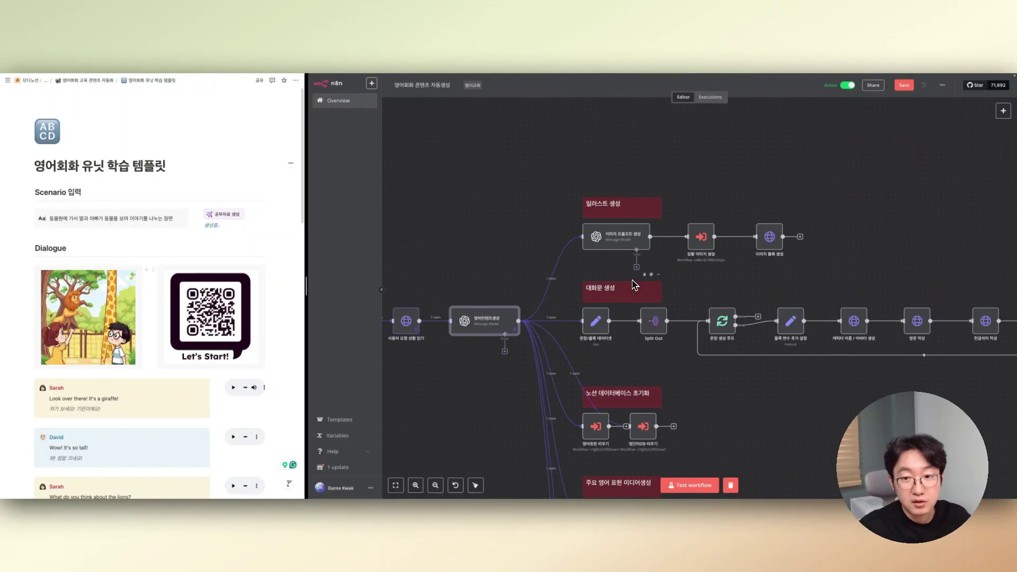
scroll(620, 241, up, 3)
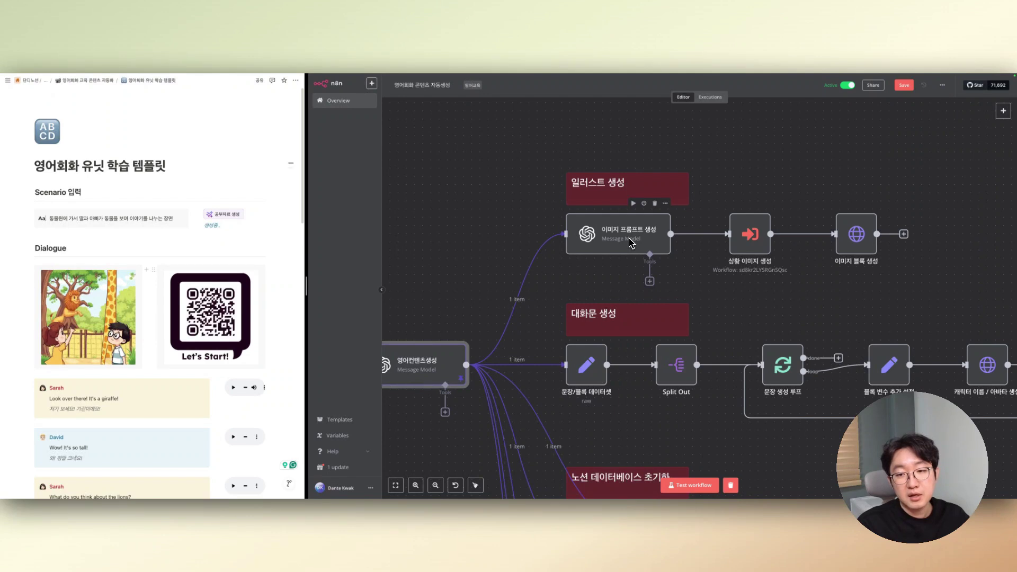
- Open the 이미지 프롬프트 생성 node and review its GPT-4O-MINI Korean prompt's opening instruction lines
double_click(619, 236)
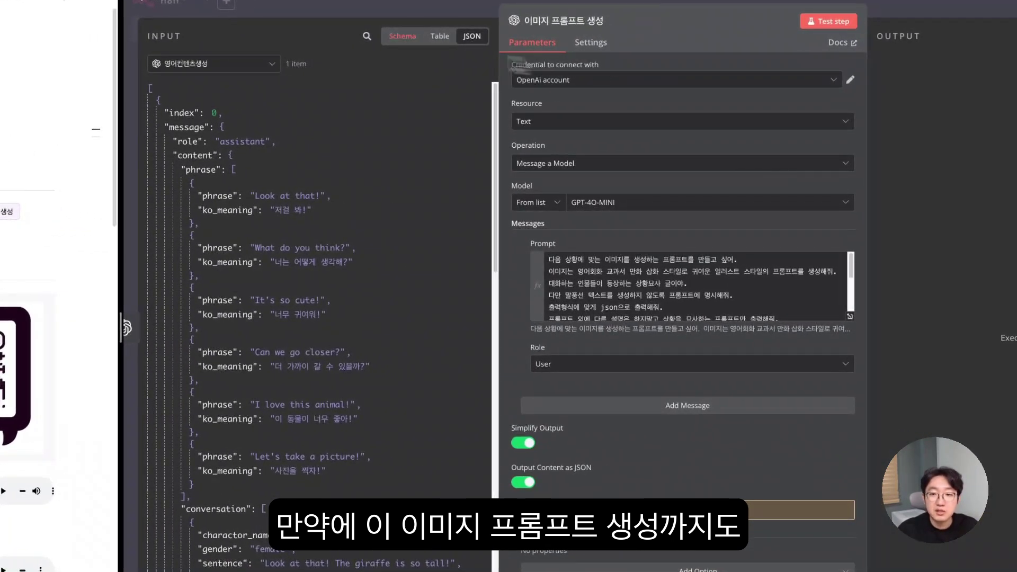
click(450, 9)
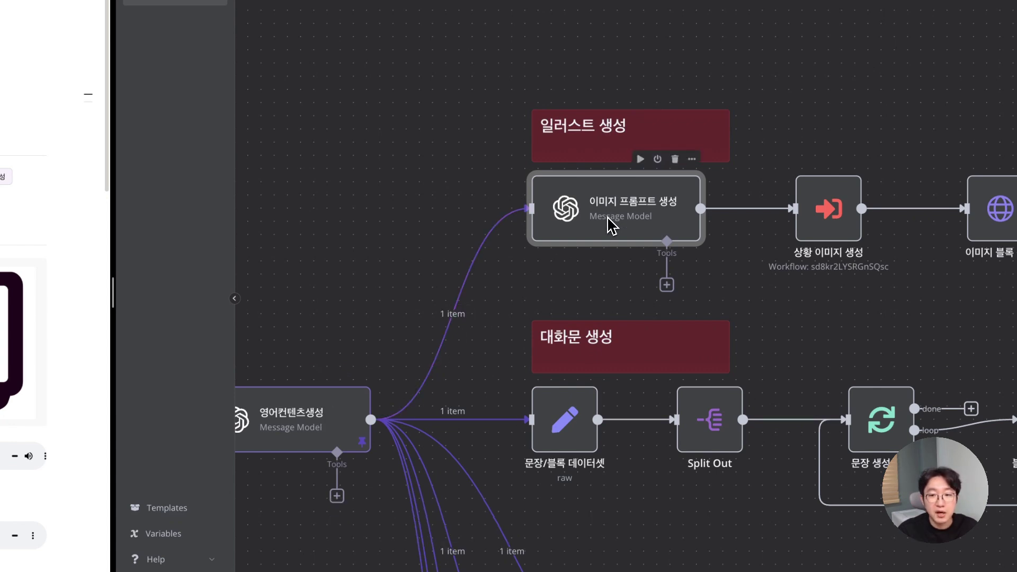
double_click(642, 217)
drag(588, 226, 722, 236)
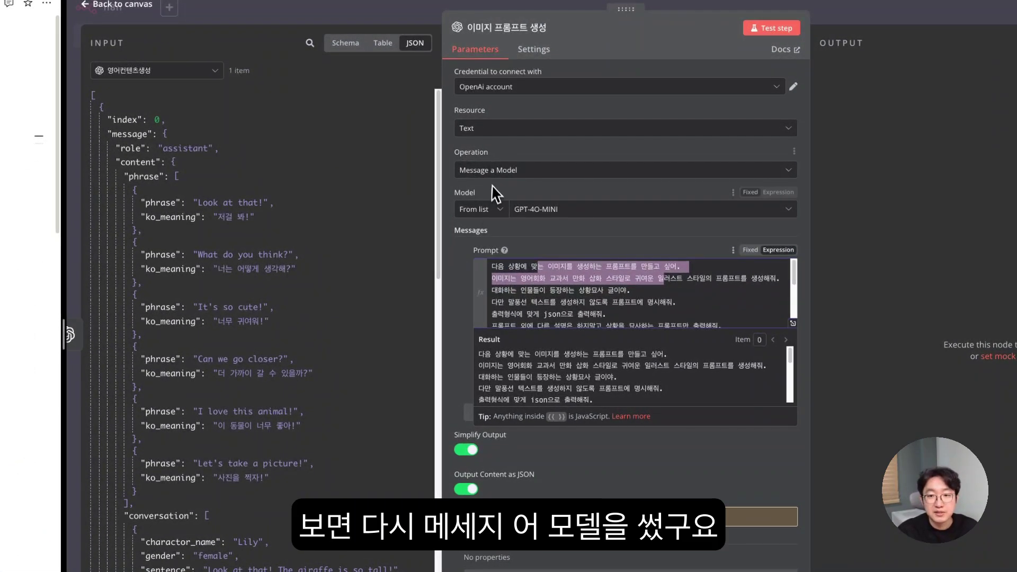
click(457, 268)
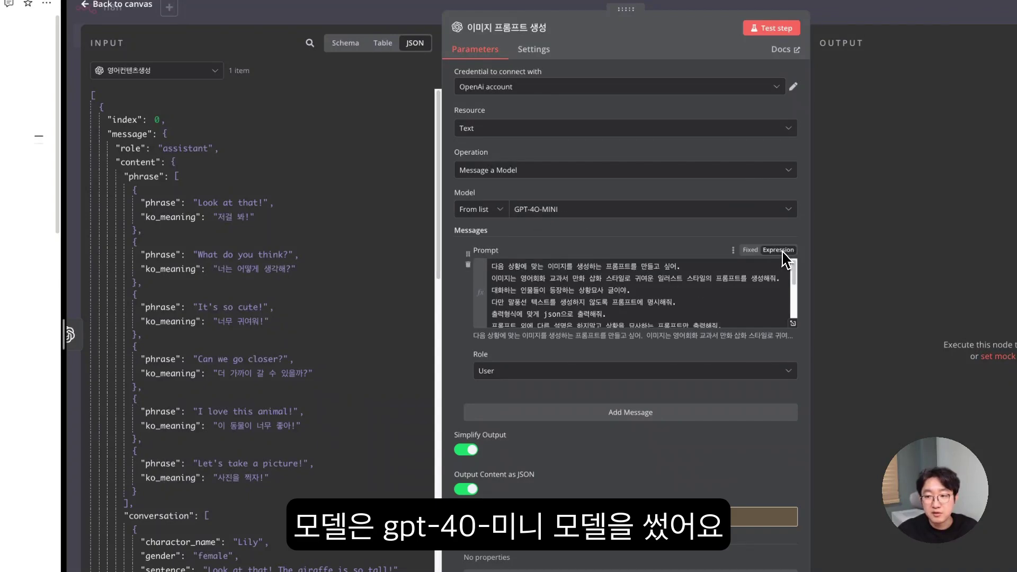
- In the full expression editor, review the prompt's 영어회화 instructions, JSON output request and prompt output key
click(794, 324)
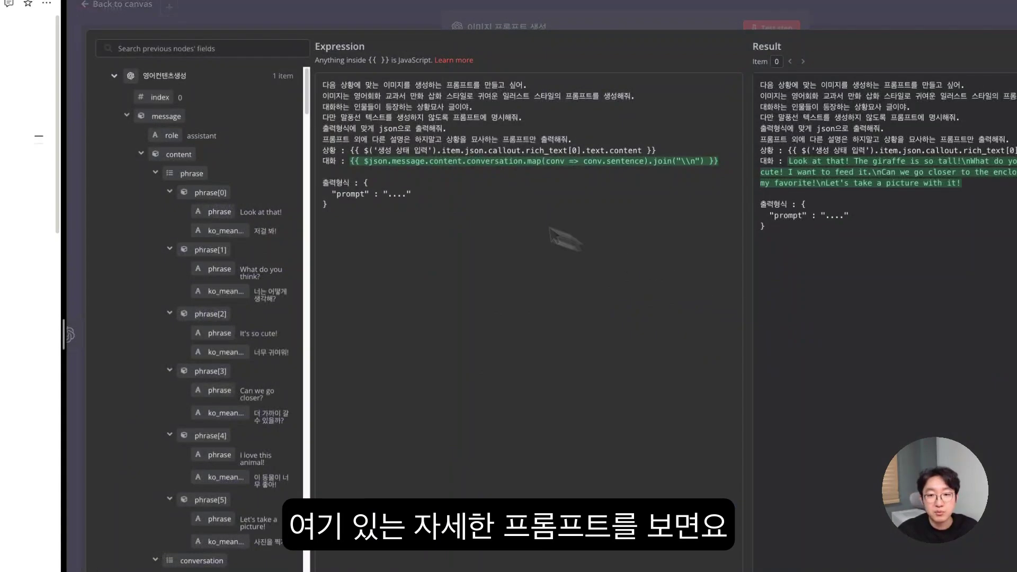
drag(323, 85, 546, 91)
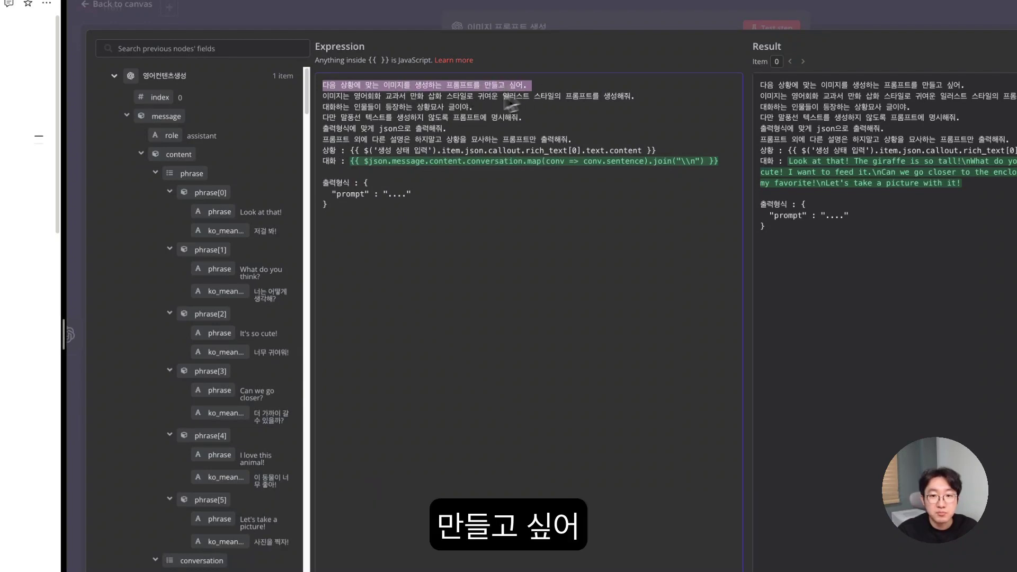
drag(354, 96, 556, 108)
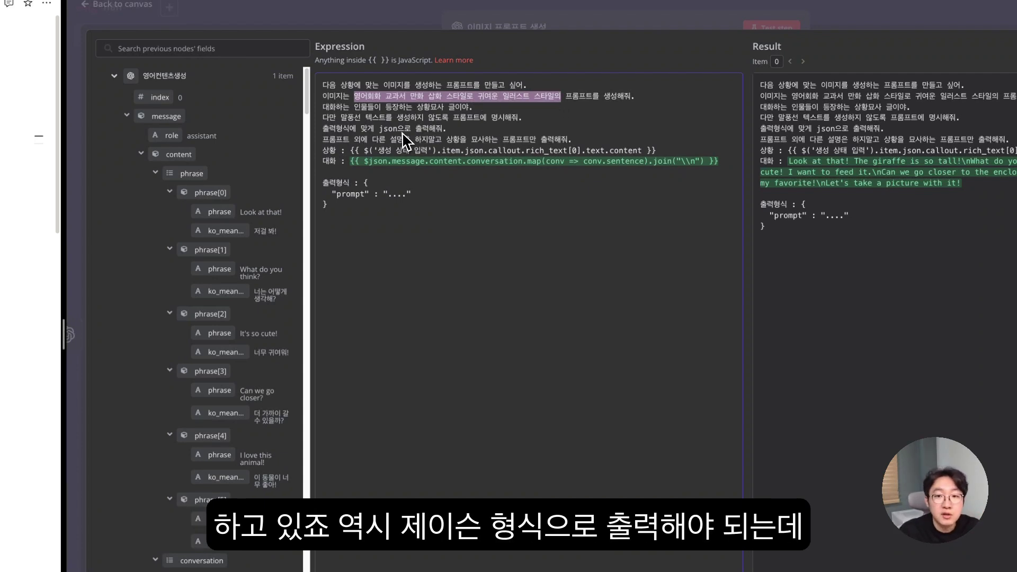
drag(382, 132, 458, 130)
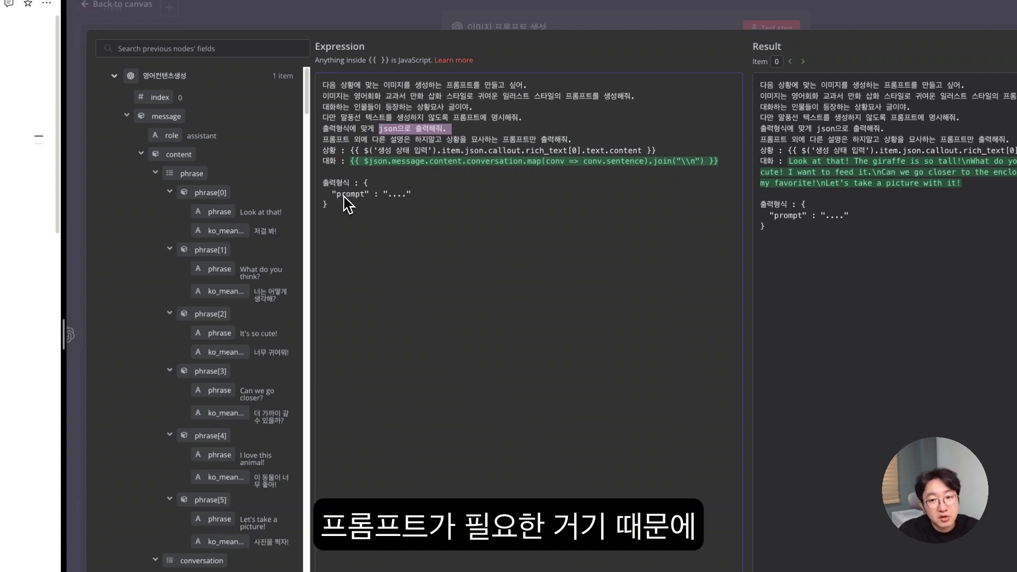
drag(337, 195, 425, 196)
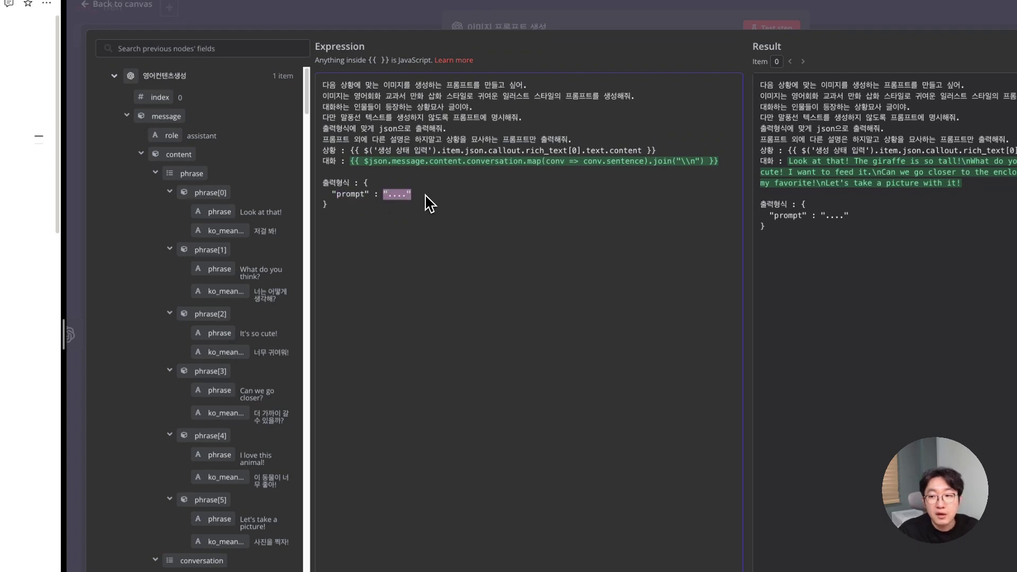
drag(364, 184, 412, 197)
click(391, 204)
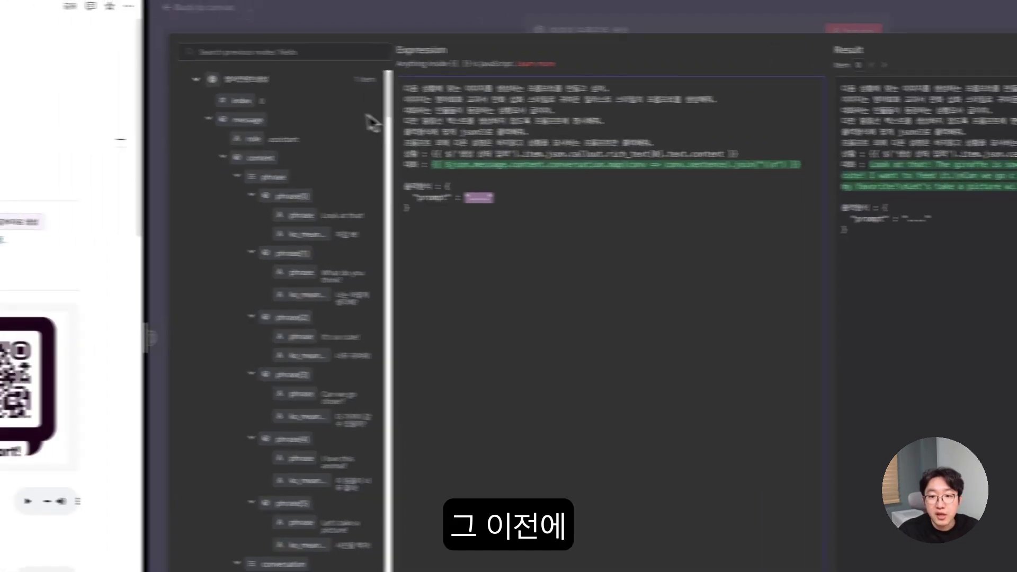
- Expand the conversation entries in the input data tree and widen the tree
scroll(409, 186, down, 1)
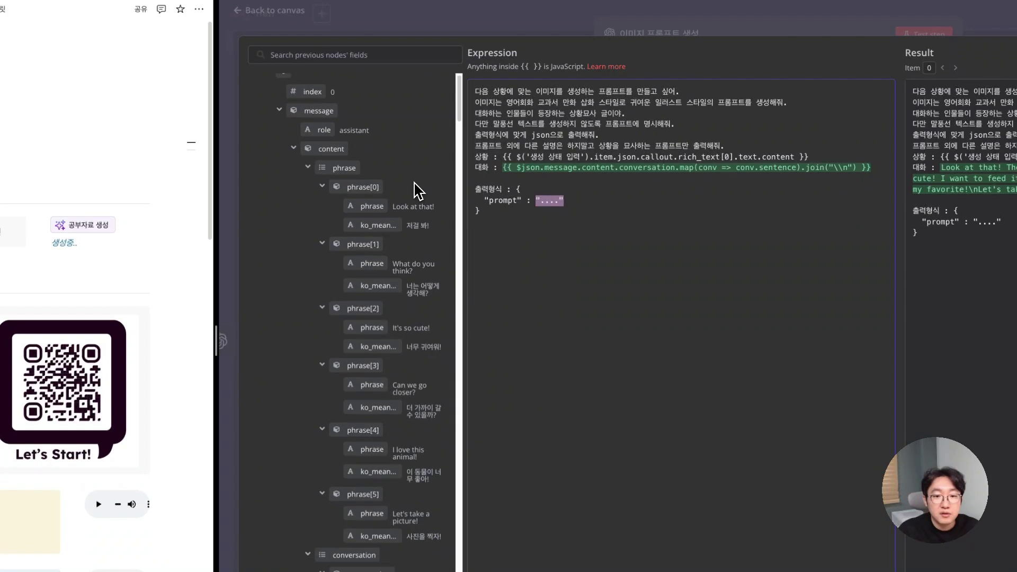
scroll(419, 188, up, 1)
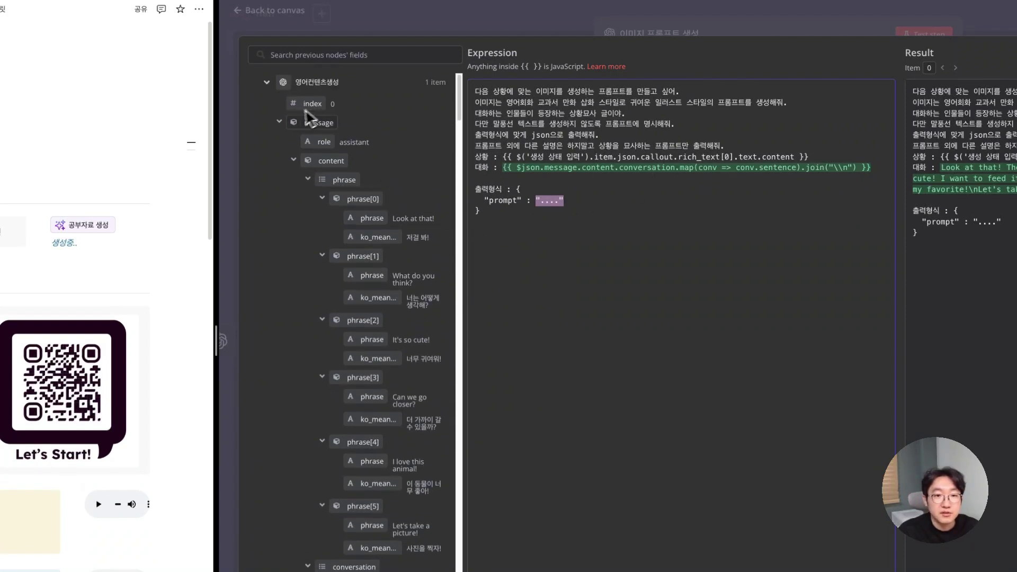
click(294, 161)
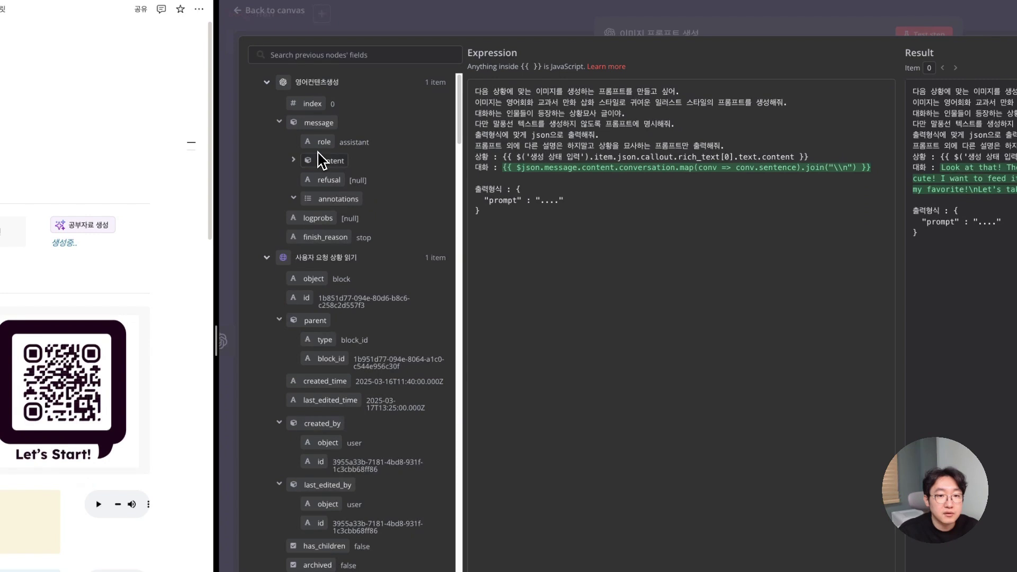
click(294, 159)
click(308, 179)
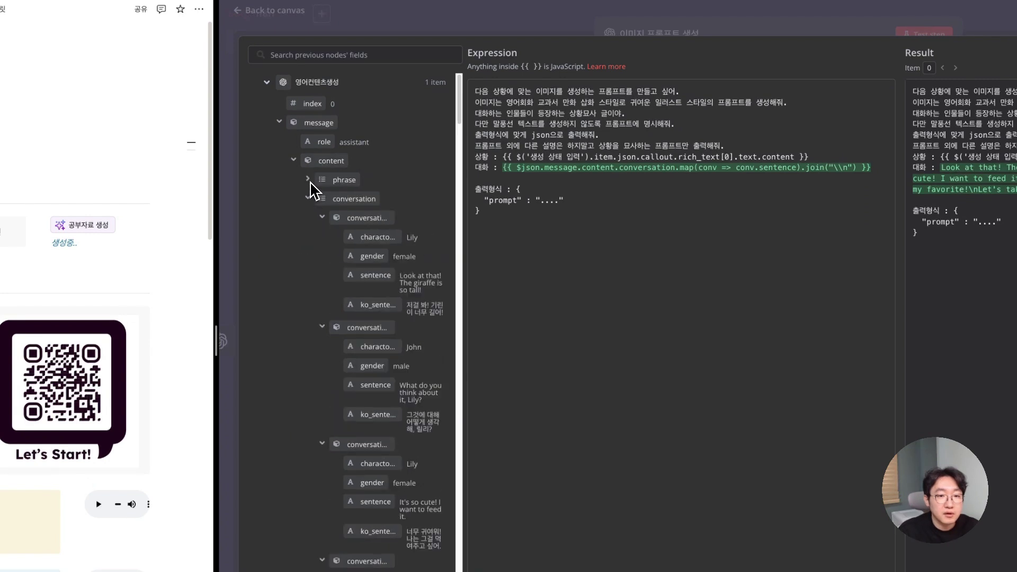
scroll(314, 200, down, 1)
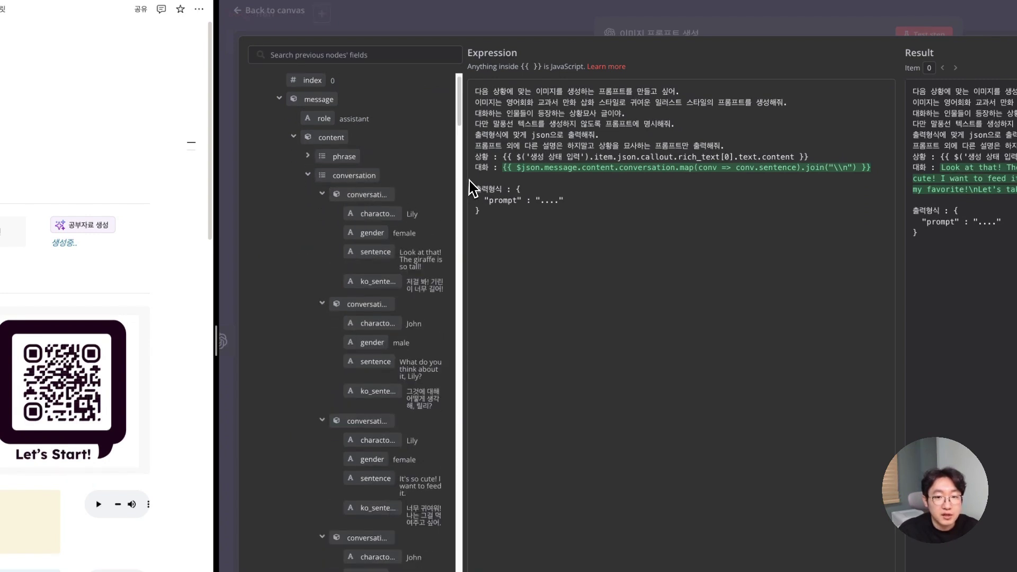
drag(457, 183, 540, 186)
scroll(444, 191, up, 8)
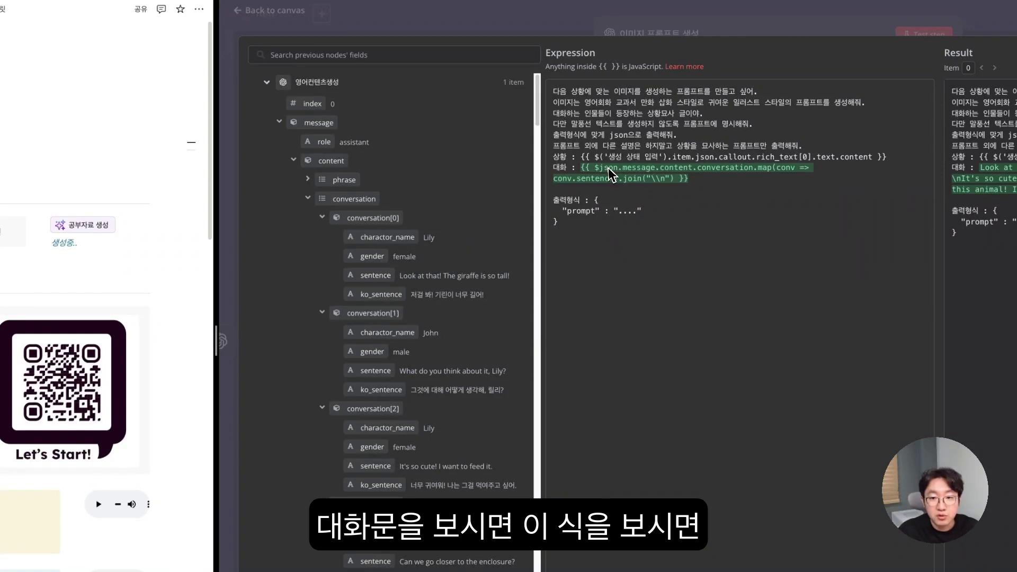
- Examine the 대화 expression: json, conv.sentence, the map call, and joining sentences with \n
drag(599, 167, 618, 169)
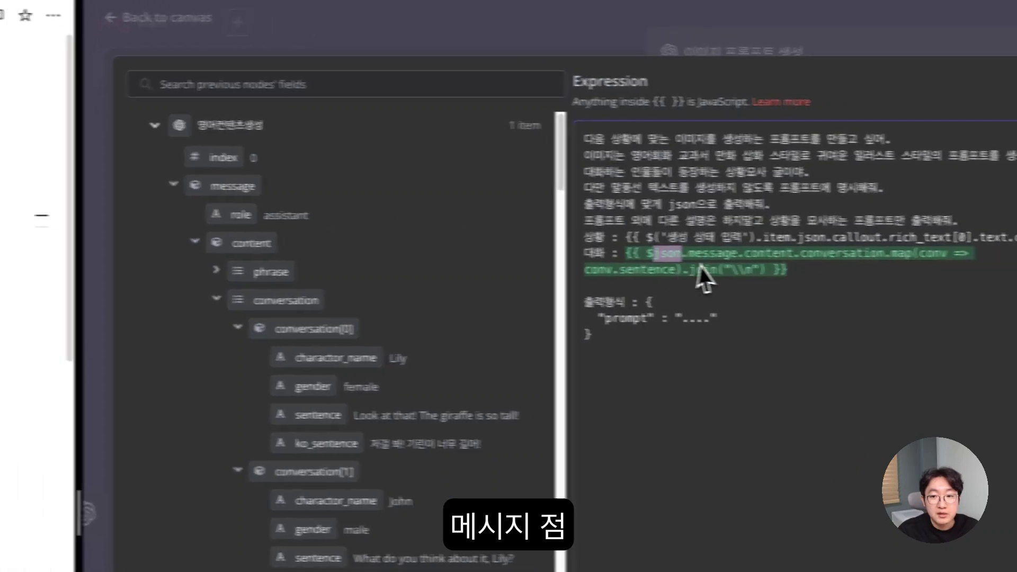
click(766, 254)
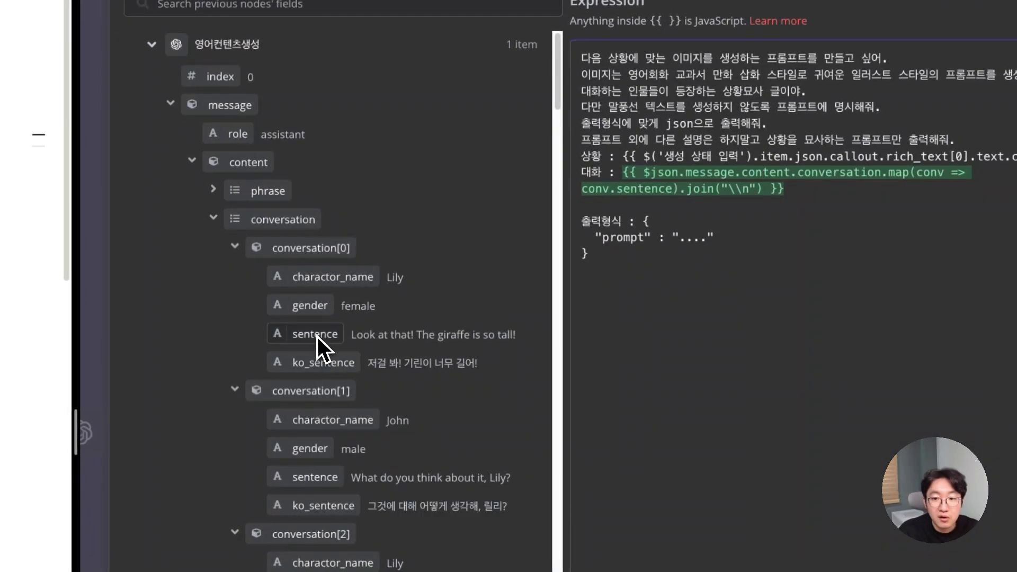
double_click(644, 190)
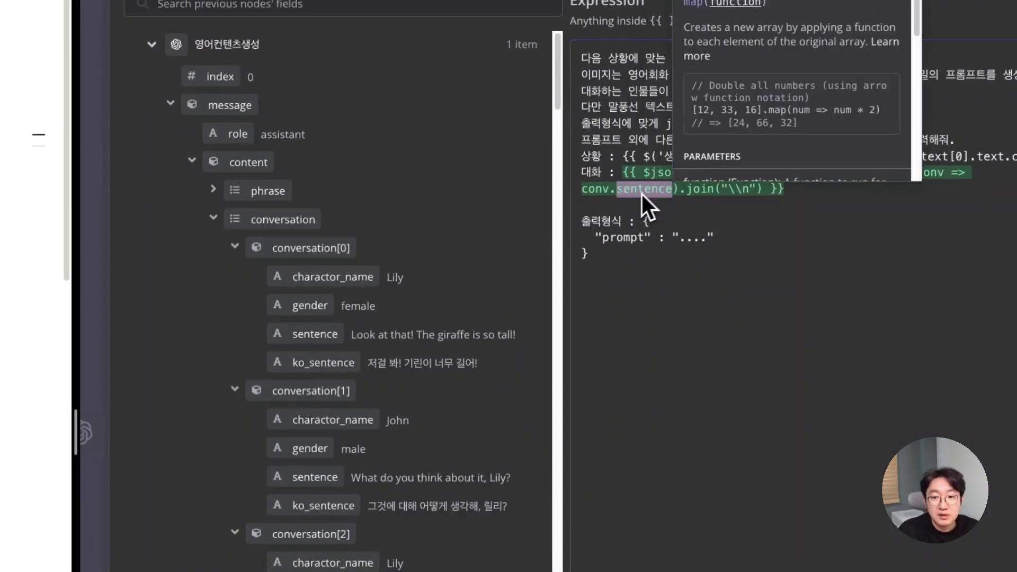
click(677, 193)
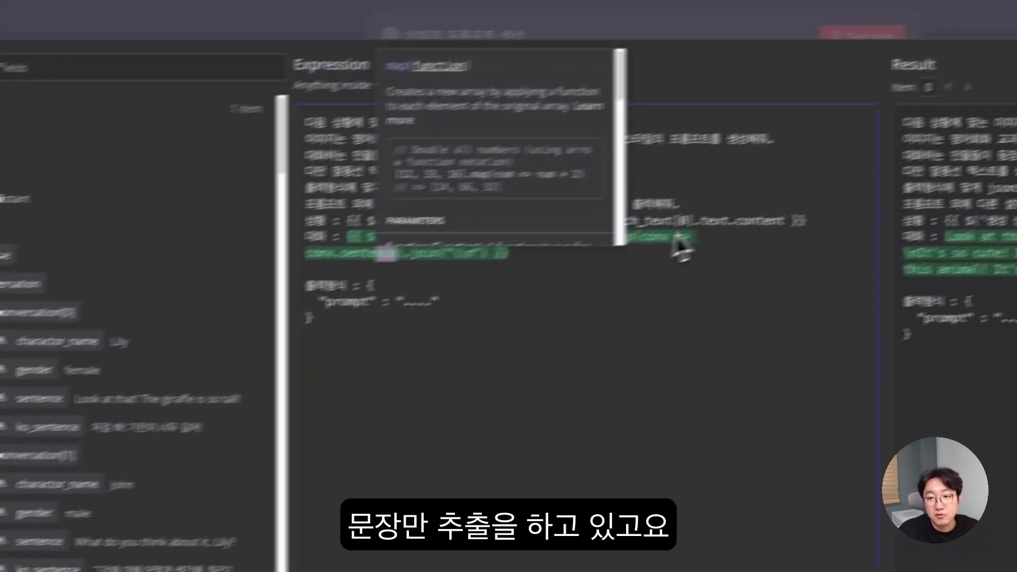
drag(532, 253, 336, 274)
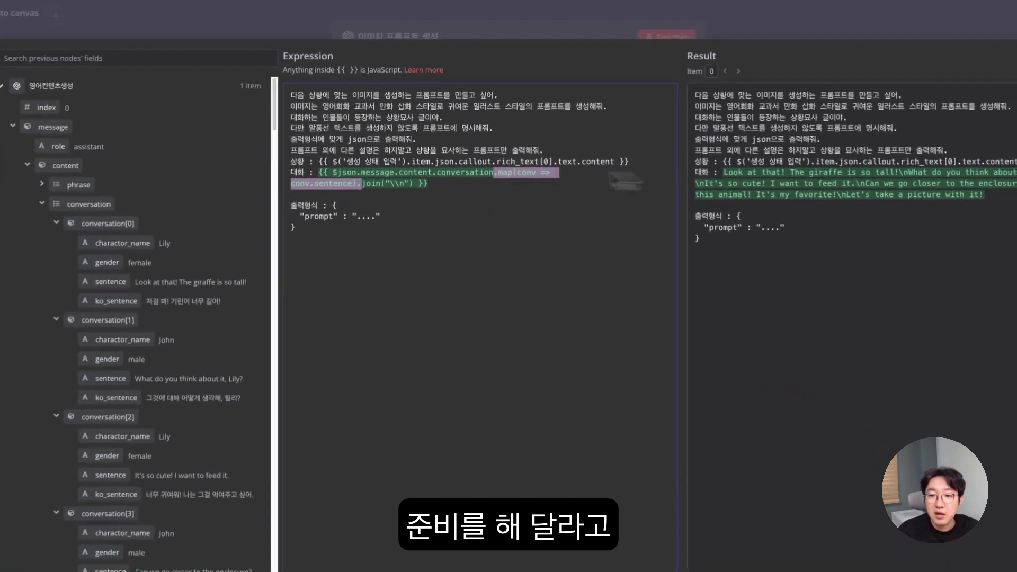
click(381, 182)
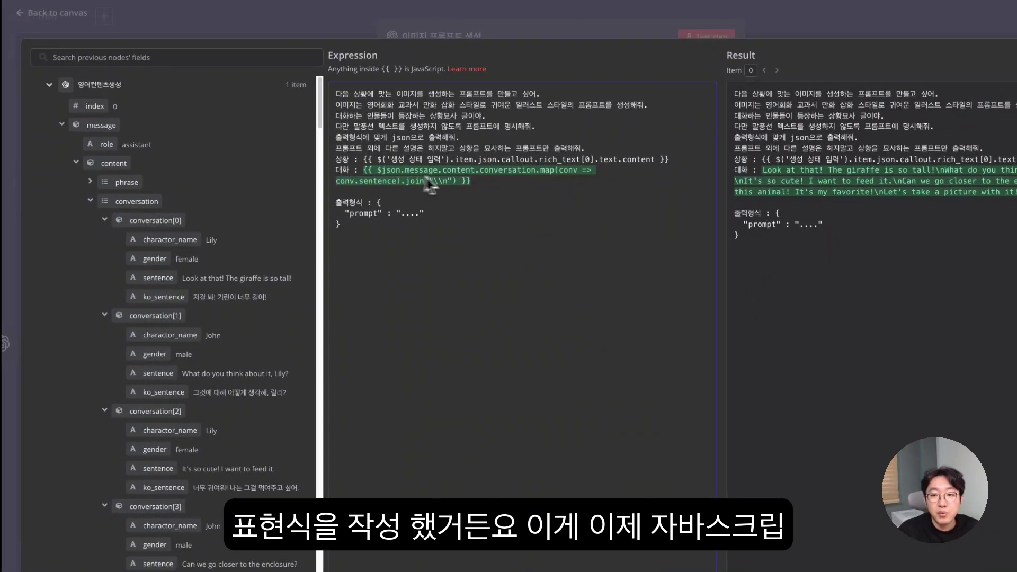
drag(473, 182, 364, 171)
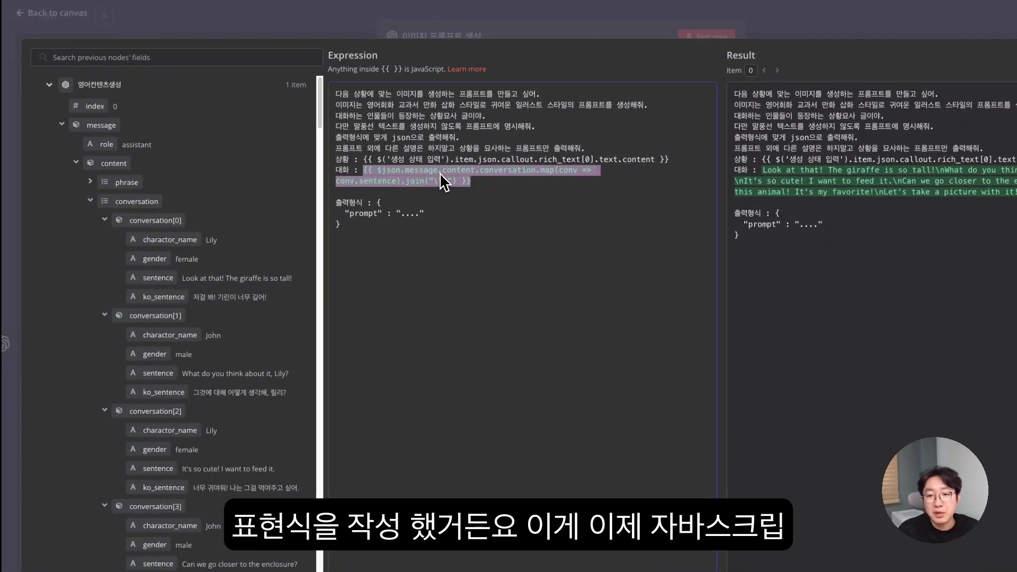
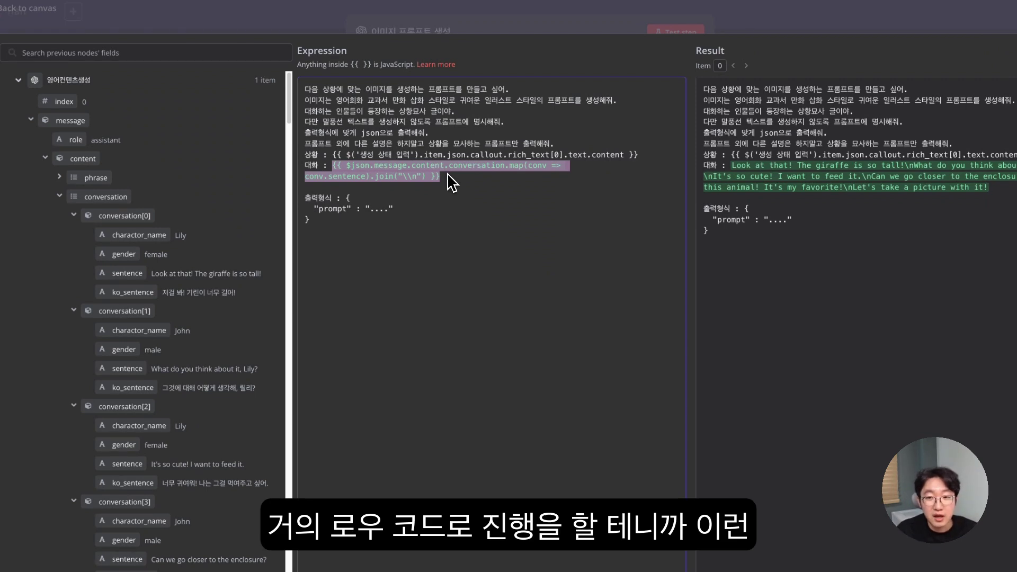
- Confirm the 대화 preview shows all six dialogue sentences joined by line breaks, then close the editor
click(348, 168)
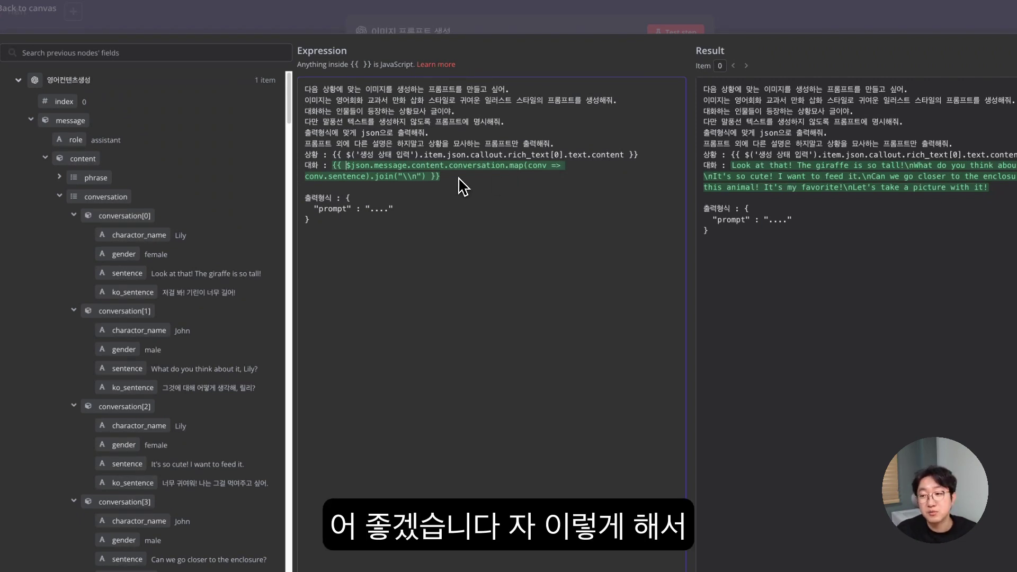
drag(733, 166, 851, 174)
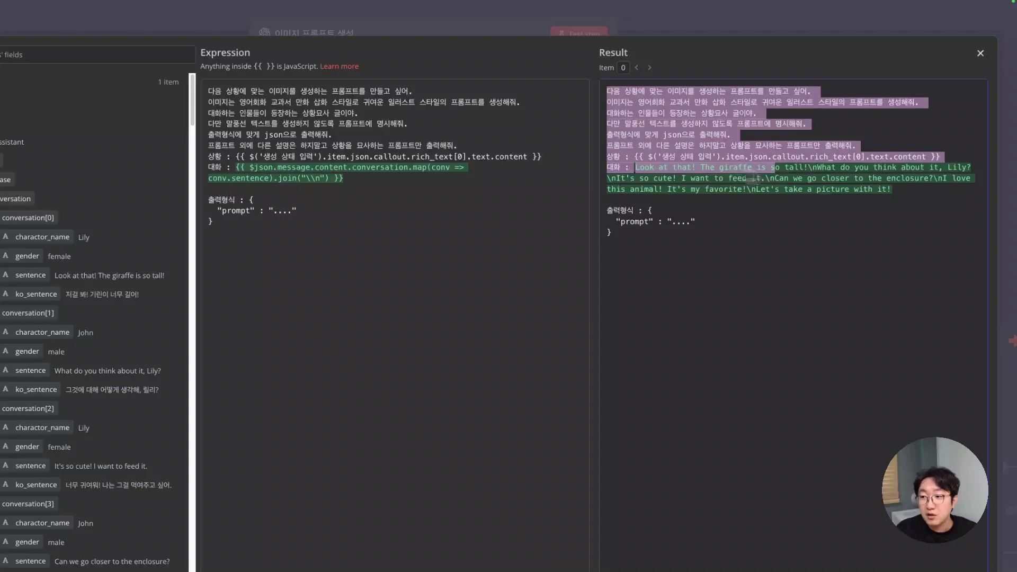
click(843, 186)
drag(636, 168, 886, 197)
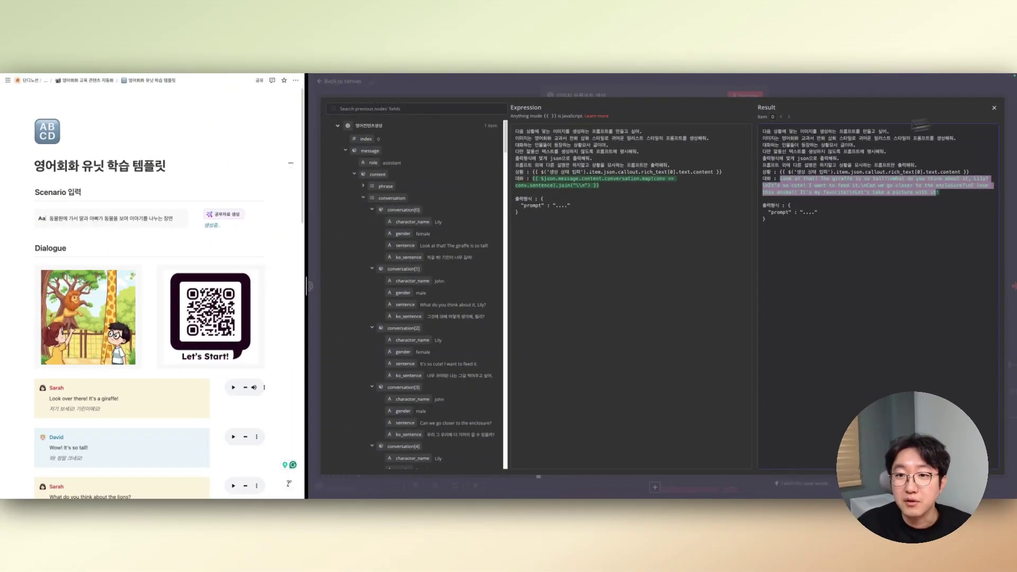
click(660, 153)
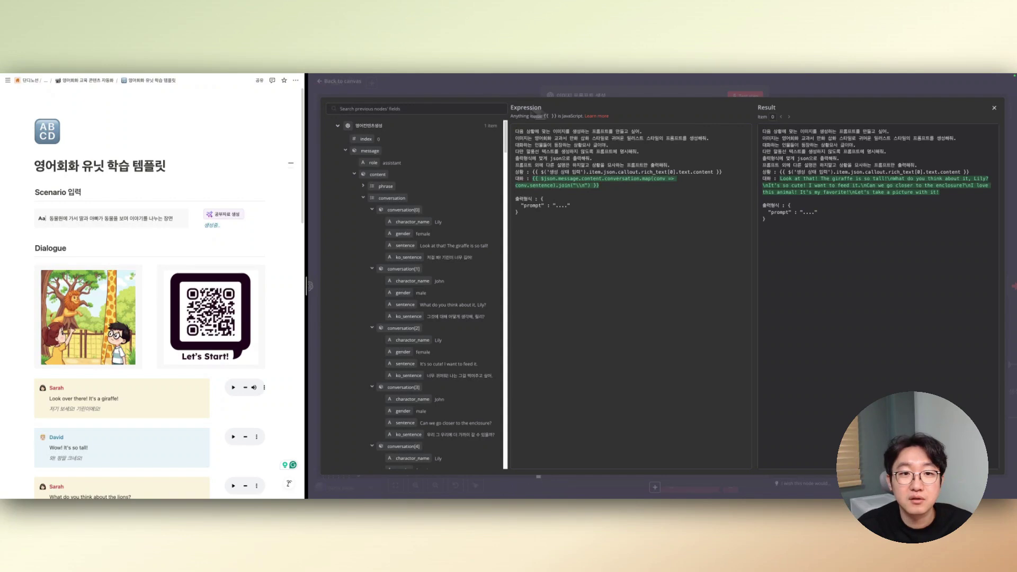
key(Escape)
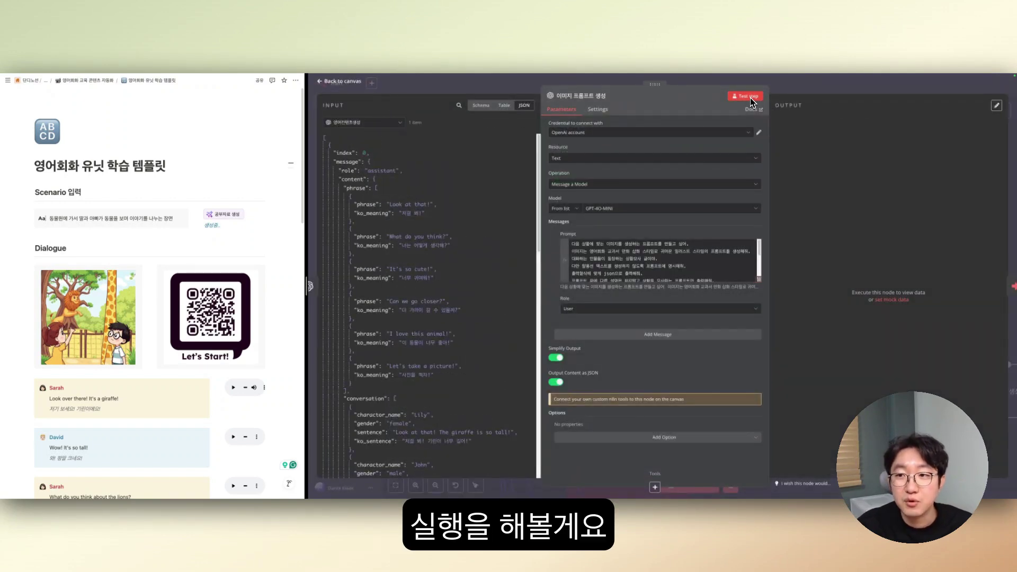
- Test the 이미지 프롬프트 생성 node and read its English zoo illustration prompt and Korean translation
click(751, 98)
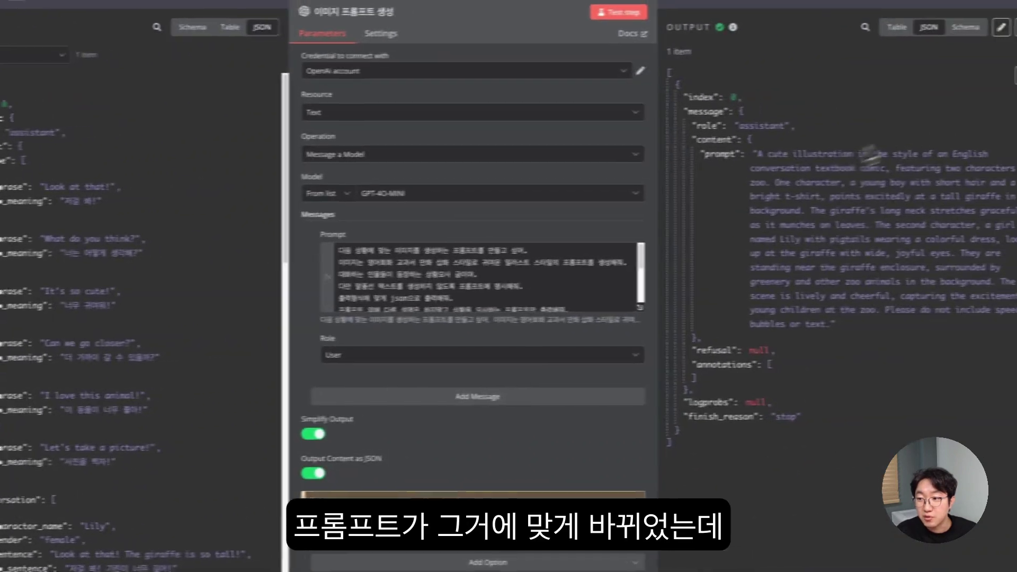
drag(721, 157, 795, 336)
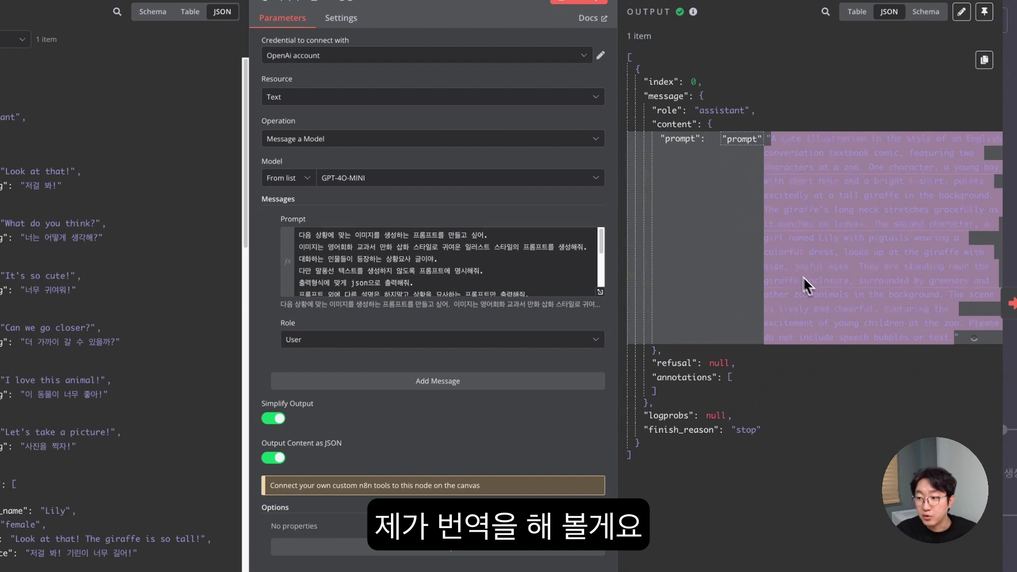
drag(600, 262, 517, 258)
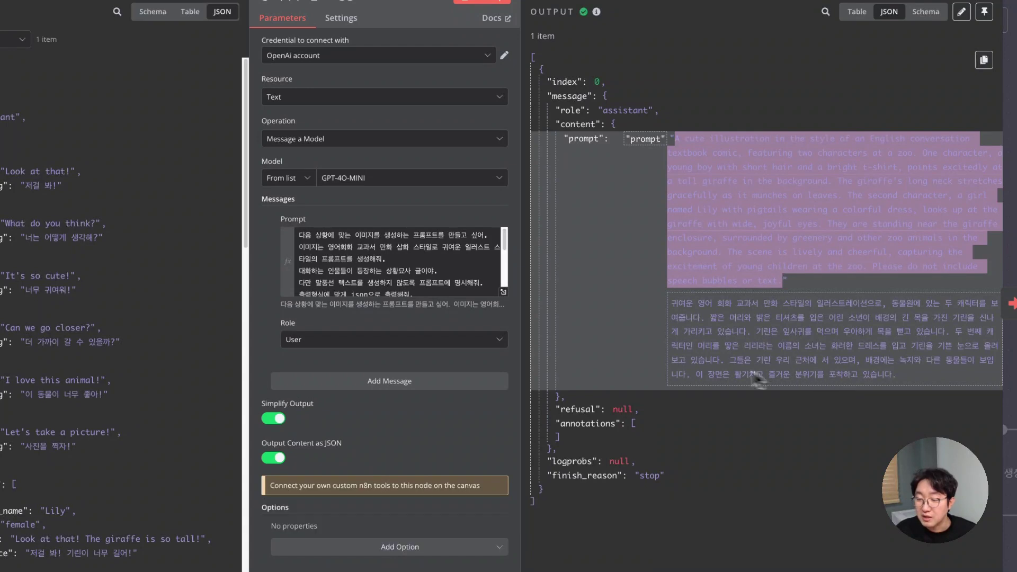
click(676, 312)
drag(675, 306, 894, 371)
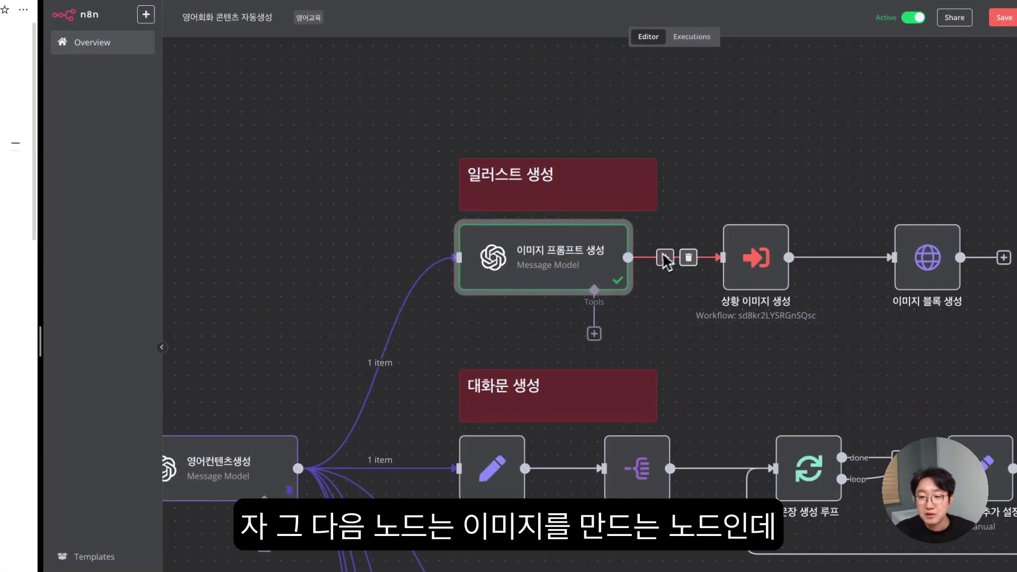
- Look at the existing 상황 이미지 생성 node's settings, then return to the canvas
scroll(761, 267, right, 4)
mouse_move(660, 260)
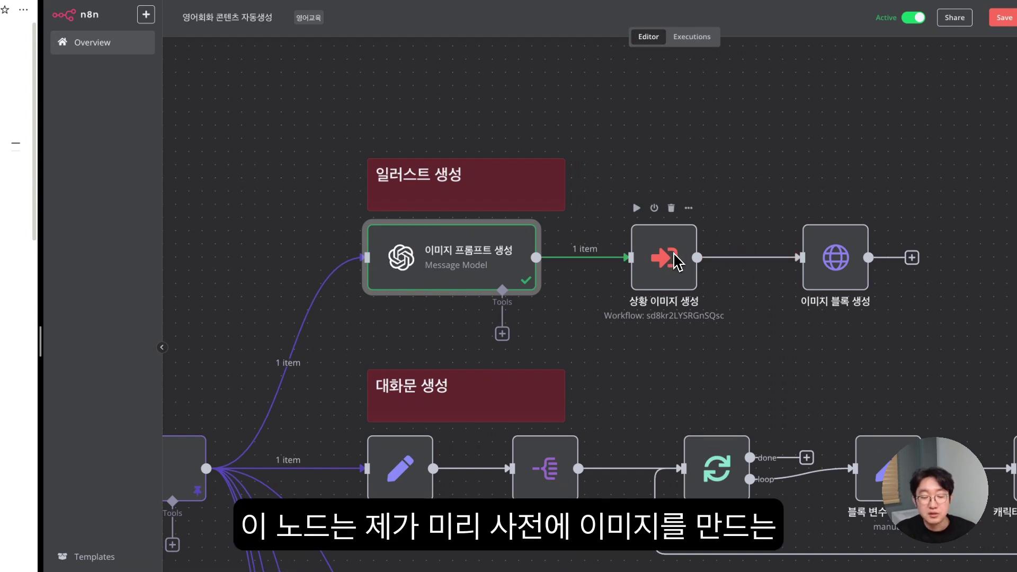
click(676, 261)
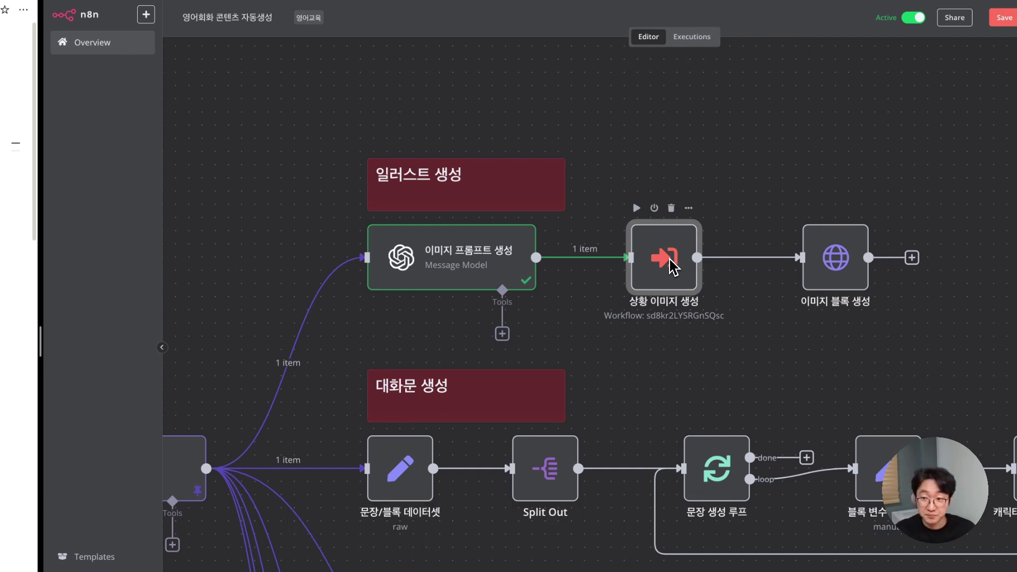
double_click(670, 262)
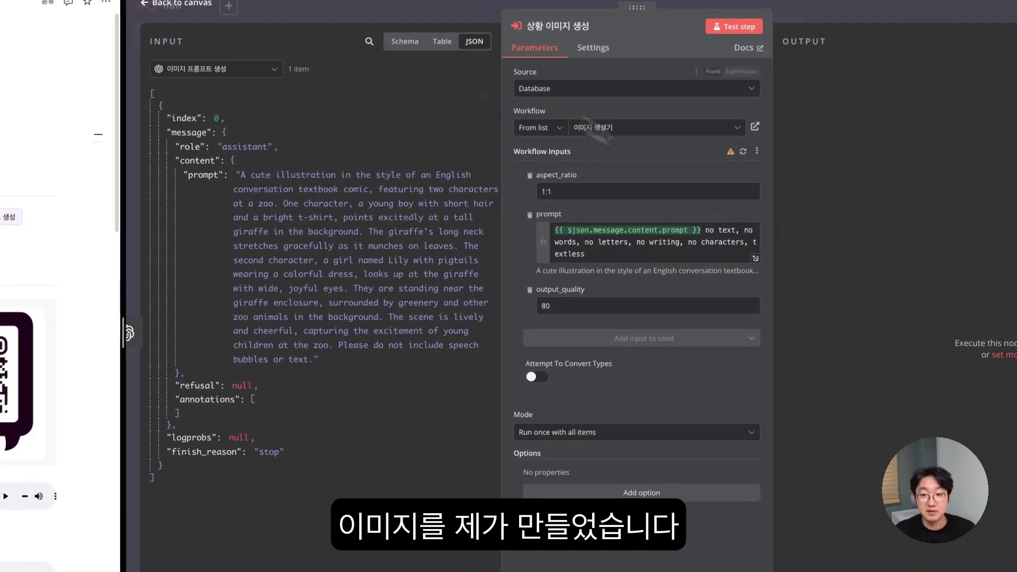
click(345, 12)
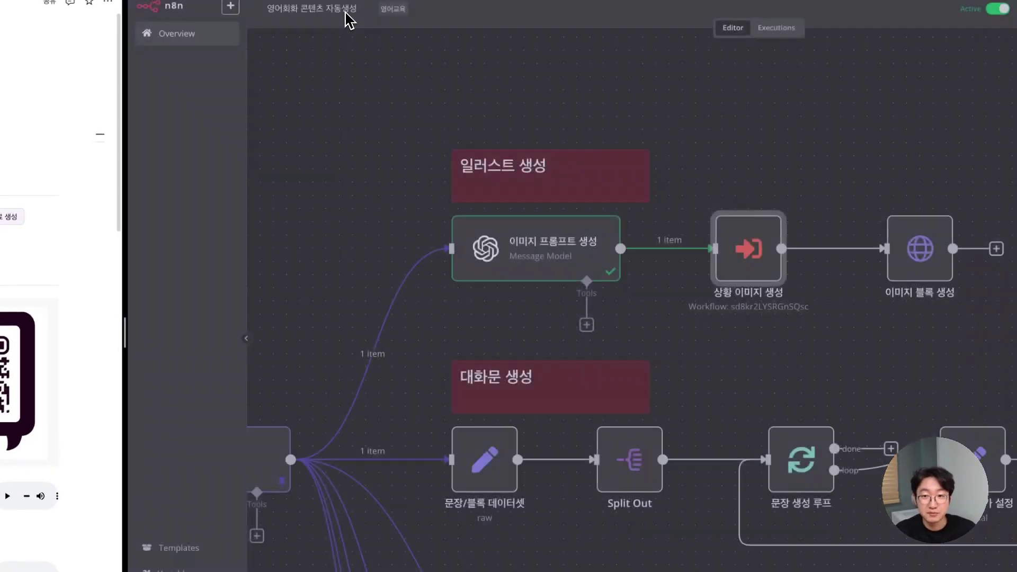
- Attach a new step after 이미지 프롬프트 생성, search 'dall' and choose OpenAI
mouse_move(635, 250)
drag(622, 249, 739, 164)
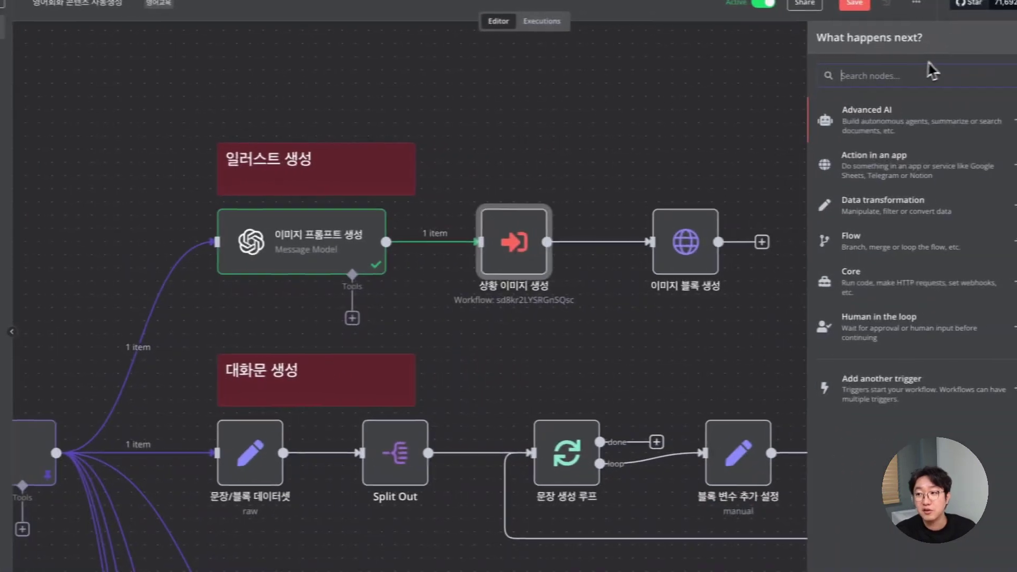
text(ope)
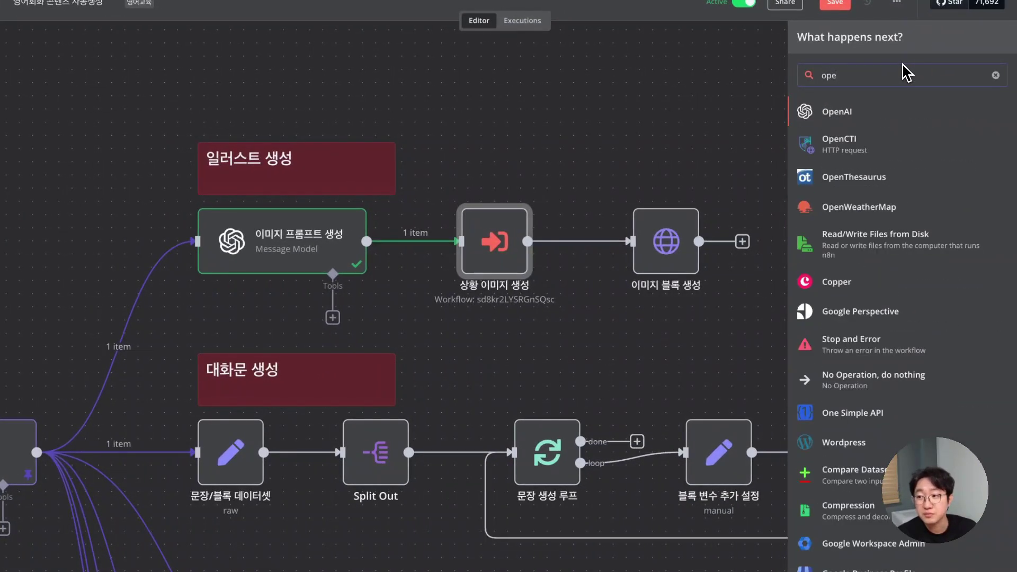
key(BackSpace)
key(BackSpace)
key(BackSpace)
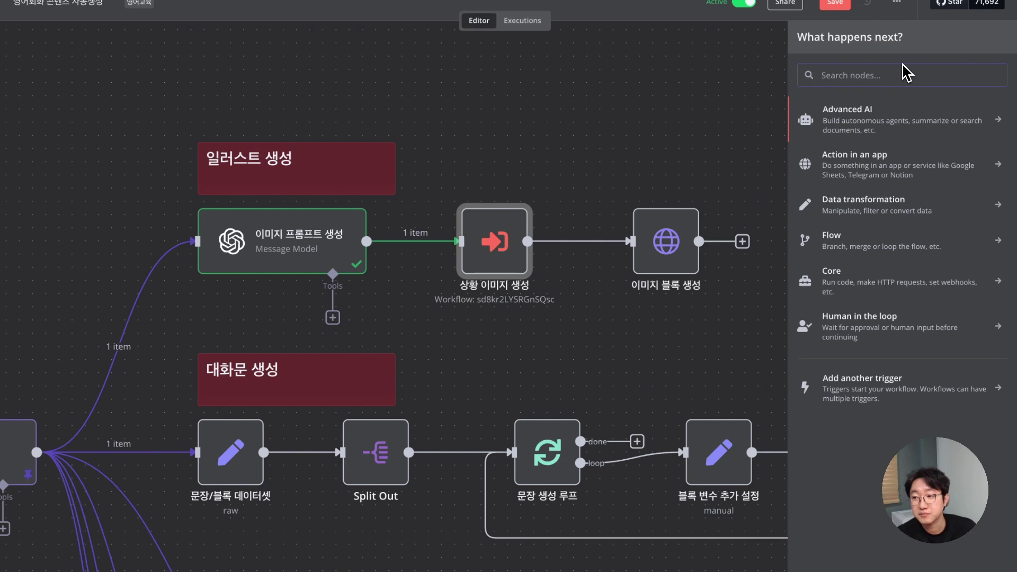
text(dall)
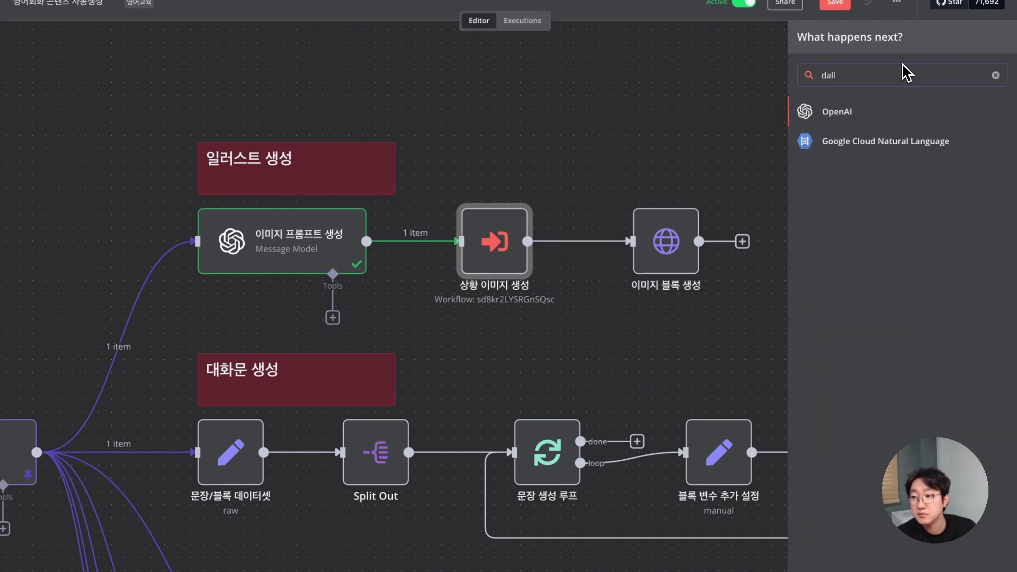
click(840, 114)
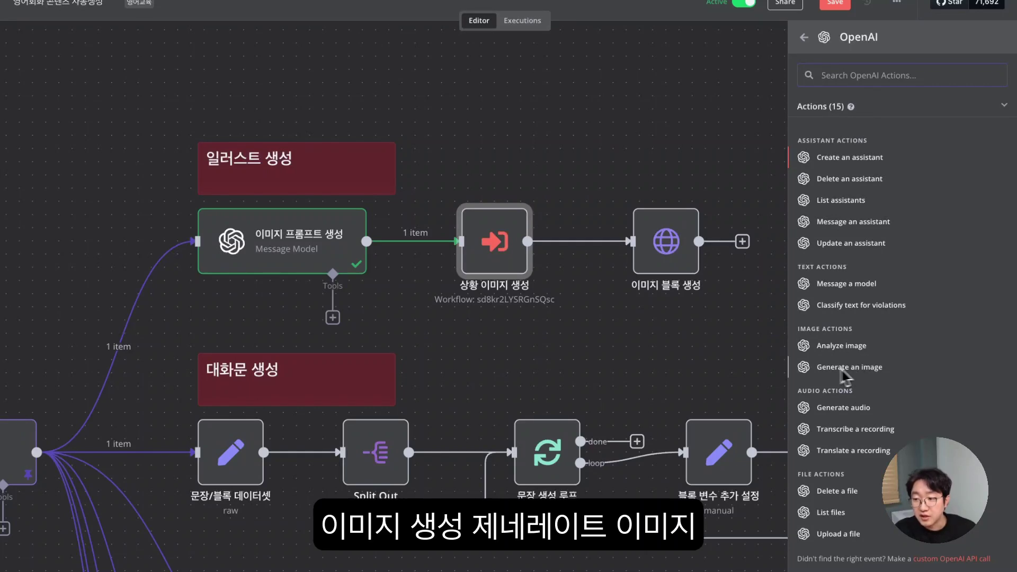
- Add an OpenAI Generate an Image step using the input 'prompt' key with Natural style
click(855, 370)
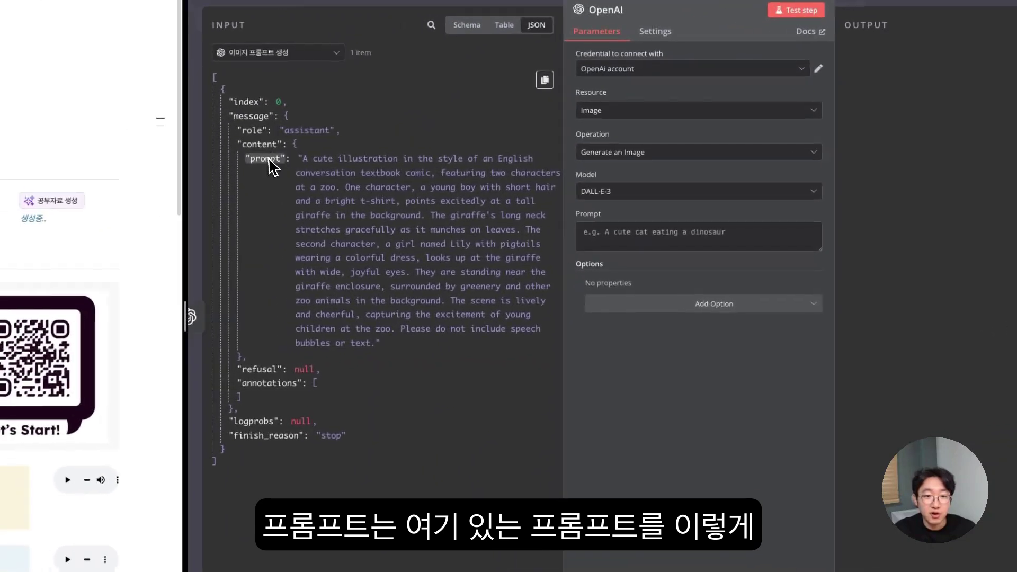
drag(111, 179, 116, 170)
drag(279, 148, 614, 230)
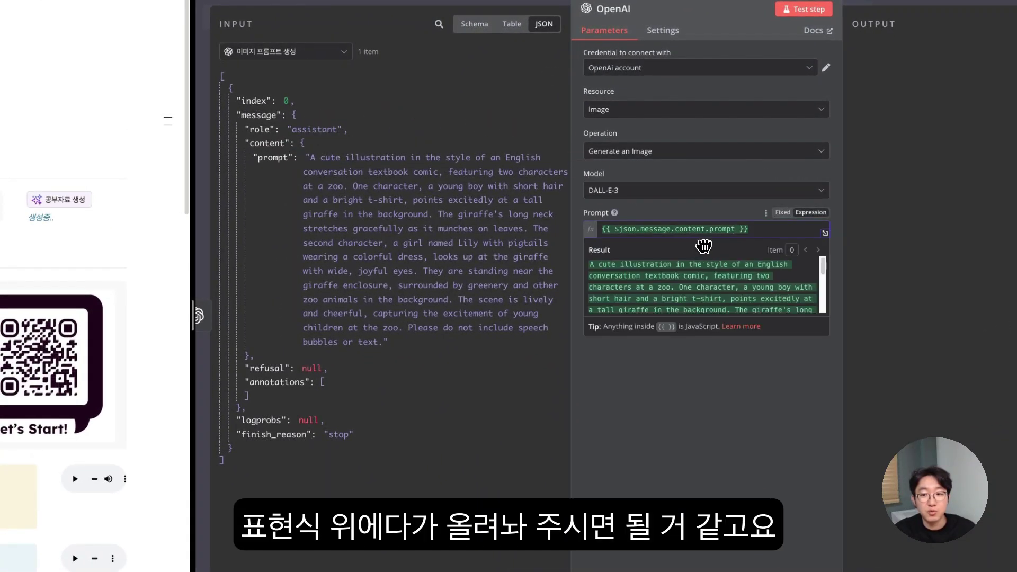
click(738, 384)
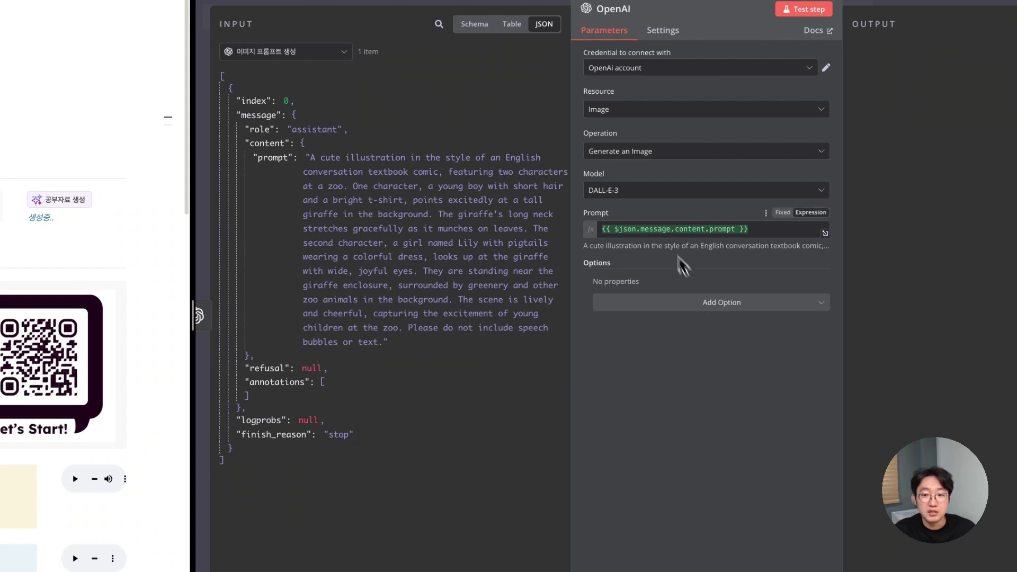
click(695, 312)
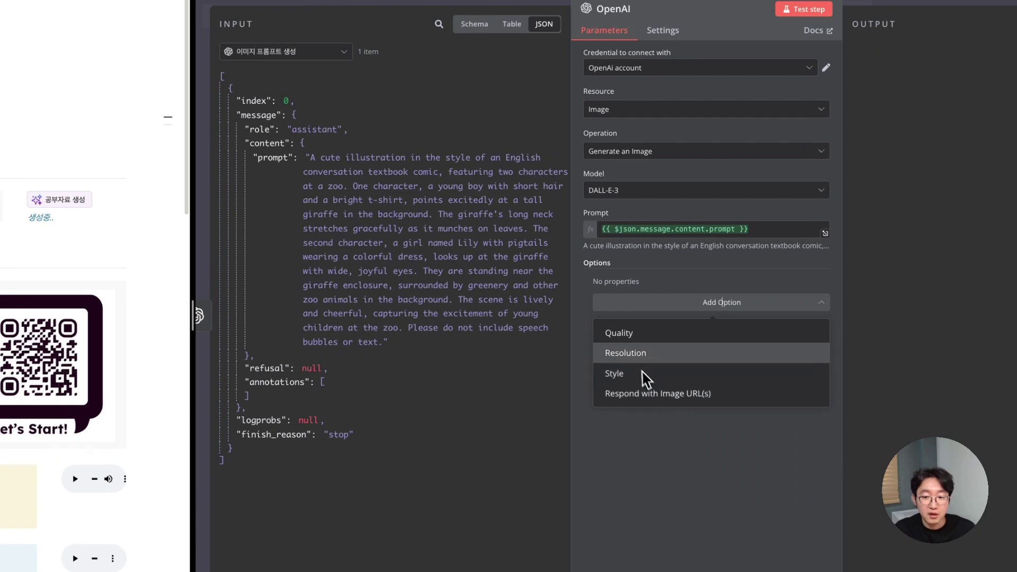
click(633, 373)
click(644, 305)
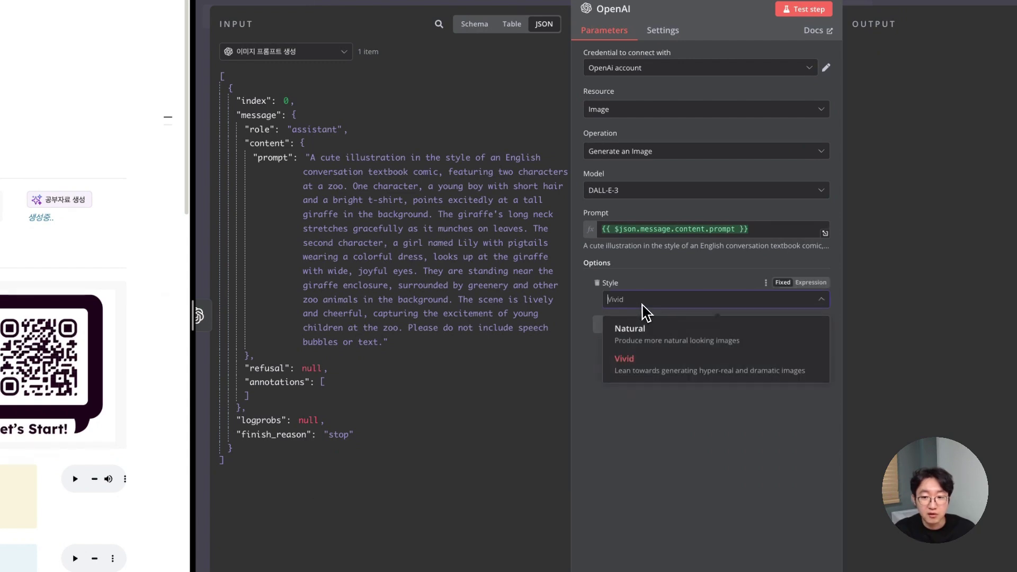
click(650, 336)
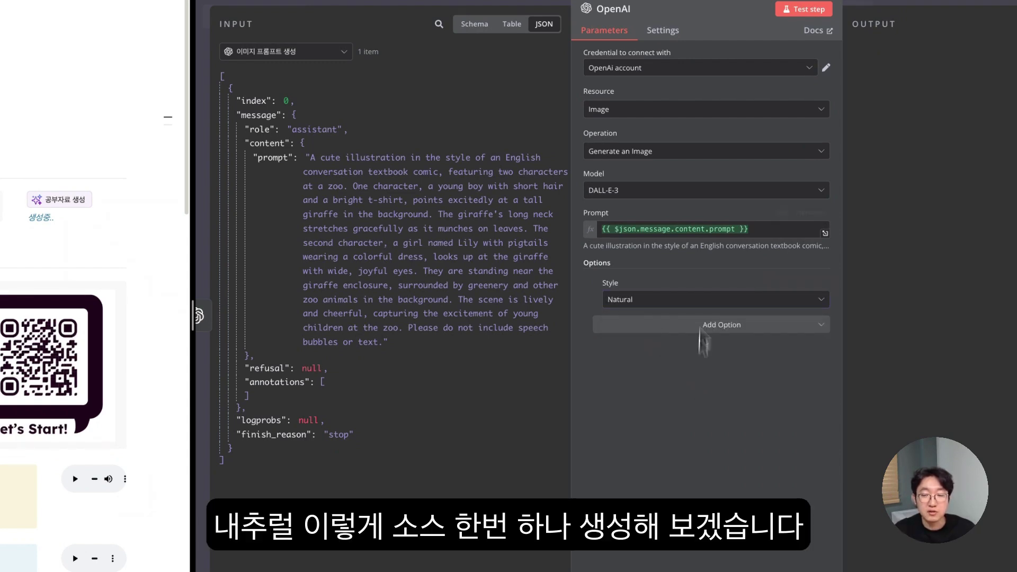
- Test the image step, view the 1.56 MB PNG zoo illustration, and close the step
click(485, 32)
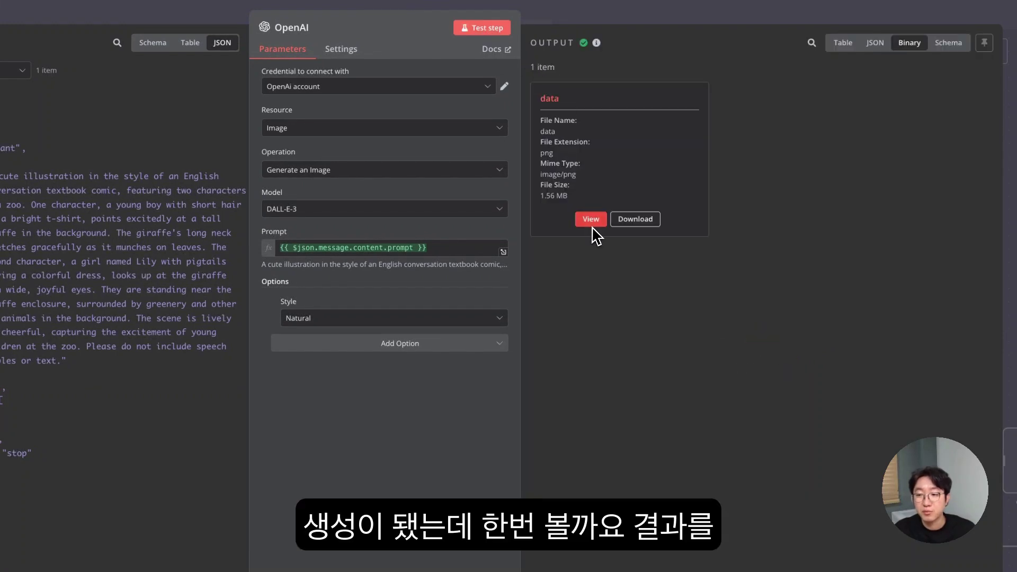
click(592, 222)
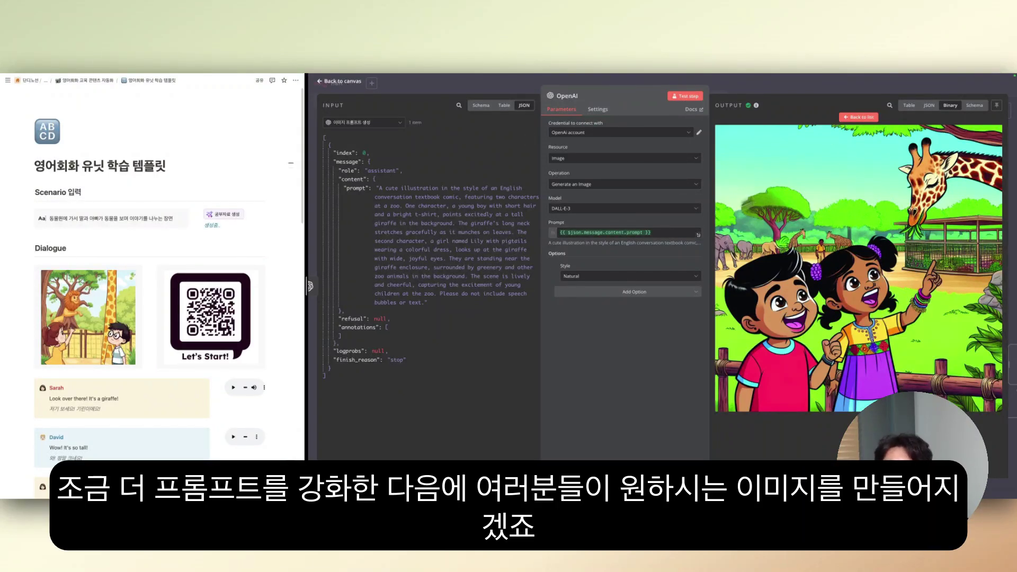
click(849, 118)
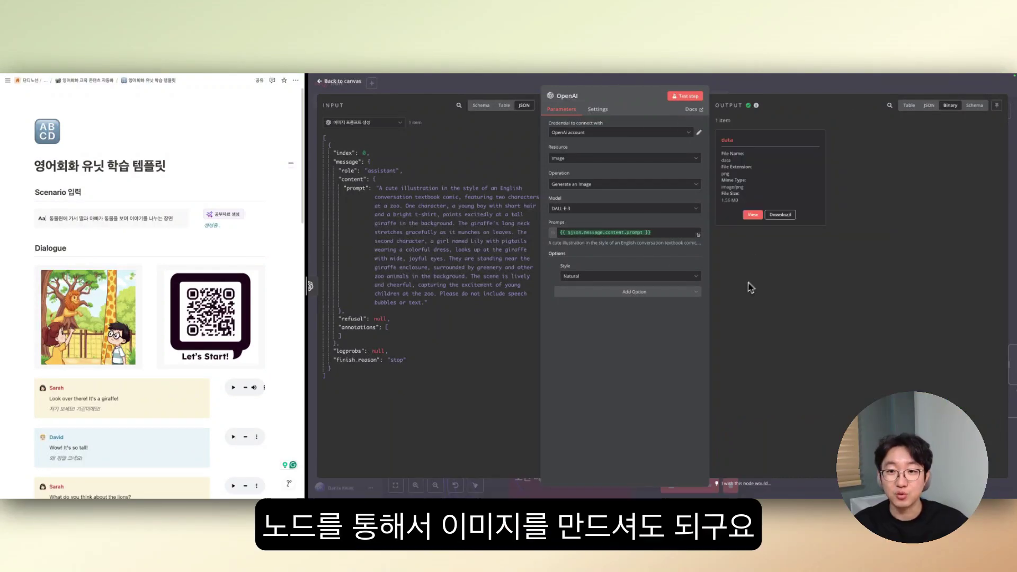
click(502, 89)
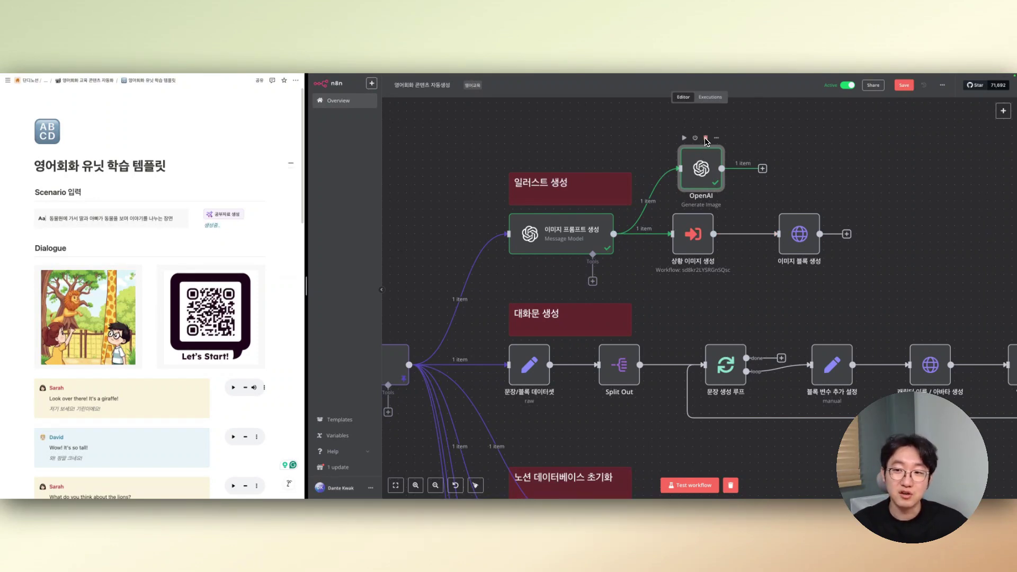
- Delete the trial OpenAI image step and reopen the 상황 이미지 생성 node's settings
click(706, 138)
double_click(694, 234)
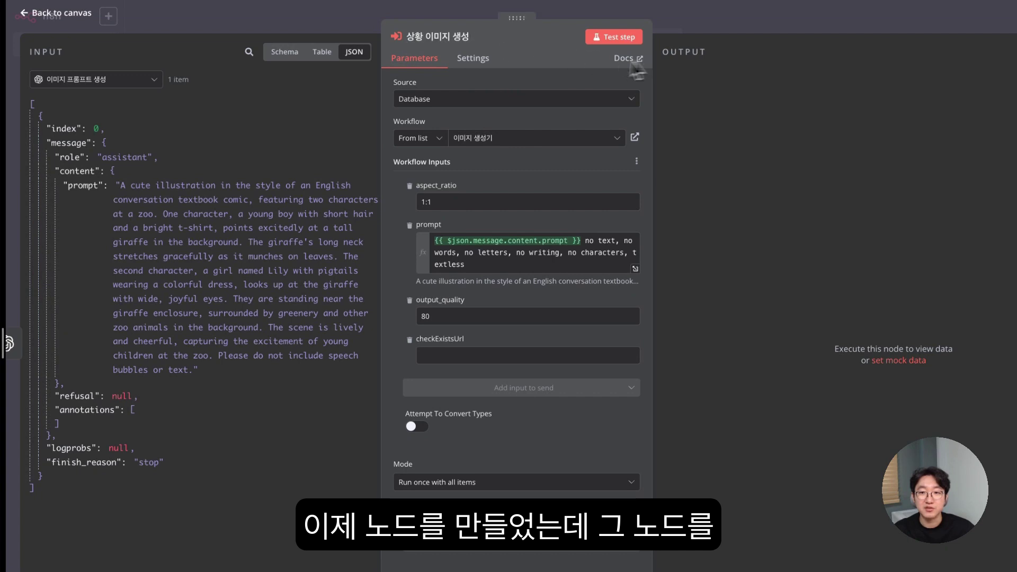
key(Escape)
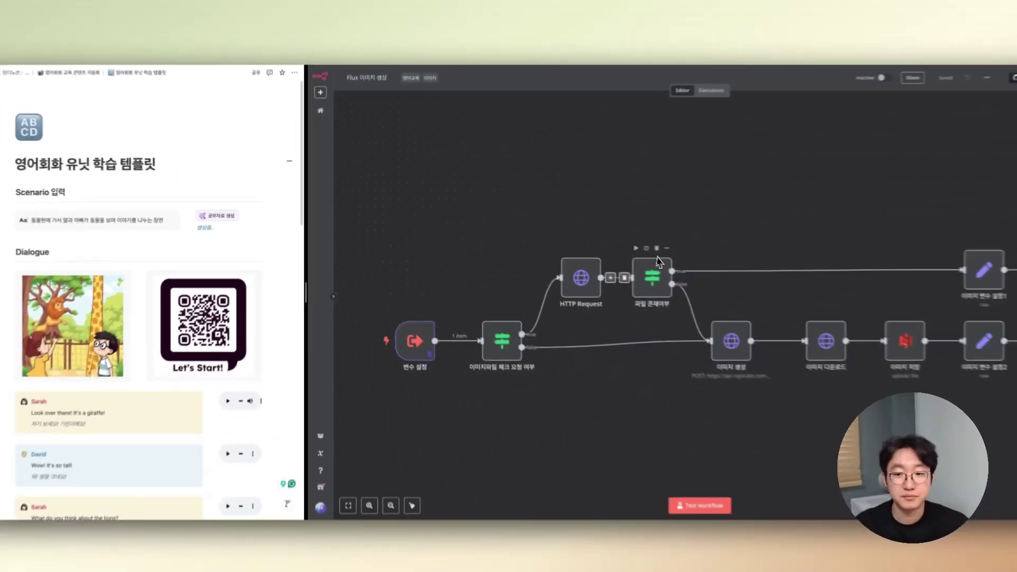
- Review the Flux 이미지 생성 sub-workflow's nodes, including its 이미지 생성 request, then return to the main workflow
scroll(588, 273, down, 1)
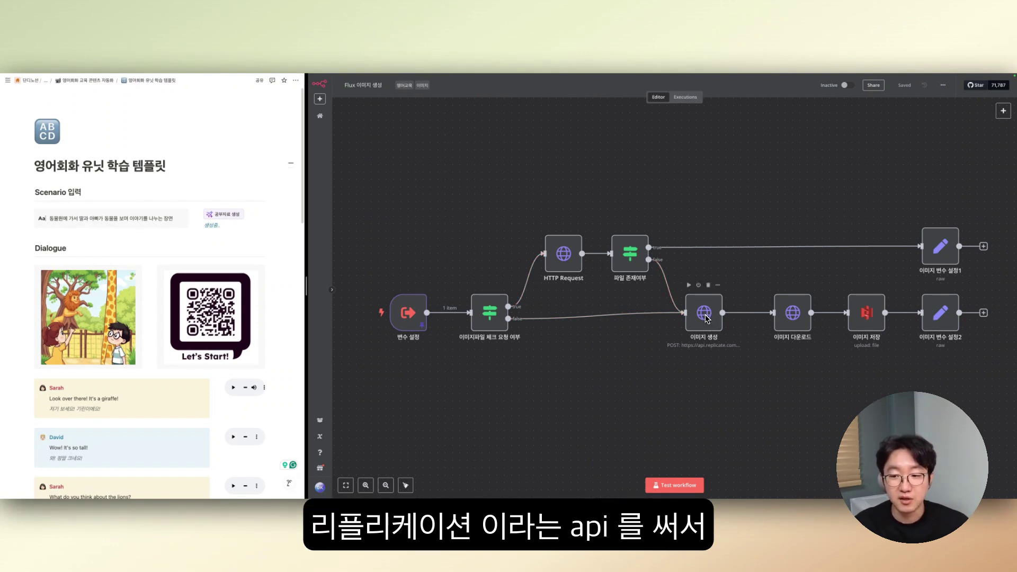
double_click(705, 315)
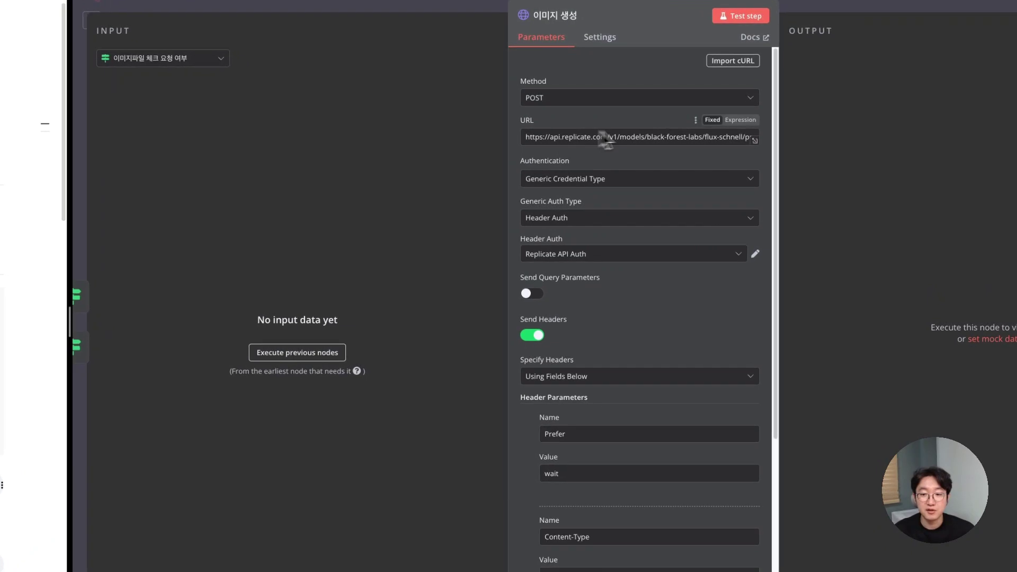
click(389, 7)
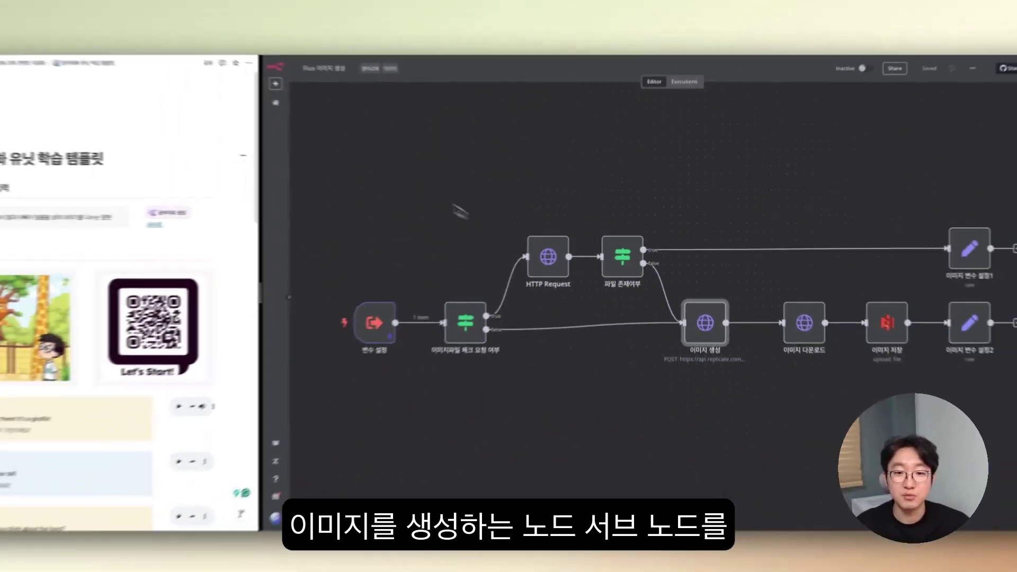
scroll(429, 166, right, 1)
drag(398, 154, 980, 419)
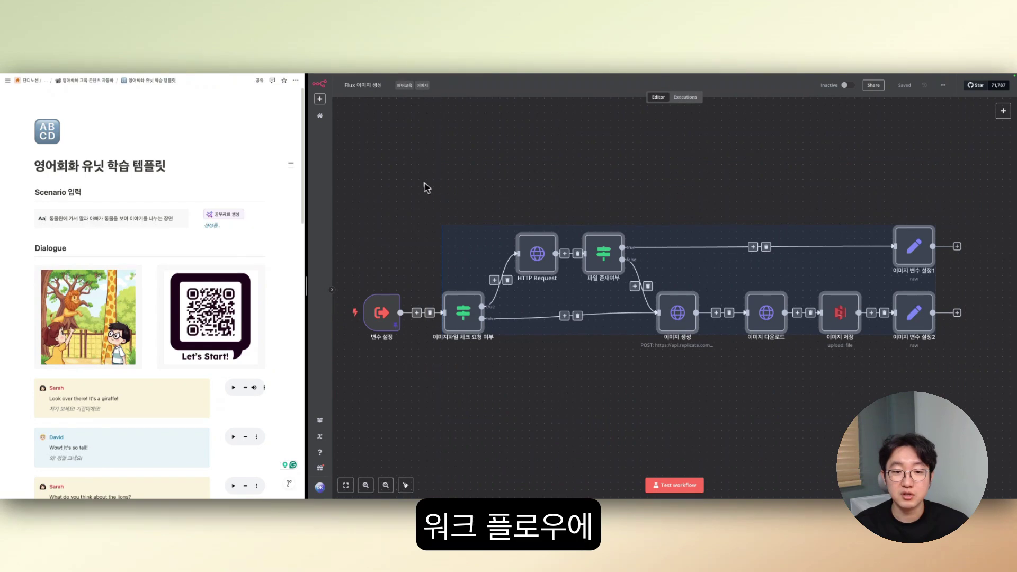
drag(365, 184, 1012, 385)
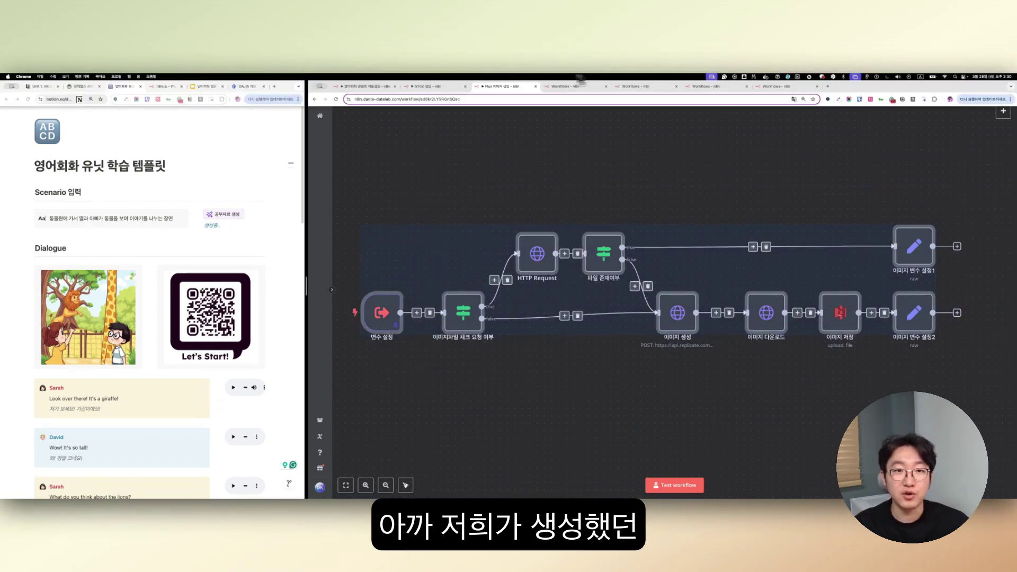
click(580, 85)
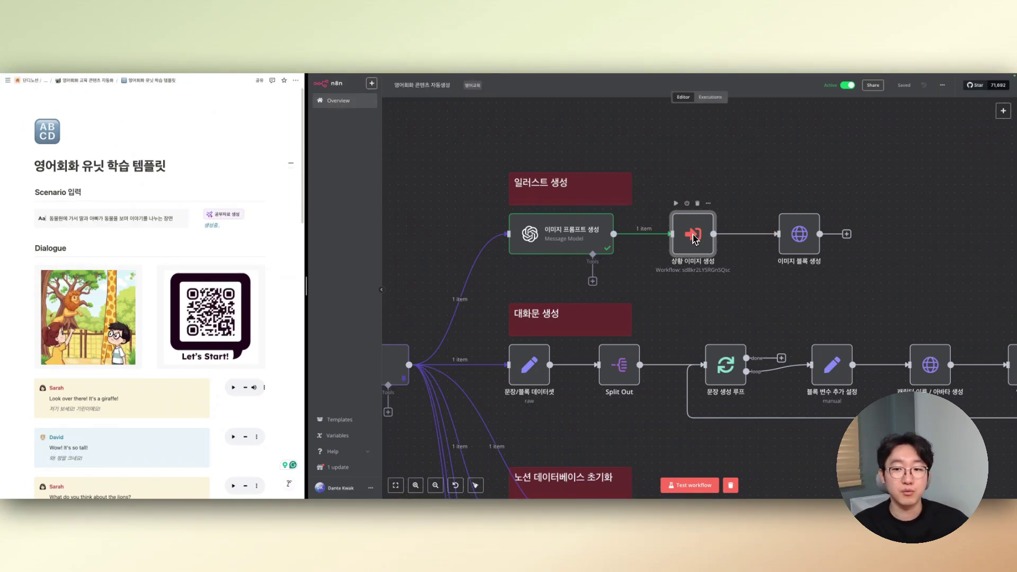
- Run only the 상황 이미지 생성 step and check its image_path and image_url output values
scroll(694, 239, down, 5)
scroll(688, 350, down, 5)
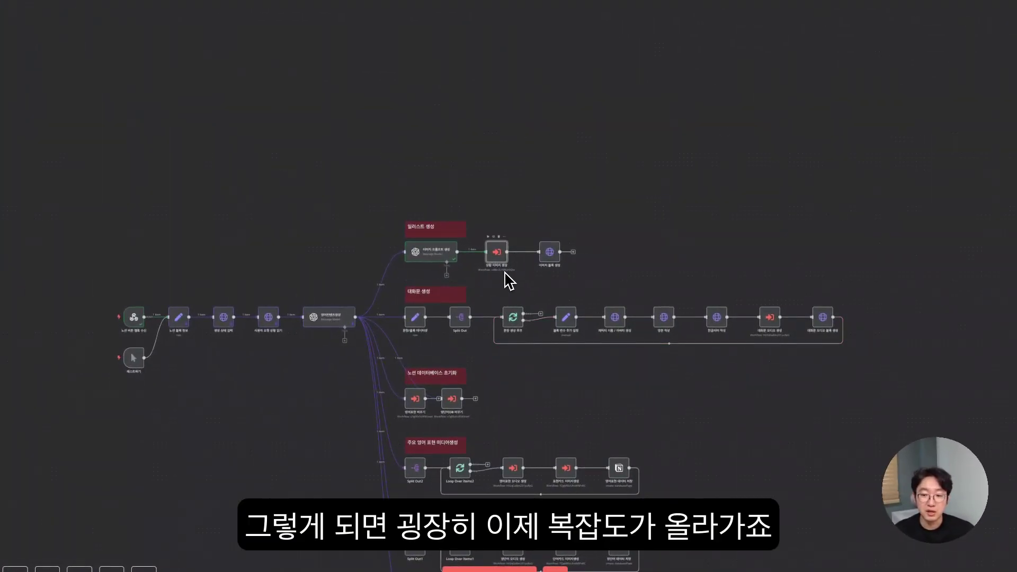
scroll(509, 281, up, 8)
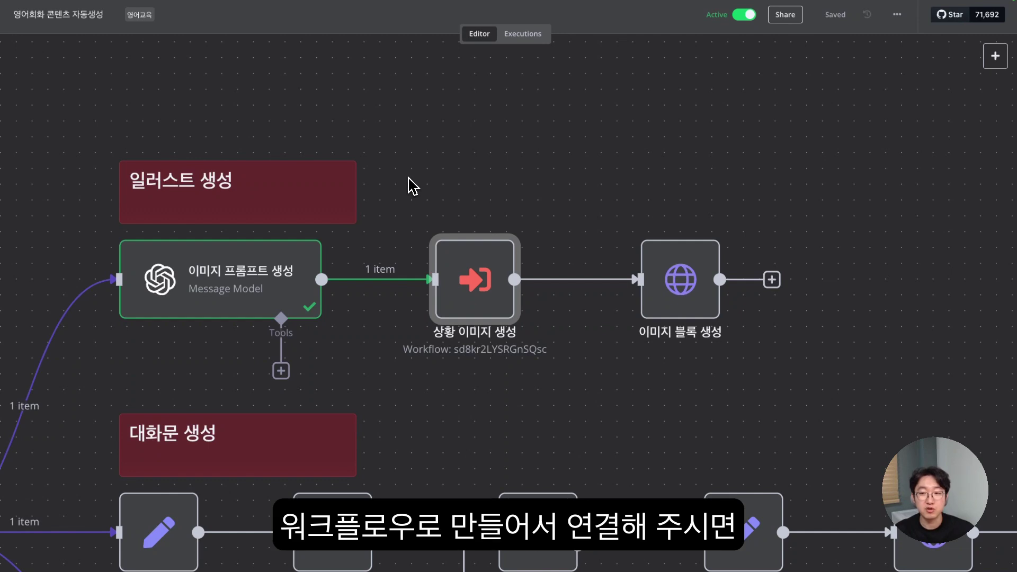
mouse_move(476, 286)
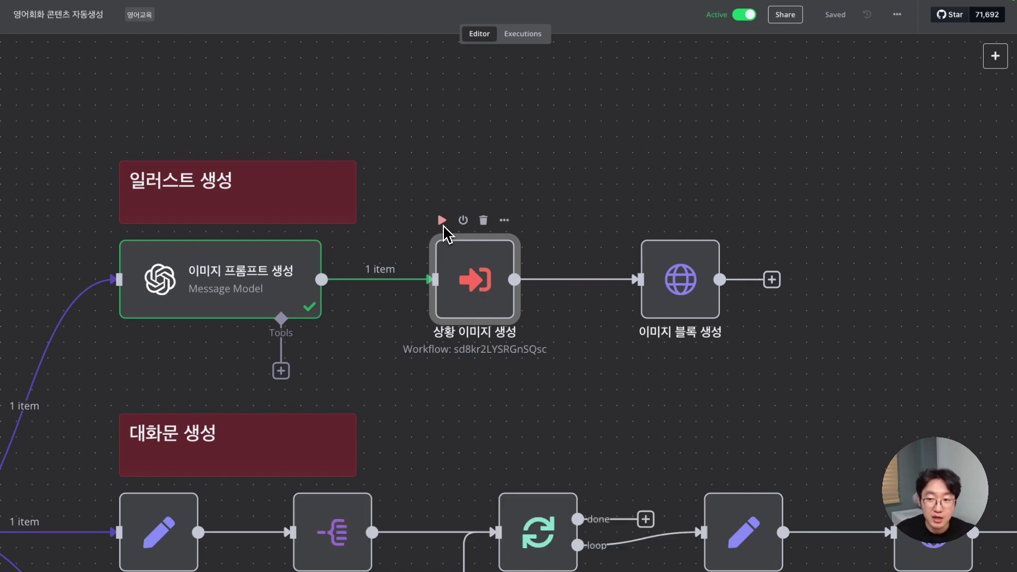
click(443, 223)
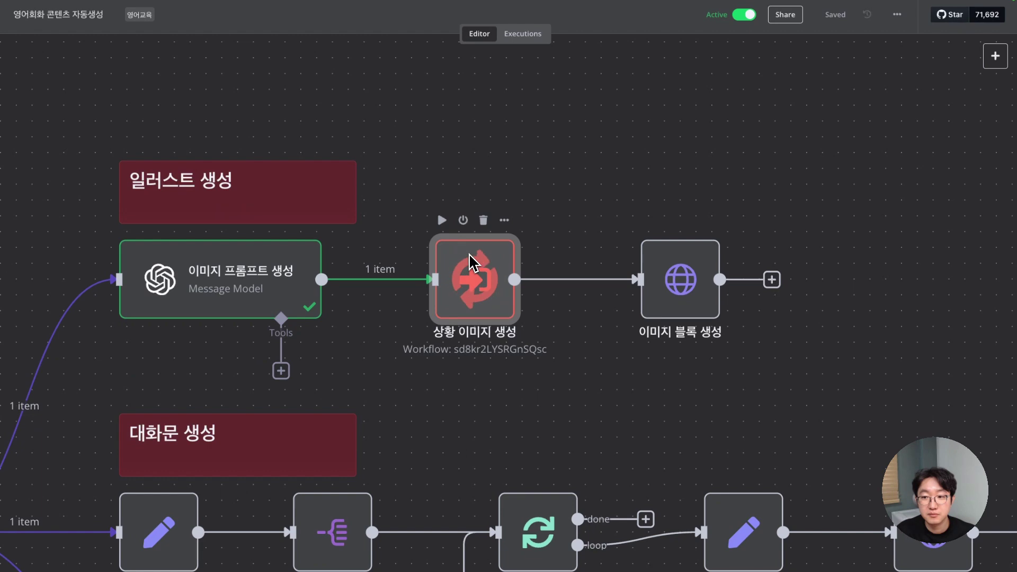
double_click(475, 289)
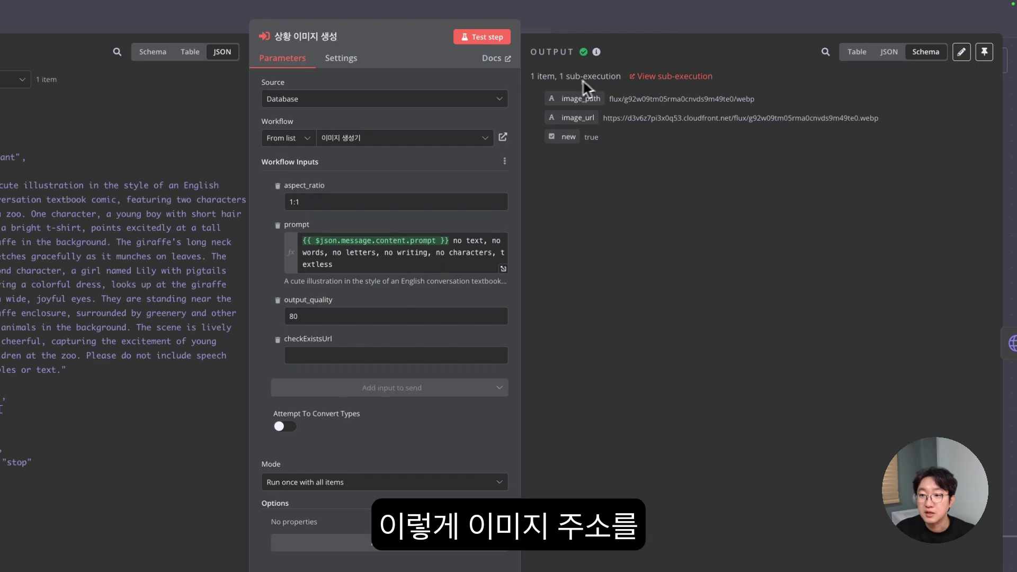
drag(611, 100, 755, 102)
click(606, 120)
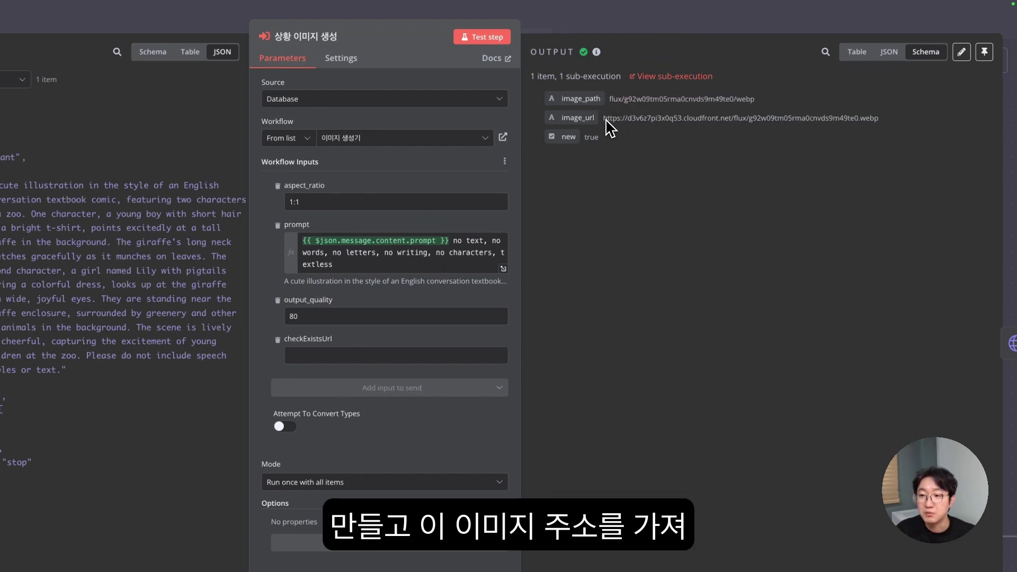
drag(604, 118, 925, 128)
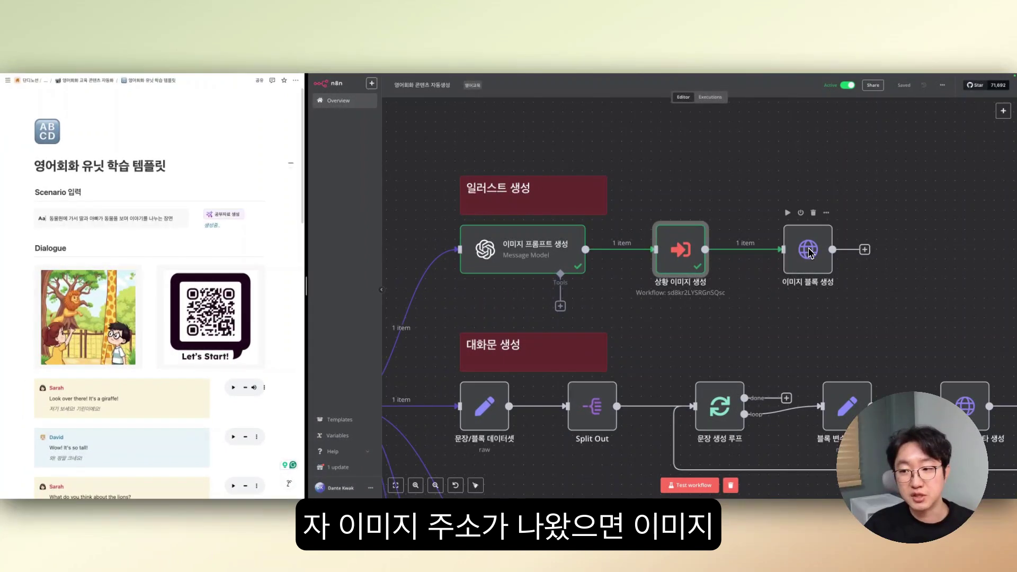
- Open 이미지 블록 생성 and inspect its block URL expression and result
double_click(785, 255)
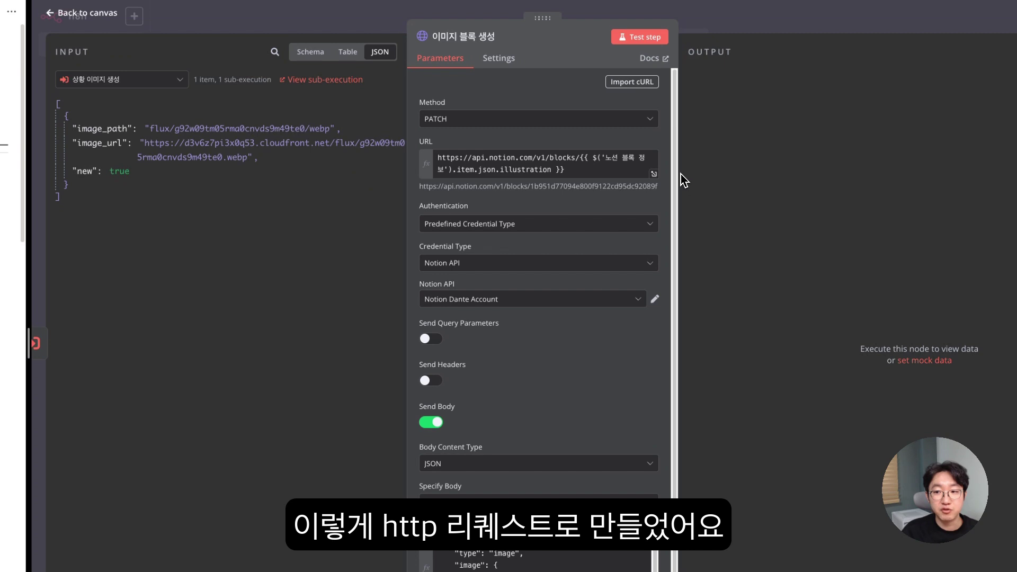
drag(683, 180, 797, 180)
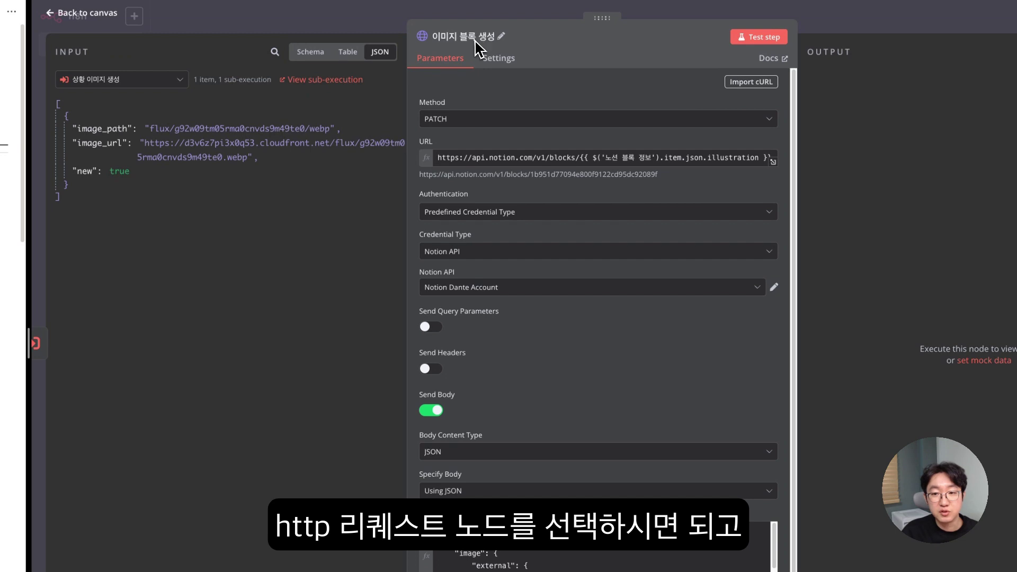
click(581, 159)
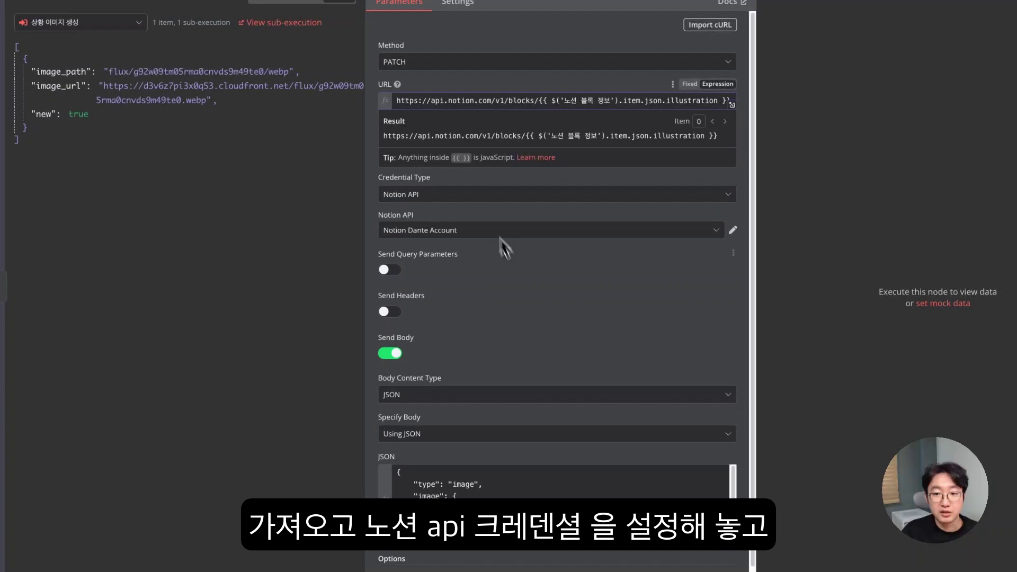
click(515, 275)
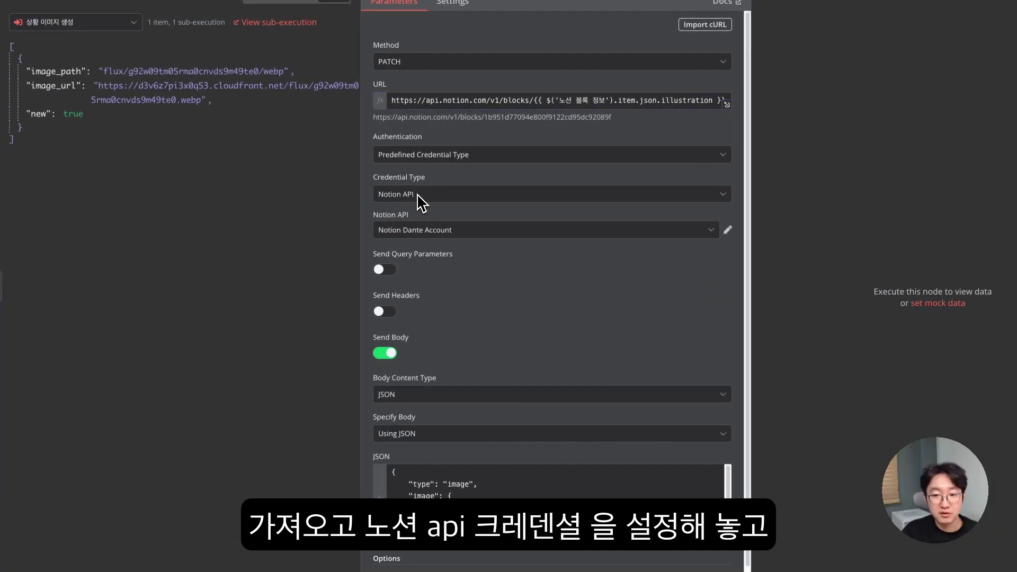
scroll(517, 277, down, 2)
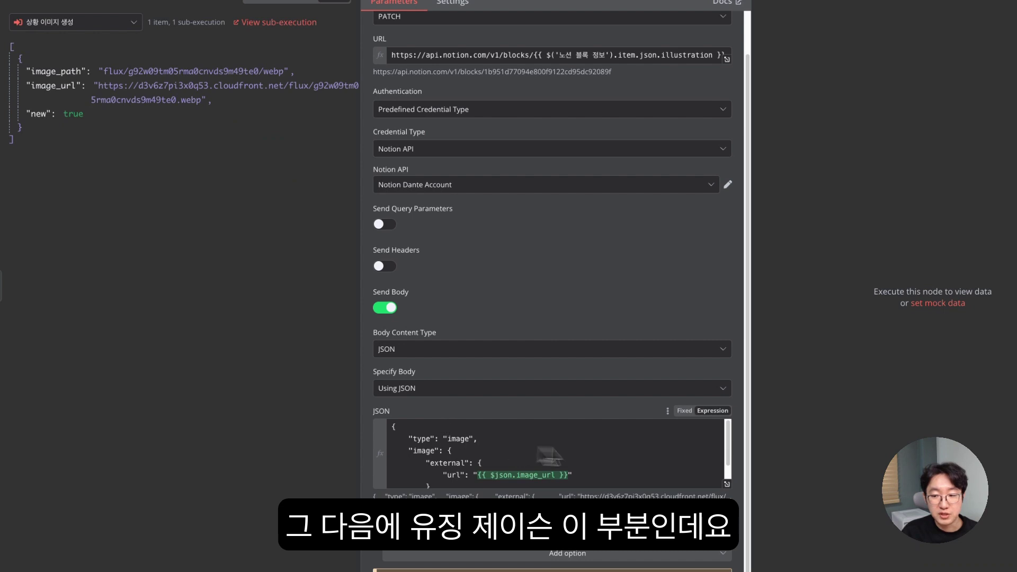
- In the full JSON body editor, insert image_url as the image's external url value
click(726, 485)
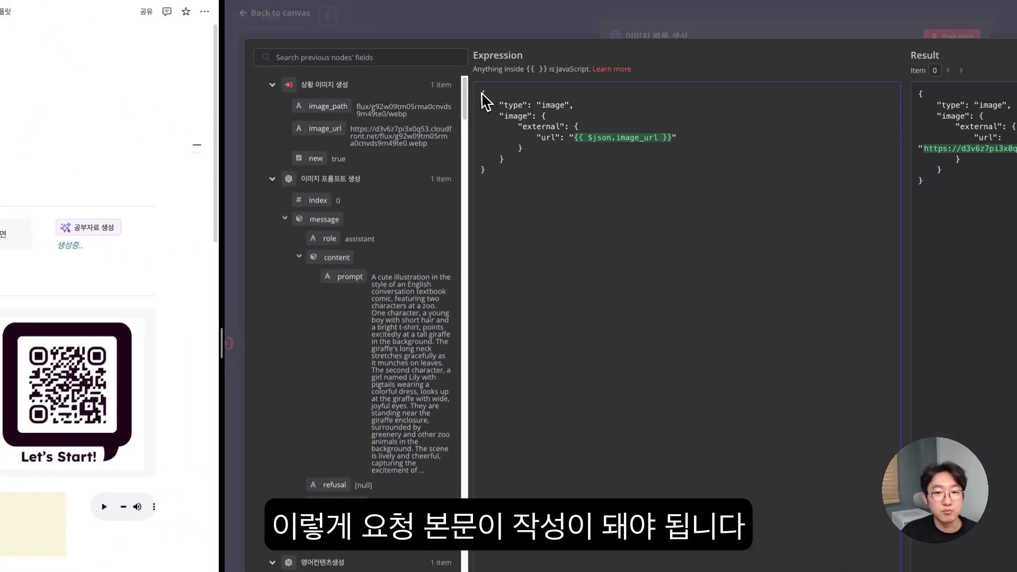
drag(483, 96, 569, 222)
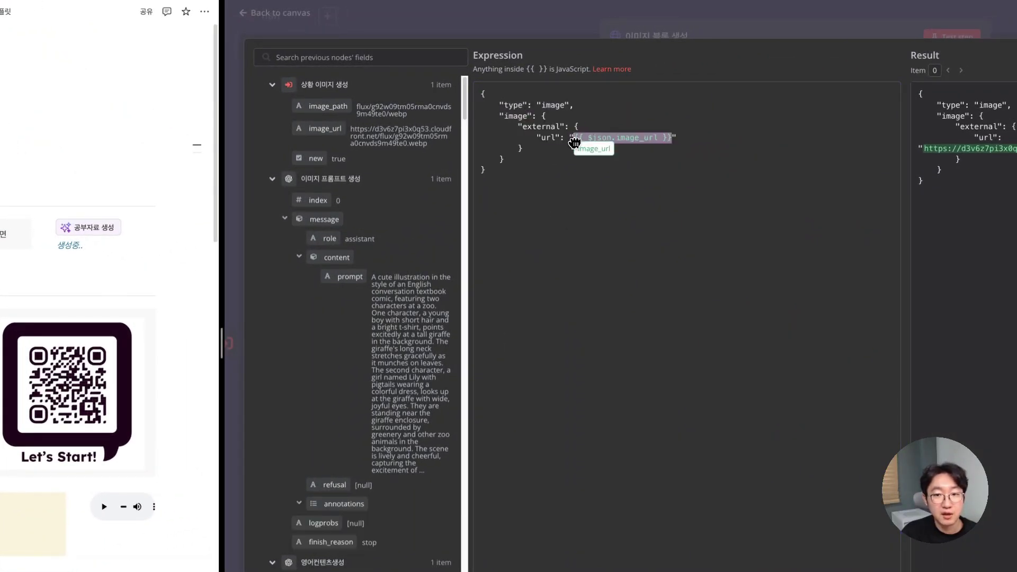
drag(574, 143, 575, 142)
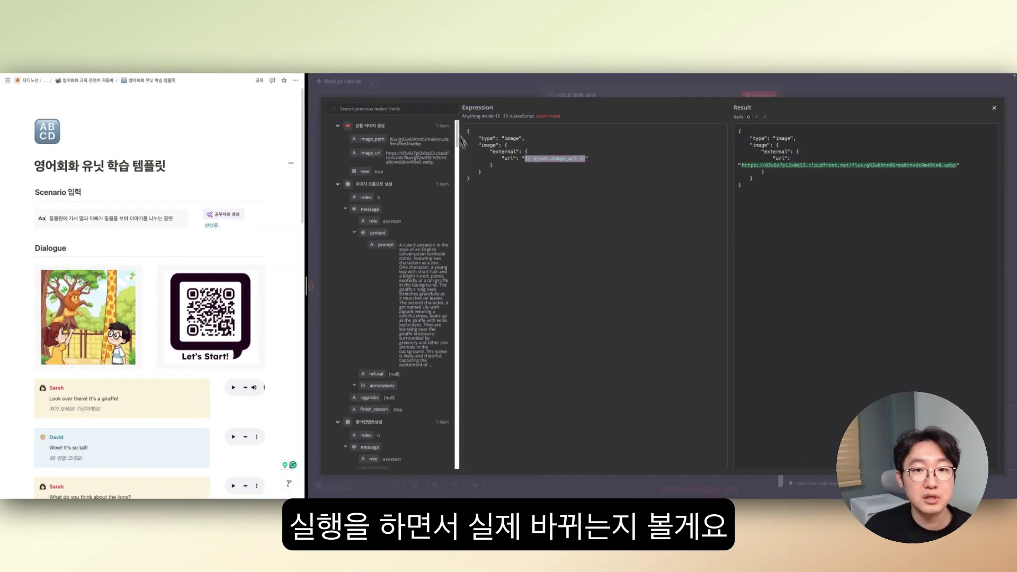
click(443, 93)
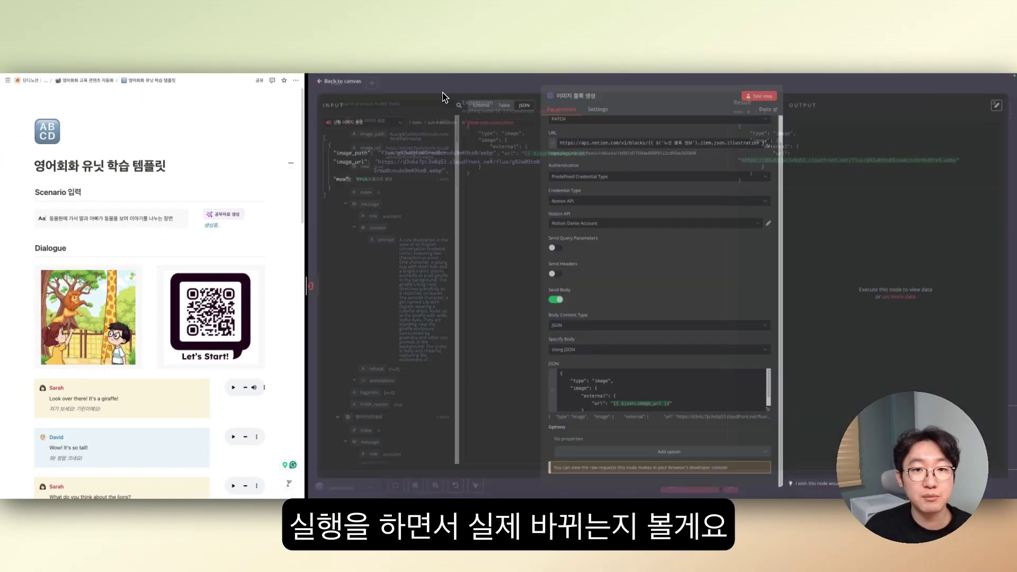
- Test 이미지 블록 생성 and check the zoo illustration appears in the Notion Dialogue section
click(763, 99)
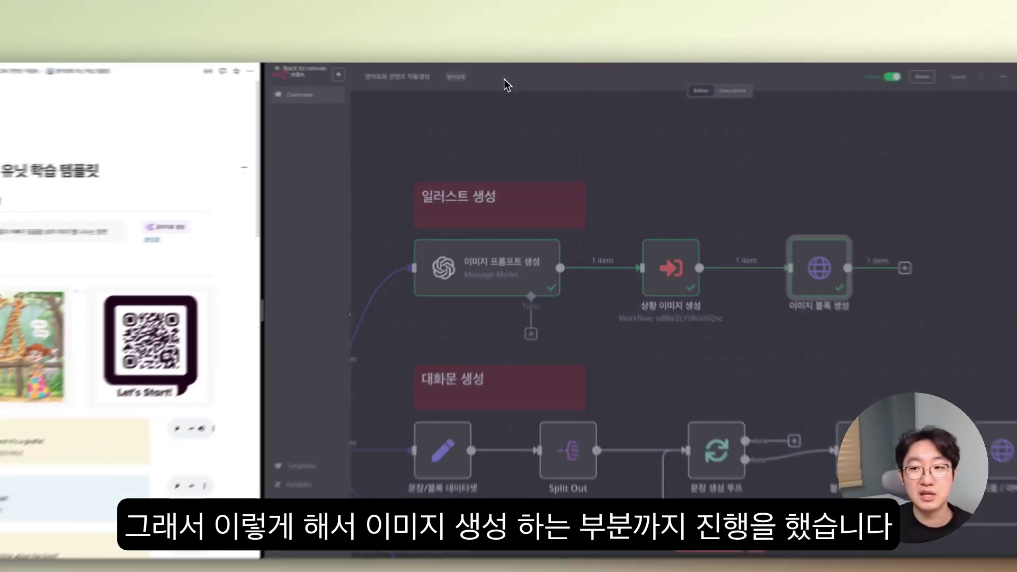
scroll(841, 311, down, 3)
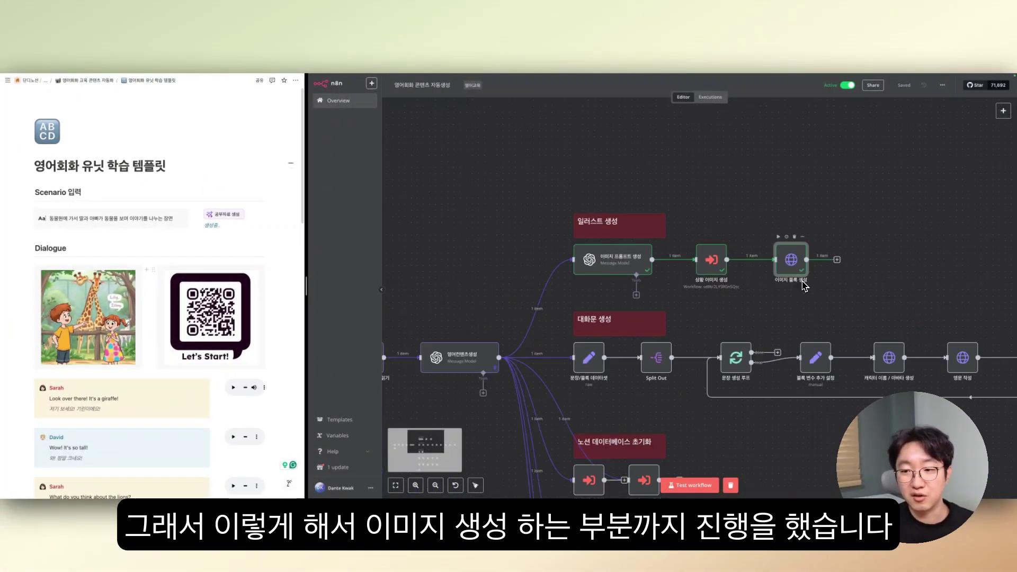
scroll(804, 286, down, 2)
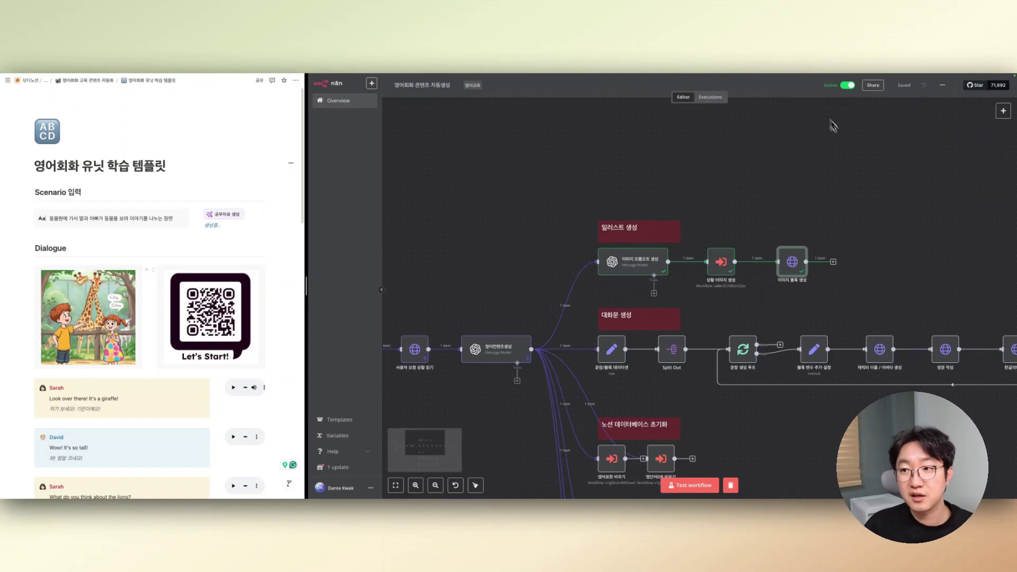
scroll(596, 259, down, 5)
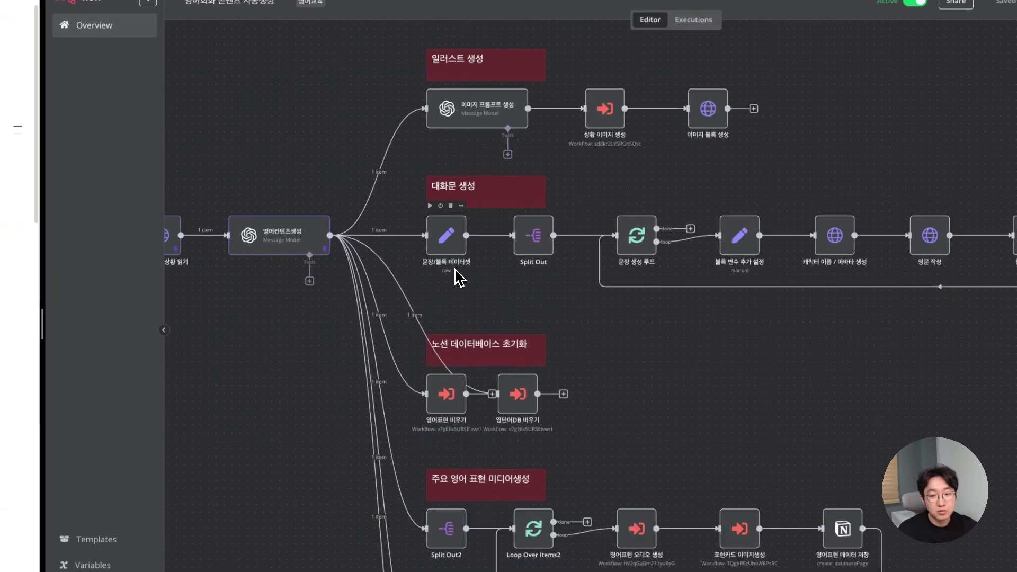
scroll(454, 273, up, 2)
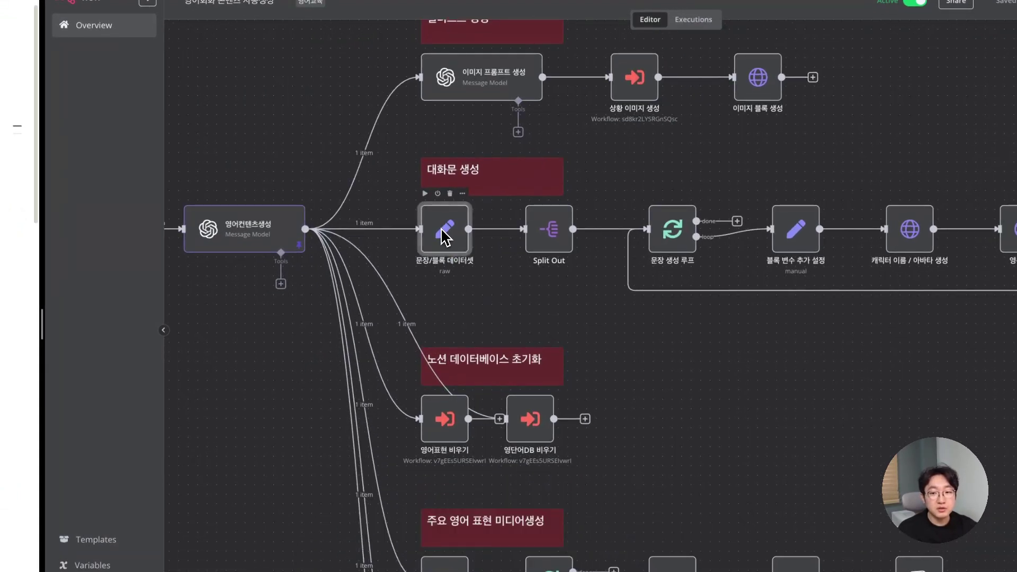
- Open 문장/블록 데이터셋's JSON in the full editor and review the index, dataset key and entries
double_click(444, 232)
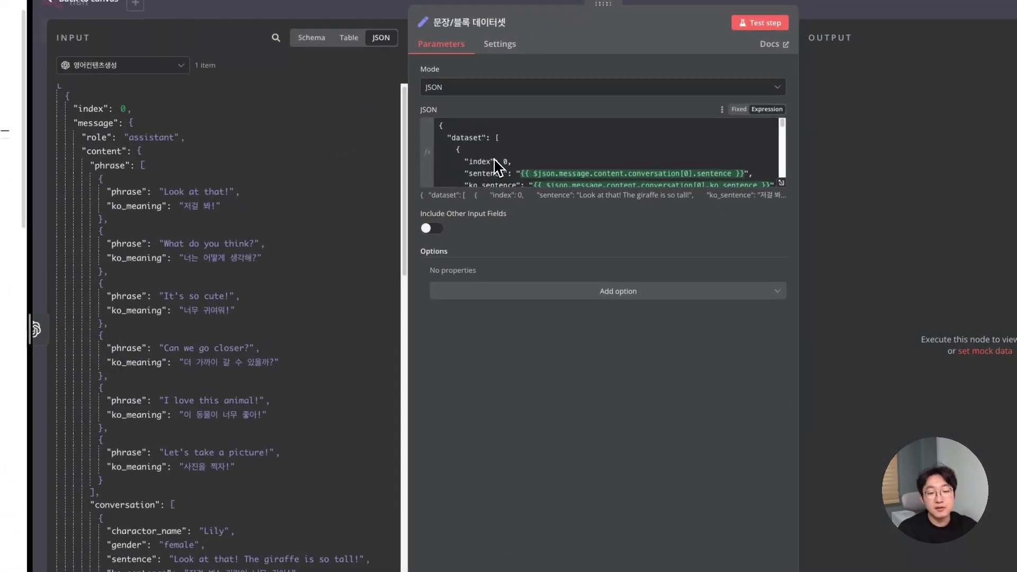
scroll(503, 163, down, 1)
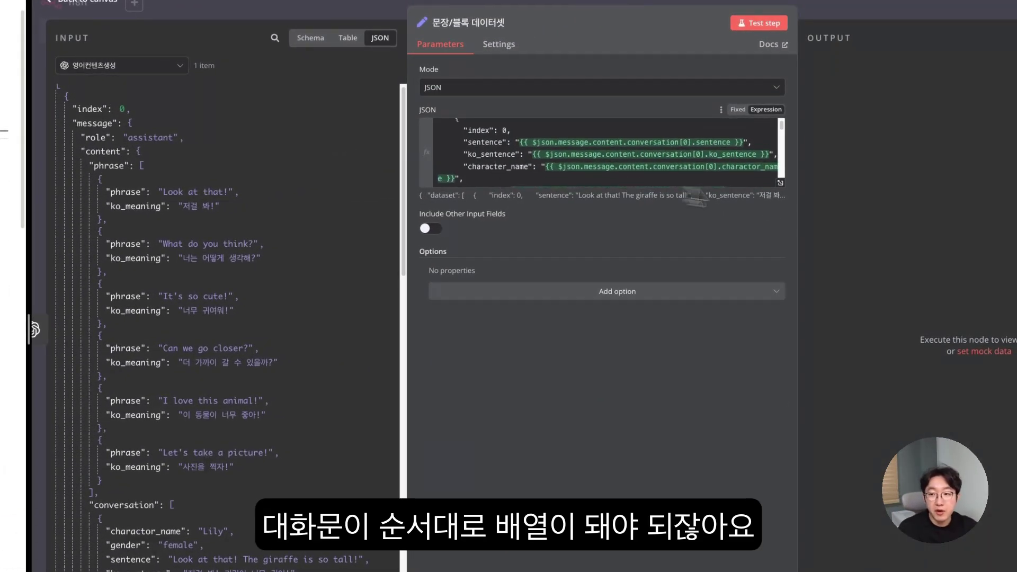
click(781, 183)
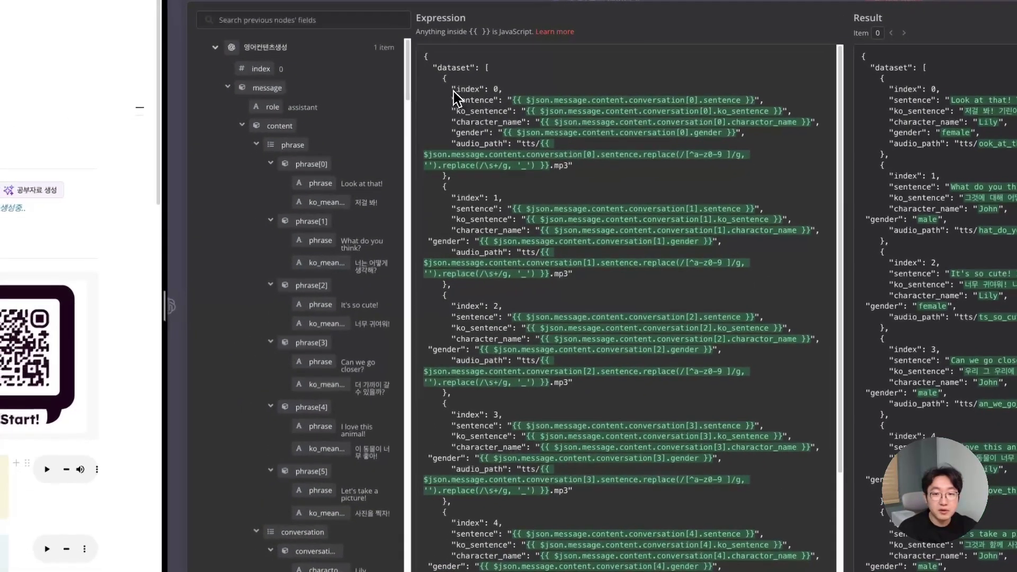
drag(432, 93, 492, 97)
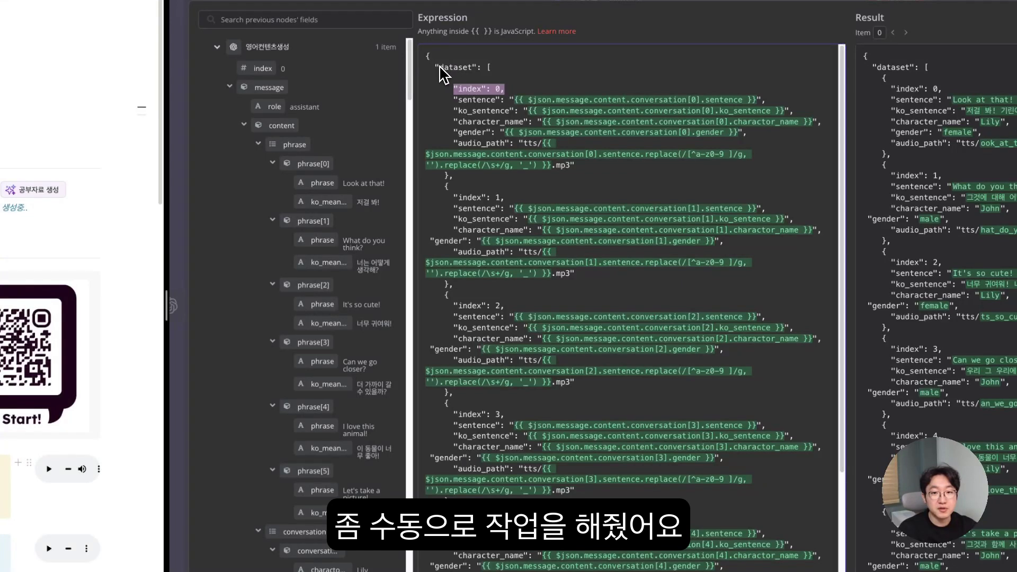
drag(435, 68, 466, 70)
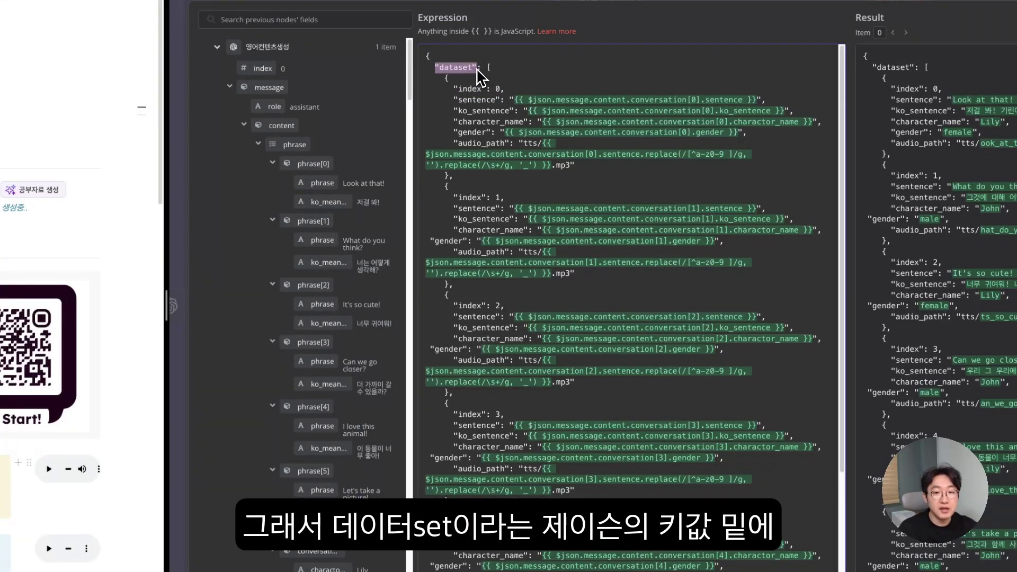
drag(489, 67, 585, 438)
click(519, 132)
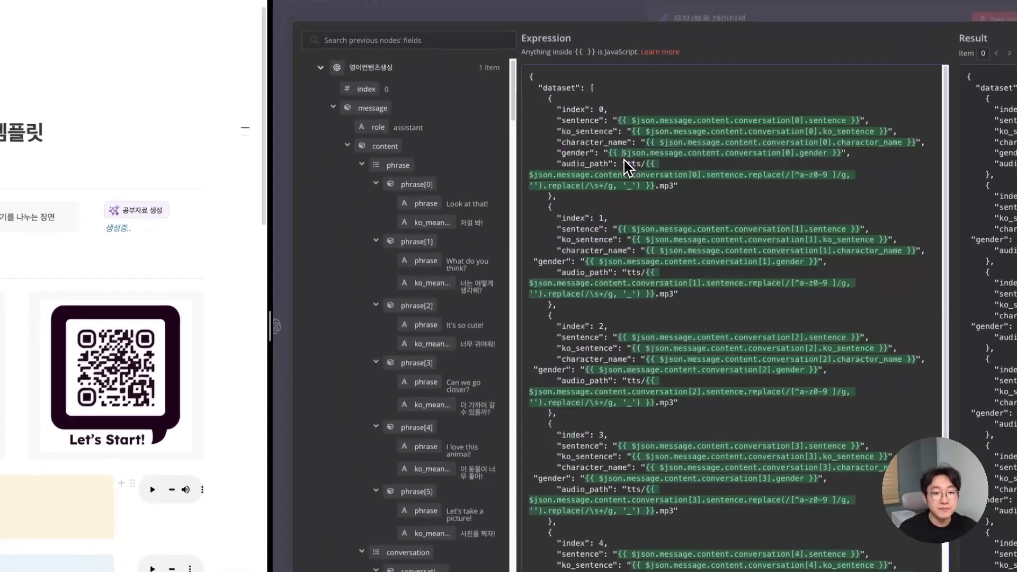
scroll(421, 212, down, 5)
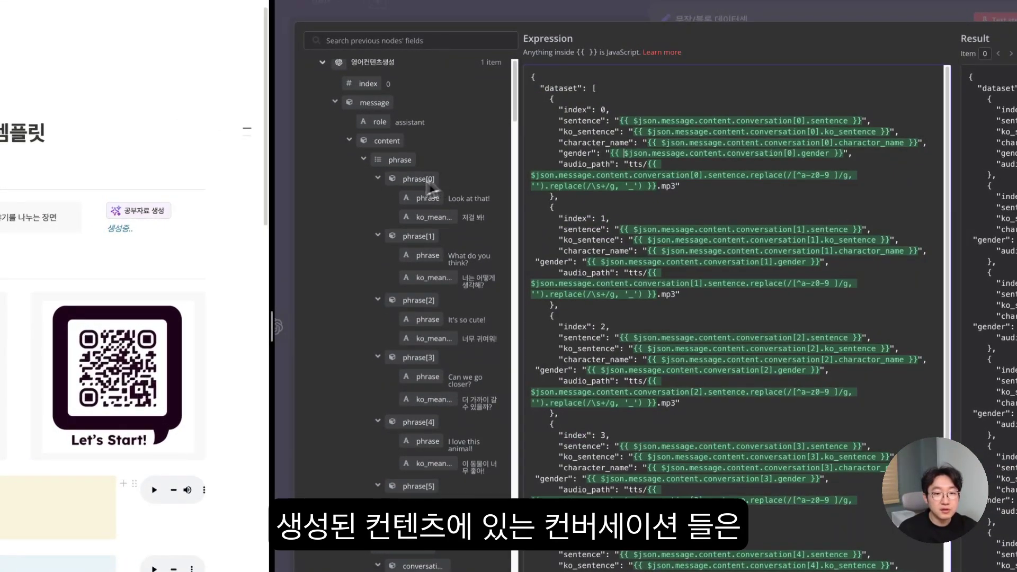
scroll(391, 326, down, 1)
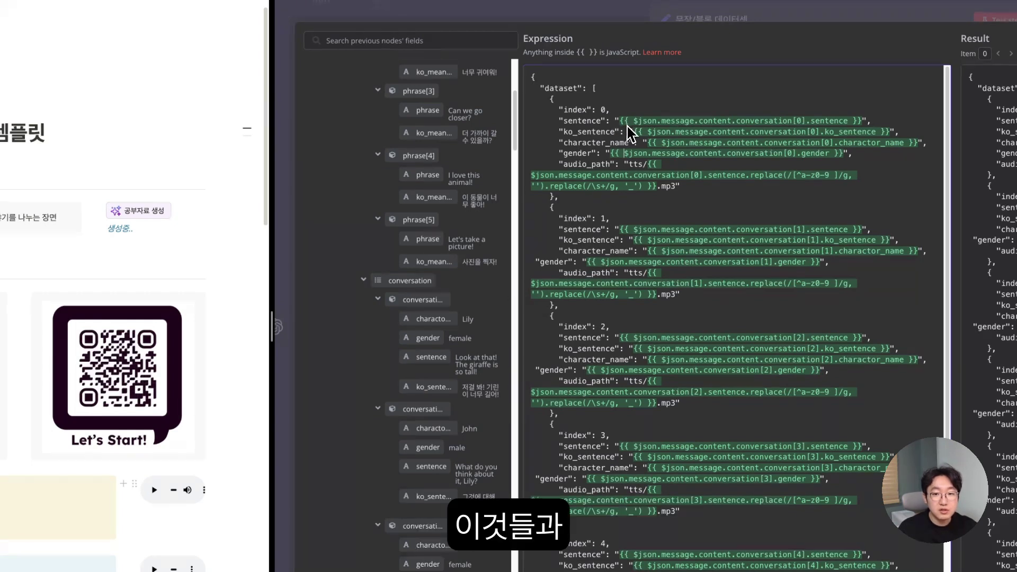
scroll(374, 159, up, 5)
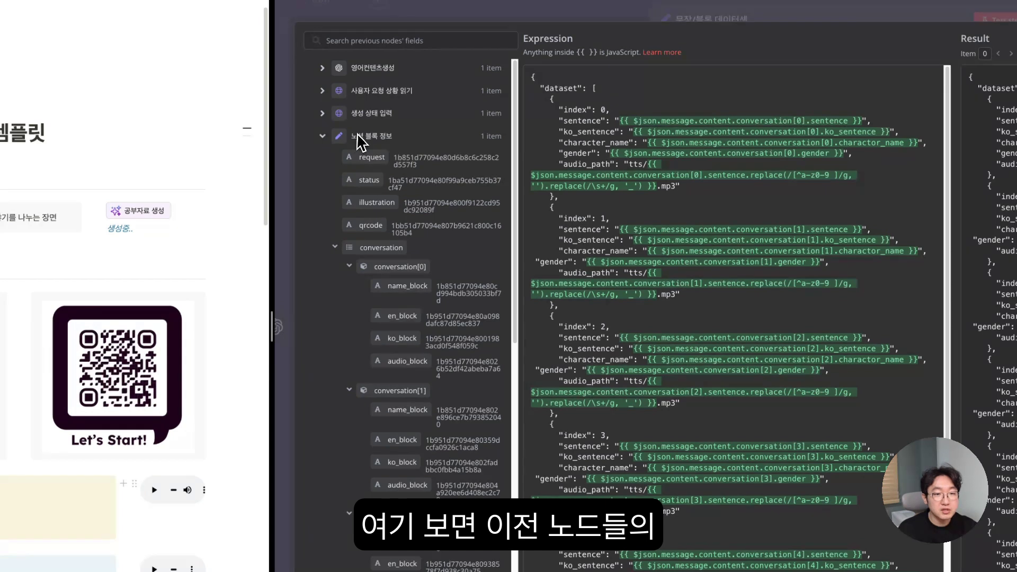
- Scroll through the dataset result and expand the 영어컨텐츠생성 node's output fields
scroll(371, 154, down, 3)
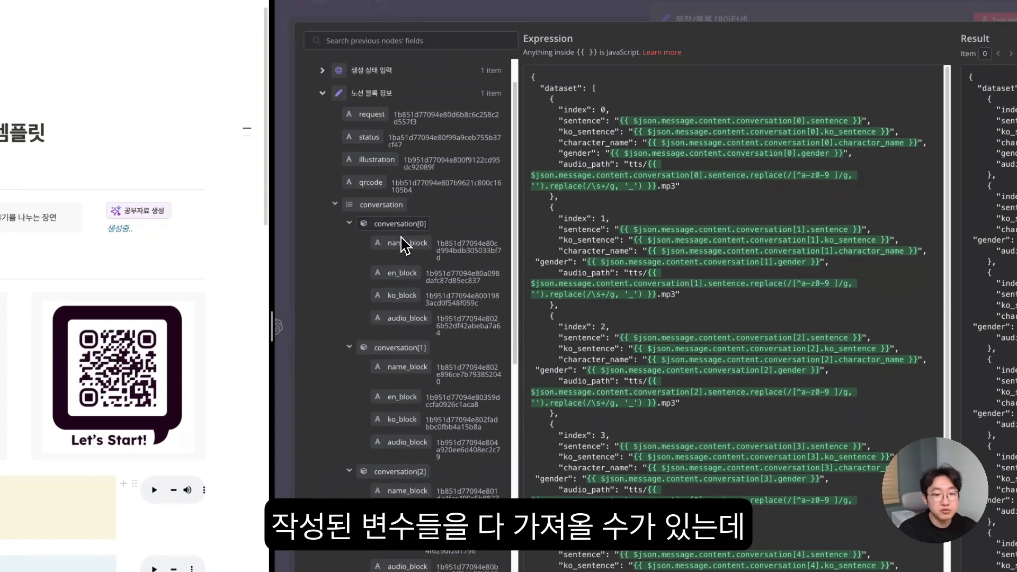
scroll(402, 245, down, 1)
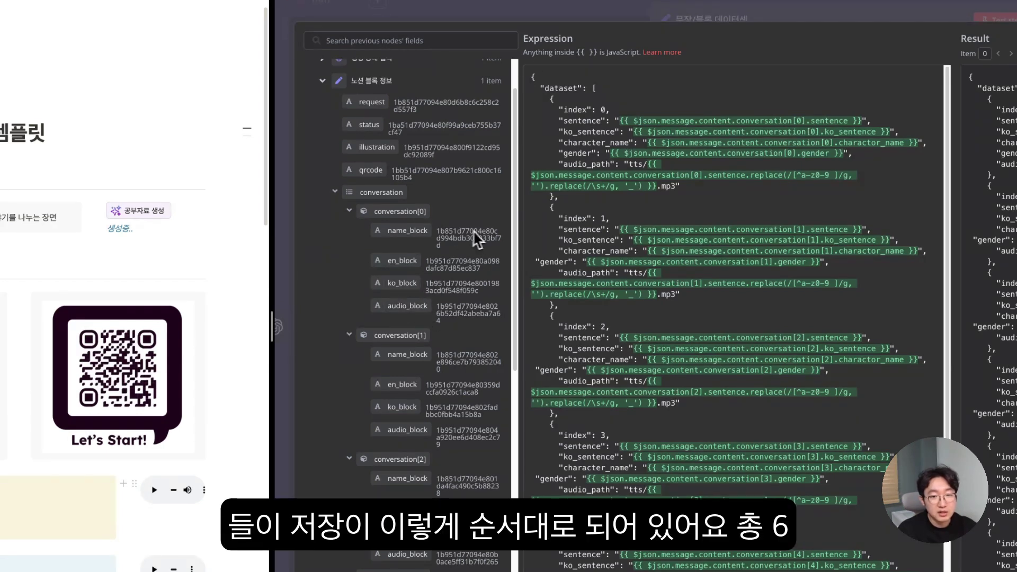
scroll(418, 254, down, 5)
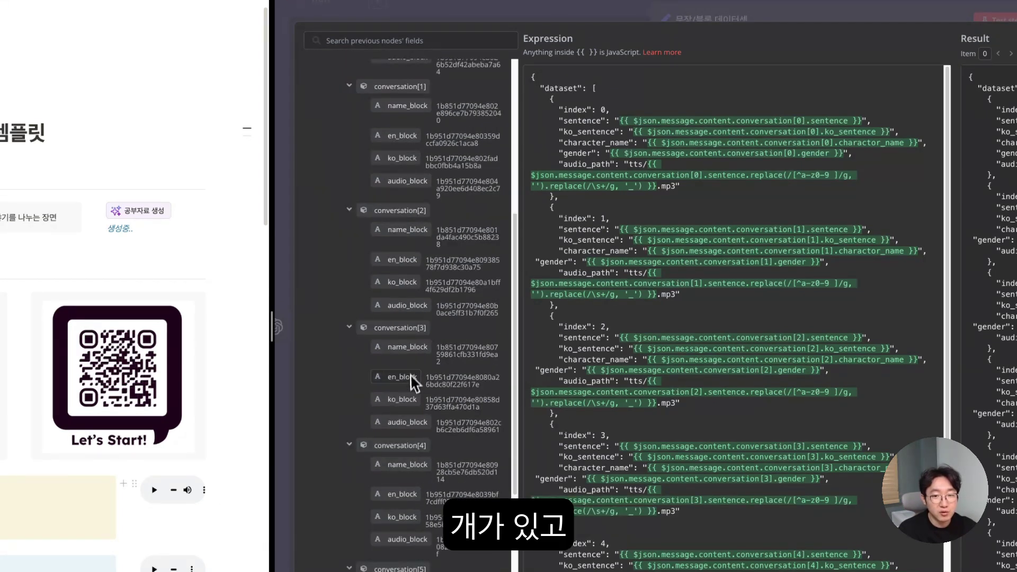
scroll(413, 381, up, 4)
scroll(444, 393, up, 3)
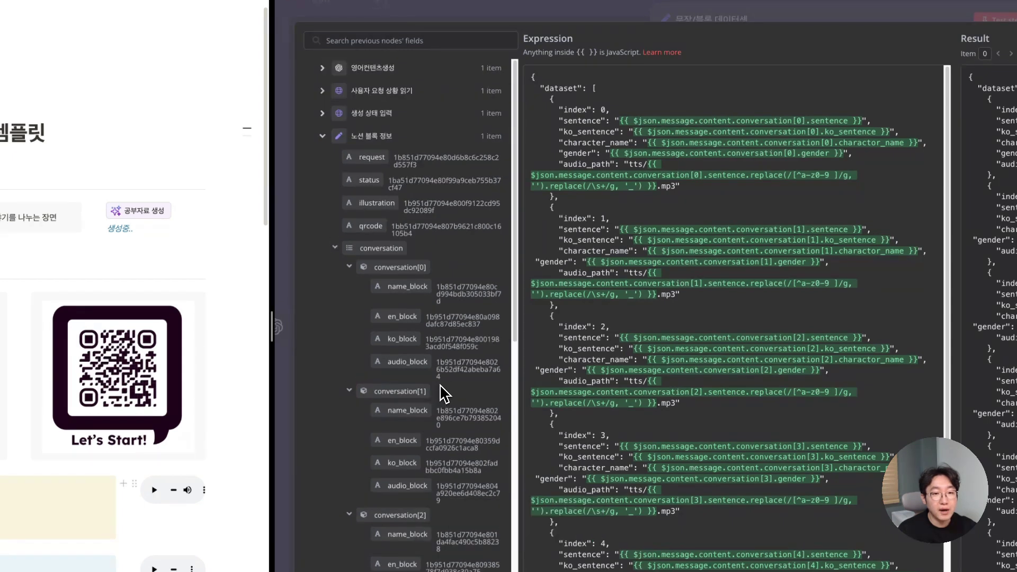
click(363, 78)
scroll(391, 115, down, 4)
scroll(444, 443, down, 1)
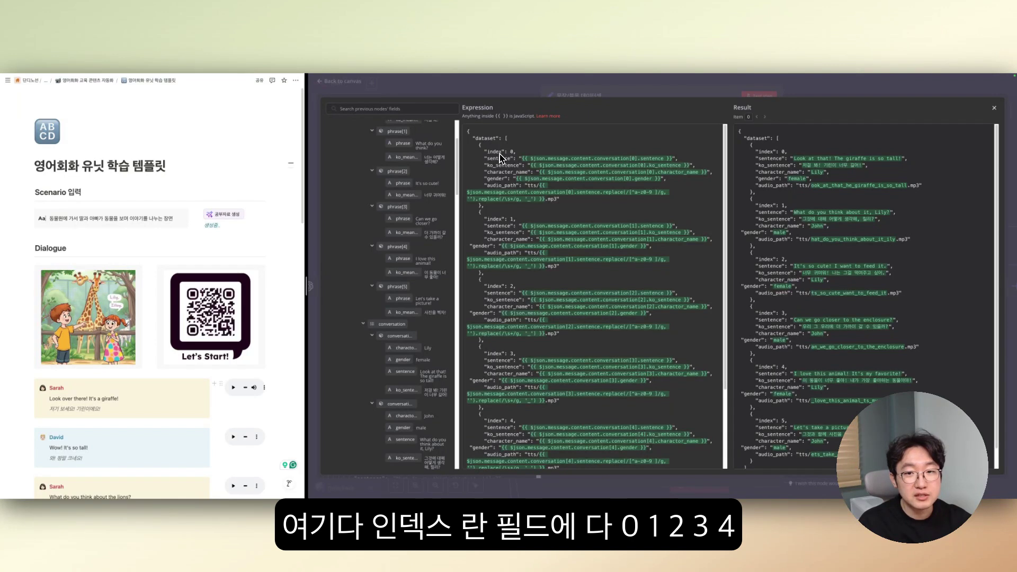
scroll(516, 238, down, 2)
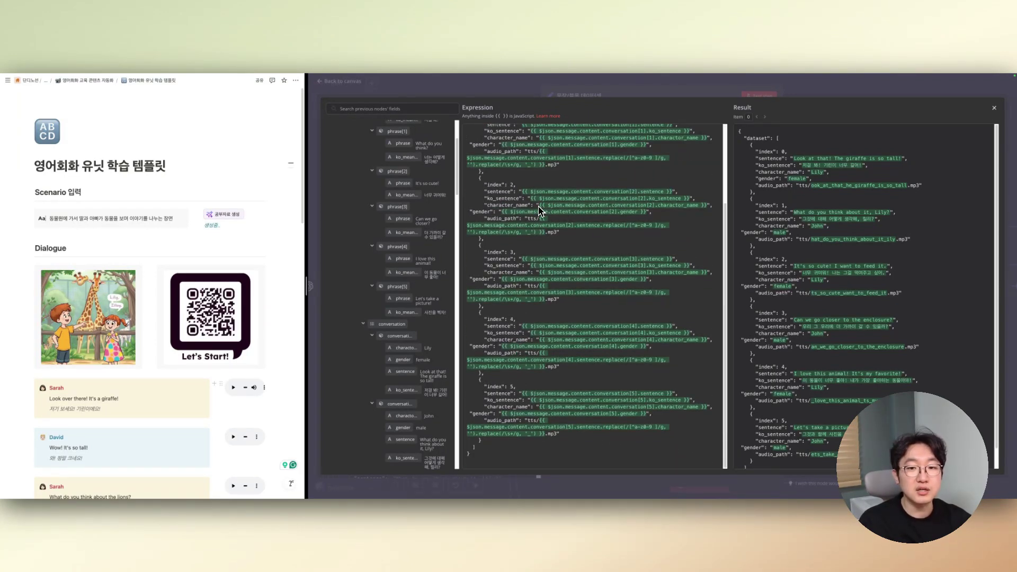
scroll(541, 200, up, 2)
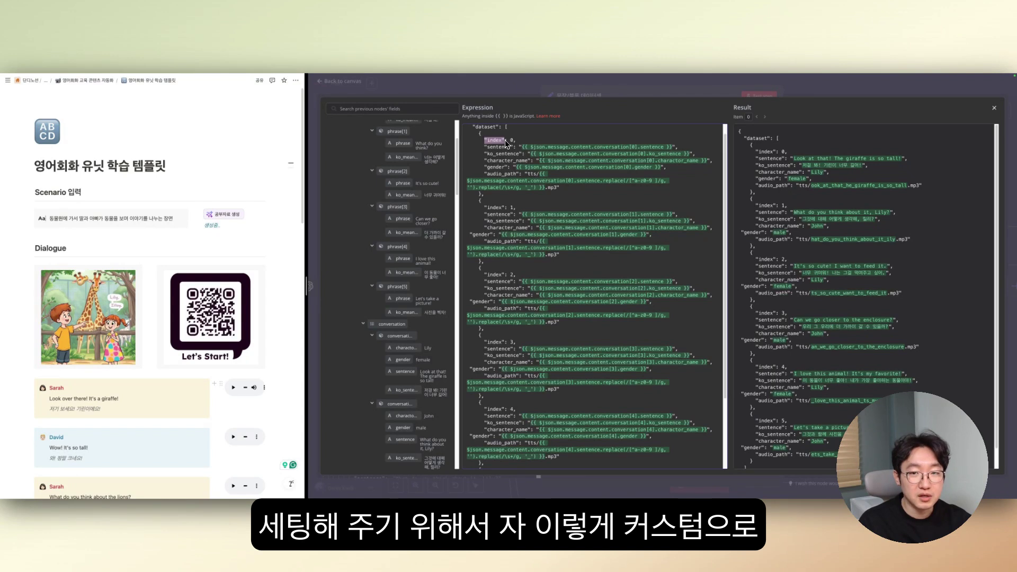
scroll(527, 154, up, 1)
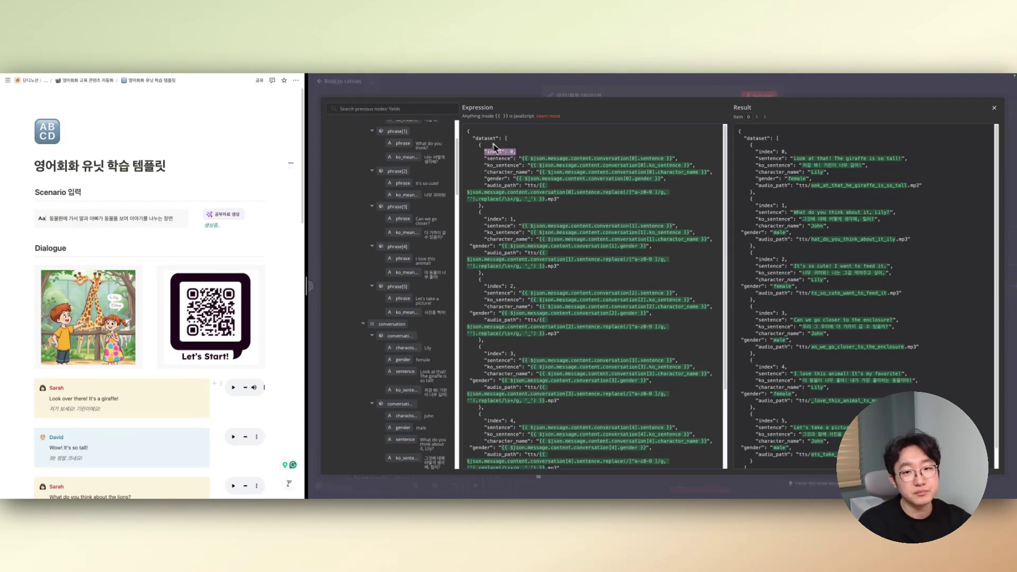
- Point out the sentence, ko_sentence and index 0 fields of the first dataset entry
drag(470, 133, 540, 363)
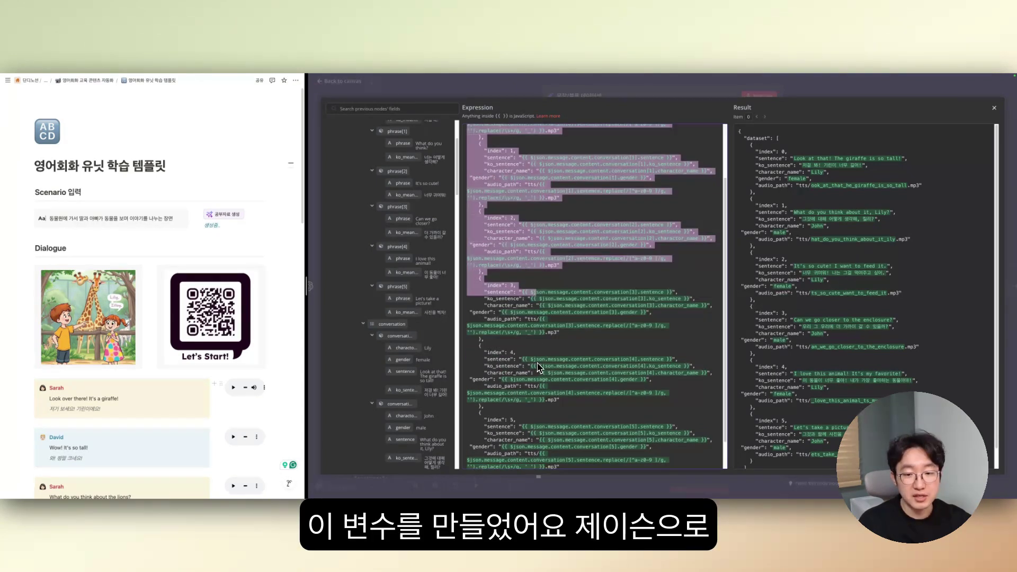
scroll(539, 370, down, 2)
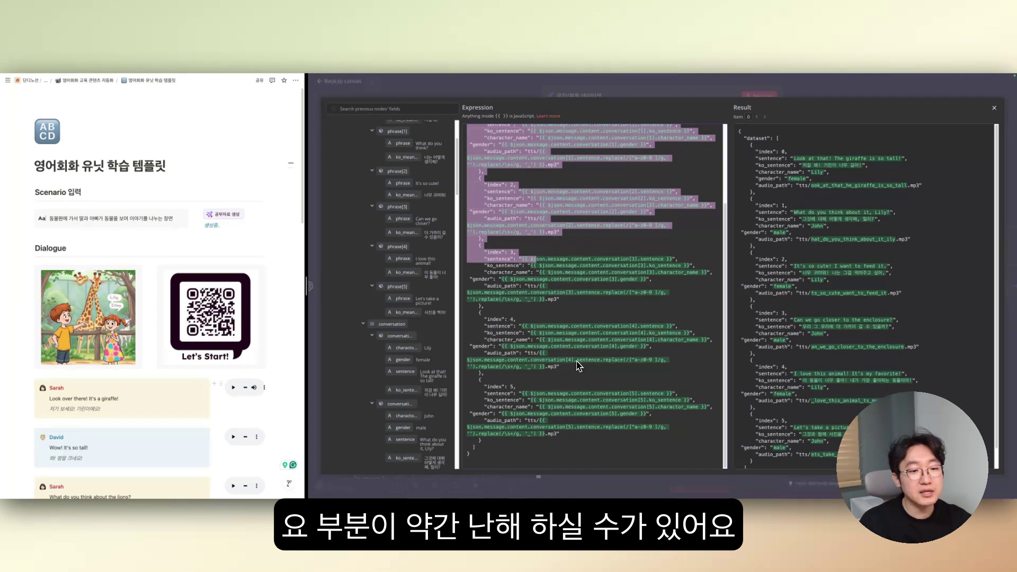
scroll(580, 363, up, 2)
double_click(498, 158)
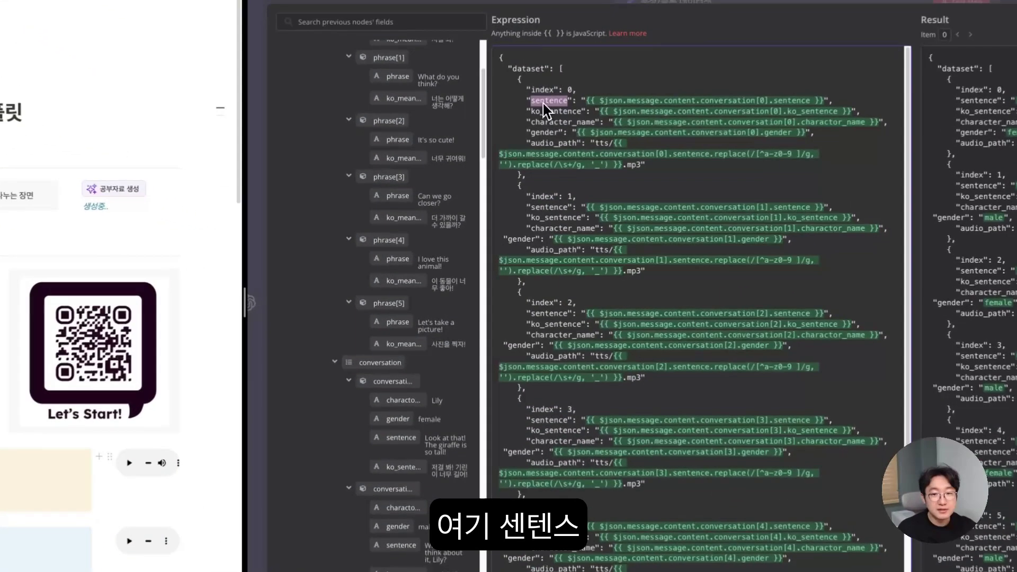
double_click(553, 109)
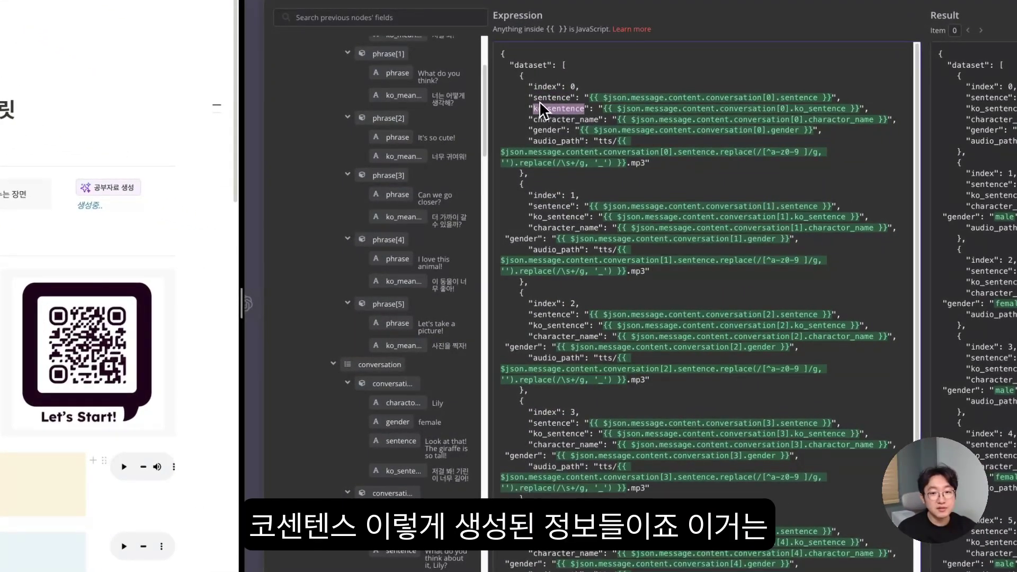
drag(529, 87, 687, 168)
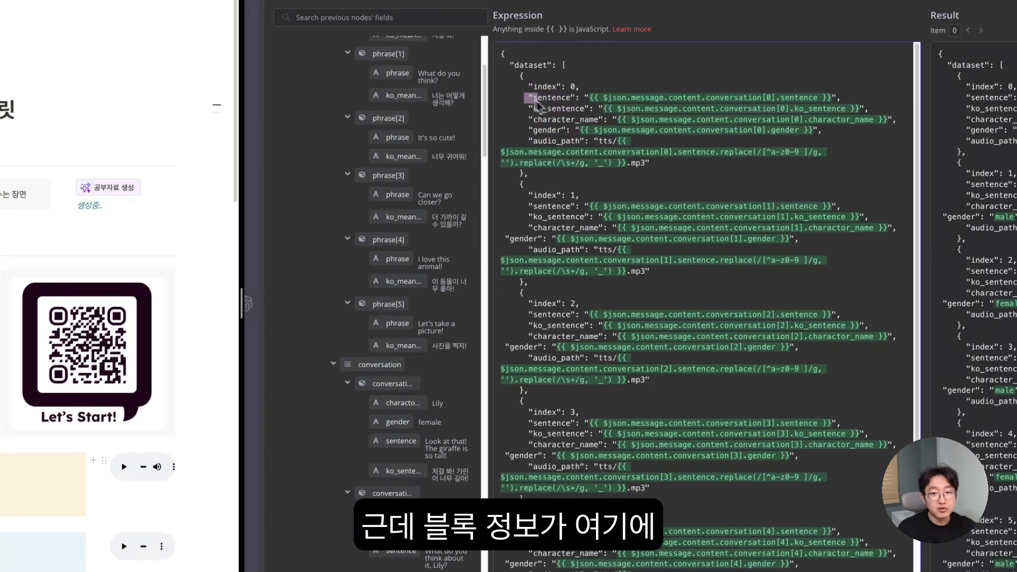
drag(538, 104, 566, 109)
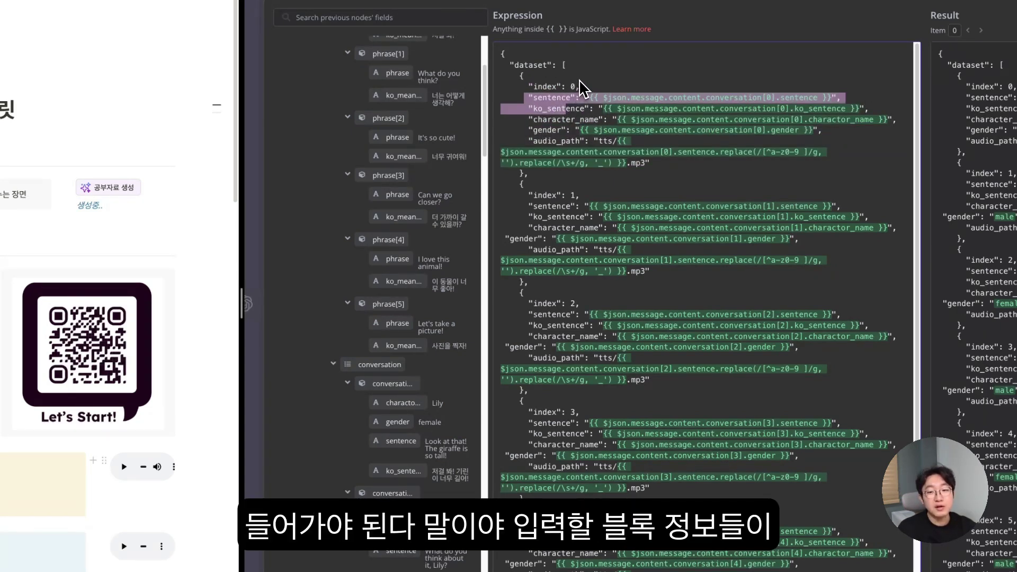
double_click(529, 87)
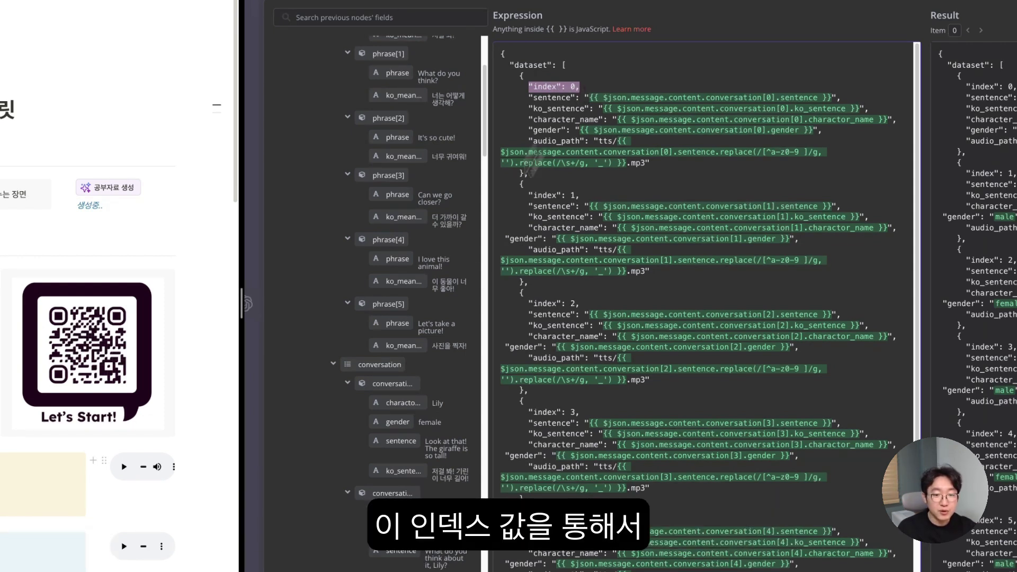
scroll(415, 447, down, 1)
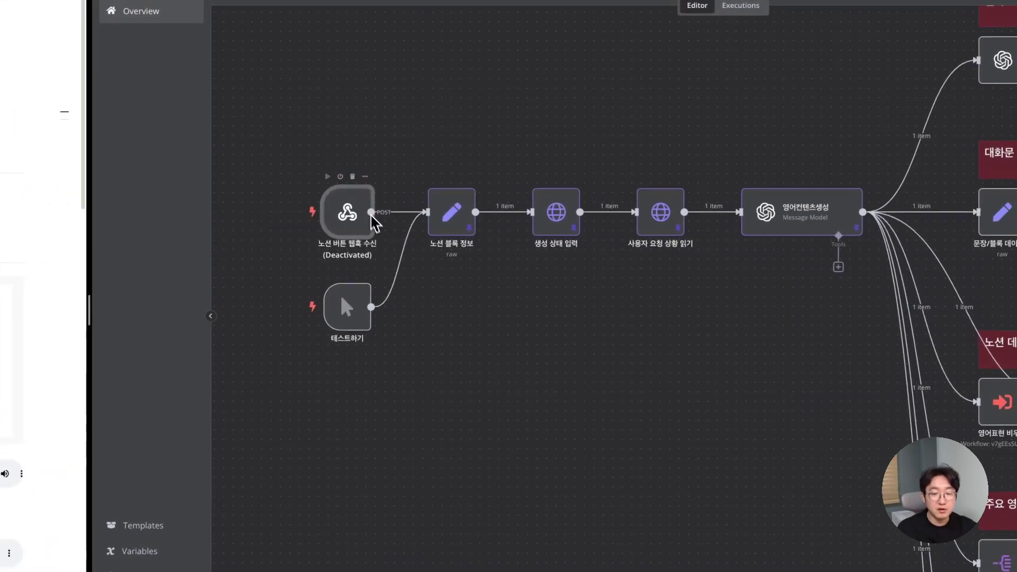
- Deactivate the 테스트하기 trigger, test-run the workflow, and open the 문장/블록 데이터셋 node's output
click(366, 308)
key(d)
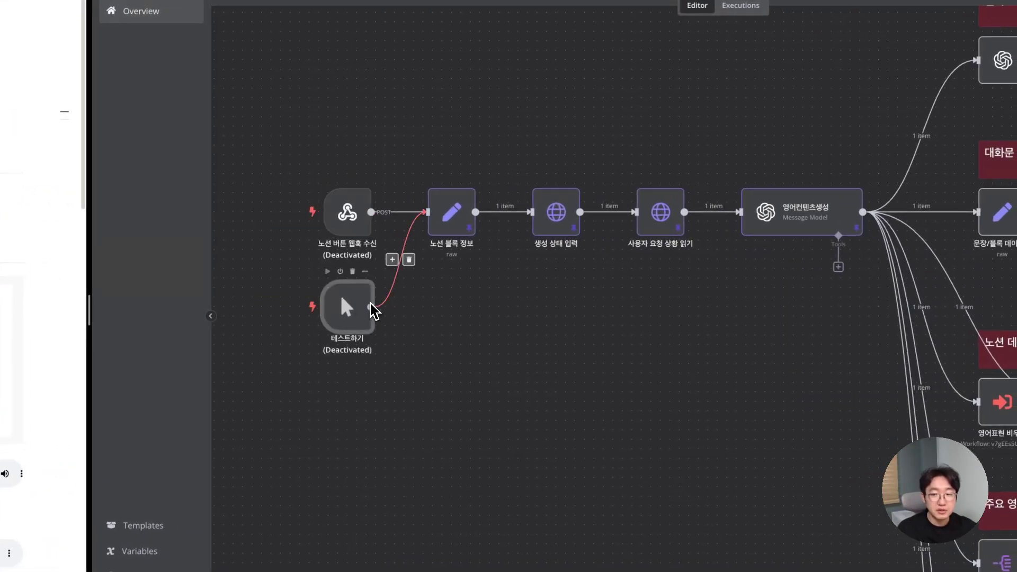
scroll(967, 250, down, 1)
scroll(954, 252, right, 2)
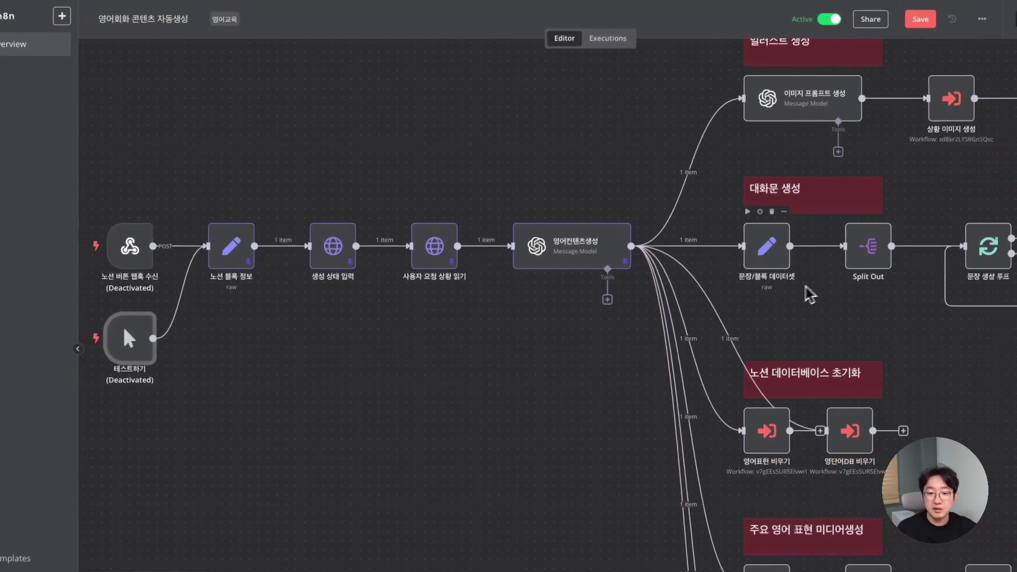
scroll(800, 288, right, 5)
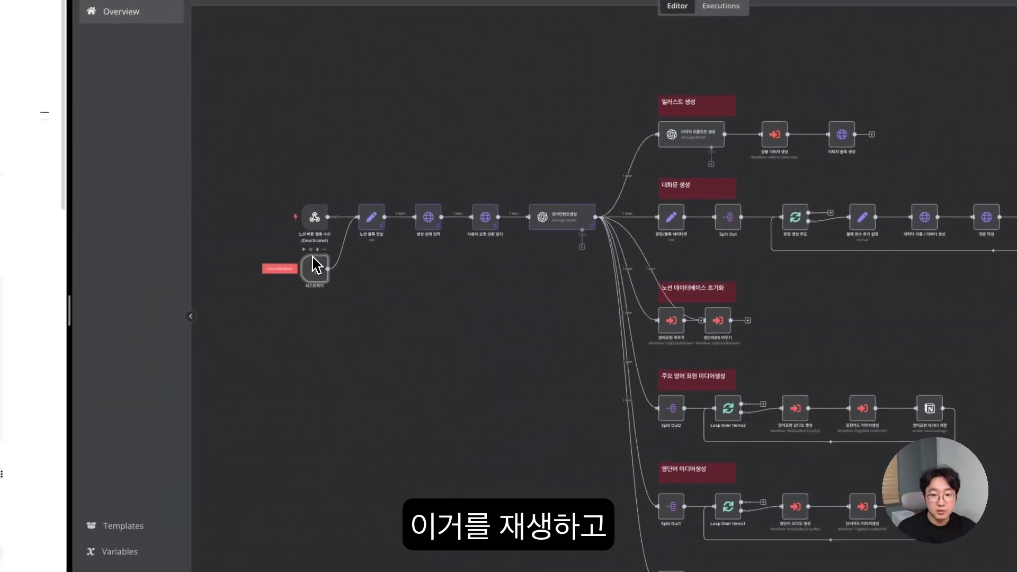
click(286, 270)
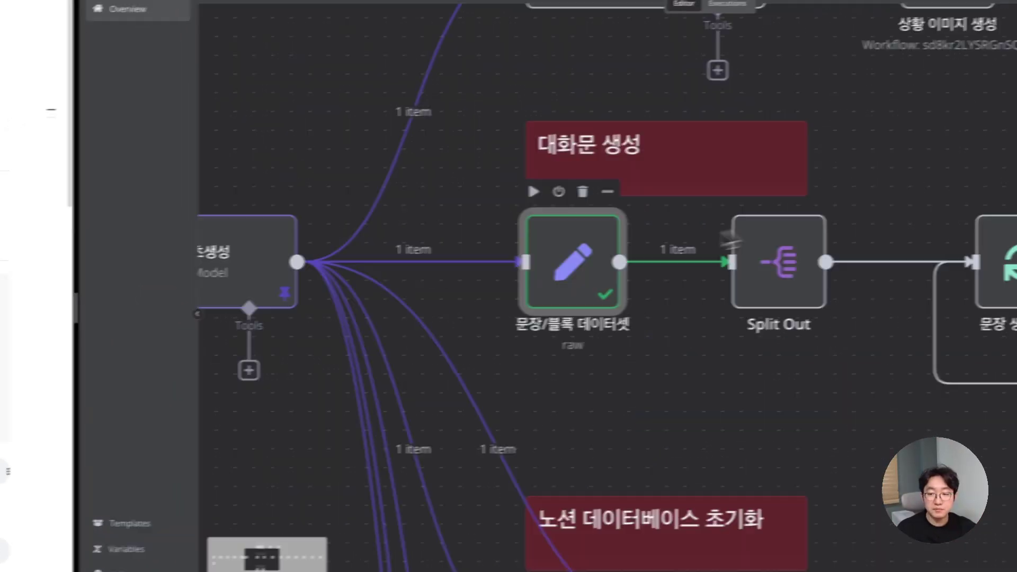
double_click(572, 262)
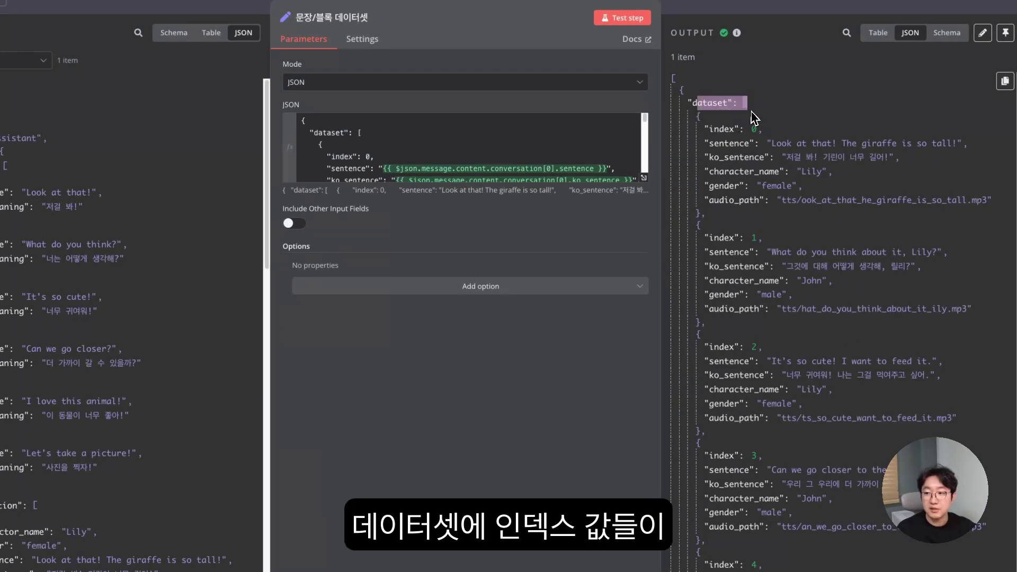
- Close the 문장/블록 데이터셋 output and inspect the Split Out node's settings
scroll(755, 218, down, 3)
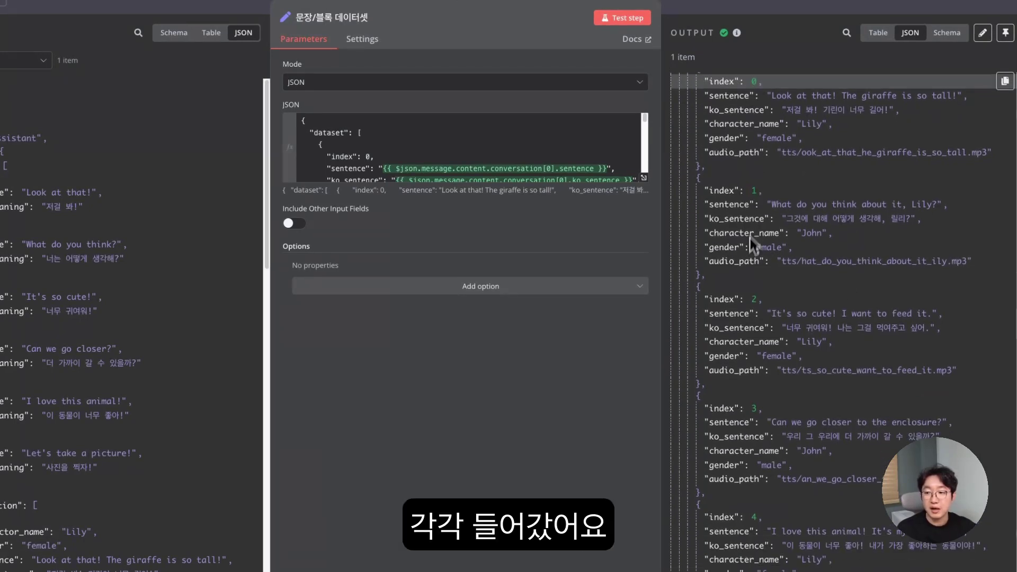
scroll(750, 294, up, 3)
key(Escape)
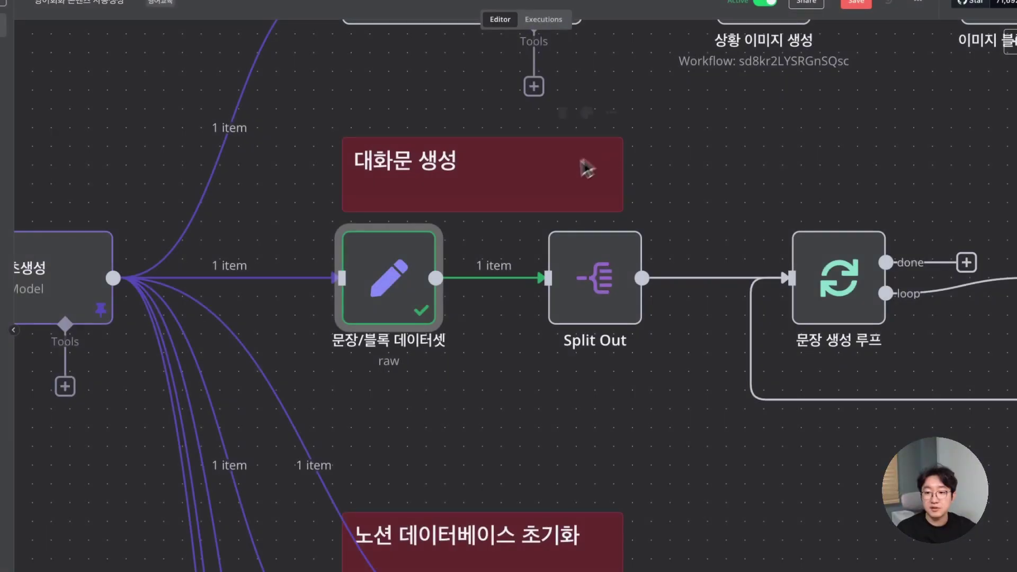
double_click(593, 267)
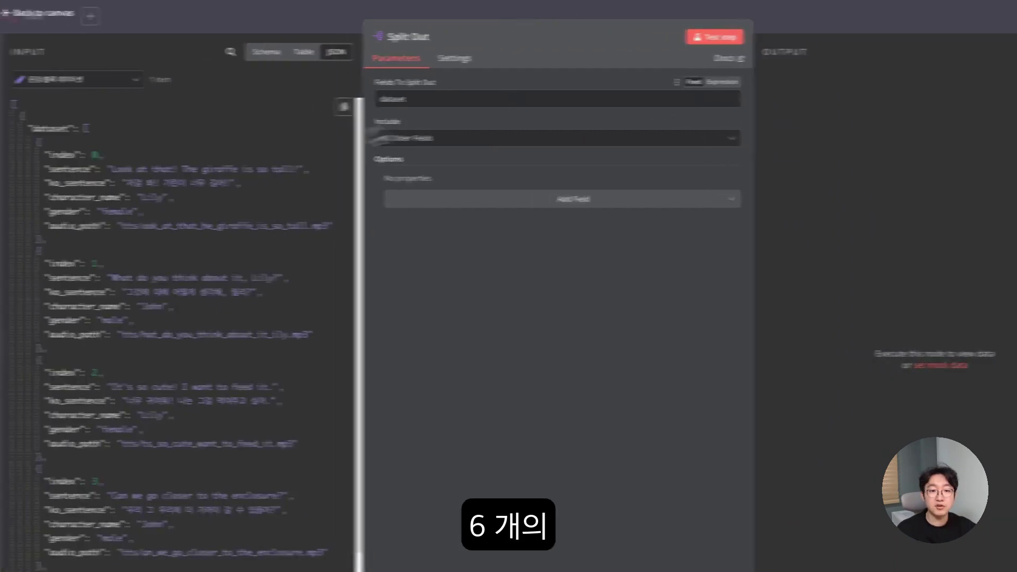
click(545, 9)
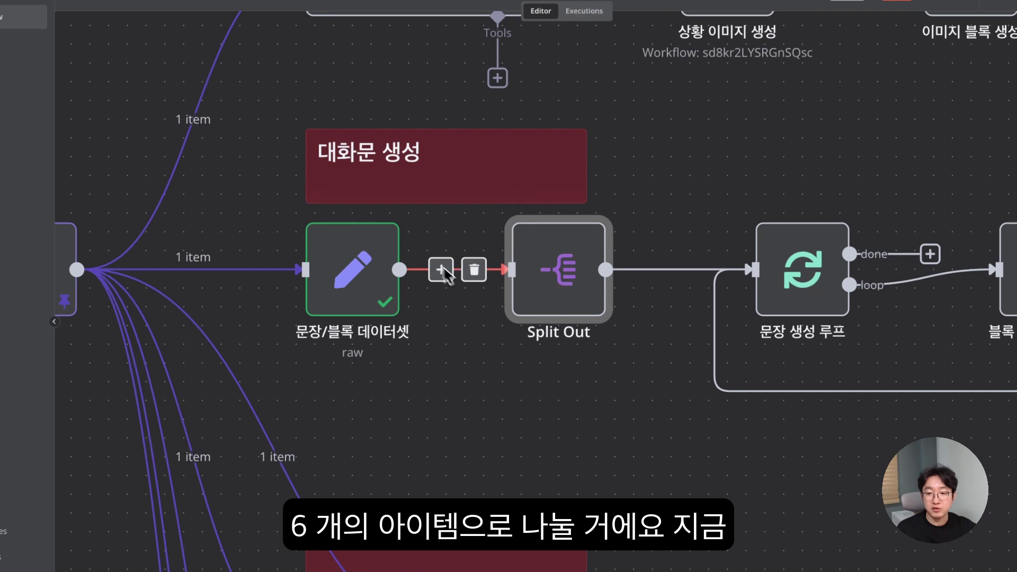
scroll(551, 358, right, 3)
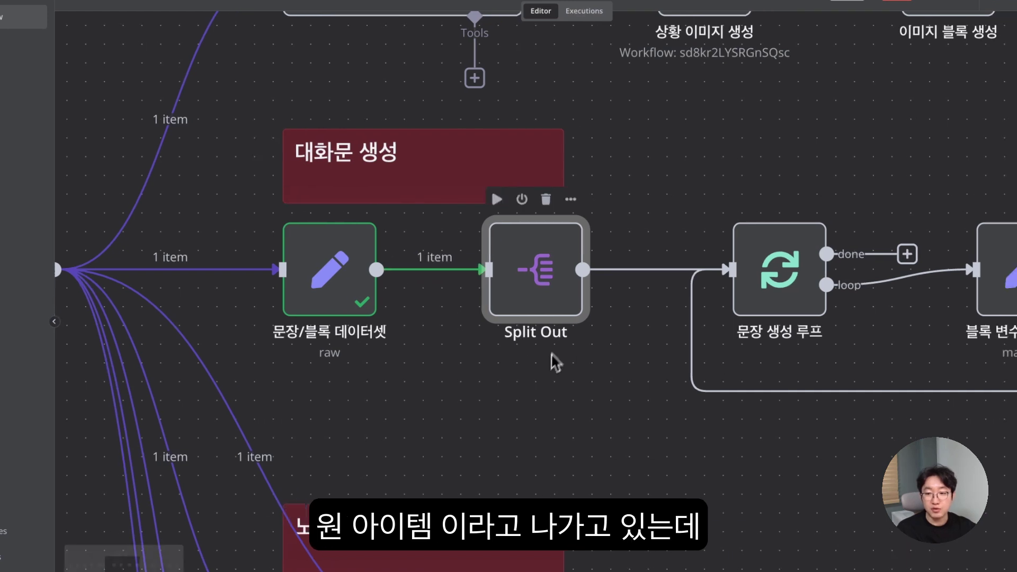
- Set Split Out to split the dataset field and test it, producing 6 items
double_click(499, 281)
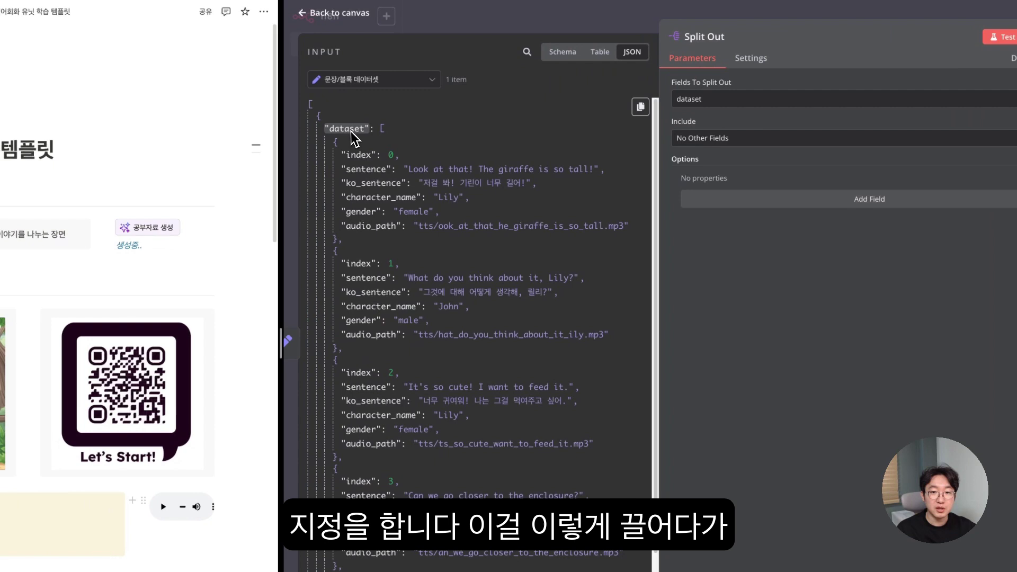
drag(351, 131, 696, 103)
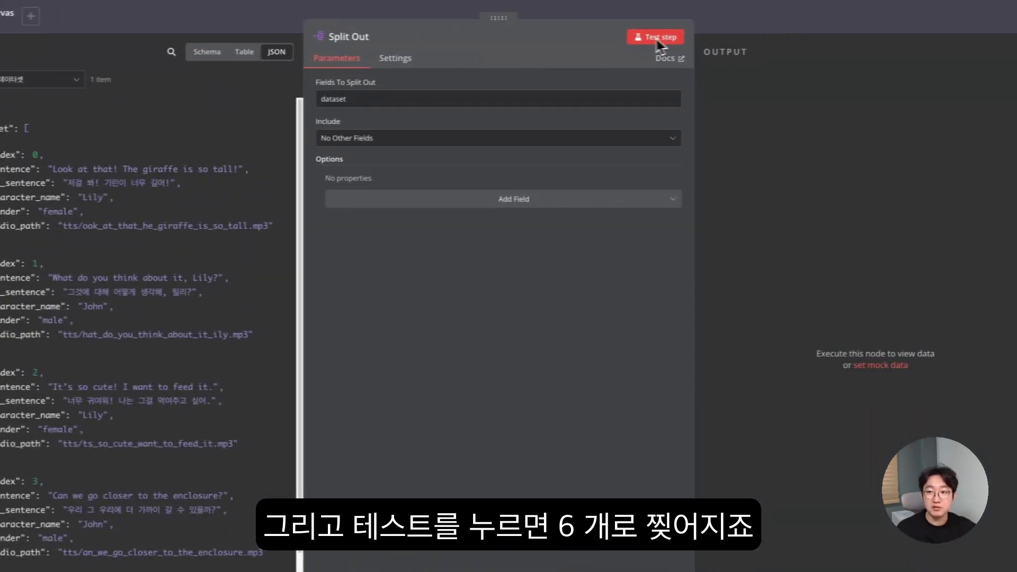
click(1007, 37)
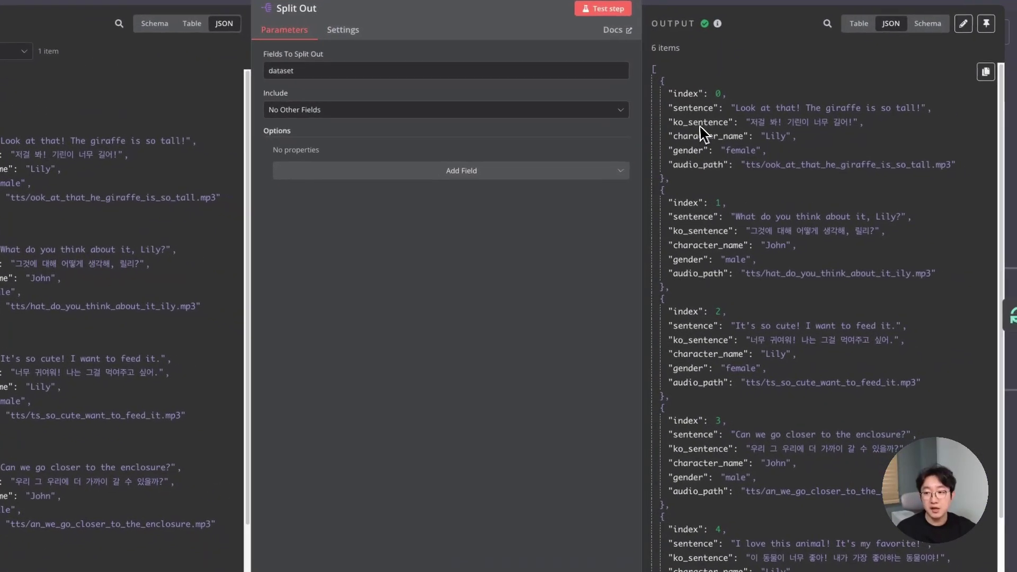
key(Escape)
scroll(614, 168, right, 2)
scroll(614, 168, down, 3)
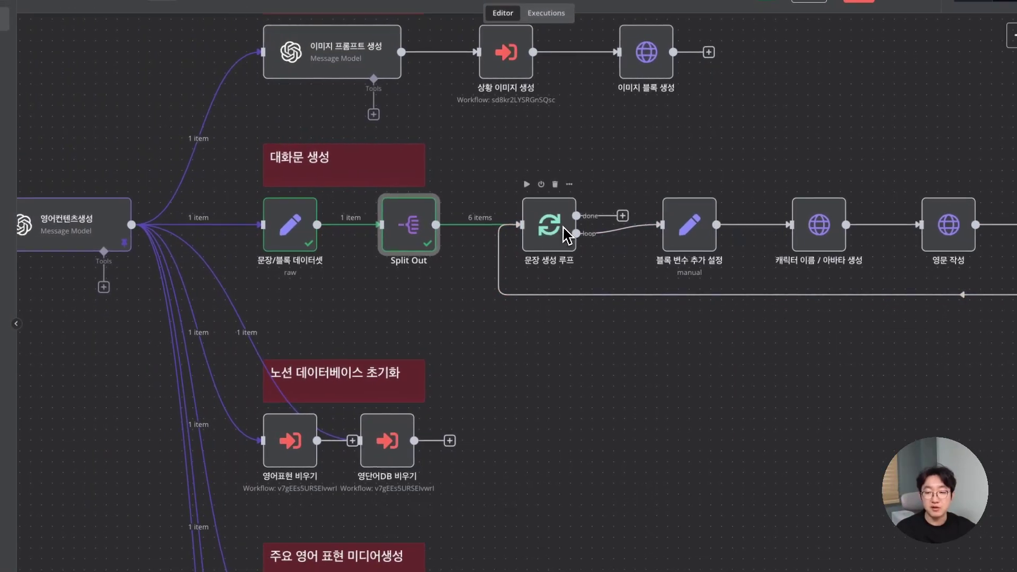
scroll(583, 235, right, 5)
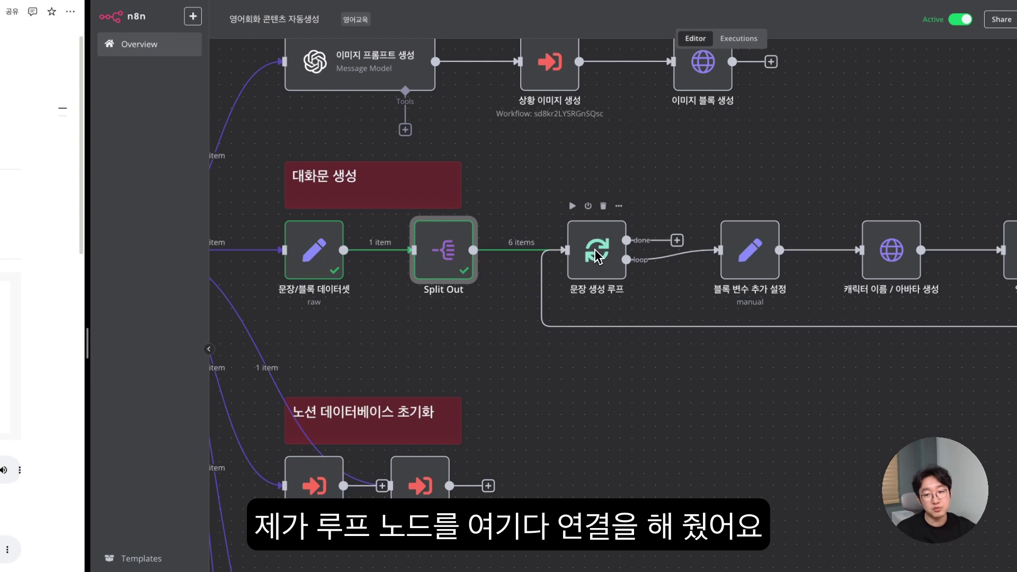
- Run the 문장 생성 루프 loop and inspect the index 0 giraffe sentence on its Loop Branch
double_click(596, 255)
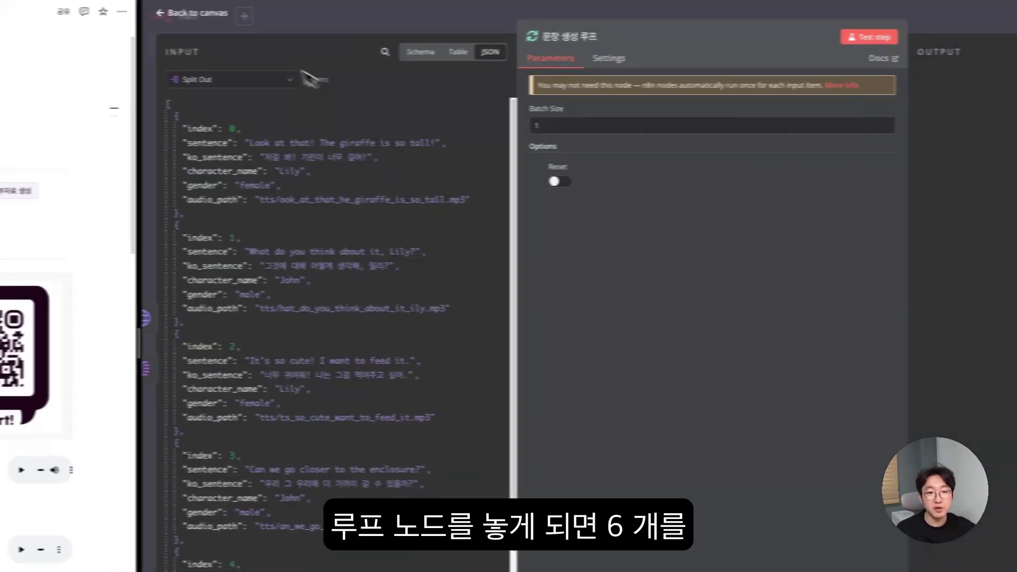
click(908, 36)
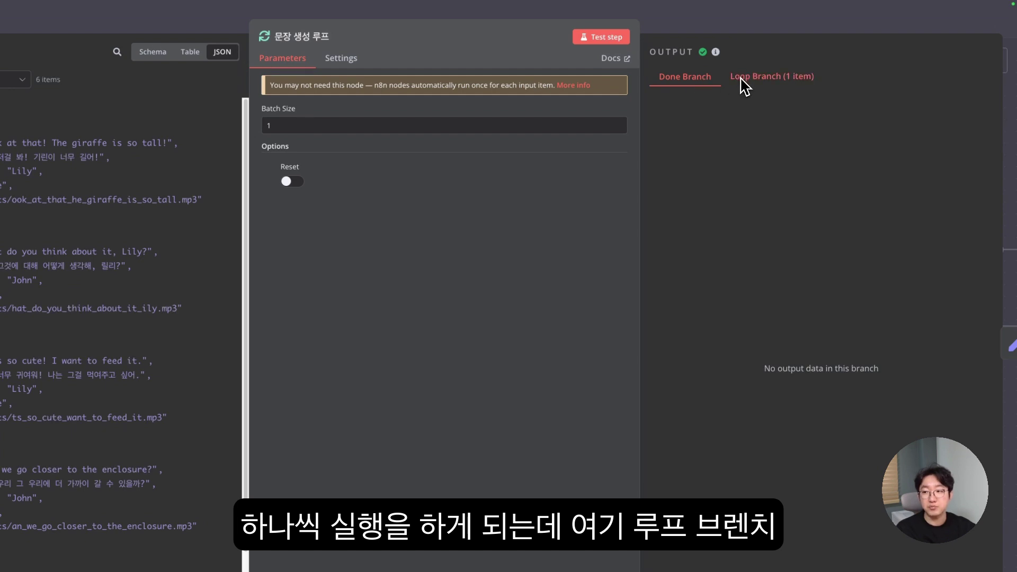
click(794, 79)
drag(651, 103, 895, 200)
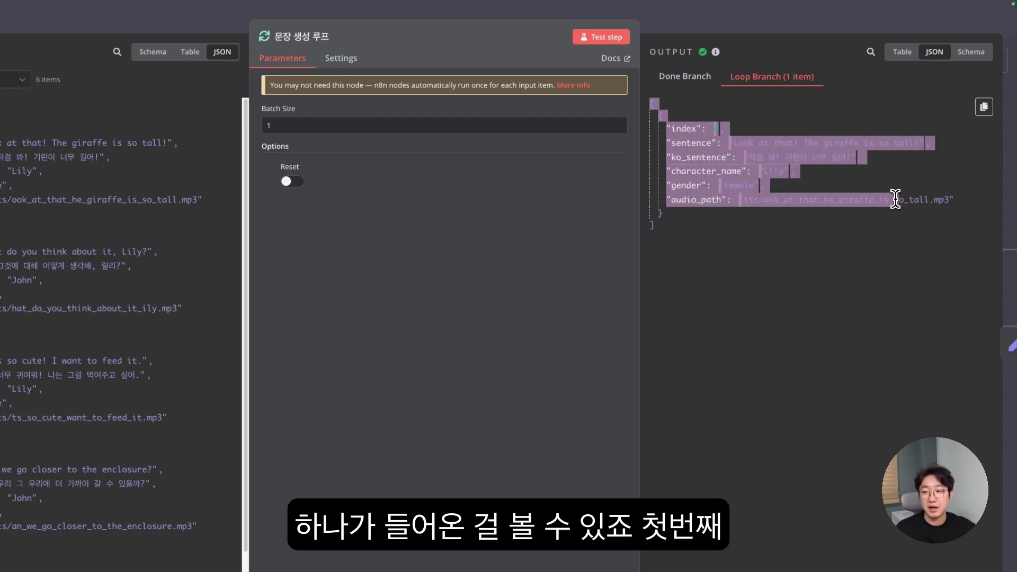
click(712, 144)
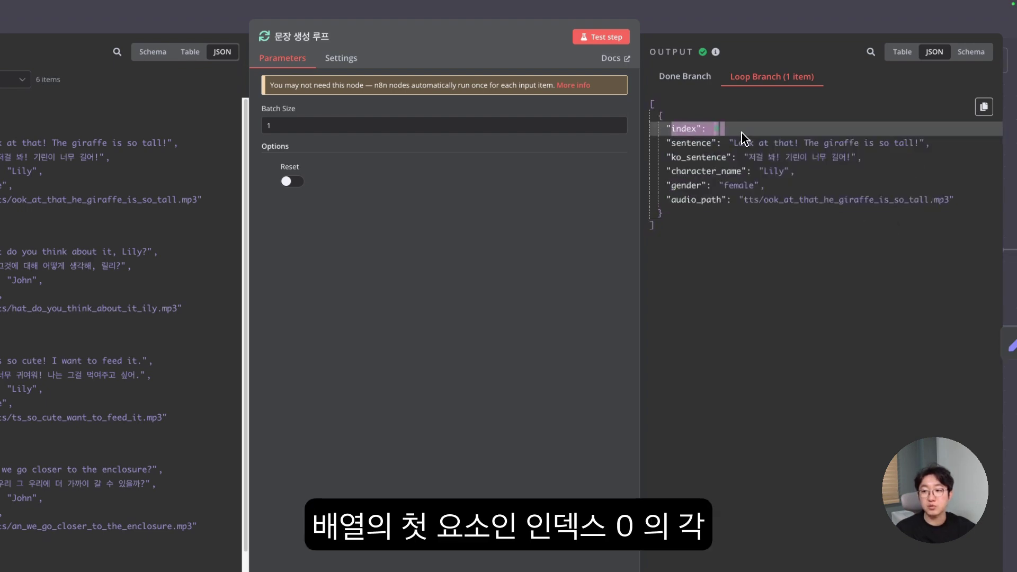
drag(669, 143, 949, 201)
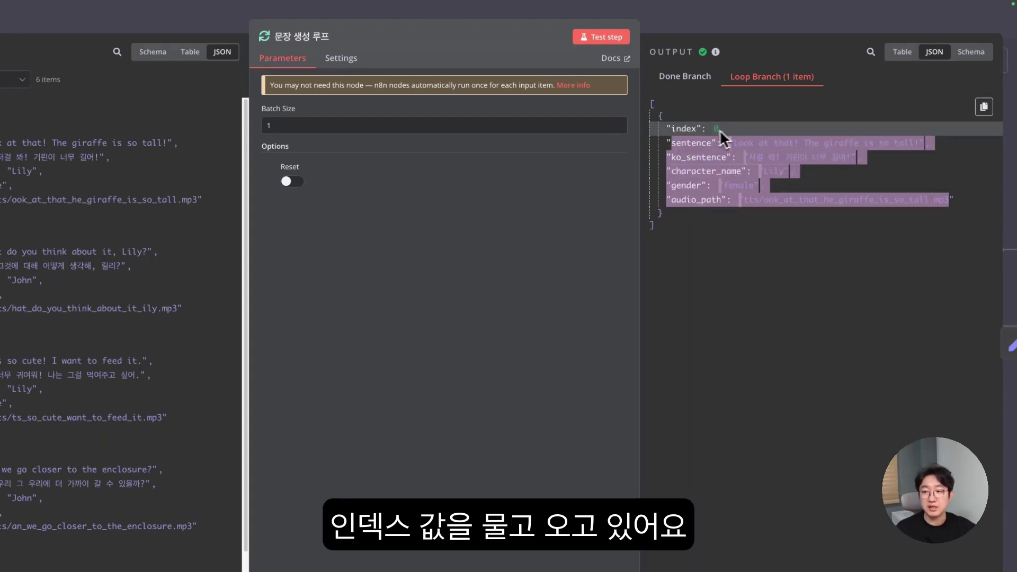
key(Escape)
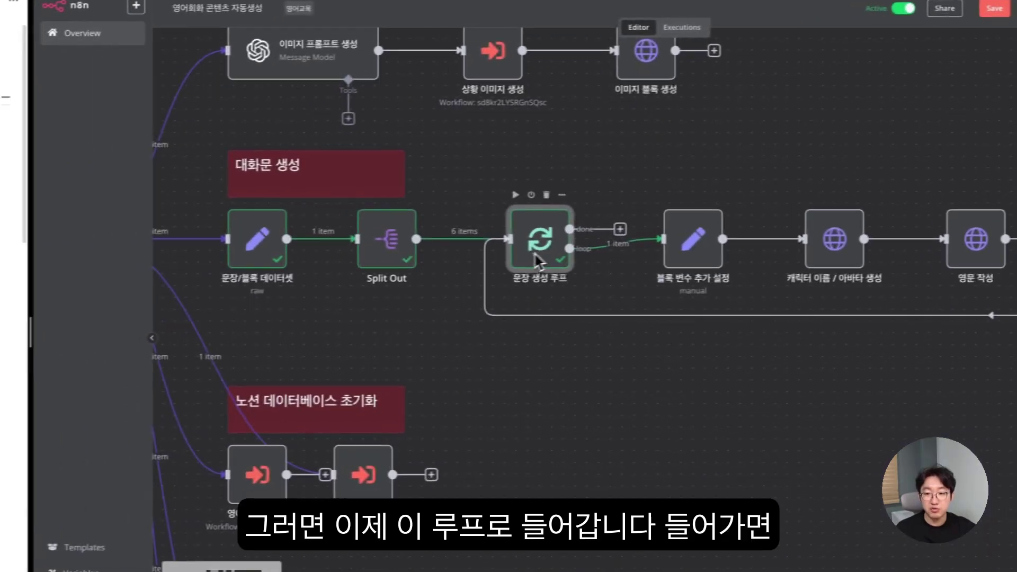
scroll(693, 241, up, 5)
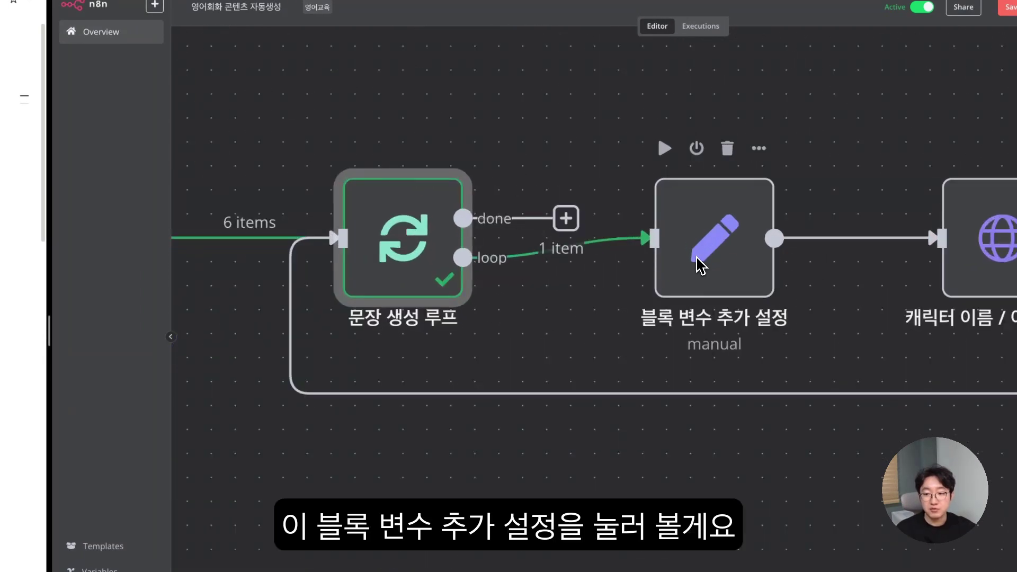
- In 블록 변수 추가 설정, insert 노션 블록 정보's conversation field into the blocks expression
double_click(714, 256)
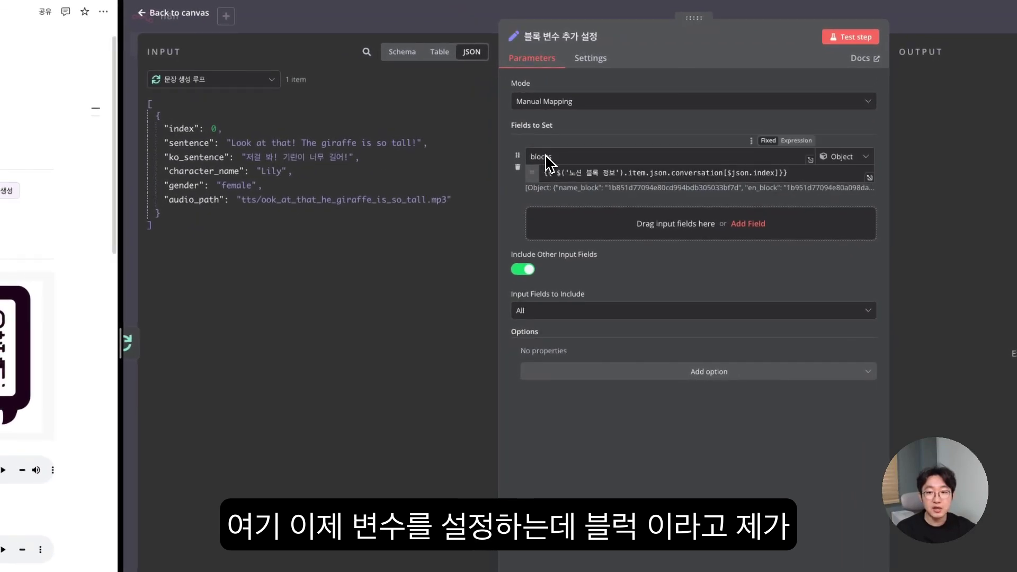
click(722, 173)
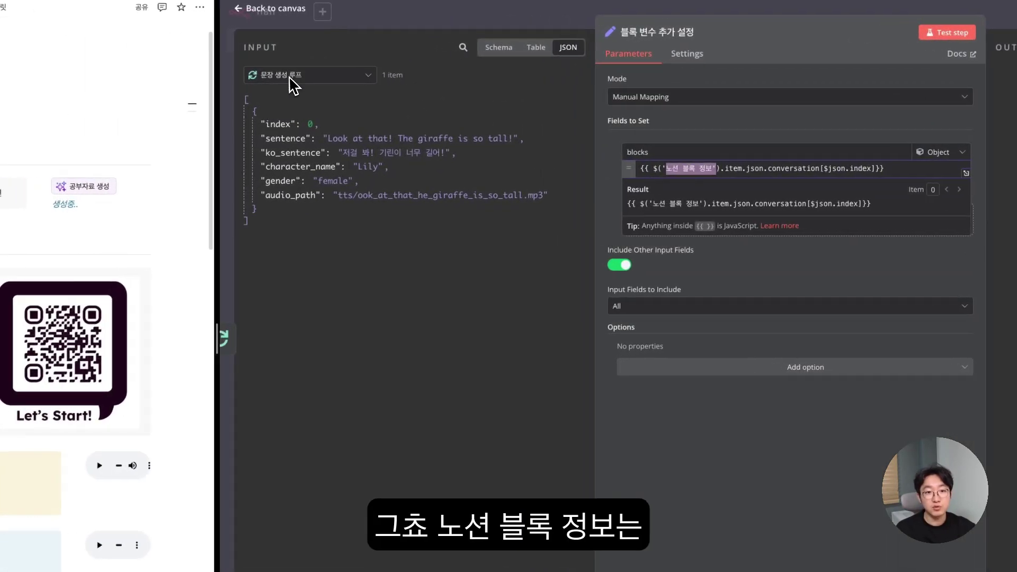
click(119, 81)
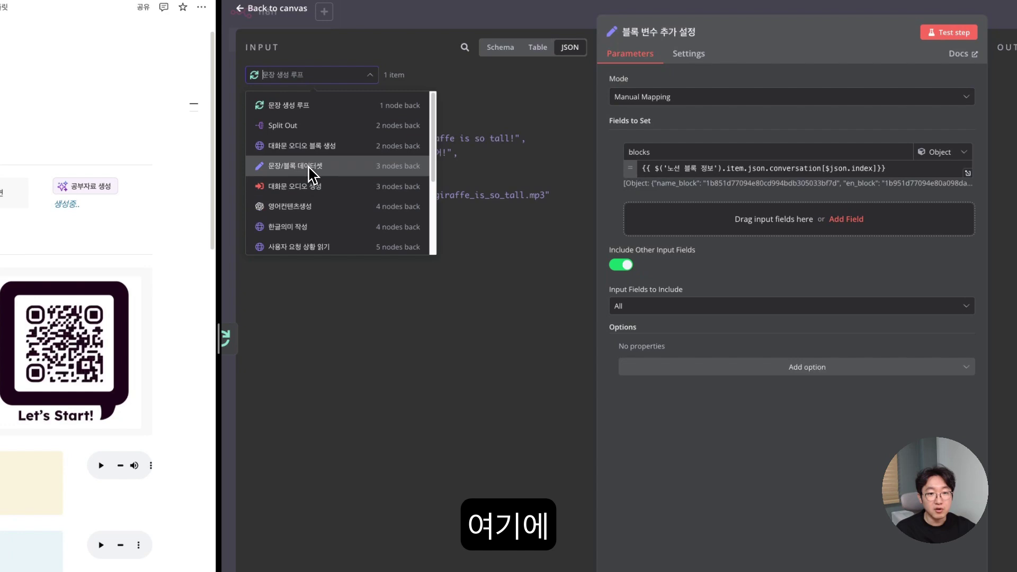
scroll(300, 220, down, 1)
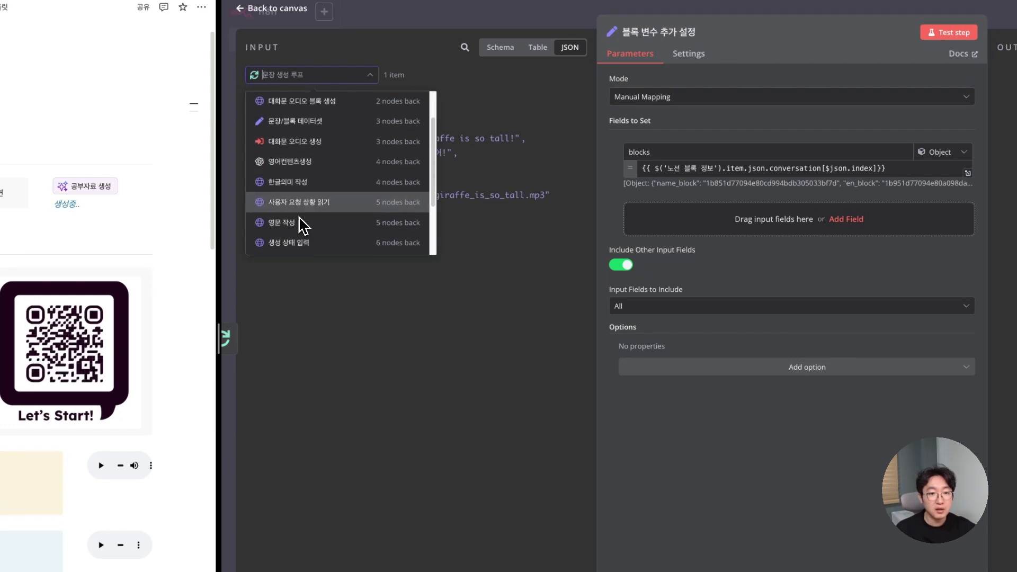
scroll(298, 228, down, 1)
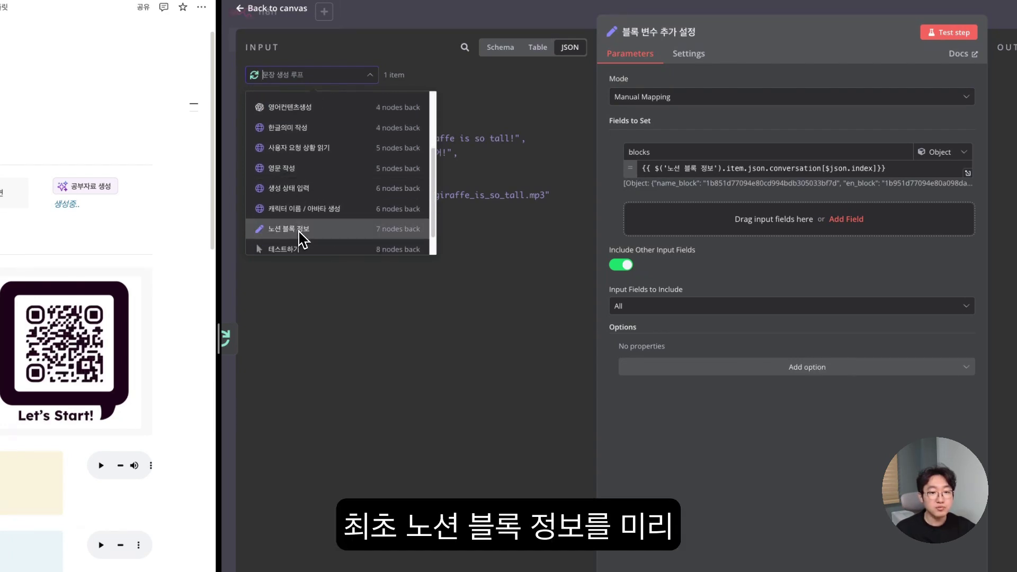
click(302, 236)
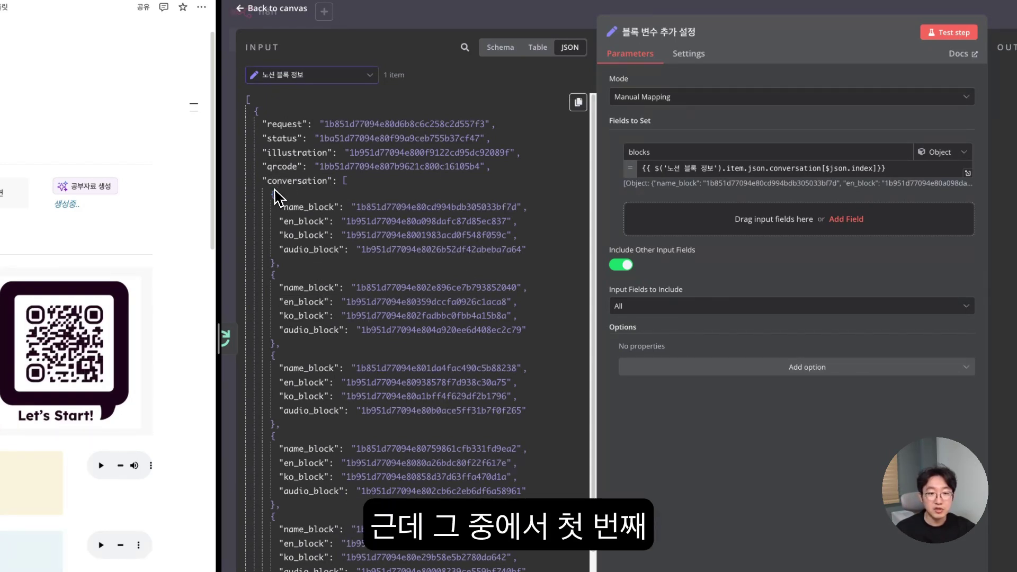
drag(273, 200, 331, 263)
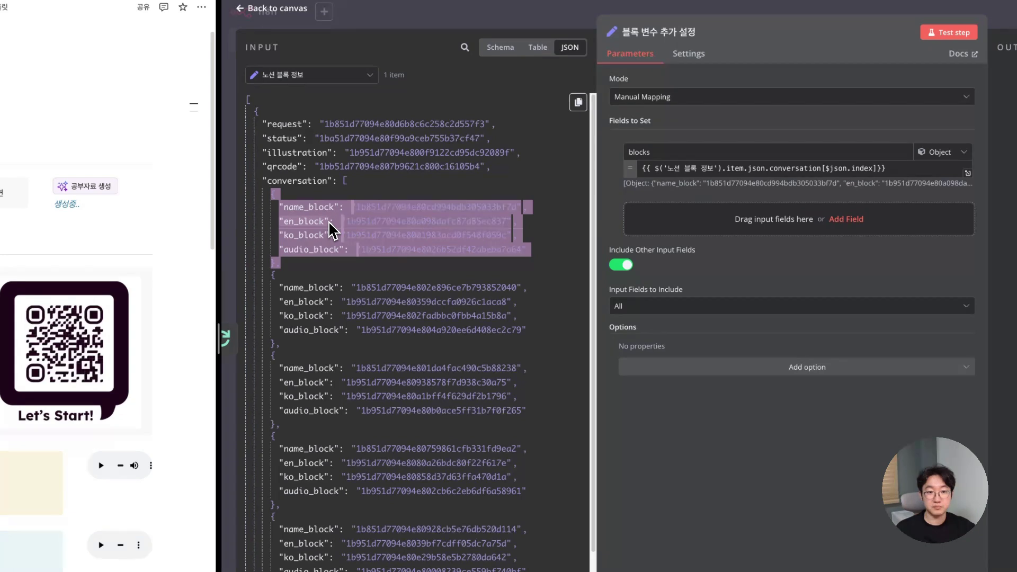
drag(300, 187, 642, 172)
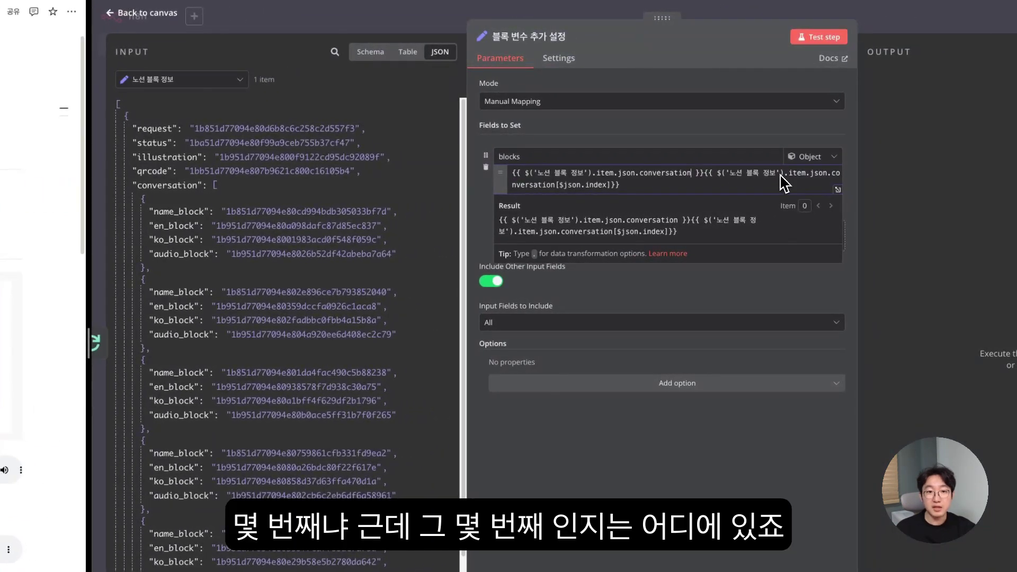
- Switch the input back to 문장 생성 루프 and place the caret after conversation
click(183, 79)
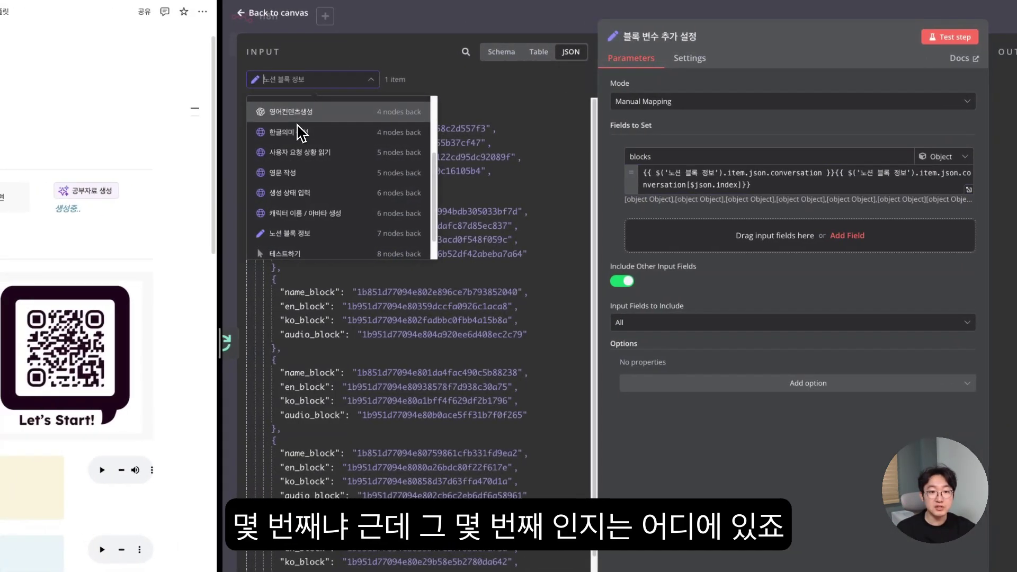
scroll(320, 220, down, 1)
scroll(320, 221, up, 3)
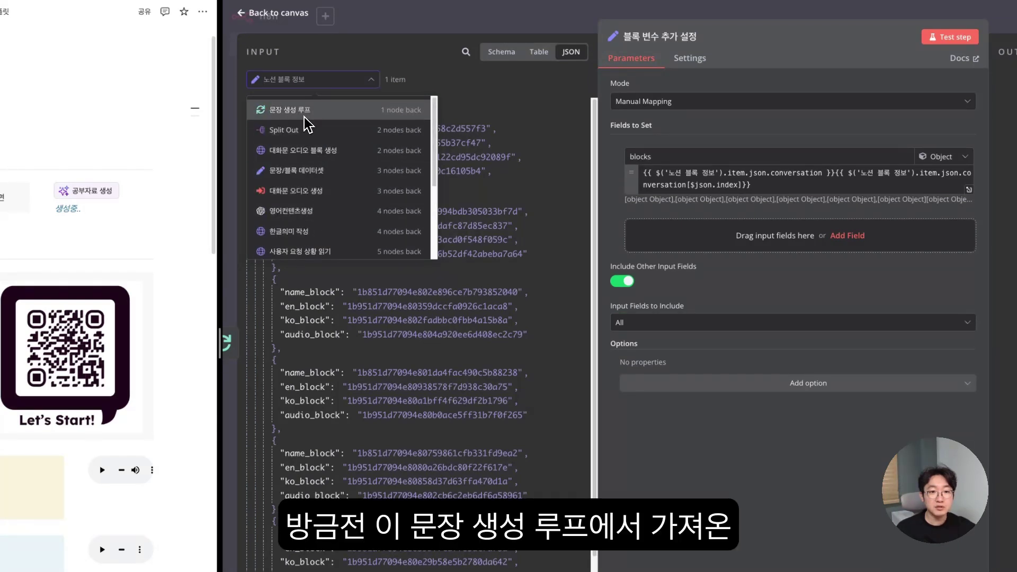
click(307, 110)
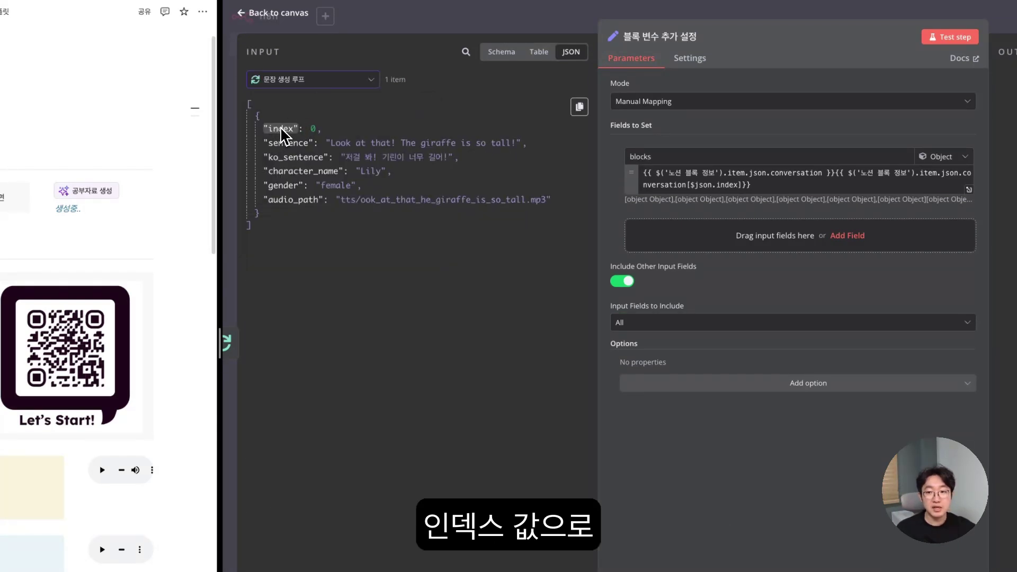
click(822, 180)
click(709, 174)
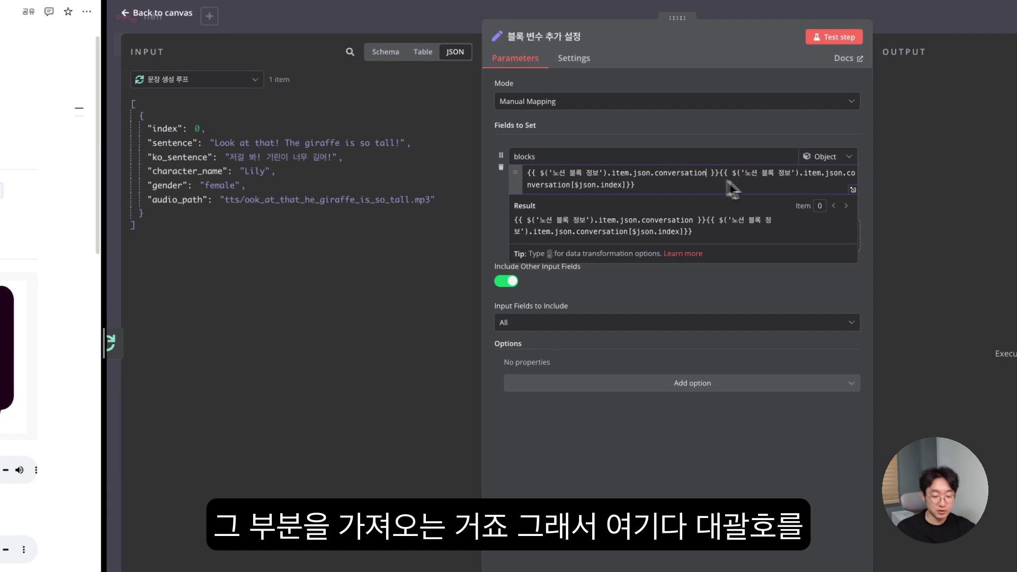
- Make blocks read conversation[$json.index], delete the duplicate expression, and test the node
text([])
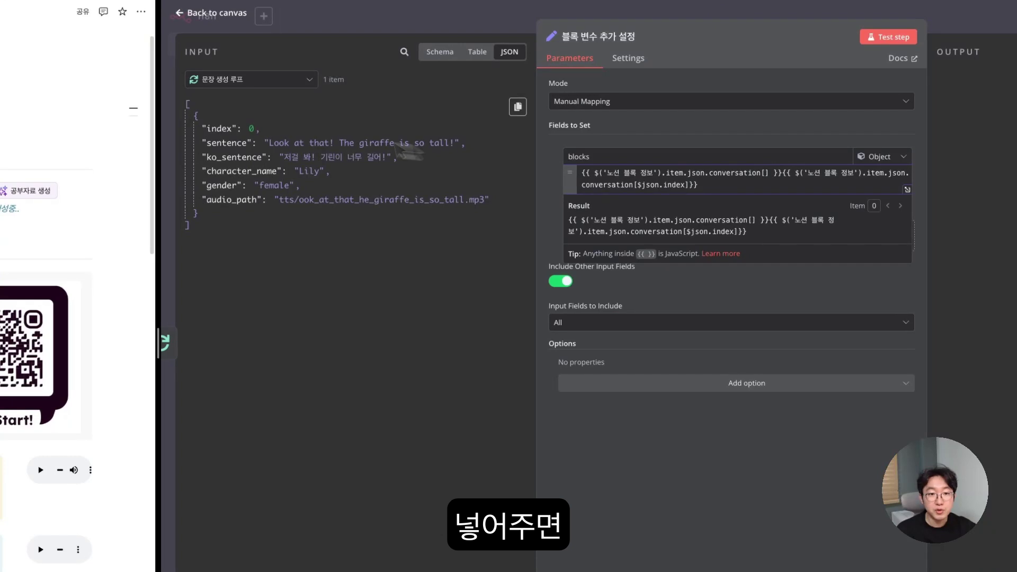
drag(223, 129, 218, 128)
drag(655, 179, 655, 167)
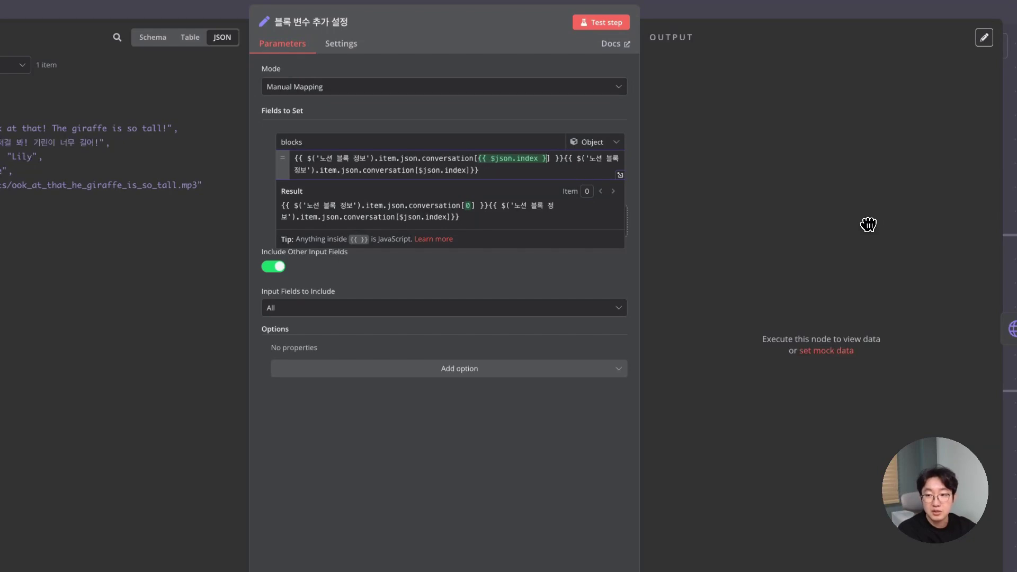
key(BackSpace)
key(BackSpace)
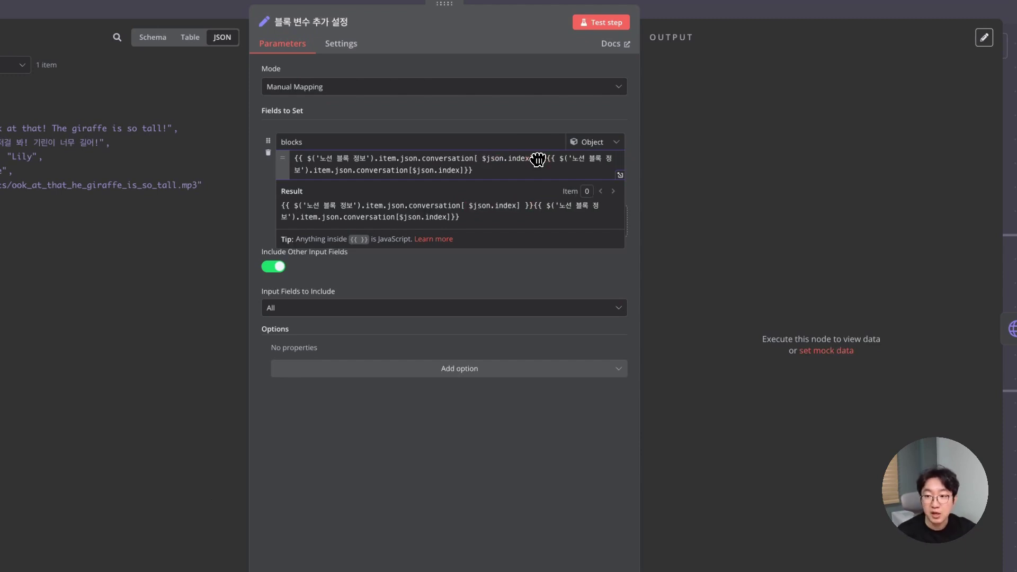
drag(483, 159, 560, 182)
key(BackSpace)
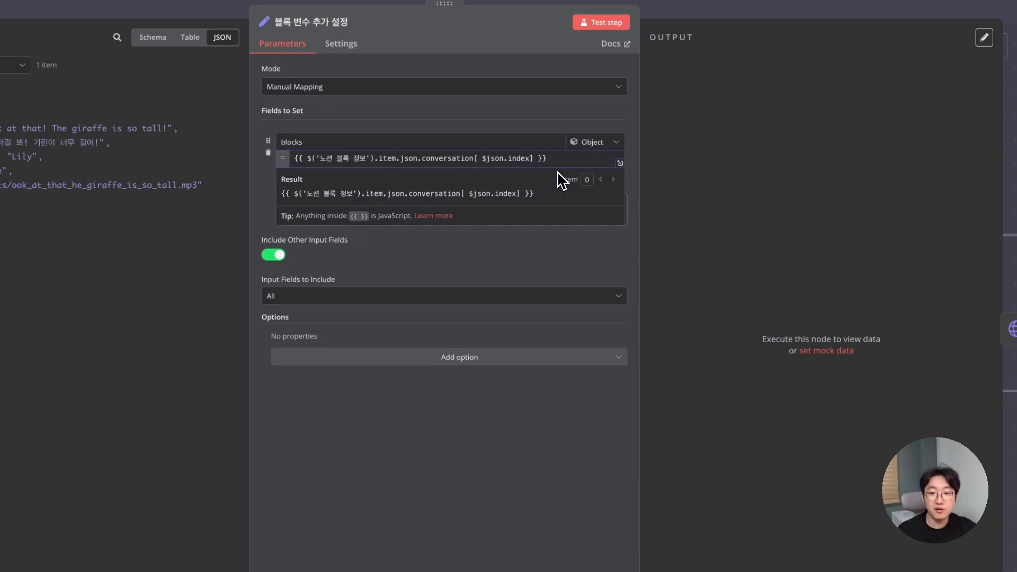
click(528, 264)
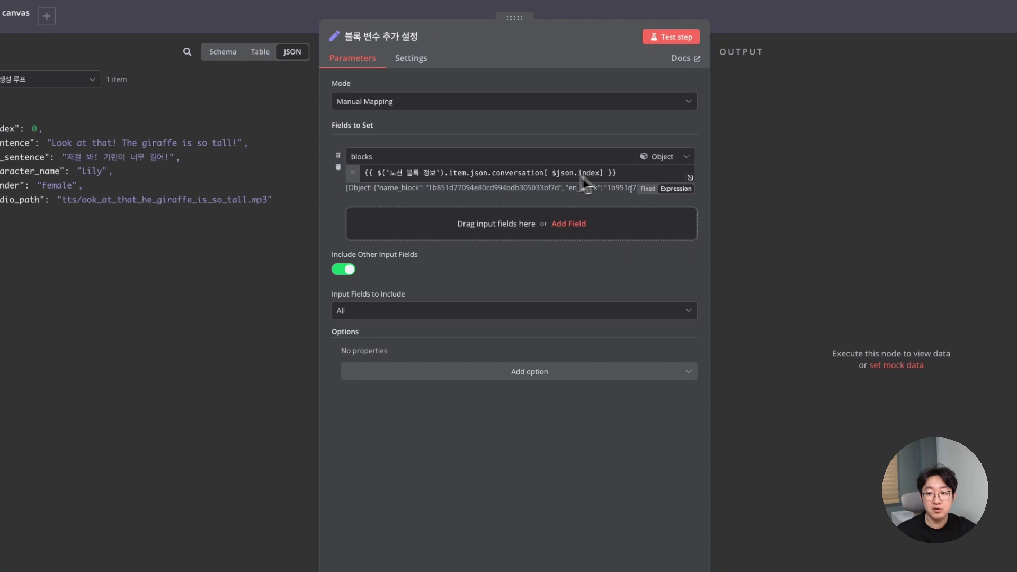
click(881, 175)
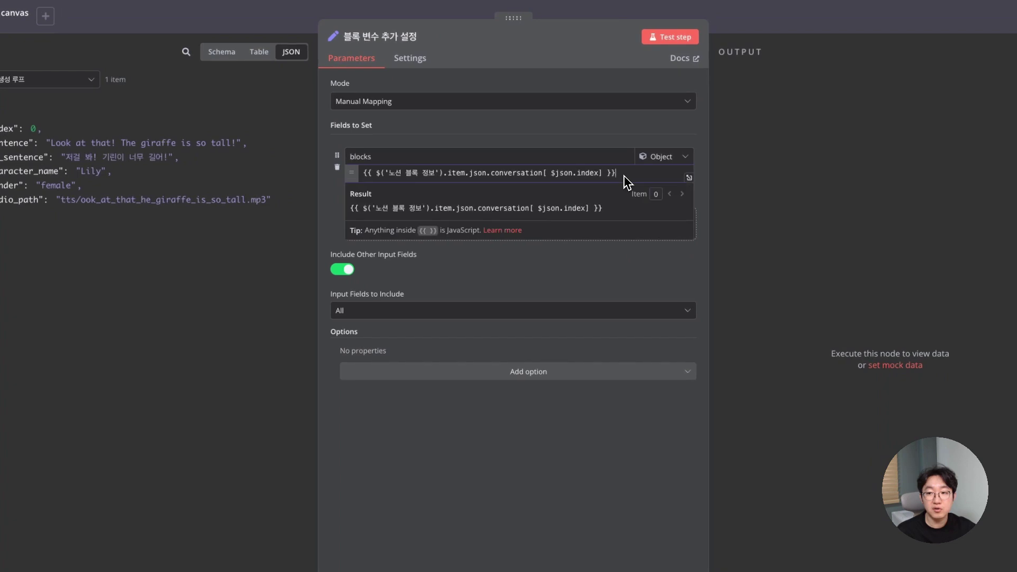
click(673, 38)
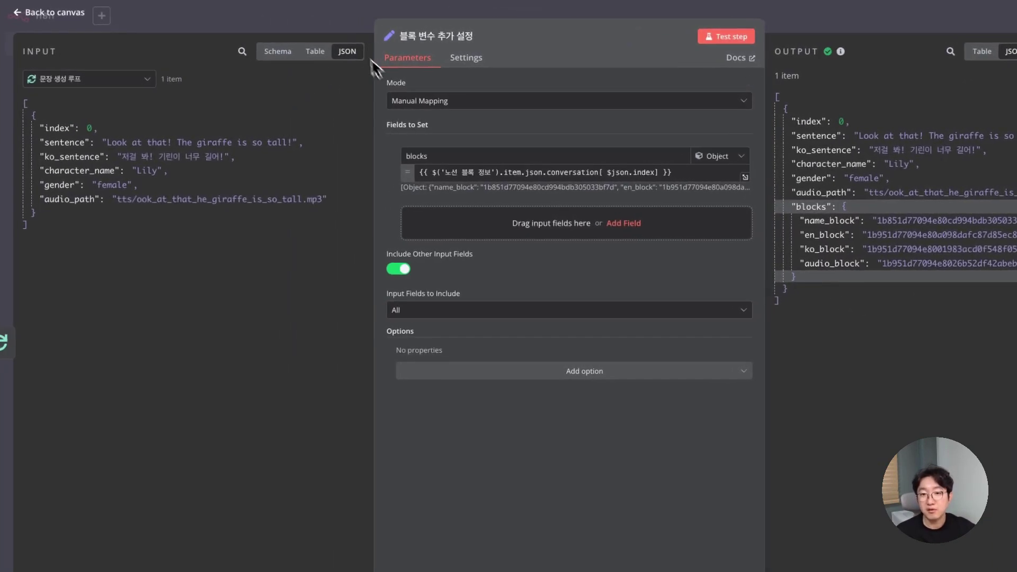
- Append $json.blocks.name_block to the Notion blocks URL in the 캐릭터 이름 / 아바타 생성 request
click(333, 31)
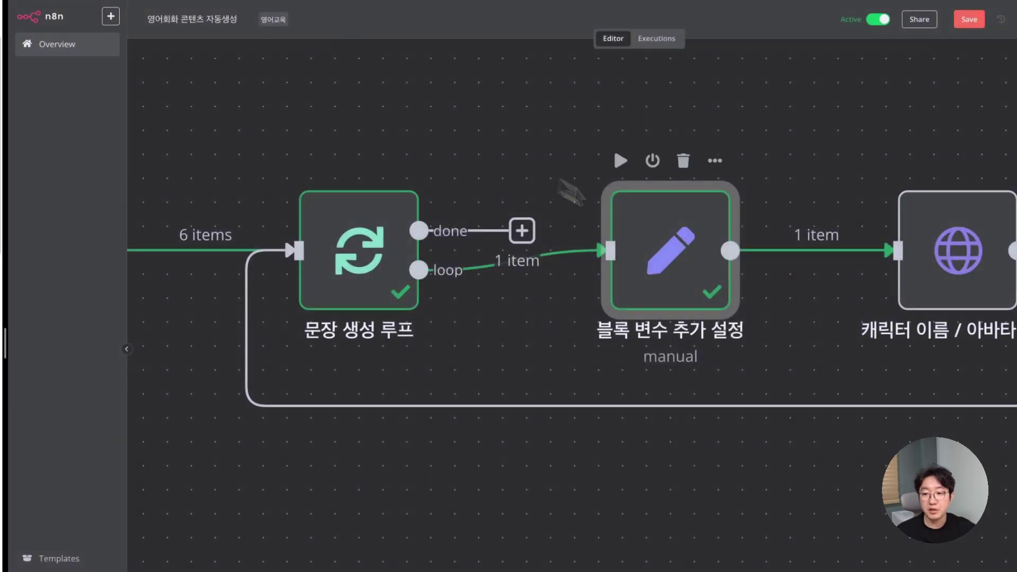
scroll(816, 263, right, 5)
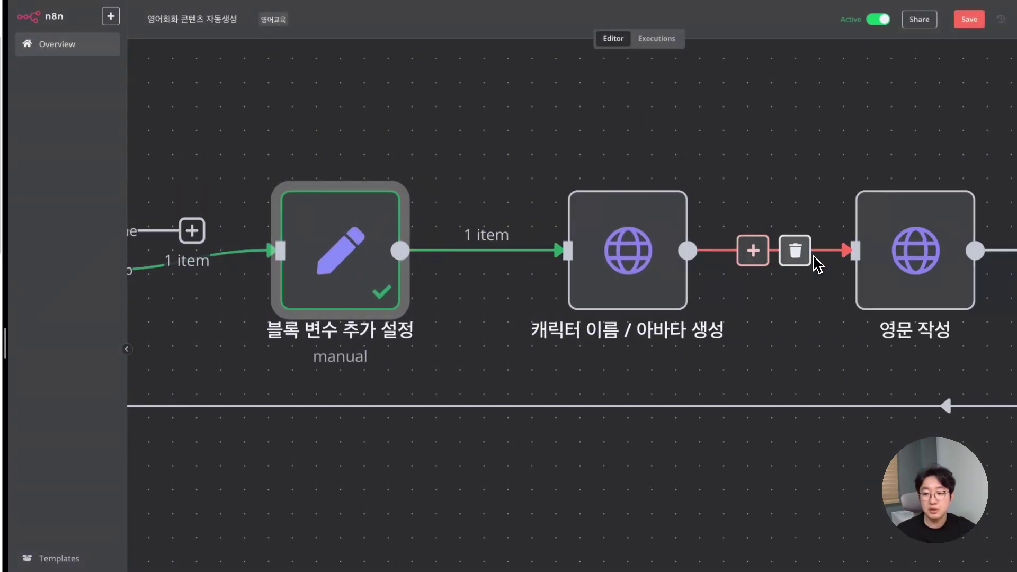
double_click(640, 271)
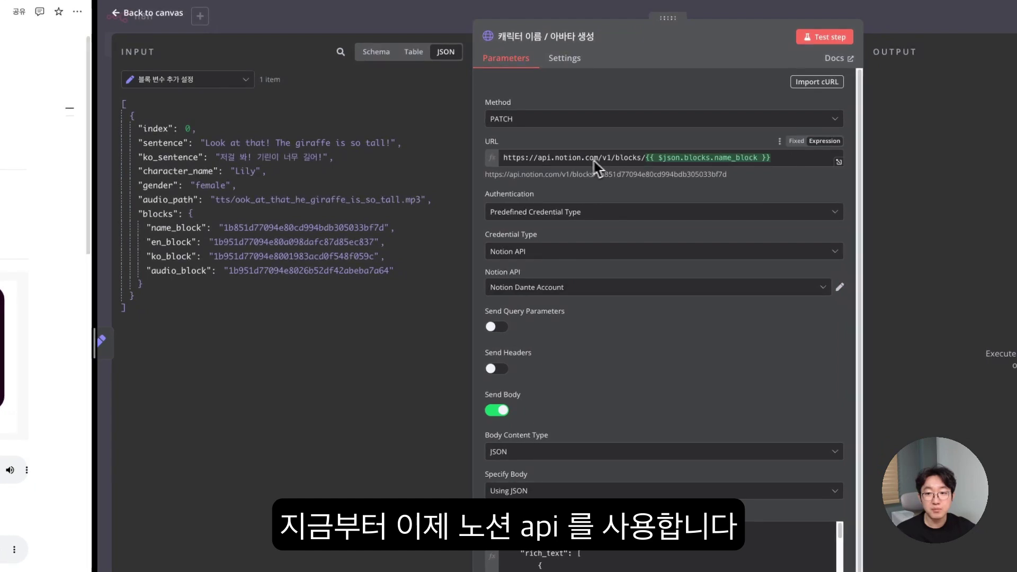
drag(505, 159, 647, 169)
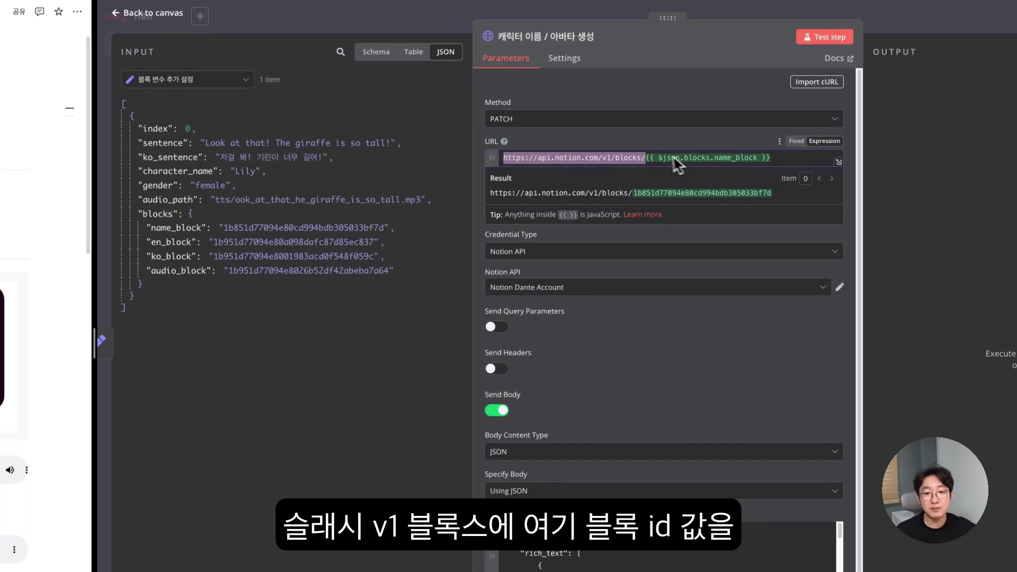
drag(302, 231, 779, 164)
drag(725, 111, 725, 111)
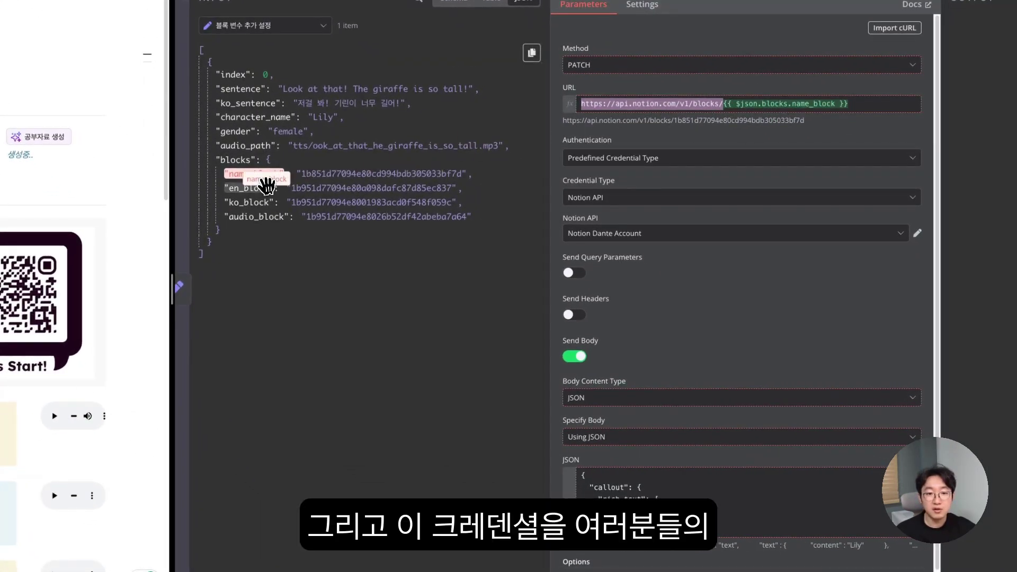
scroll(641, 167, down, 1)
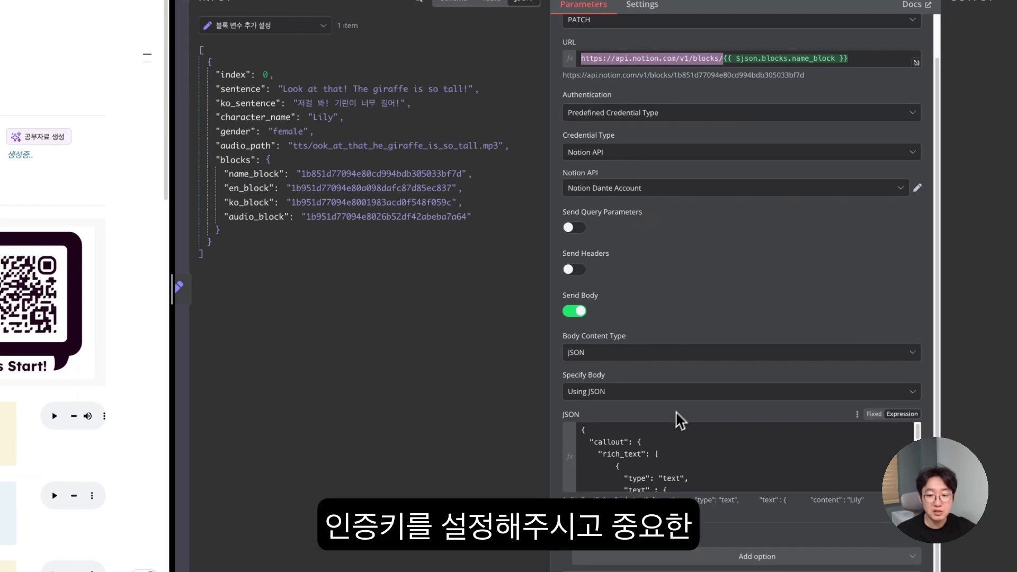
click(634, 453)
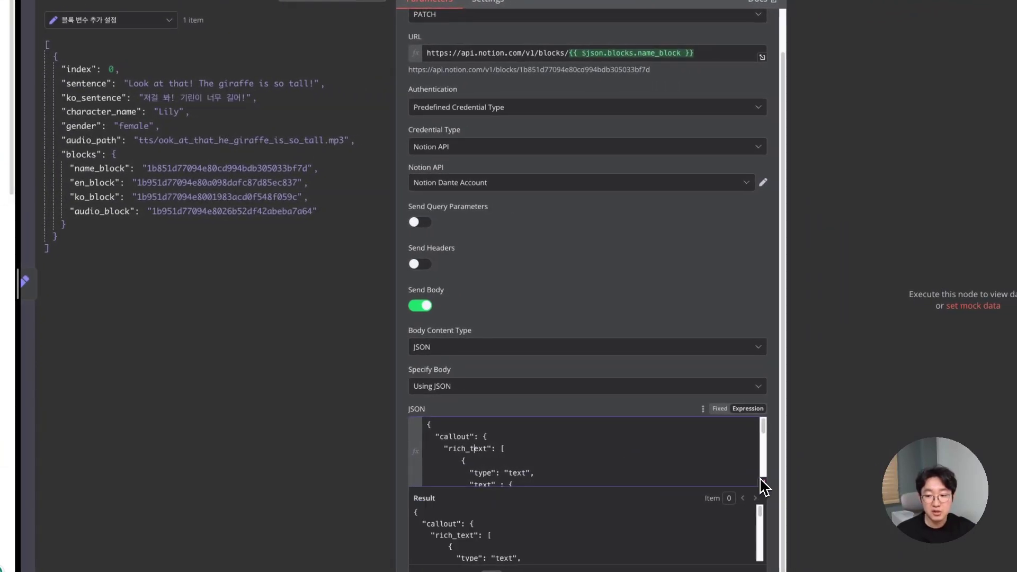
- Review the callout JSON in the expression editor and insert {{ $json.gender }} into the color line
click(763, 485)
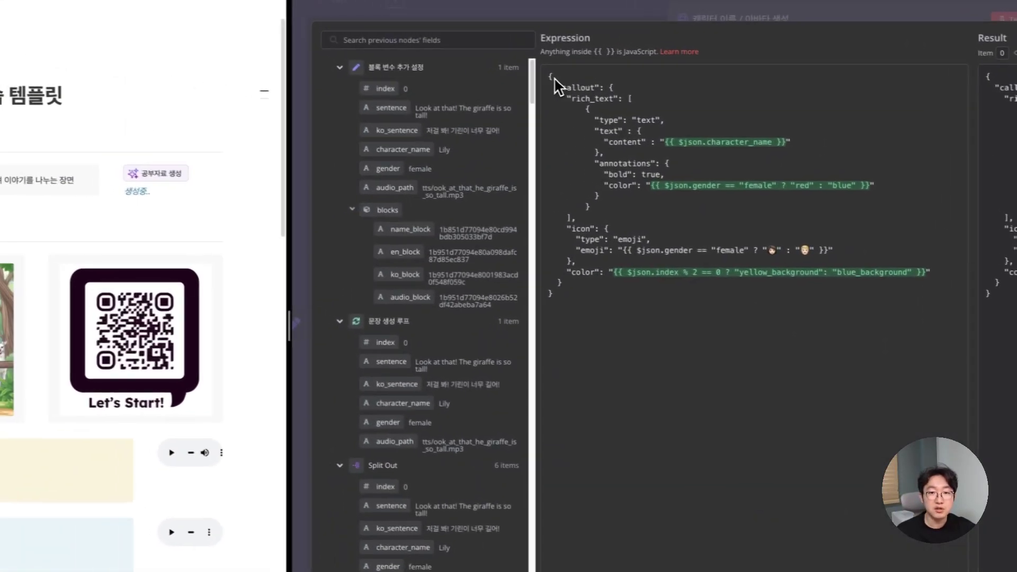
drag(548, 78, 685, 300)
click(711, 333)
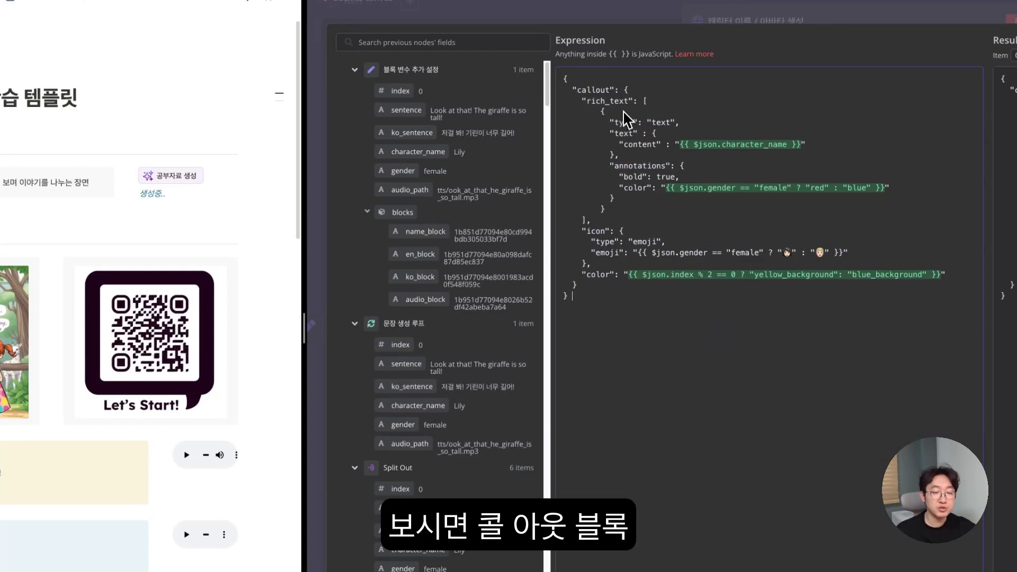
double_click(595, 92)
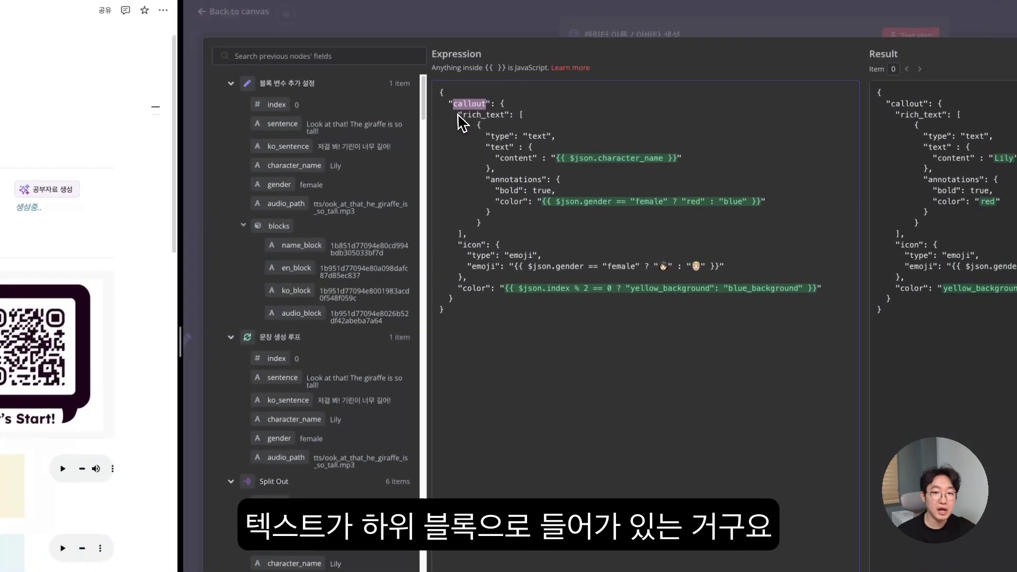
drag(489, 125, 541, 121)
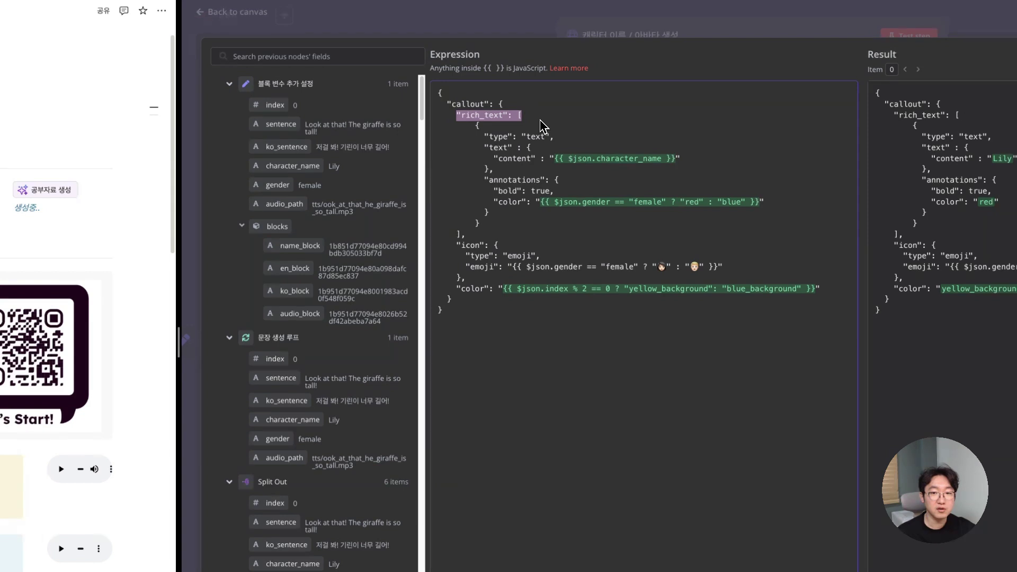
click(554, 162)
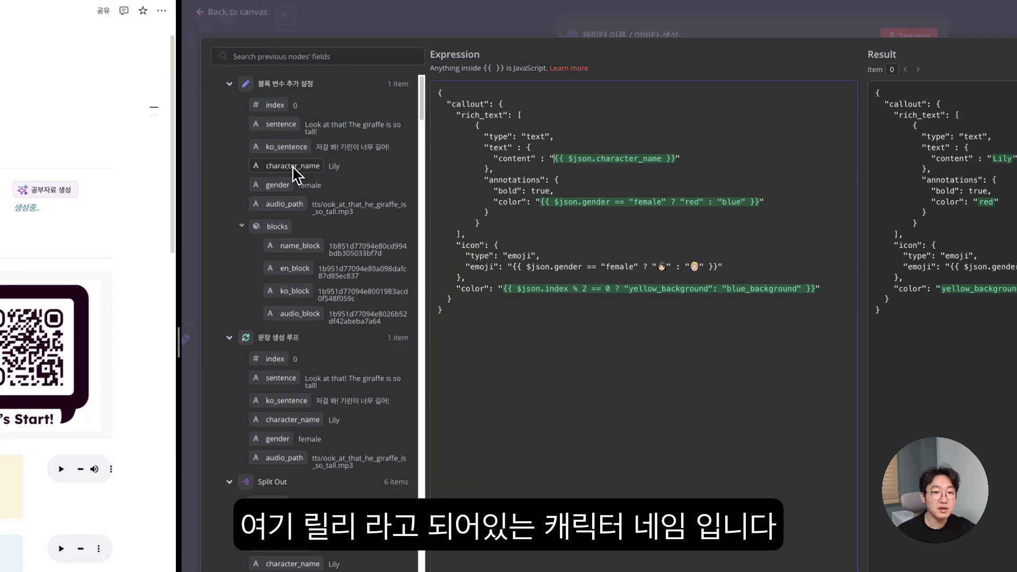
mouse_move(293, 170)
mouse_down()
mouse_move(299, 119)
mouse_move(500, 111)
mouse_move(555, 165)
mouse_move(329, 143)
mouse_move(311, 166)
mouse_up()
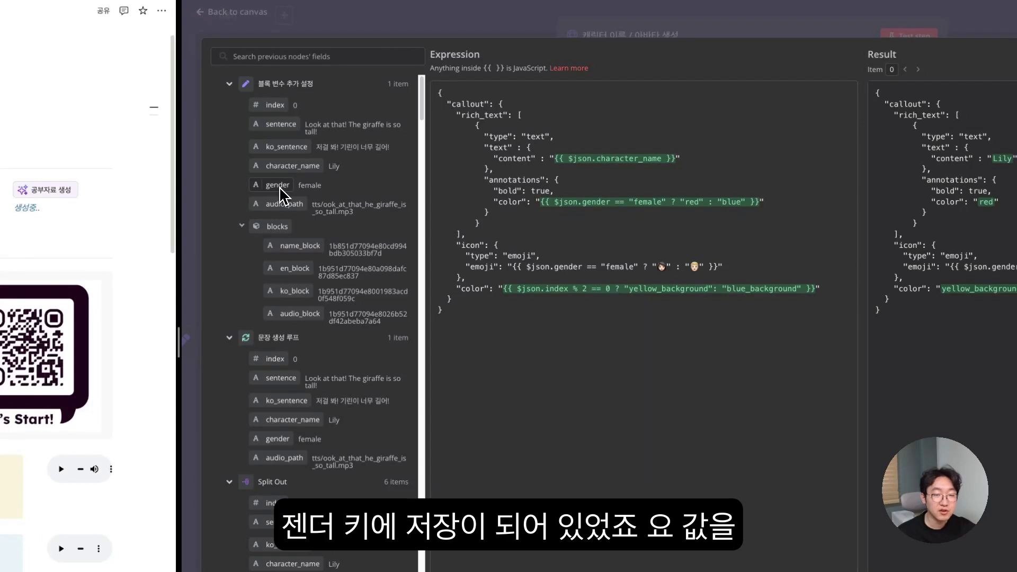
drag(273, 189, 540, 205)
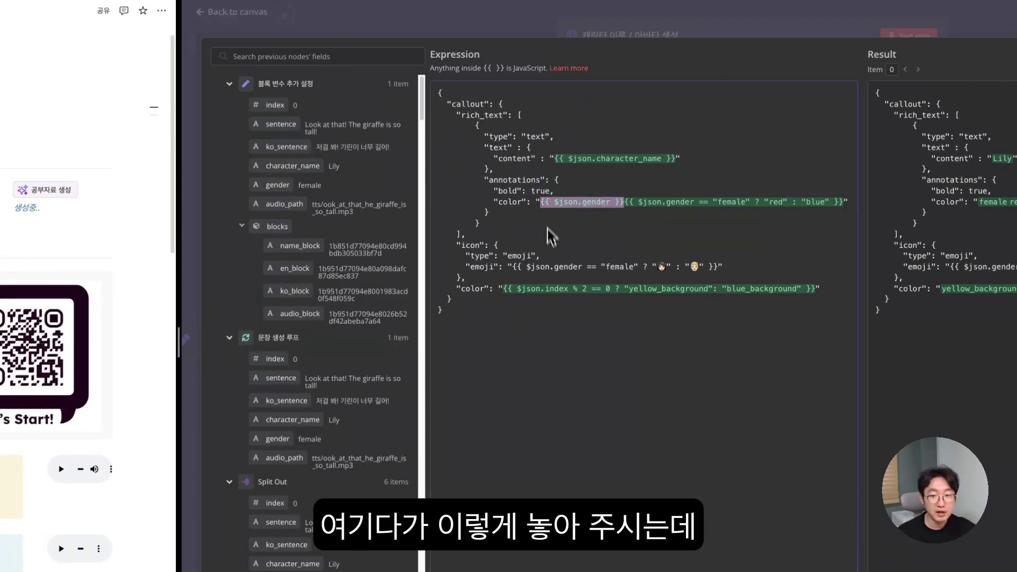
click(611, 203)
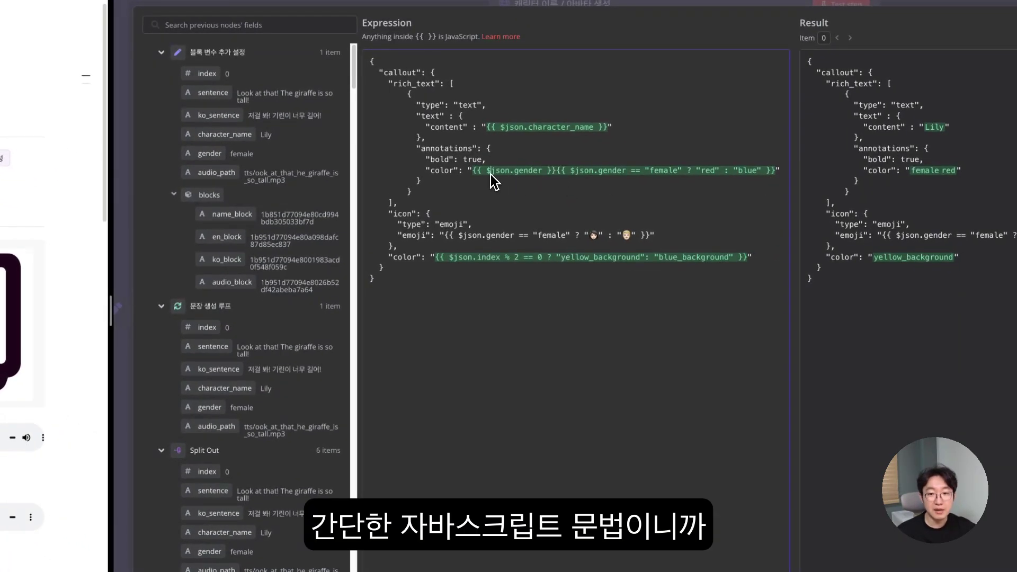
drag(472, 171, 553, 175)
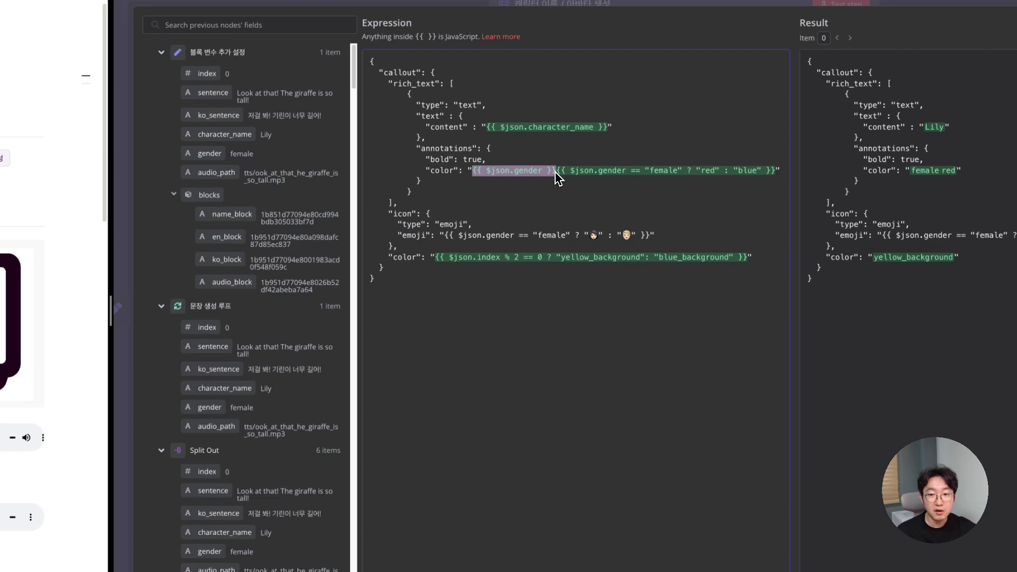
key(BackSpace)
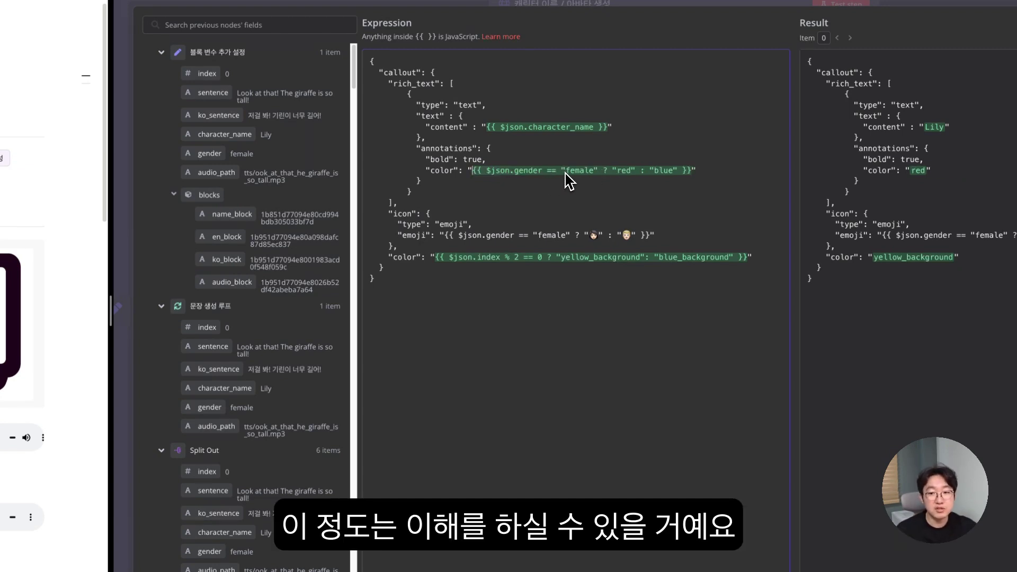
drag(488, 172, 525, 173)
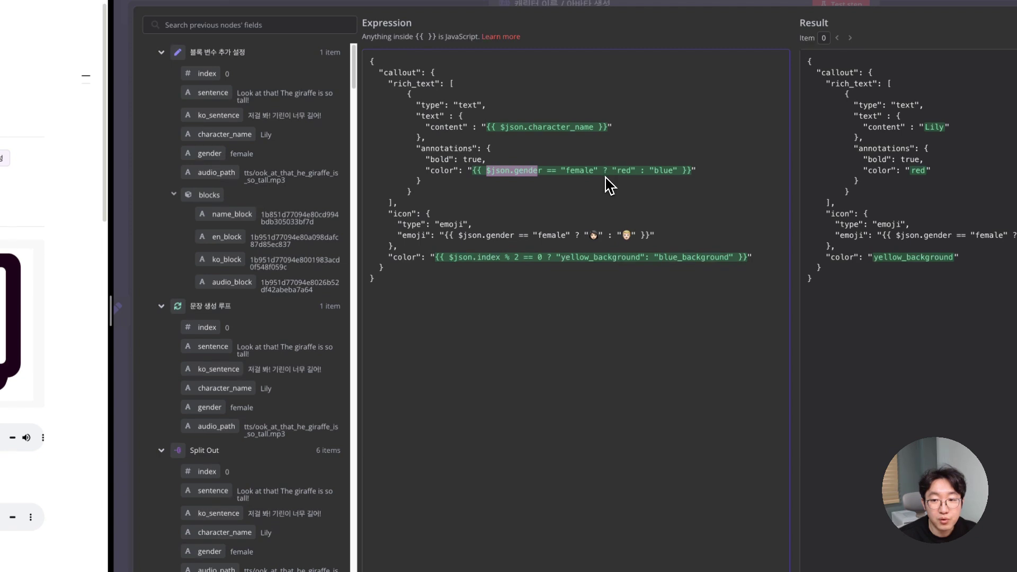
drag(613, 171, 625, 172)
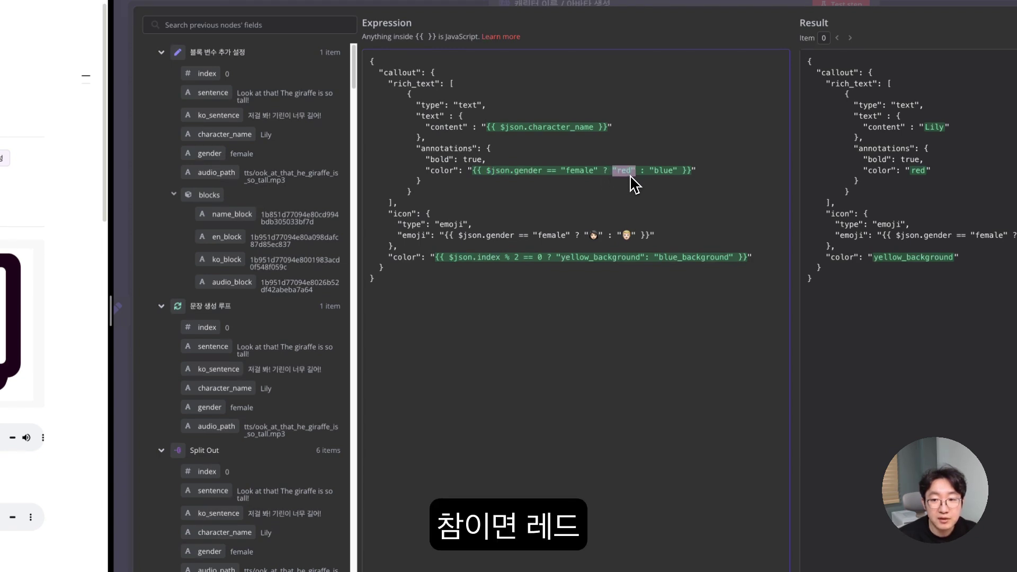
drag(652, 177, 668, 178)
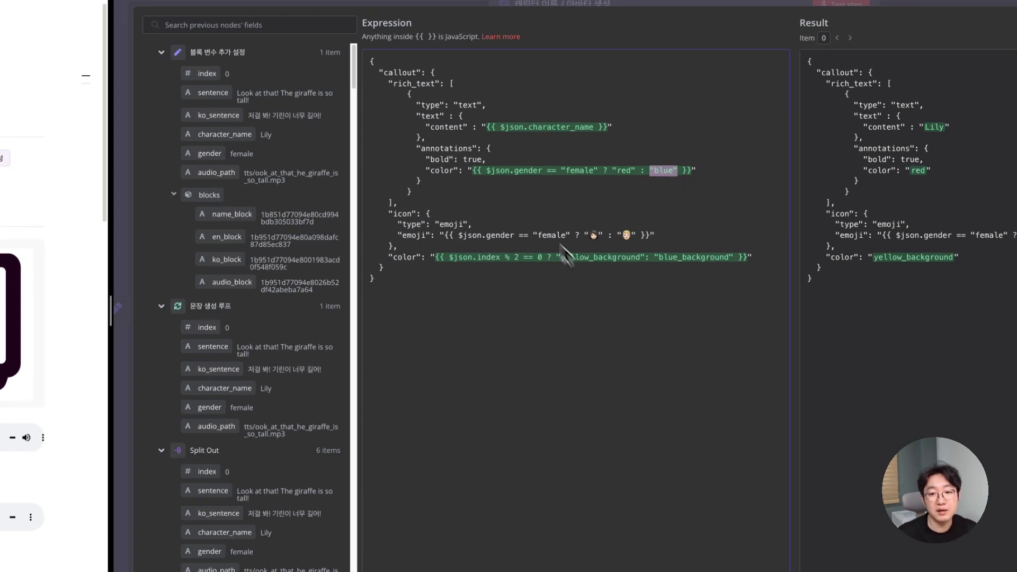
drag(472, 171, 689, 177)
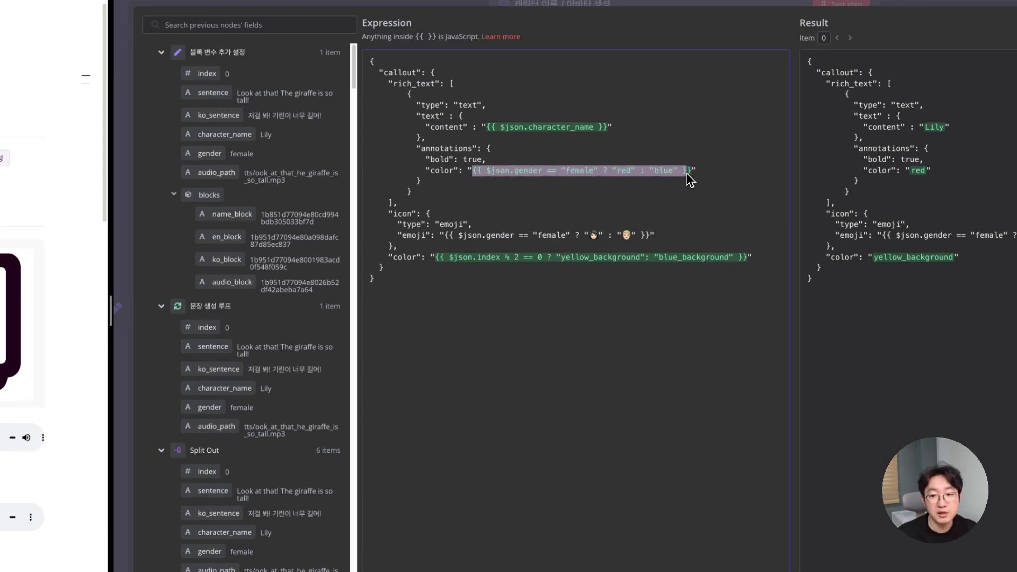
click(640, 174)
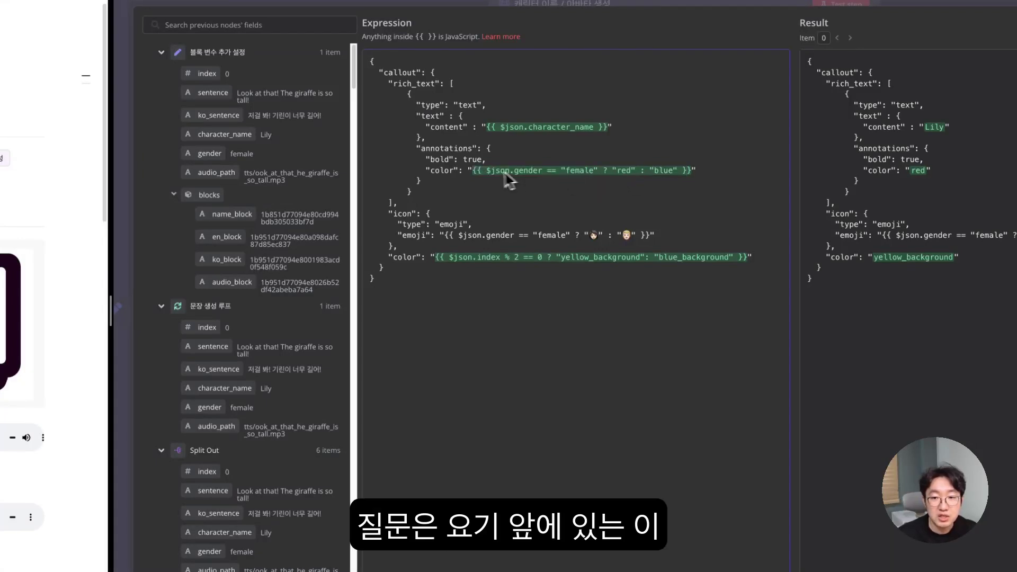
drag(489, 175, 598, 174)
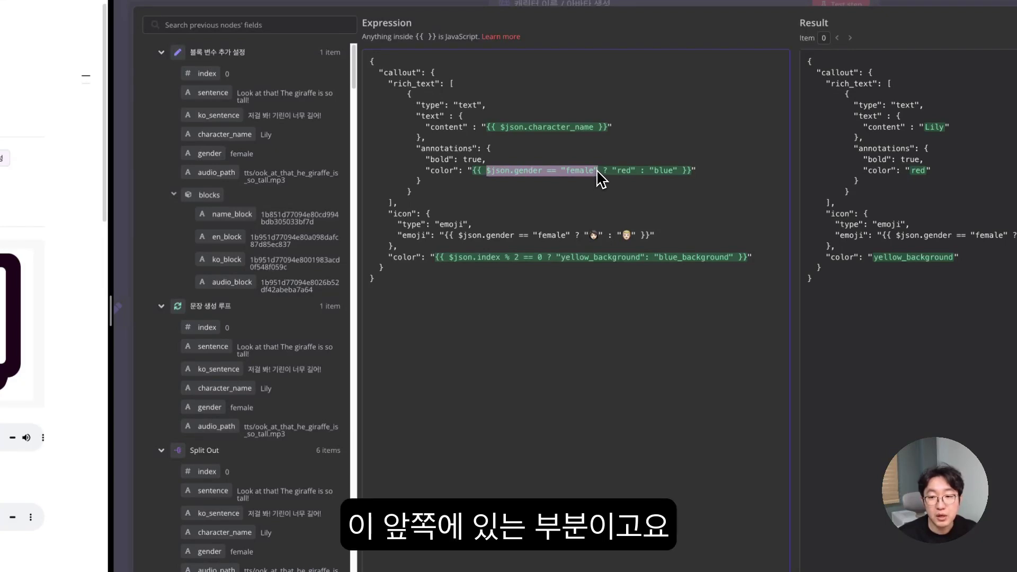
drag(613, 172, 677, 173)
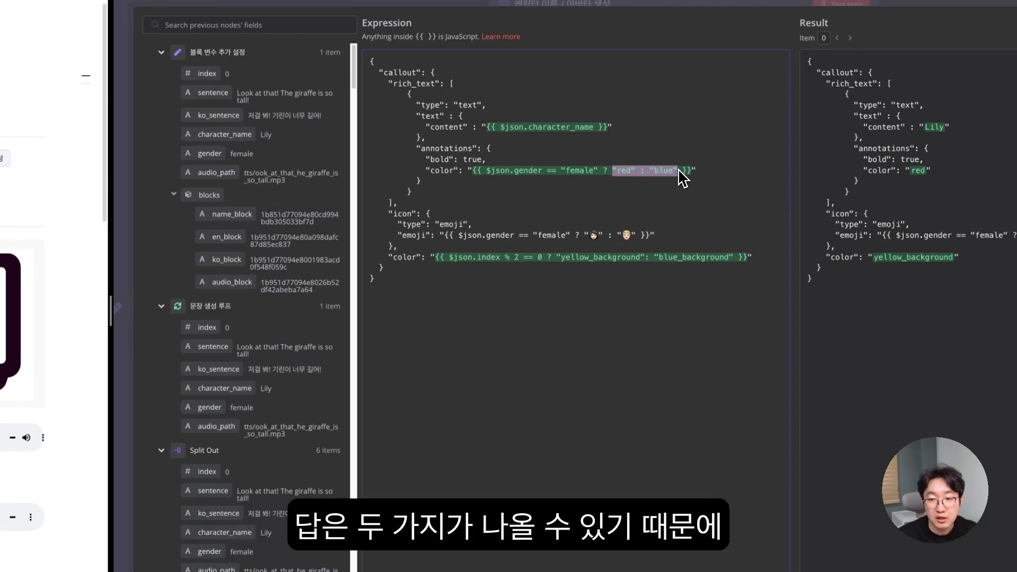
click(649, 183)
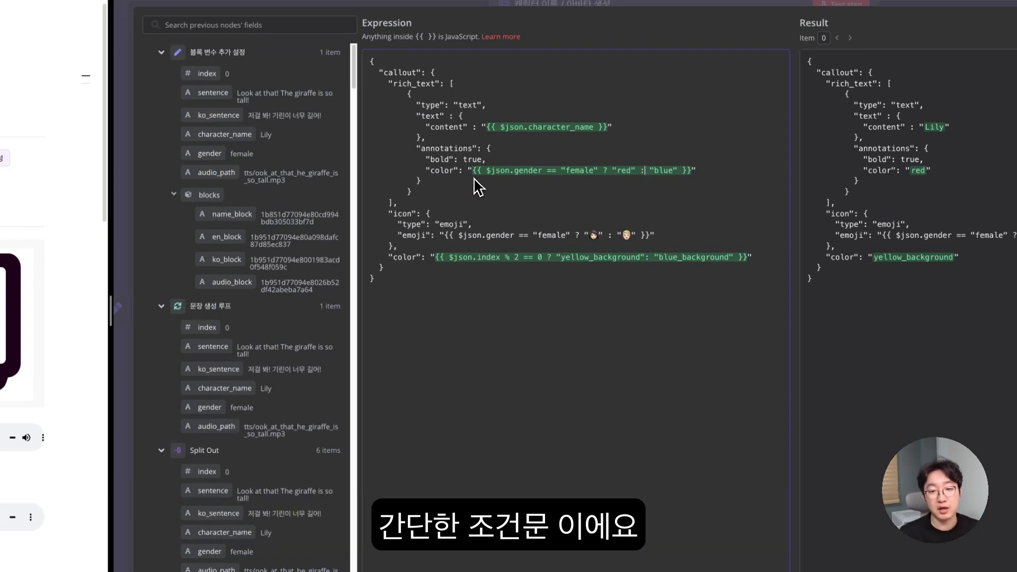
drag(474, 175, 693, 173)
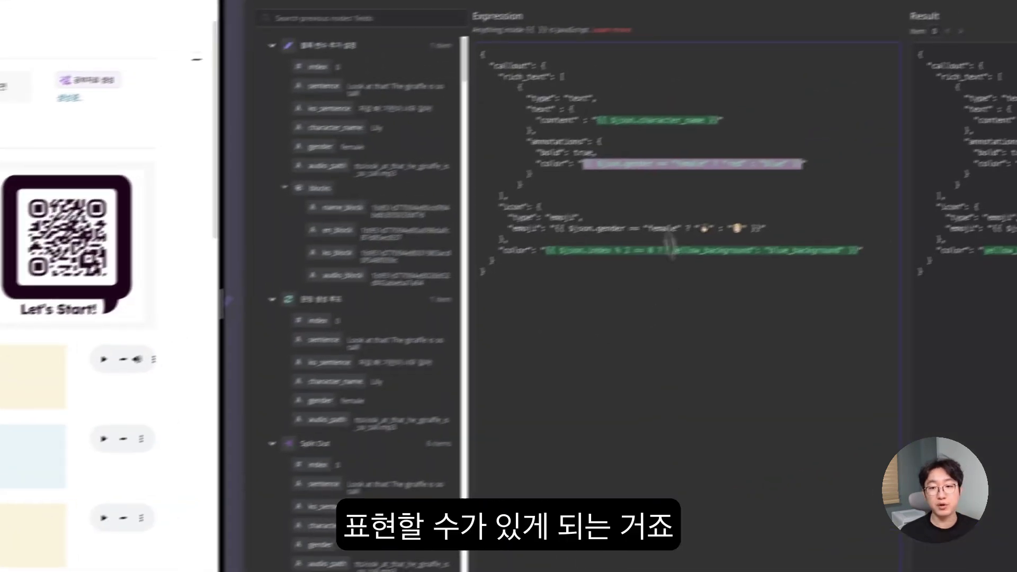
click(582, 155)
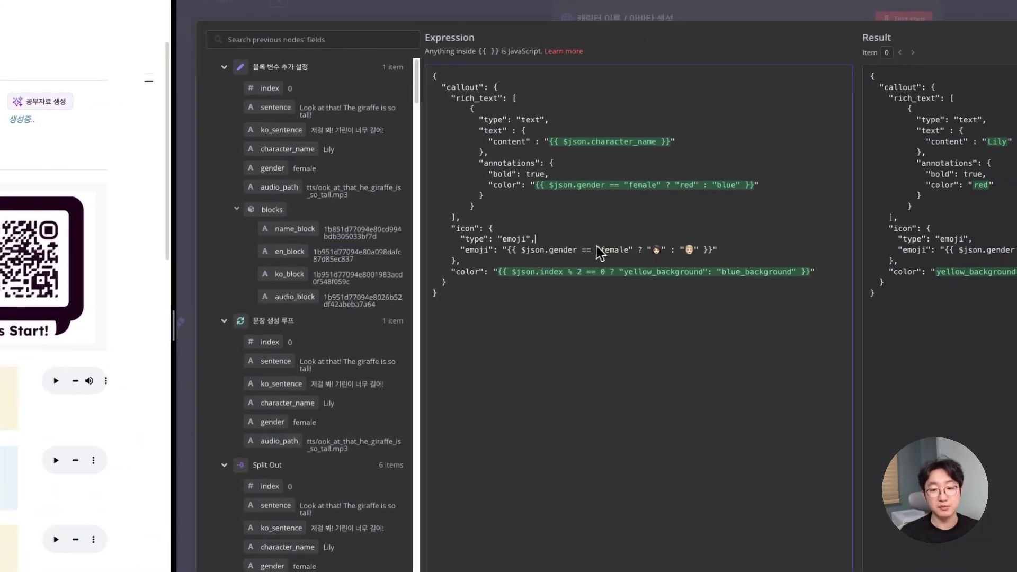
drag(508, 250, 716, 255)
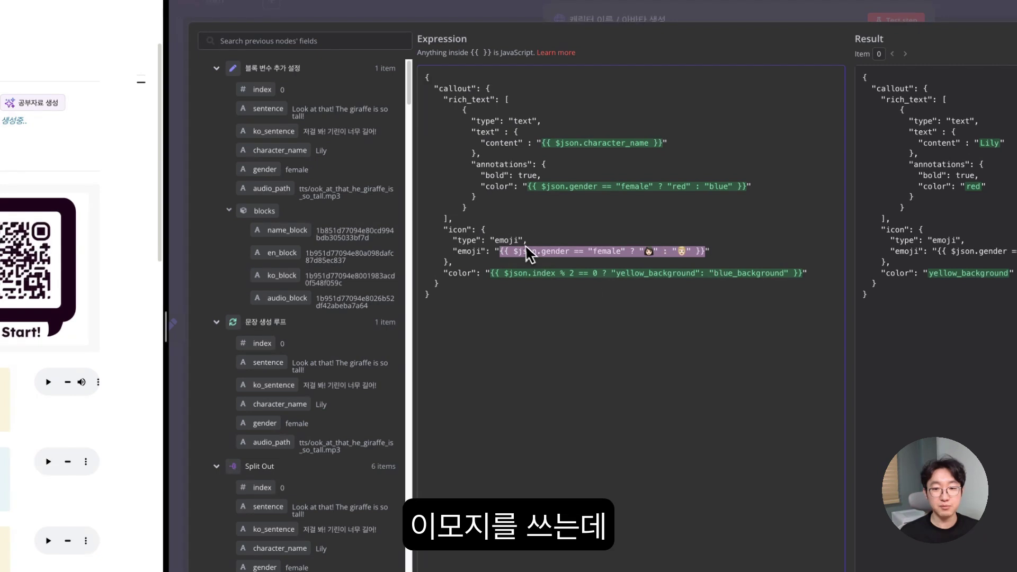
double_click(506, 241)
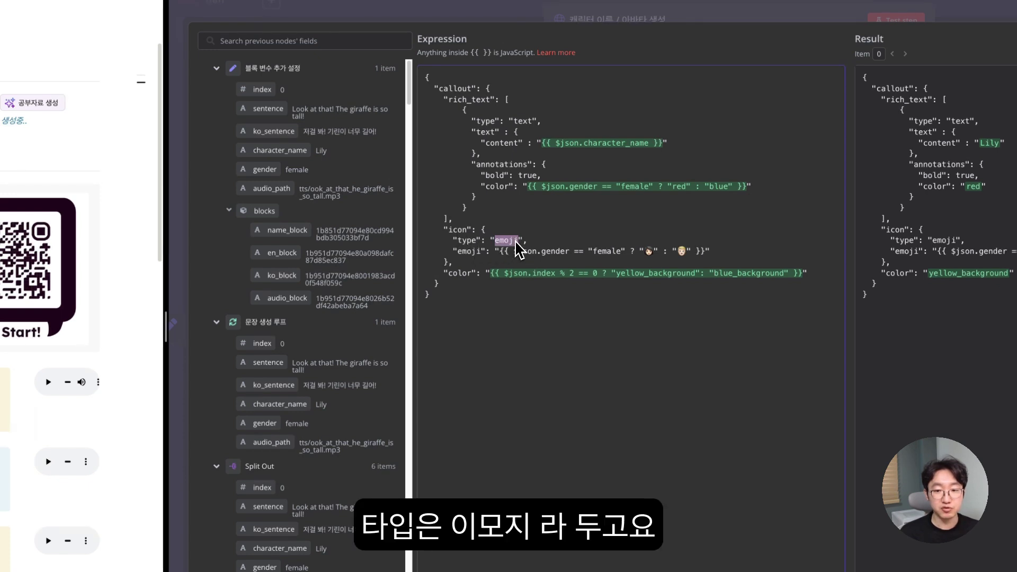
click(647, 253)
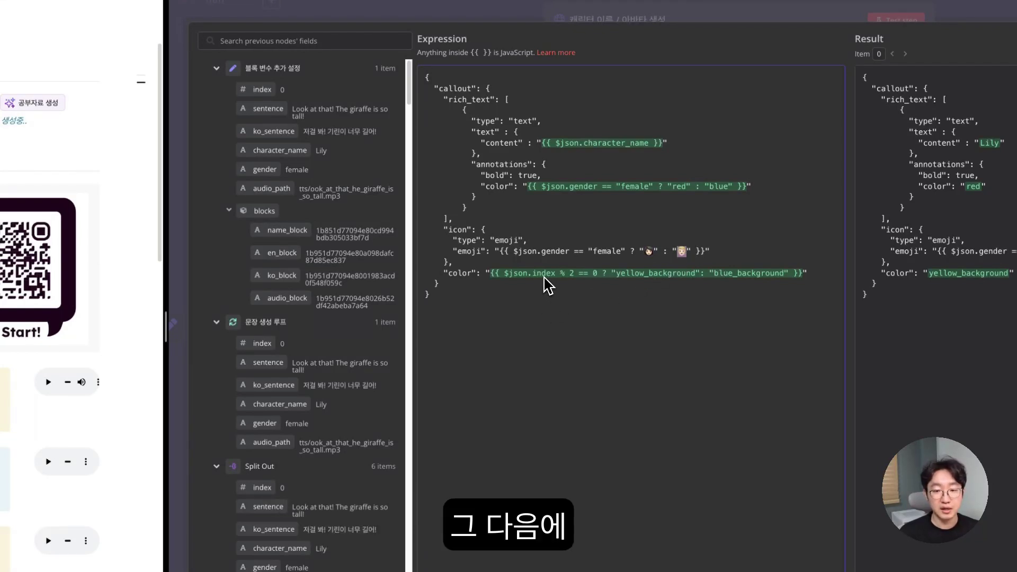
drag(448, 274, 648, 281)
click(543, 307)
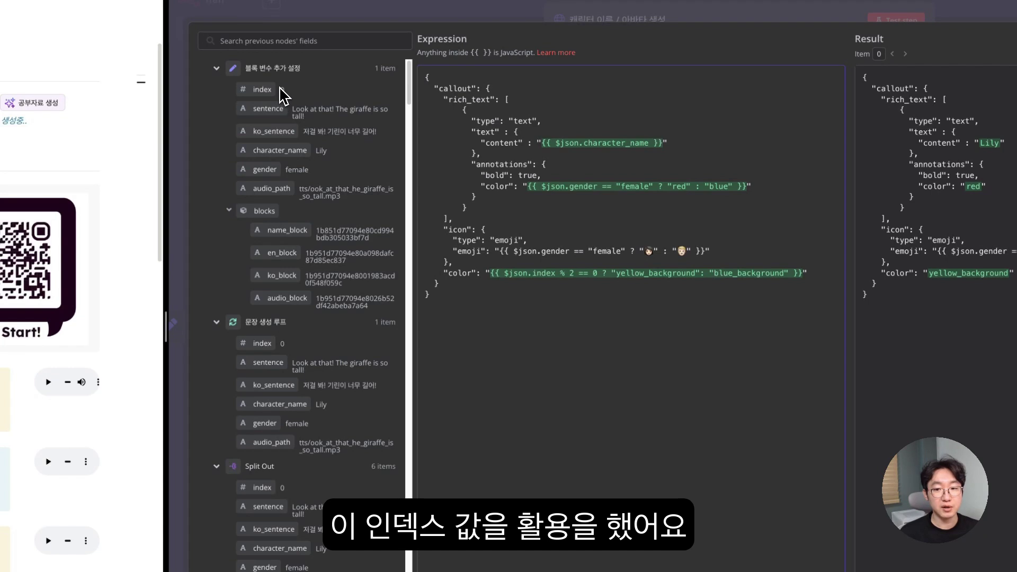
drag(505, 276, 799, 277)
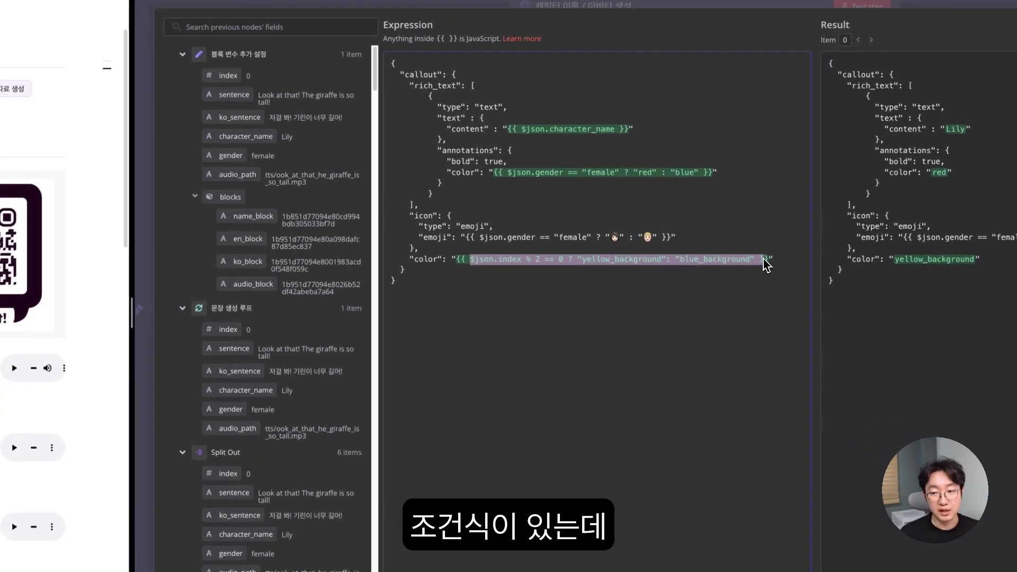
click(568, 268)
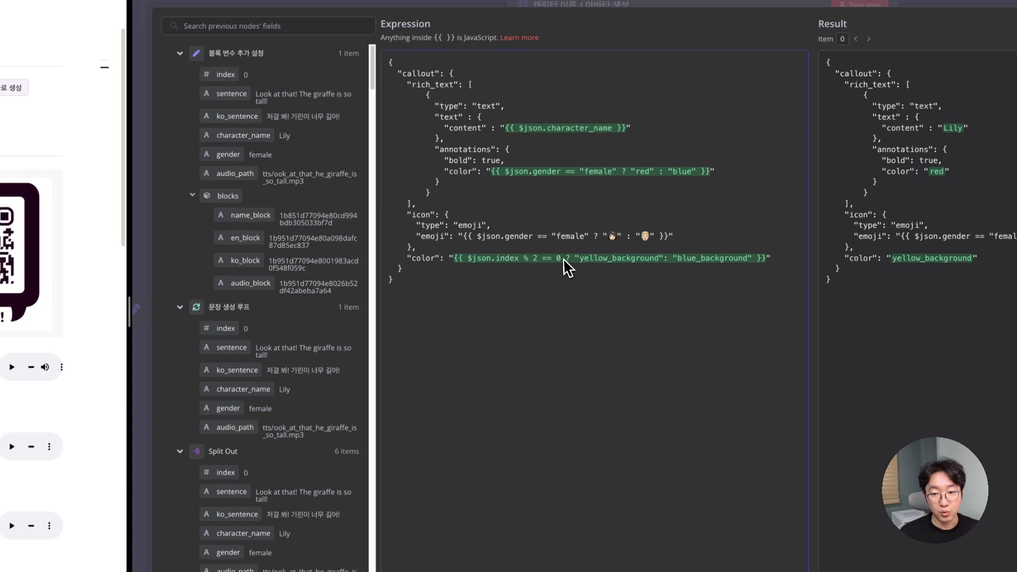
click(584, 259)
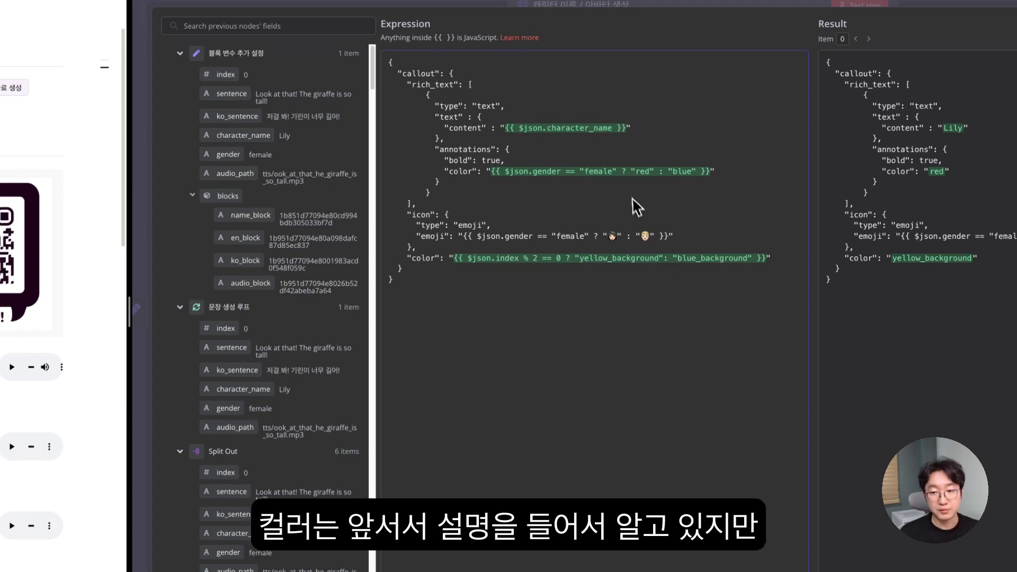
drag(566, 260, 466, 262)
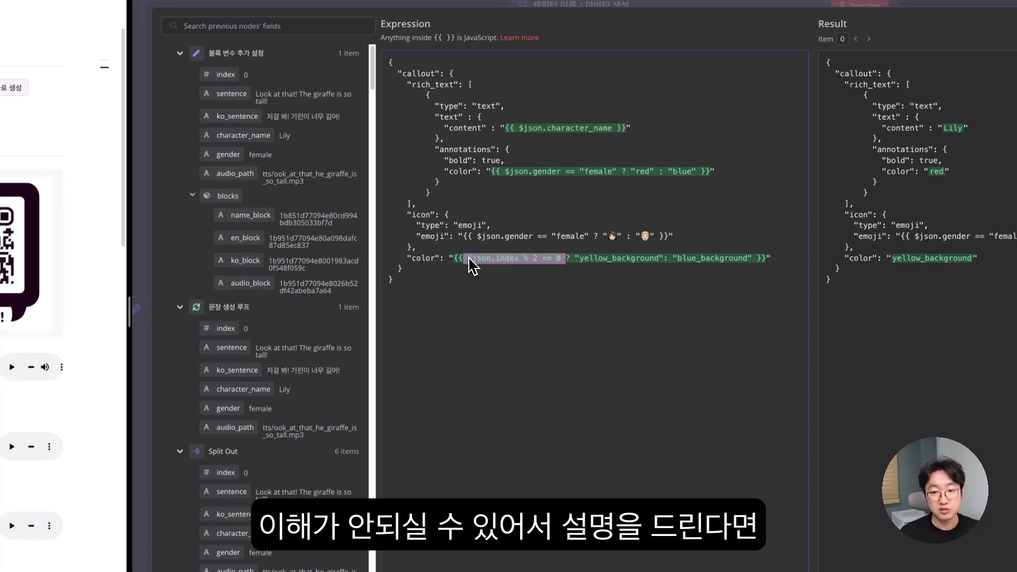
click(527, 261)
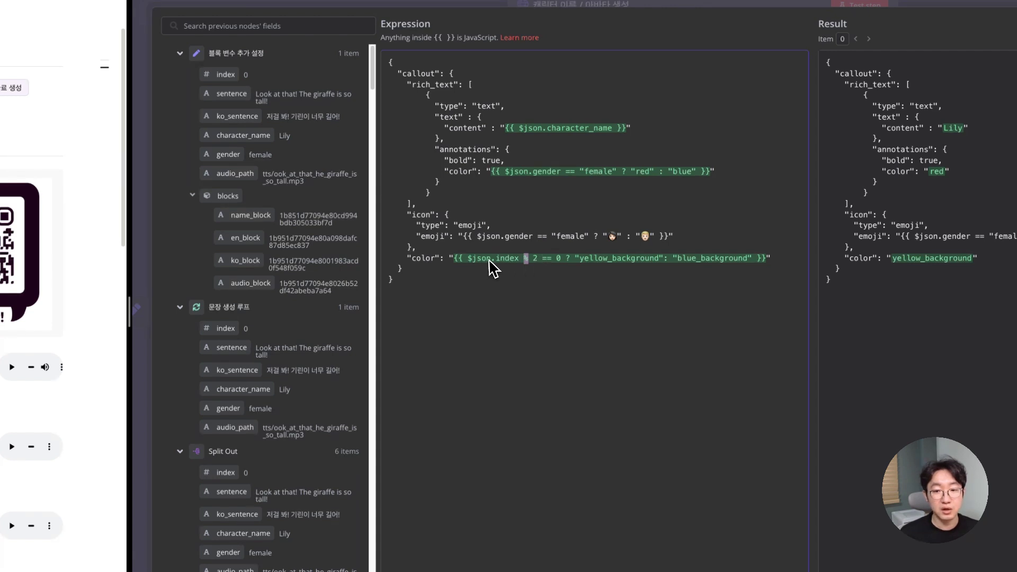
drag(468, 260, 519, 260)
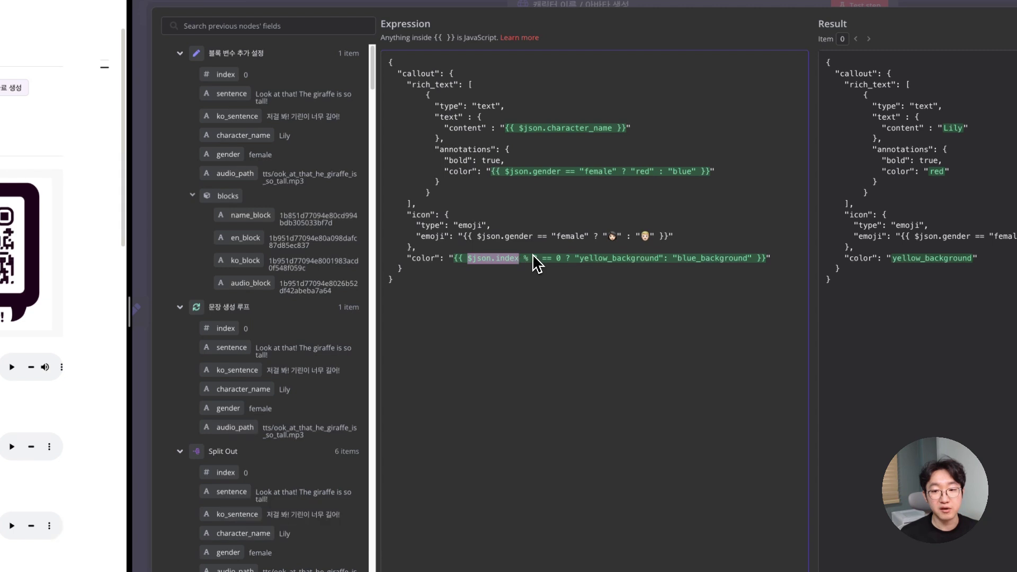
drag(538, 260, 510, 261)
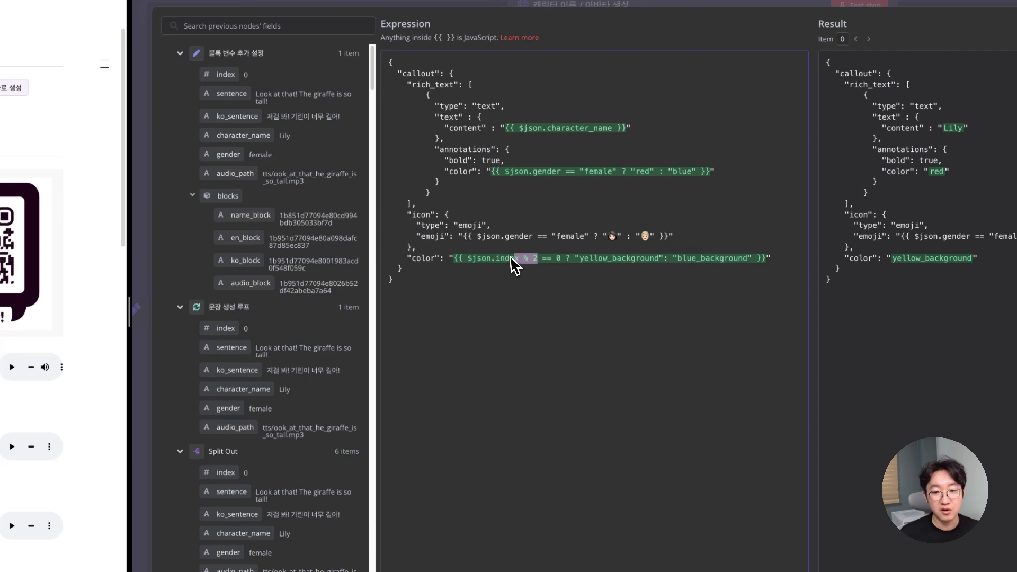
drag(468, 260, 538, 260)
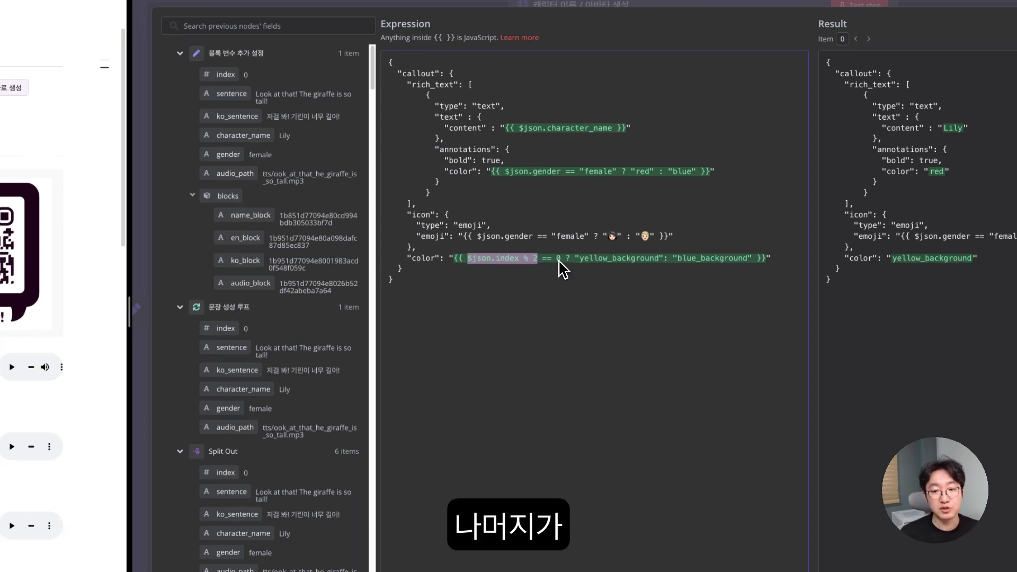
double_click(558, 259)
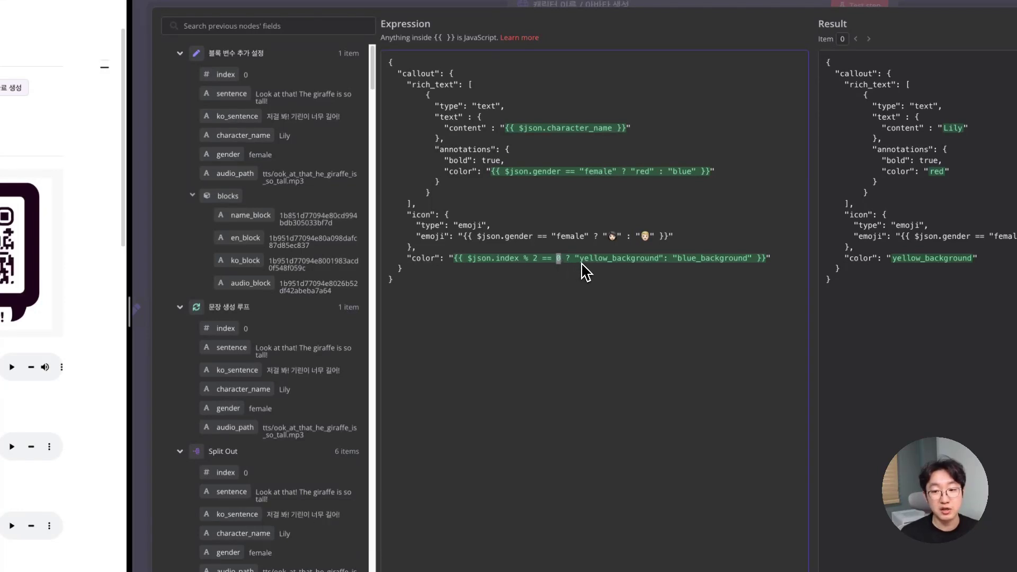
double_click(601, 260)
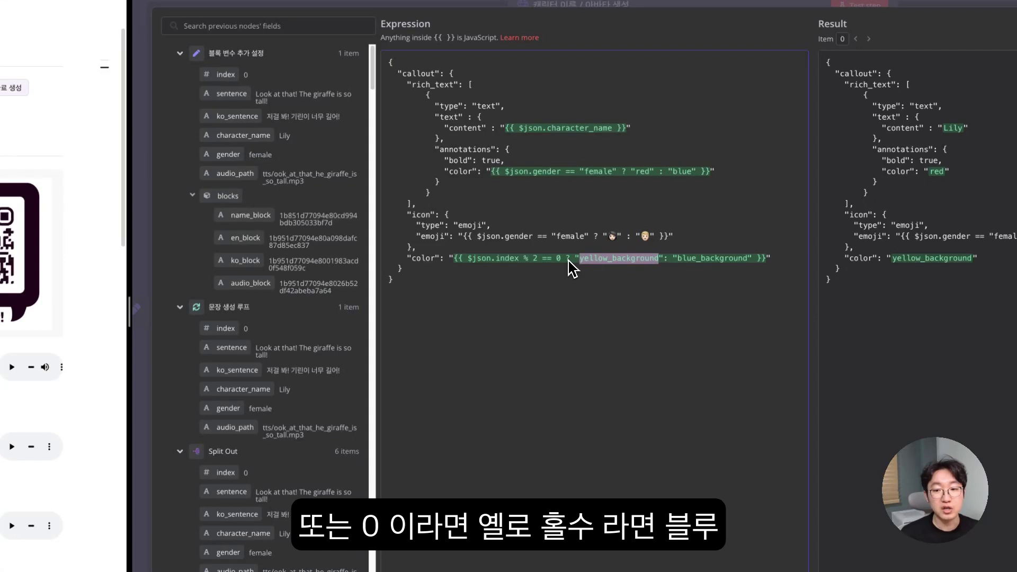
double_click(706, 259)
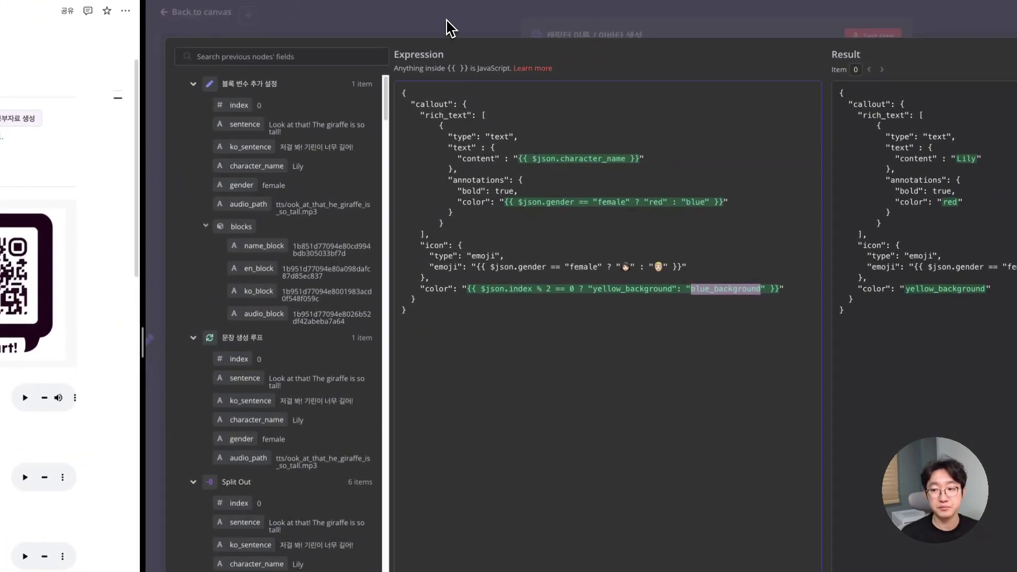
drag(825, 317, 540, 91)
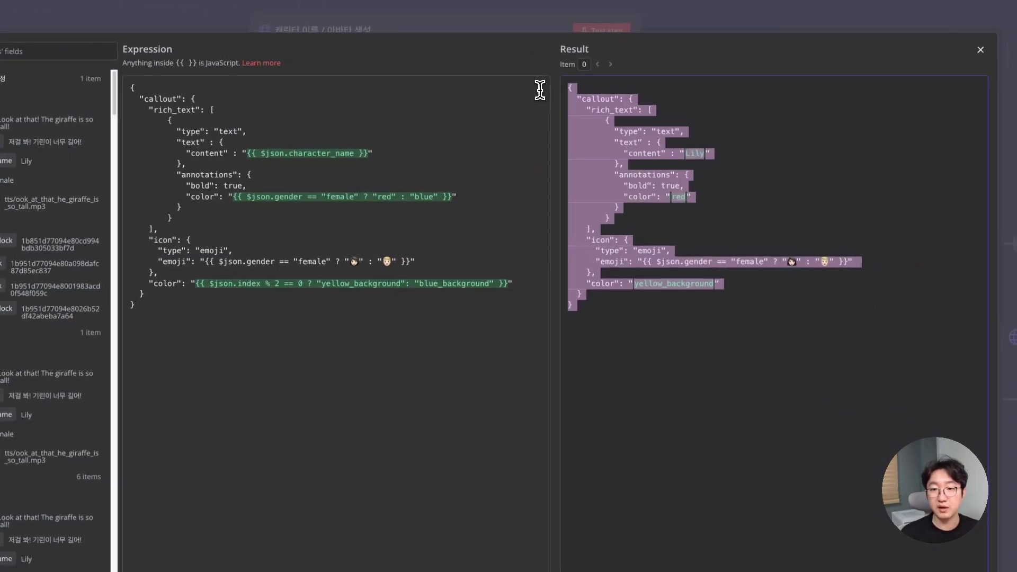
- Close the expression editor and test the 캐릭터 이름 / 아바타 생성 step, naming the callout Lily
click(453, 25)
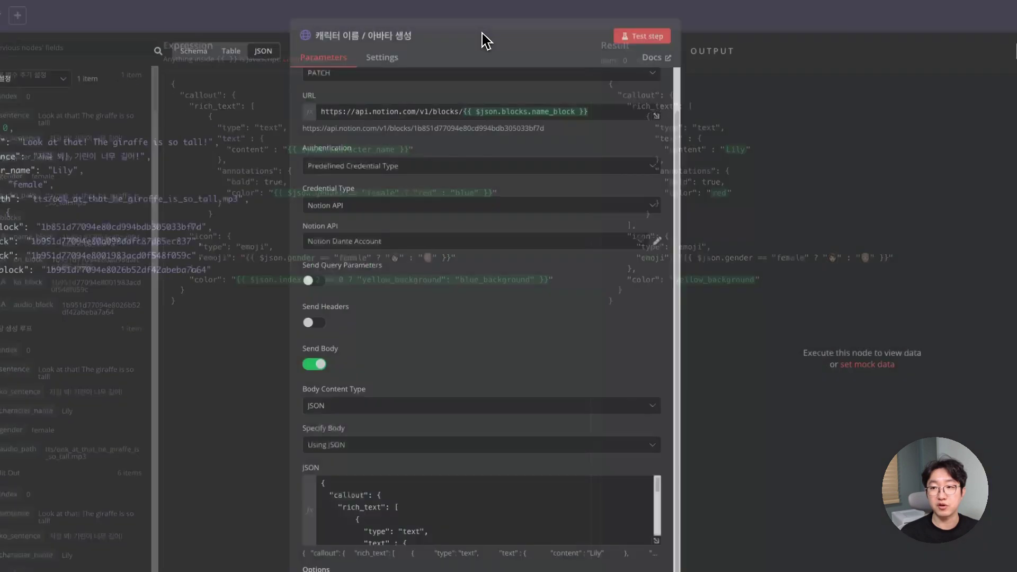
click(652, 41)
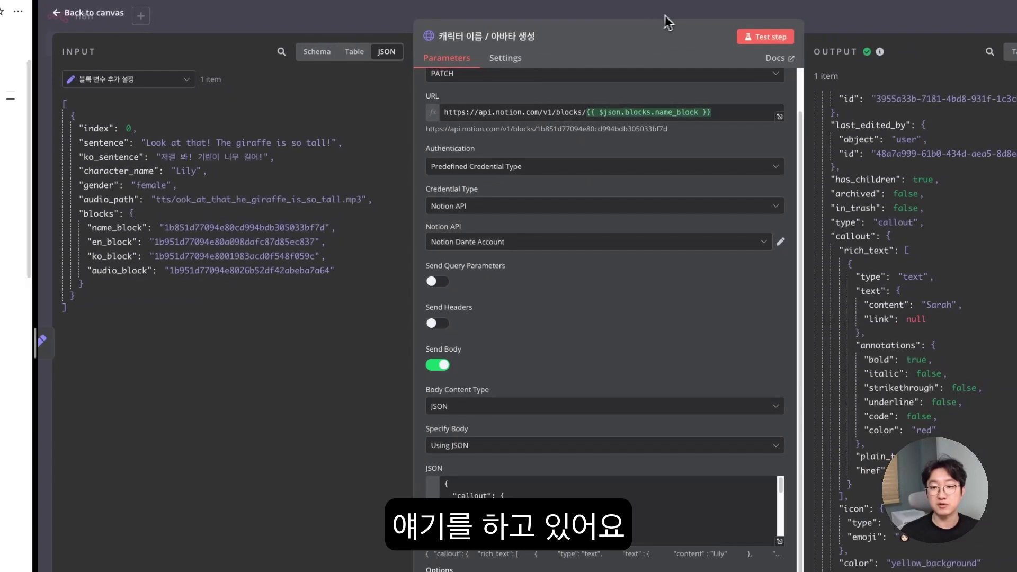
- In the 영문 작성 node, insert the en_block id from 블록 변수 추가 설정 into the URL
click(671, 16)
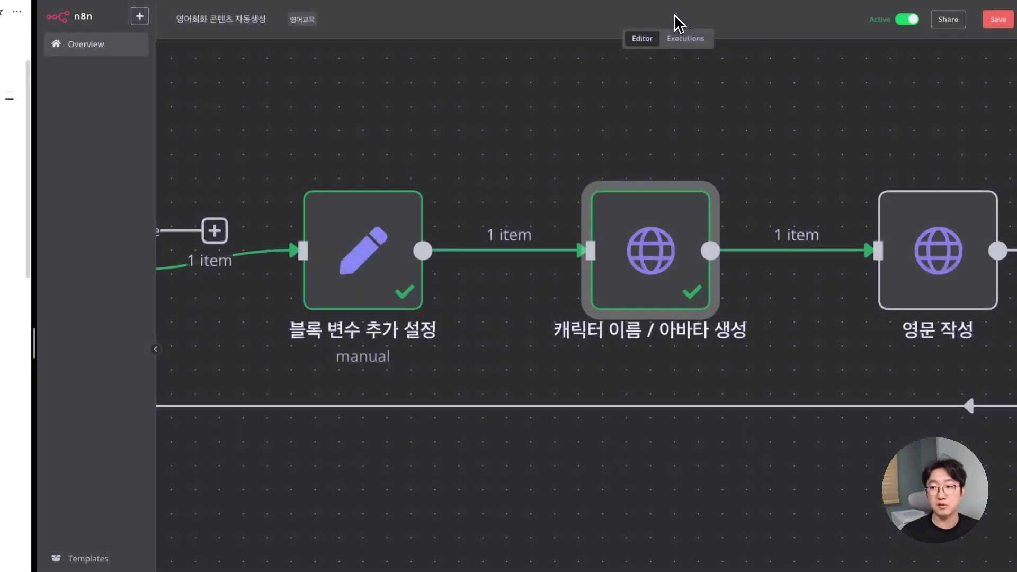
scroll(910, 284, right, 4)
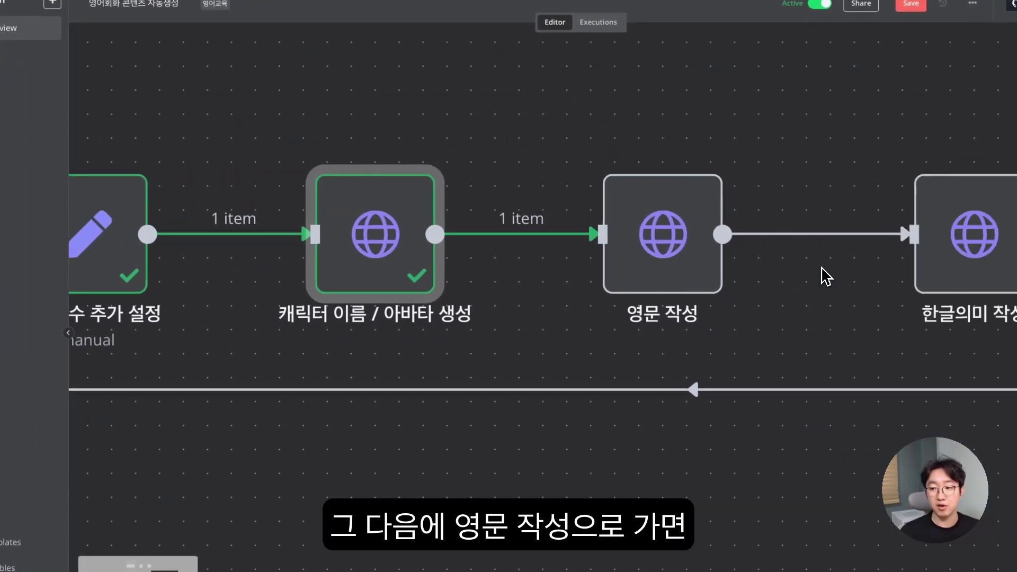
double_click(682, 255)
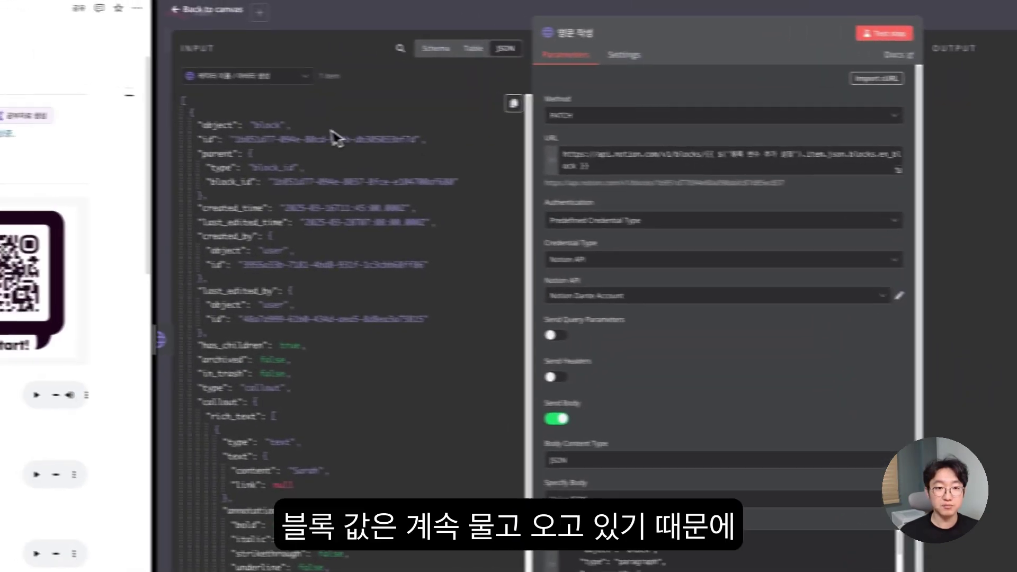
scroll(323, 217, down, 3)
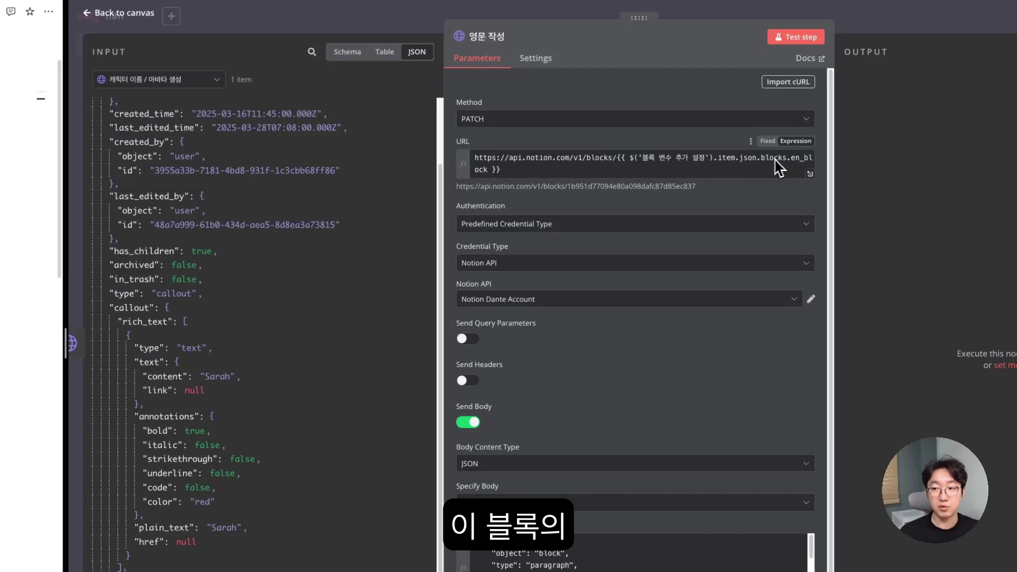
click(159, 79)
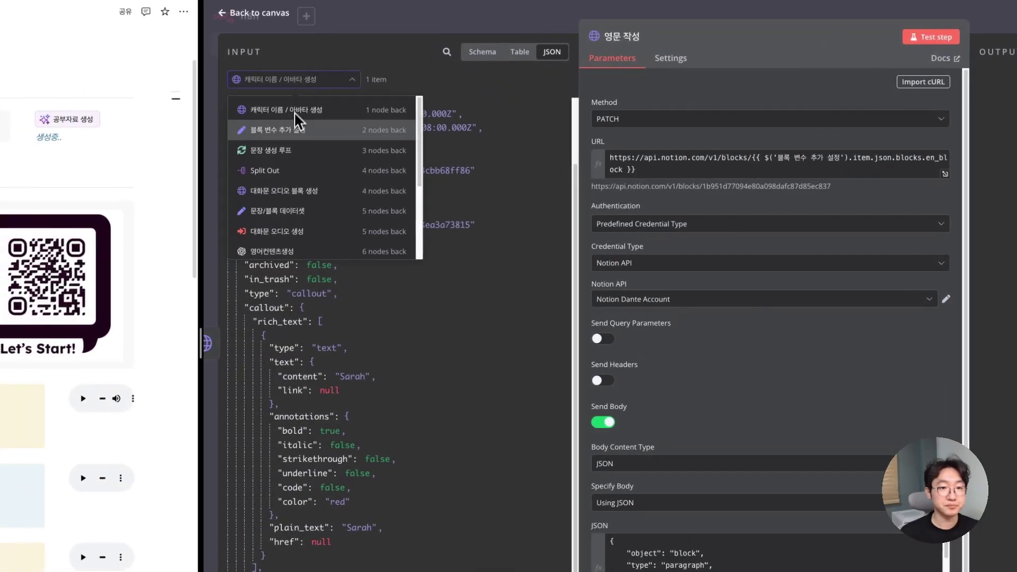
click(276, 132)
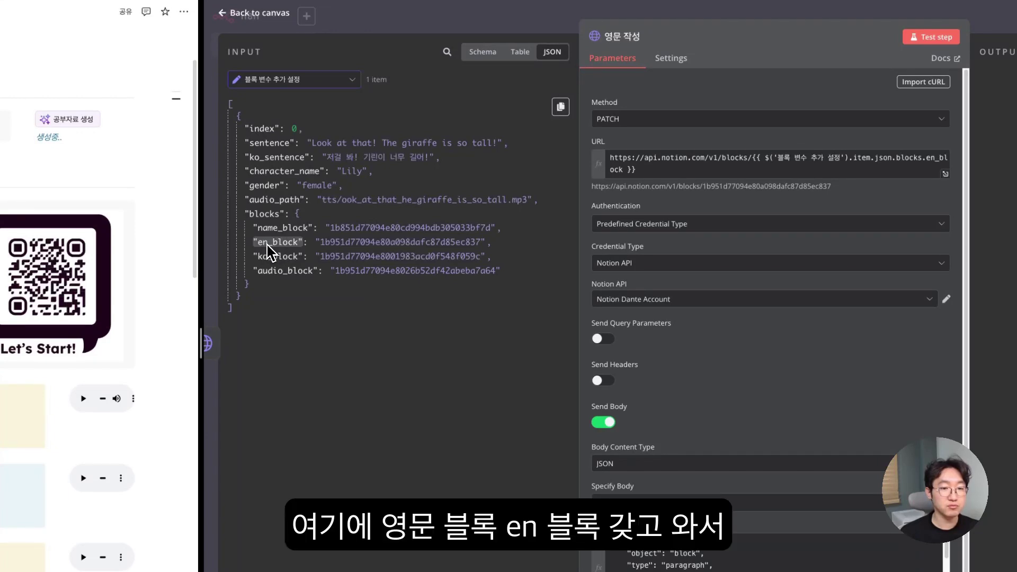
drag(267, 245, 753, 165)
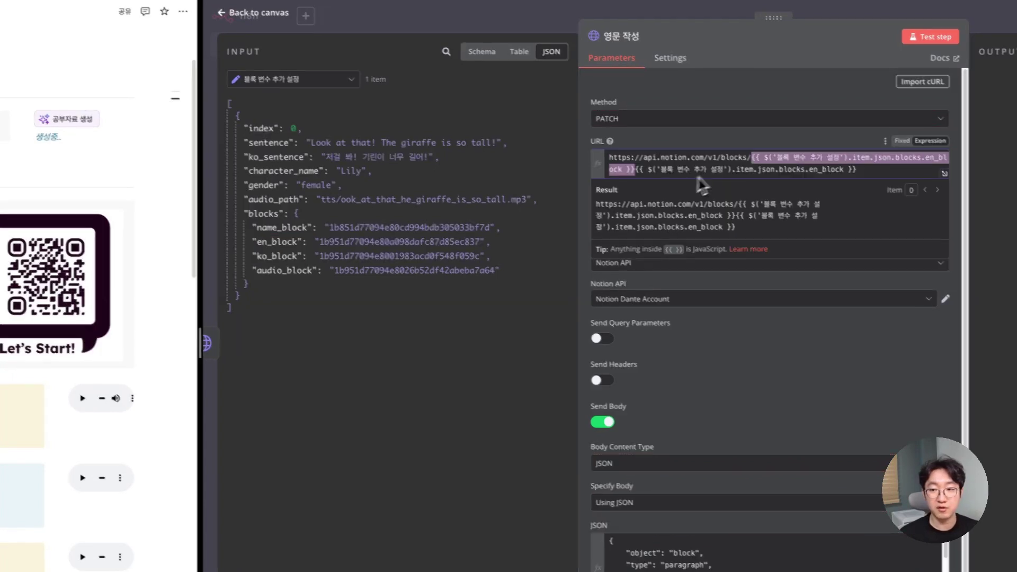
- Remove the duplicated en_block expression, confirm the URL resolves to one block, and expand the JSON body
key(BackSpace)
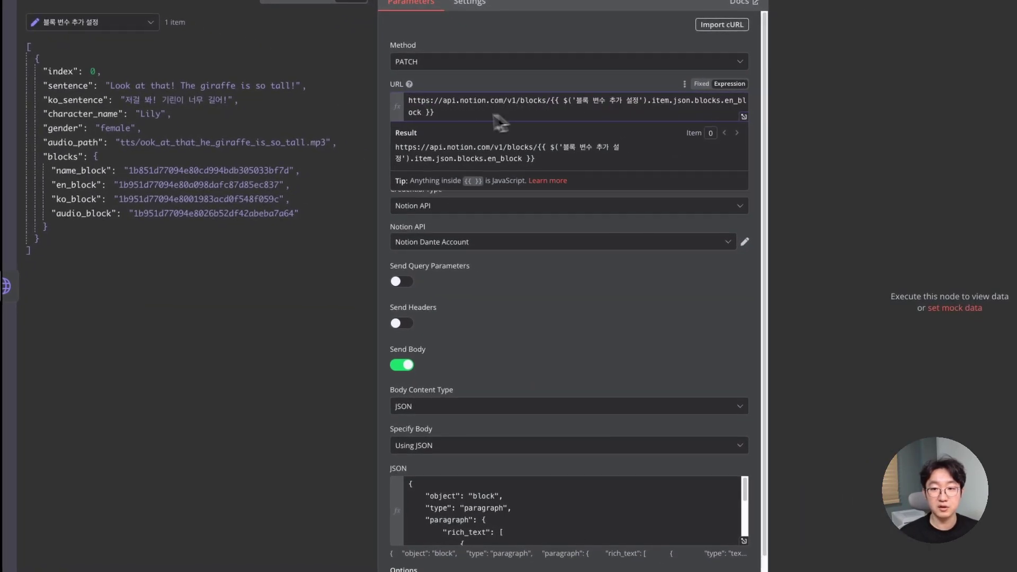
drag(549, 102, 570, 111)
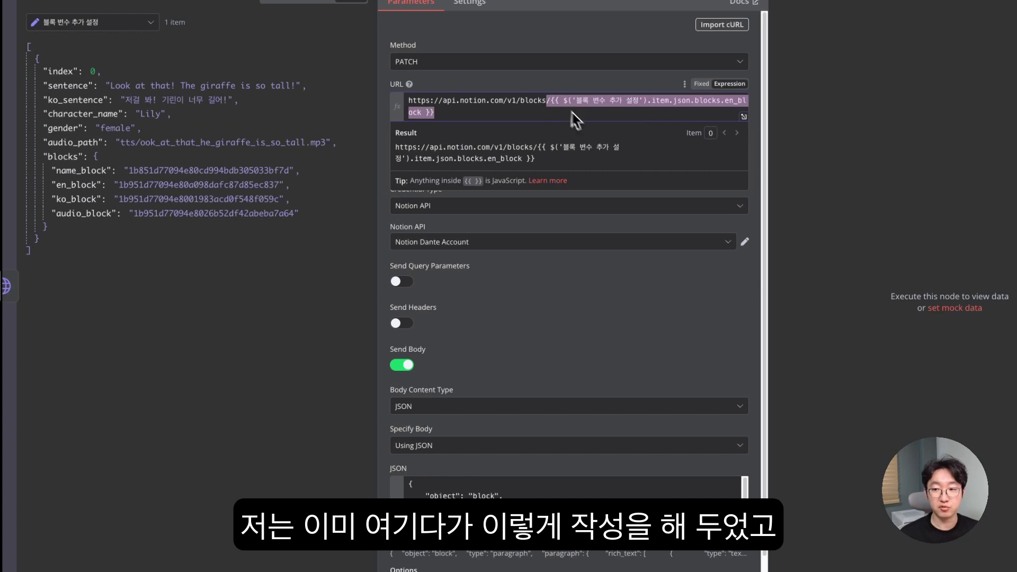
click(605, 333)
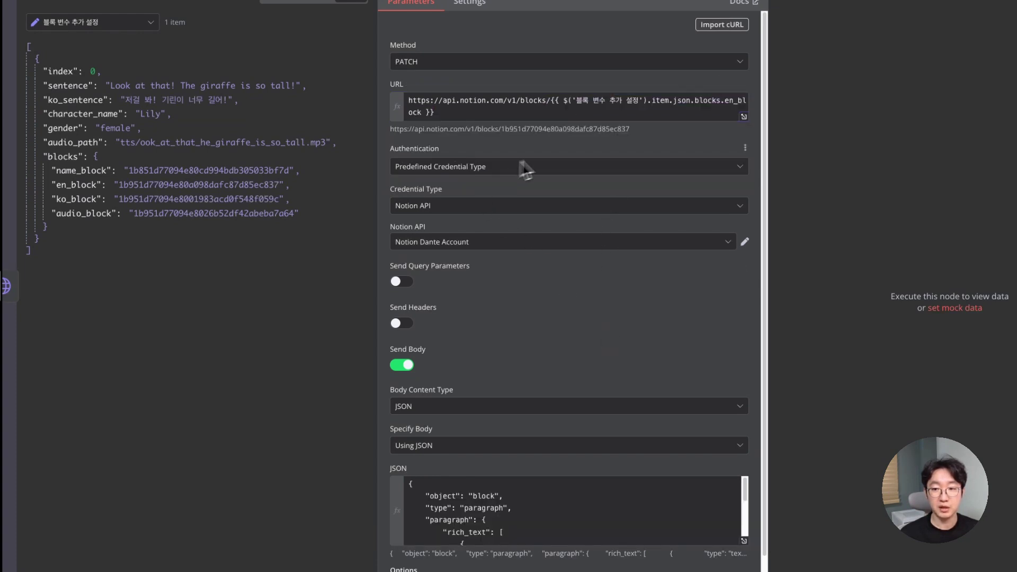
drag(631, 129, 384, 130)
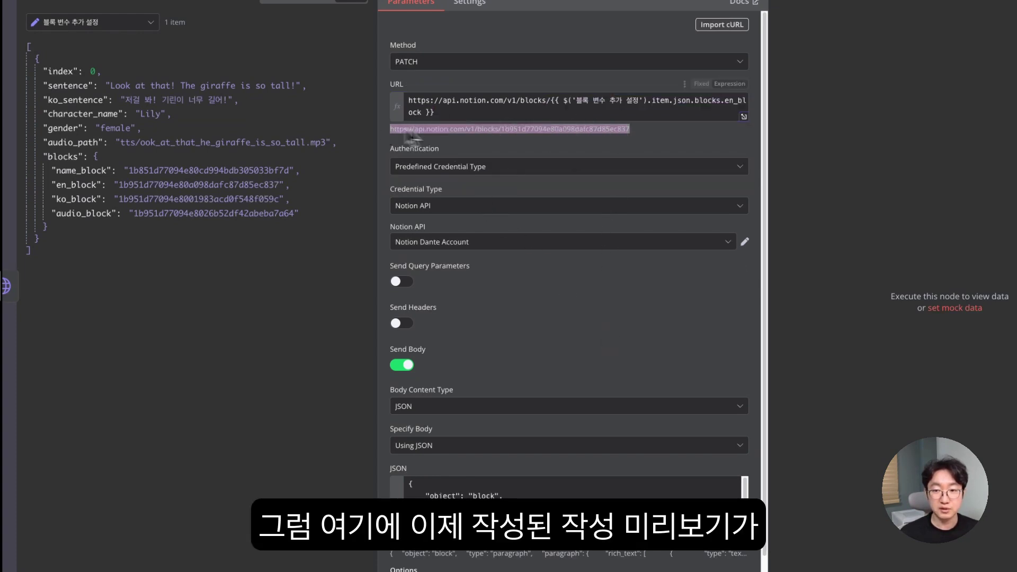
click(426, 130)
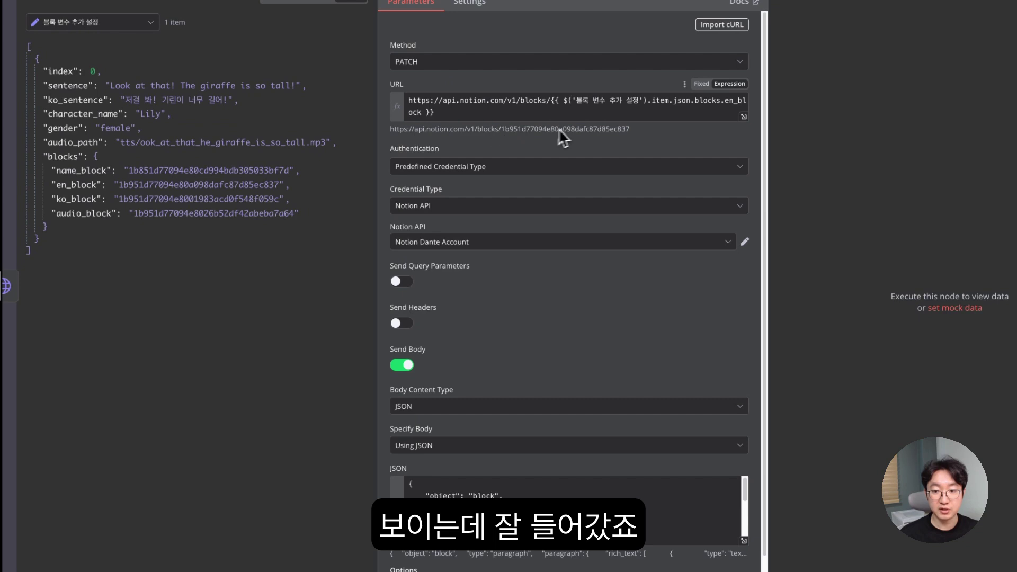
scroll(570, 177, down, 2)
scroll(530, 450, down, 1)
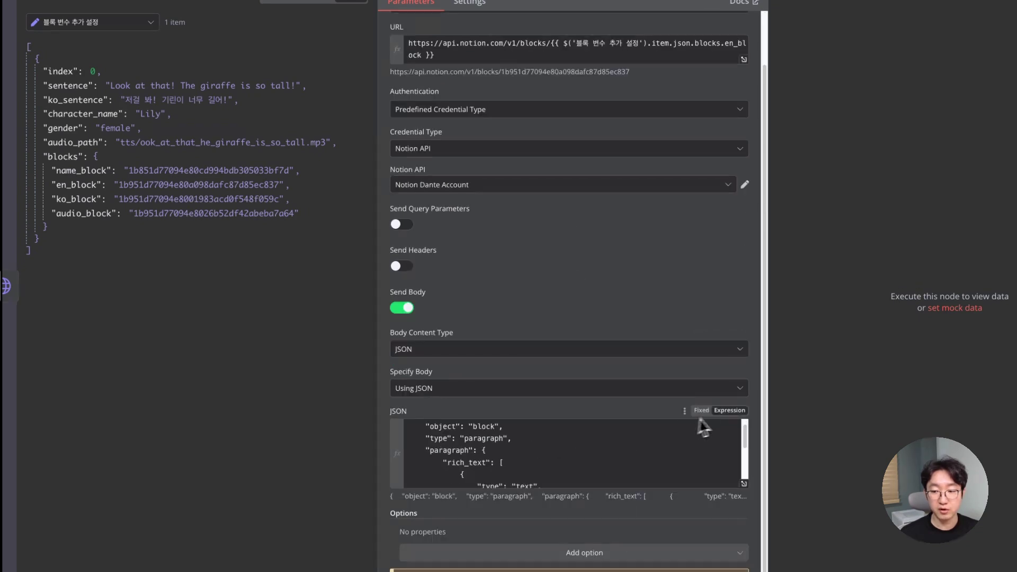
click(743, 484)
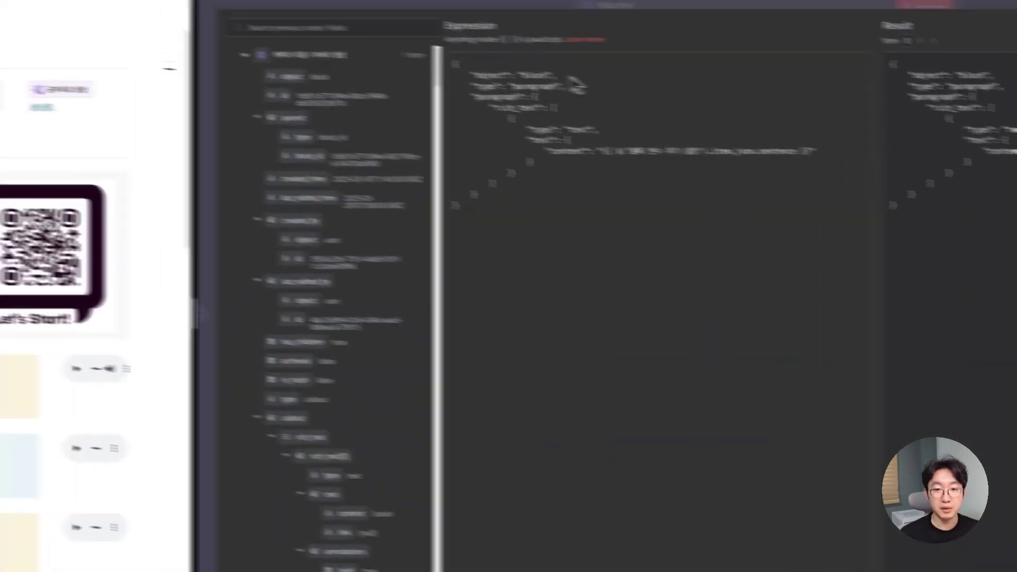
drag(562, 80, 653, 225)
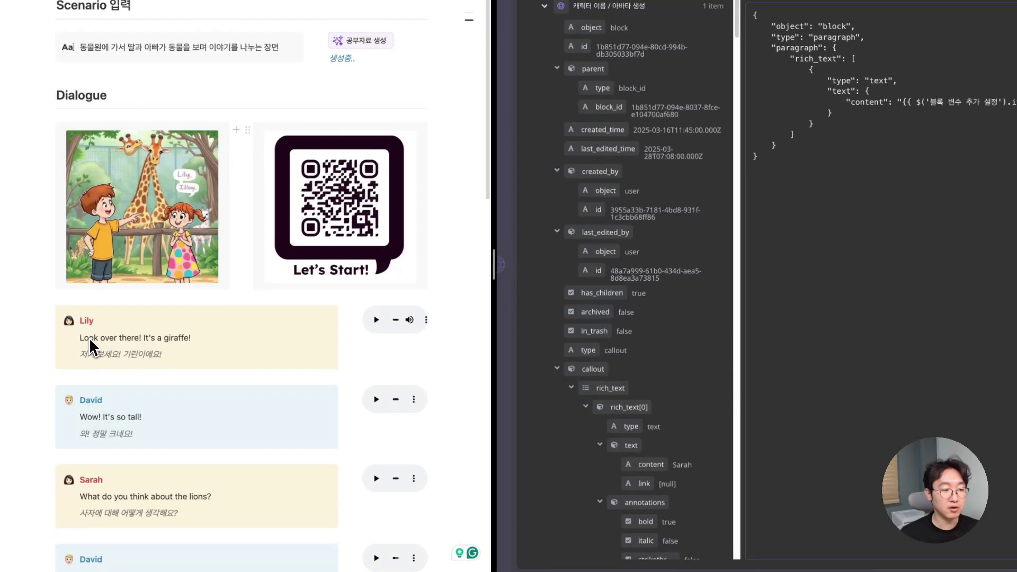
drag(82, 342, 213, 345)
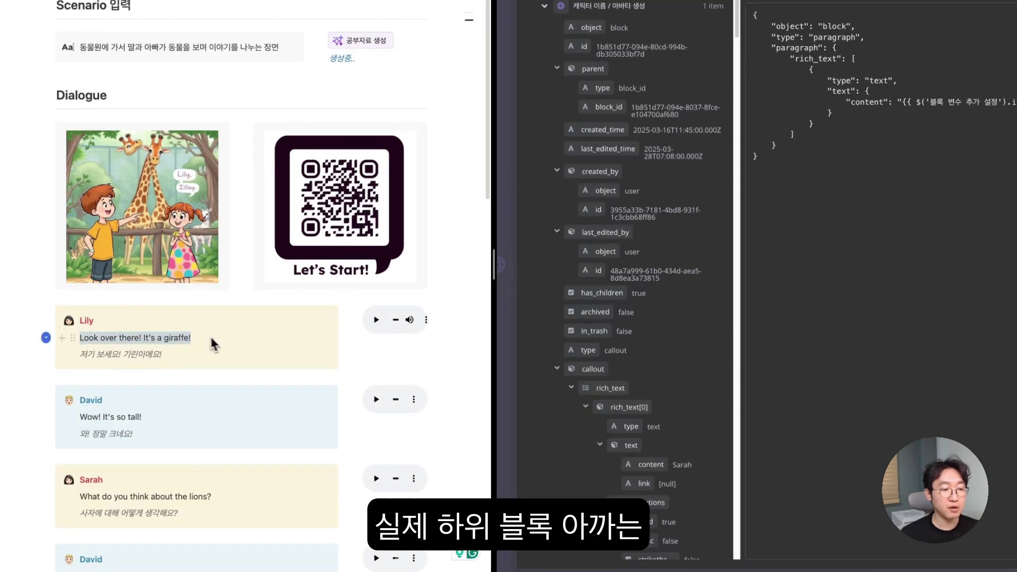
click(98, 350)
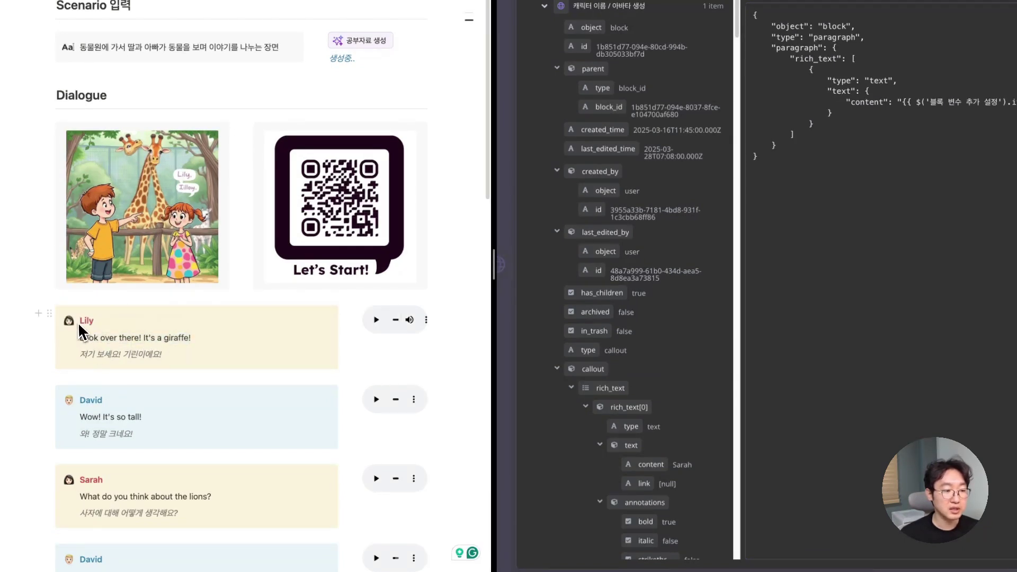
drag(94, 321, 78, 324)
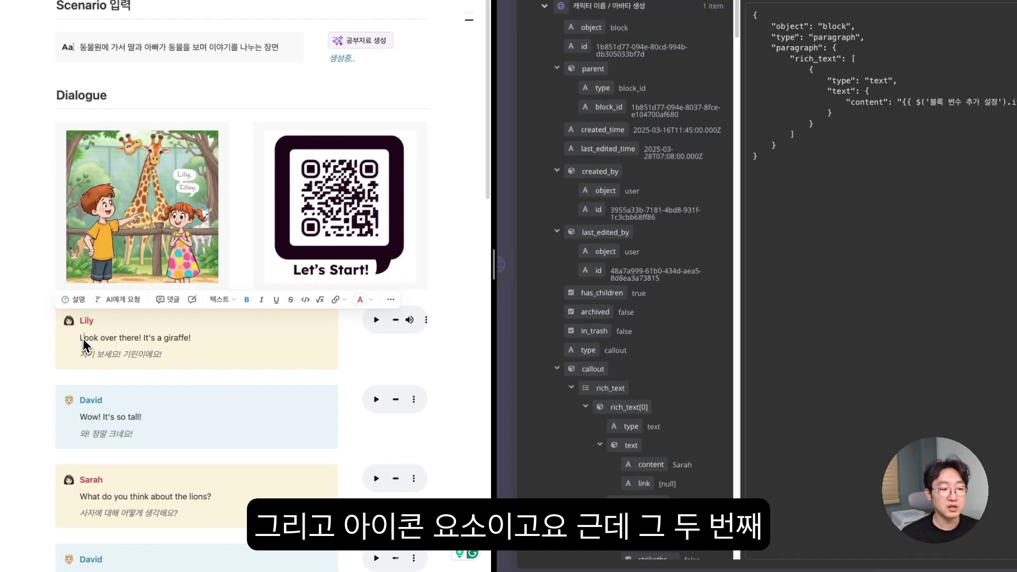
click(74, 337)
key(Escape)
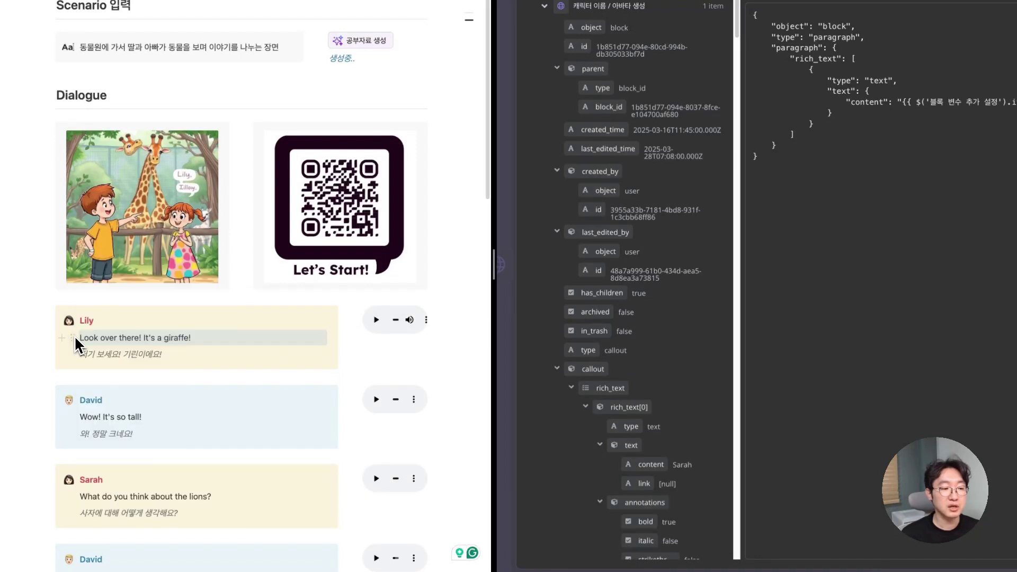
click(84, 340)
mouse_move(75, 339)
mouse_down()
mouse_move(80, 307)
mouse_move(87, 338)
mouse_move(82, 324)
mouse_up()
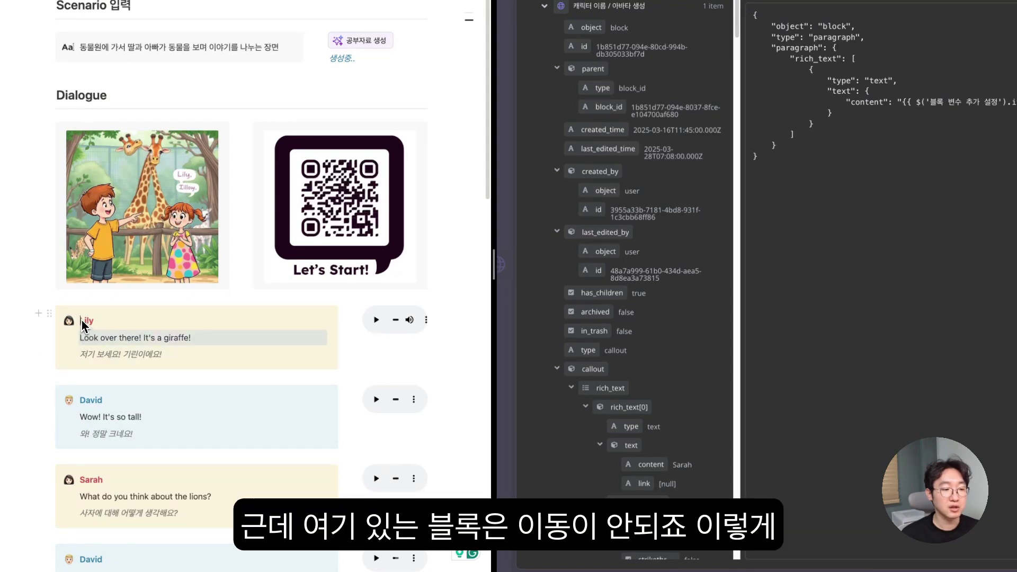
click(89, 323)
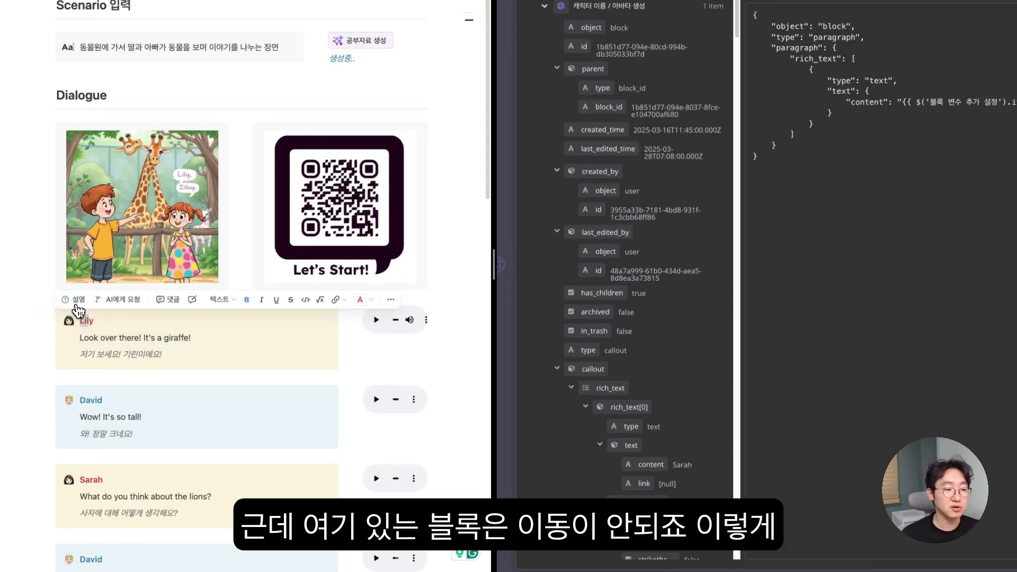
click(142, 342)
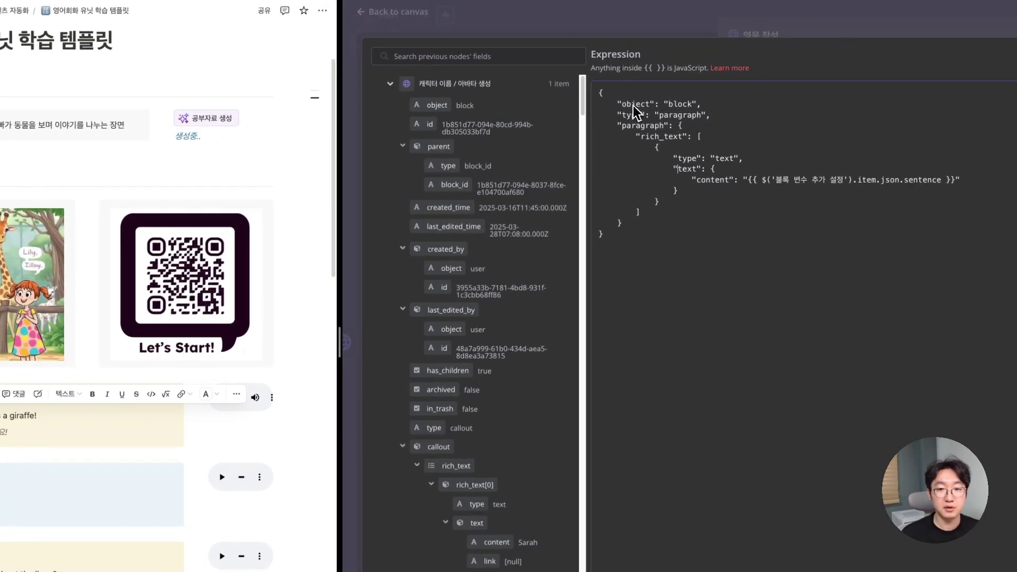
- Review the paragraph block's JSON body and select the existing content expression to replace it
drag(627, 104, 669, 106)
double_click(684, 105)
click(623, 115)
double_click(684, 115)
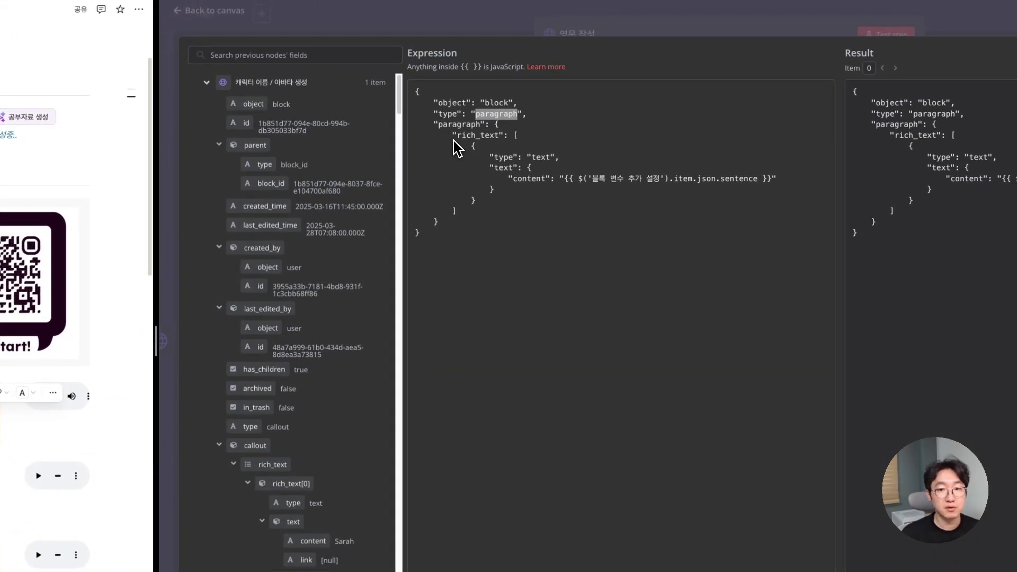
mouse_move(499, 137)
mouse_down()
mouse_move(462, 139)
mouse_move(506, 141)
mouse_move(497, 148)
mouse_up()
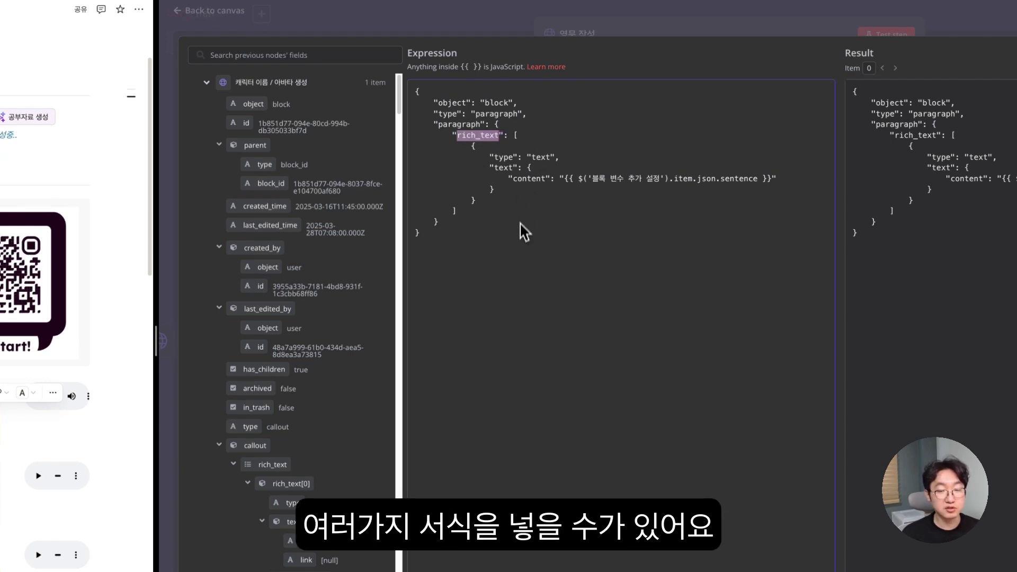
double_click(502, 158)
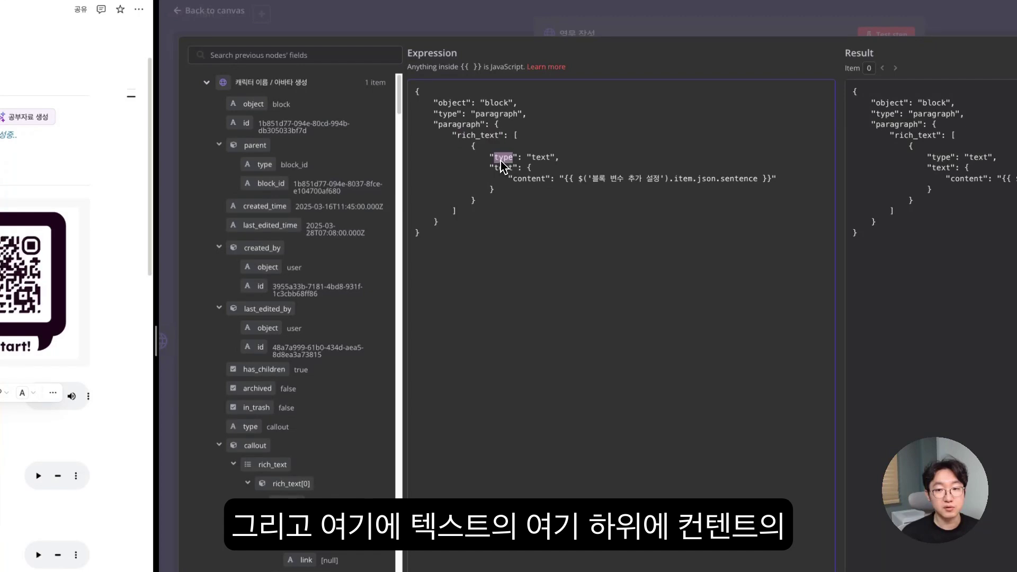
drag(489, 169, 533, 169)
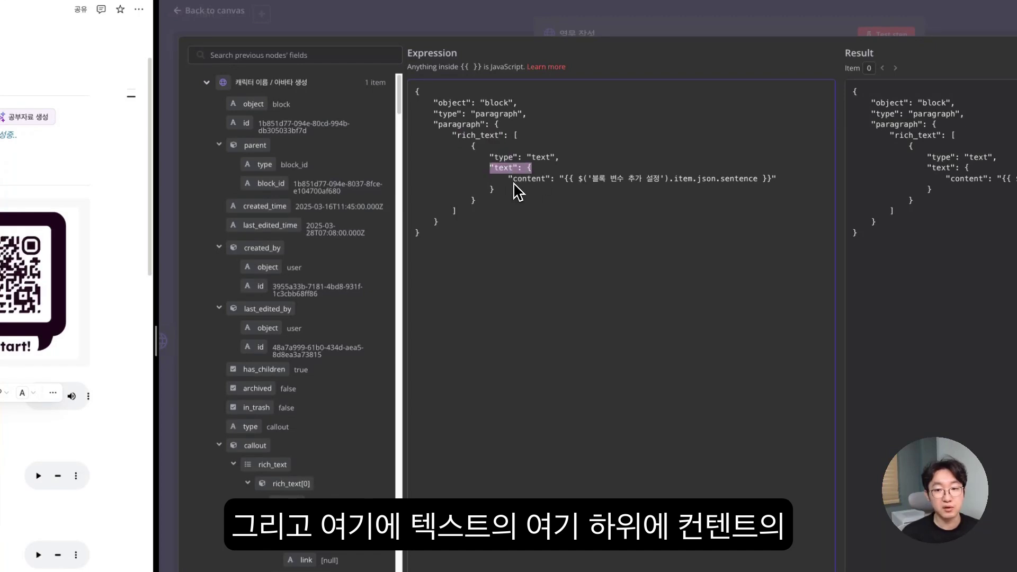
triple_click(517, 181)
click(565, 180)
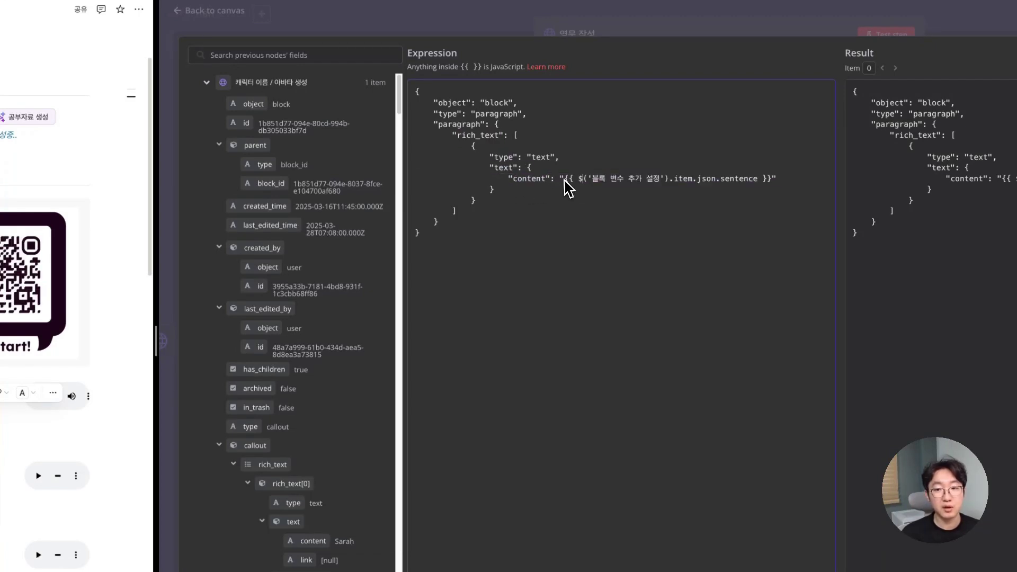
drag(560, 181, 771, 181)
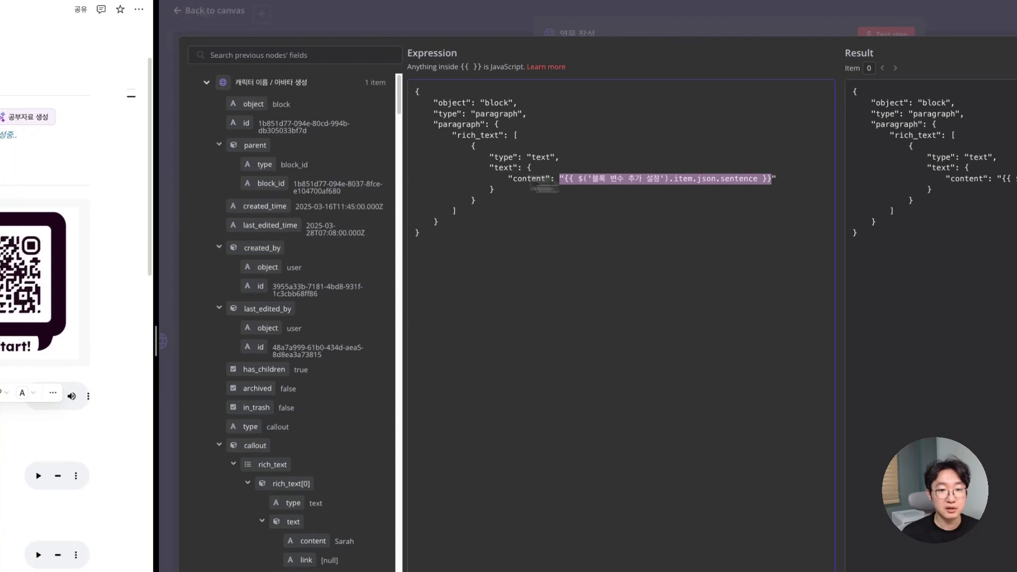
- Replace the content value with the sentence field from 블록 변수 추가 설정 and close the editor
scroll(302, 152, down, 1)
scroll(301, 153, up, 1)
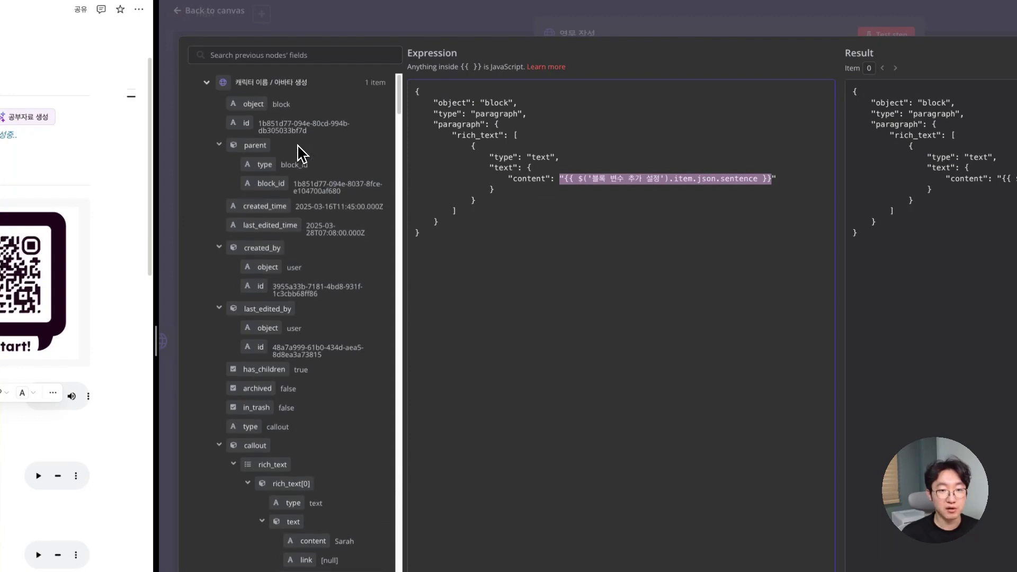
click(207, 82)
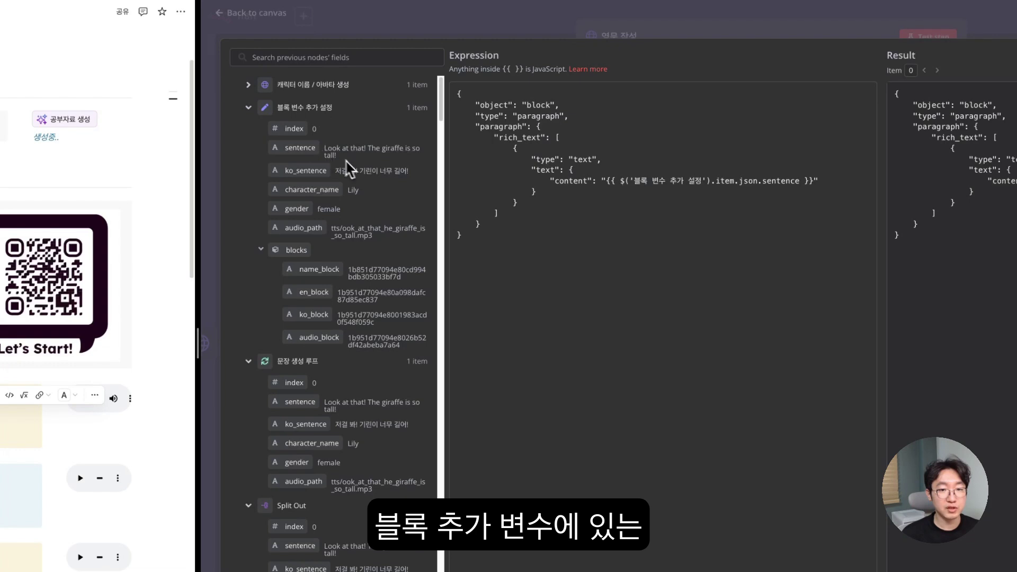
drag(300, 148, 608, 189)
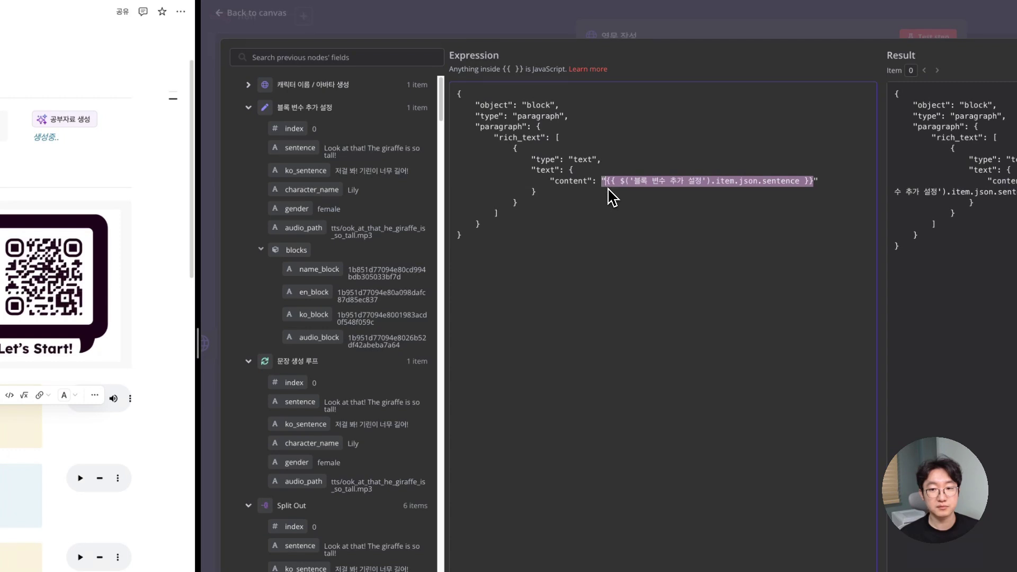
click(636, 203)
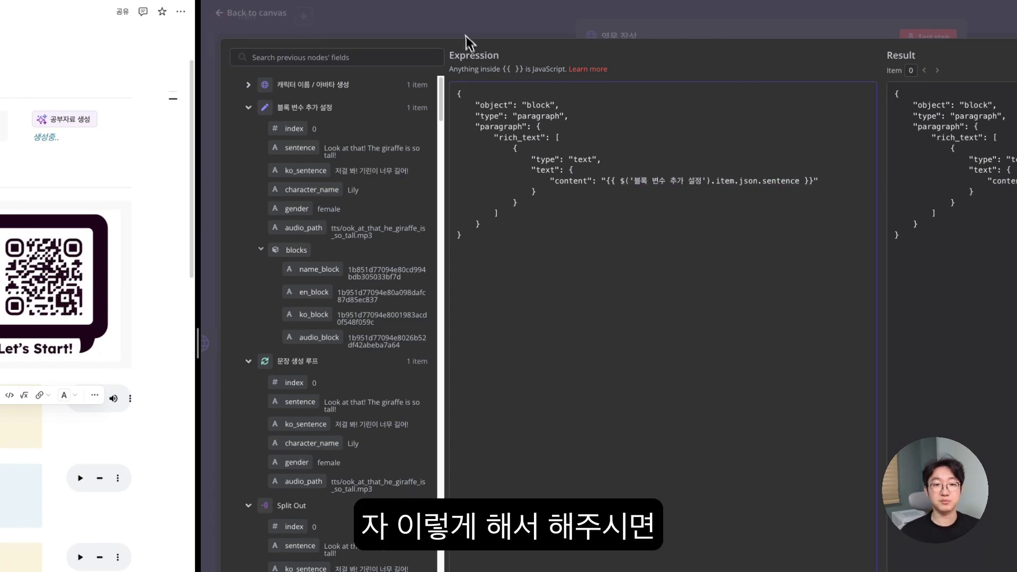
click(465, 29)
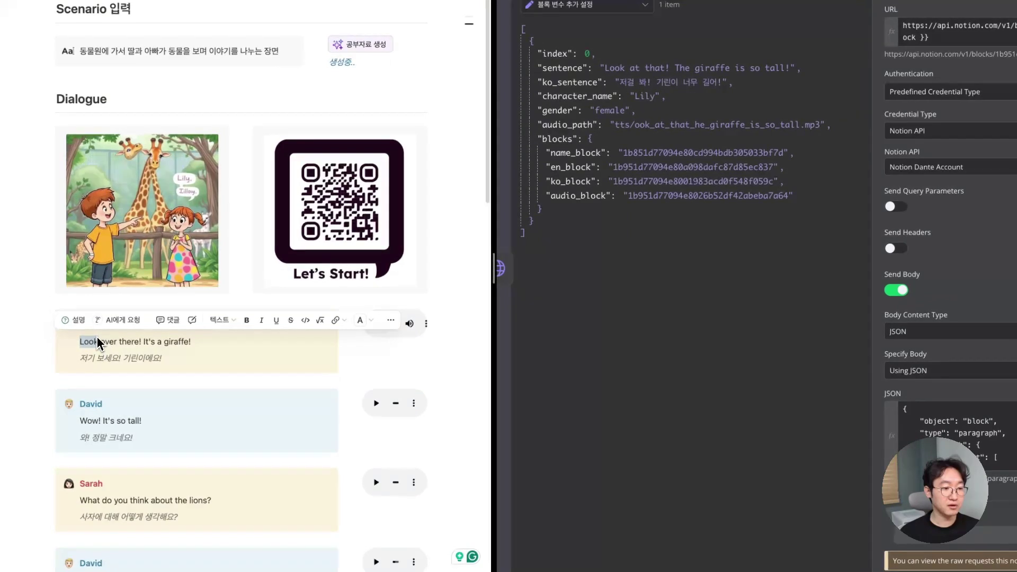
- Test the 영문 작성 step so Notion's first English line reads 'Look at that! The giraffe is so tall!'
drag(98, 343, 207, 342)
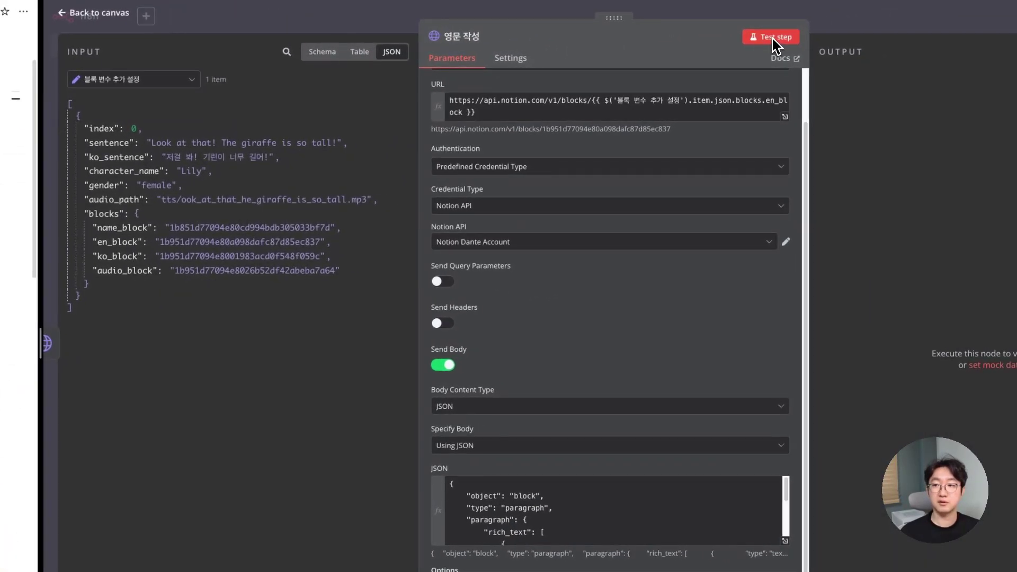
click(773, 38)
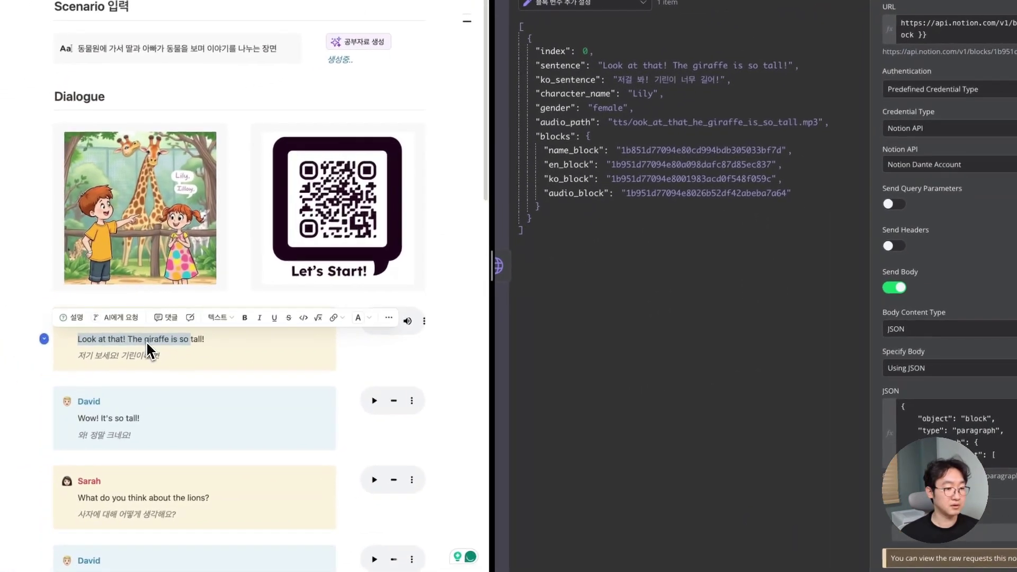
click(179, 339)
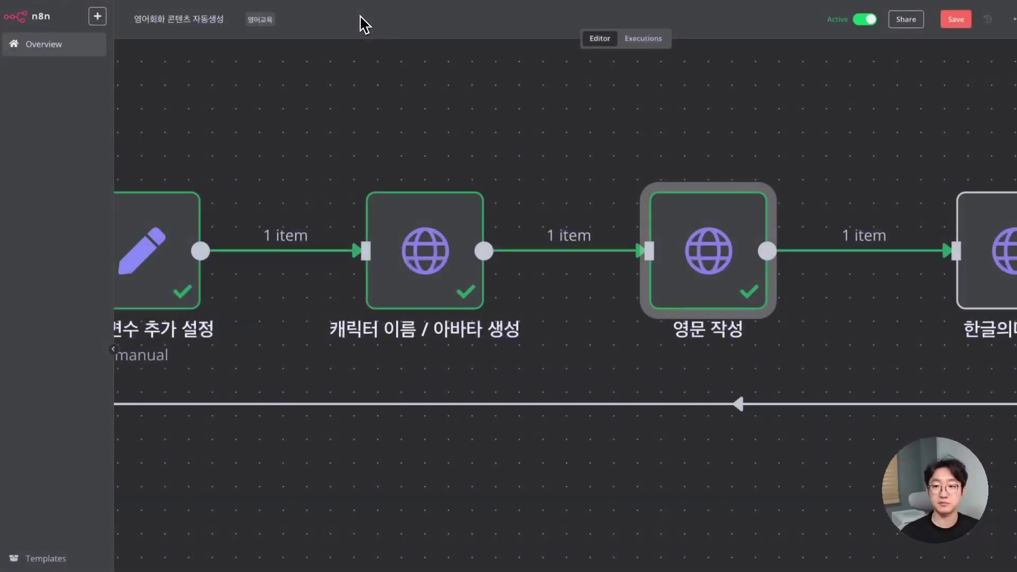
- Open the 한글의미 작성 HTTP node's JSON body in the expression editor and review its italic setting
scroll(893, 269, right, 5)
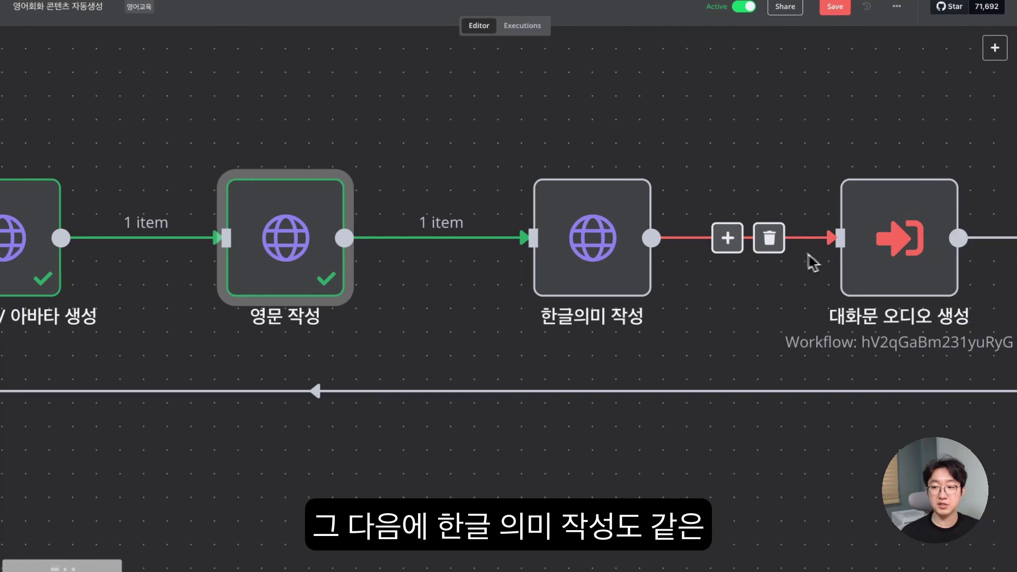
click(600, 247)
double_click(598, 248)
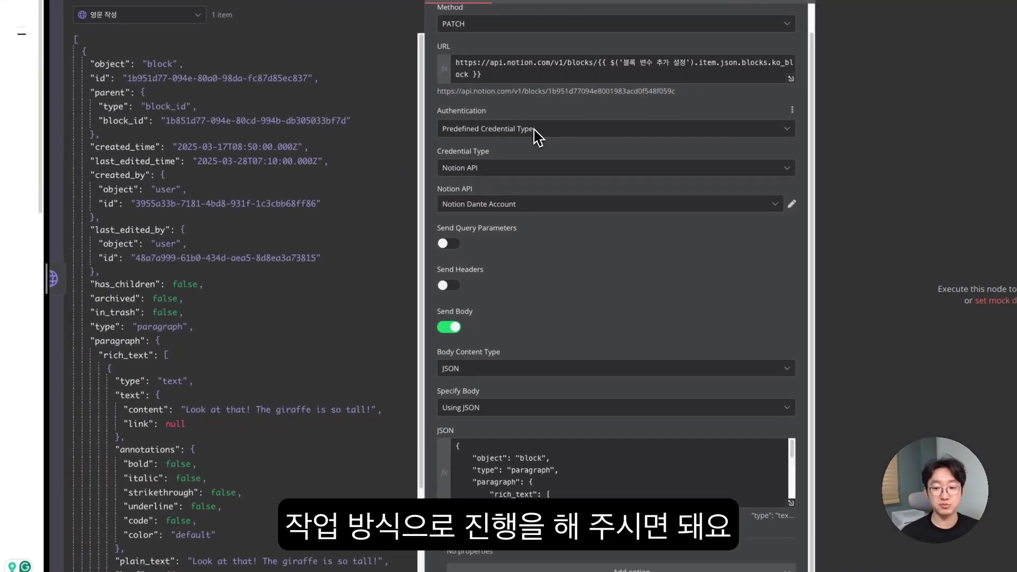
click(793, 503)
drag(401, 160, 446, 161)
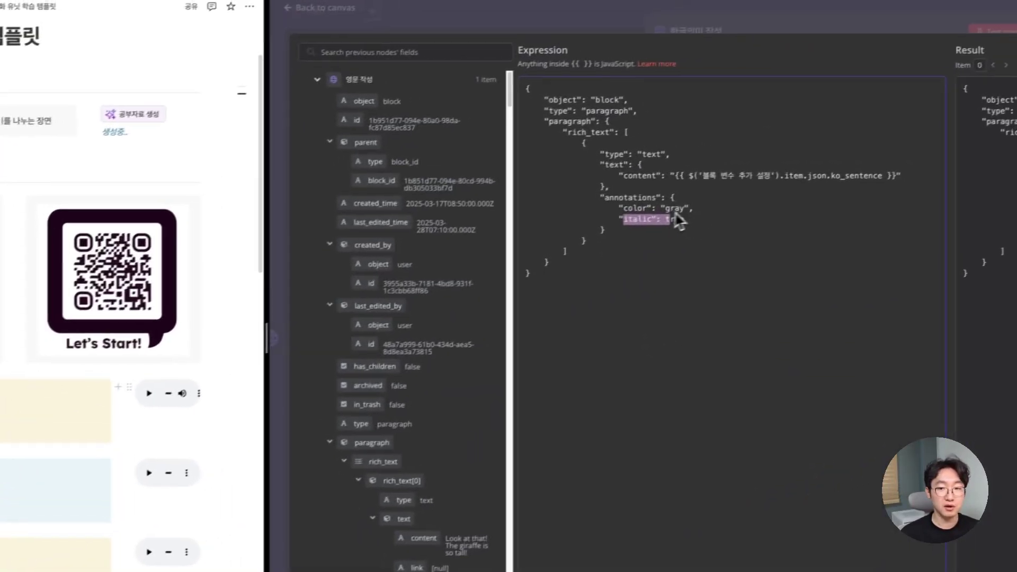
- Check the gray italic annotations and set the paragraph content to the ko_sentence field
drag(825, 147, 842, 150)
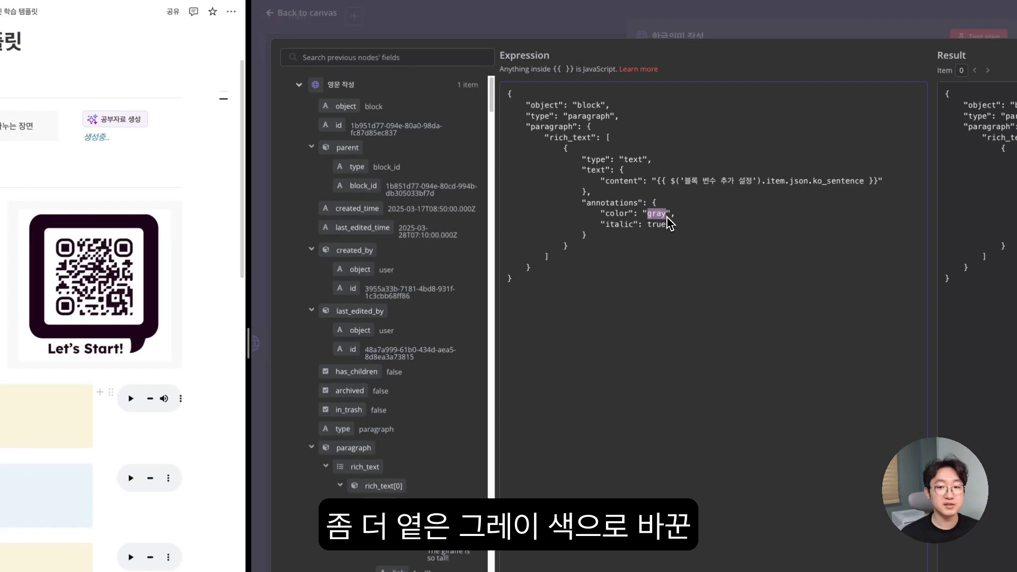
drag(583, 204, 608, 239)
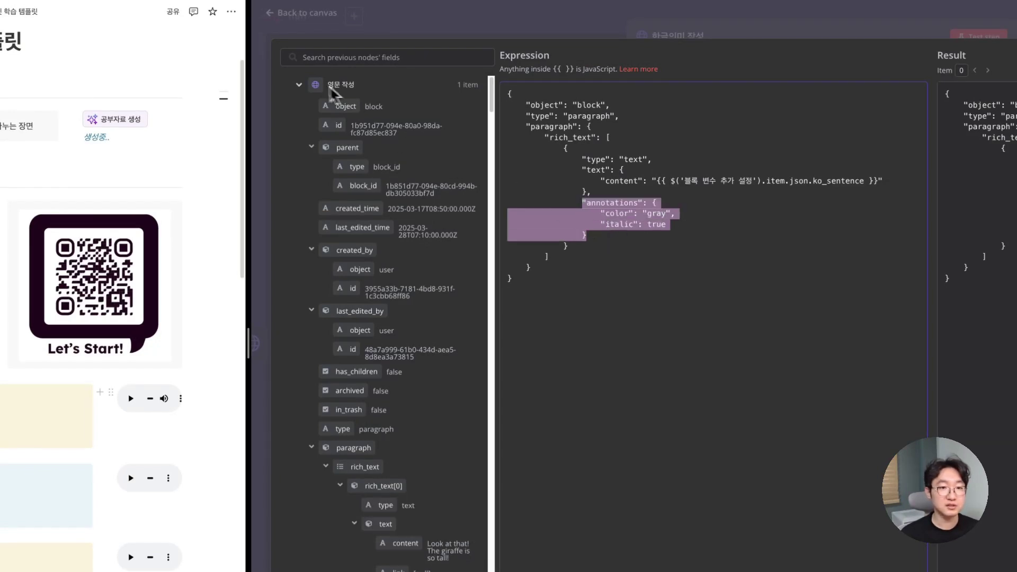
click(299, 85)
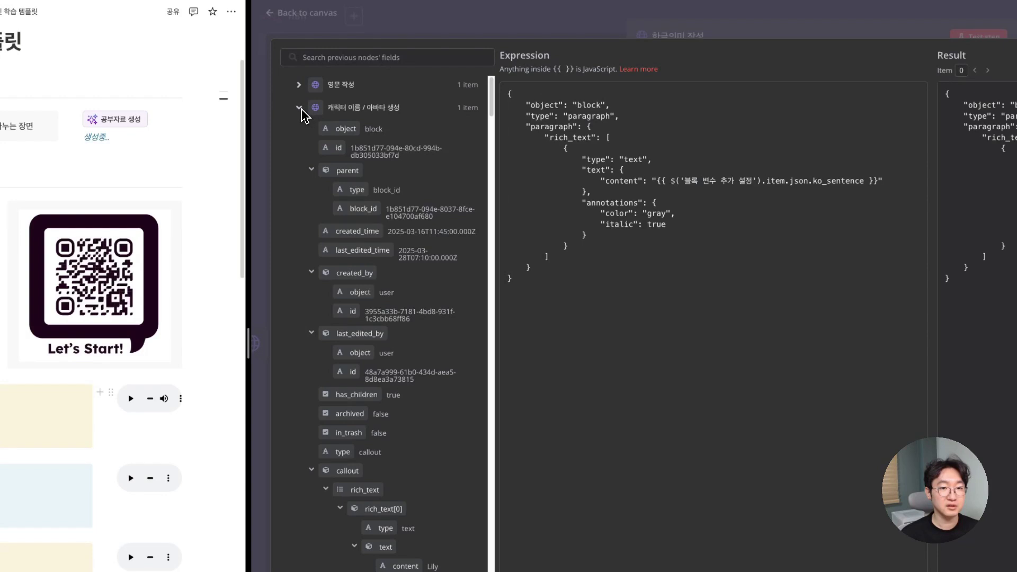
click(299, 108)
scroll(365, 199, down, 1)
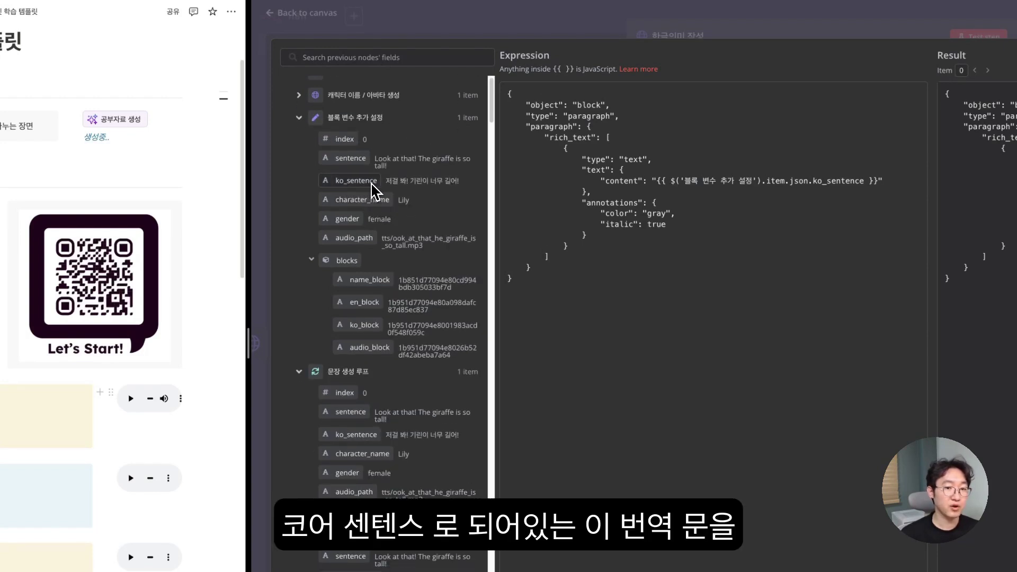
mouse_move(369, 191)
mouse_down()
mouse_move(364, 163)
mouse_move(647, 150)
mouse_move(660, 186)
mouse_up()
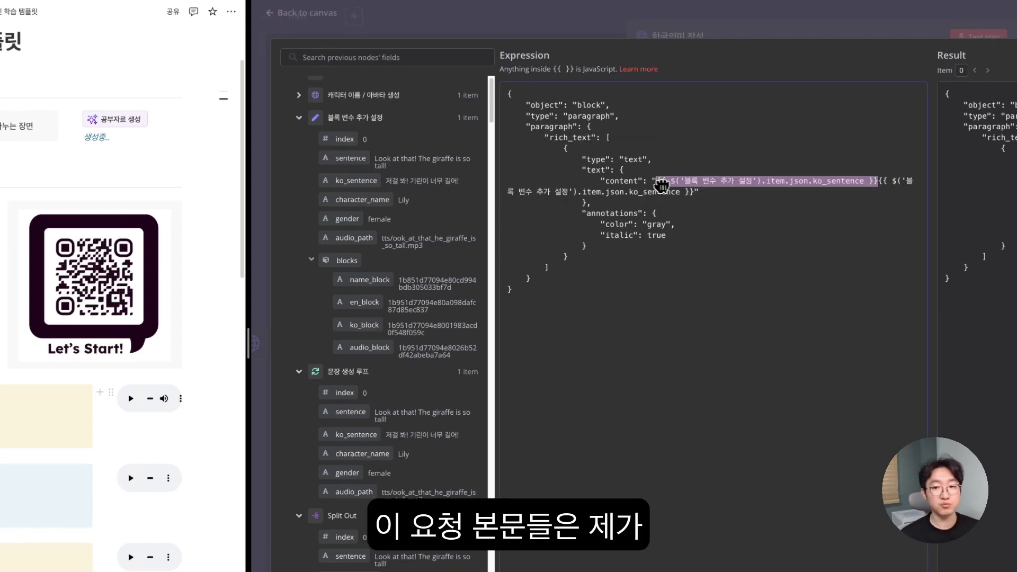
key(ctrl+z)
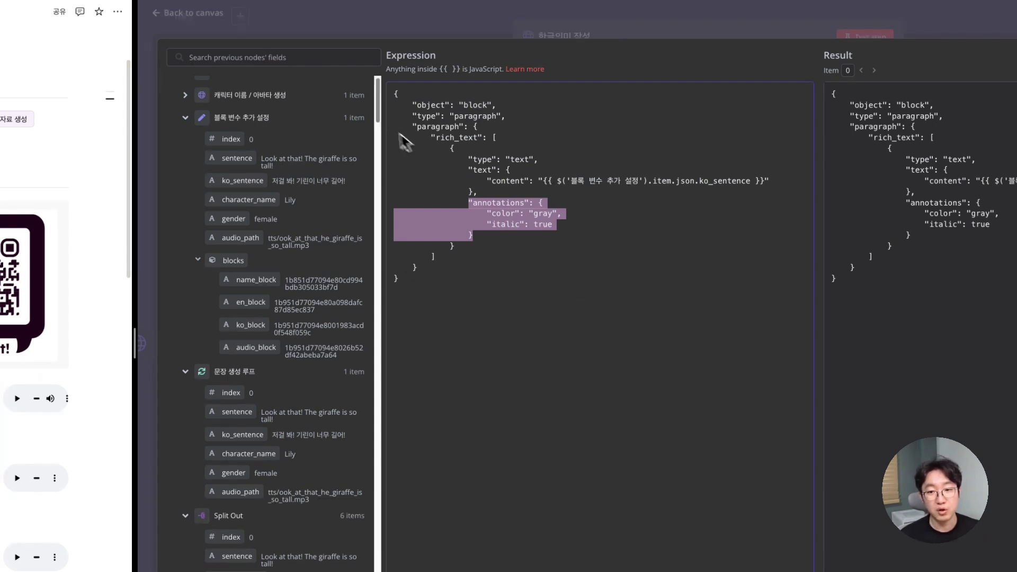
drag(545, 183, 766, 187)
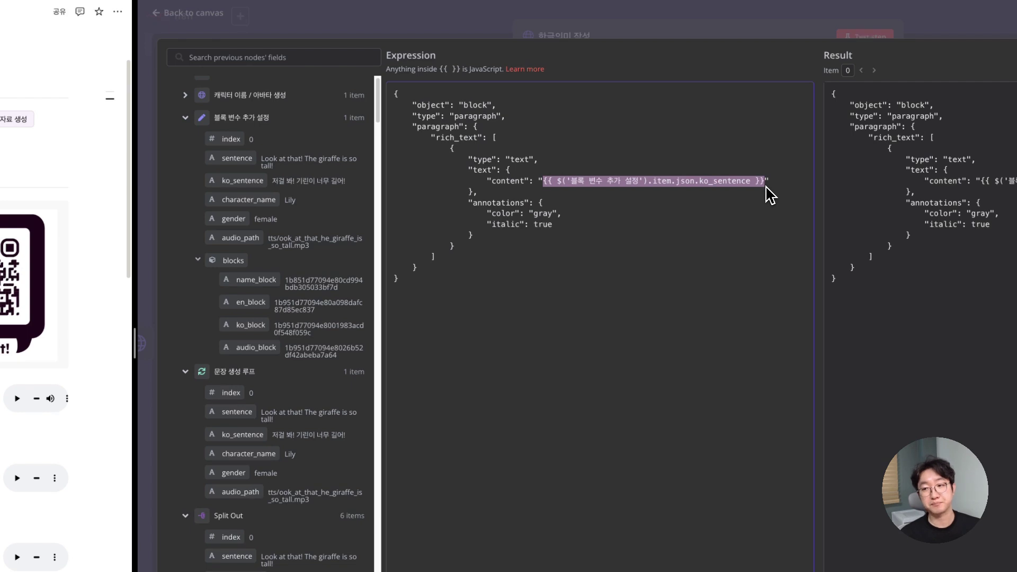
- Test the 한글의미 작성 step to write '저걸 봐! 기린이 너무 길어!' into Notion
click(461, 35)
scroll(675, 273, down, 1)
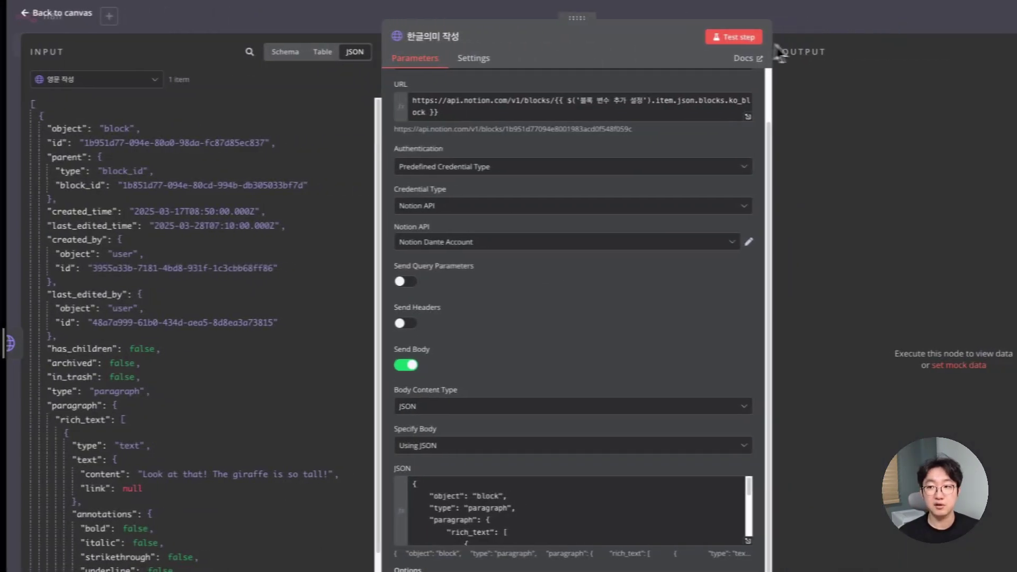
click(865, 36)
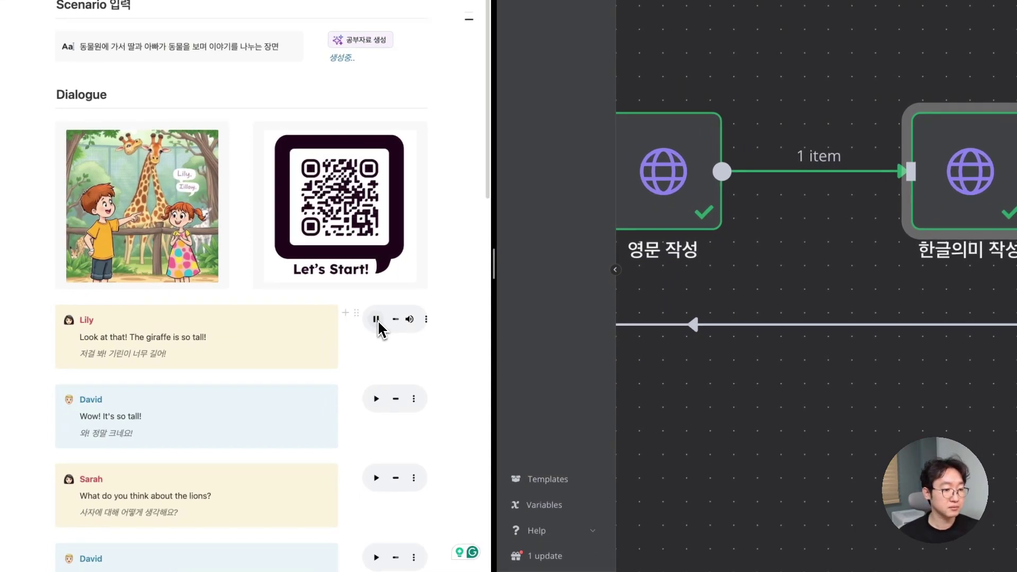
- Play the audio clip on Lily's giraffe dialogue callout in Notion
click(377, 319)
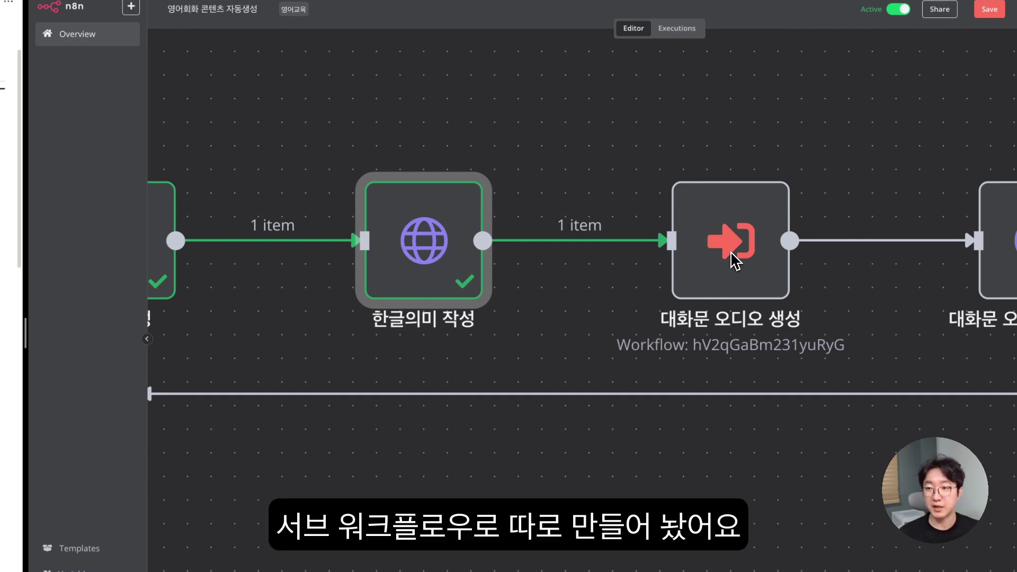
- Add an OpenAI Generate Audio node branching after 한글의미 작성
double_click(734, 259)
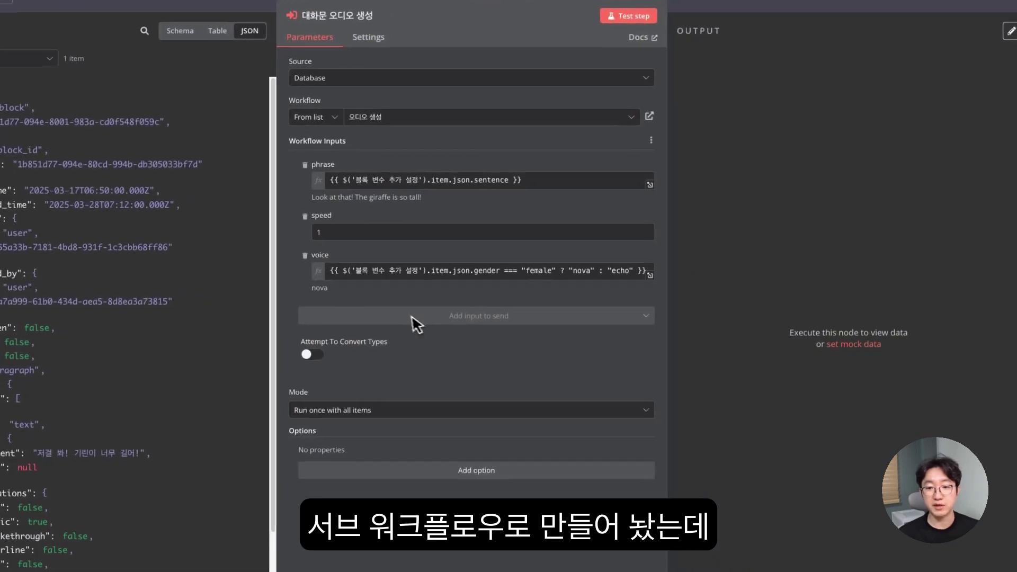
key(Escape)
scroll(408, 212, down, 5)
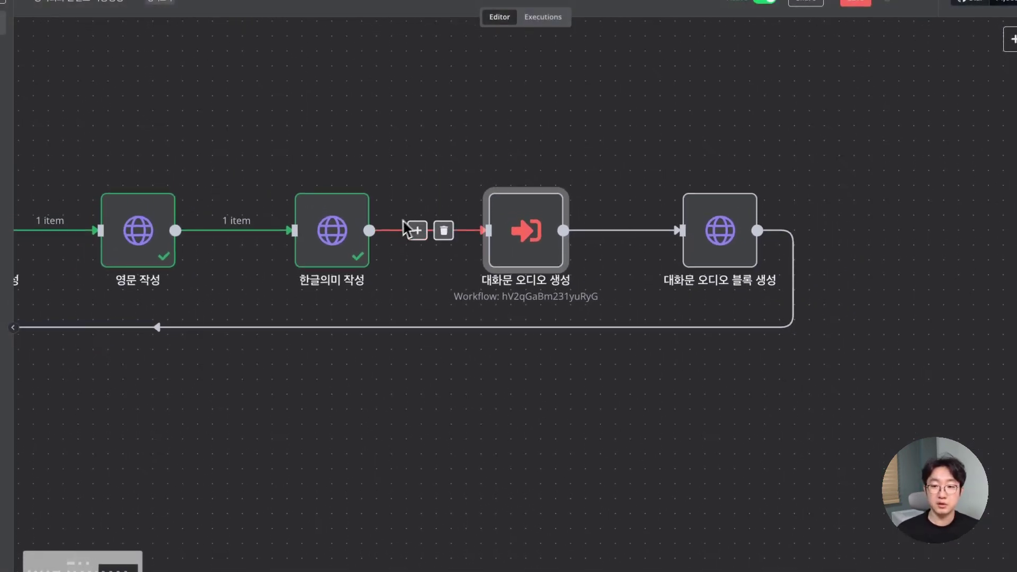
click(416, 218)
text(openai)
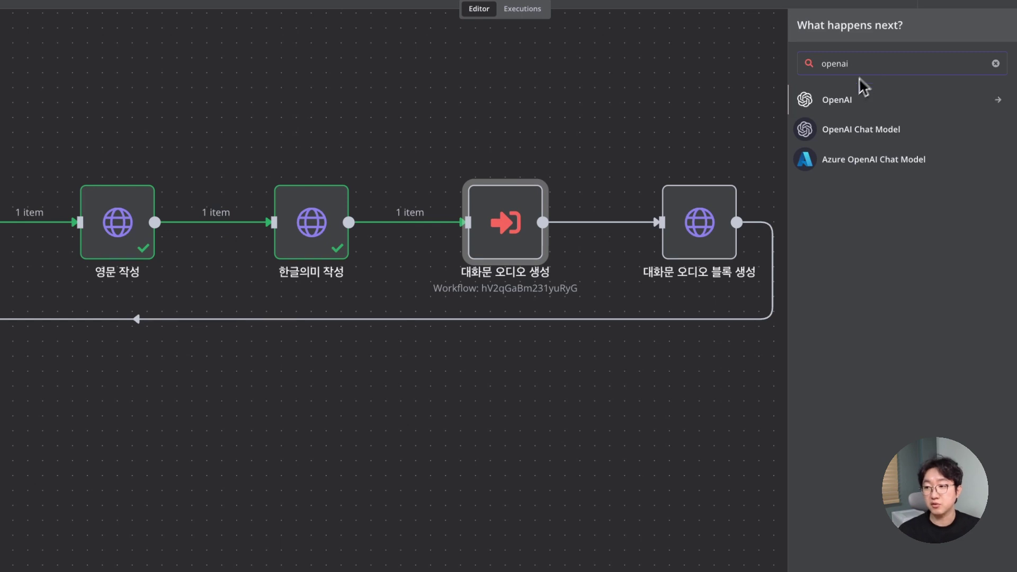
click(845, 100)
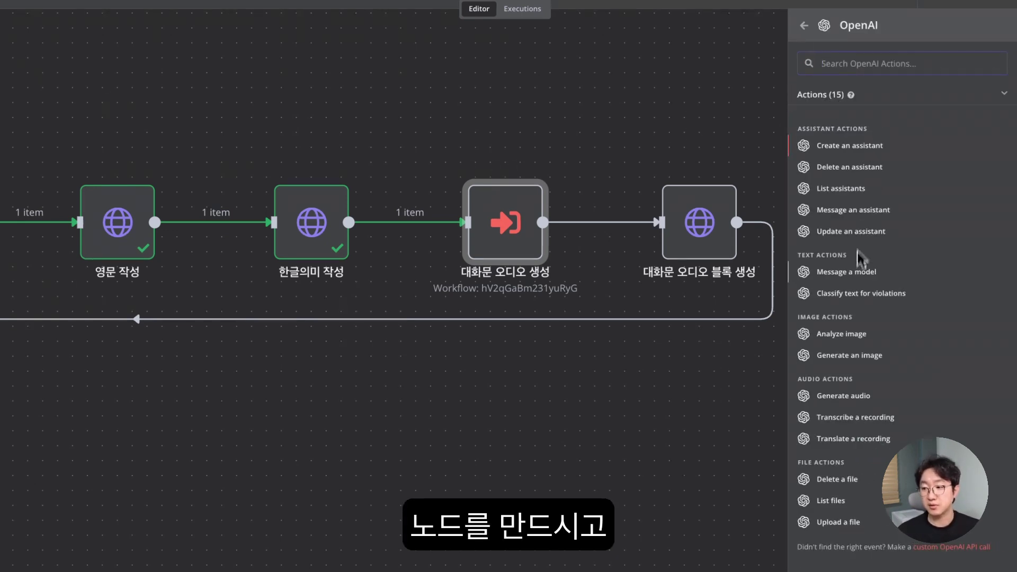
click(858, 402)
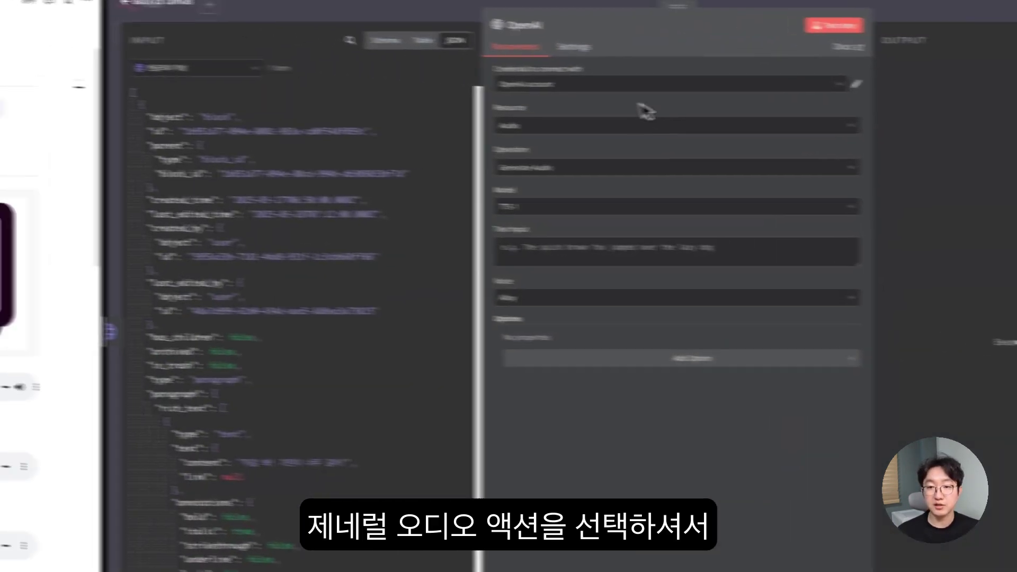
- Set the model to TTS-1 and the text input to the sentence field from 블록 변수 추가 설정
click(538, 206)
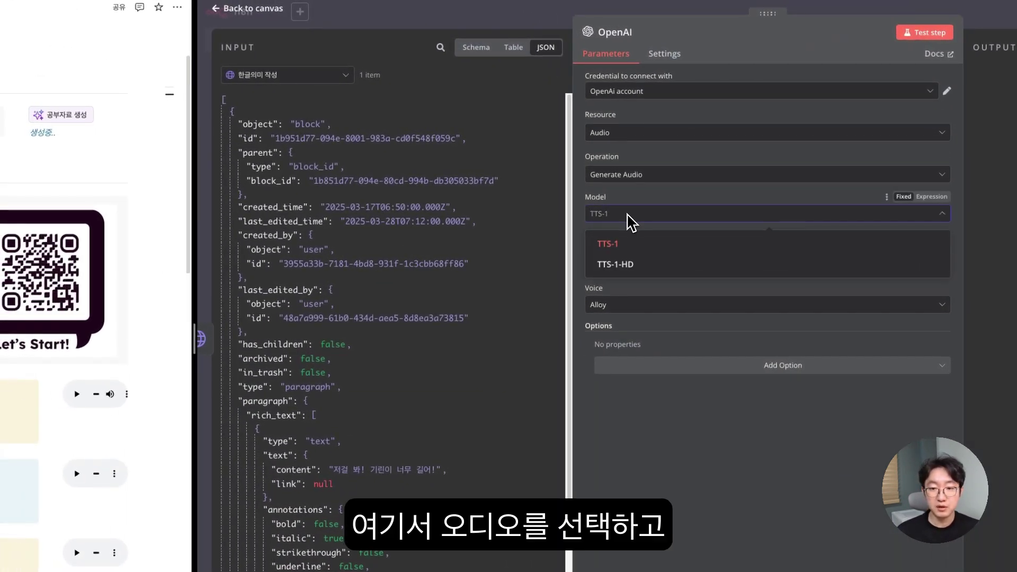
click(617, 243)
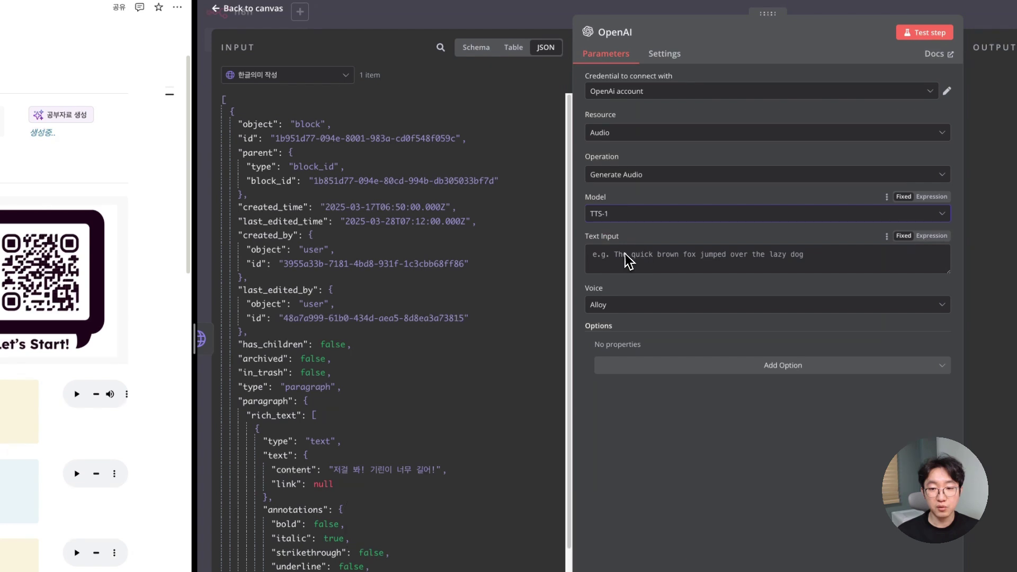
click(635, 264)
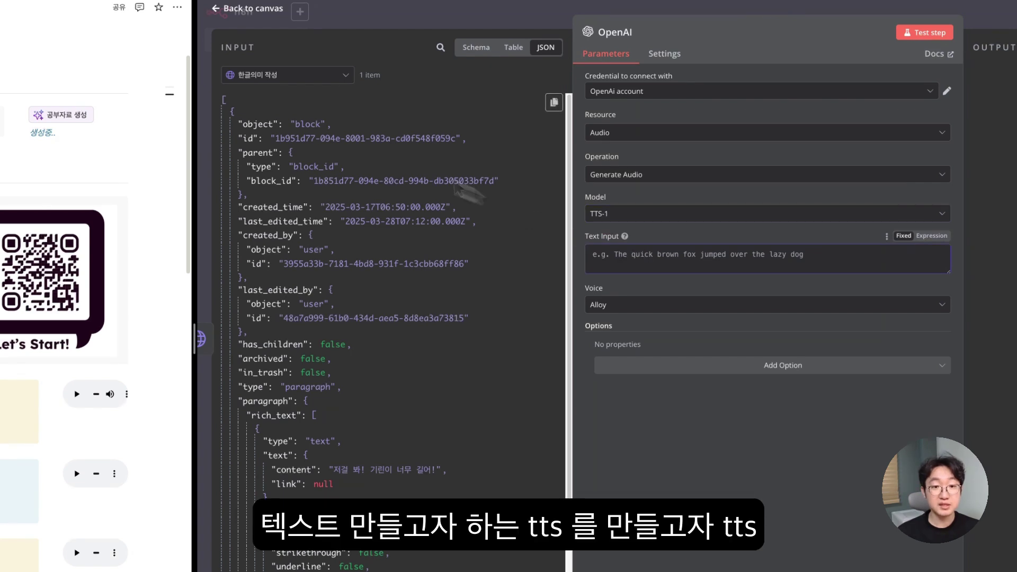
scroll(323, 151, down, 1)
click(272, 72)
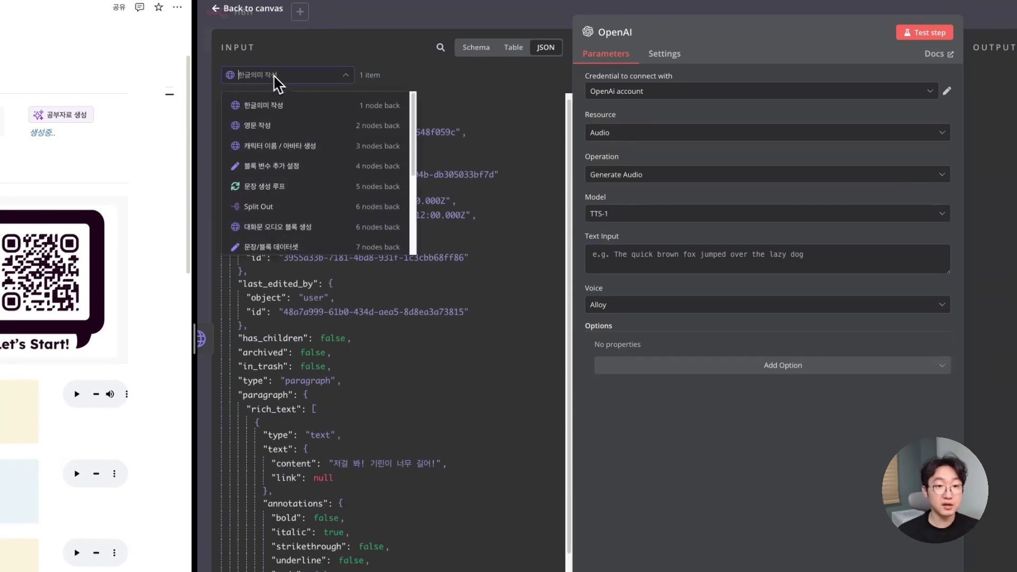
click(287, 167)
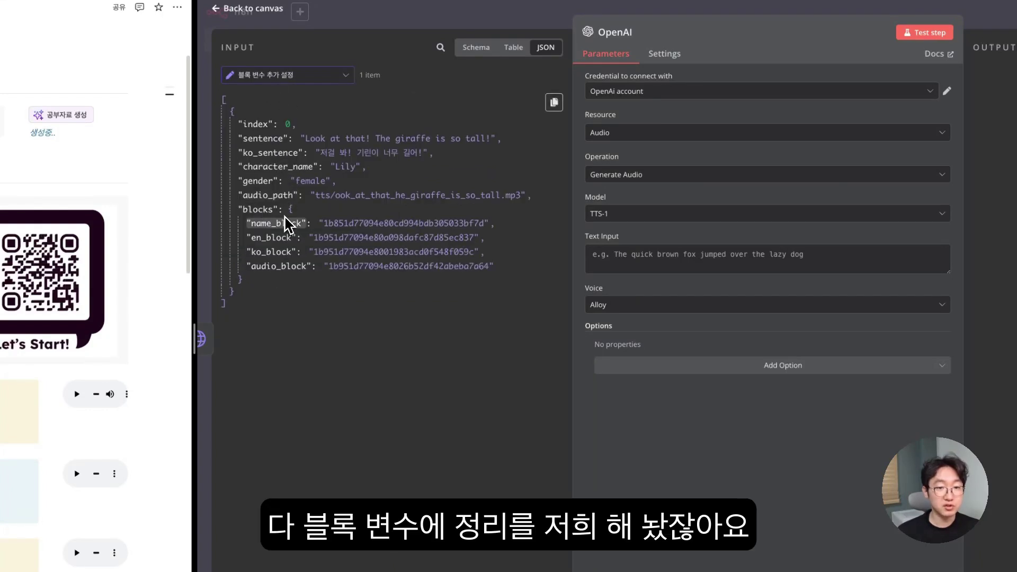
drag(268, 138, 472, 197)
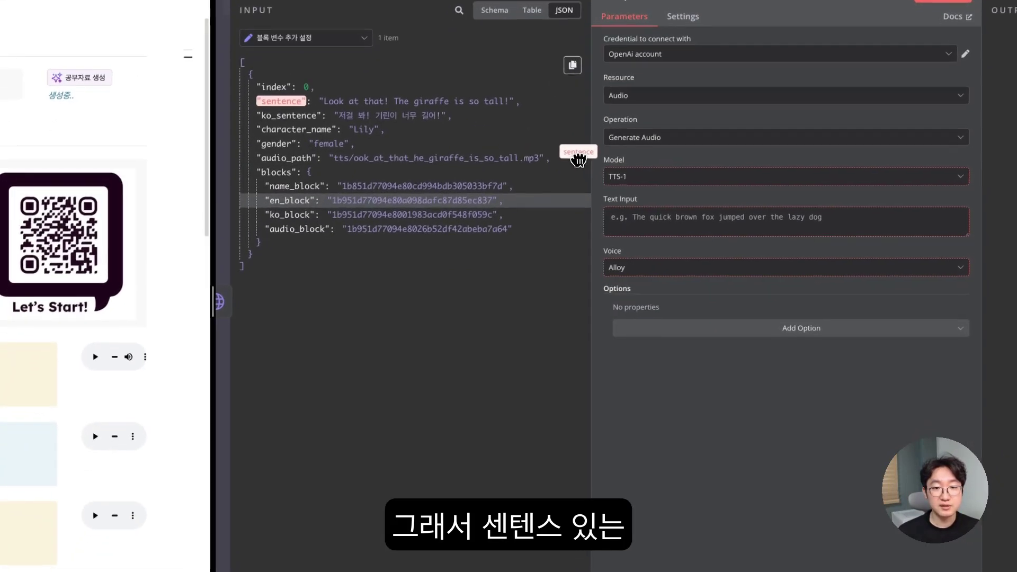
drag(495, 153, 638, 216)
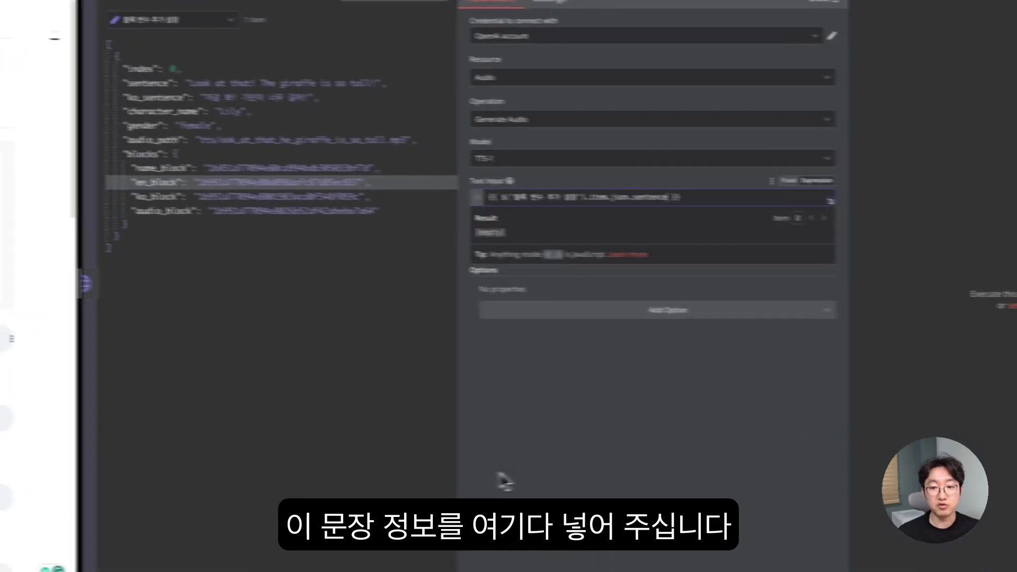
click(485, 367)
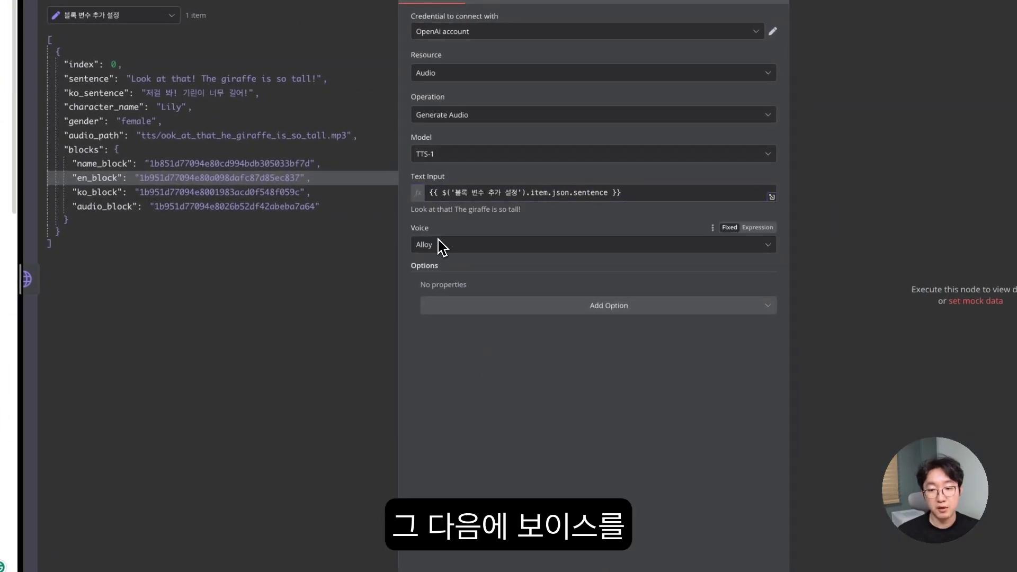
- Keep the Alloy voice and test the step to get a 2-second clip of the sentence
click(447, 245)
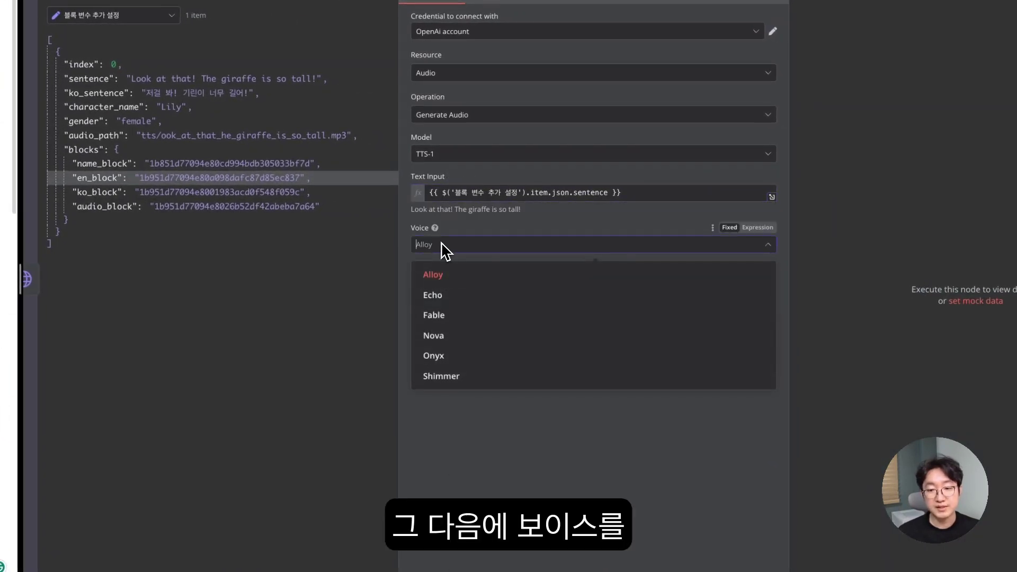
click(520, 415)
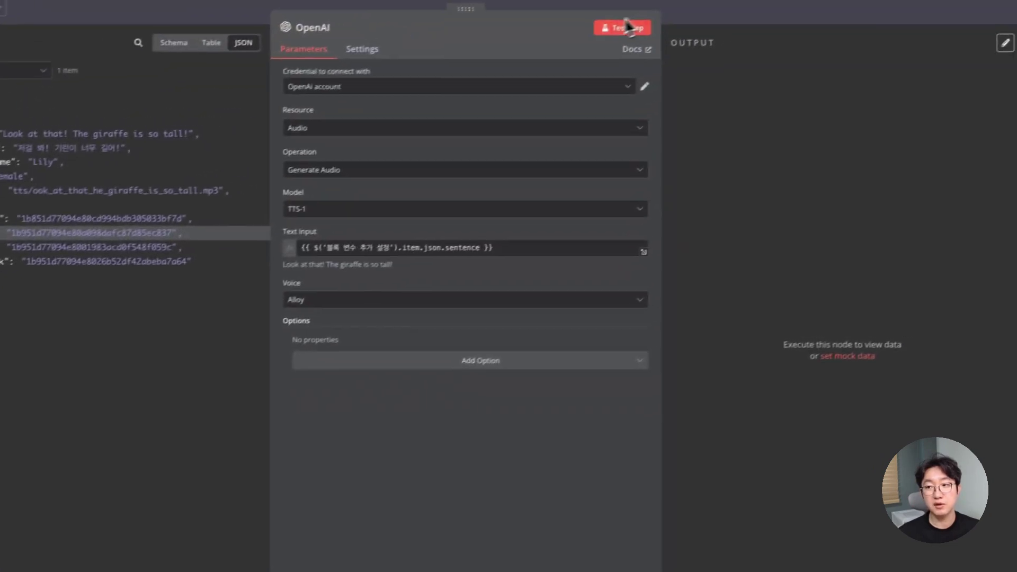
click(750, 0)
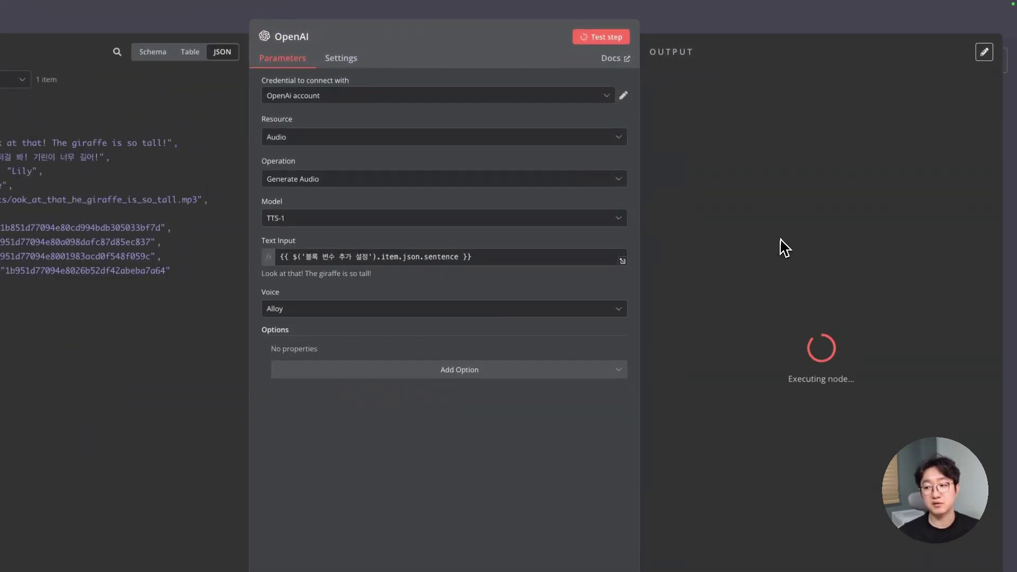
click(706, 228)
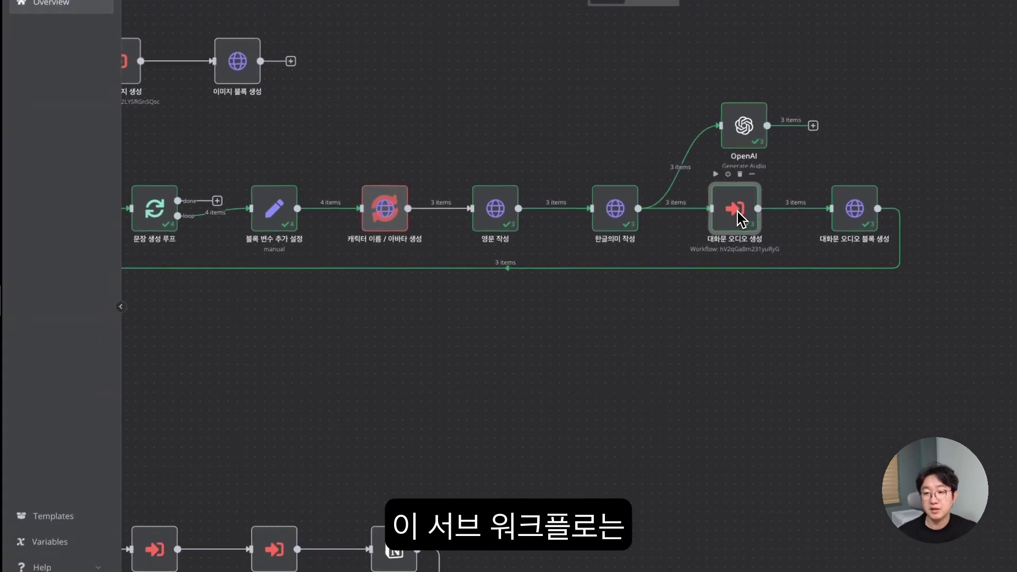
- Open the audio sub-workflow's execution and inspect the 오디오 Base URL 변수 설정 input phrase and nova voice
double_click(739, 219)
click(927, 54)
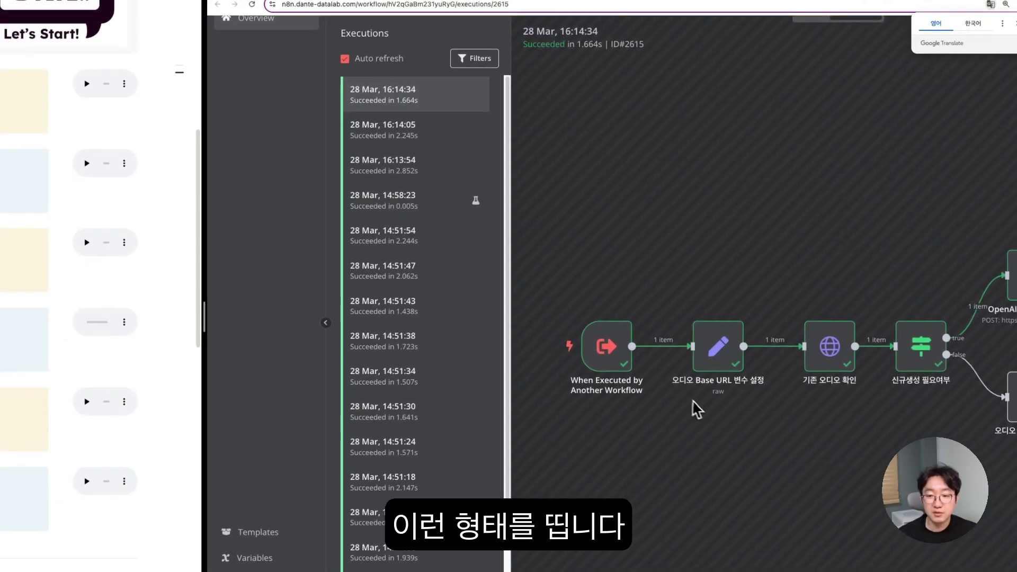
double_click(698, 377)
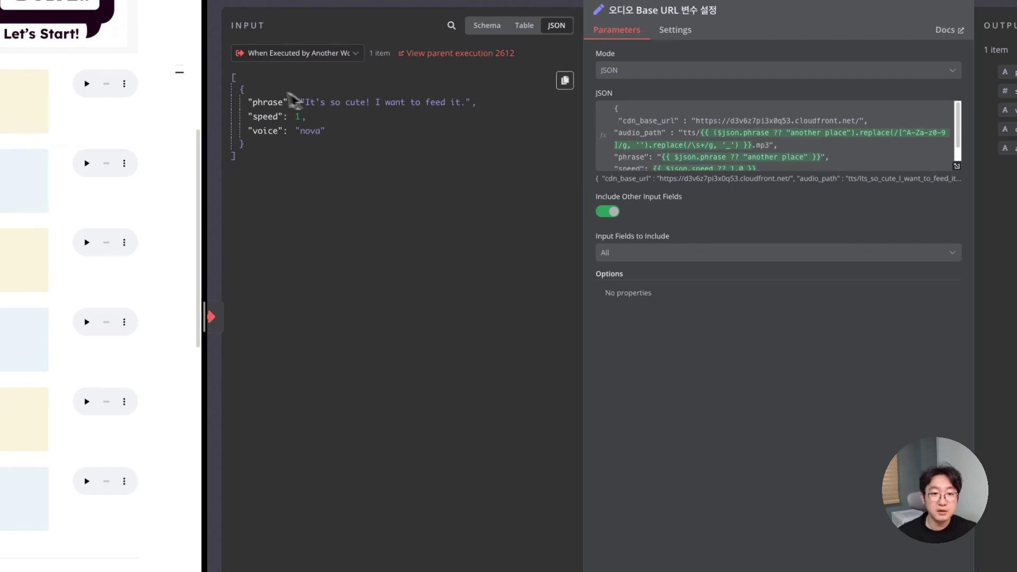
drag(253, 104, 475, 102)
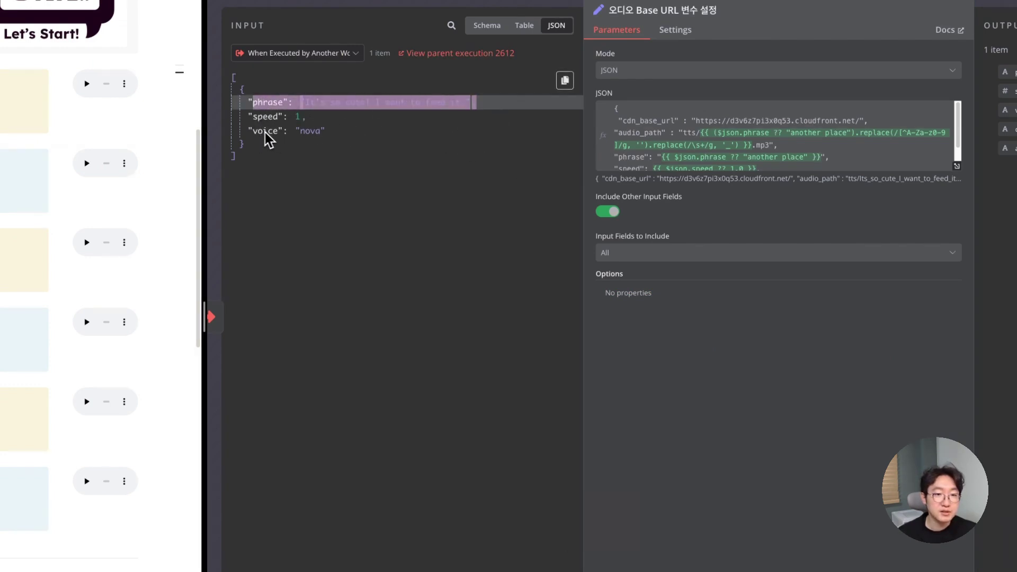
drag(253, 131, 357, 132)
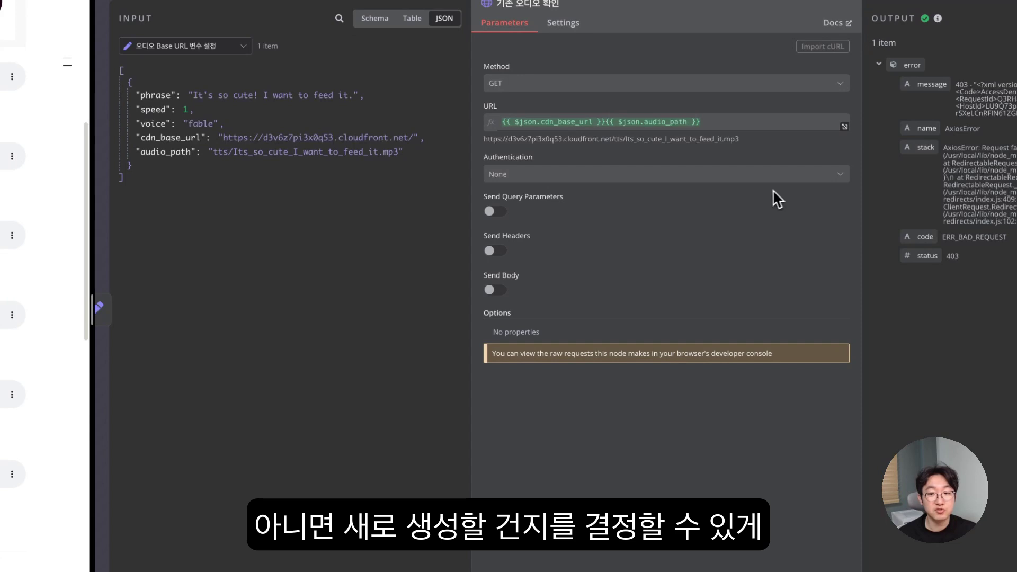
key(Escape)
- Inspect the 기존 오디오 확인 audio file URL and the 신규생성 필요여부 condition, then return
scroll(732, 218, right, 3)
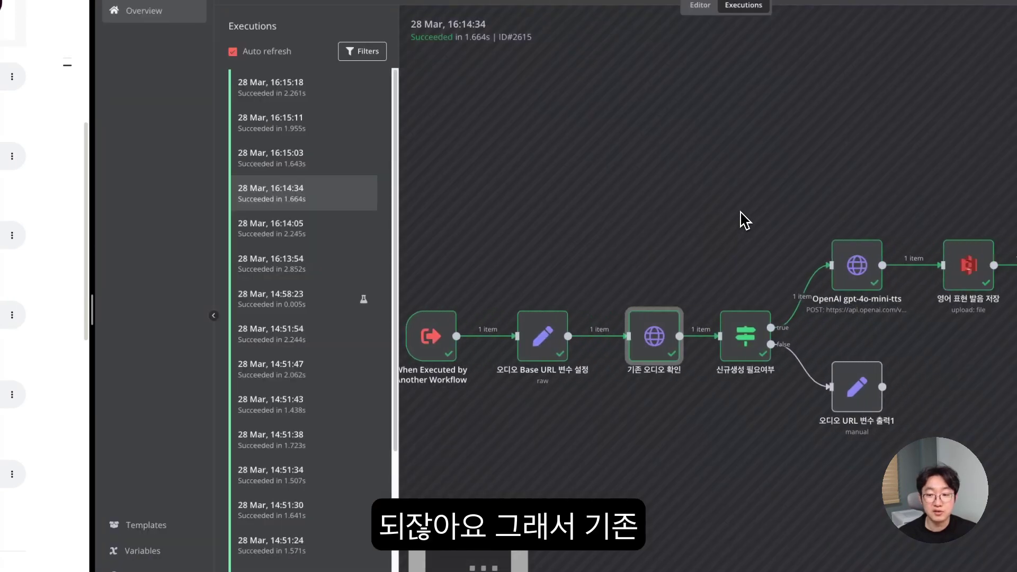
double_click(648, 338)
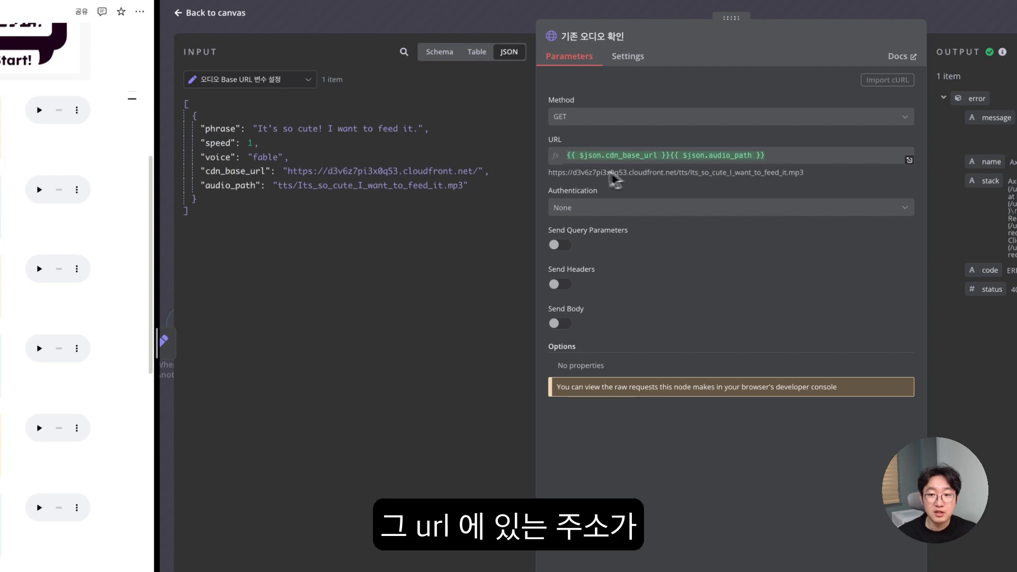
drag(551, 172, 799, 172)
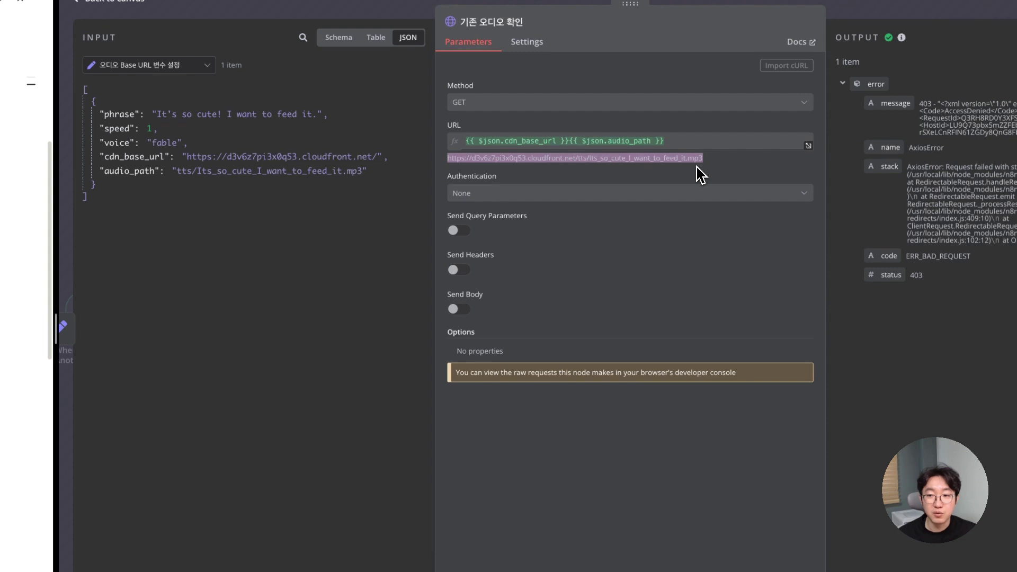
key(Escape)
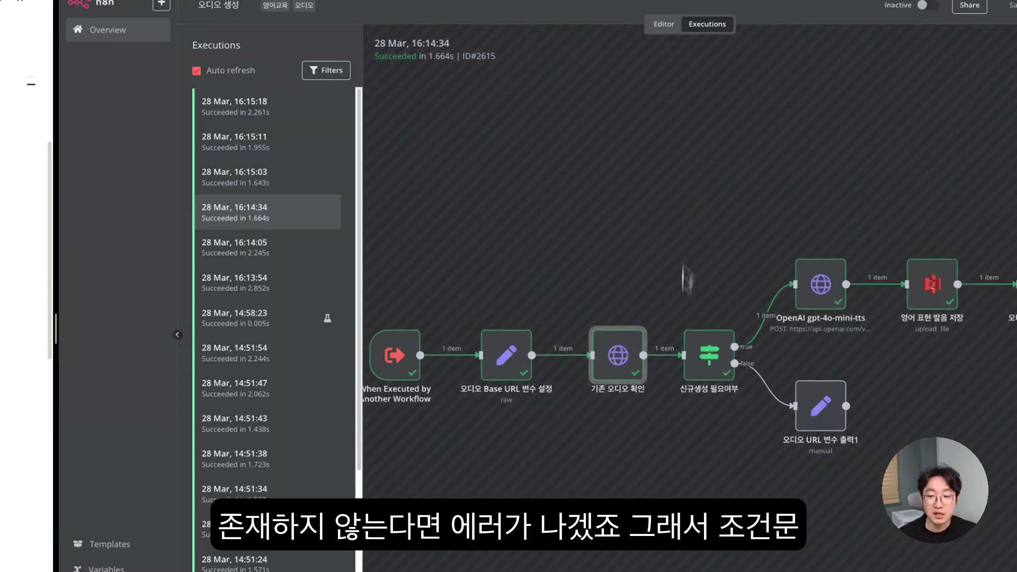
double_click(711, 366)
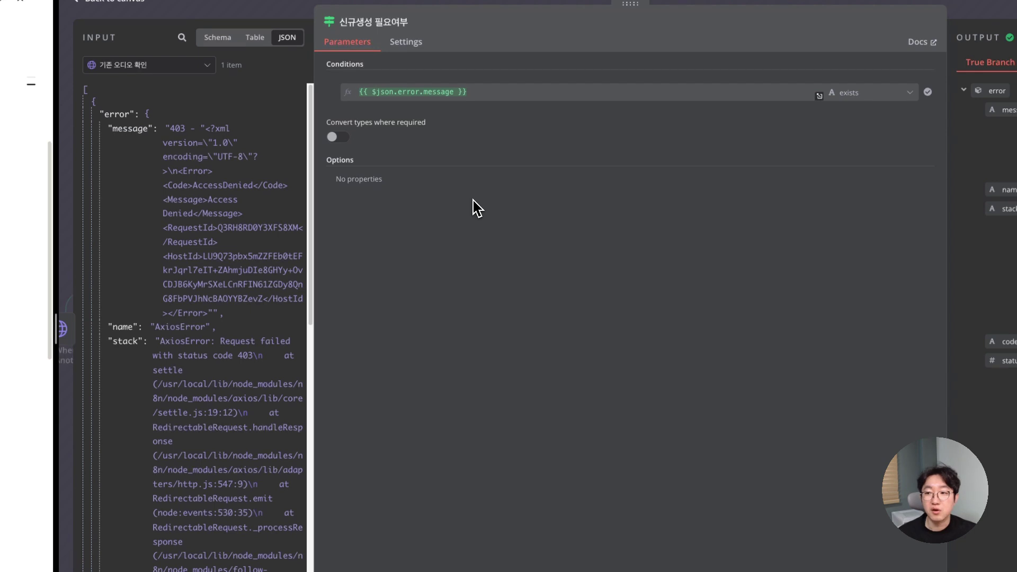
key(Escape)
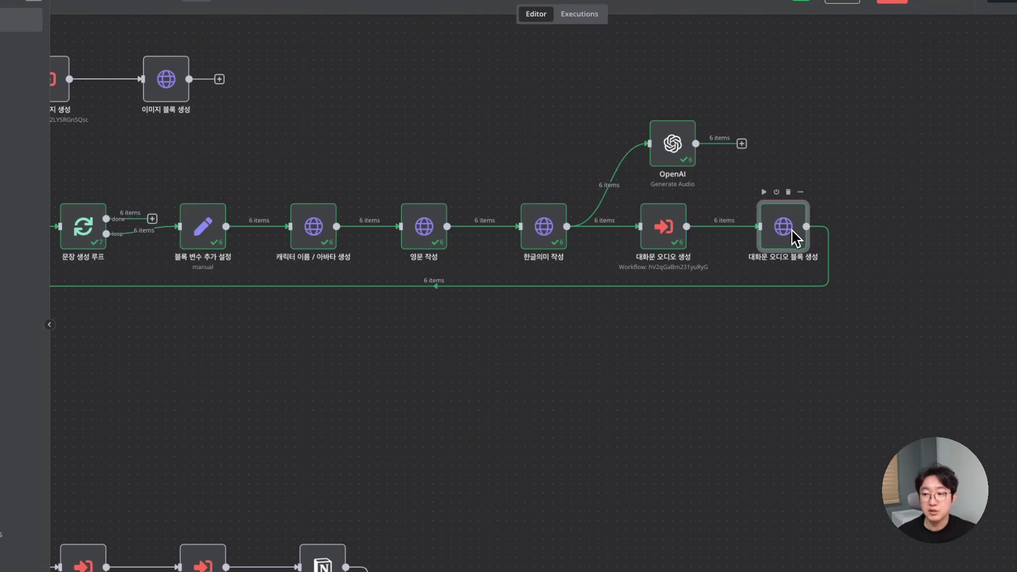
- Check the 대화문 오디오 블록 생성 step, play John's last-line audio, and scroll to the Phrase gallery
double_click(794, 237)
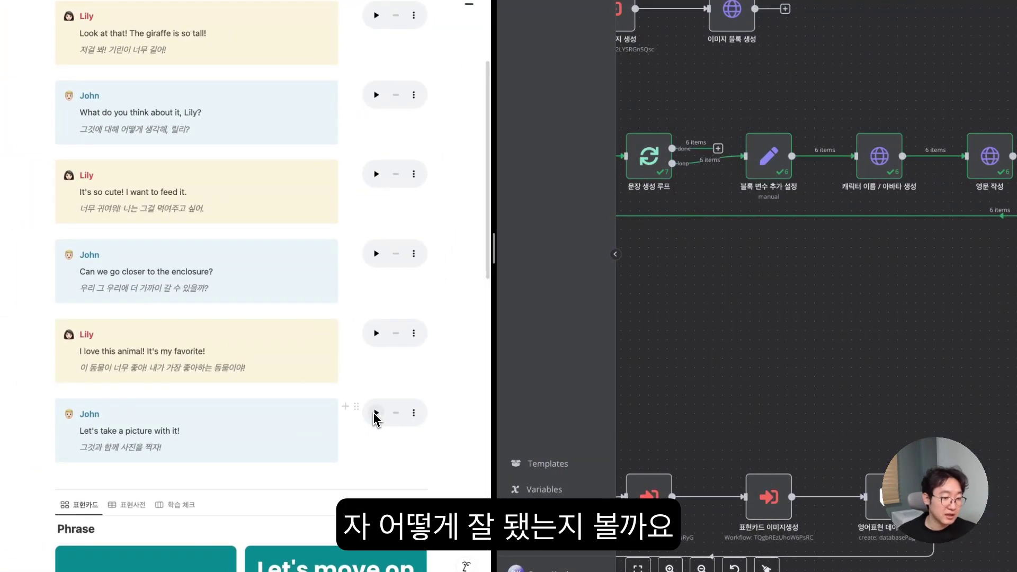
click(375, 413)
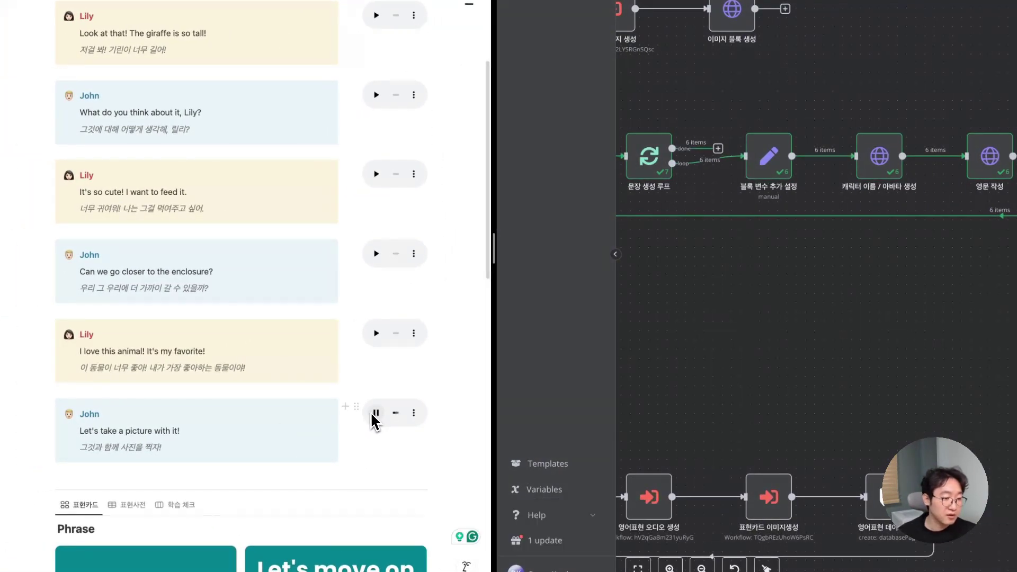
click(378, 334)
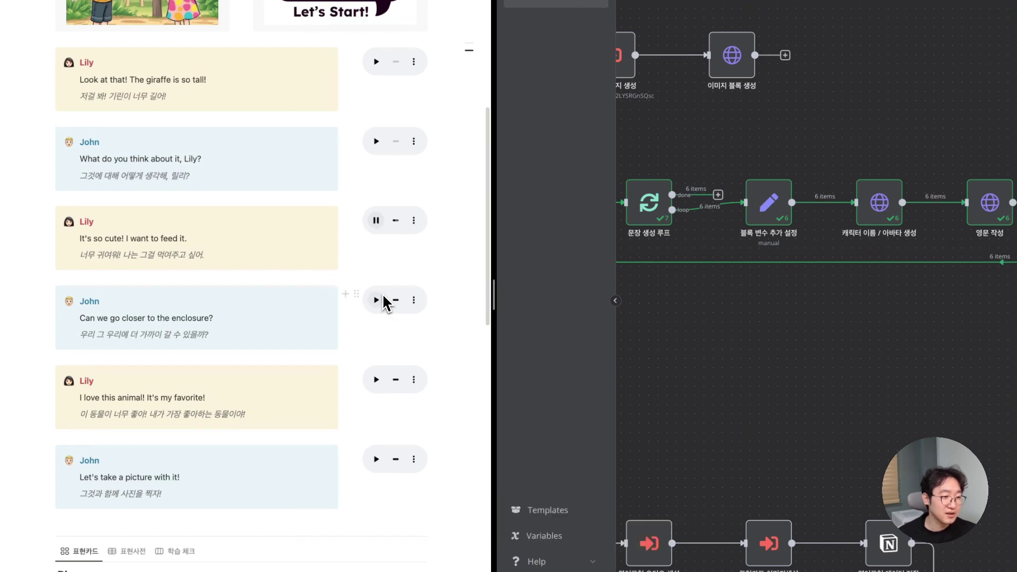
scroll(386, 302, down, 5)
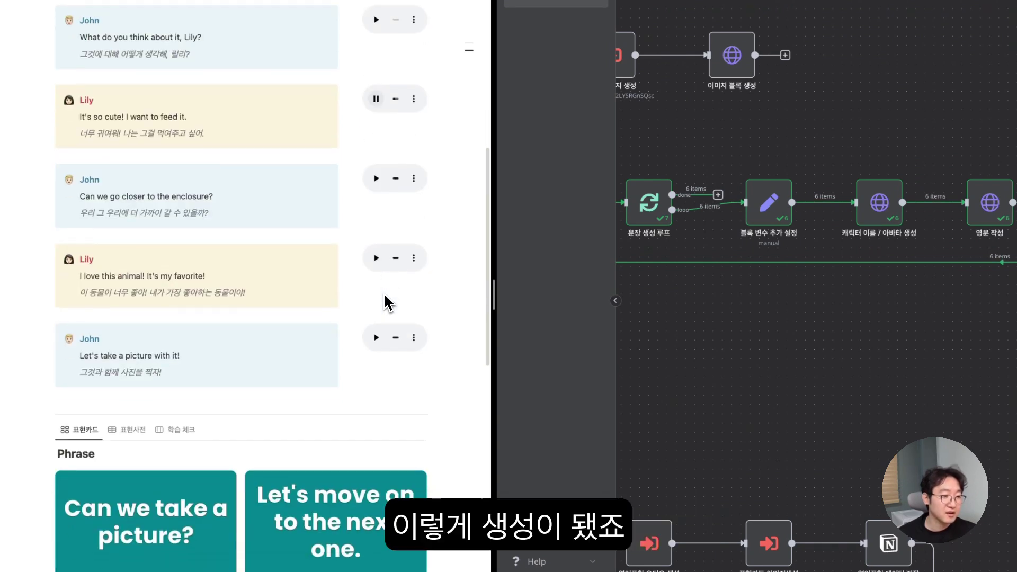
scroll(233, 360, down, 8)
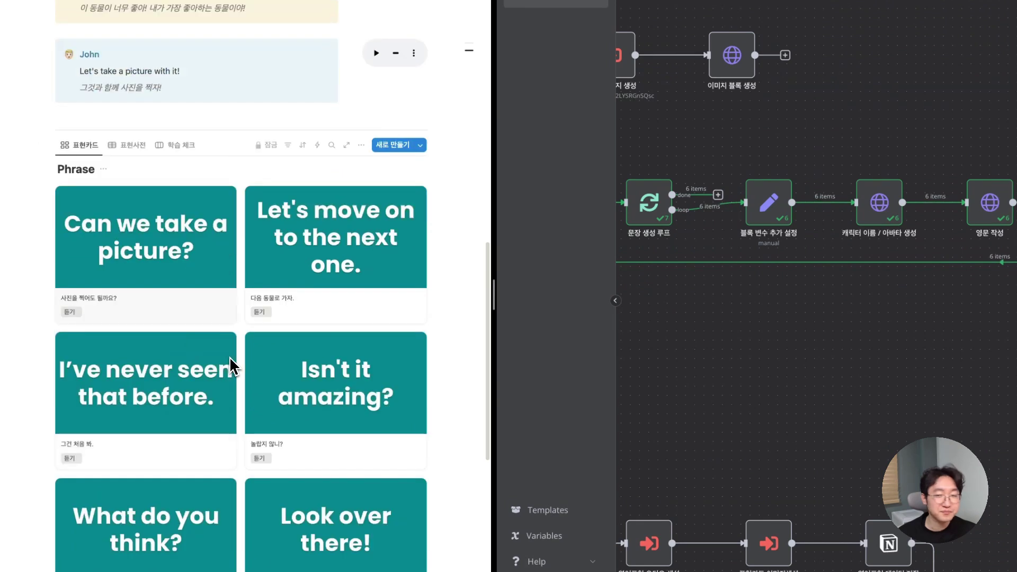
- Pan to the 노션 데이터베이스 초기화 section and test-run the 영어표현 비우기 node
scroll(626, 153, left, 8)
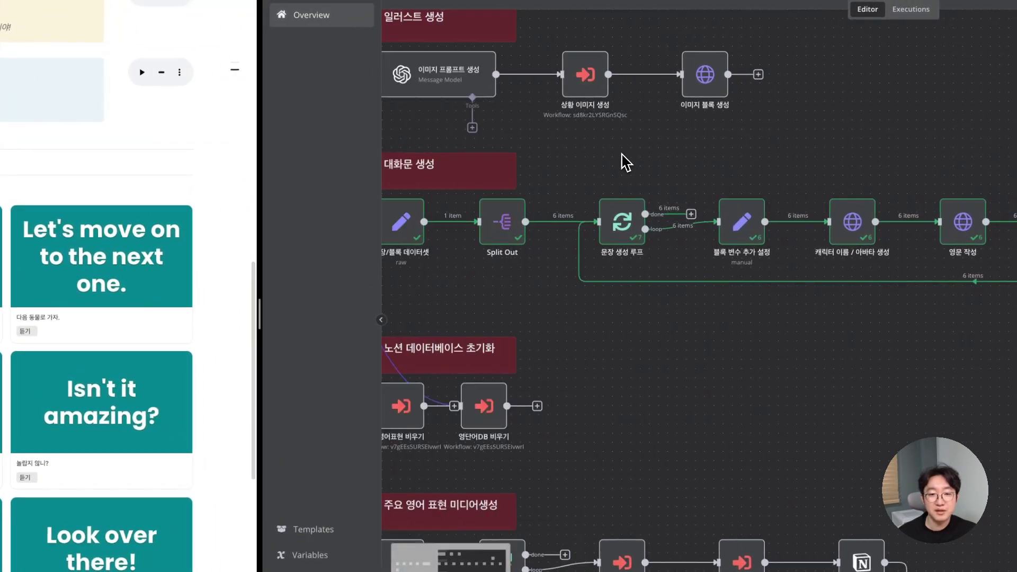
scroll(625, 161, left, 10)
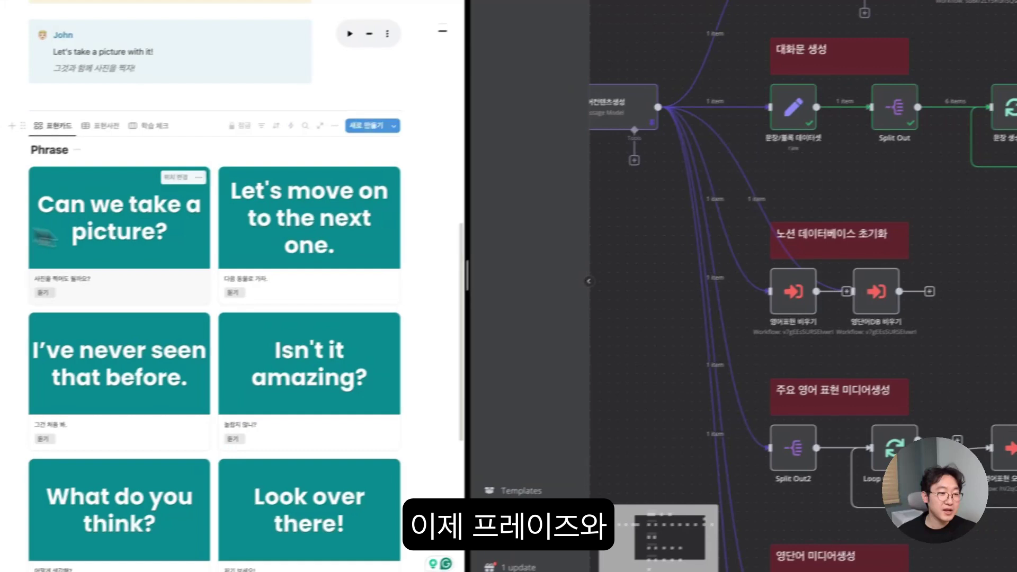
scroll(153, 243, down, 4)
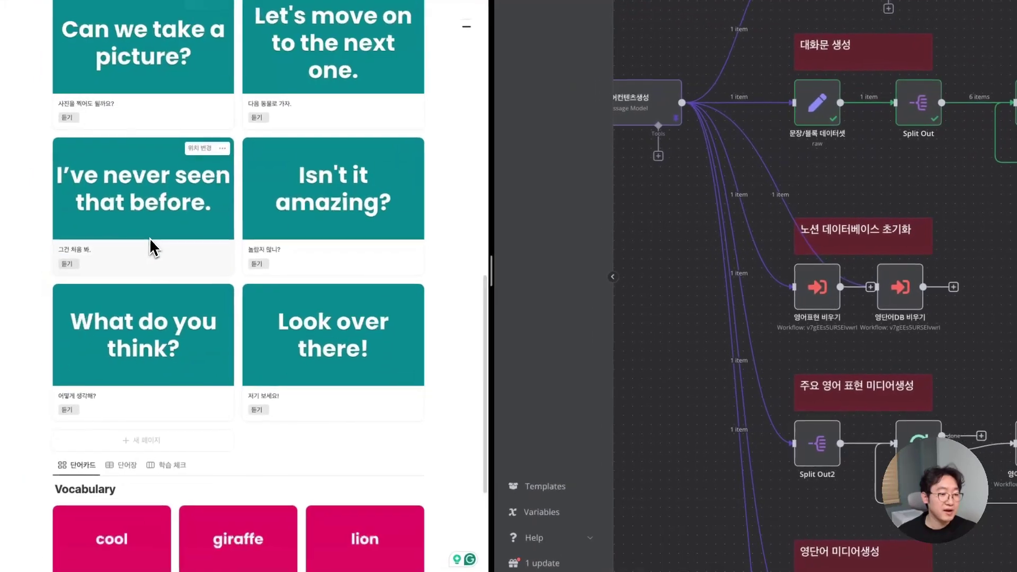
scroll(138, 491, up, 1)
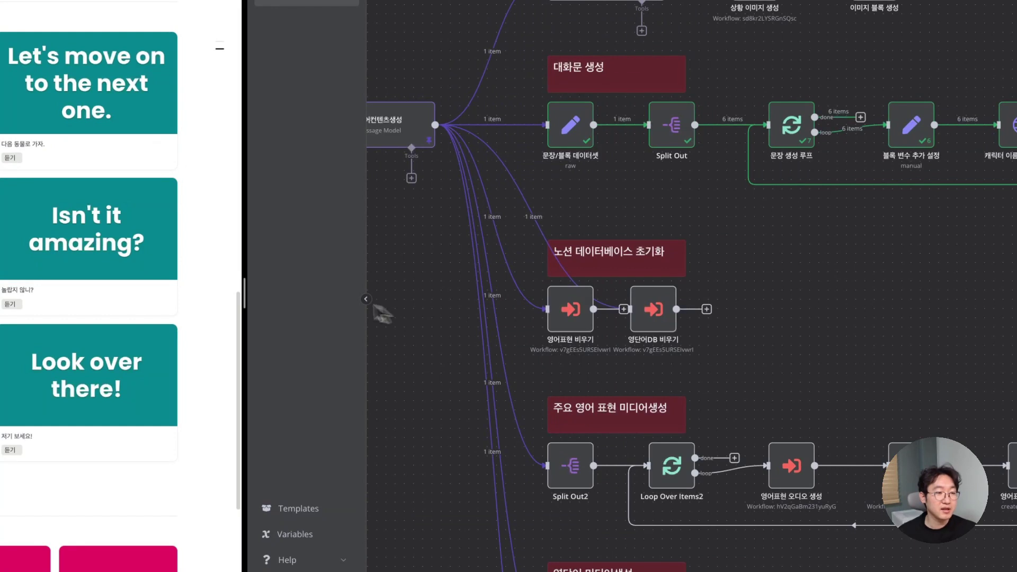
scroll(81, 130, up, 4)
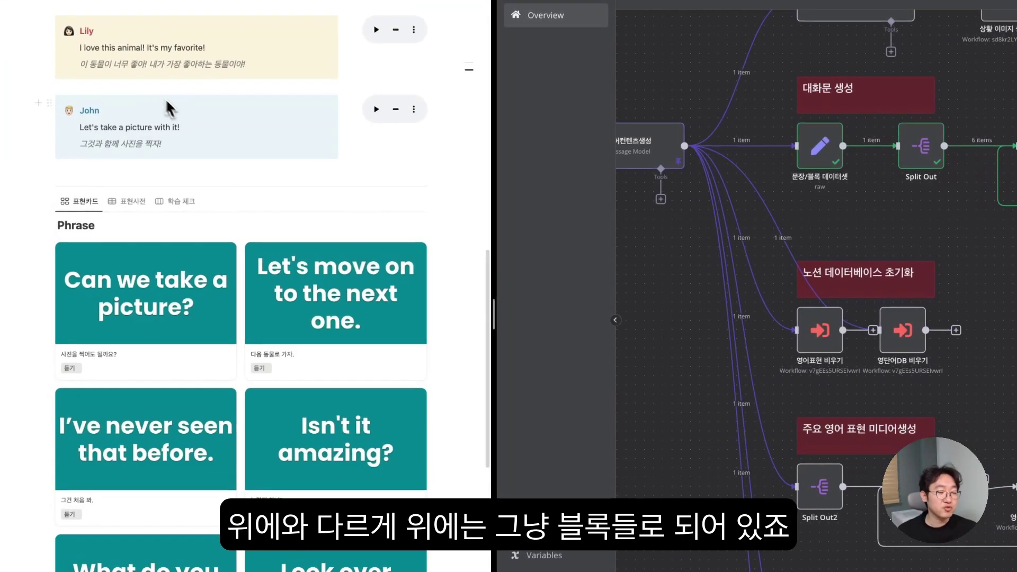
scroll(170, 103, up, 8)
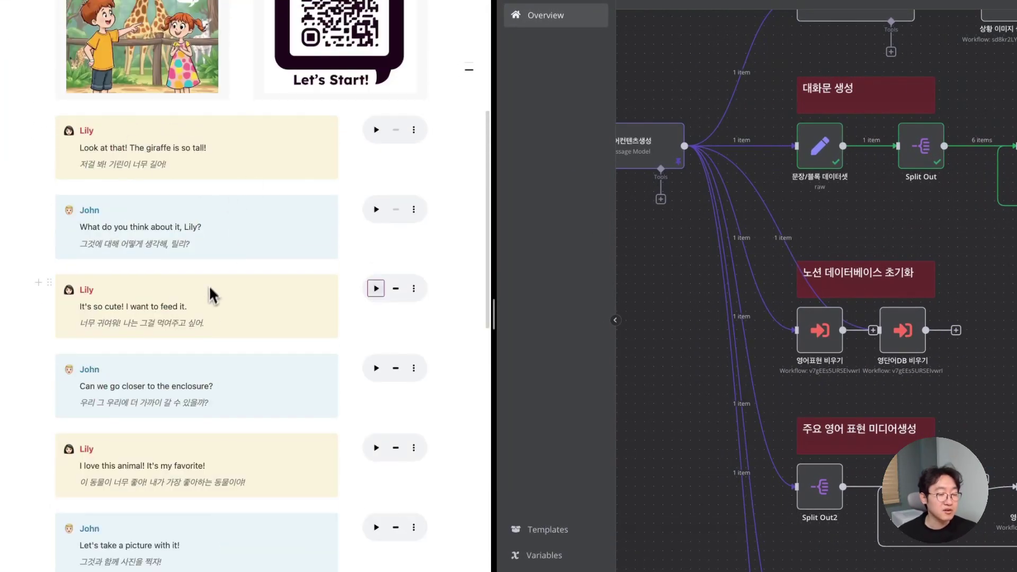
scroll(209, 306, down, 8)
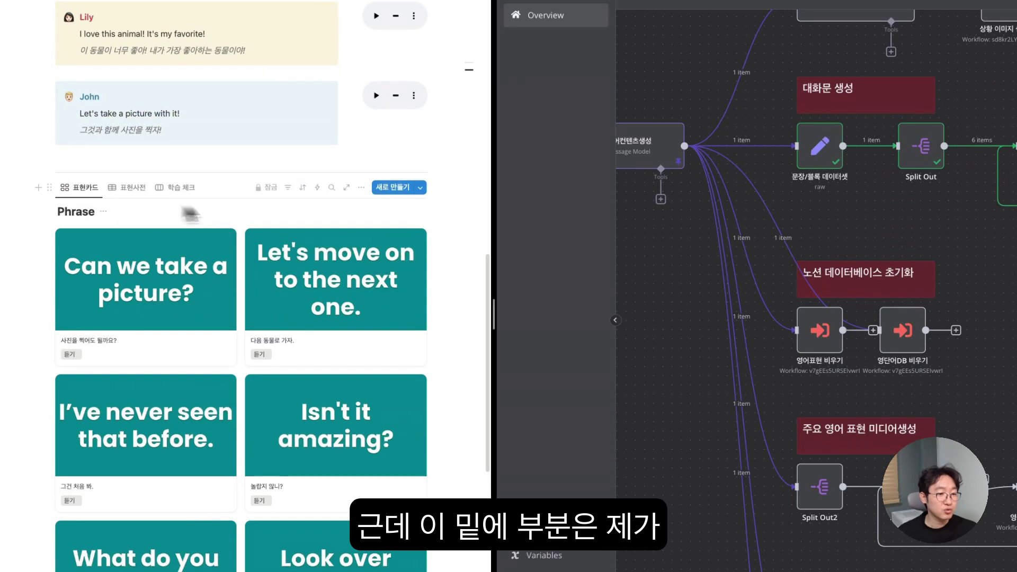
scroll(302, 412, down, 1)
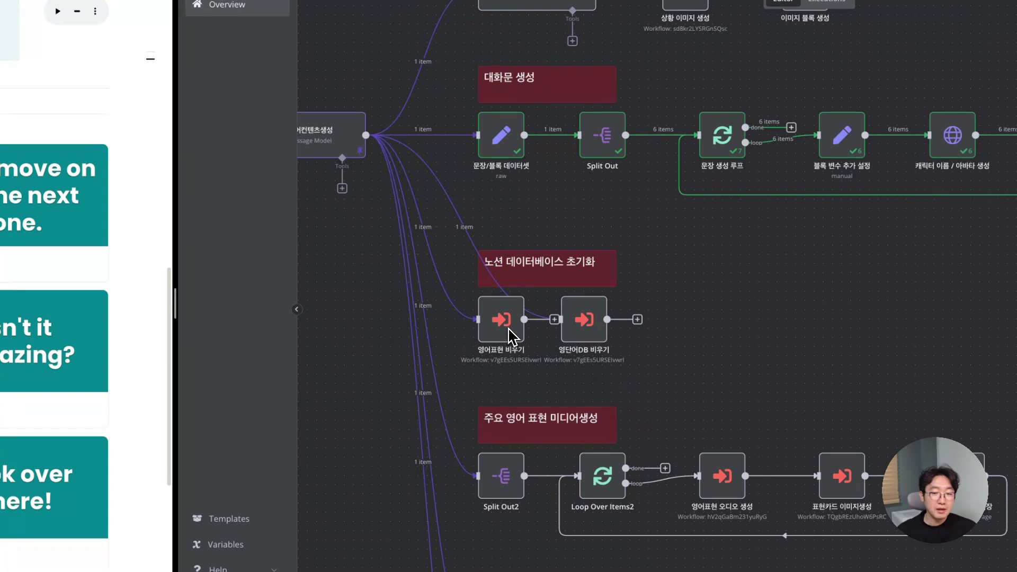
mouse_move(504, 331)
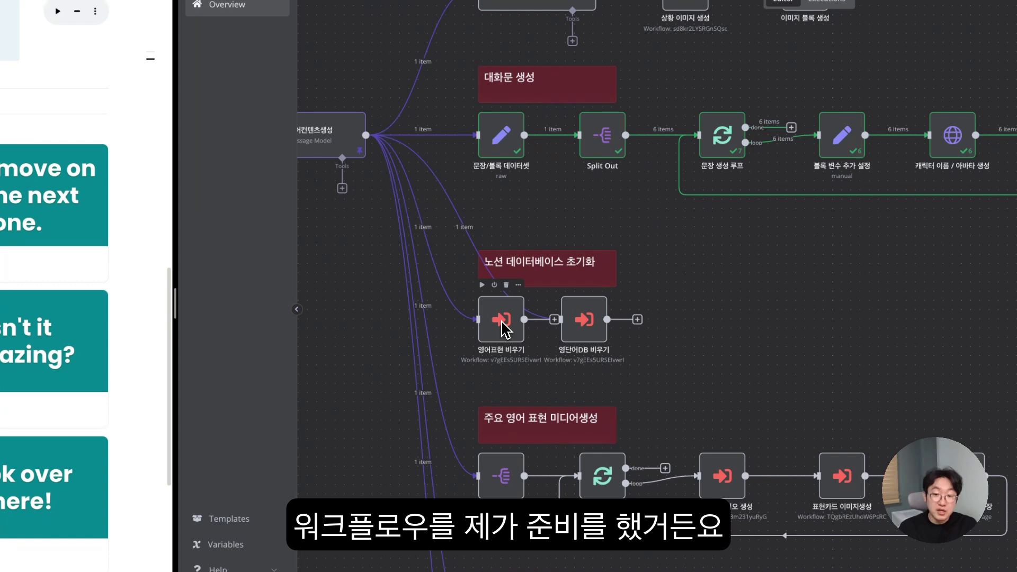
double_click(502, 321)
click(835, 15)
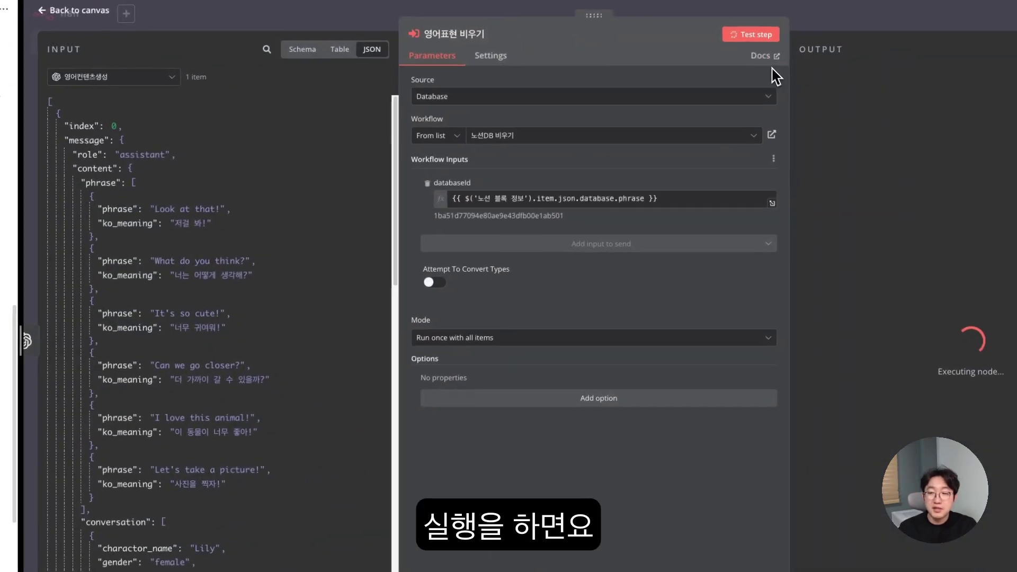
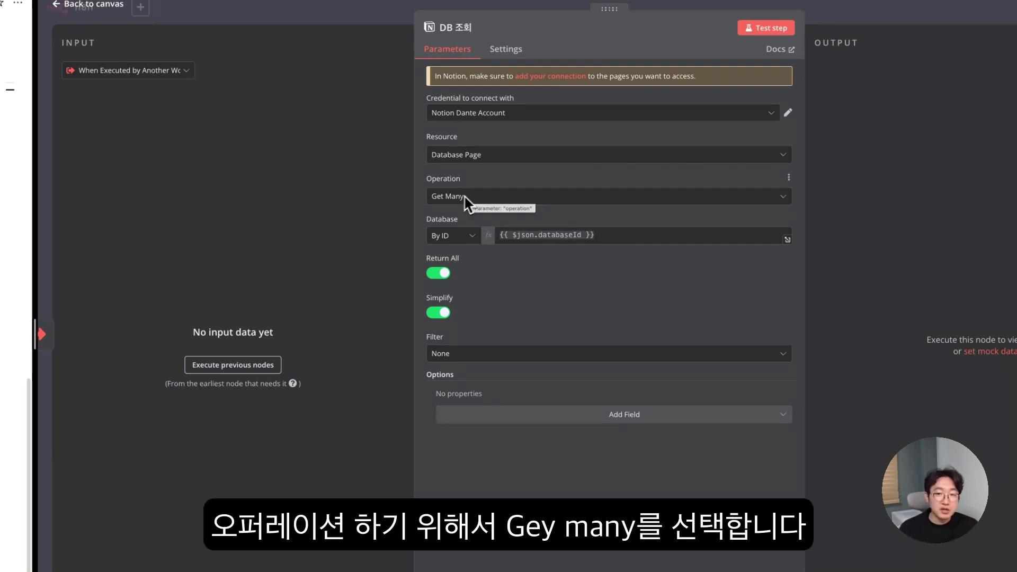
- Keep the DB 조회 Notion node's operation on Get Many
click(481, 210)
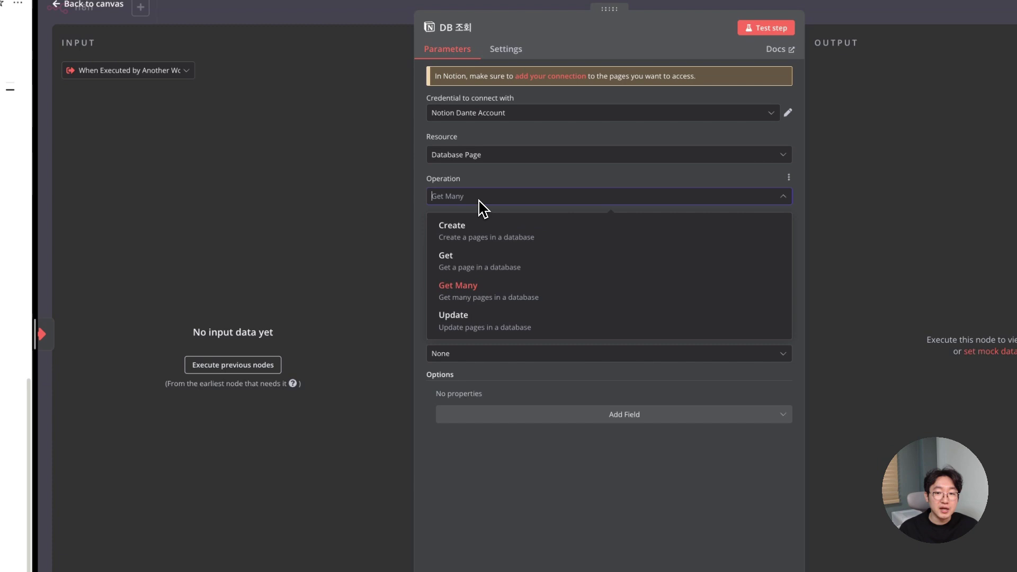
click(491, 278)
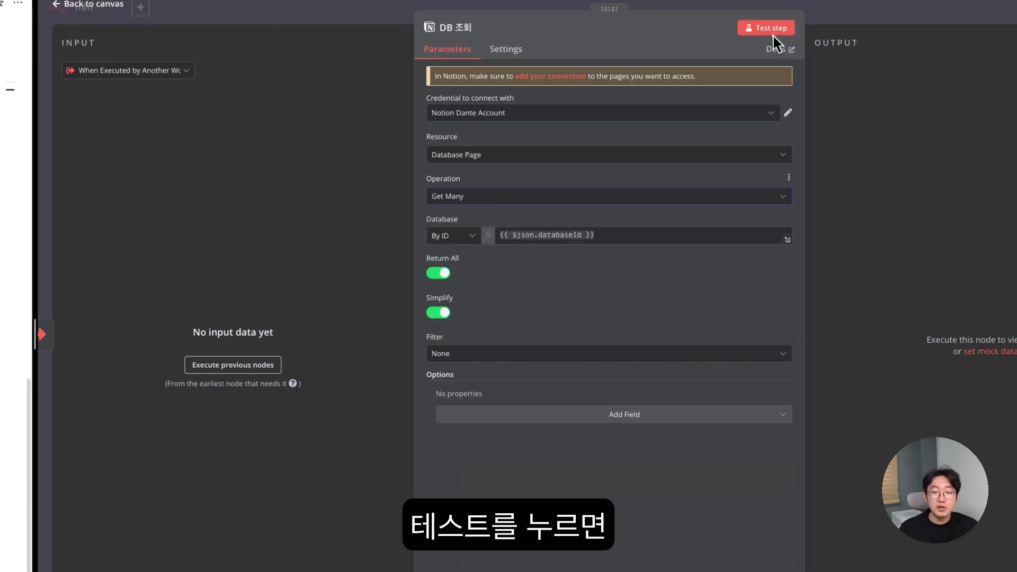
click(261, 20)
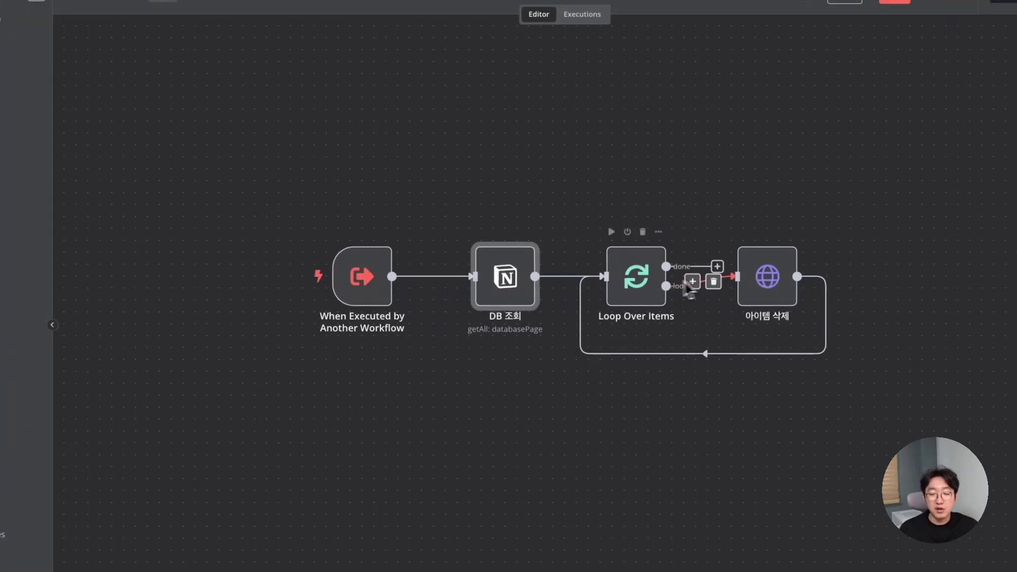
- Review the 아이템 삭제 DELETE request, then return to the 영어회화 콘텐츠 자동생성 workflow
double_click(766, 284)
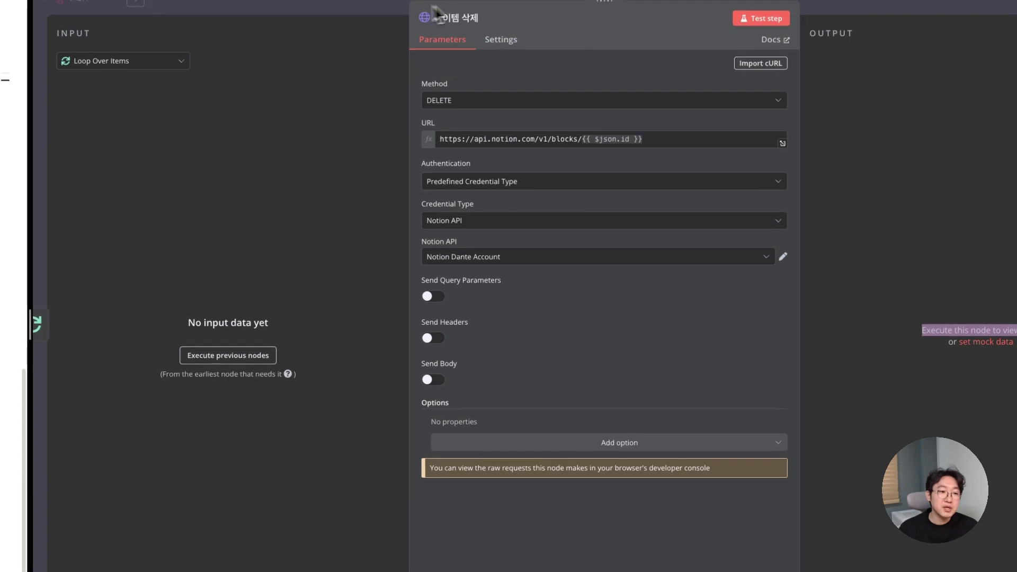
click(383, 21)
click(260, 20)
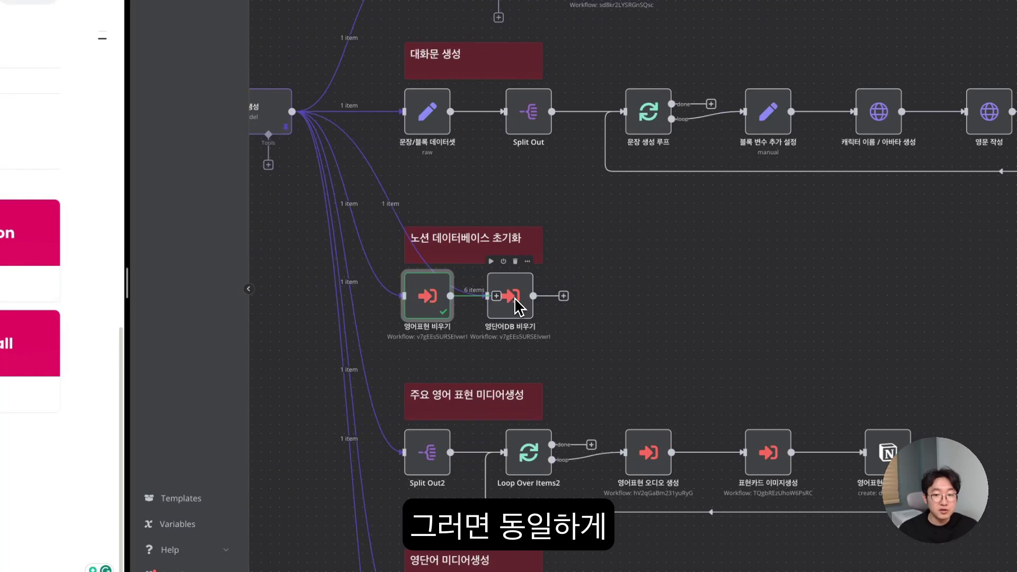
- Map 노션 블록 정보's database.vocabulary into 영단어DB 비우기's databaseId and run it, trashing 6 pages
double_click(508, 307)
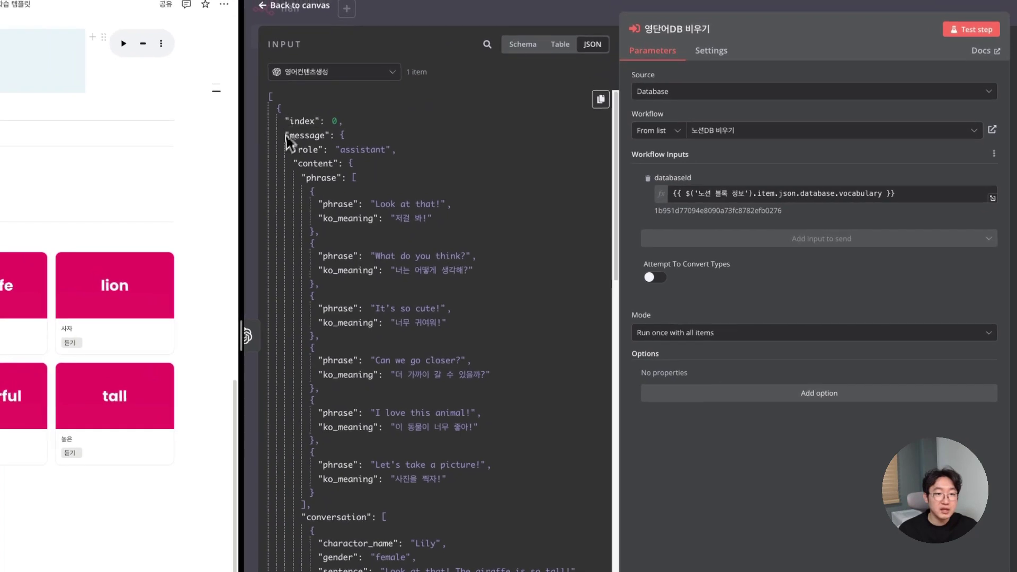
click(350, 165)
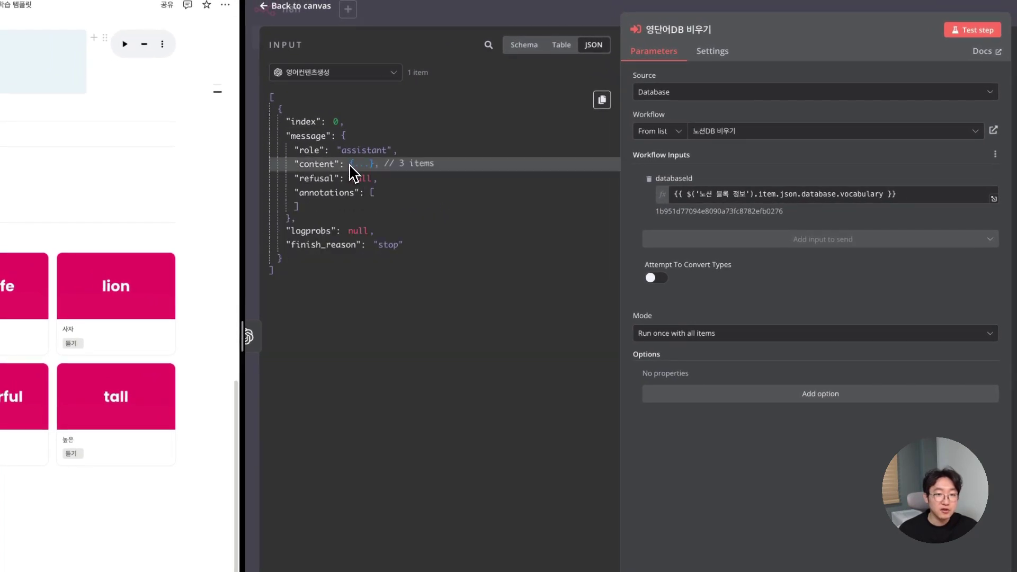
click(351, 165)
click(356, 180)
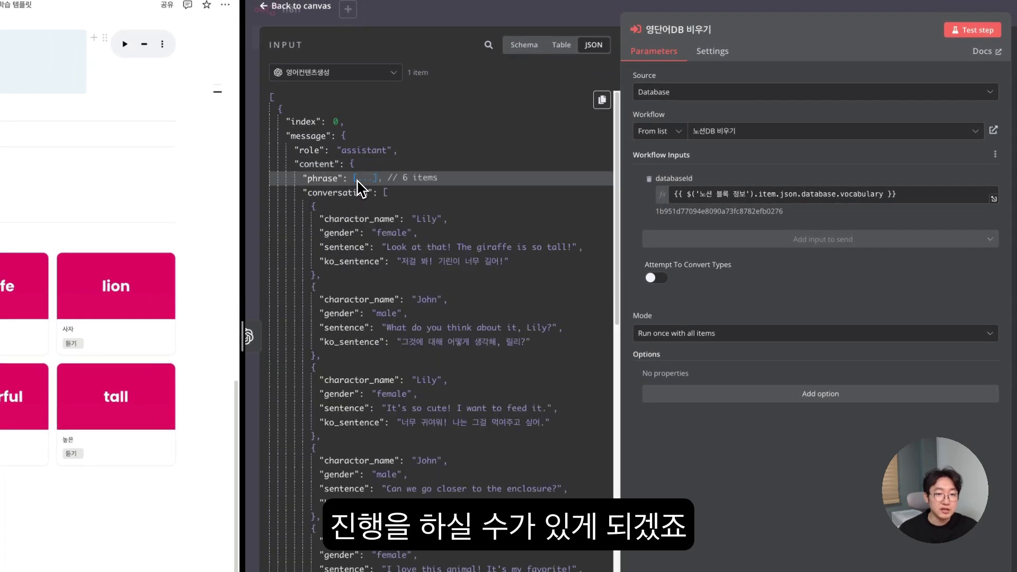
click(386, 193)
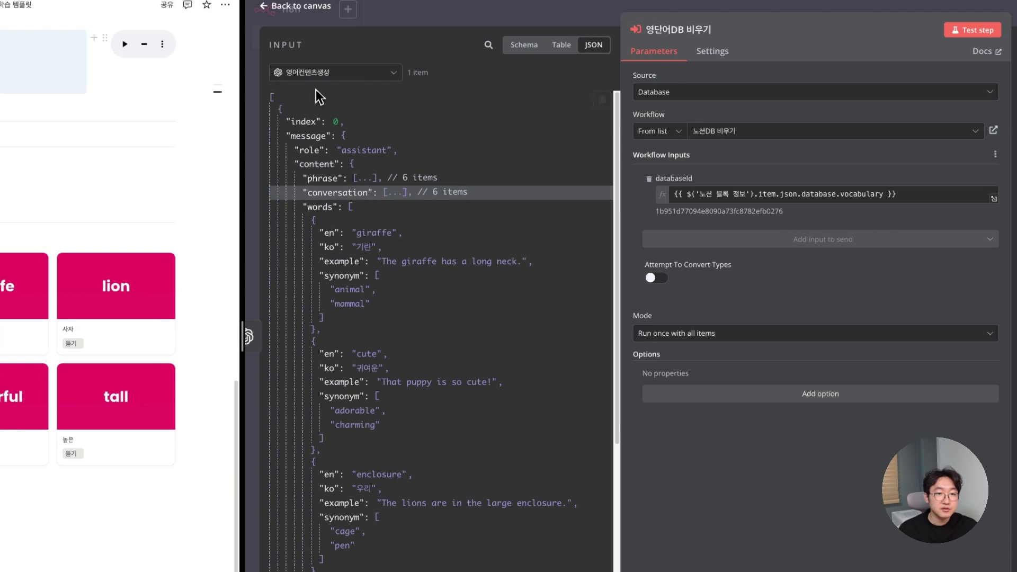
click(316, 75)
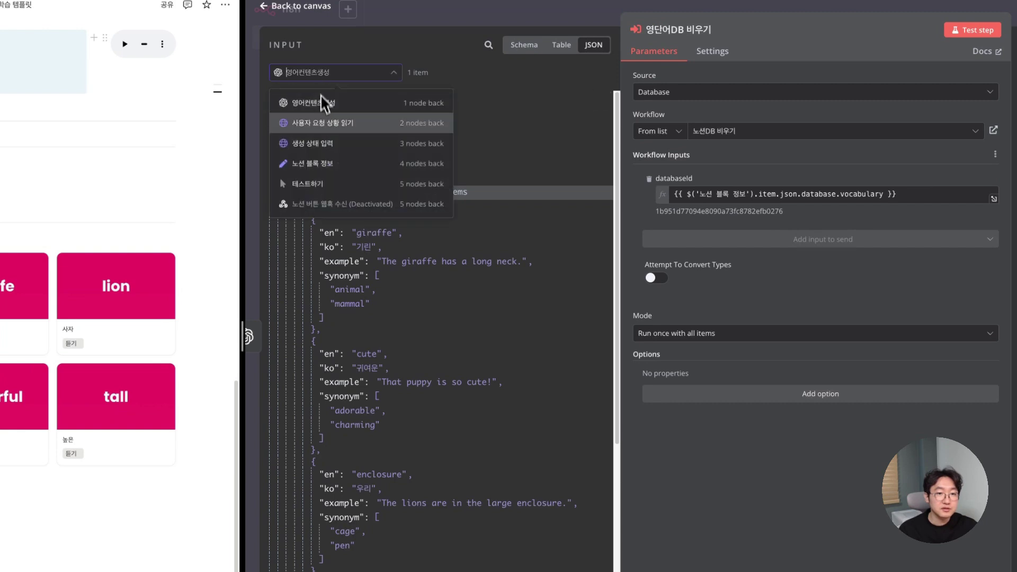
click(325, 164)
click(369, 178)
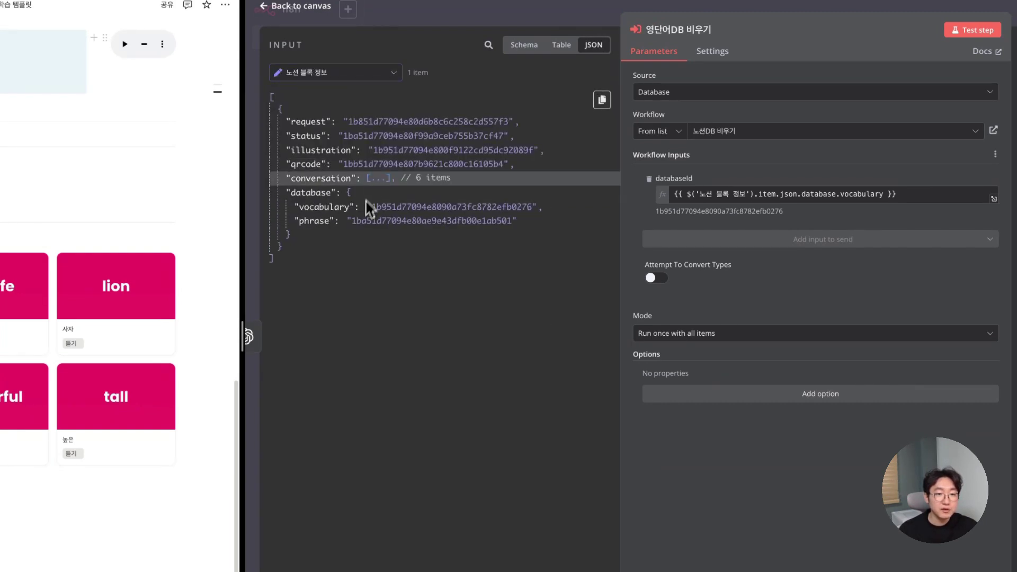
drag(319, 207, 702, 204)
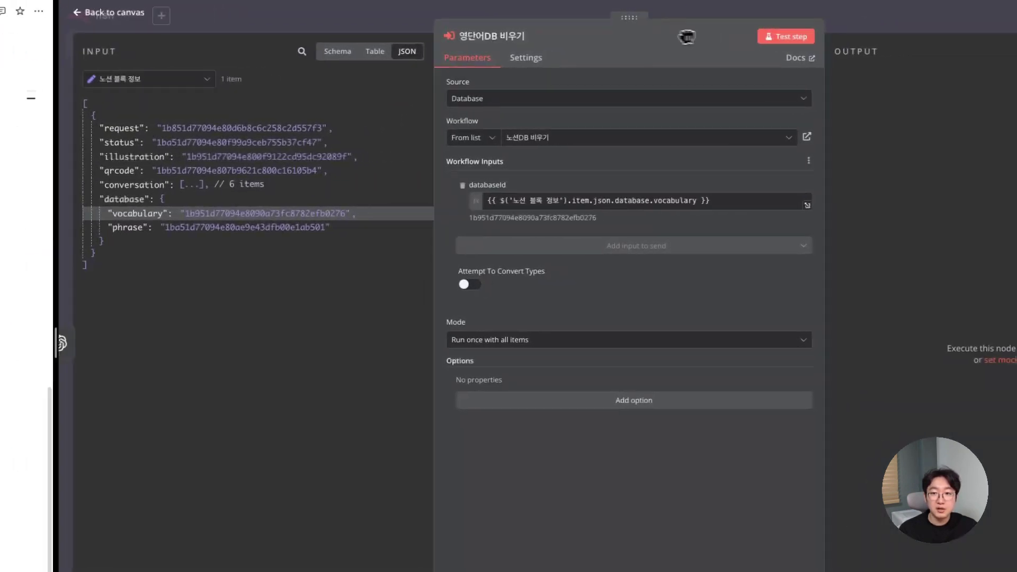
click(768, 37)
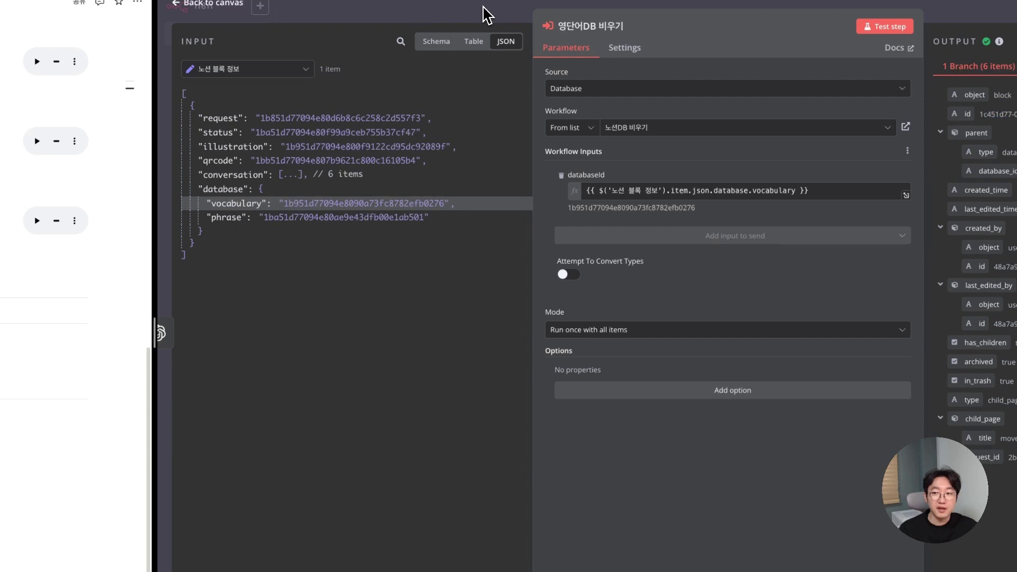
click(486, 15)
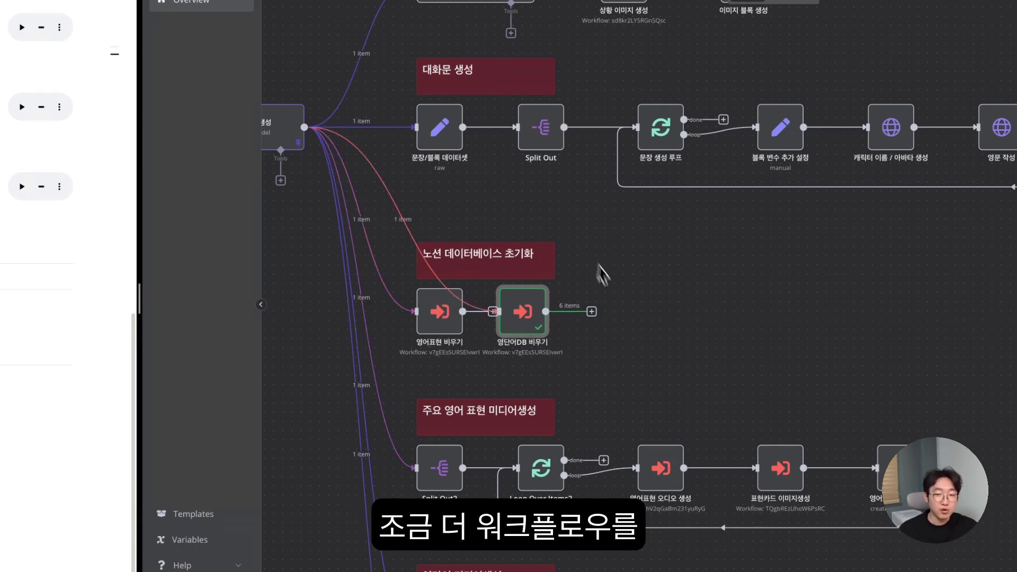
scroll(532, 361, down, 3)
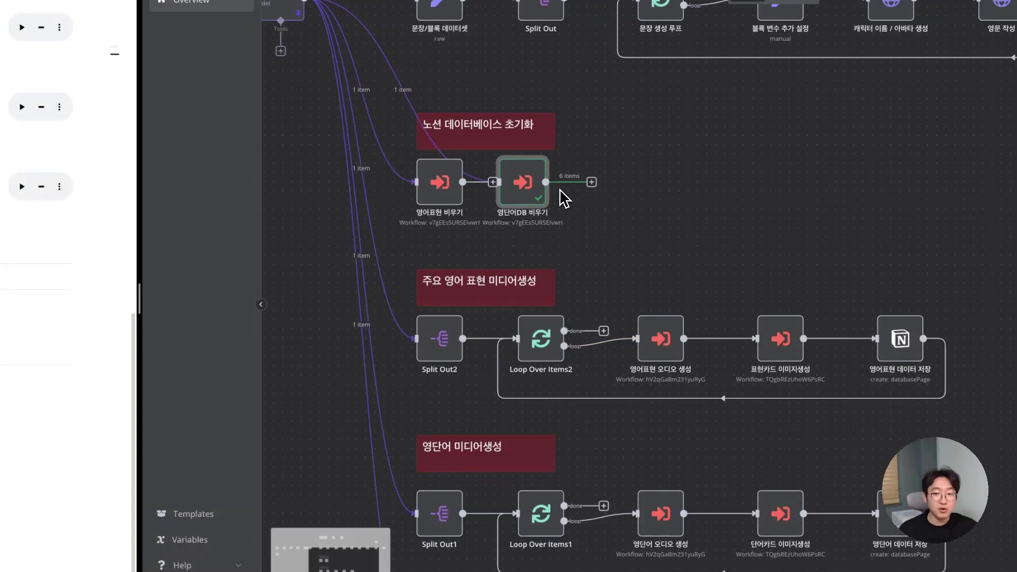
scroll(560, 198, down, 1)
scroll(568, 223, down, 1)
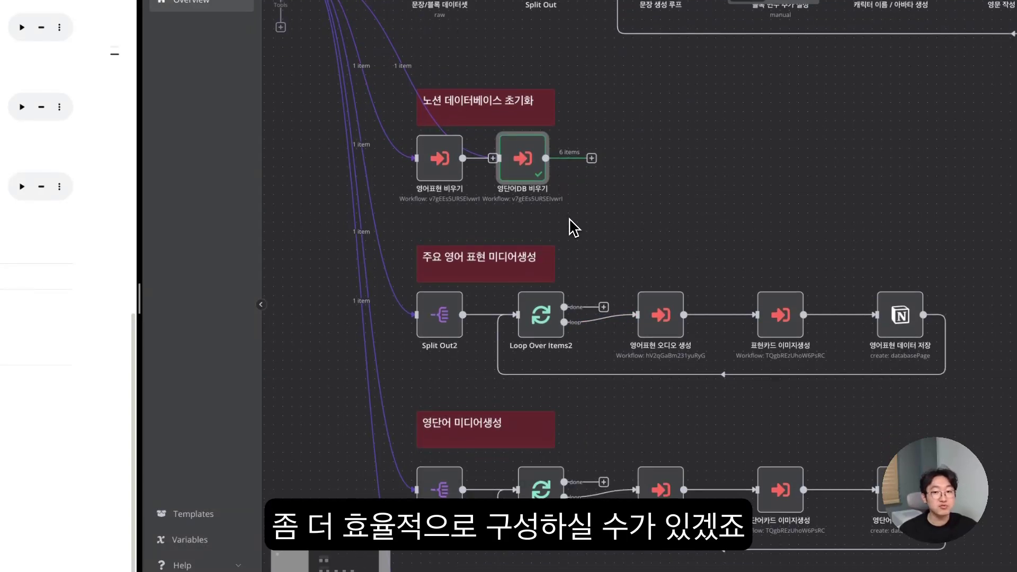
scroll(552, 228, down, 1)
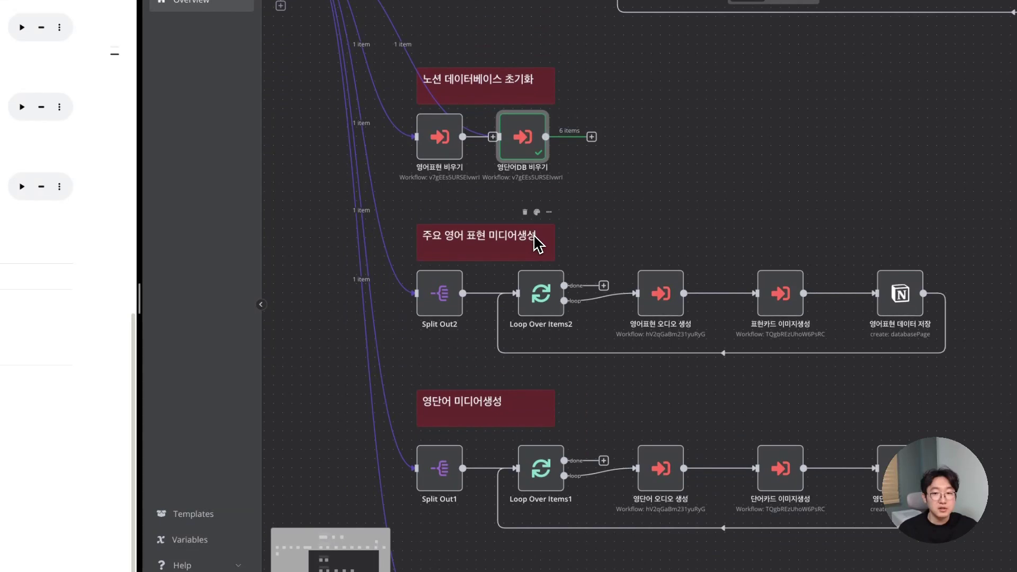
scroll(576, 203, down, 1)
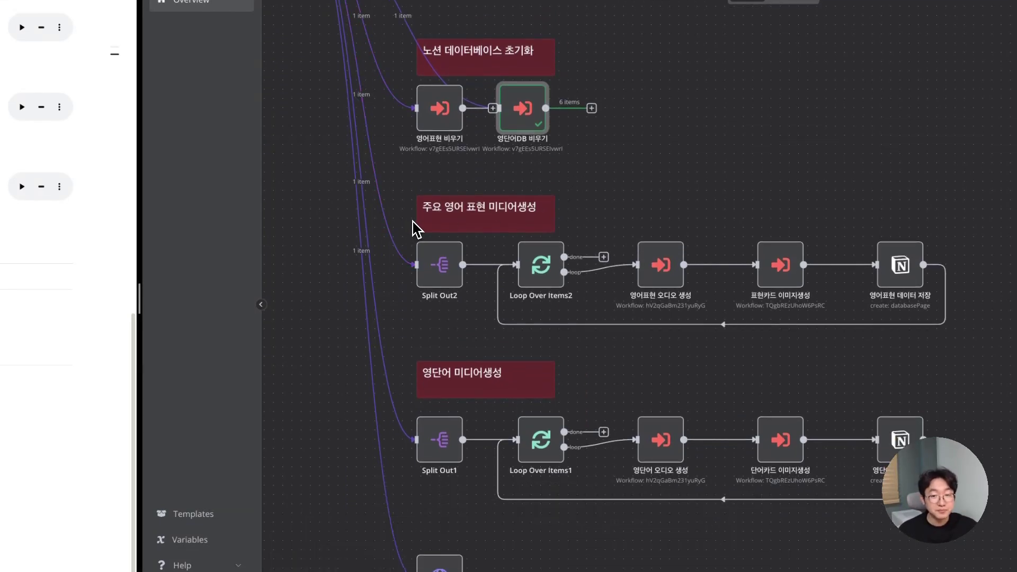
scroll(417, 229, down, 1)
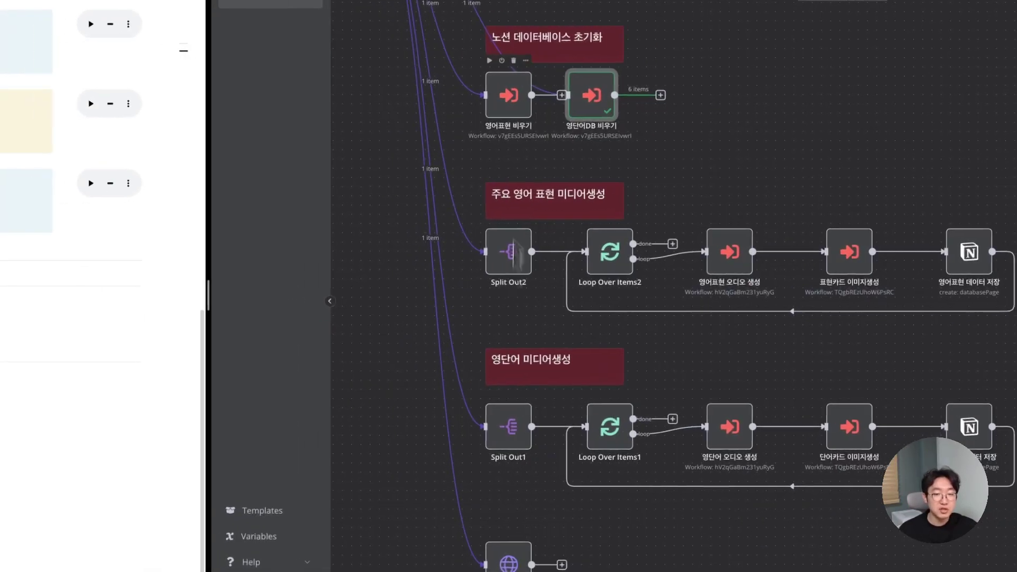
- Set Split Out2 to split message.content.phrase and test it, yielding 6 phrase/ko_meaning items
double_click(522, 259)
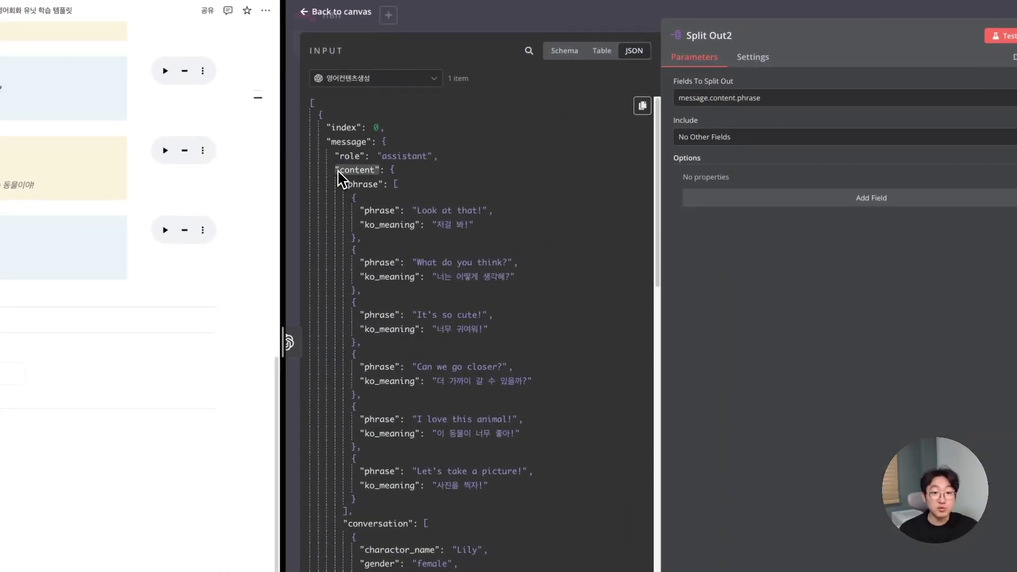
click(345, 185)
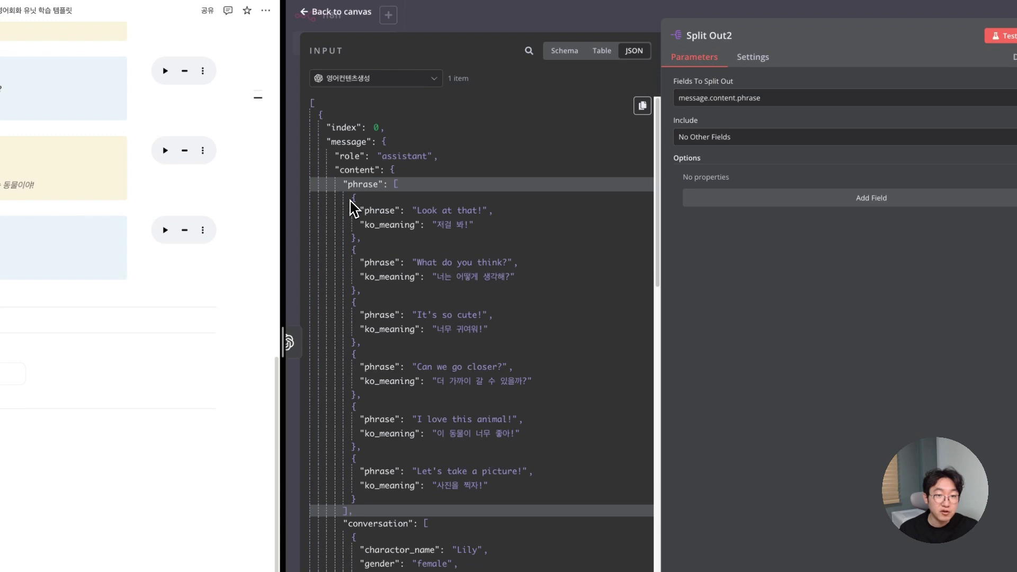
click(395, 185)
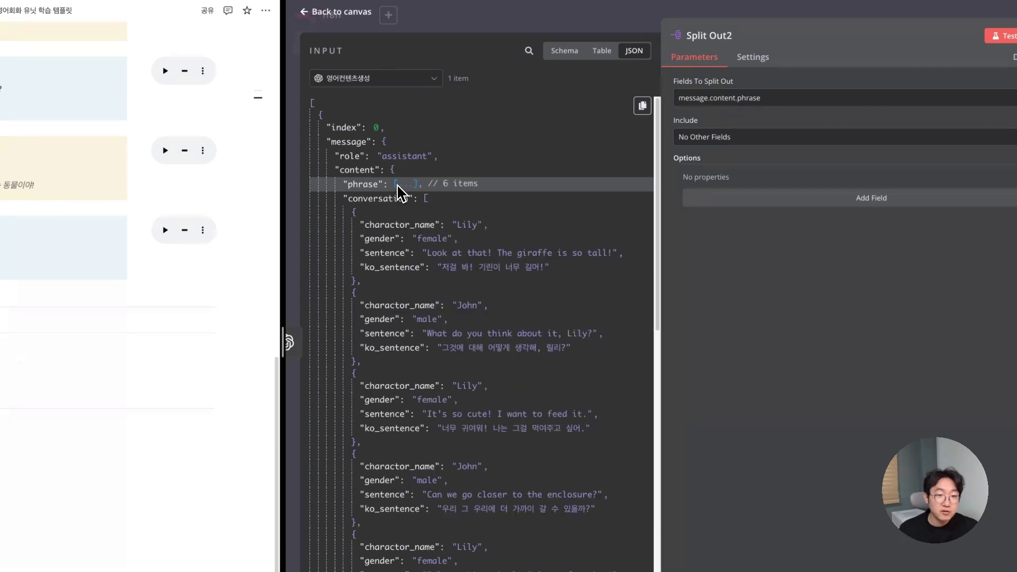
click(427, 198)
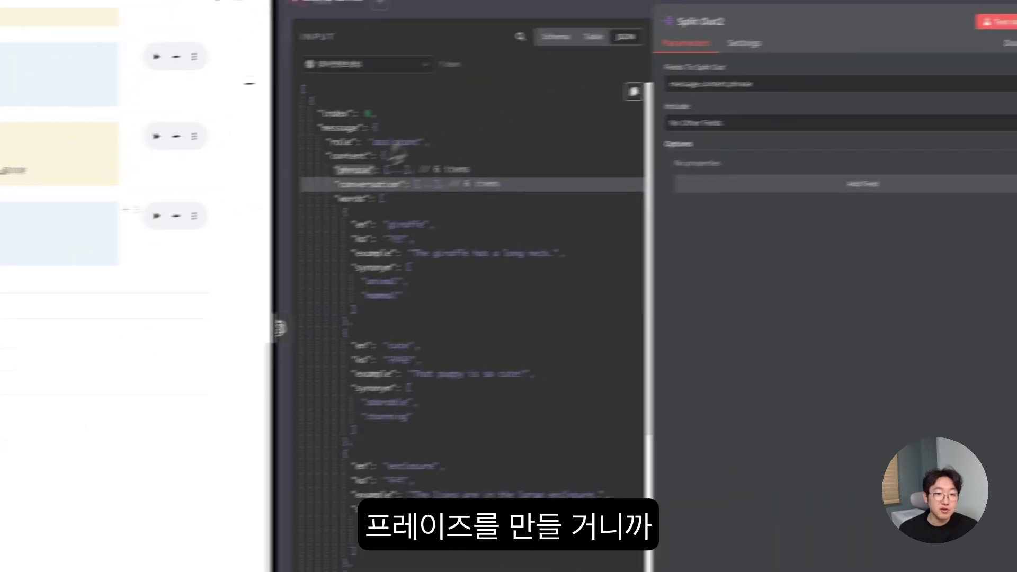
click(381, 198)
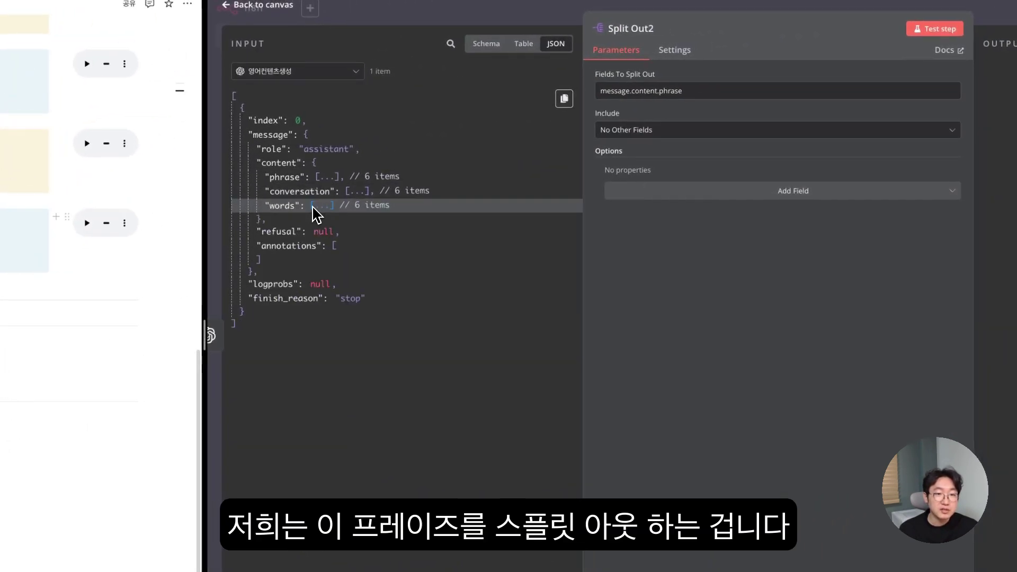
drag(320, 150, 638, 97)
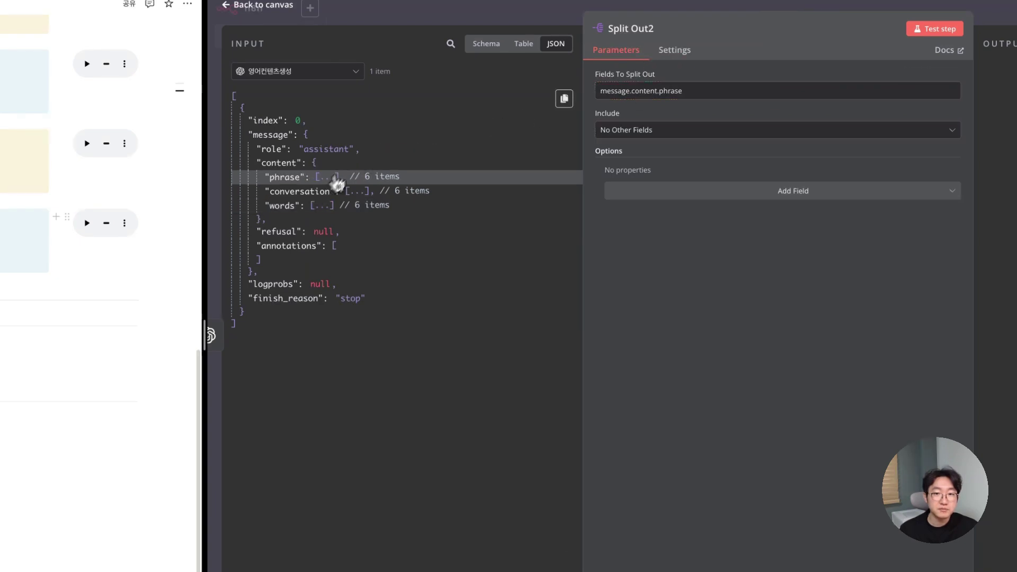
click(487, 12)
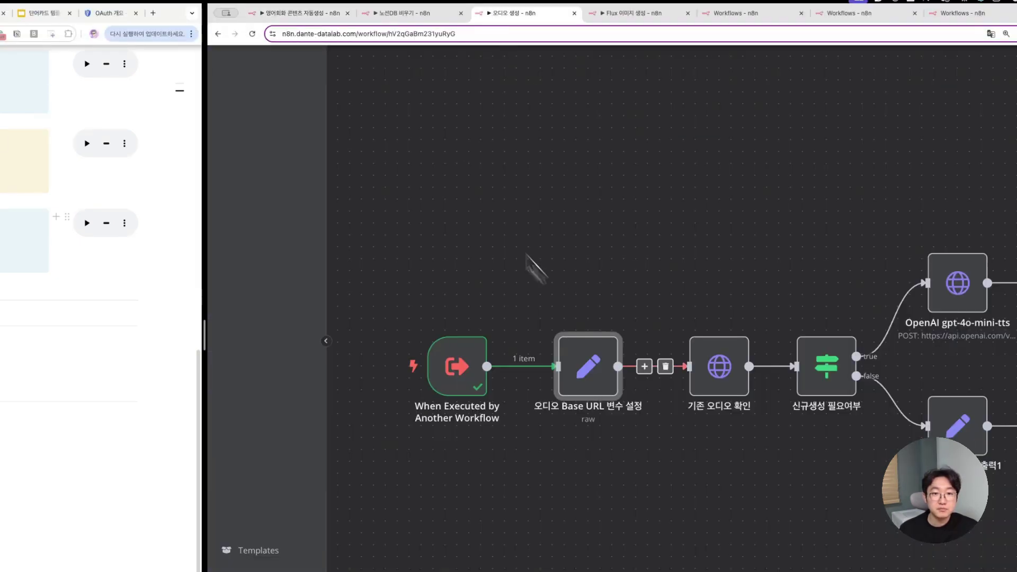
click(300, 11)
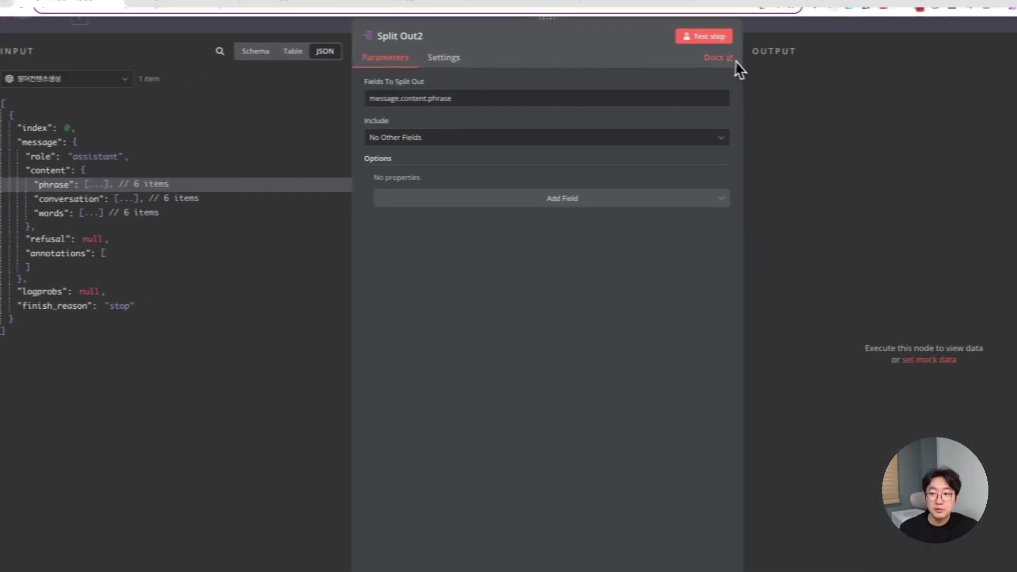
click(722, 38)
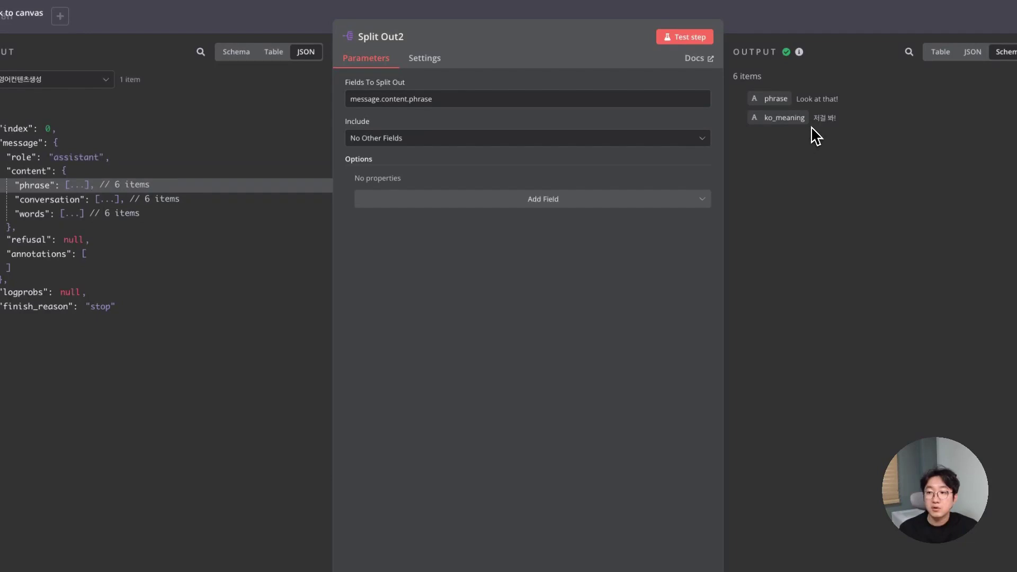
click(174, 17)
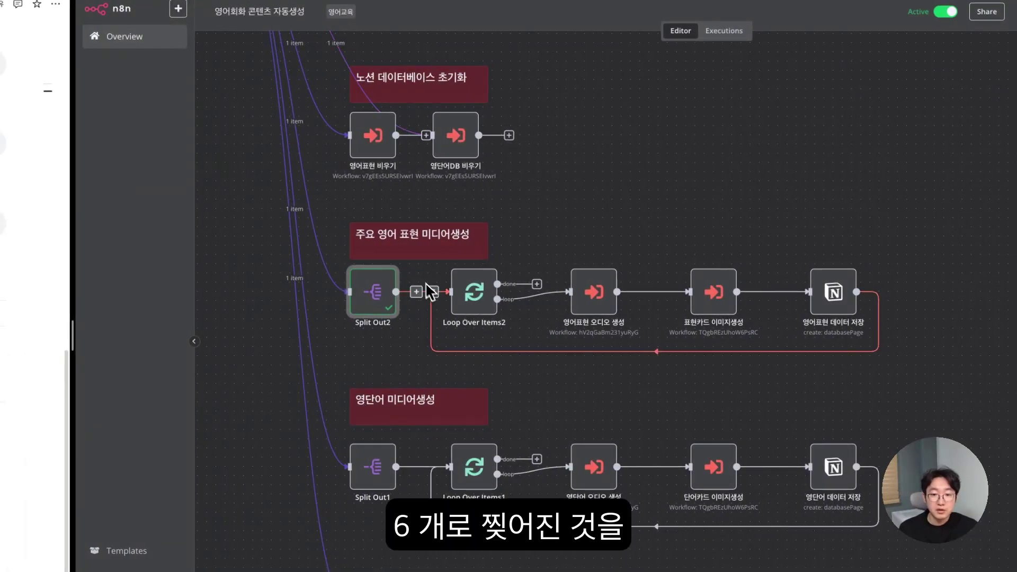
- Run Loop Over Items2 and check its loop branch output
double_click(464, 301)
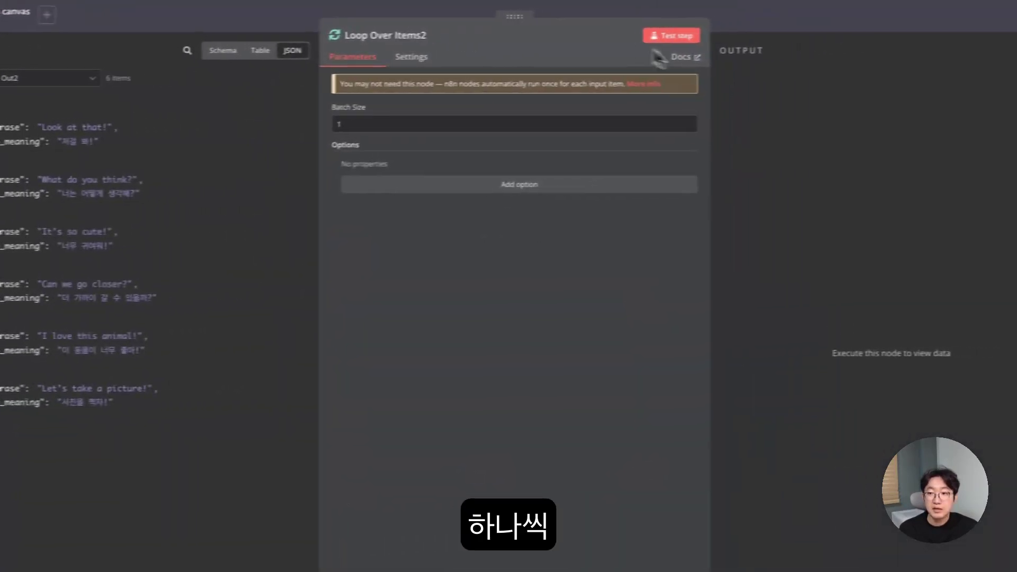
click(670, 36)
click(839, 80)
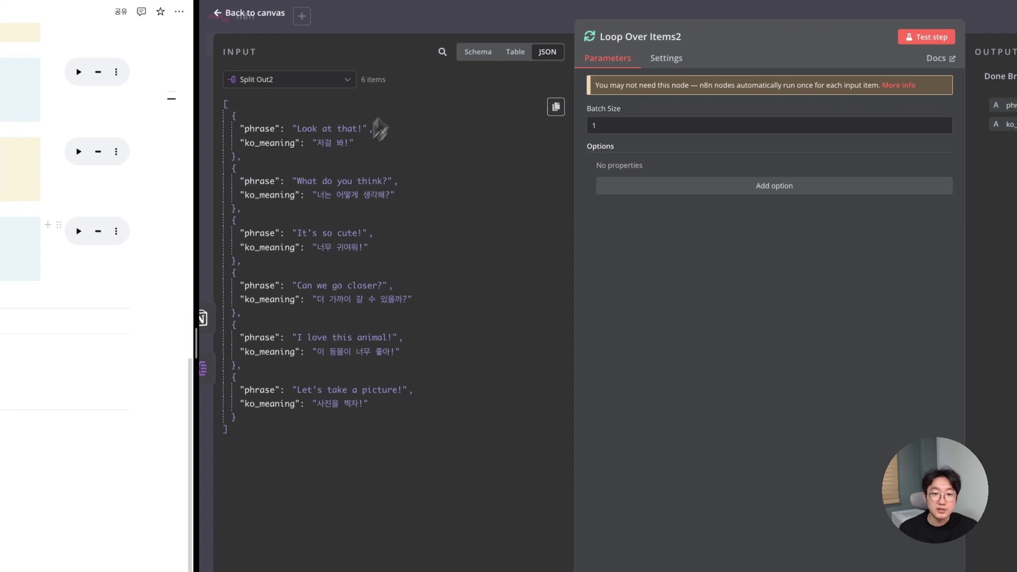
click(416, 27)
- Inspect the 영어표현 오디오 생성 node's audio_url output, then scroll the canvas
double_click(706, 304)
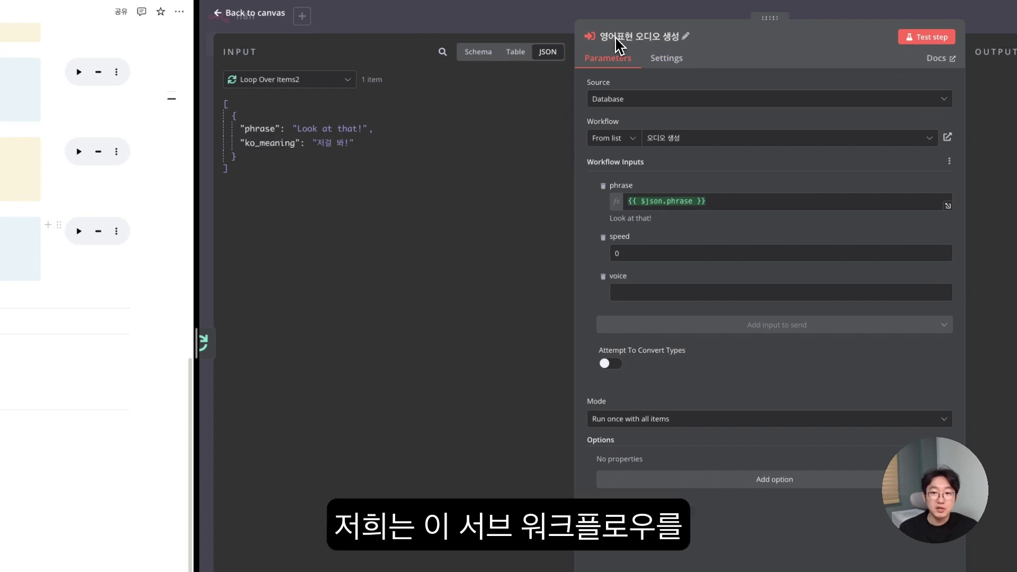
click(545, 33)
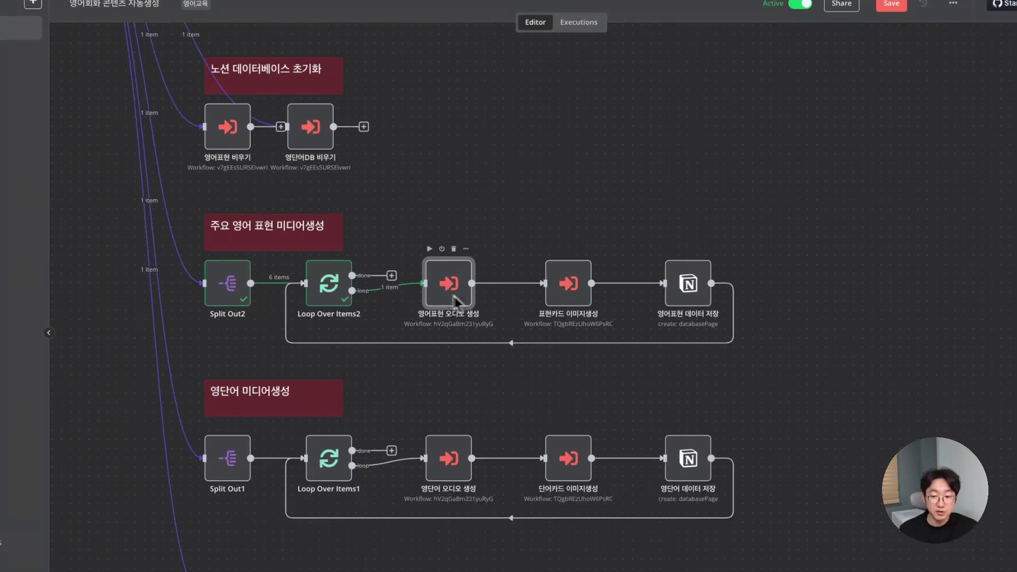
scroll(411, 156, up, 10)
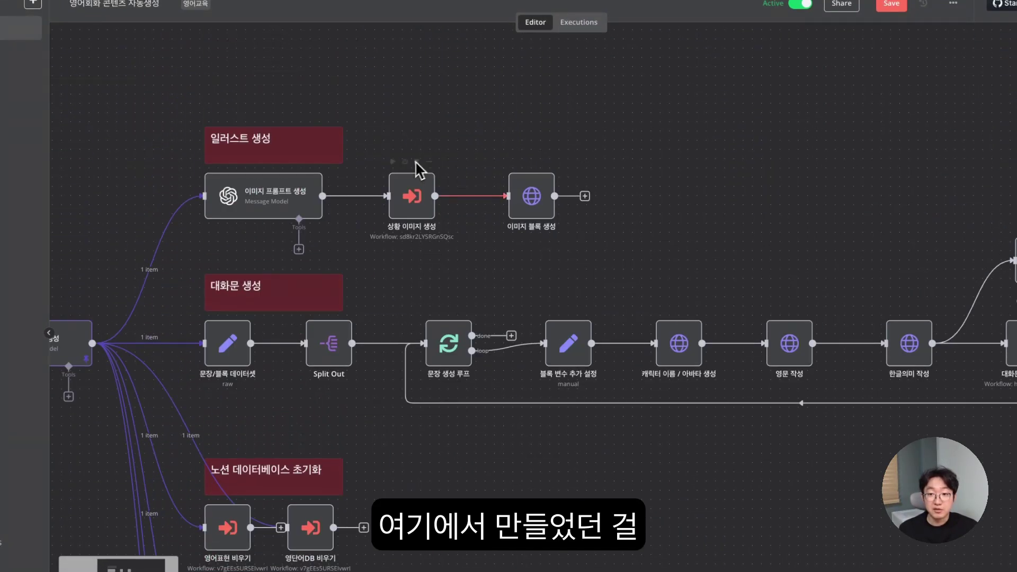
scroll(528, 476, down, 3)
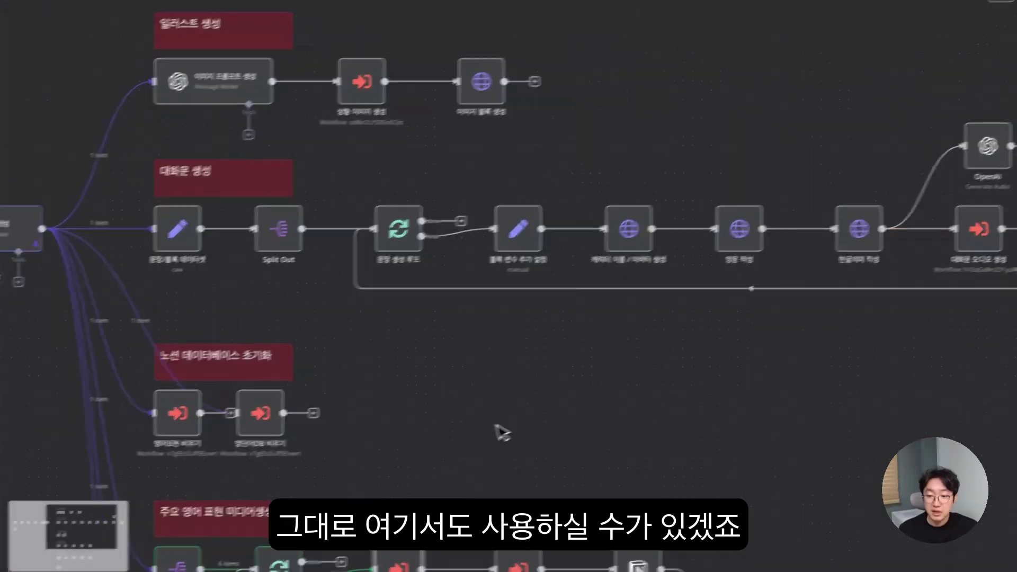
scroll(598, 413, down, 1)
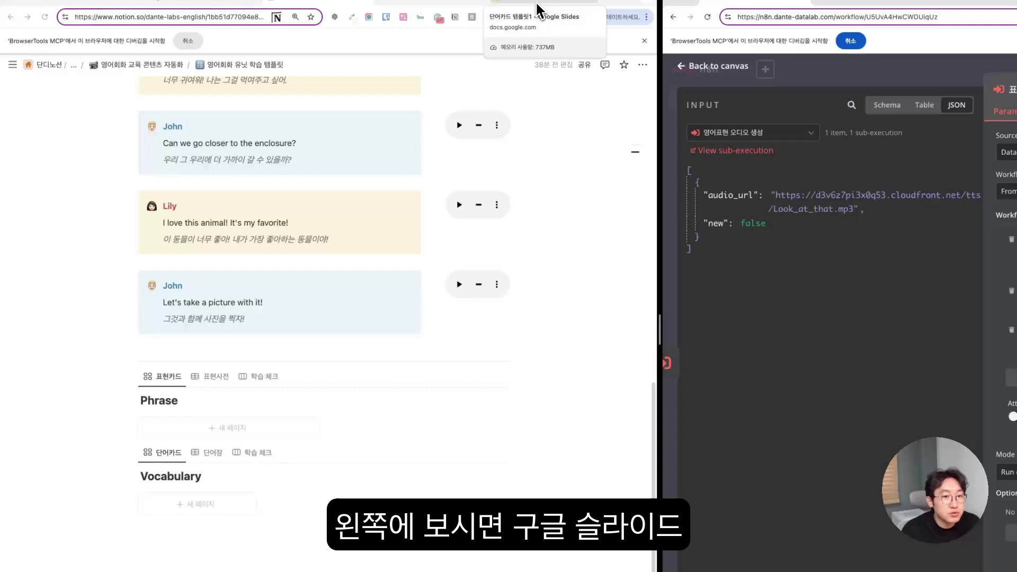
- Bring up the 단어카드 템플릿1 slides and select the 'move on' text on the first card
click(537, 5)
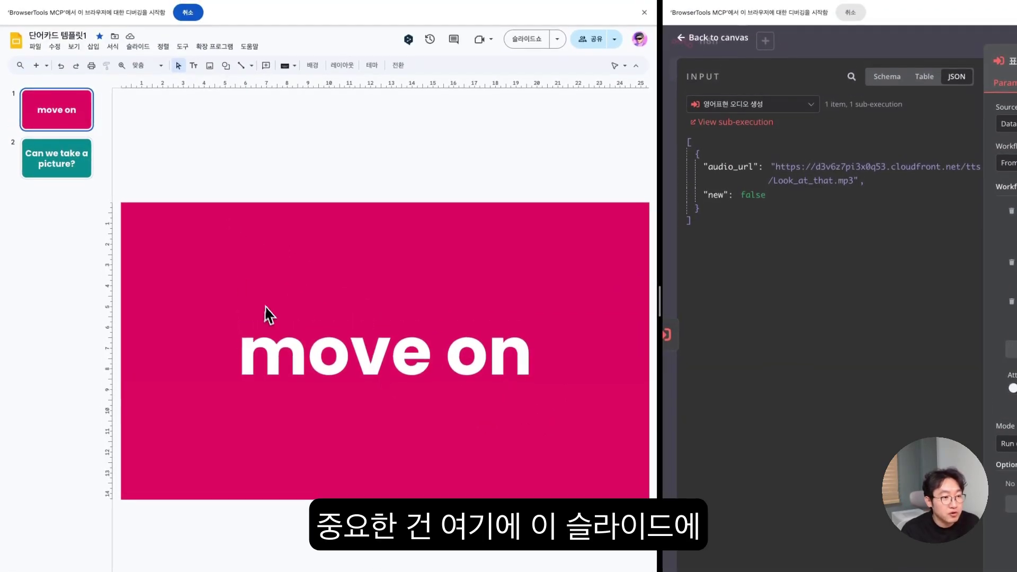
drag(249, 371, 534, 359)
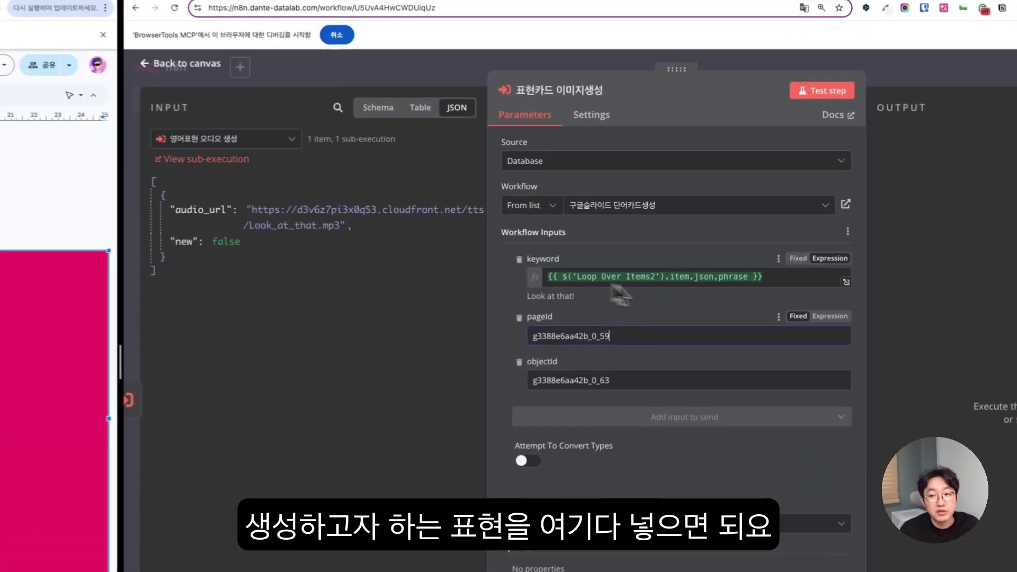
- Map Loop Over Items2's phrase field into the keyword input
click(175, 137)
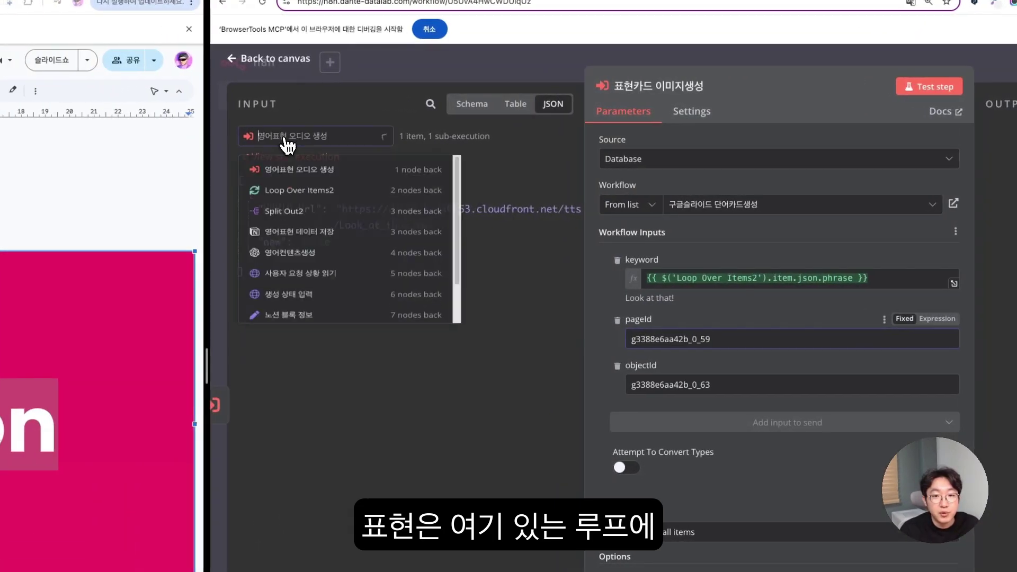
click(298, 197)
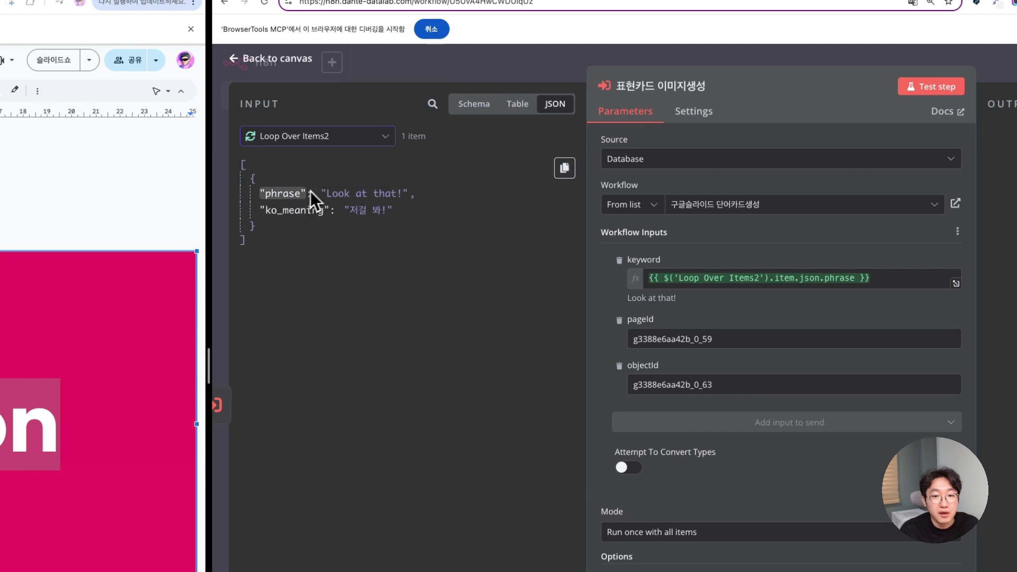
drag(286, 195, 653, 288)
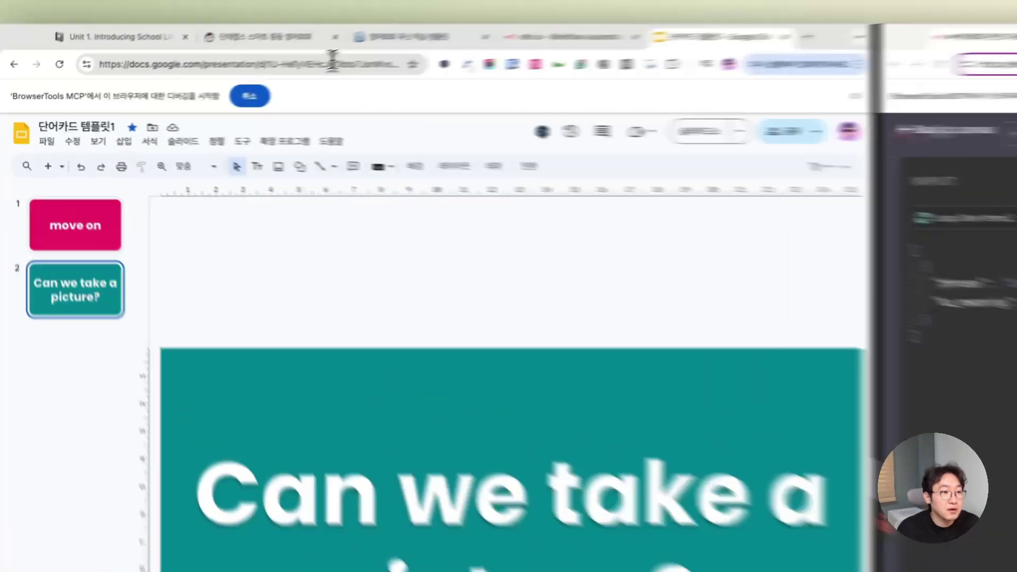
- Paste the slide id g3388e6aa42b_0_59 from the Slides address into pageId
click(333, 63)
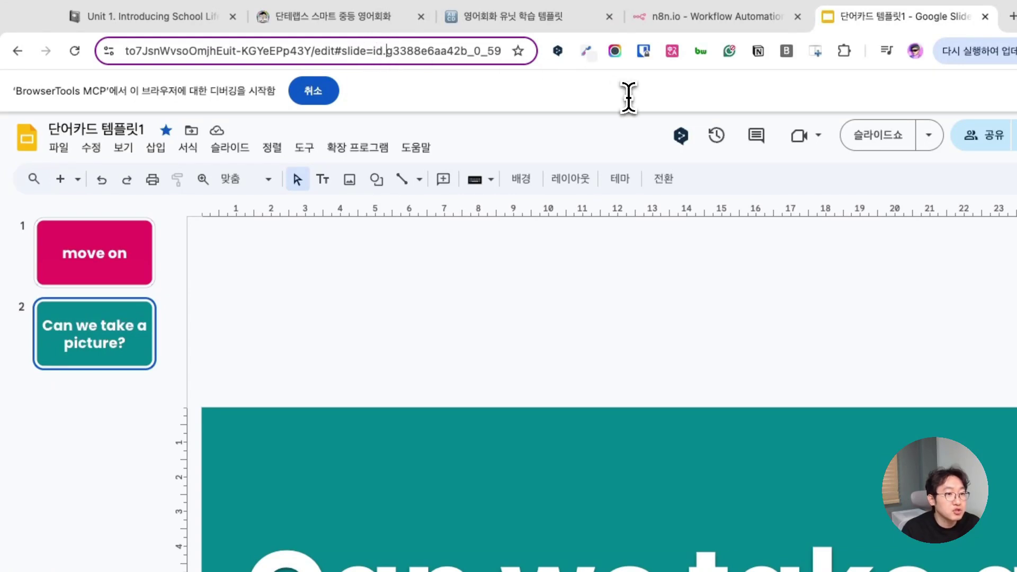
key(shift+End)
key(super+c)
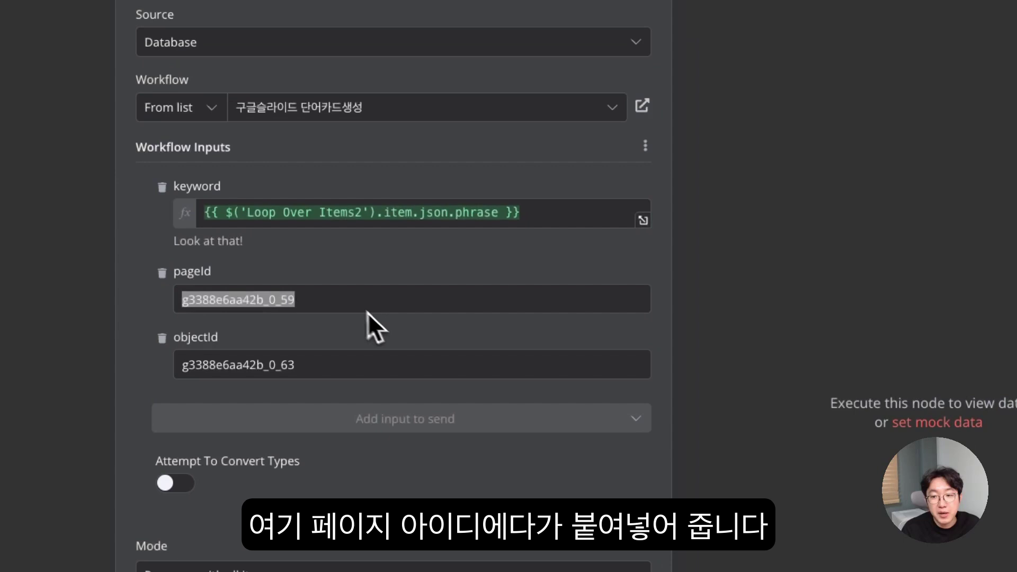
double_click(464, 323)
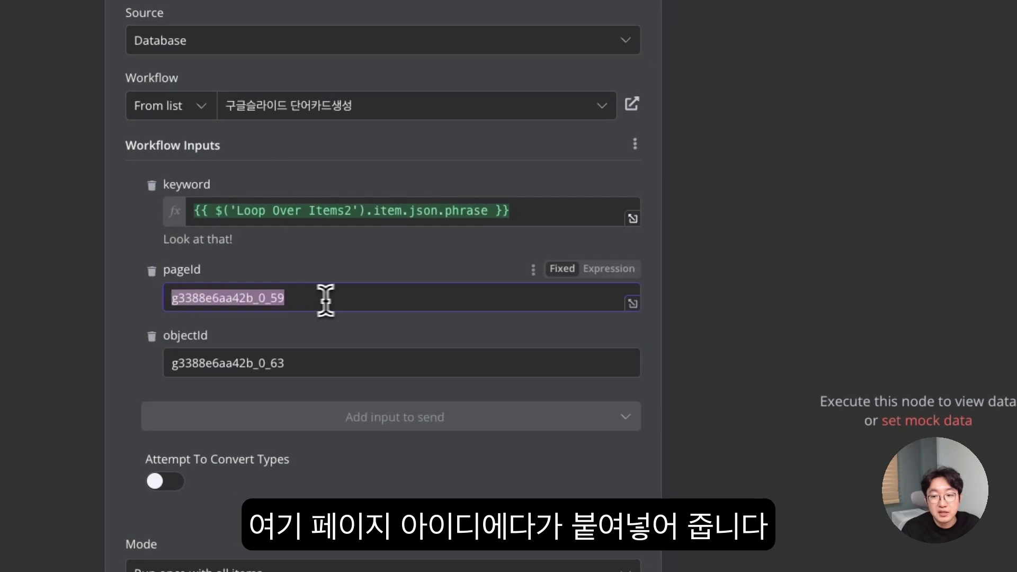
key(super+v)
drag(314, 297, 84, 281)
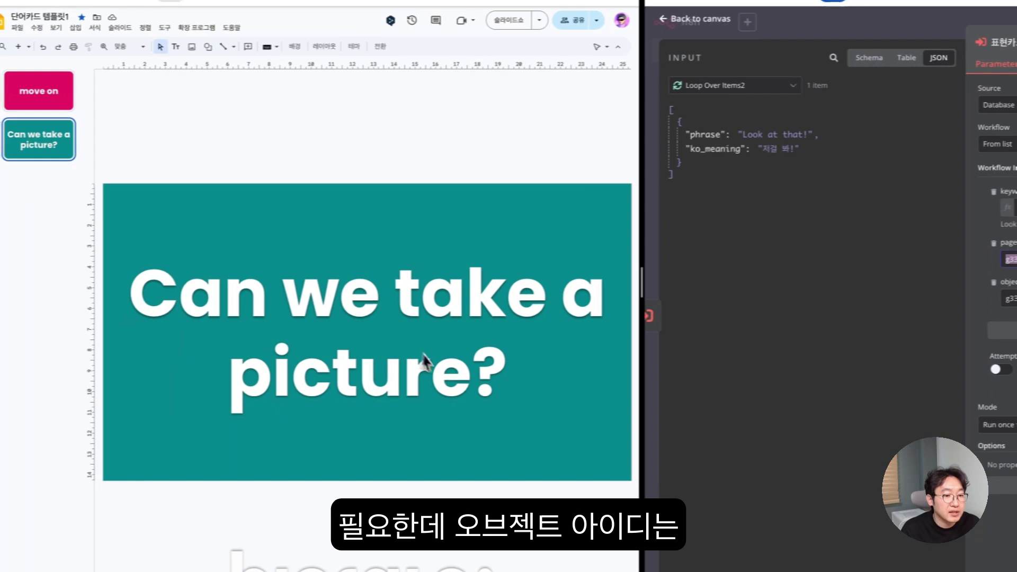
- Select the second card's text and go to the end of the Slides address
triple_click(424, 295)
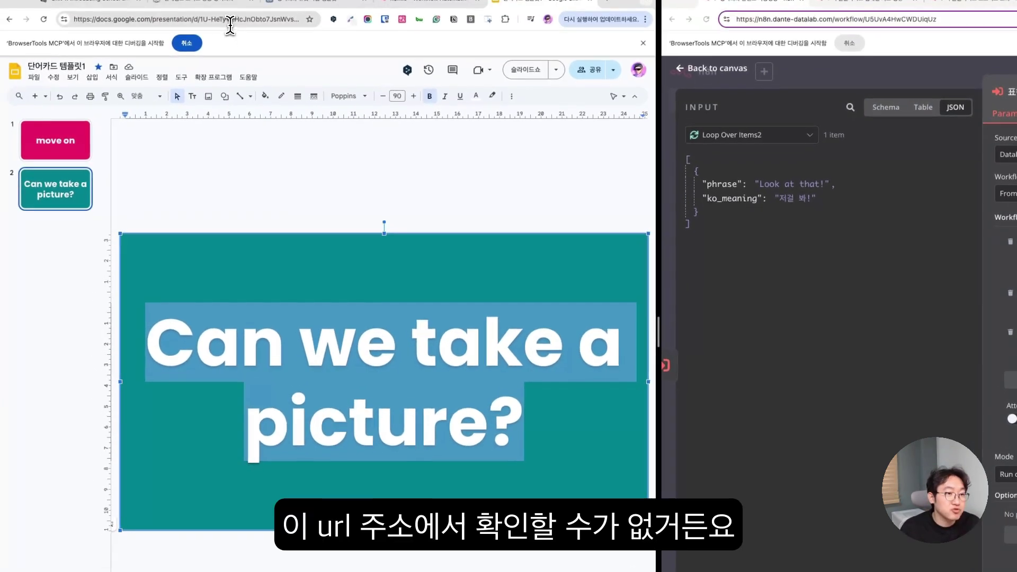
click(238, 13)
key(End)
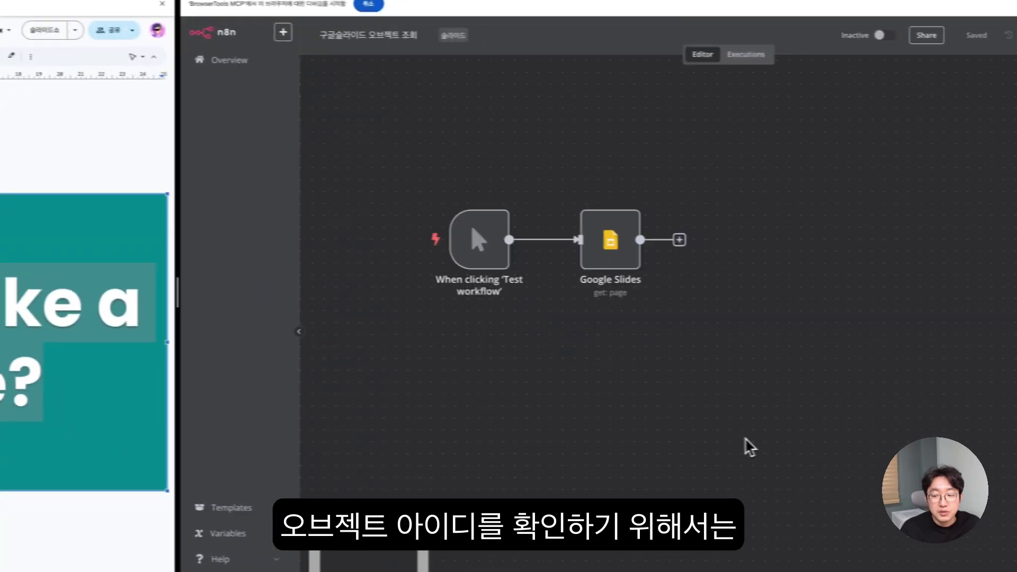
- Add a new node from the canvas menu, searching 'google slid' and choosing Google Slides
right_click(571, 350)
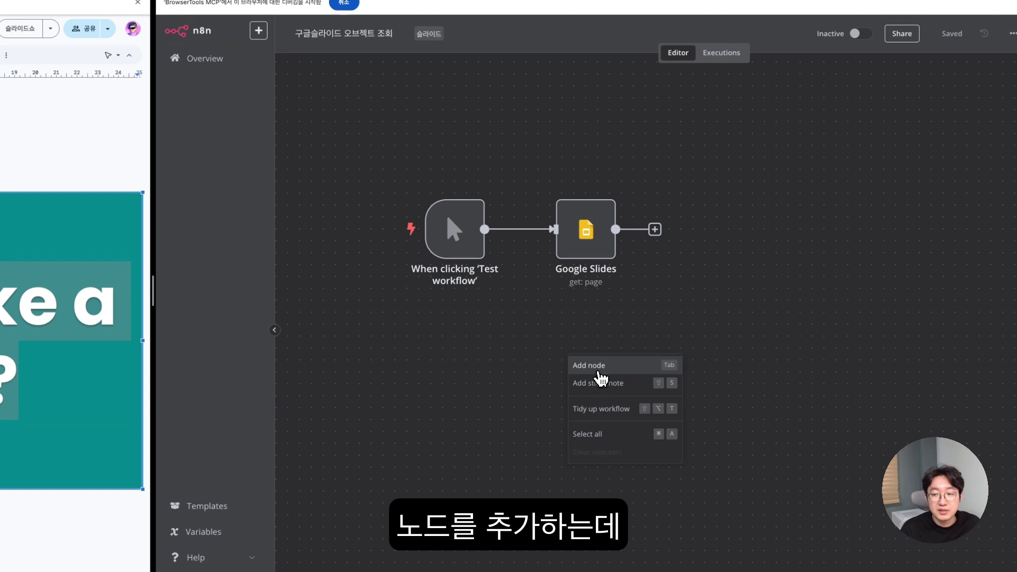
click(599, 371)
text(해ㅂ)
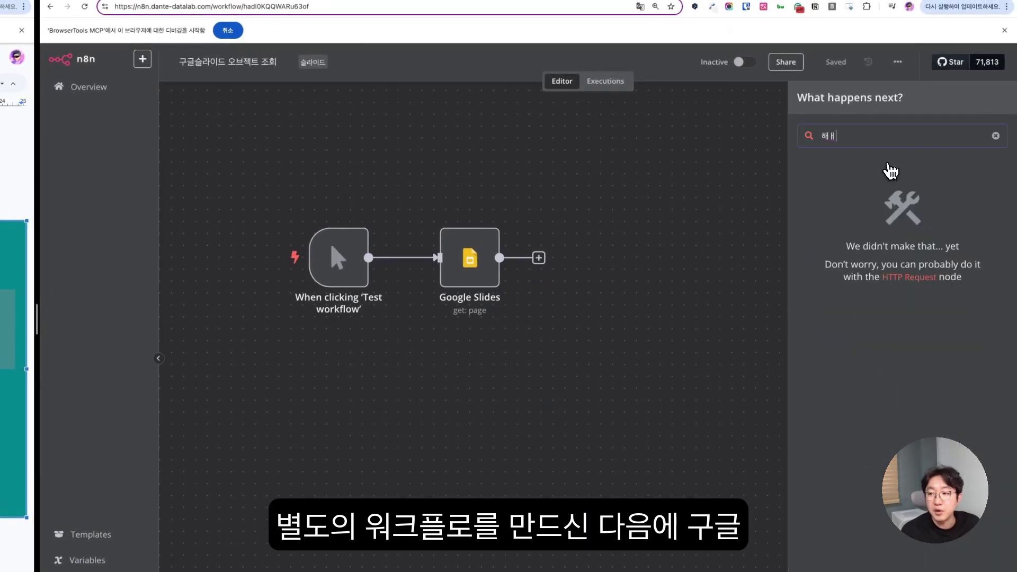
key(BackSpace)
key(BackSpace)
text(google)
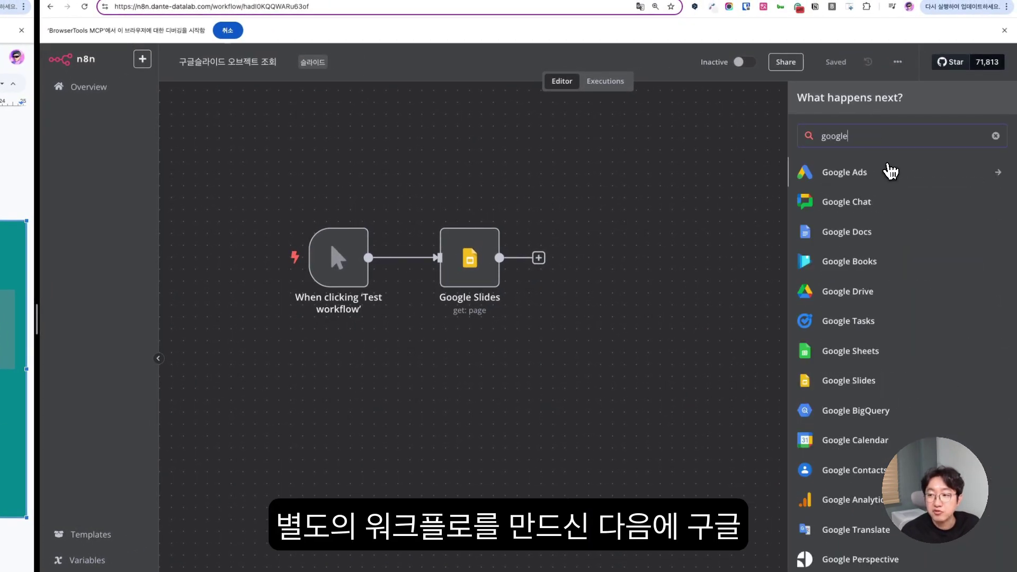
text( sli)
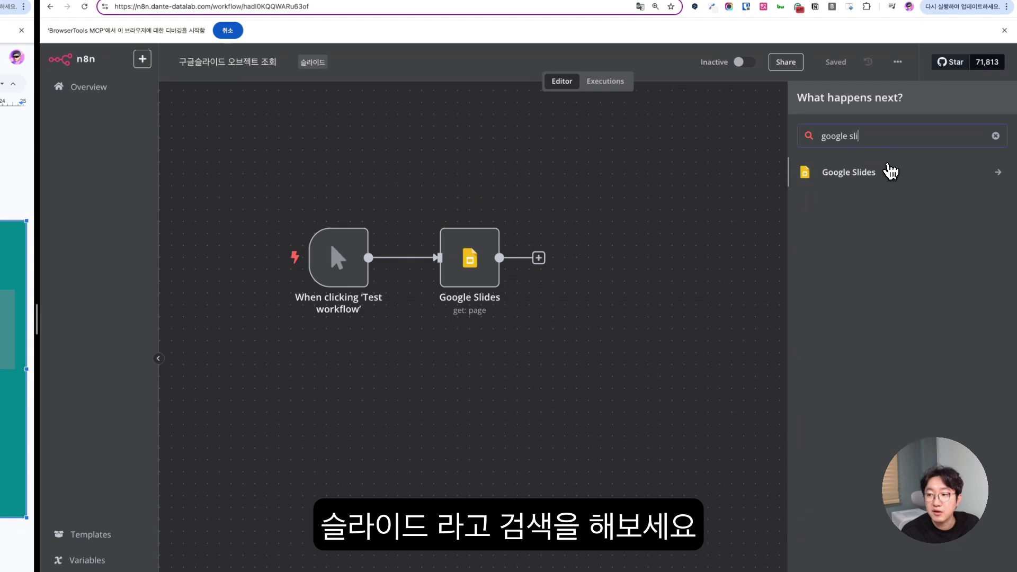
text(d)
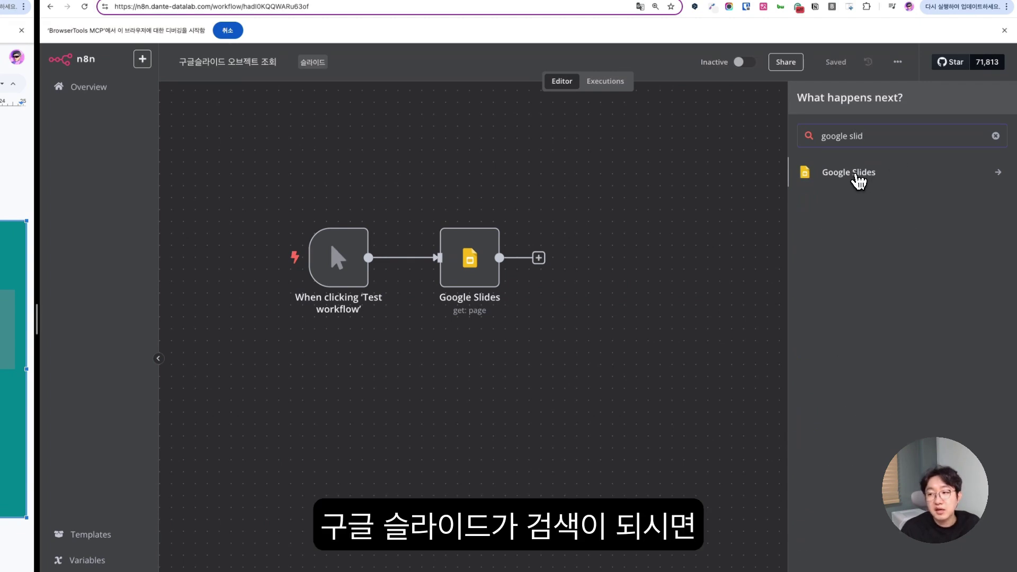
click(859, 180)
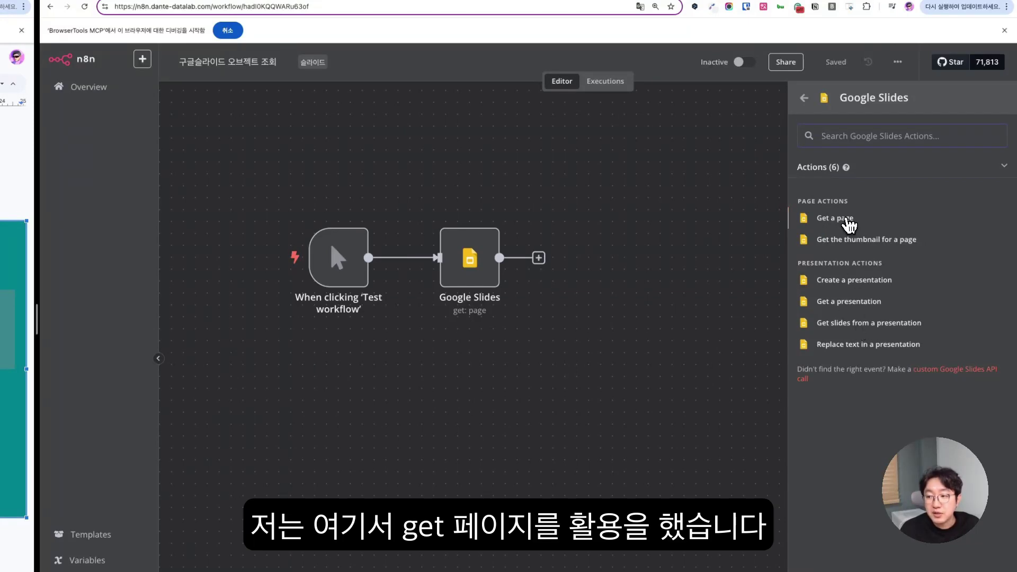
- Add a Google Slides 'Get a page' node and paste the presentation ID from the Slides address
click(848, 223)
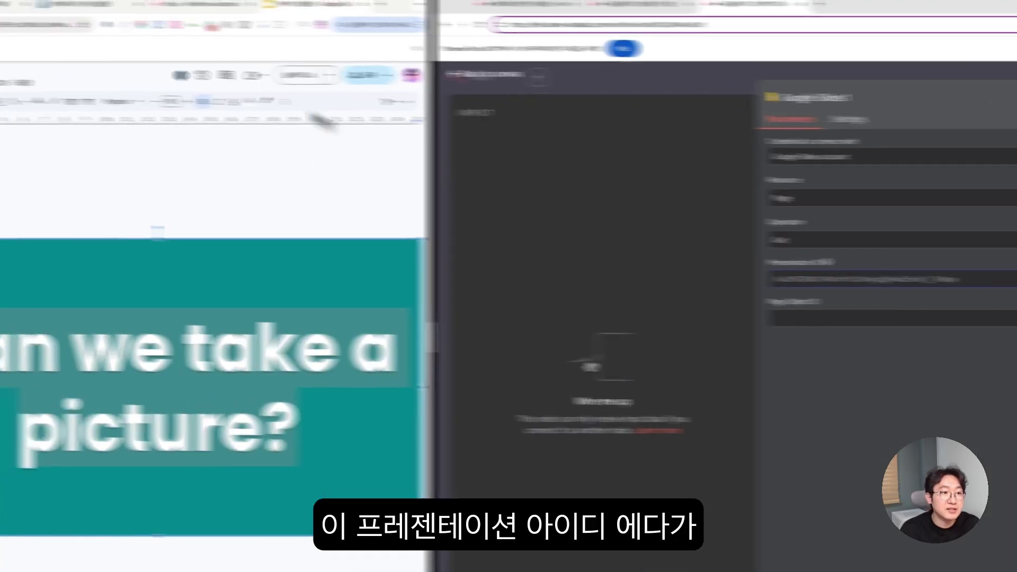
click(168, 31)
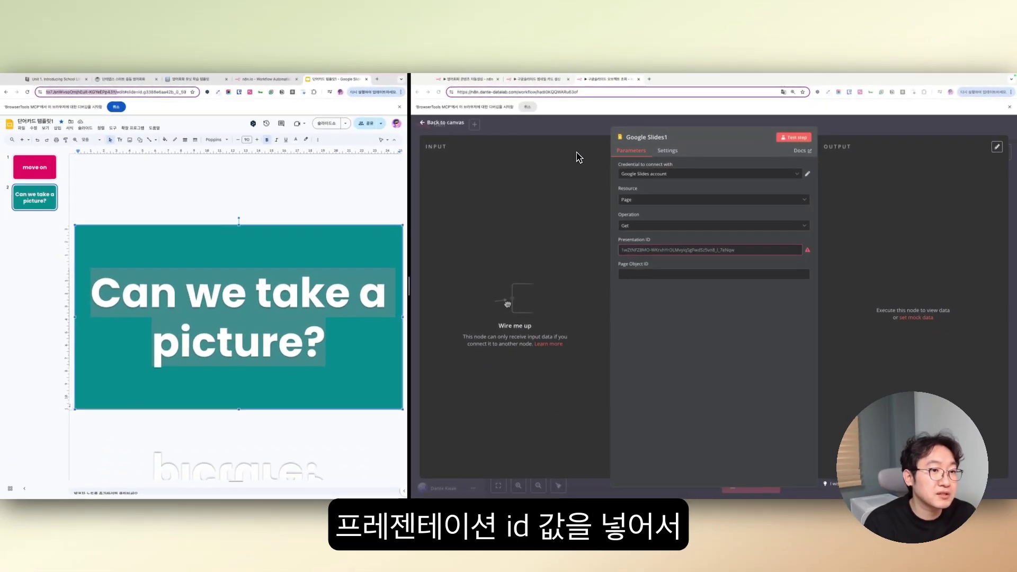
key(super+c)
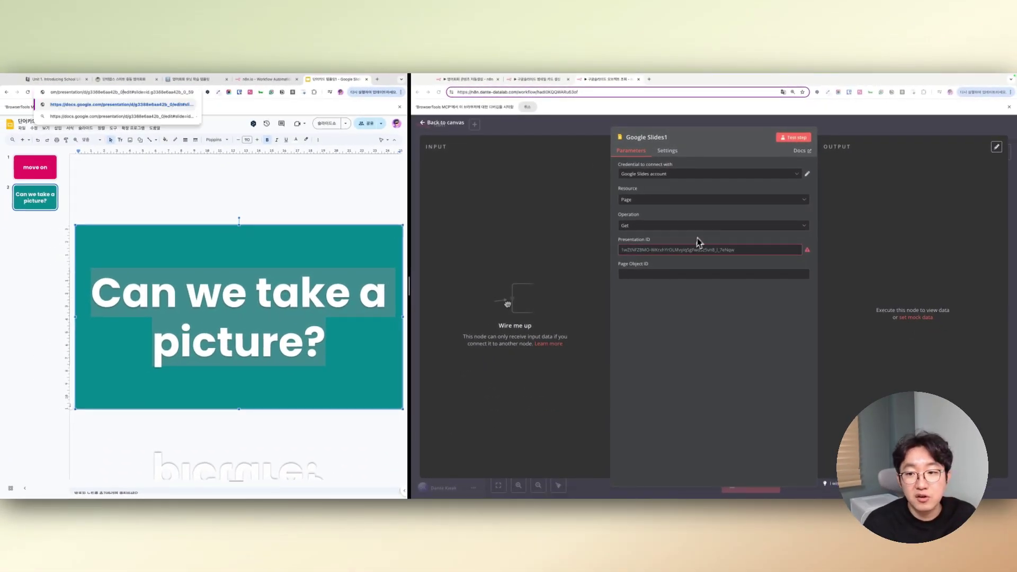
click(674, 249)
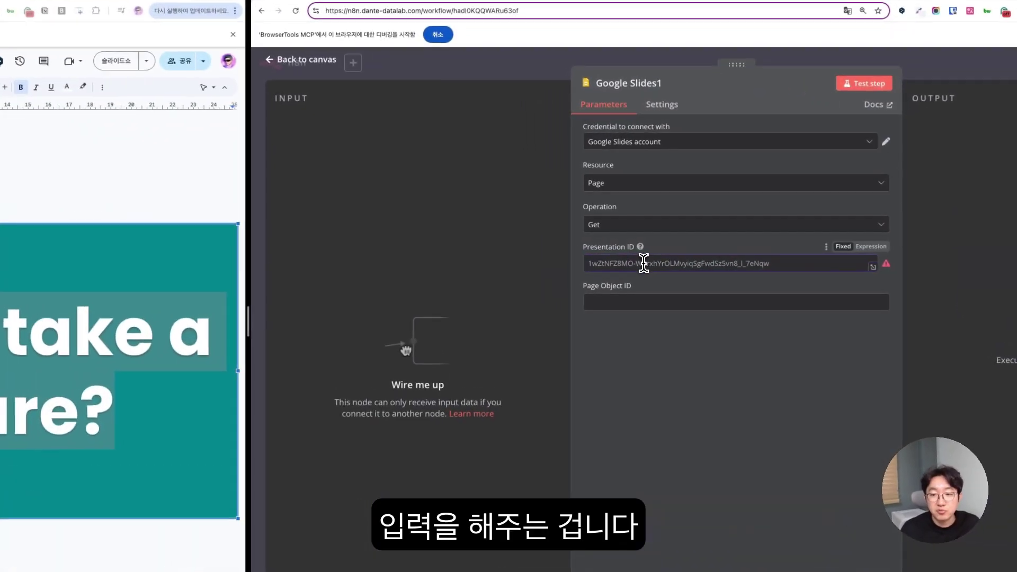
key(super+v)
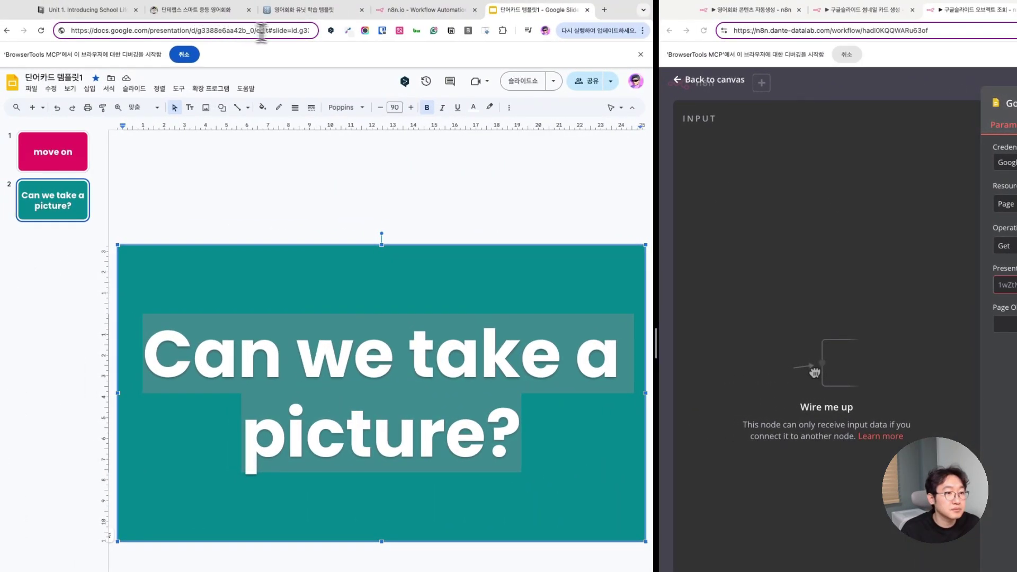
double_click(195, 31)
key(super+c)
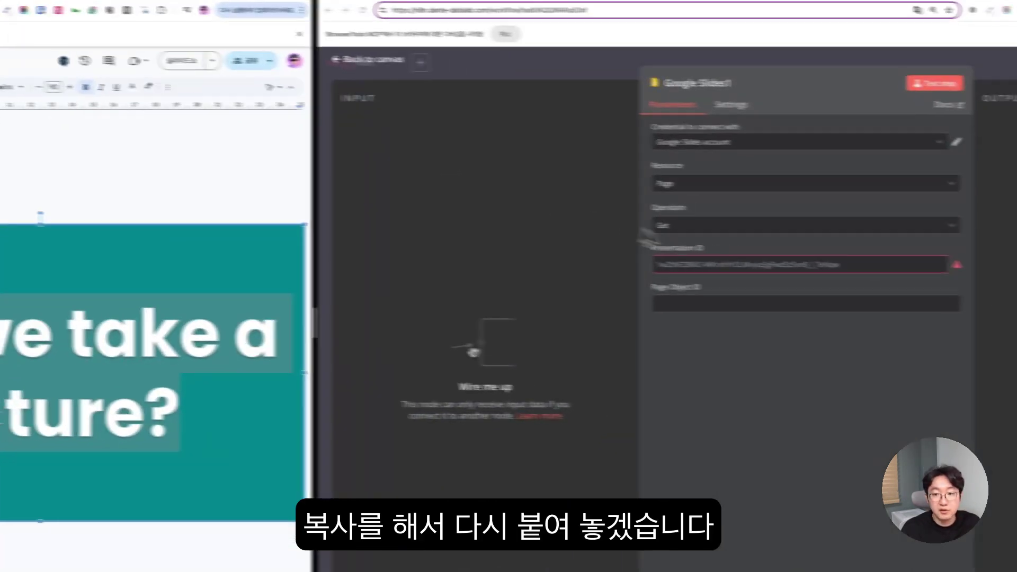
click(1006, 285)
key(super+v)
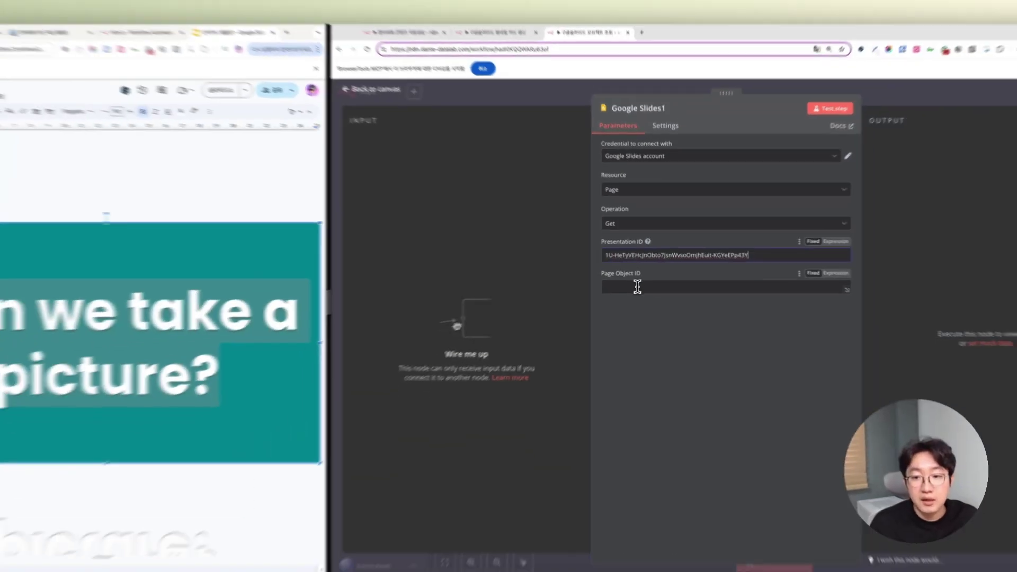
- Copy the slide id after slide=id. into Page Object ID (g3388e6aa42b_0_59)
click(630, 300)
click(145, 91)
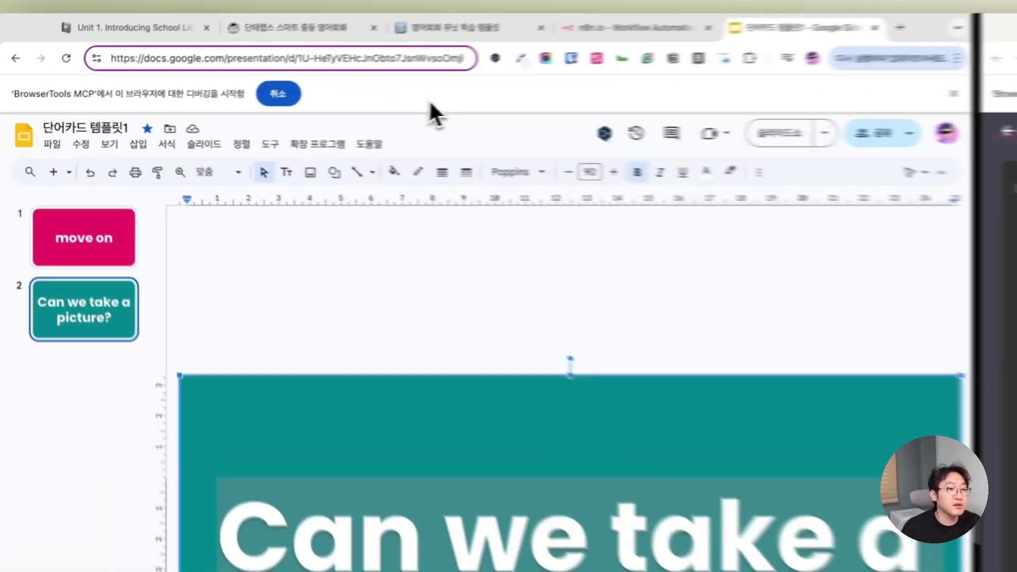
key(super+Right)
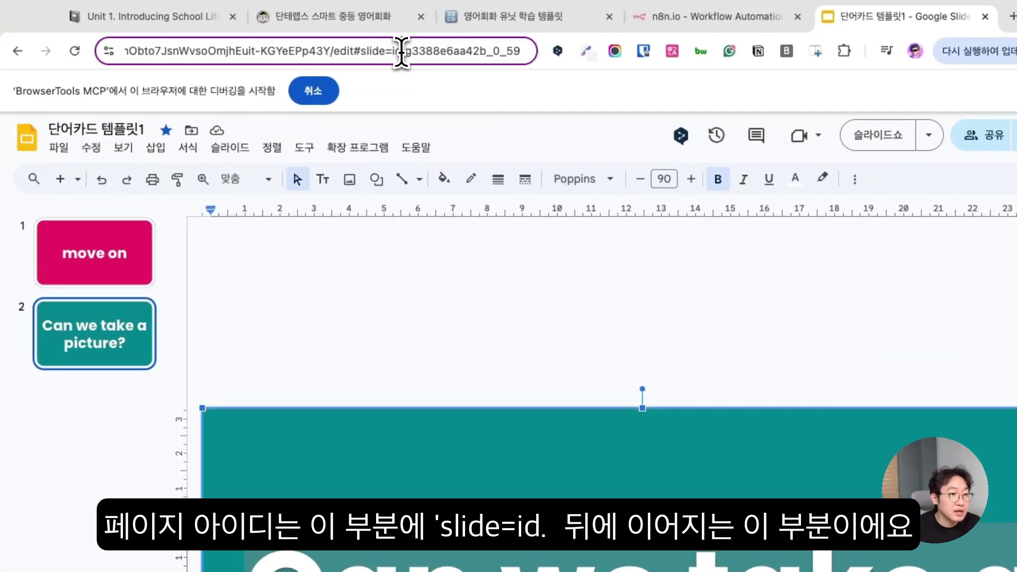
drag(406, 52, 547, 58)
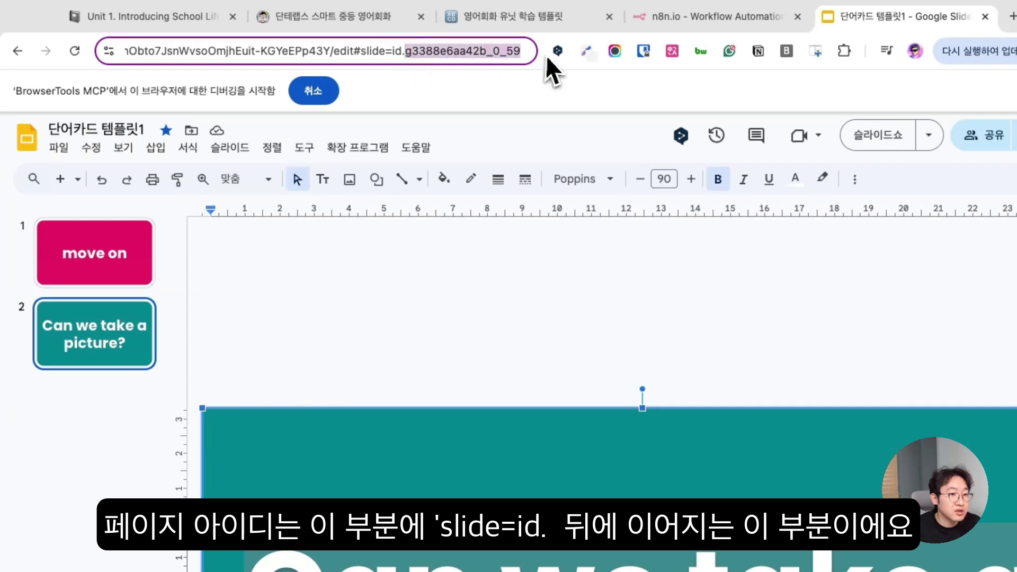
key(ctrl+c)
click(547, 381)
key(ctrl+v)
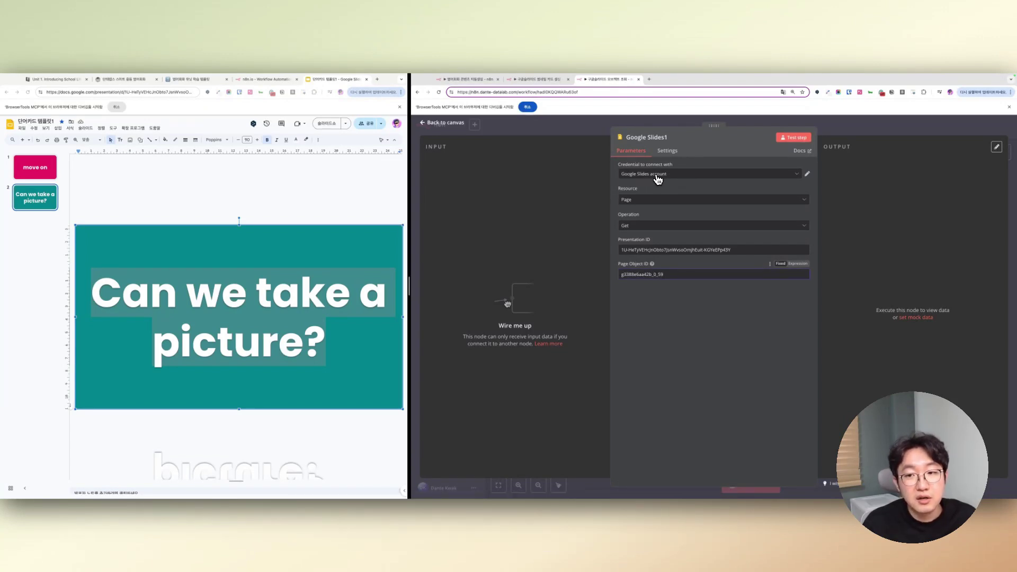
- Select the Google Slides account credential and return to the canvas
click(665, 176)
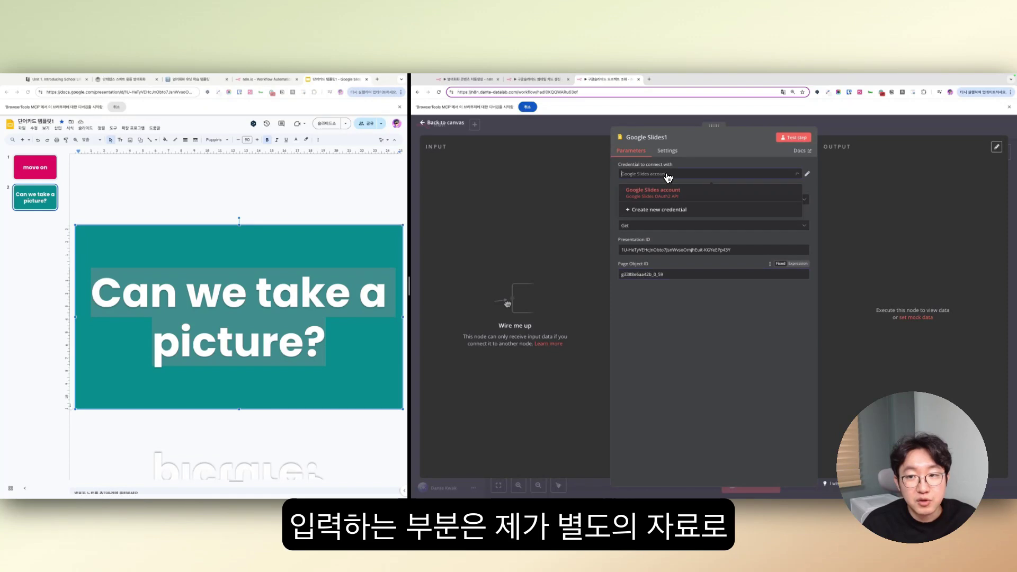
click(702, 156)
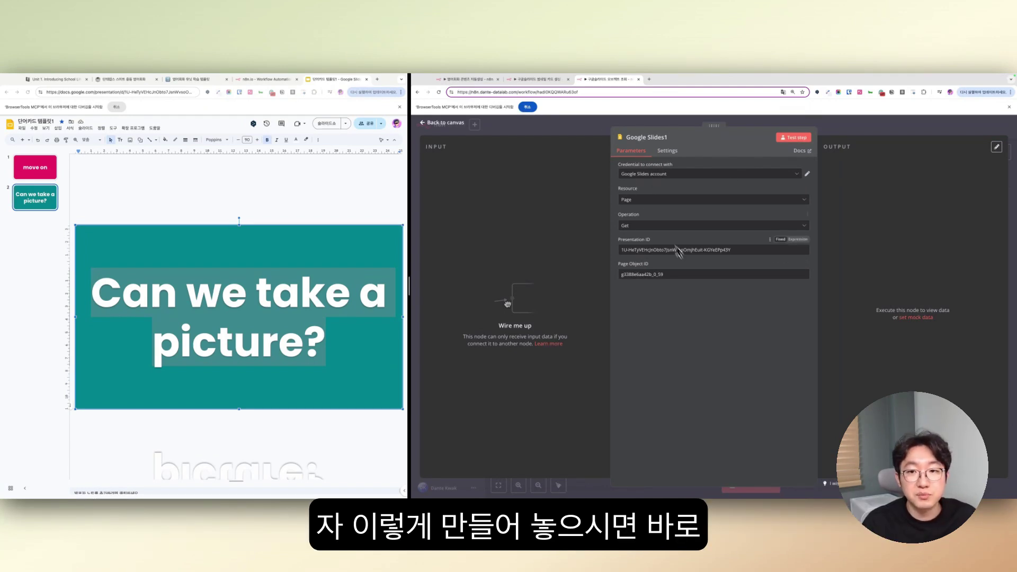
click(581, 129)
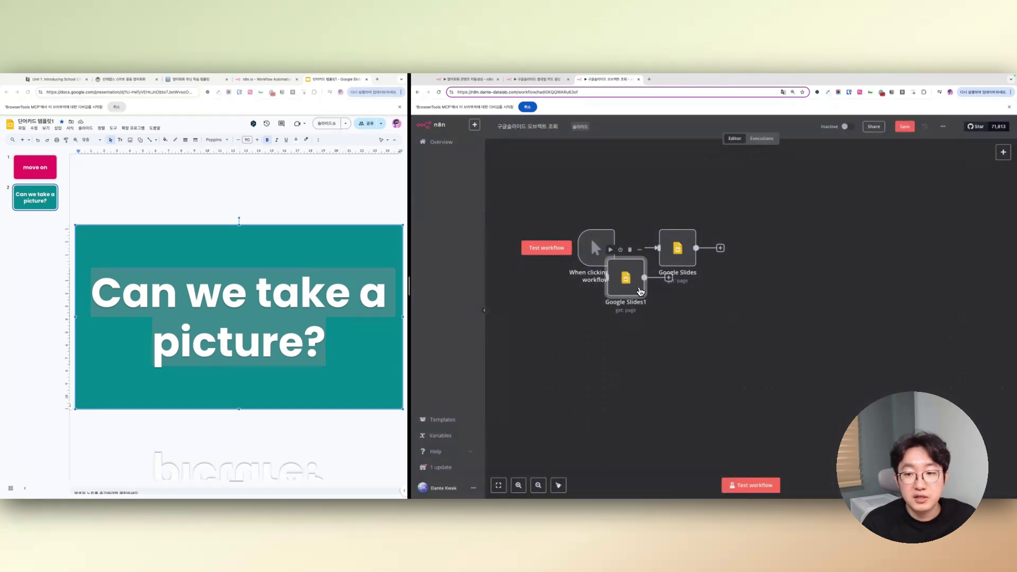
- Delete Google Slides1 and review the original Google Slides node's Presentation ID and Page Object ID
drag(640, 287, 674, 335)
key(Delete)
double_click(678, 248)
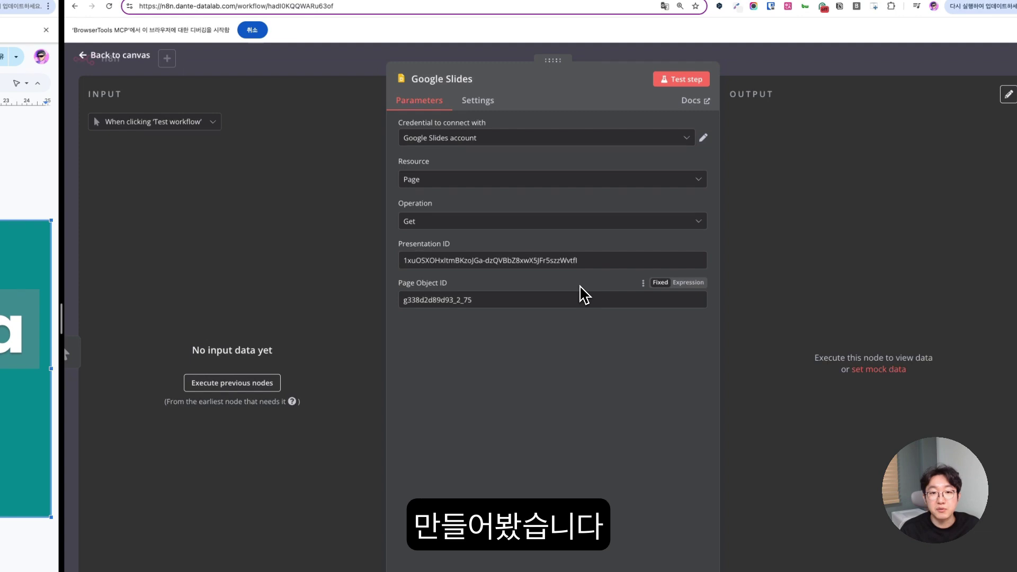
drag(425, 261, 578, 256)
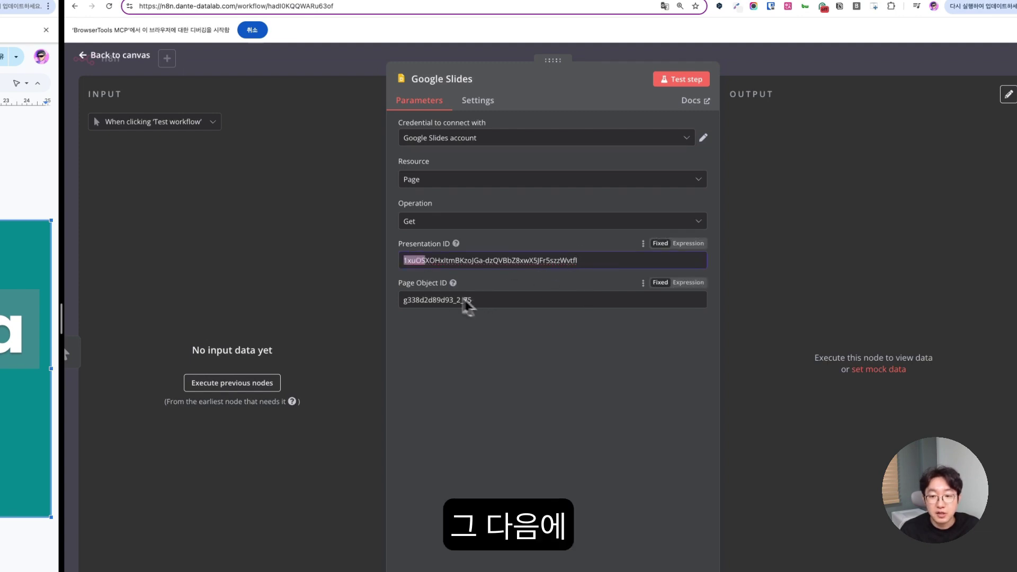
drag(399, 283, 352, 297)
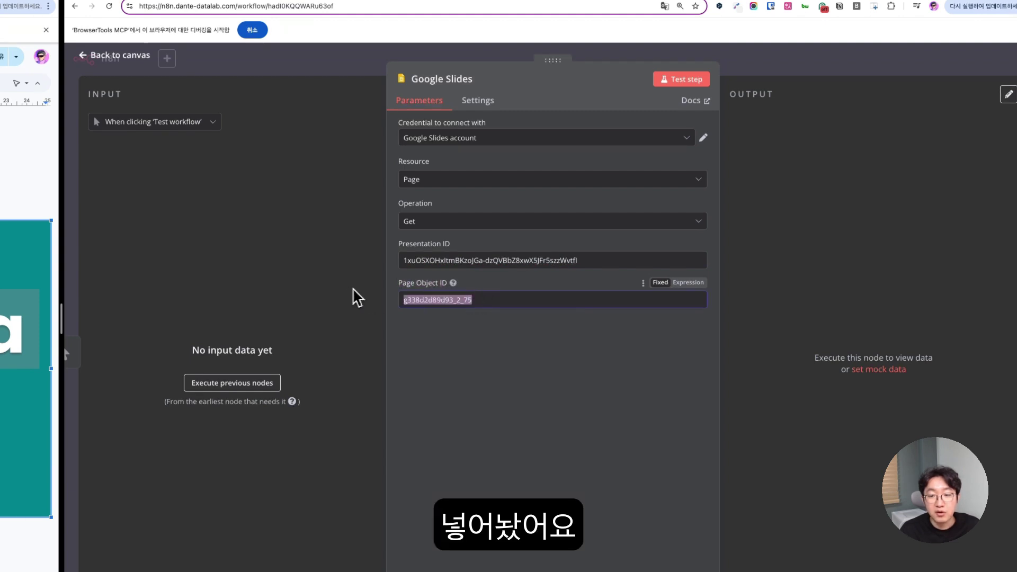
click(562, 355)
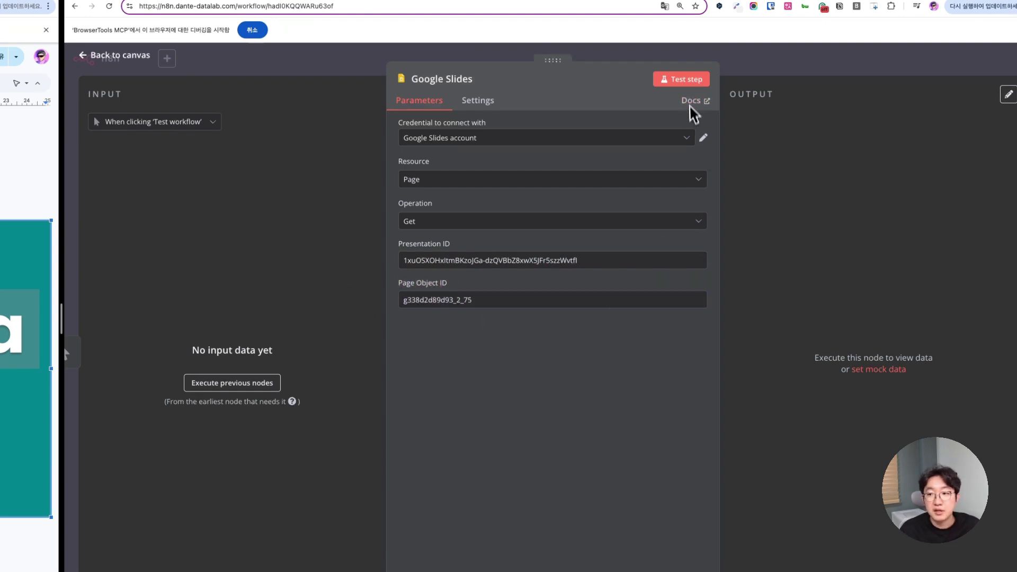
- Test-run the Google Slides node to fetch the slide page's elements
click(690, 80)
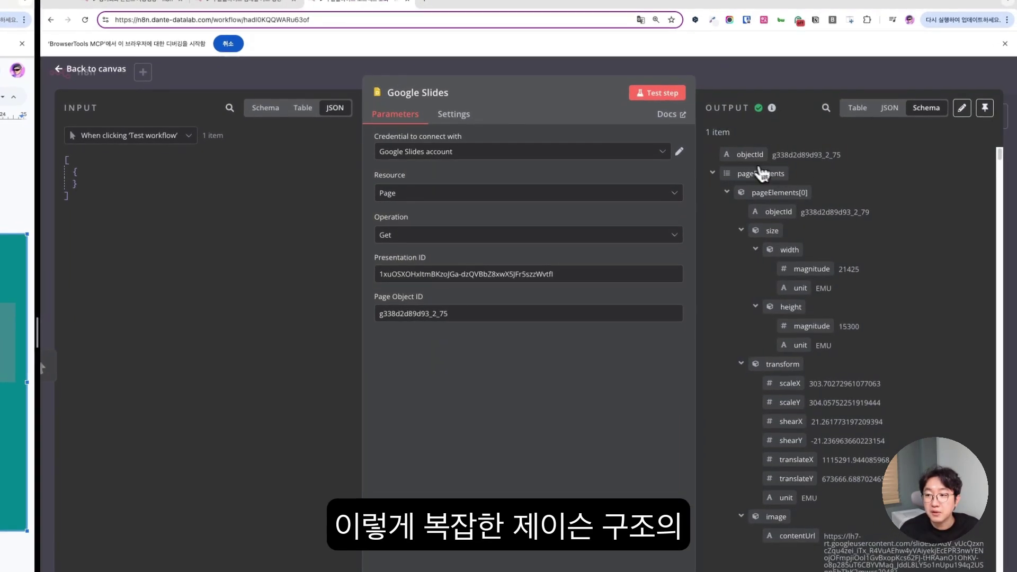
scroll(768, 195, down, 10)
scroll(778, 204, down, 8)
scroll(777, 203, down, 10)
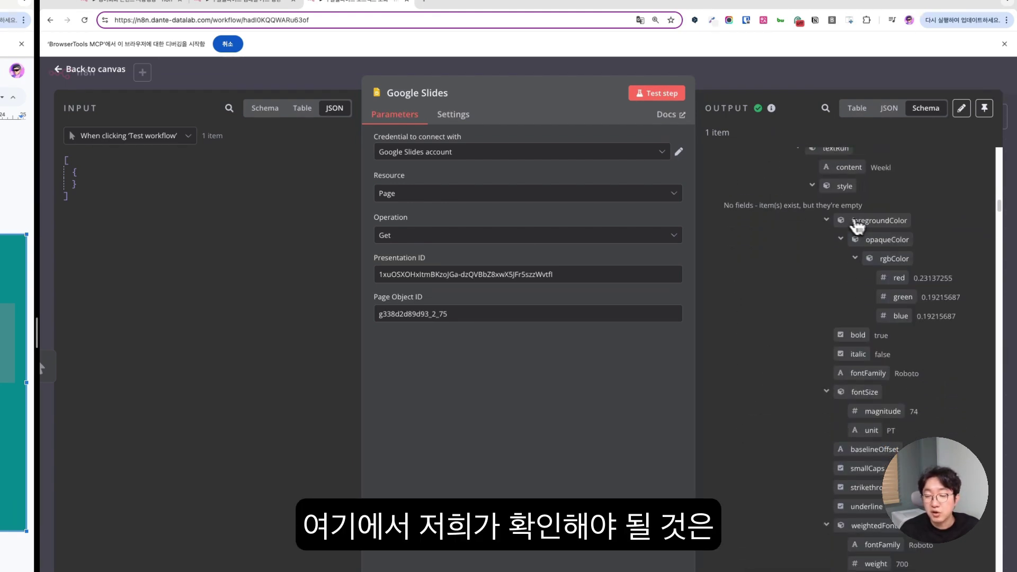
scroll(877, 278, down, 1)
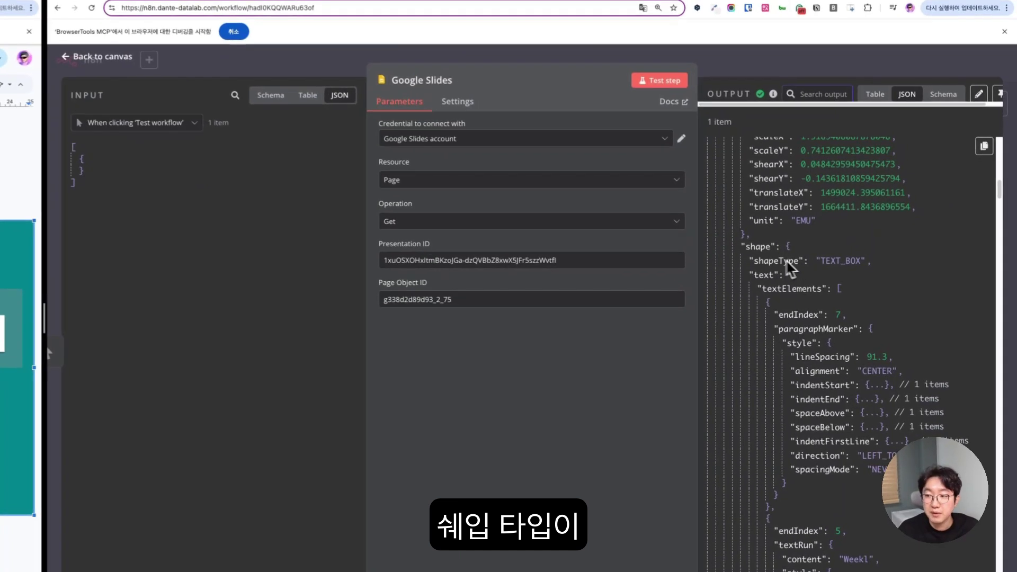
- Search the output for TEXT_BOX and select its objectId g3388e6aa42b_0_63
double_click(836, 261)
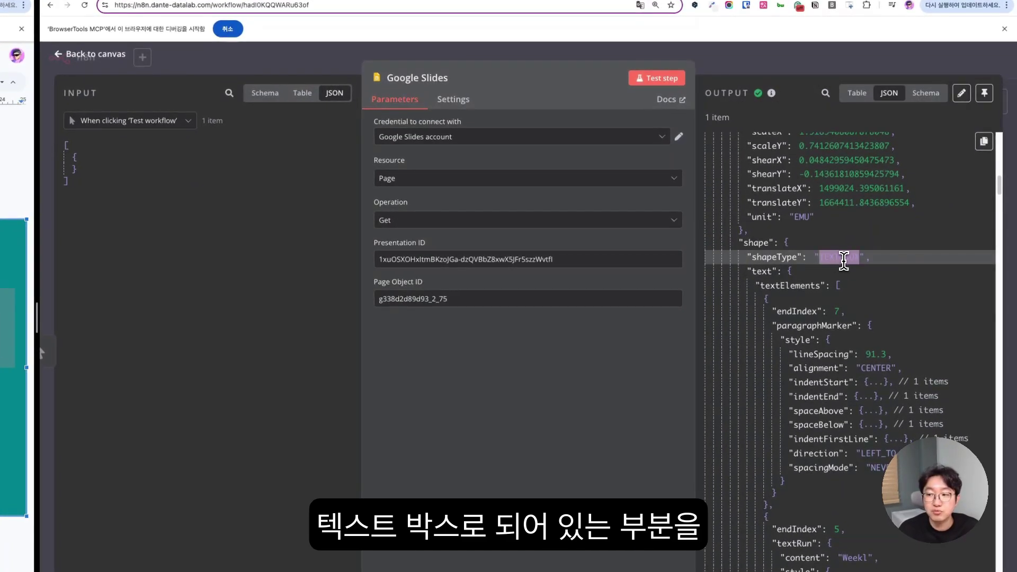
click(827, 95)
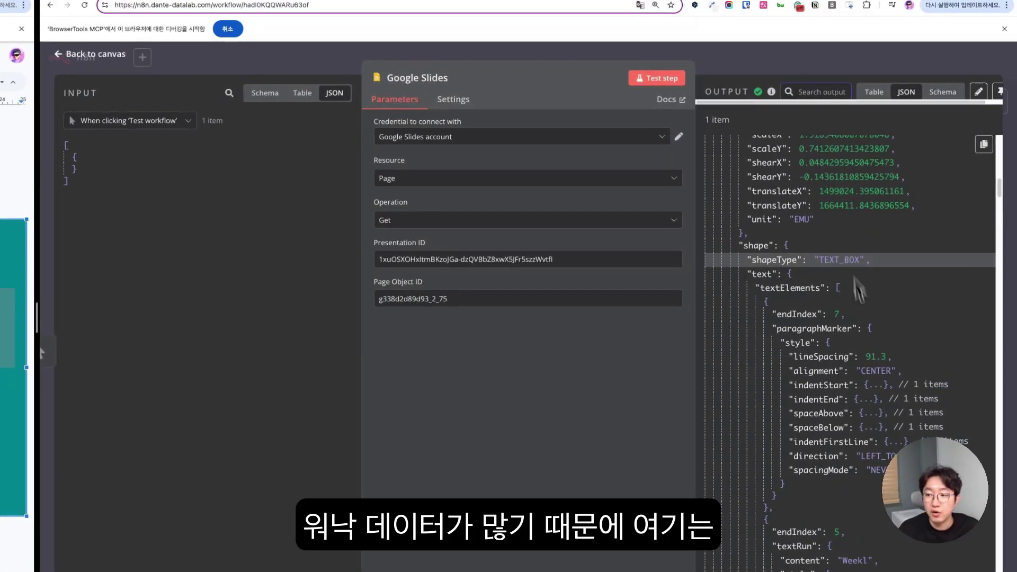
key(ctrl+v)
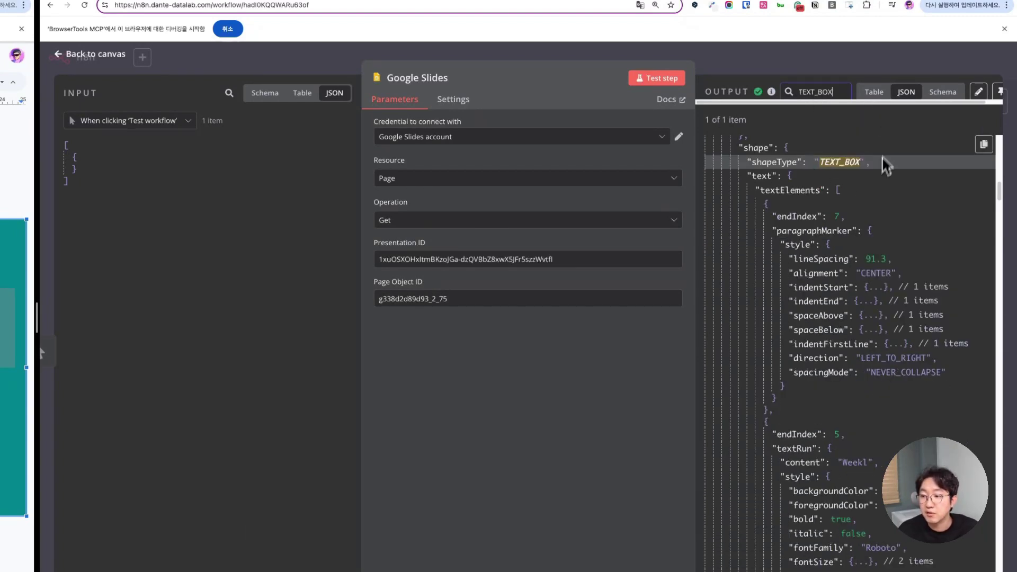
scroll(853, 239, down, 5)
scroll(856, 242, up, 10)
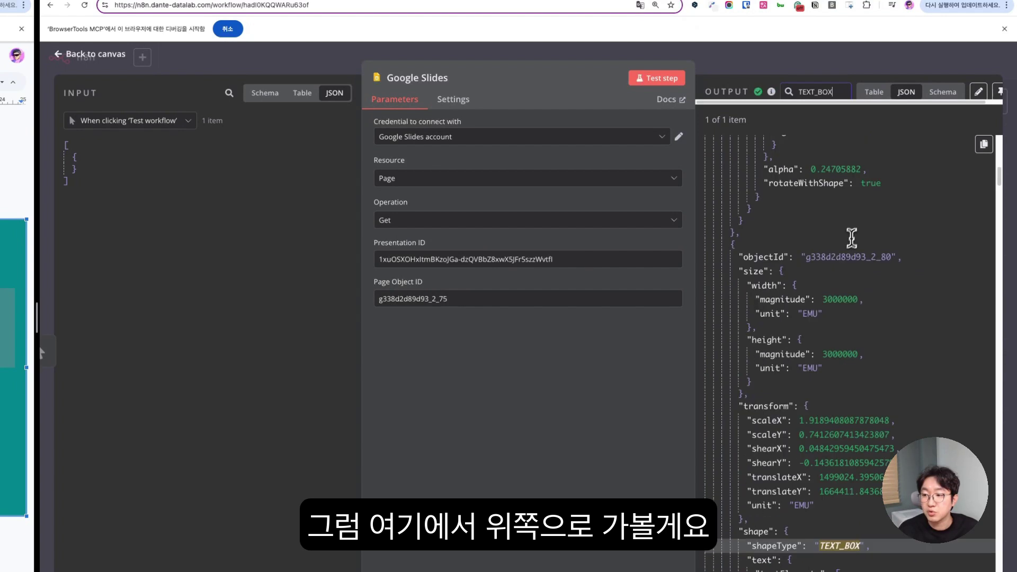
scroll(803, 260, down, 1)
double_click(810, 254)
double_click(771, 244)
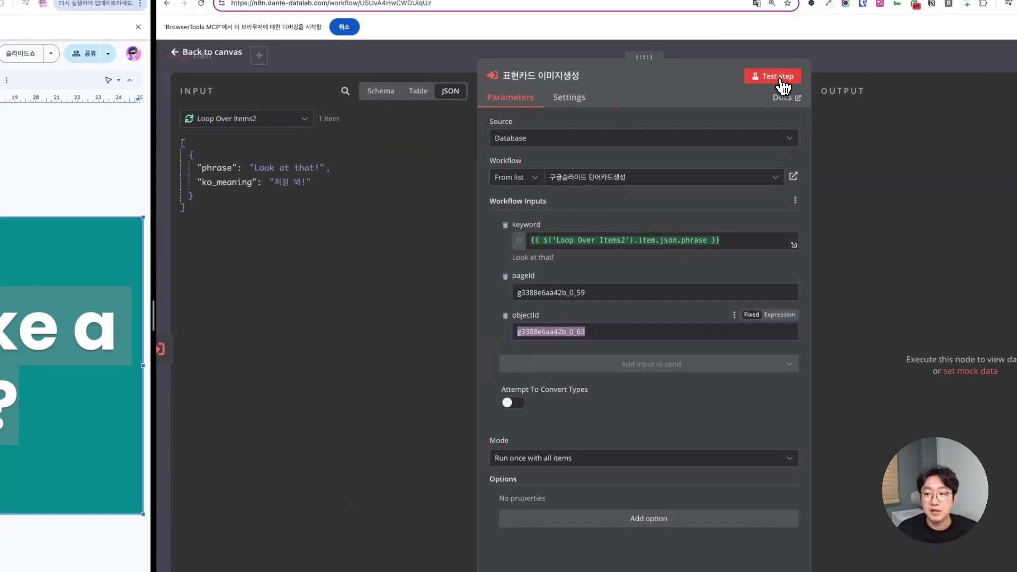
- Test-run 표현카드 이미지생성 for 'Look at that!', check the image_url, and review 단어 변수설정
click(781, 79)
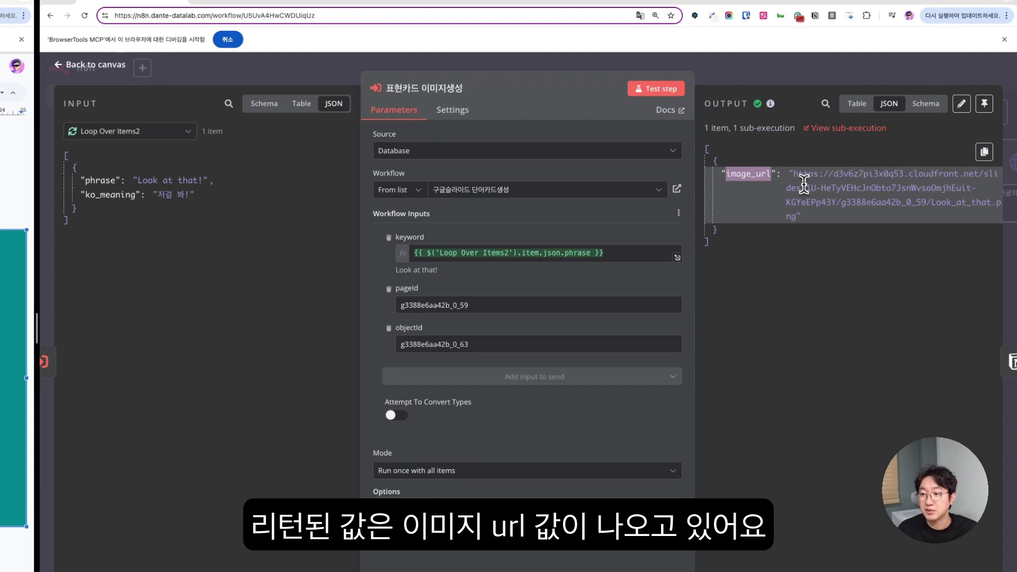
drag(793, 174, 799, 216)
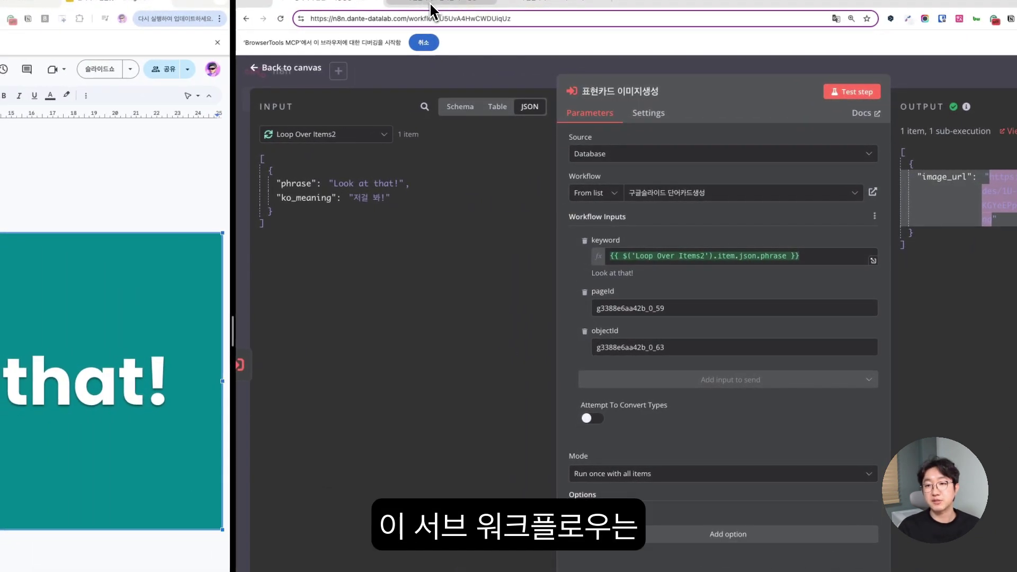
click(421, 5)
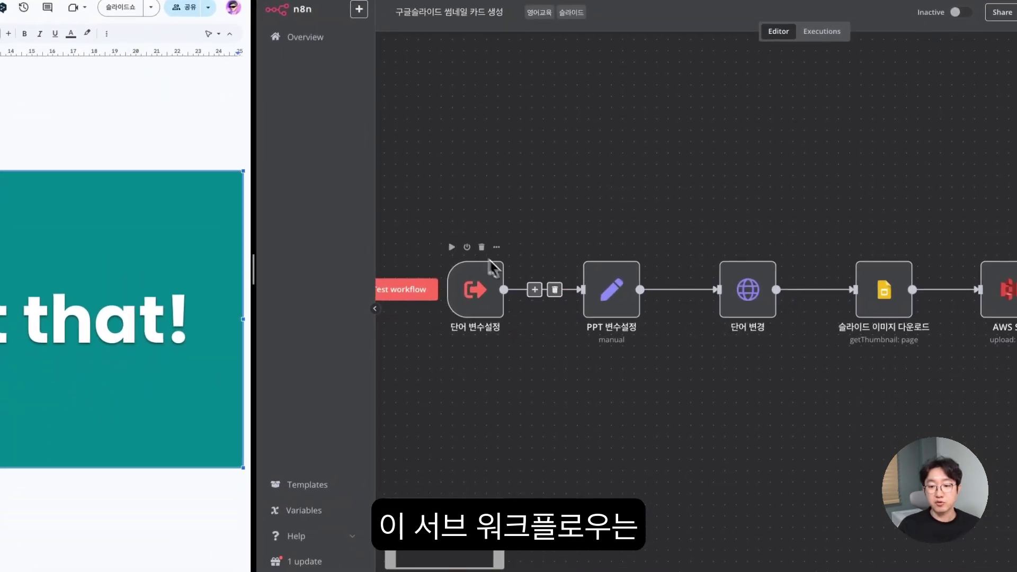
double_click(475, 289)
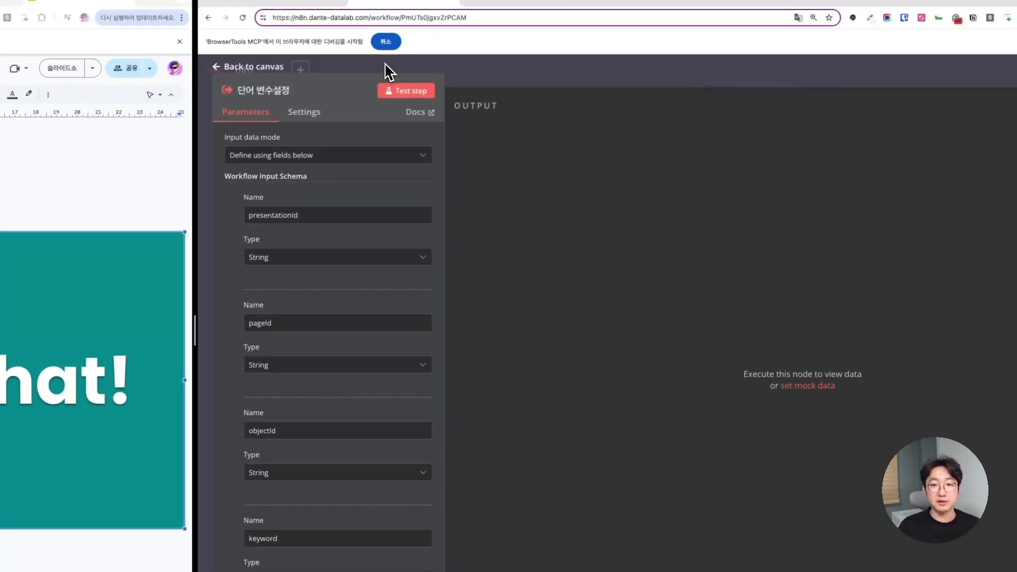
click(522, 8)
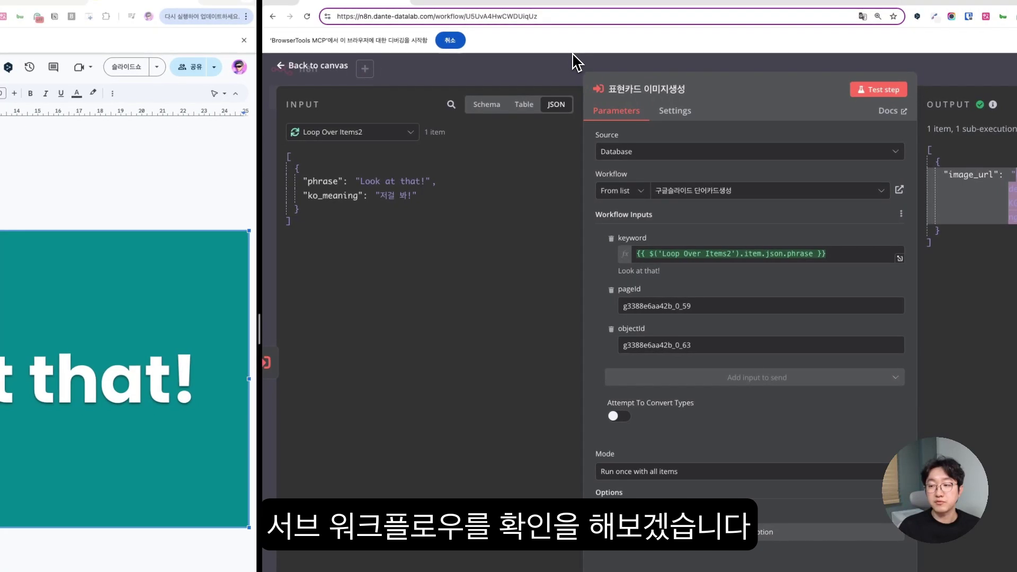
- In the sub-workflow, review the 단어 변수설정 inputs and the PPT 변수설정 presentationId value
click(473, 2)
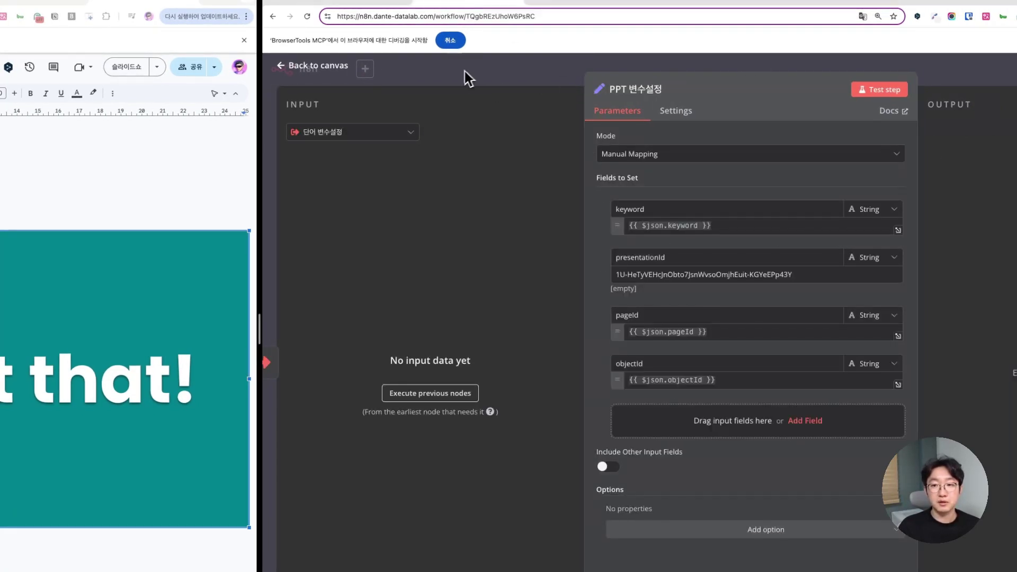
click(465, 71)
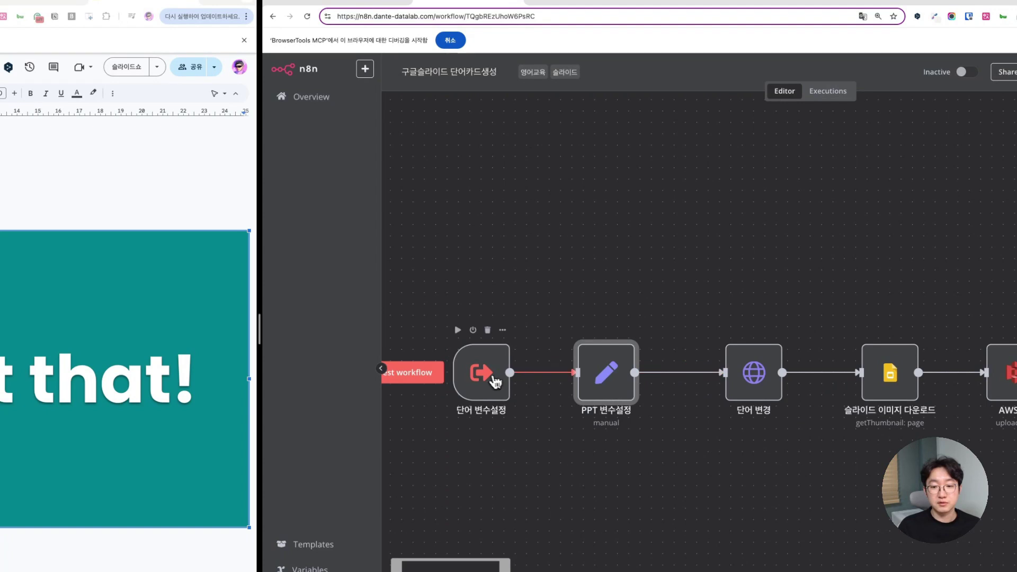
double_click(486, 378)
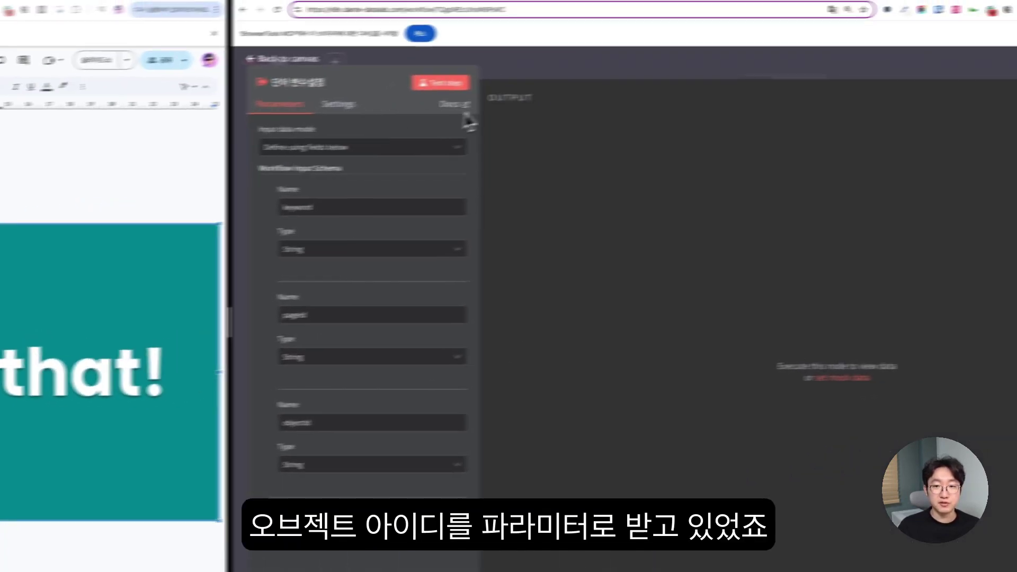
key(Escape)
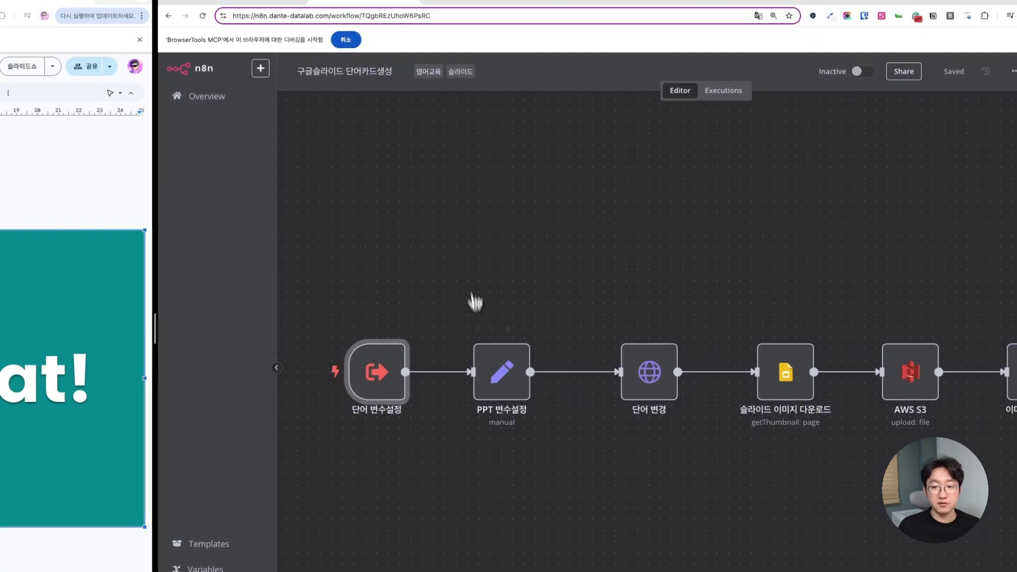
double_click(498, 366)
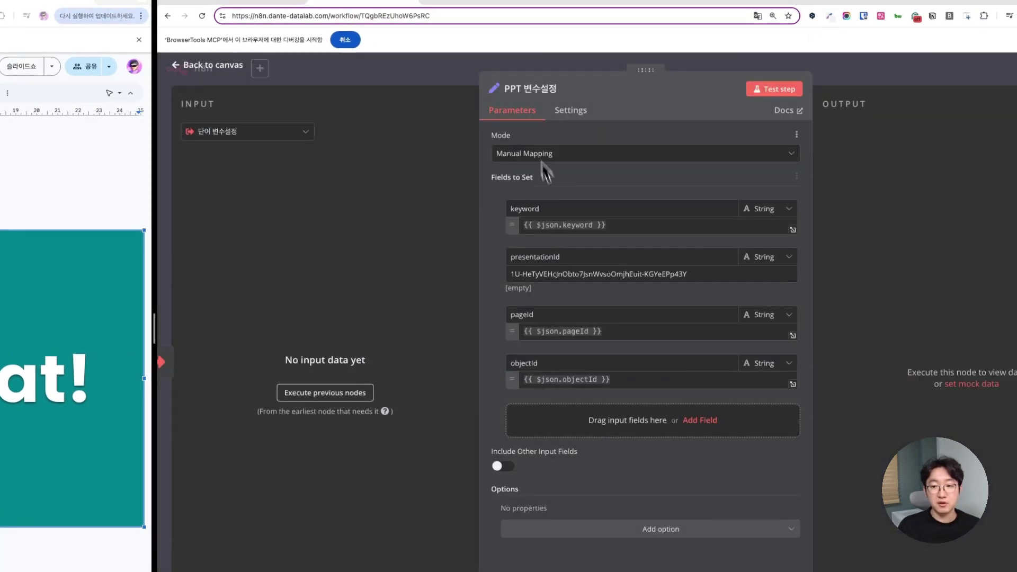
drag(718, 274, 482, 266)
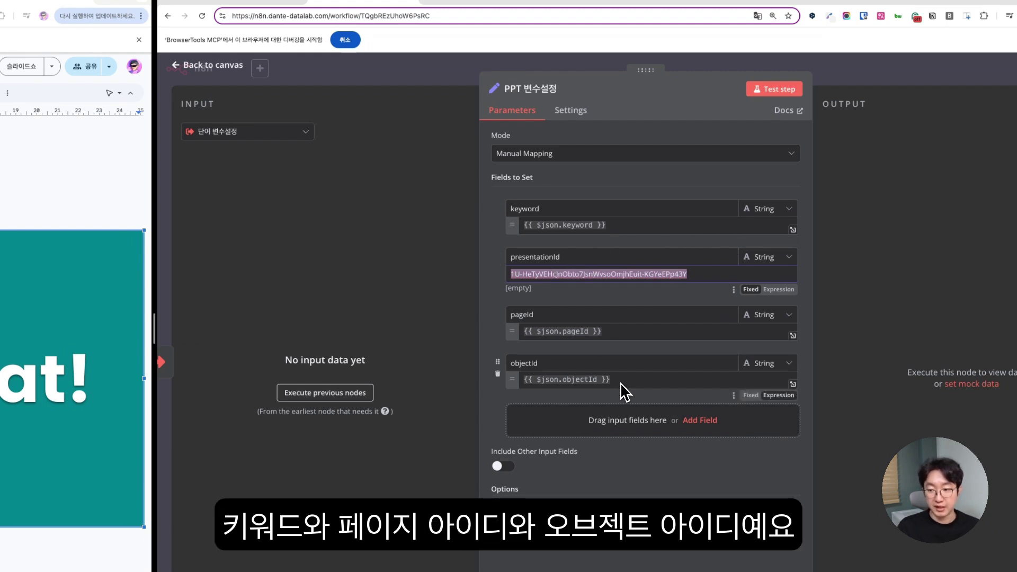
click(354, 83)
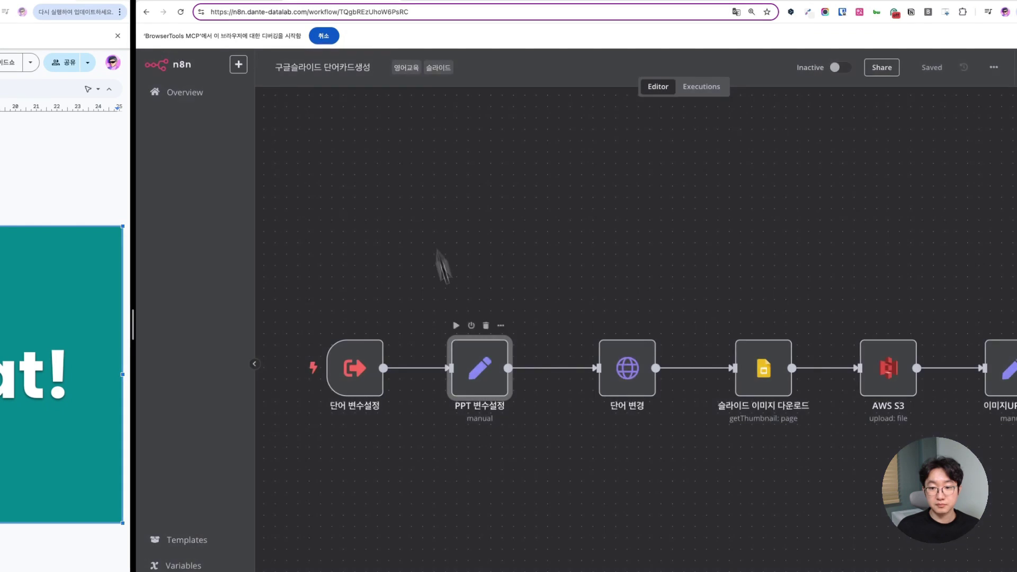
- Open 단어 변경 and inspect its Slides URL: base address, presentation ID and :batchUpdate ending
mouse_move(554, 381)
double_click(627, 371)
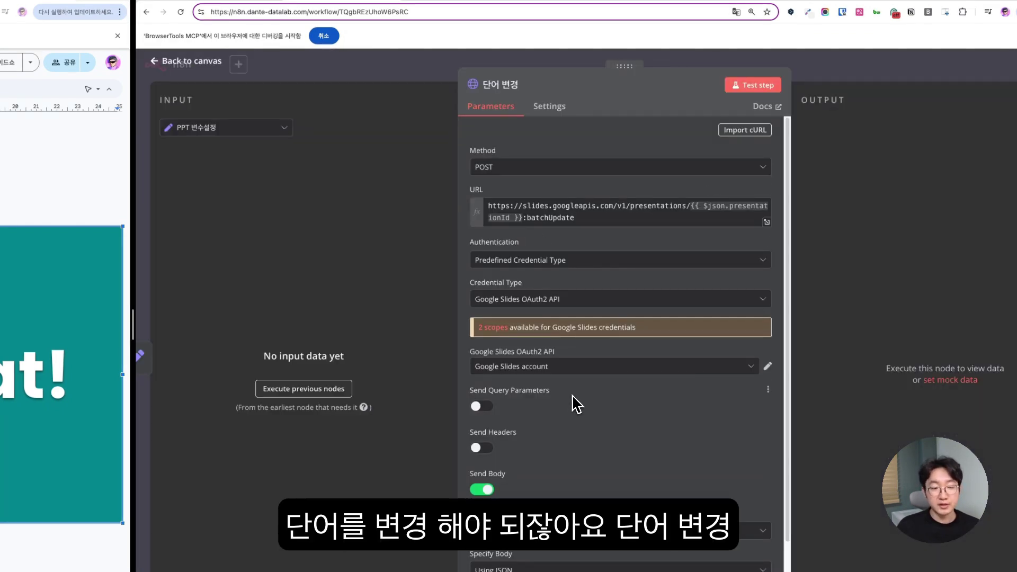
drag(586, 221, 541, 208)
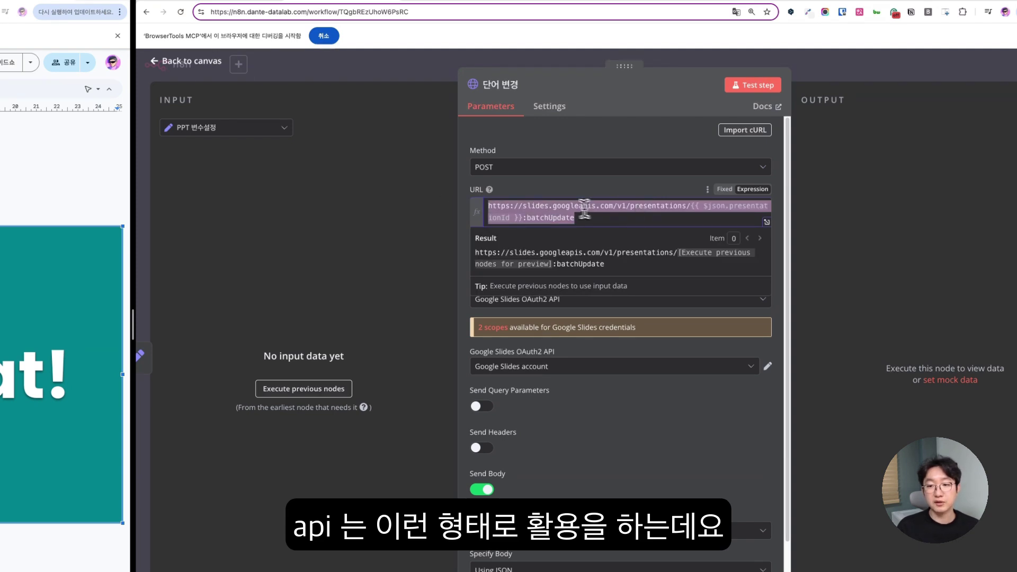
click(509, 205)
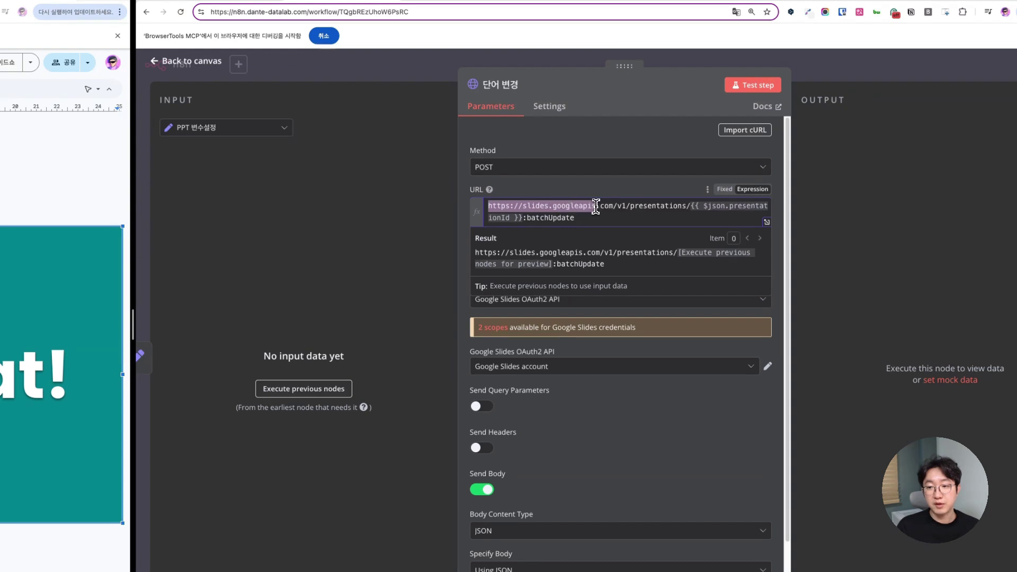
drag(602, 208, 600, 208)
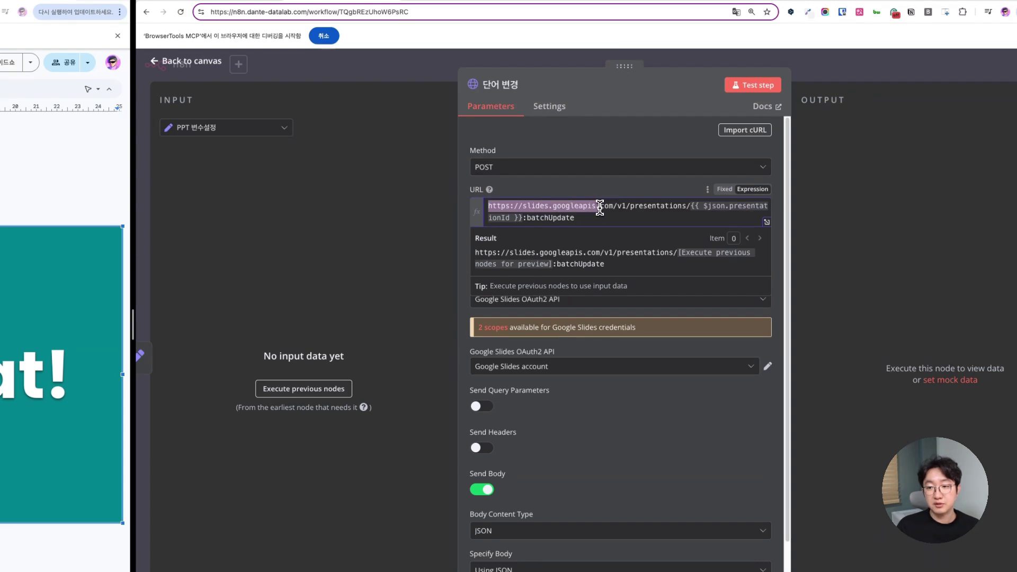
click(637, 207)
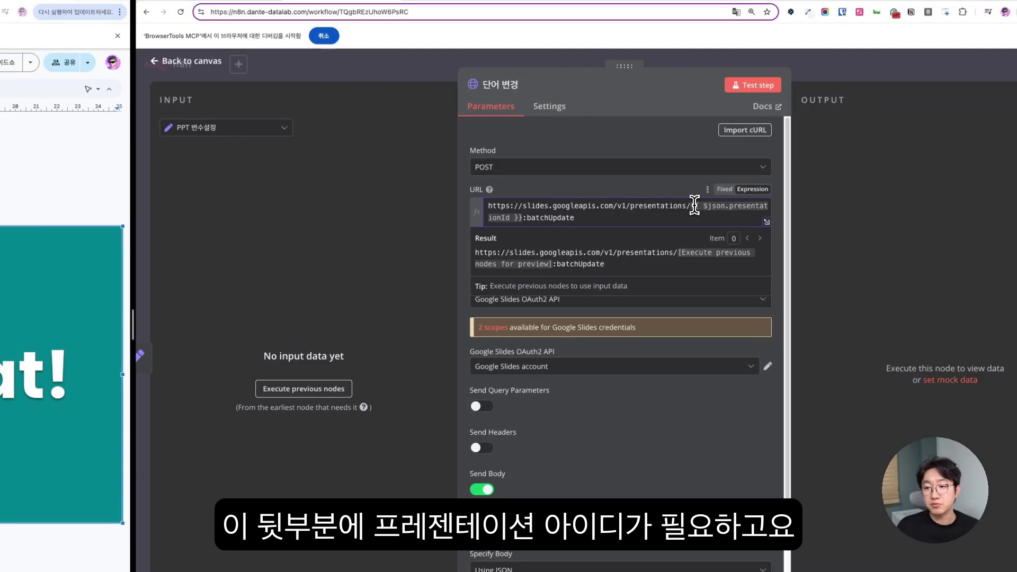
drag(550, 208, 523, 217)
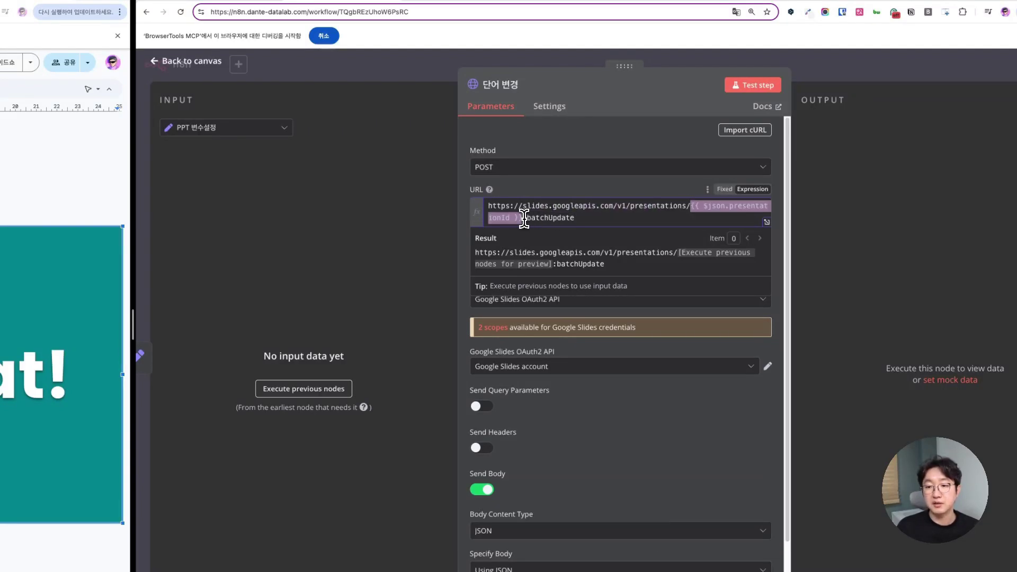
click(523, 218)
drag(573, 219, 523, 219)
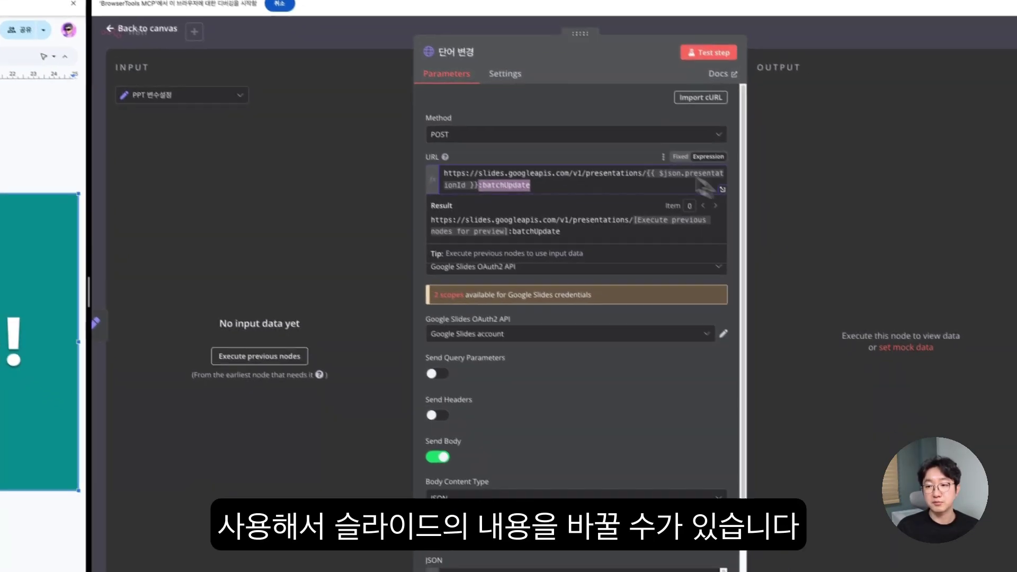
click(655, 185)
- Scroll down the 단어 변경 parameters to reach the JSON body
scroll(652, 233, down, 1)
scroll(583, 202, down, 1)
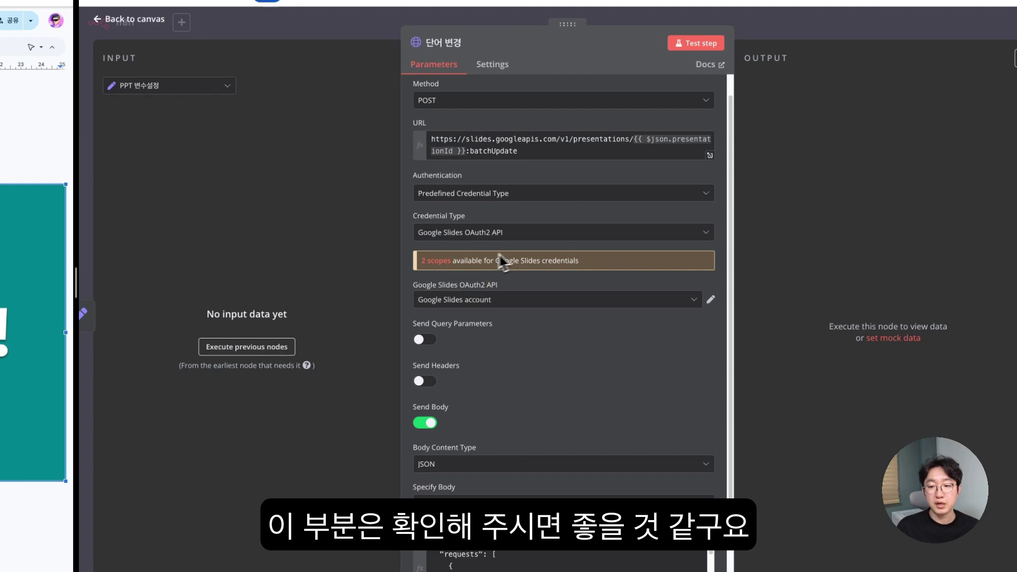
scroll(482, 254, down, 5)
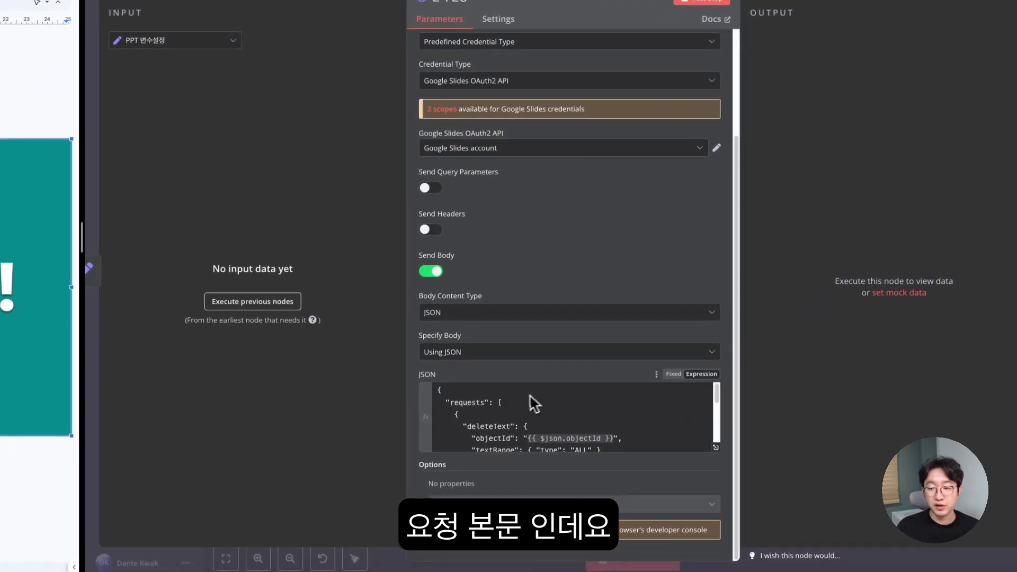
click(718, 448)
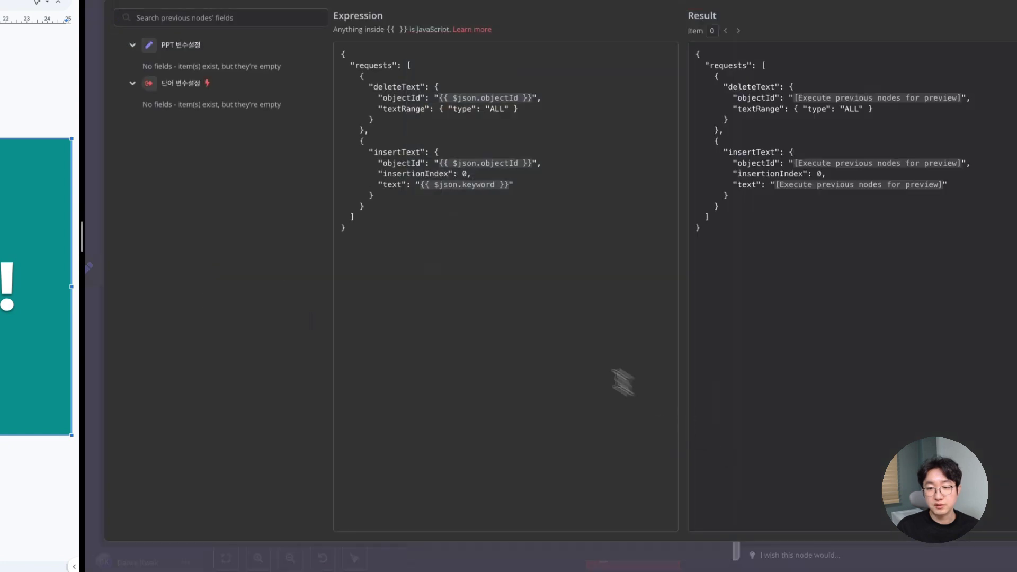
drag(459, 129, 512, 279)
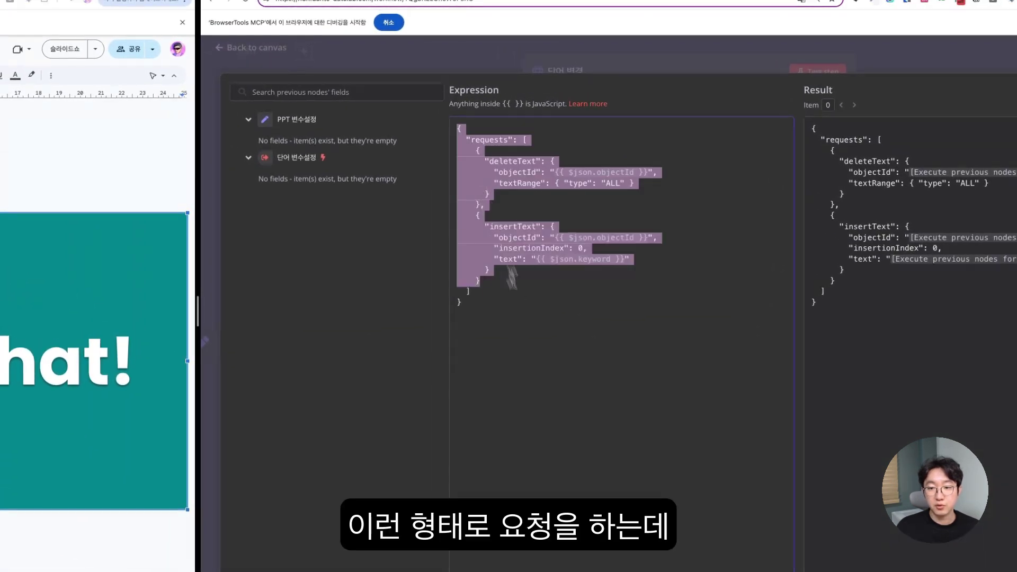
click(577, 334)
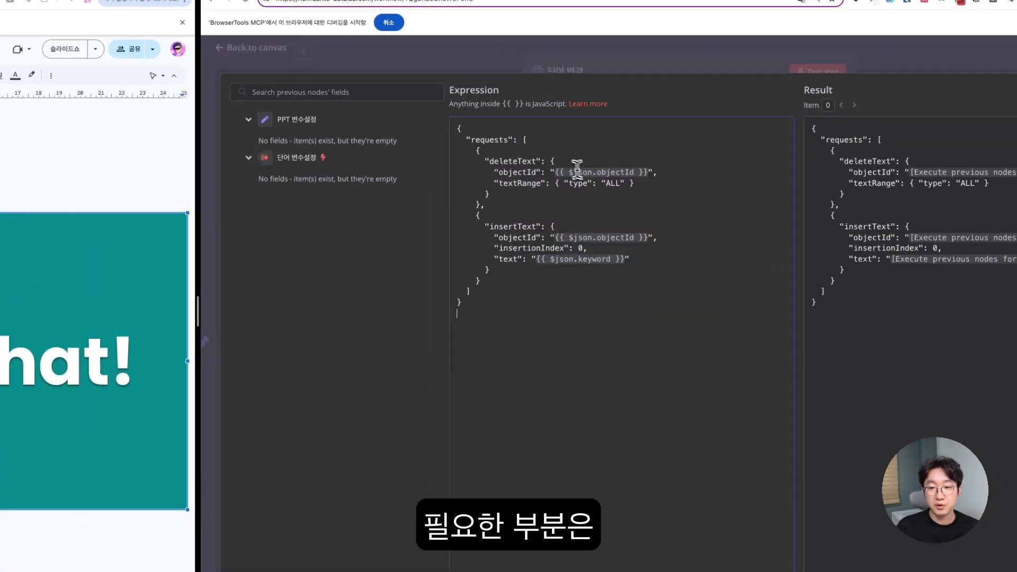
drag(552, 168, 647, 175)
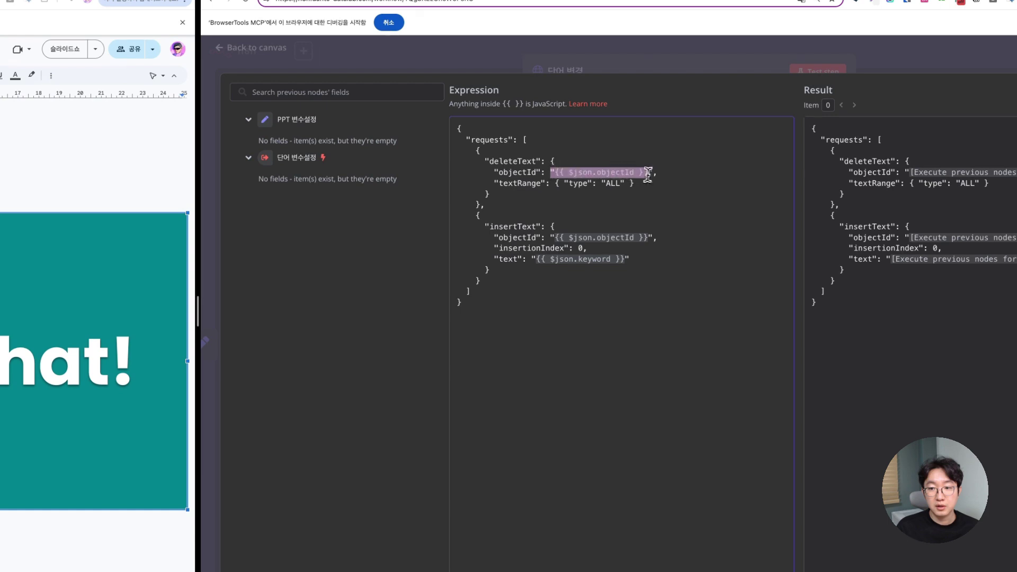
drag(531, 260, 621, 260)
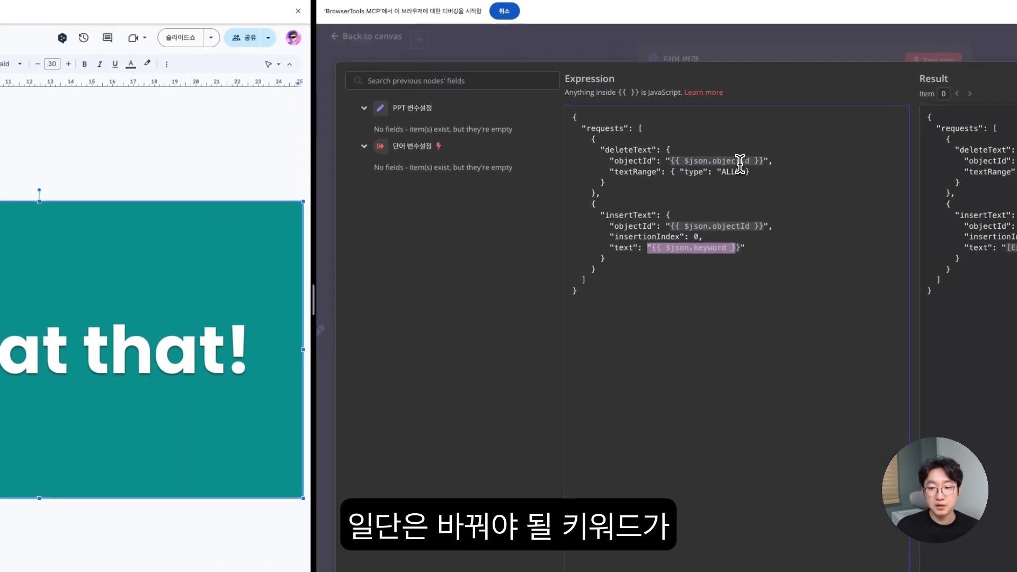
click(663, 253)
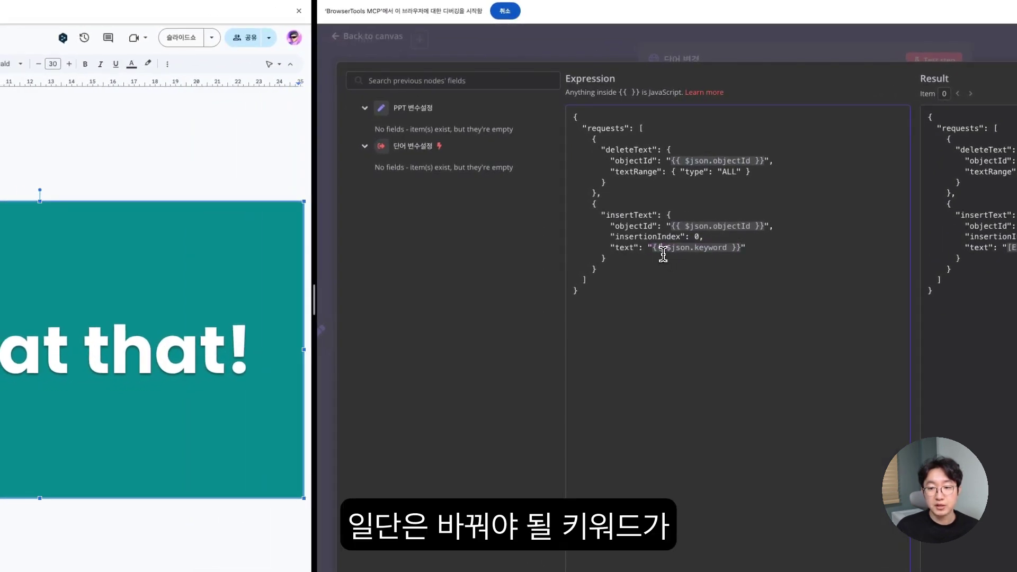
drag(649, 248, 683, 247)
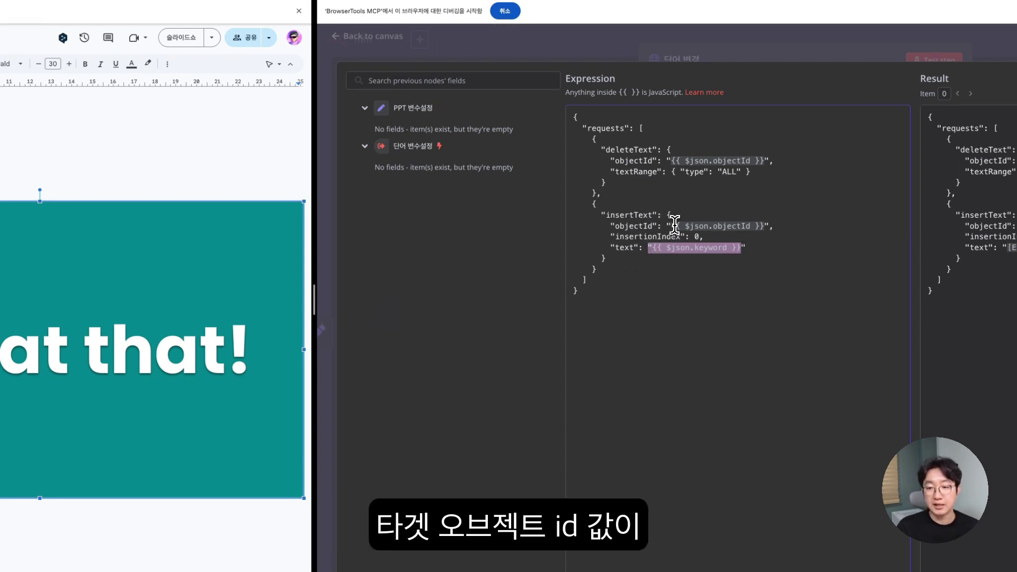
click(672, 161)
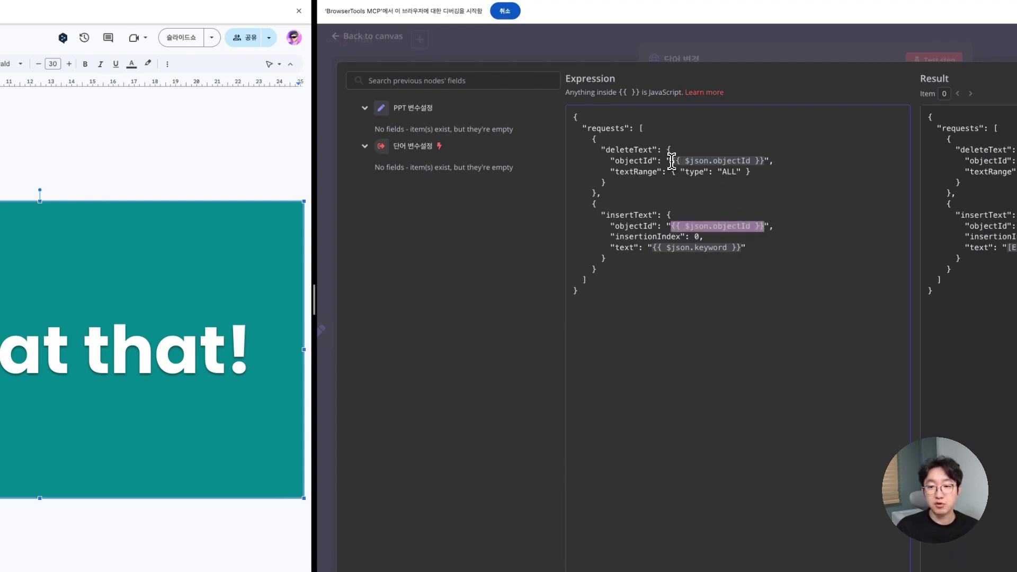
drag(671, 161, 751, 161)
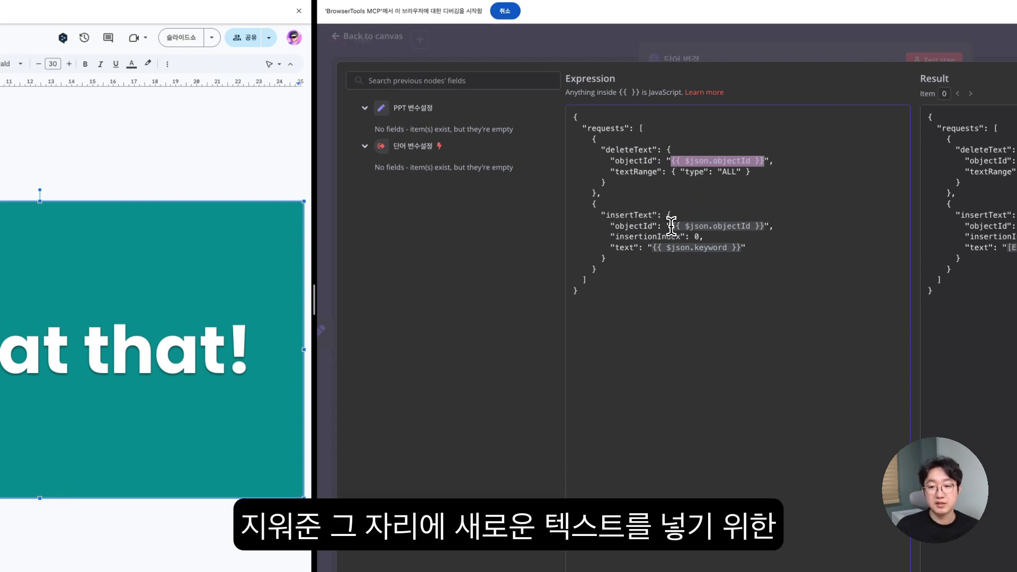
drag(672, 227, 714, 227)
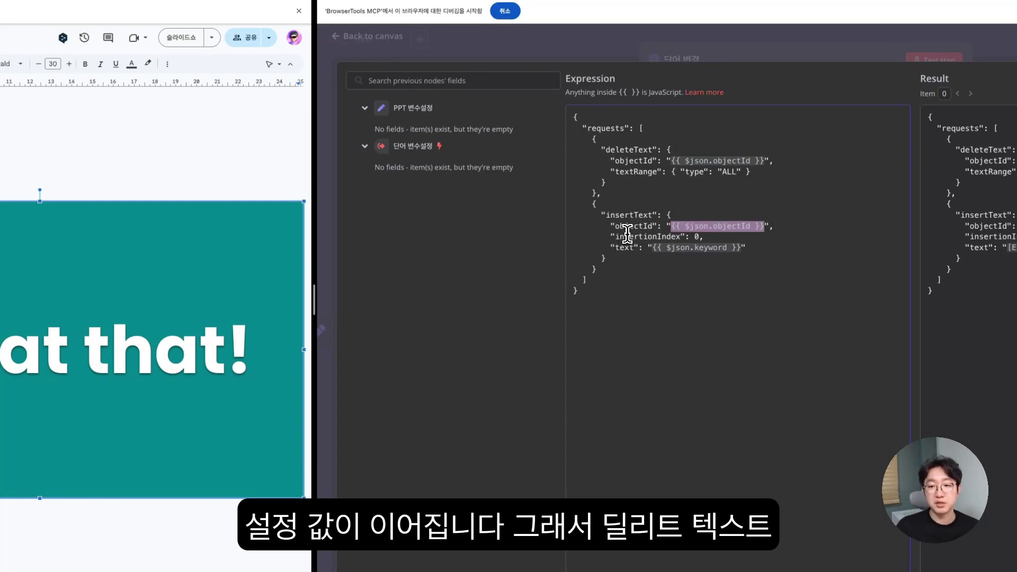
double_click(631, 149)
double_click(627, 215)
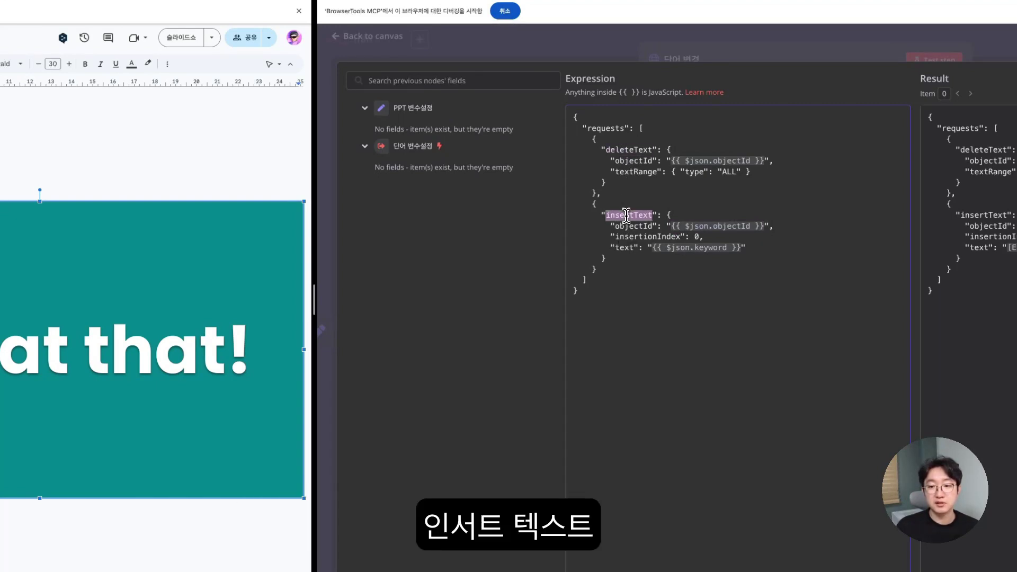
drag(572, 117, 683, 288)
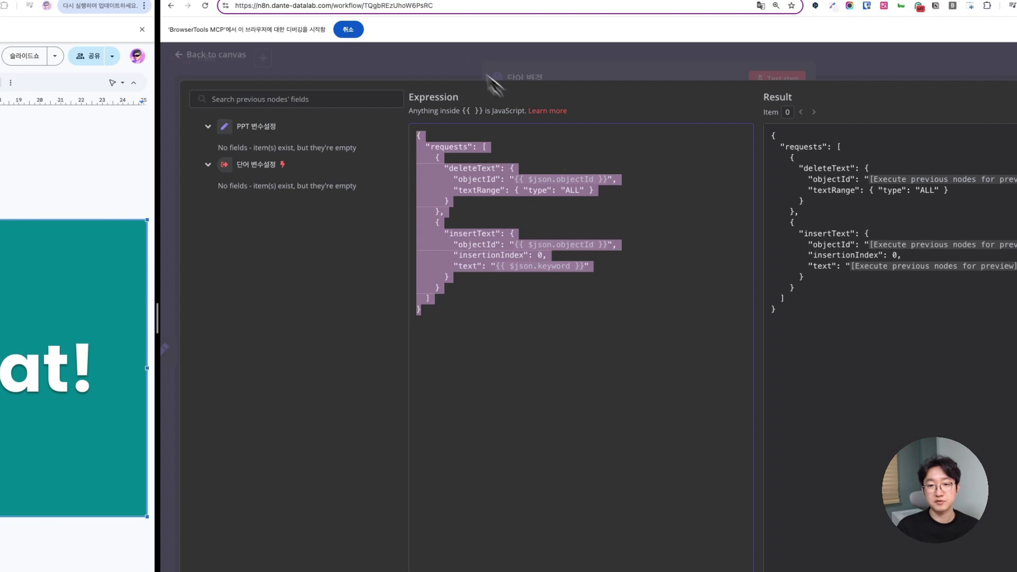
- Back on the canvas, add a Google Slides 'Get the thumbnail for a page' node via a 'slide' search
click(408, 68)
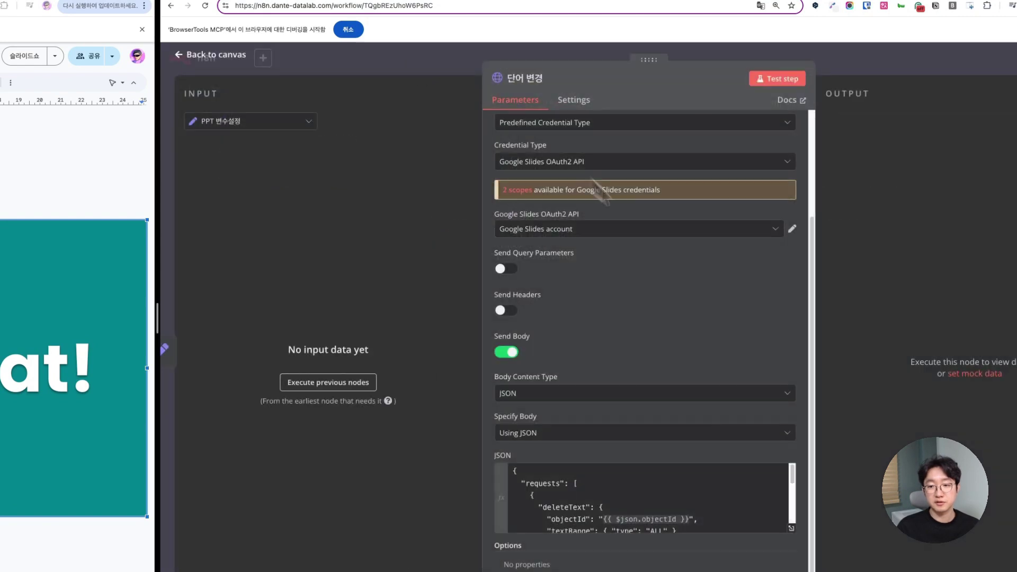
click(416, 65)
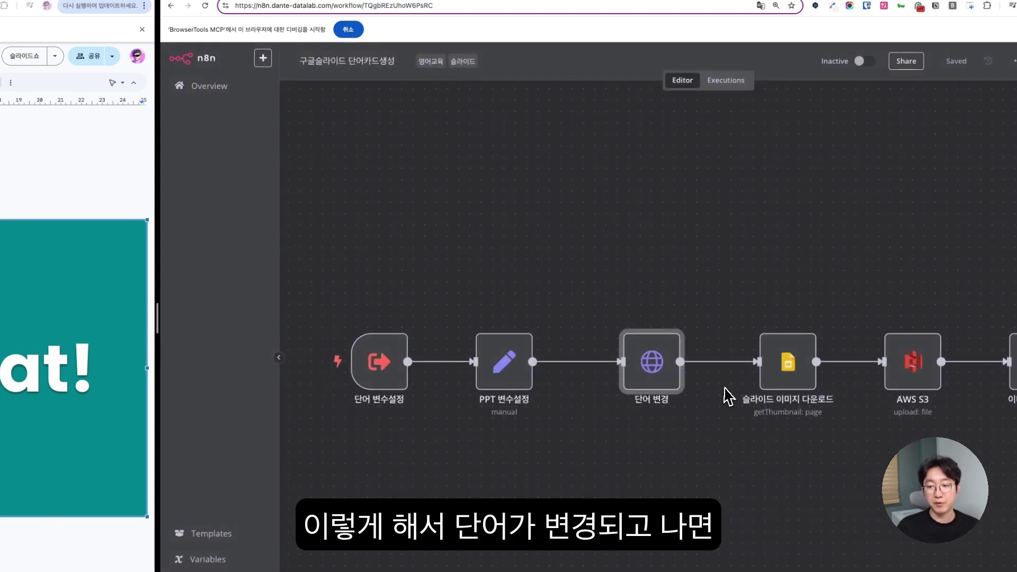
scroll(728, 396, right, 5)
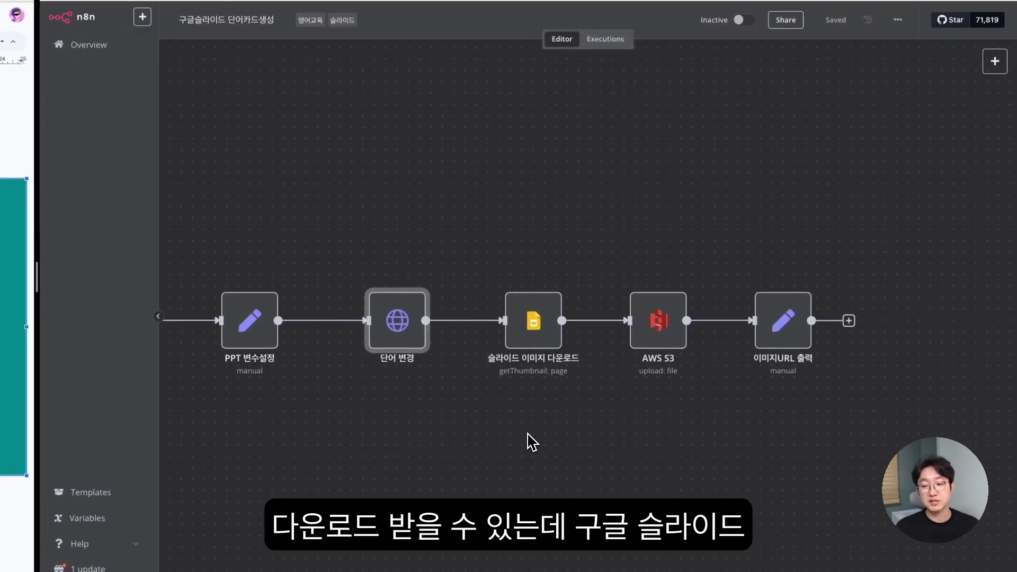
scroll(523, 436, up, 5)
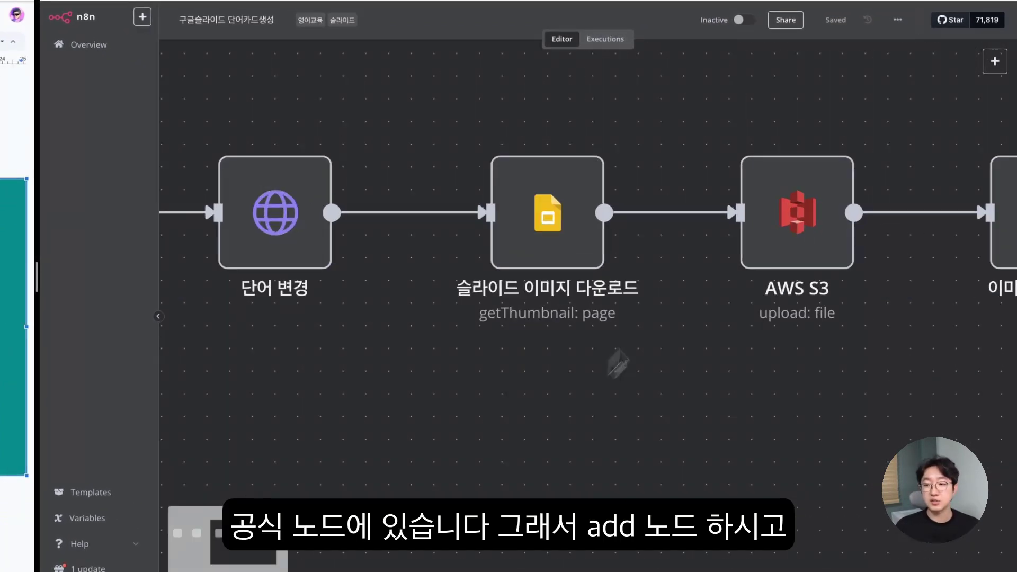
right_click(563, 462)
click(542, 483)
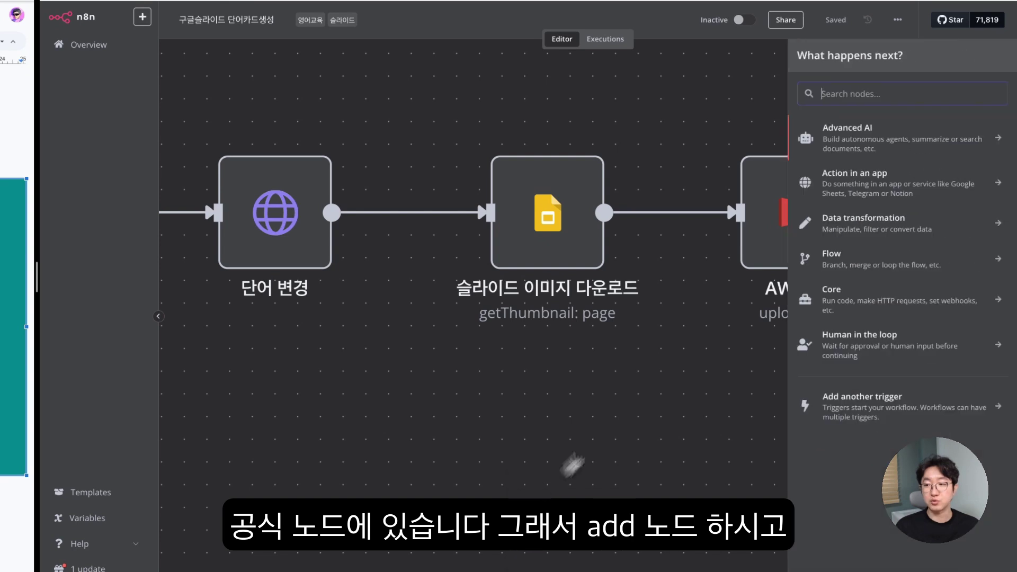
text(s)
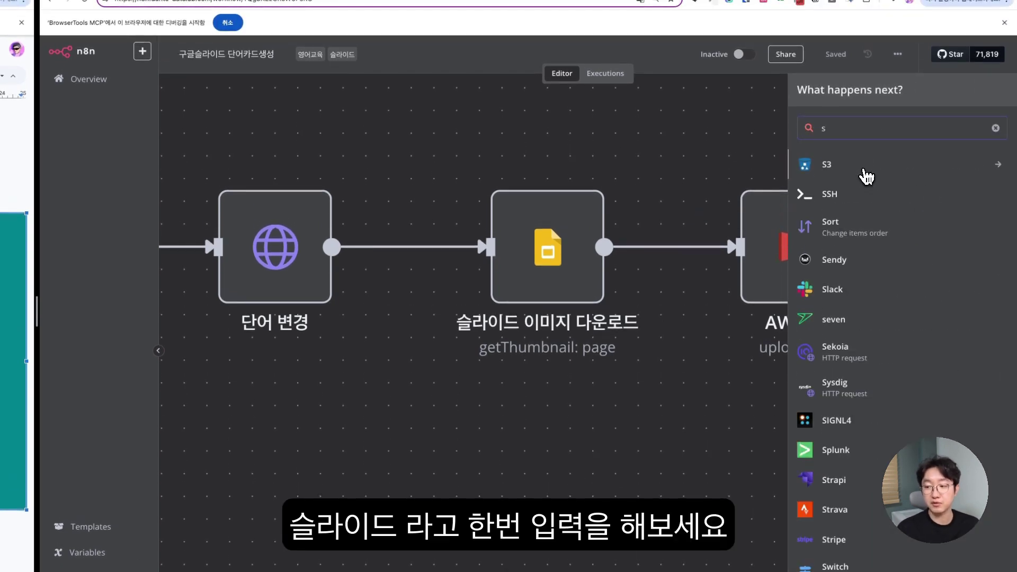
text(lide)
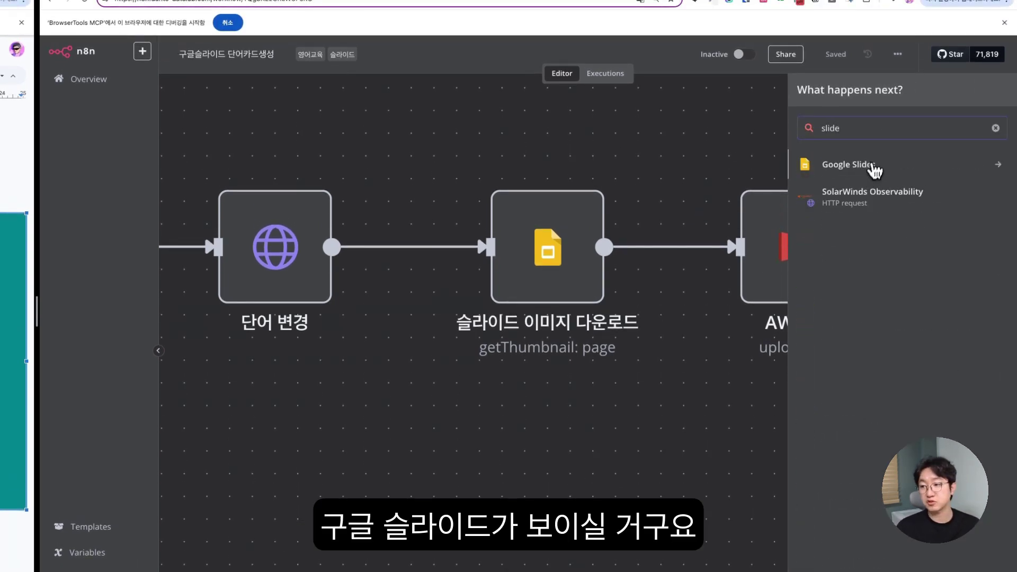
click(834, 163)
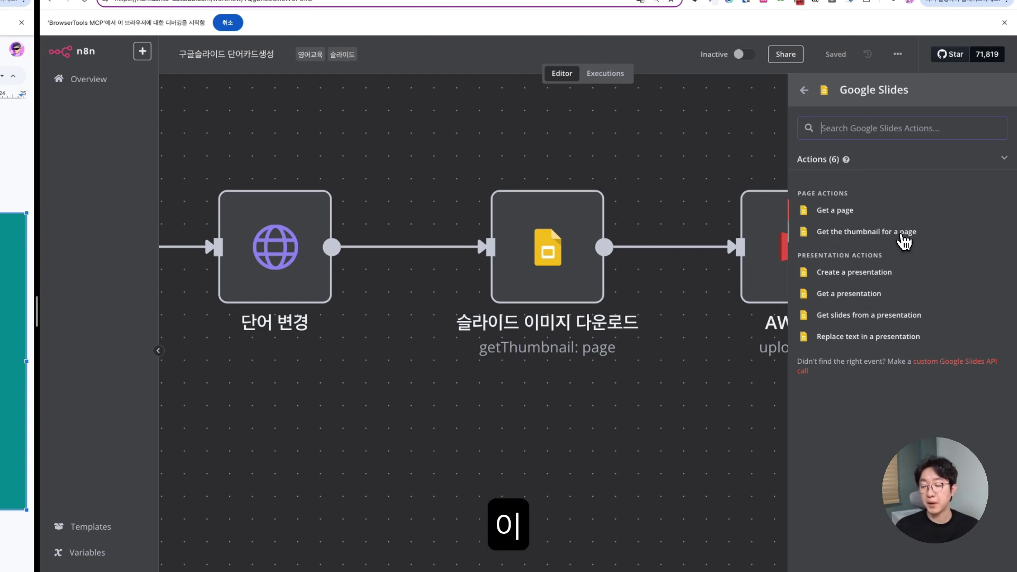
click(886, 245)
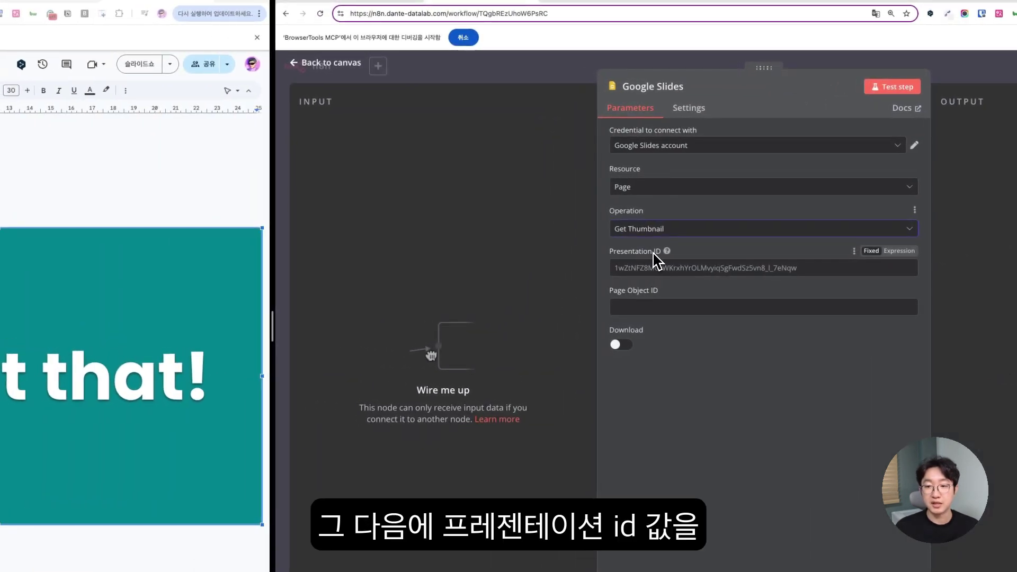
- Close the new node and review 슬라이드 이미지 다운로드's thumbnail settings using PPT 변수설정's IDs
click(630, 269)
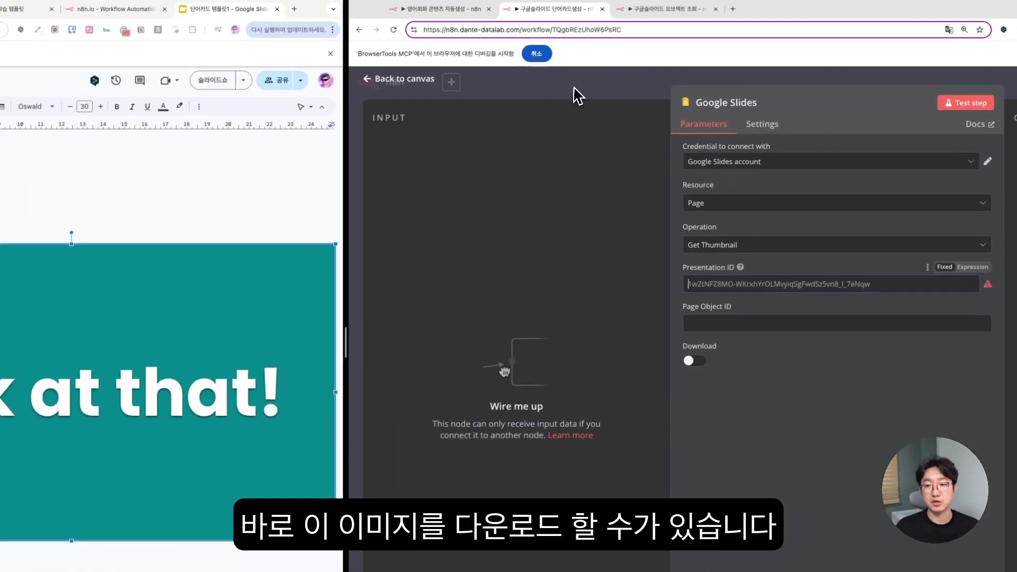
click(614, 44)
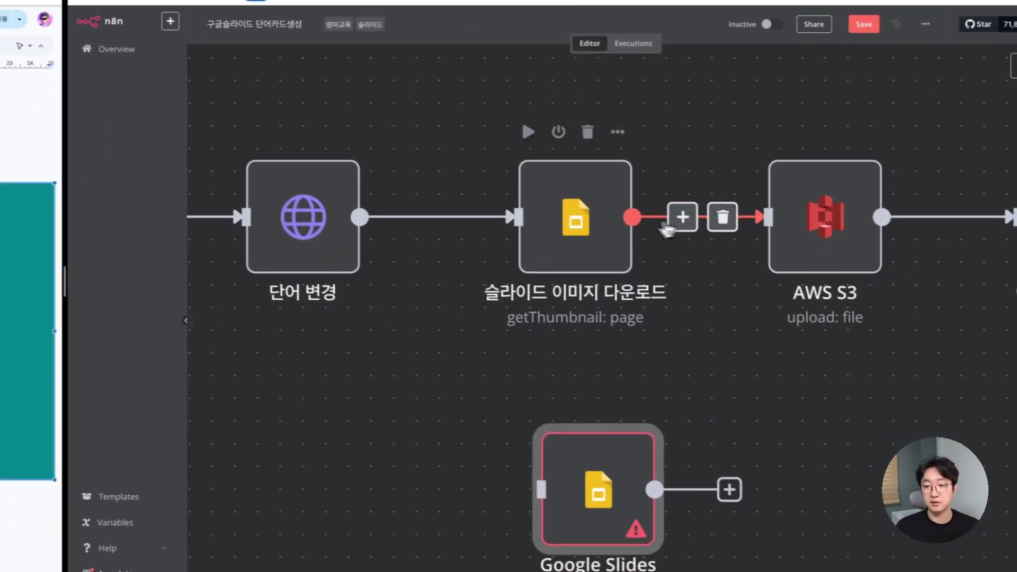
double_click(609, 218)
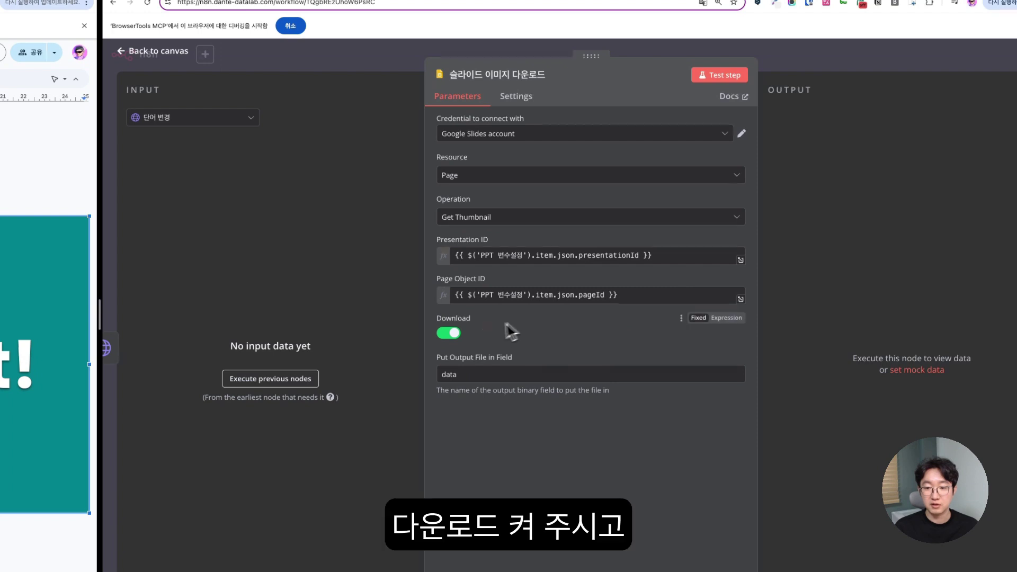
key(Escape)
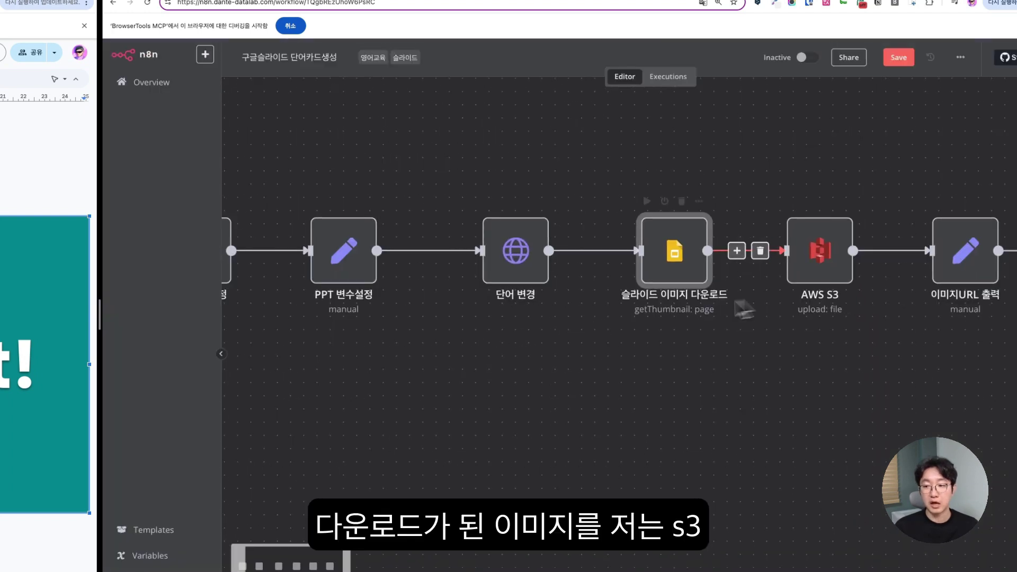
scroll(694, 311, right, 5)
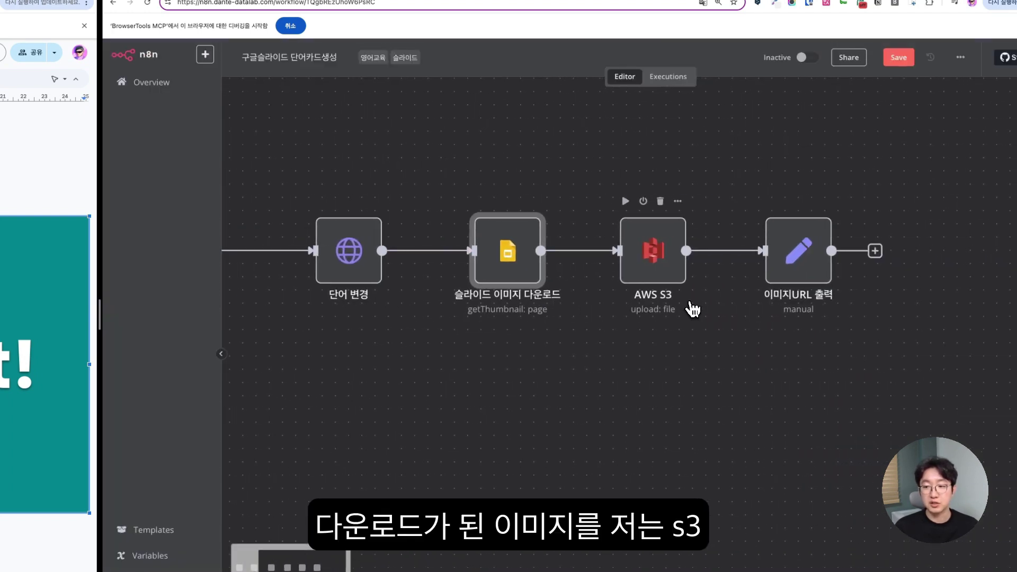
- Check the AWS S3 node's dante-n8n bucket name and file path expression
double_click(655, 279)
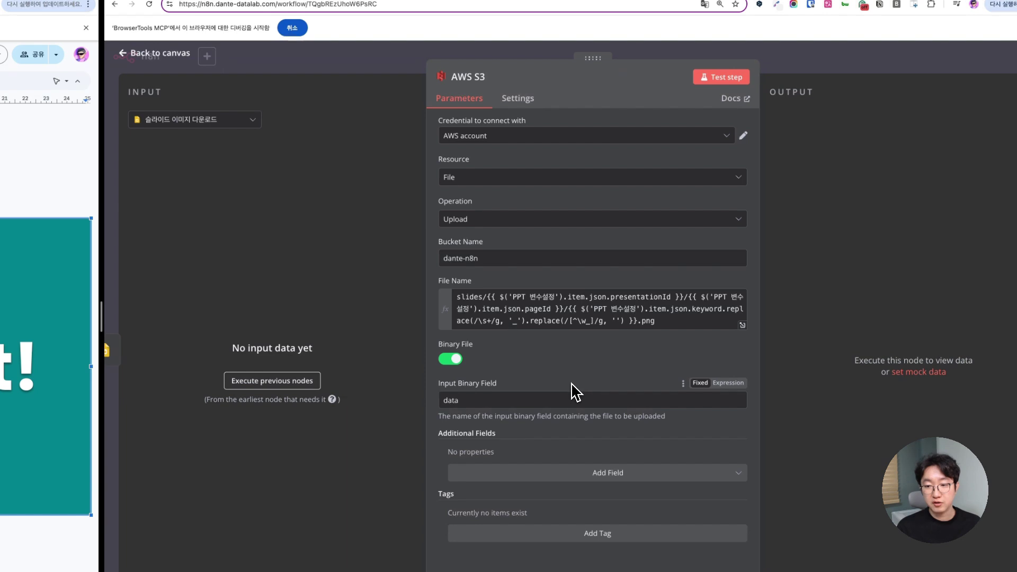
drag(483, 257, 388, 259)
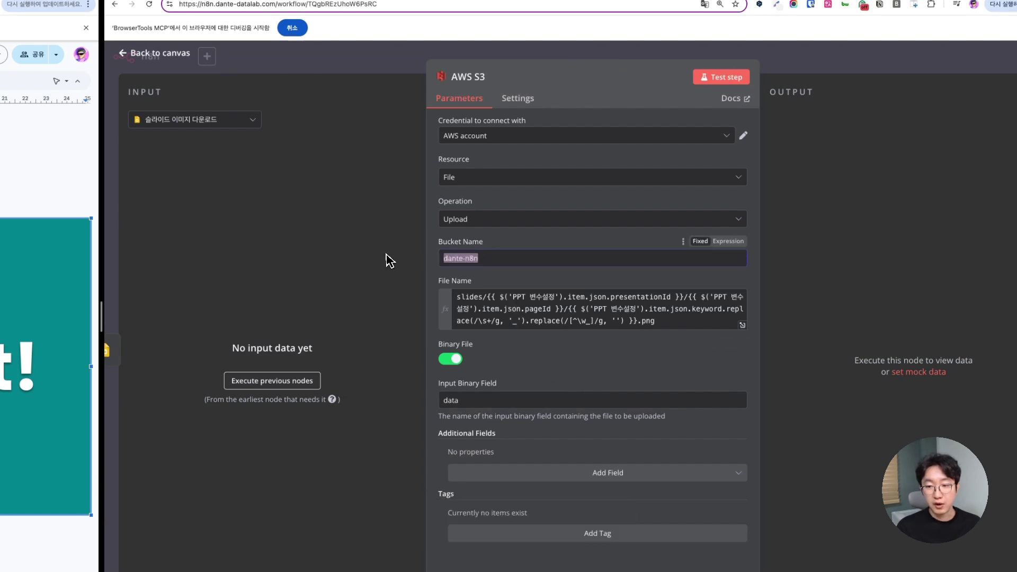
drag(668, 333, 356, 277)
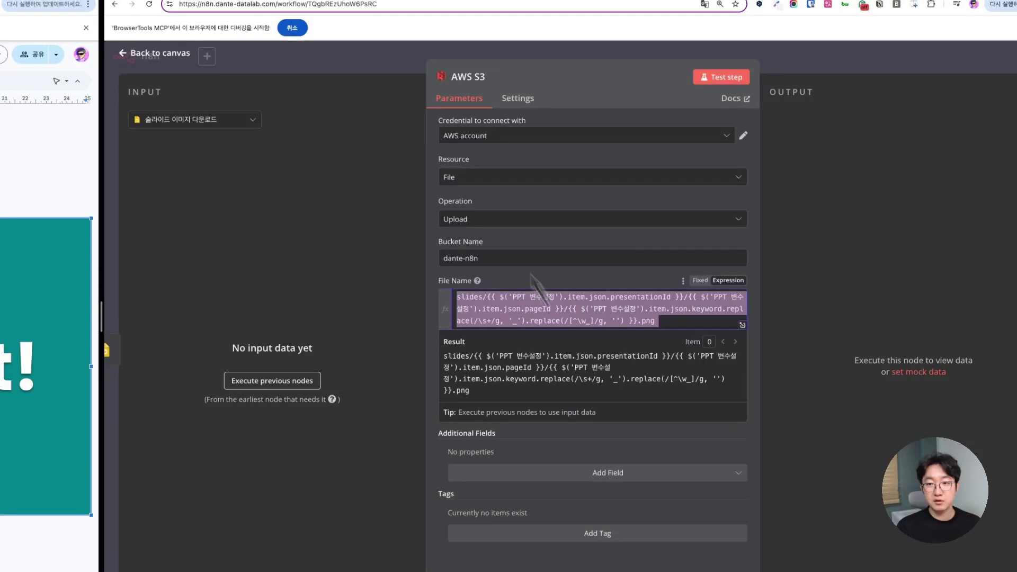
click(363, 67)
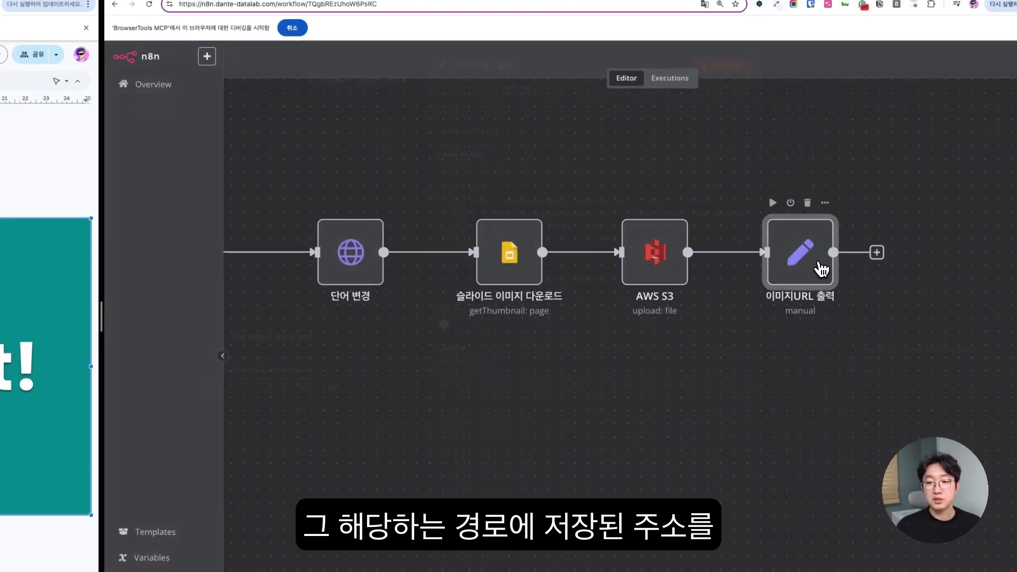
- Inspect the 이미지URL 출력 node's image_url expression and its result preview
double_click(818, 281)
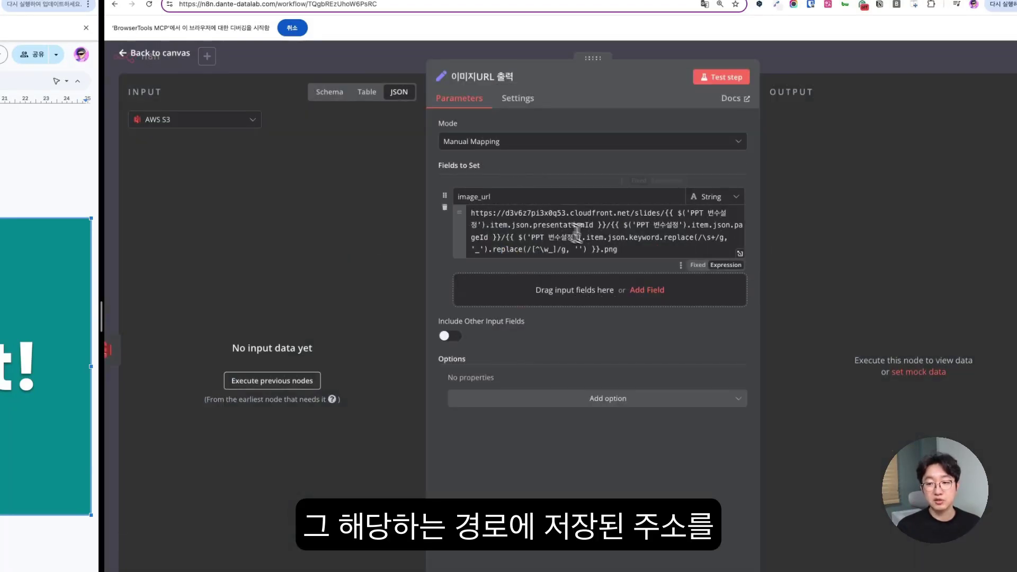
click(645, 250)
drag(645, 251, 471, 207)
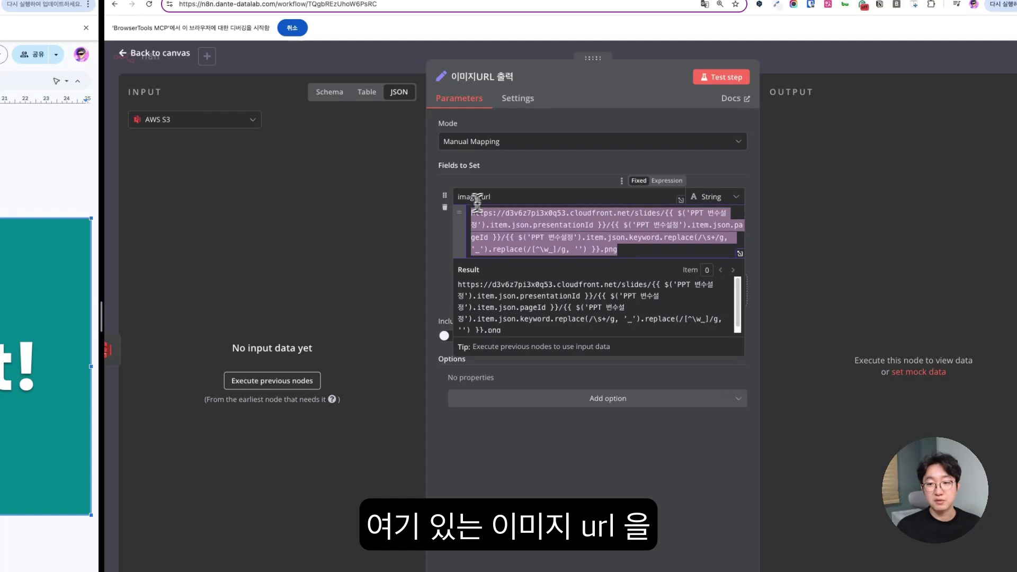
drag(625, 249, 462, 218)
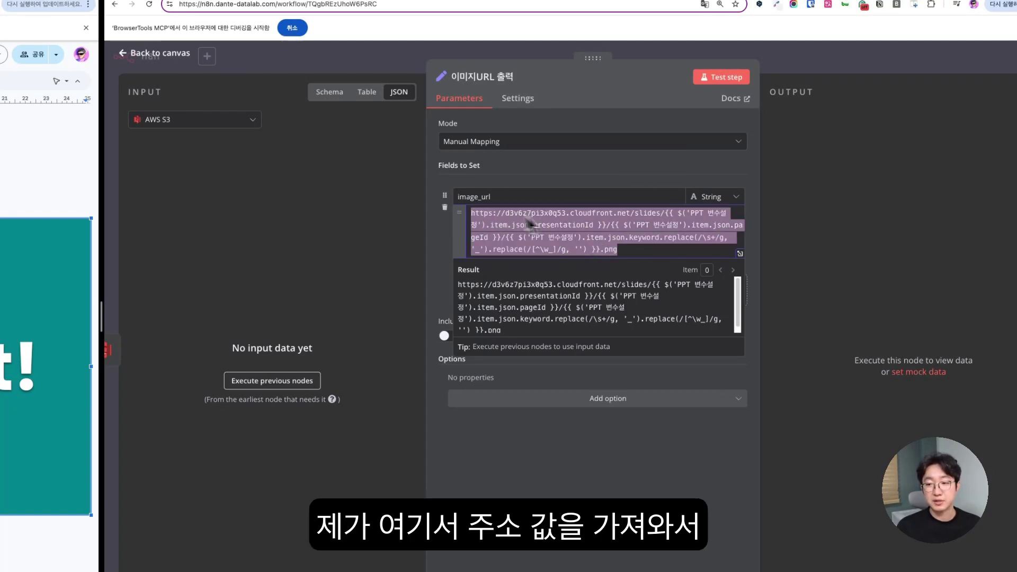
click(645, 472)
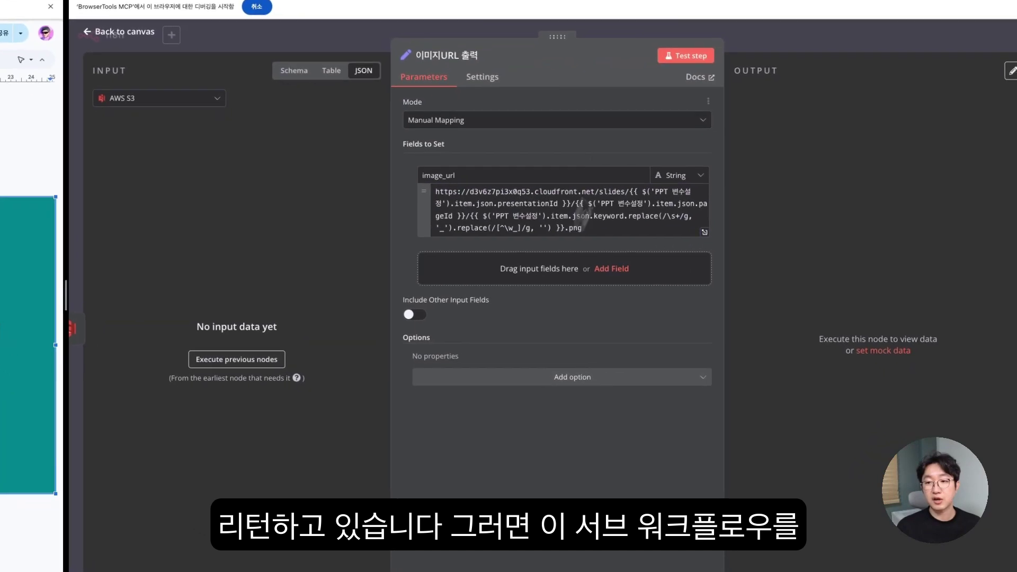
- Switch to the 영어회화 콘텐츠 자동생성 workflow and open its 영어표현 데이터 저장 Notion node
click(328, 67)
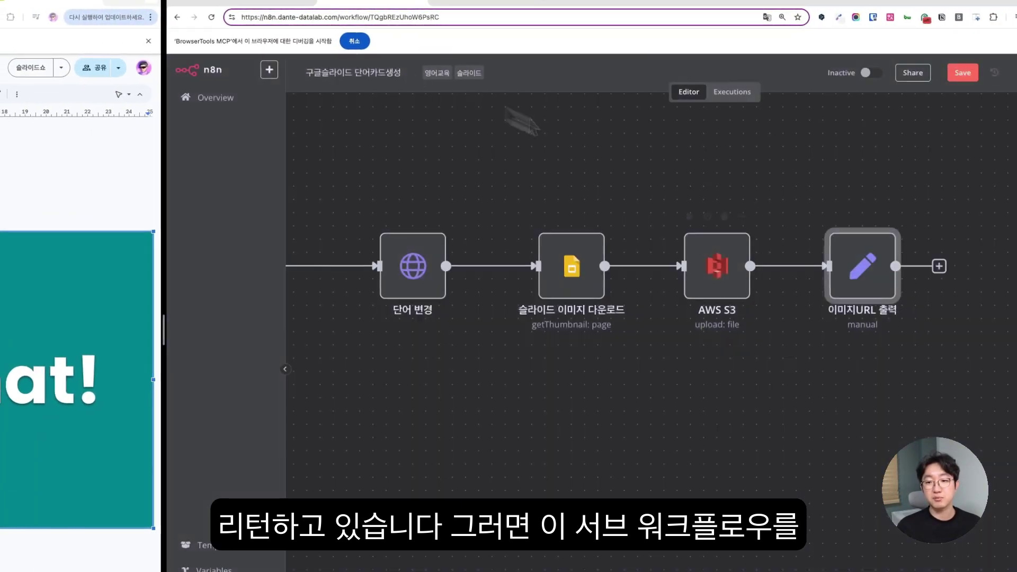
scroll(691, 218, left, 5)
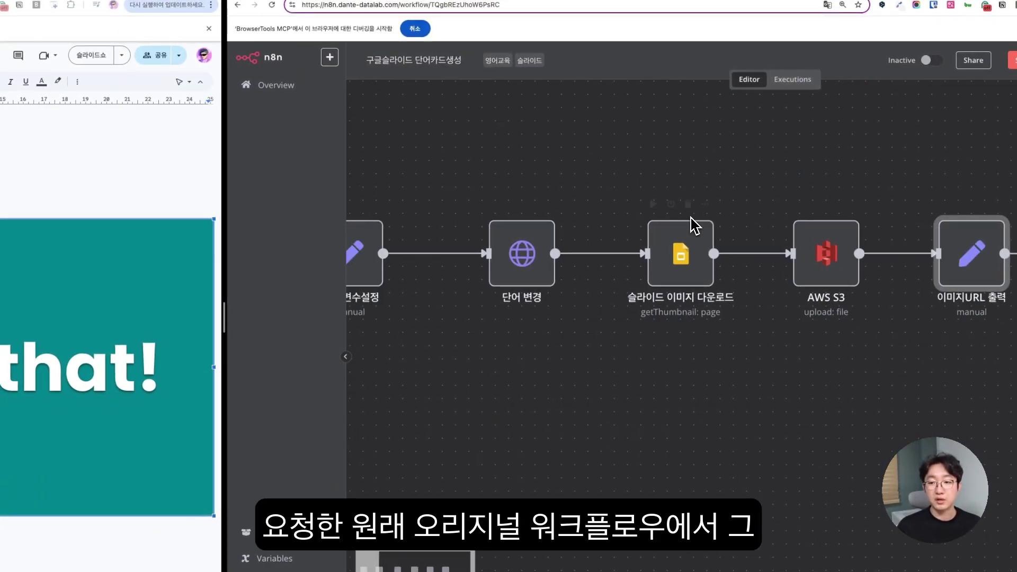
scroll(571, 187, down, 5)
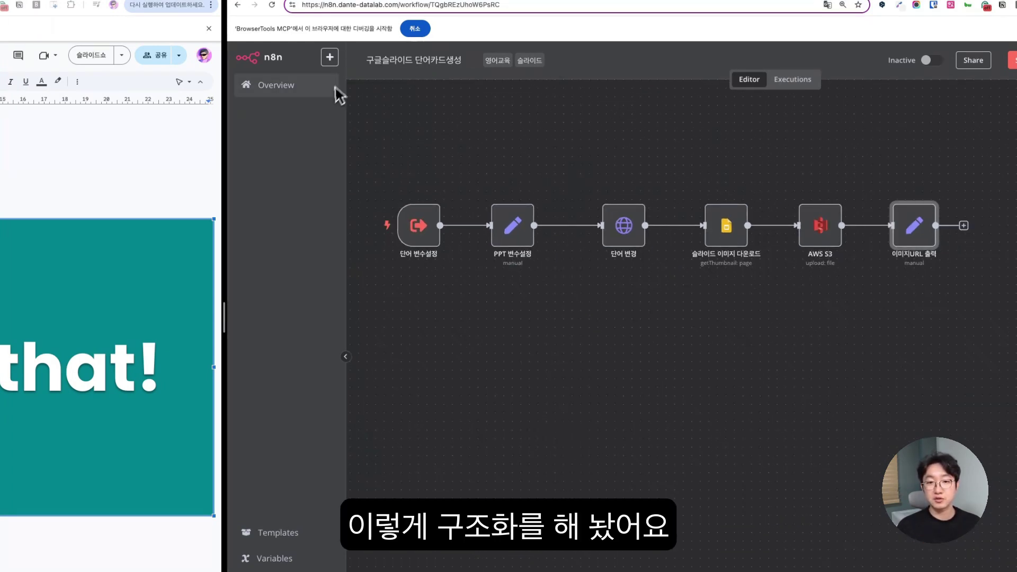
click(337, 0)
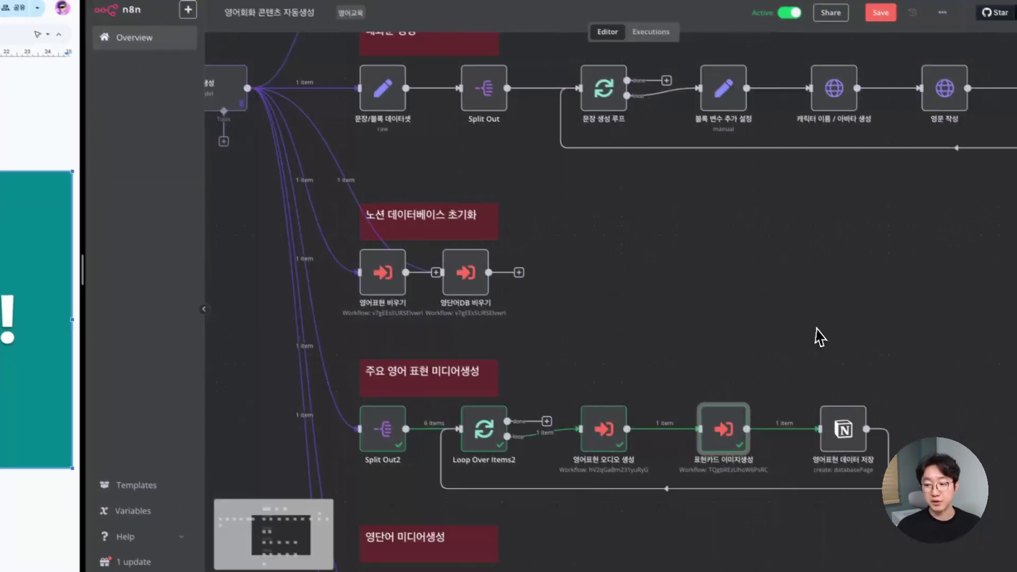
scroll(879, 387, down, 3)
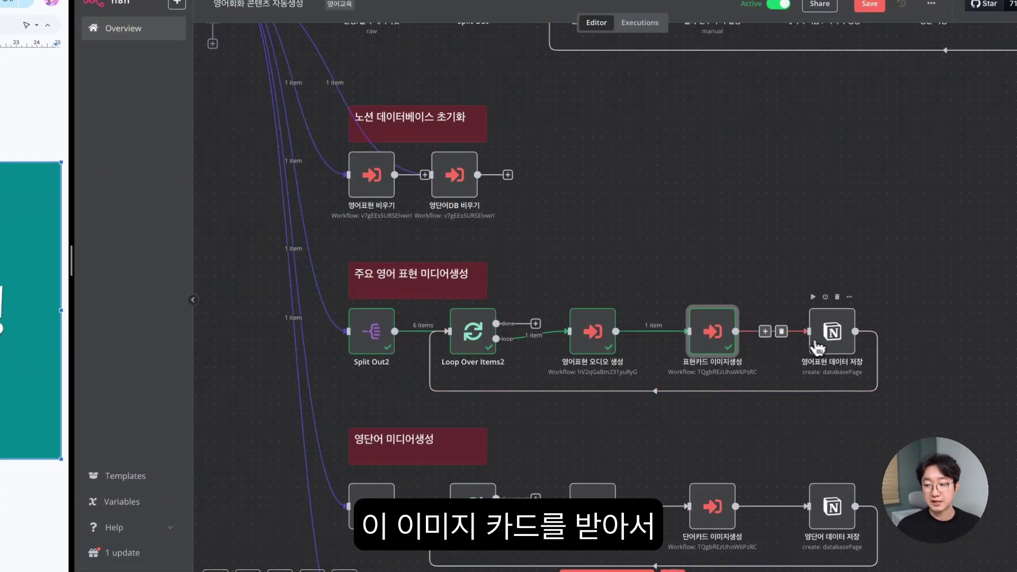
double_click(832, 340)
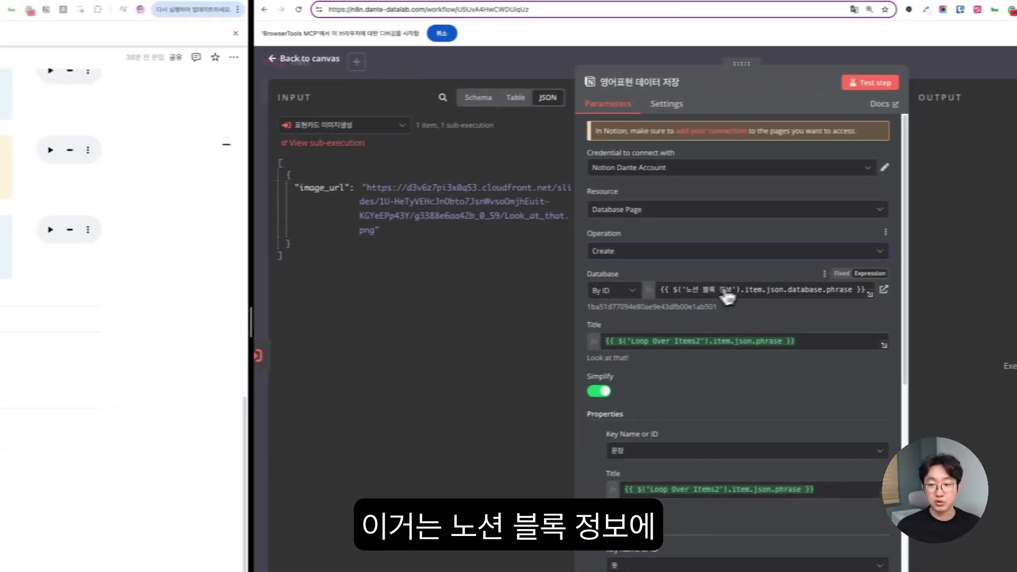
- Show 노선 블록 정보 as input and map the phrase database ID into Database
click(352, 127)
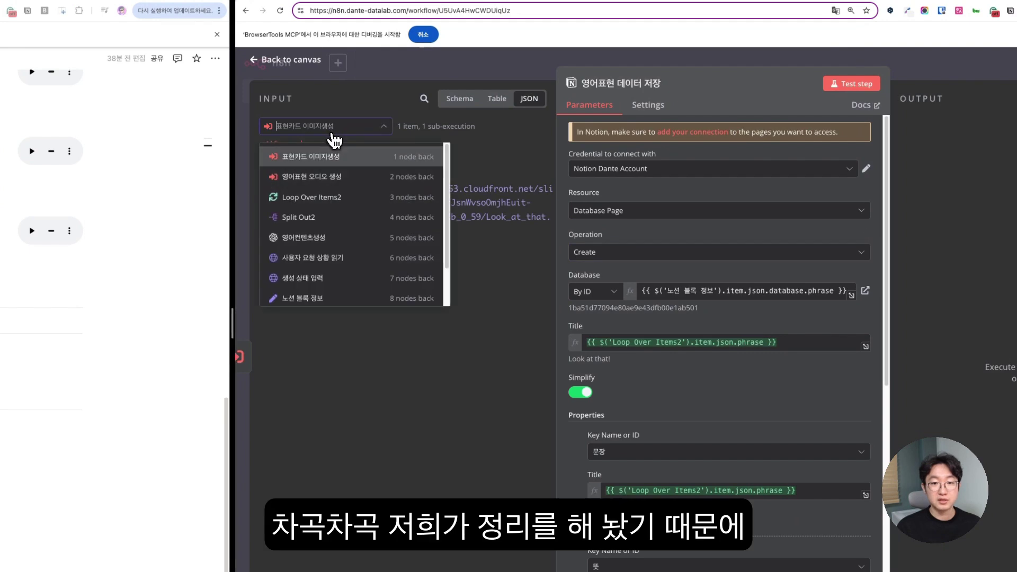
click(324, 296)
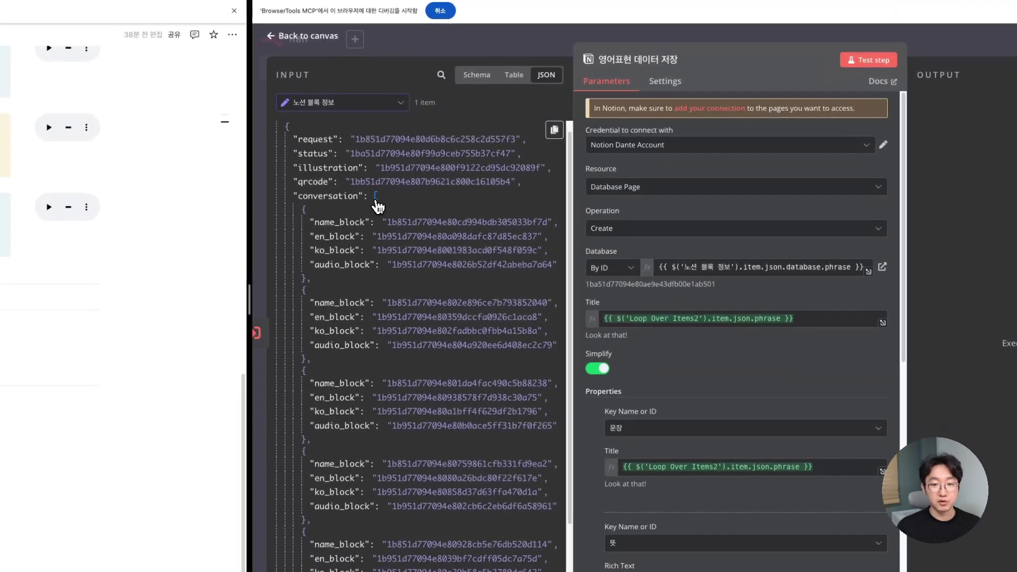
click(361, 221)
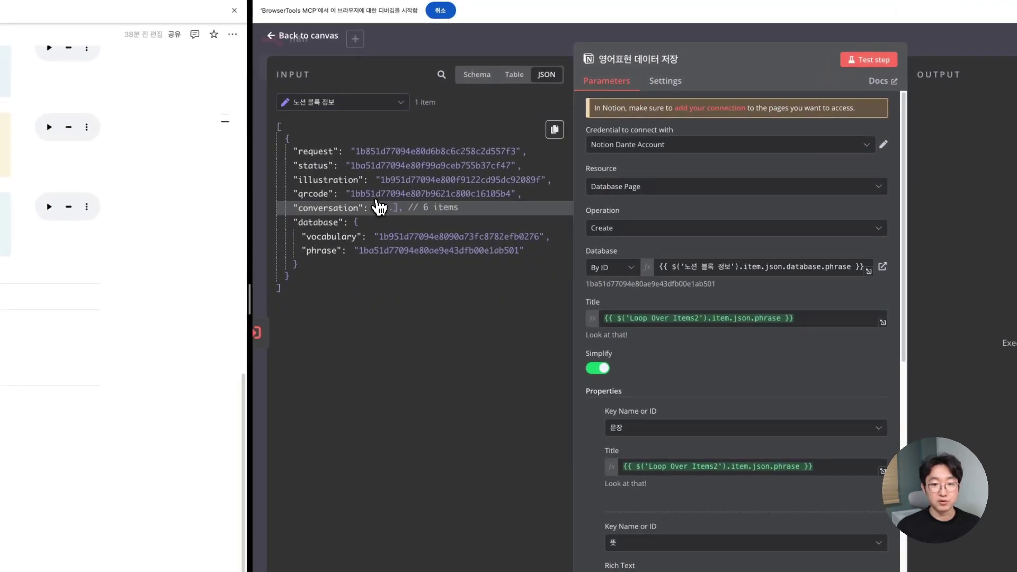
drag(336, 252, 676, 271)
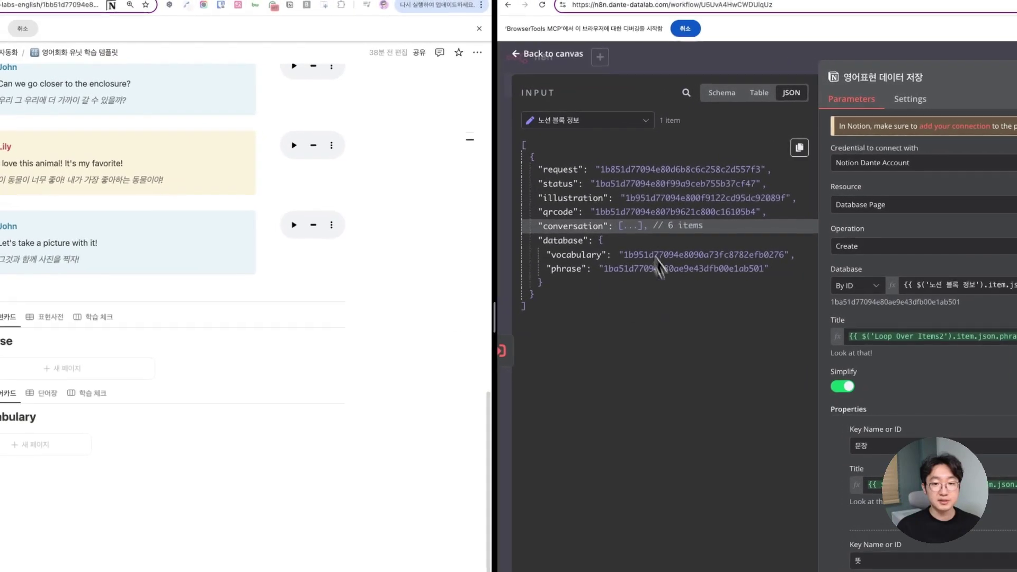
- Switch the input to Loop Over Items2 and map phrase onto the Title field
click(329, 106)
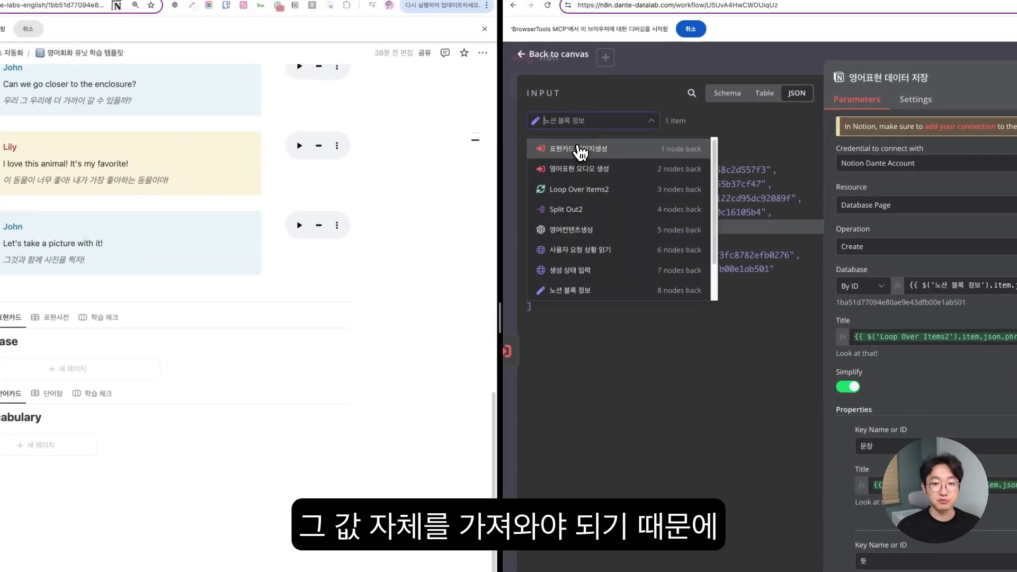
click(582, 192)
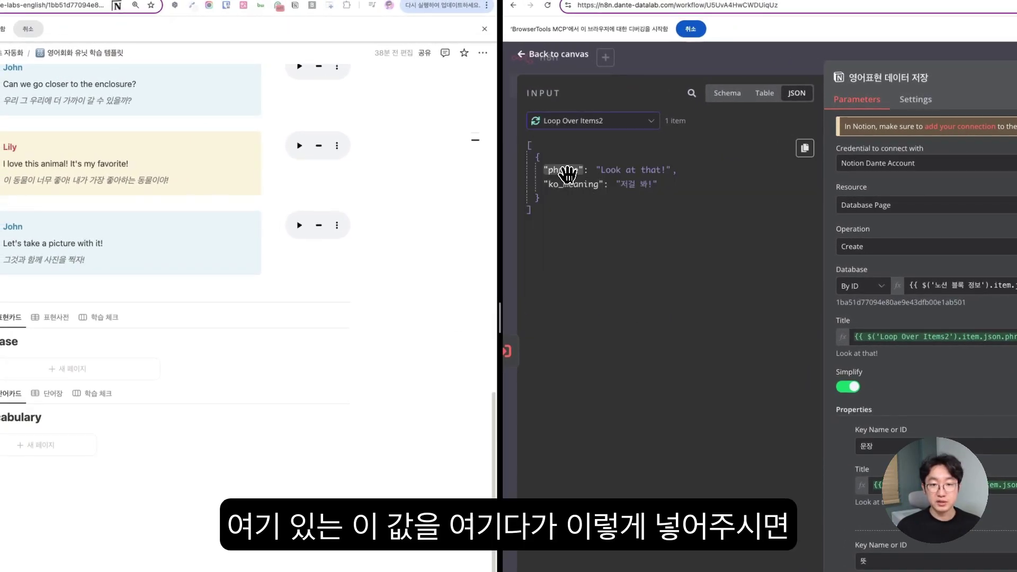
drag(569, 170, 865, 342)
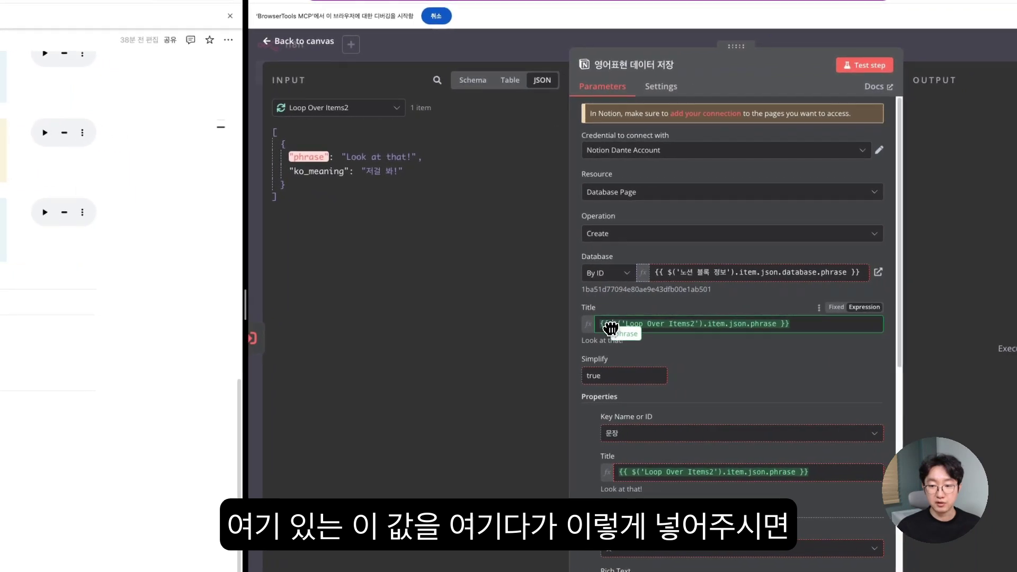
drag(610, 329, 604, 326)
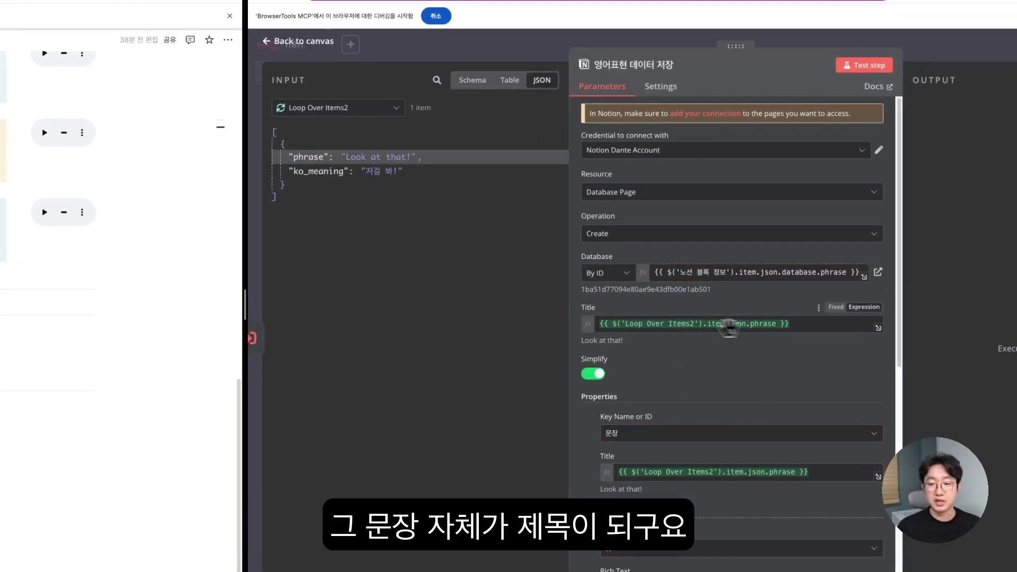
scroll(730, 329, down, 5)
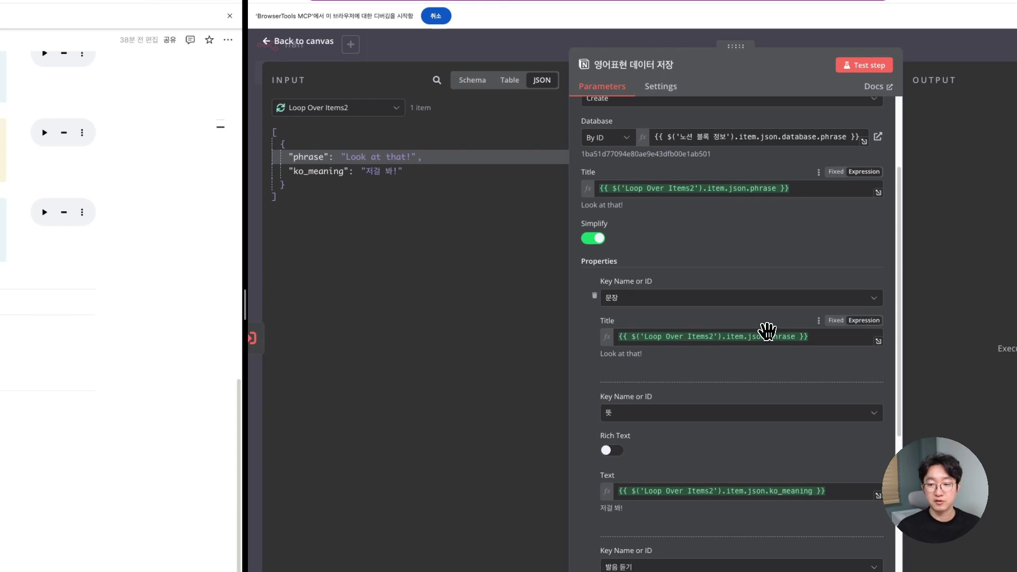
scroll(767, 331, down, 2)
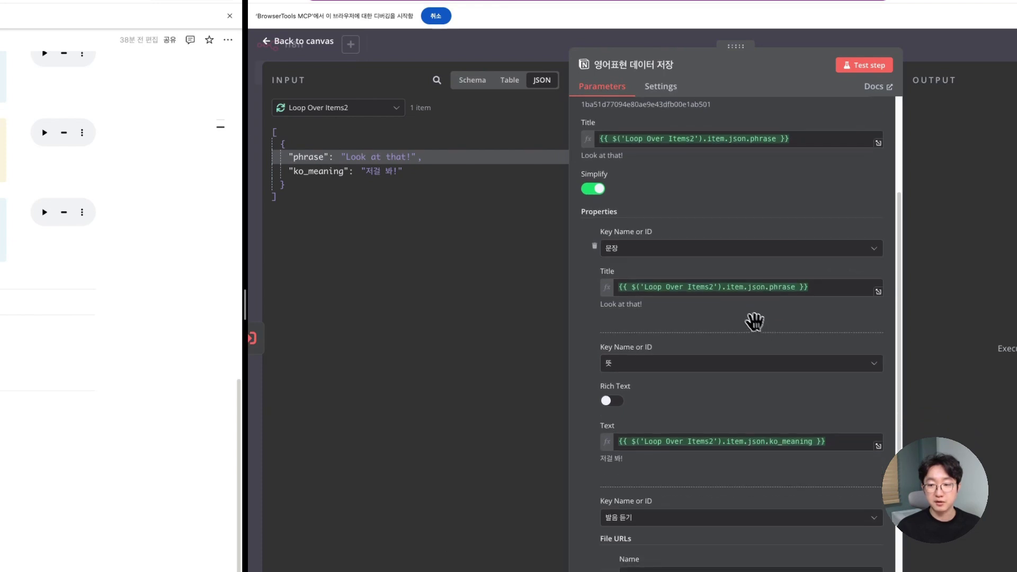
scroll(654, 277, down, 2)
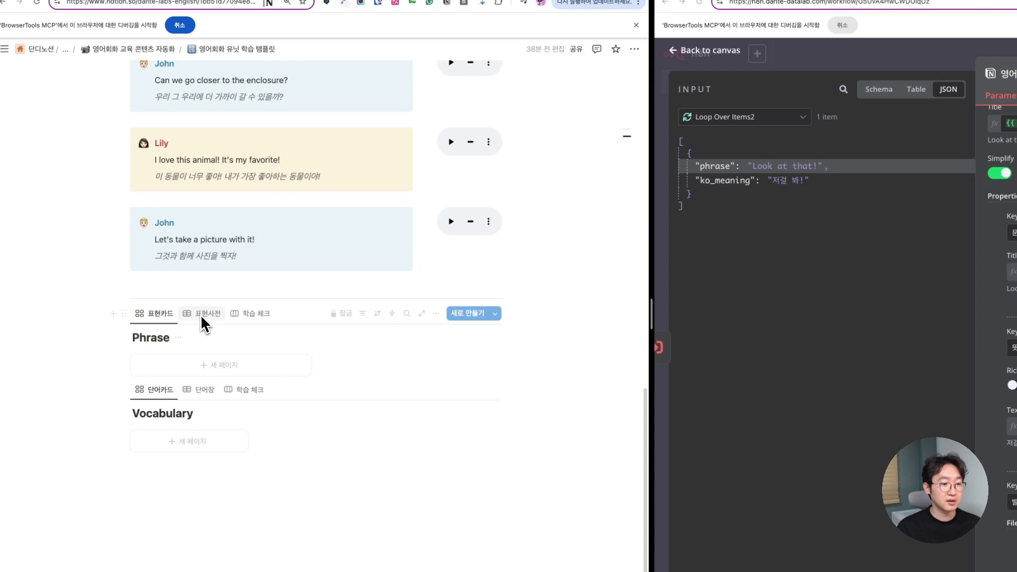
- Pick the 표현사전 database view and map ko_meaning onto the meaning Text field
click(205, 315)
scroll(215, 320, down, 1)
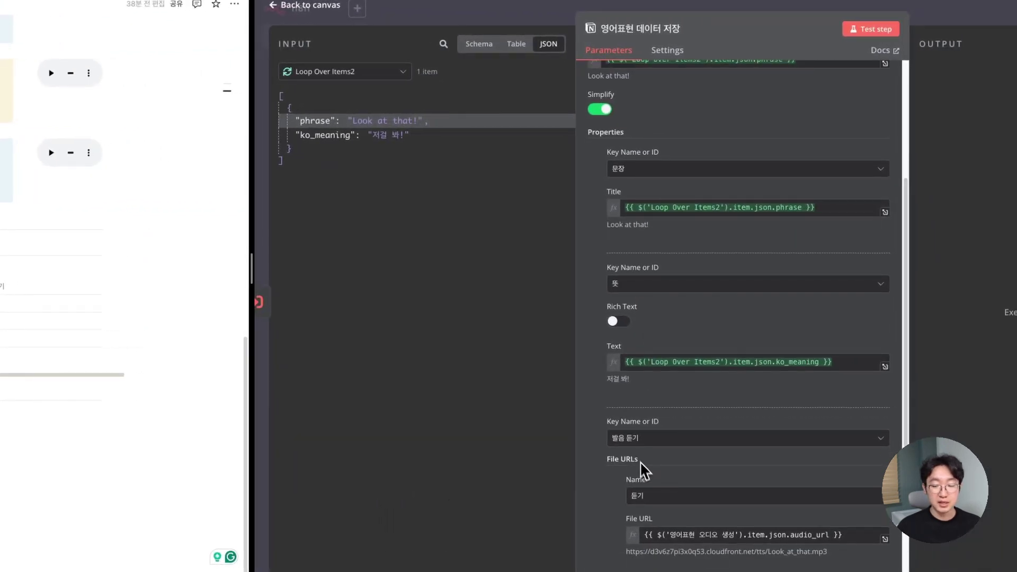
scroll(645, 473, down, 1)
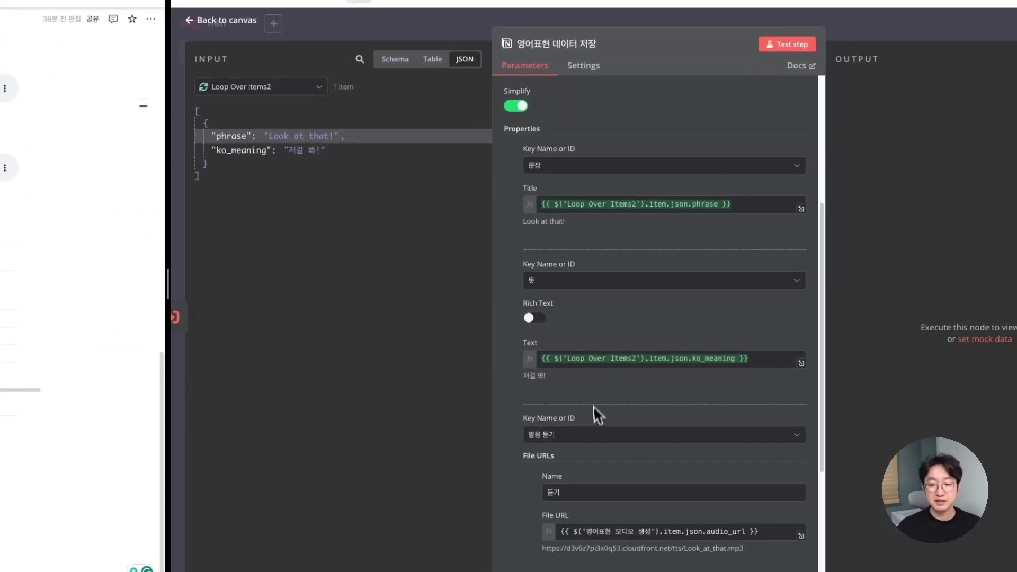
scroll(700, 408, down, 2)
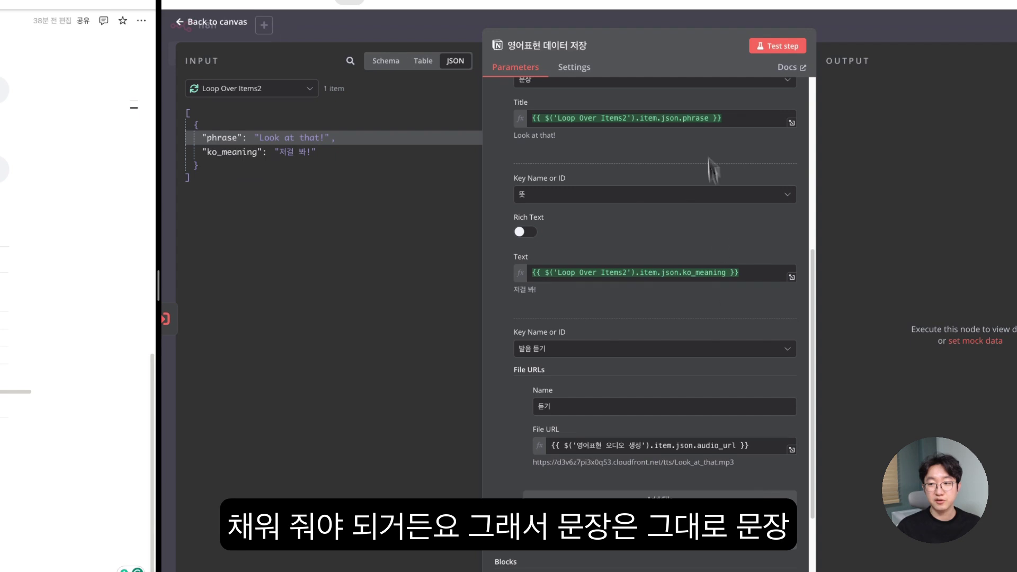
scroll(604, 130, up, 4)
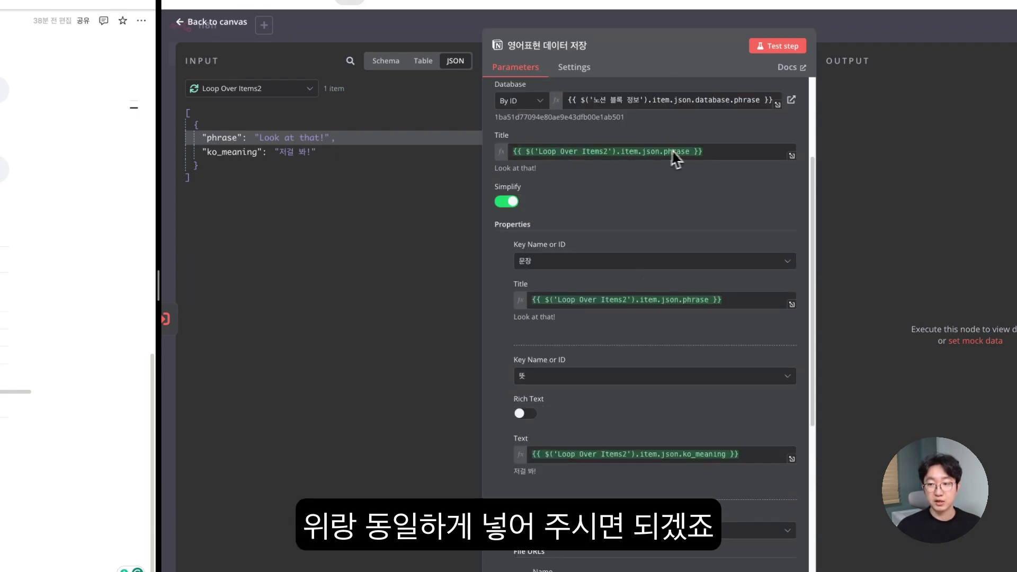
scroll(689, 366, down, 1)
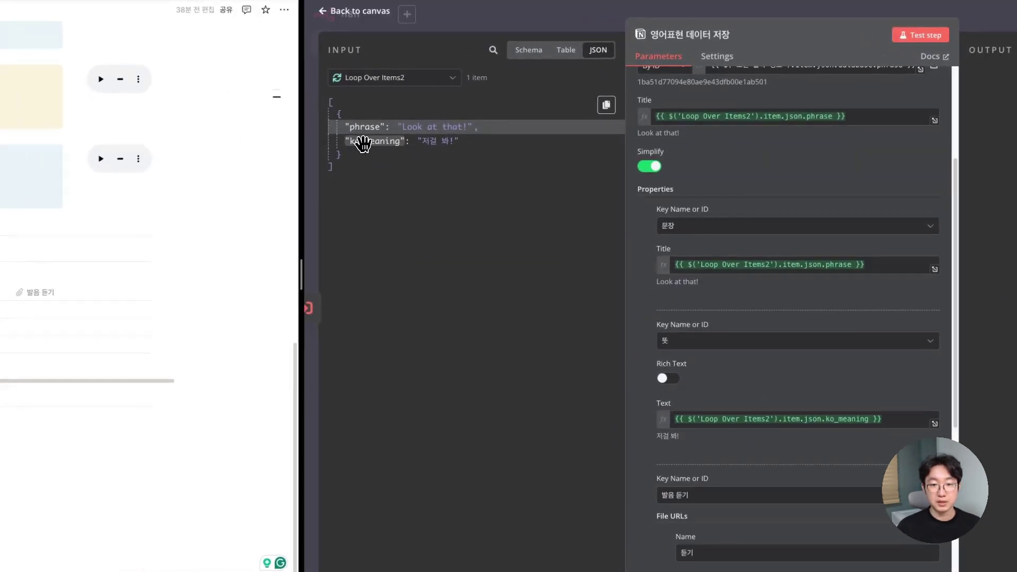
drag(229, 152, 365, 213)
drag(517, 207, 357, 139)
scroll(698, 235, down, 1)
scroll(704, 235, down, 3)
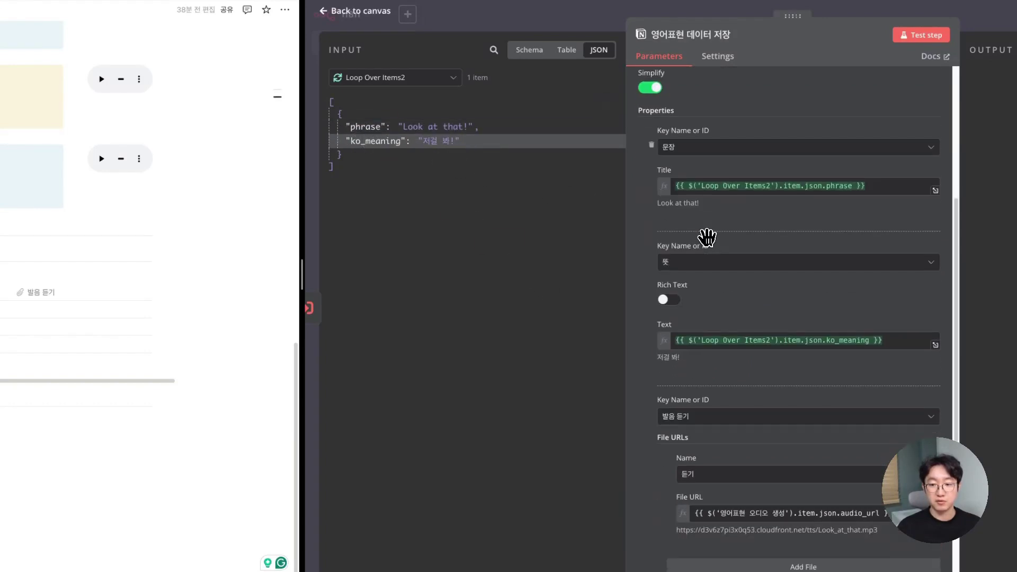
scroll(741, 246, up, 6)
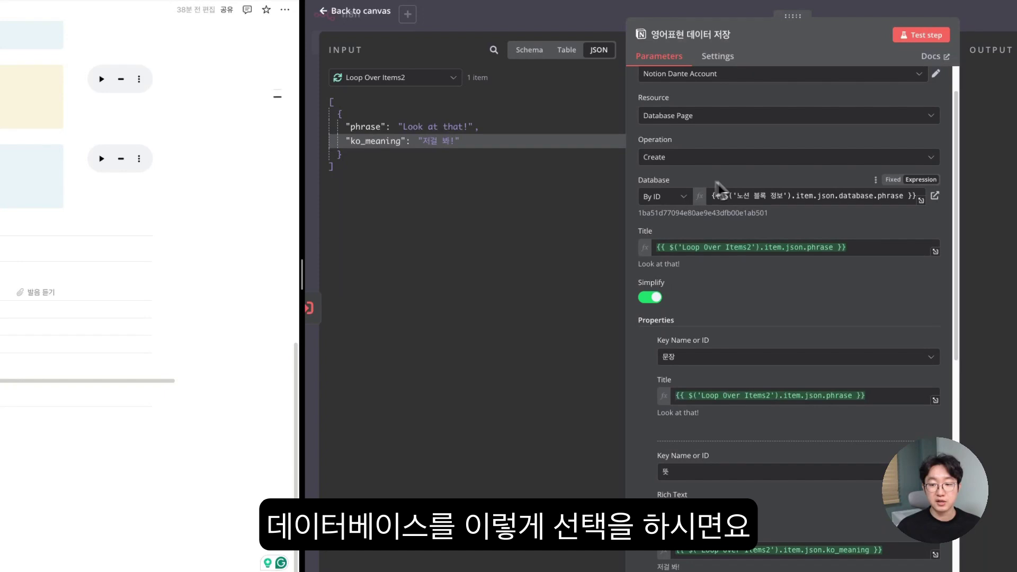
scroll(720, 188, down, 4)
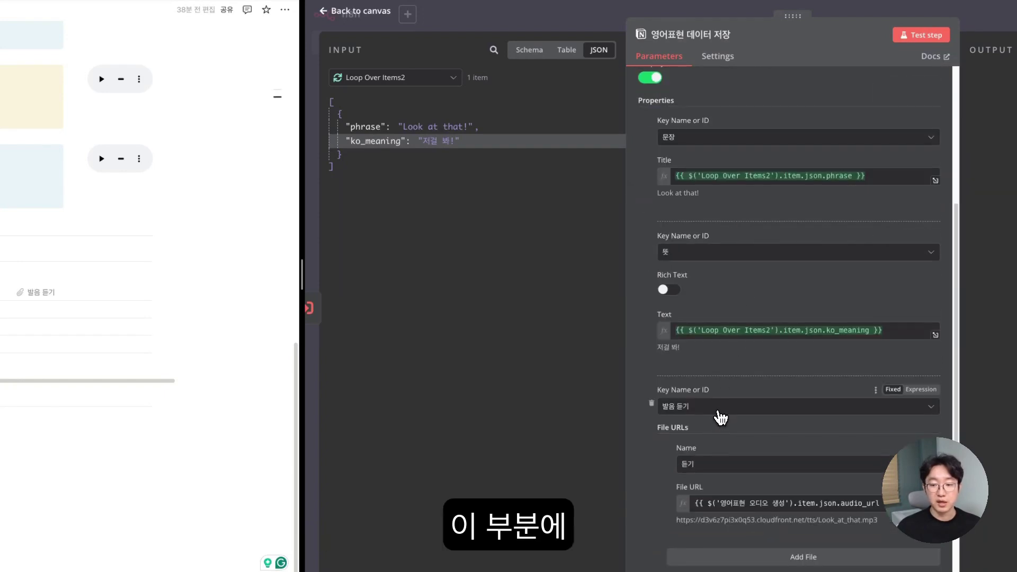
- Set the 발음 듣기 property's 듣기 file URL to 영어표현 오디오 생성's audio_url
click(721, 416)
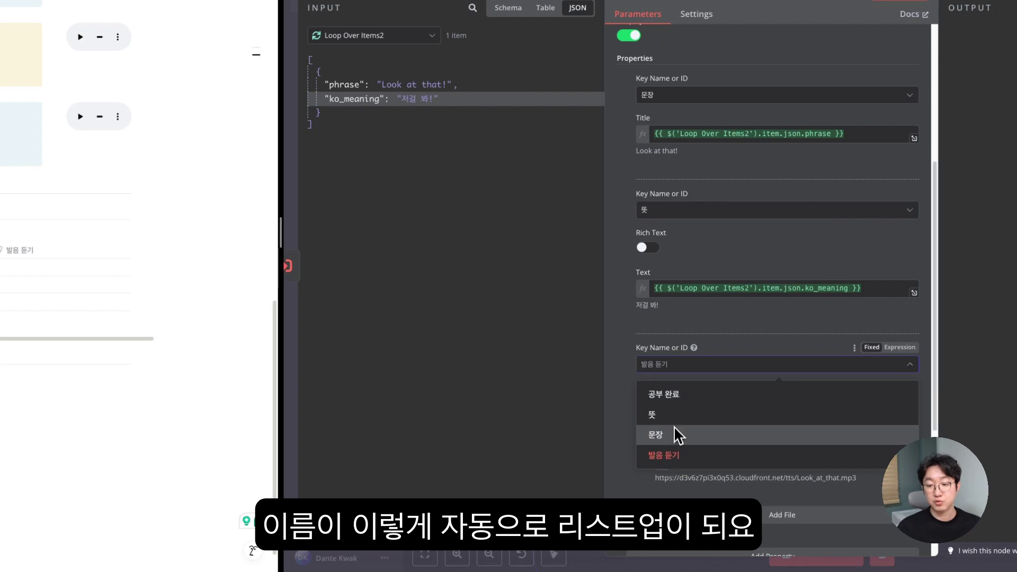
click(676, 462)
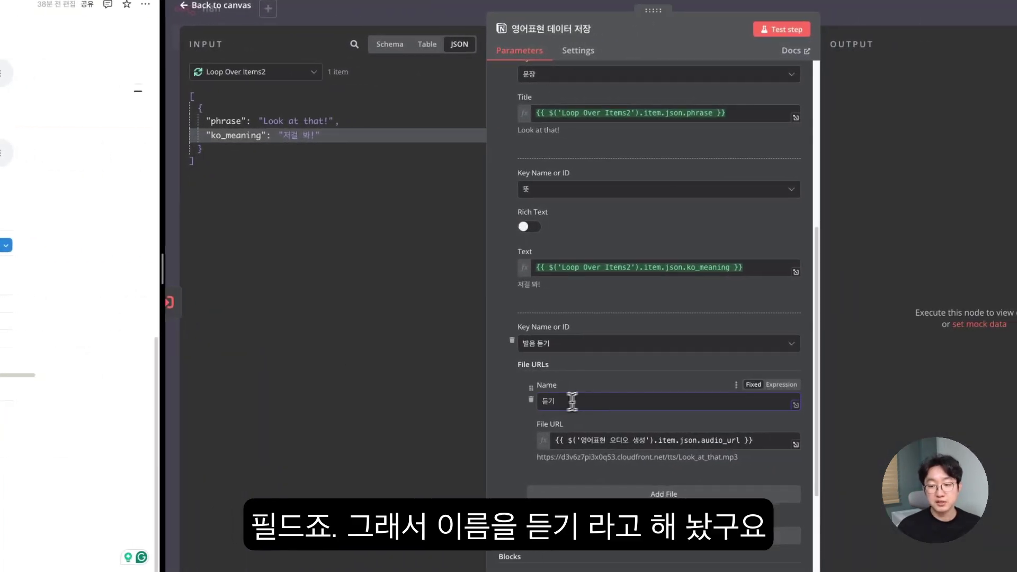
double_click(572, 401)
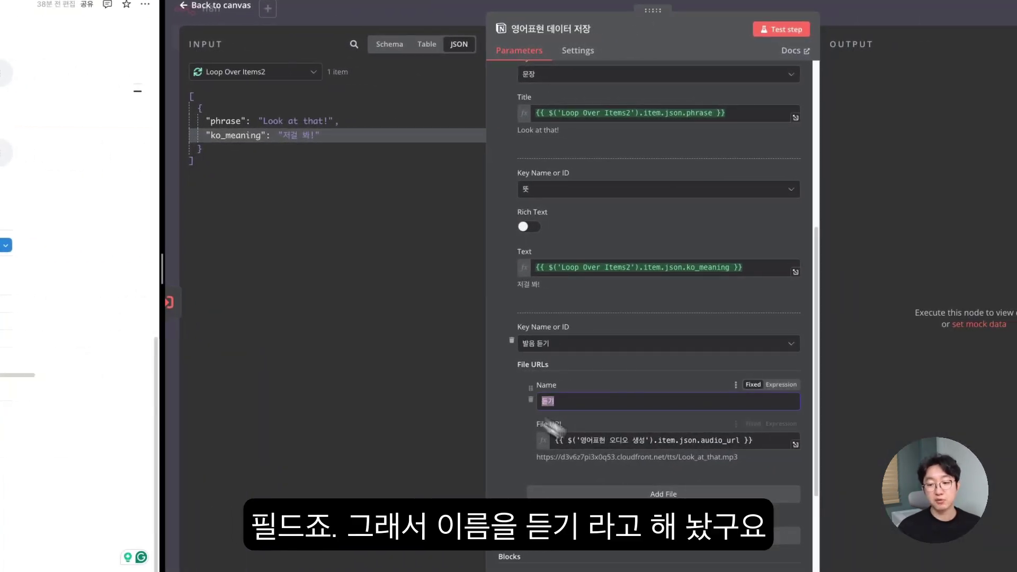
double_click(716, 440)
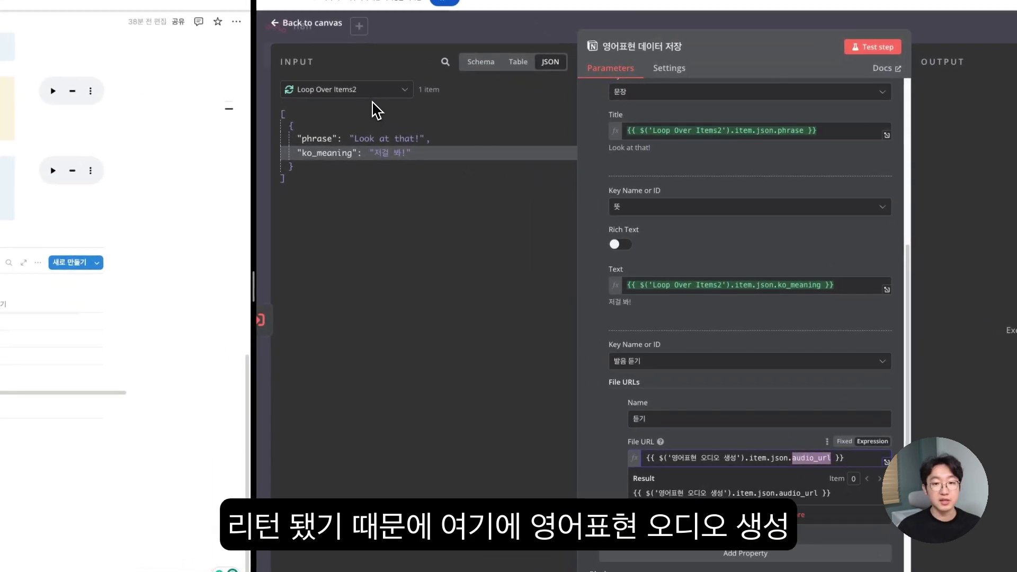
click(380, 102)
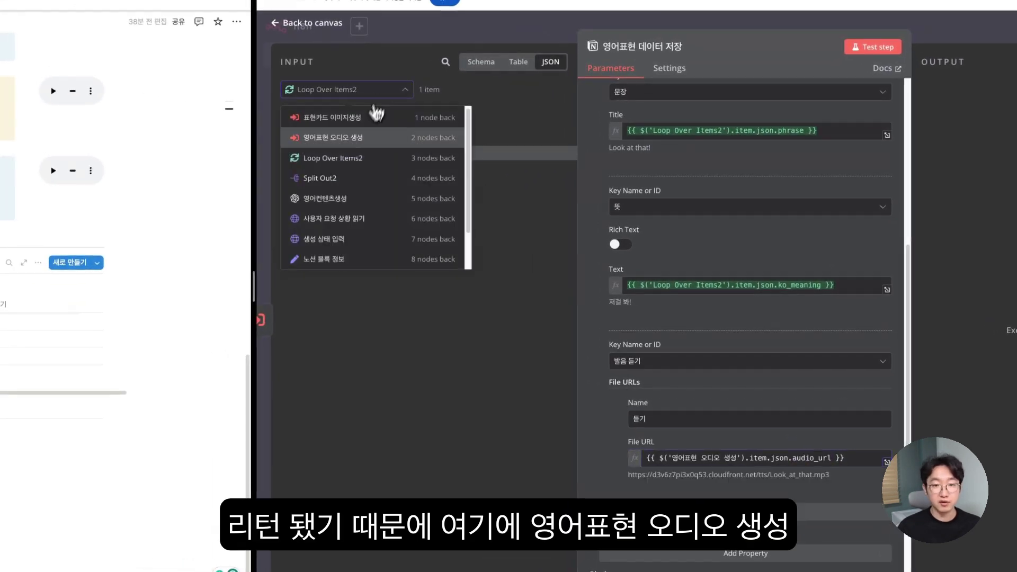
click(348, 138)
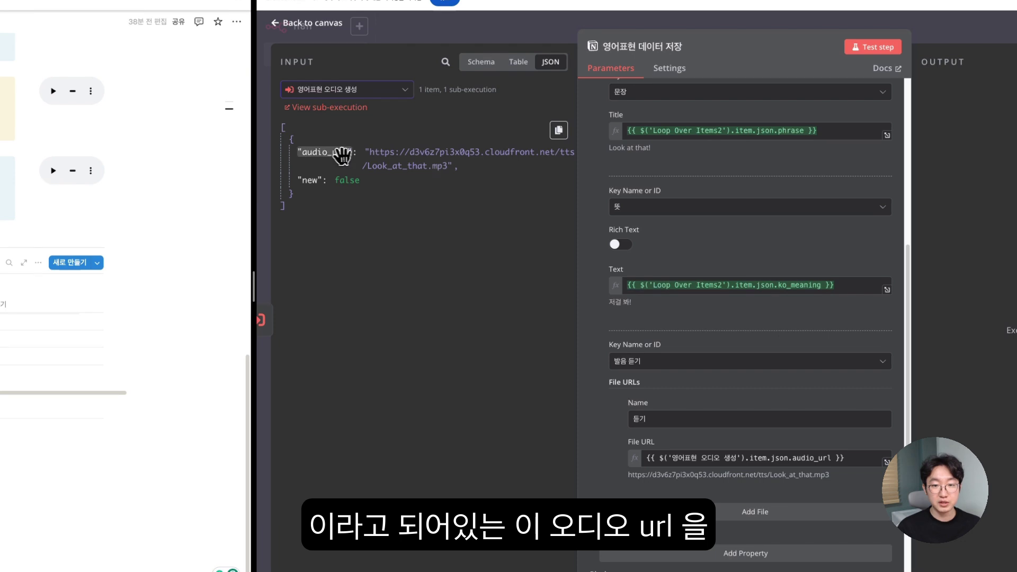
drag(329, 155, 649, 448)
scroll(649, 333, down, 4)
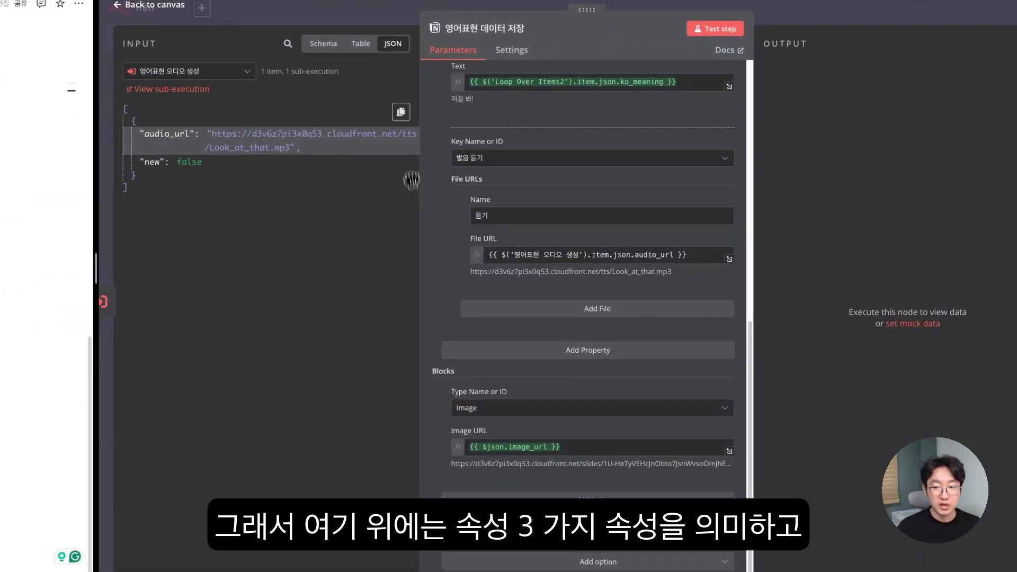
- Make the page block an Image using {{ $json.image_url }}, then test-run 영어표현 데이터 저장
scroll(561, 249, up, 4)
scroll(494, 295, down, 4)
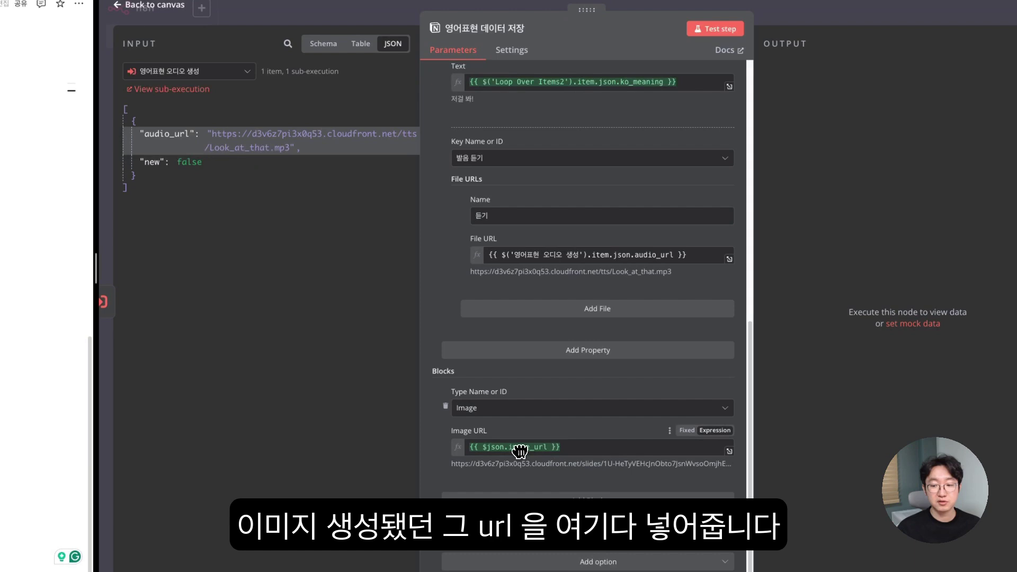
click(473, 415)
scroll(518, 474, down, 1)
scroll(502, 484, up, 1)
scroll(506, 479, down, 1)
click(498, 555)
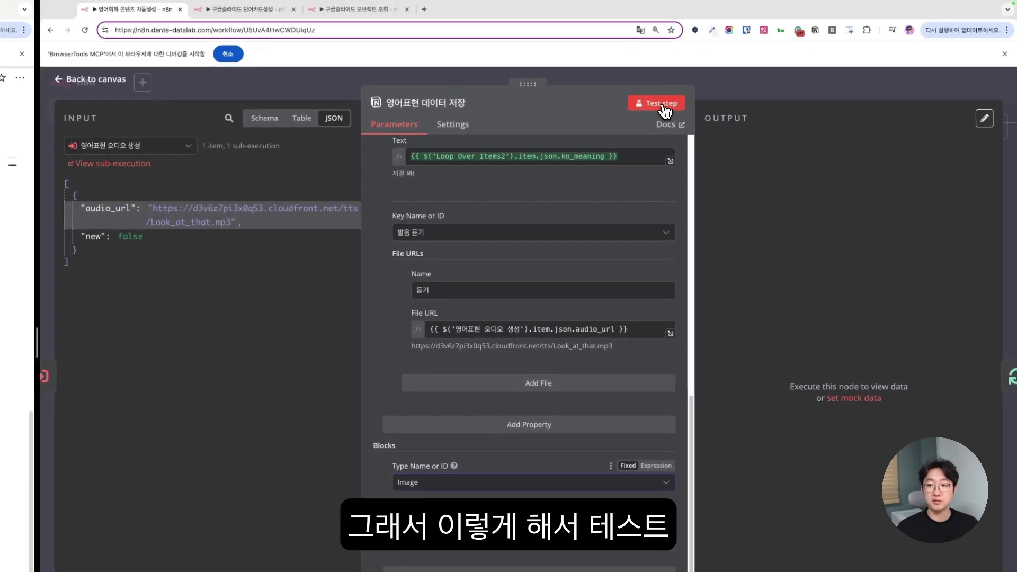
click(720, 2)
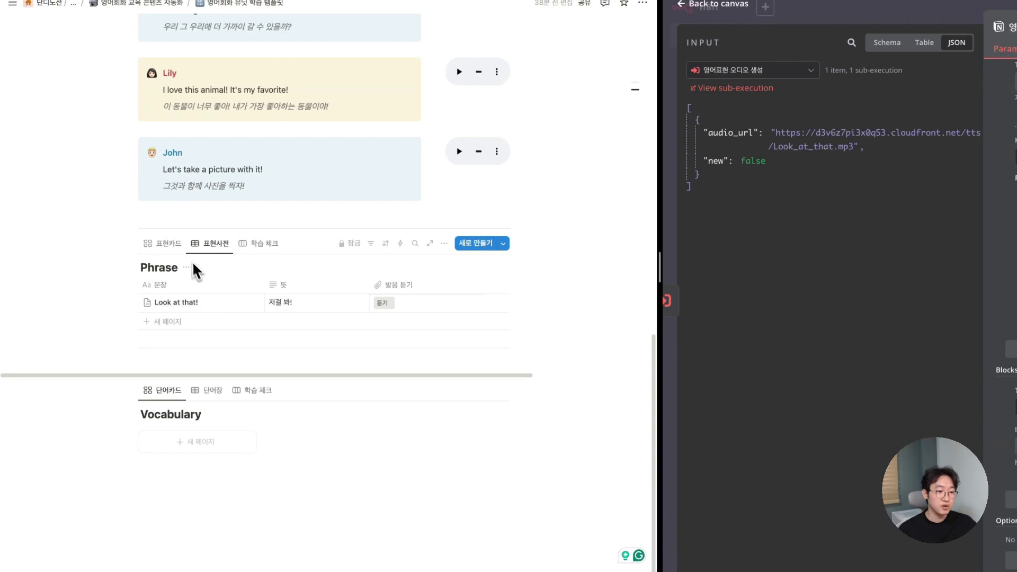
- View the 표현카드 gallery's 'Look at that!' card, play its 듣기 audio, then return to n8n
click(169, 244)
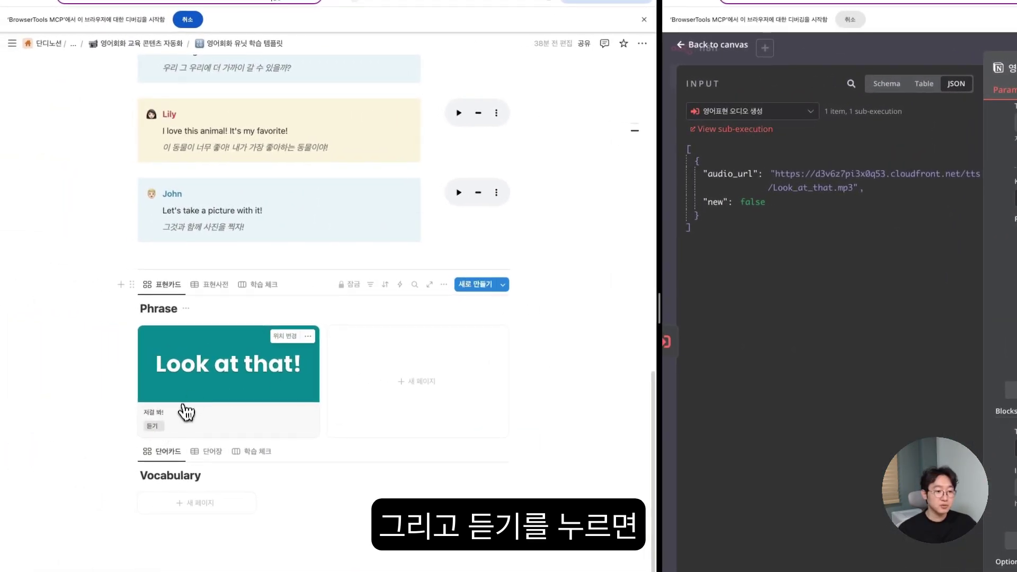
click(153, 426)
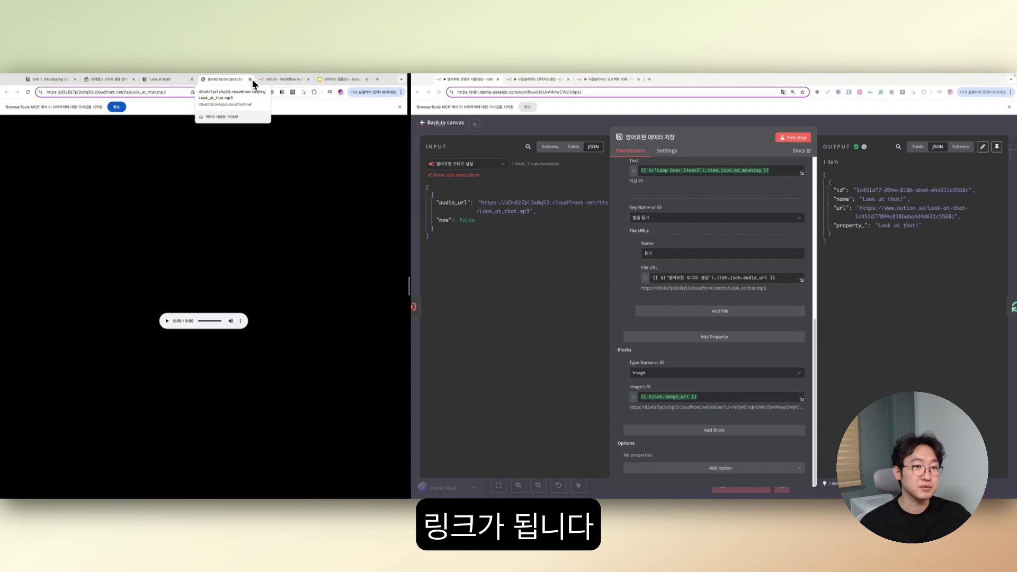
click(251, 79)
click(253, 121)
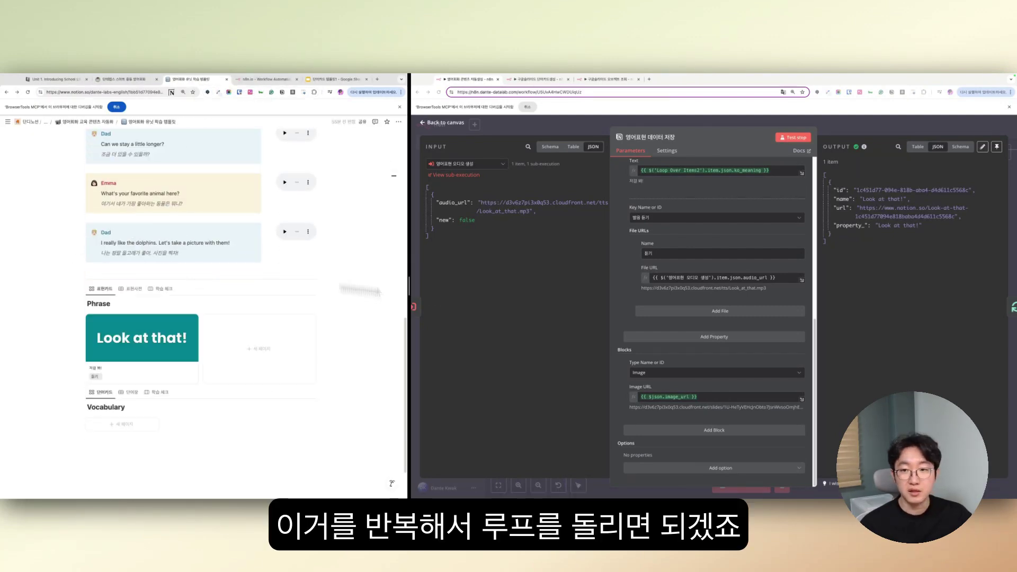
click(583, 131)
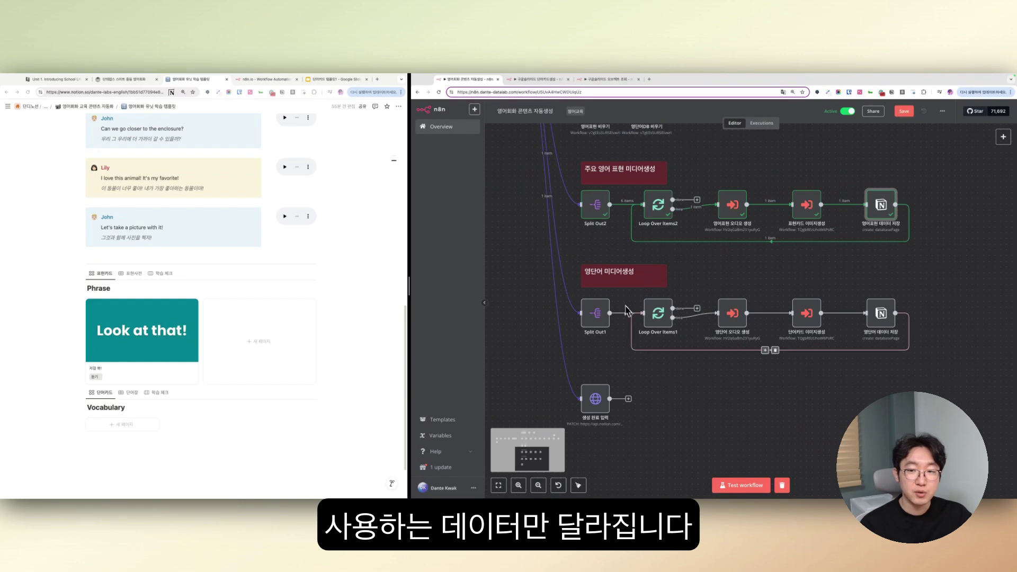
- Map message.content.words into Split Out1's Fields To Split Out so it runs once per word
double_click(601, 322)
click(446, 214)
click(448, 222)
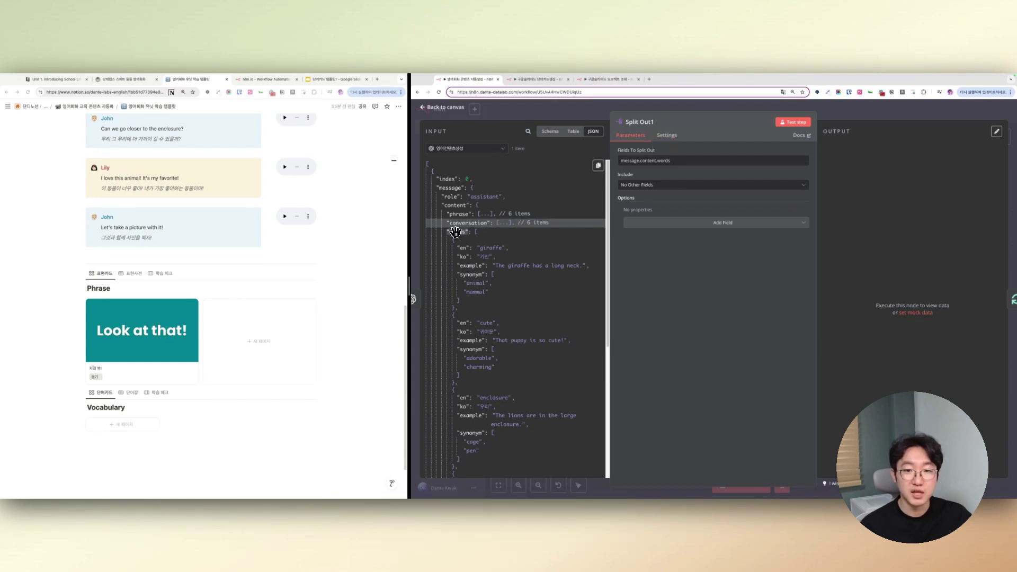
drag(455, 231, 632, 161)
click(431, 108)
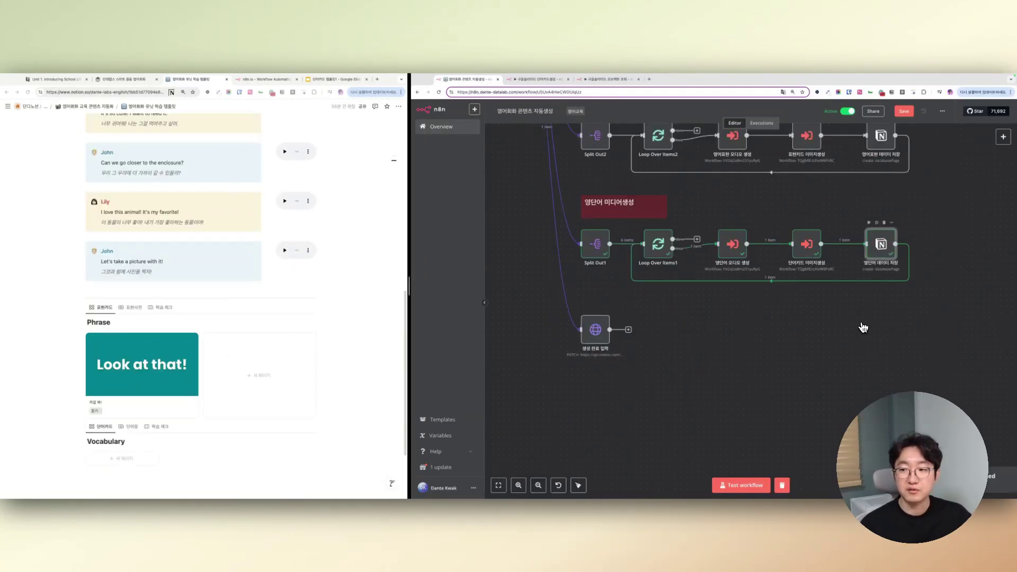
scroll(263, 330, down, 1)
scroll(263, 331, down, 2)
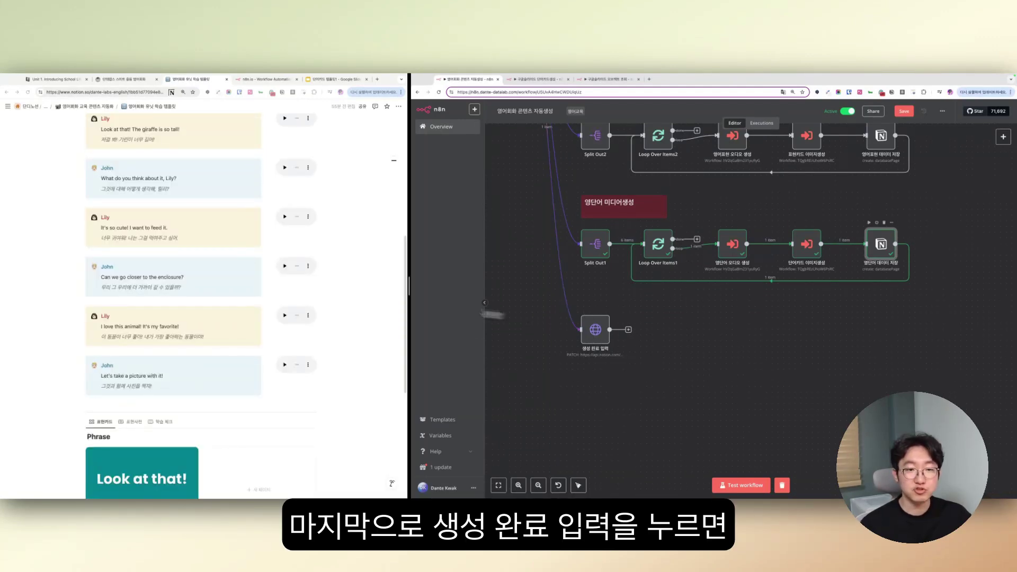
- Execute the 생성 완료 입력 node to mark the lesson 생성완료!, then zoom out over the whole workflow
scroll(295, 288, up, 6)
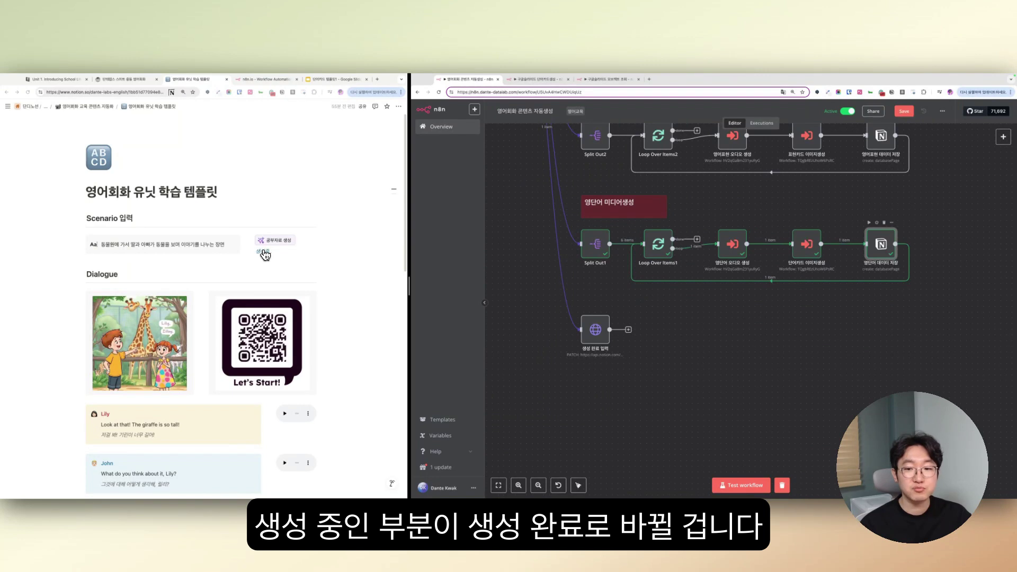
click(585, 310)
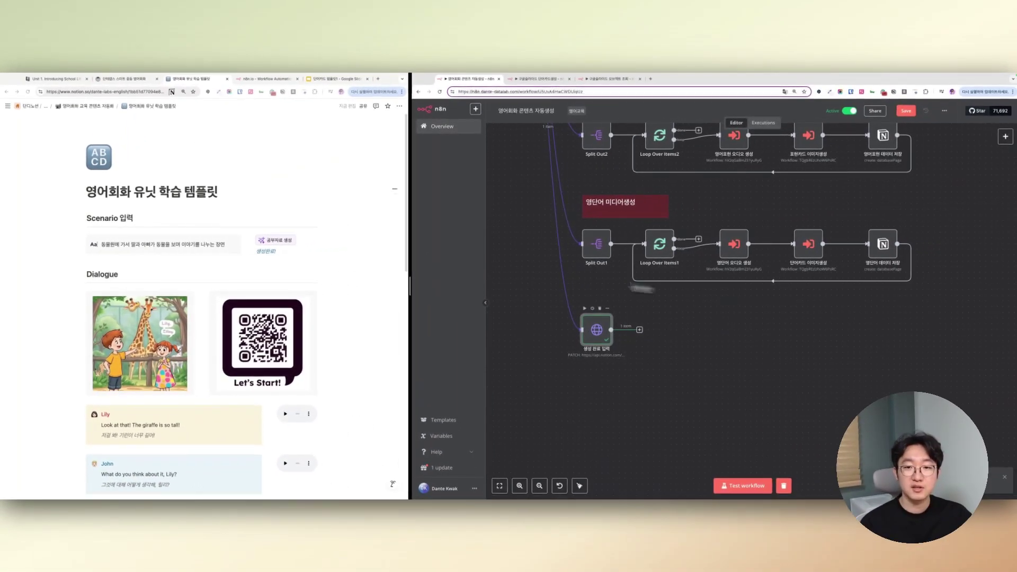
scroll(511, 257, down, 5)
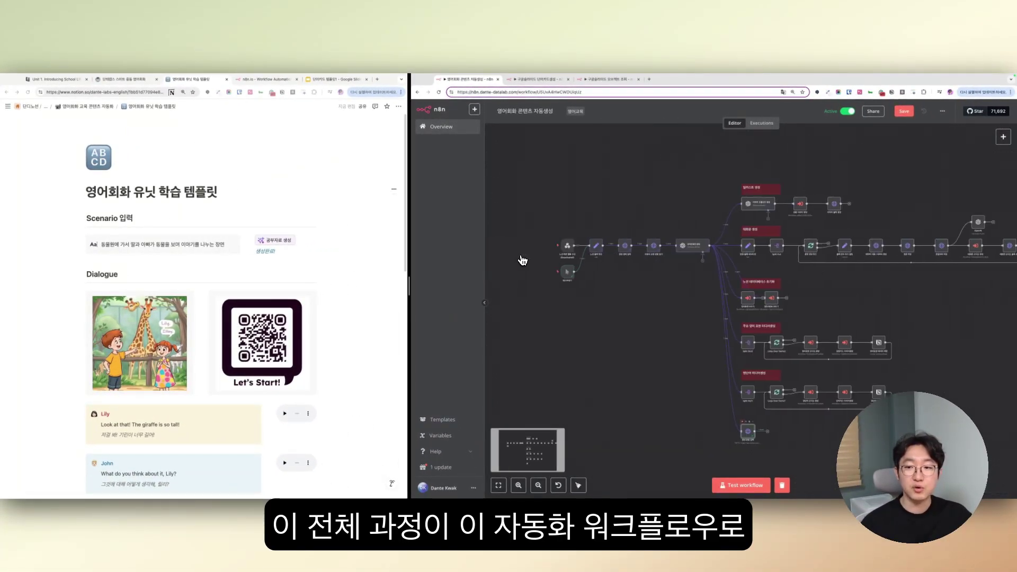
scroll(523, 260, right, 3)
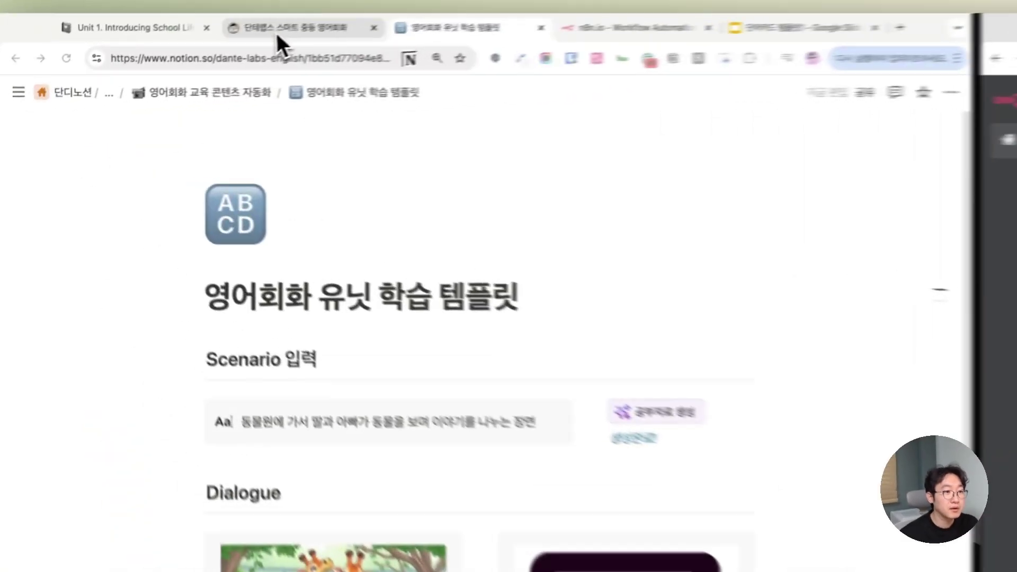
- Preview the Unit 1 and Unit 2 lesson pages, then open Unit 3. Ordering at Restaurants
click(120, 80)
scroll(450, 212, down, 10)
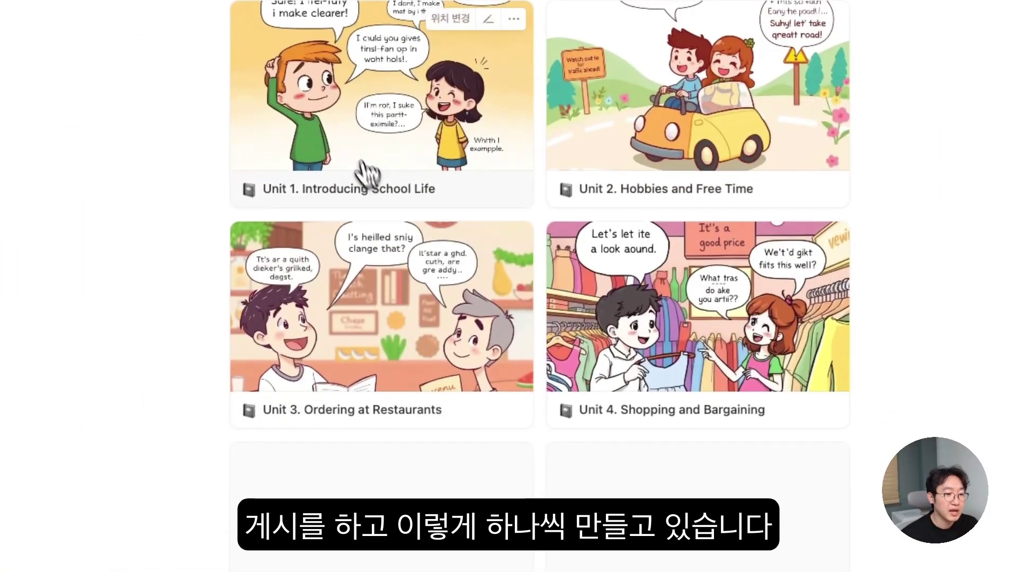
click(268, 170)
scroll(634, 275, down, 10)
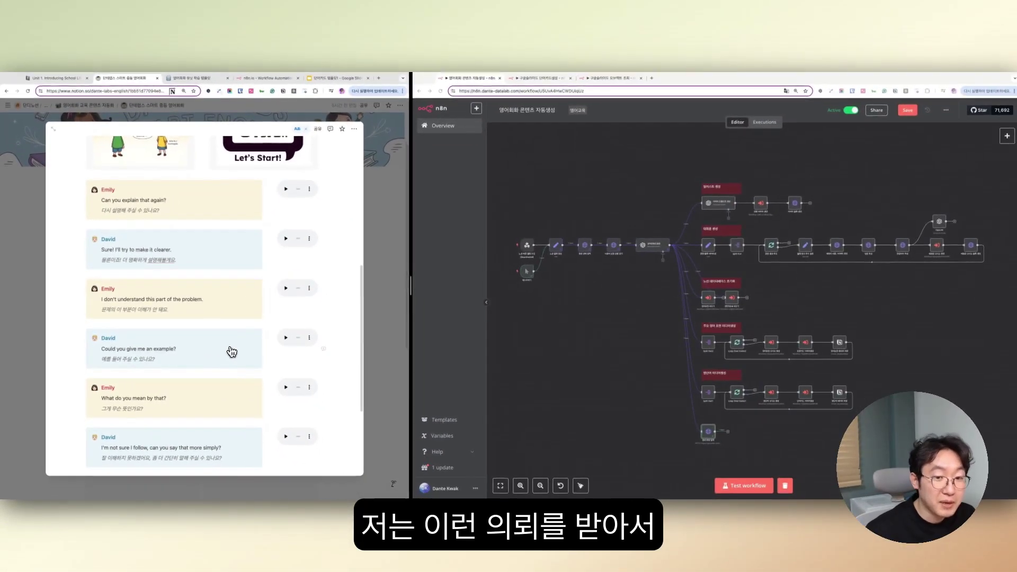
scroll(228, 352, down, 2)
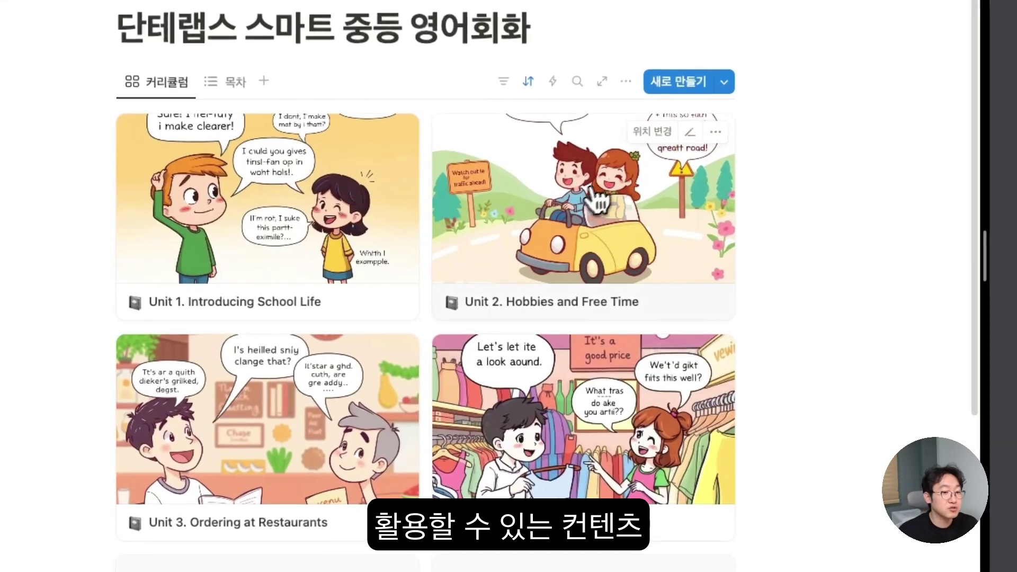
click(569, 210)
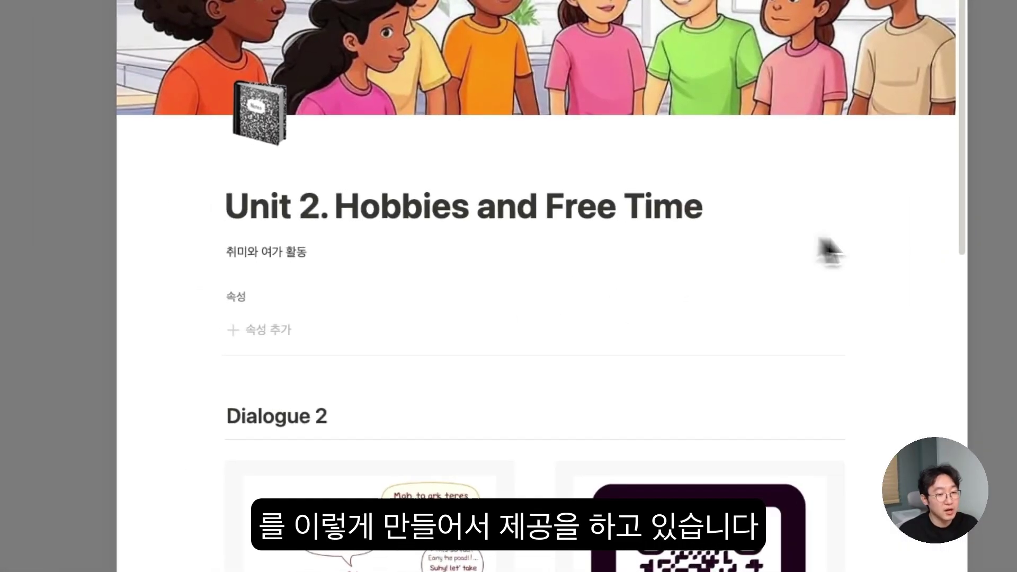
scroll(932, 306, down, 3)
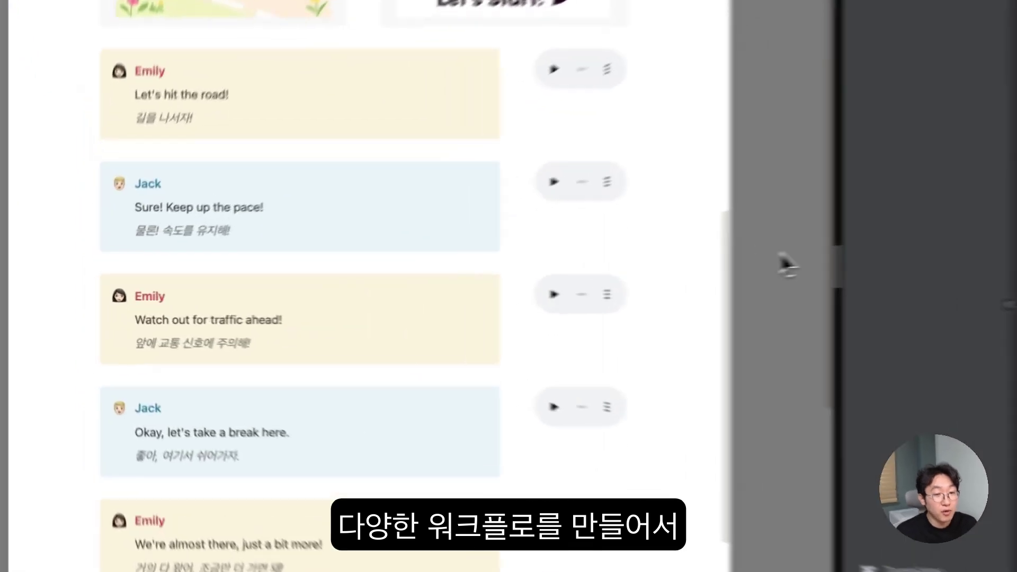
click(389, 284)
click(371, 326)
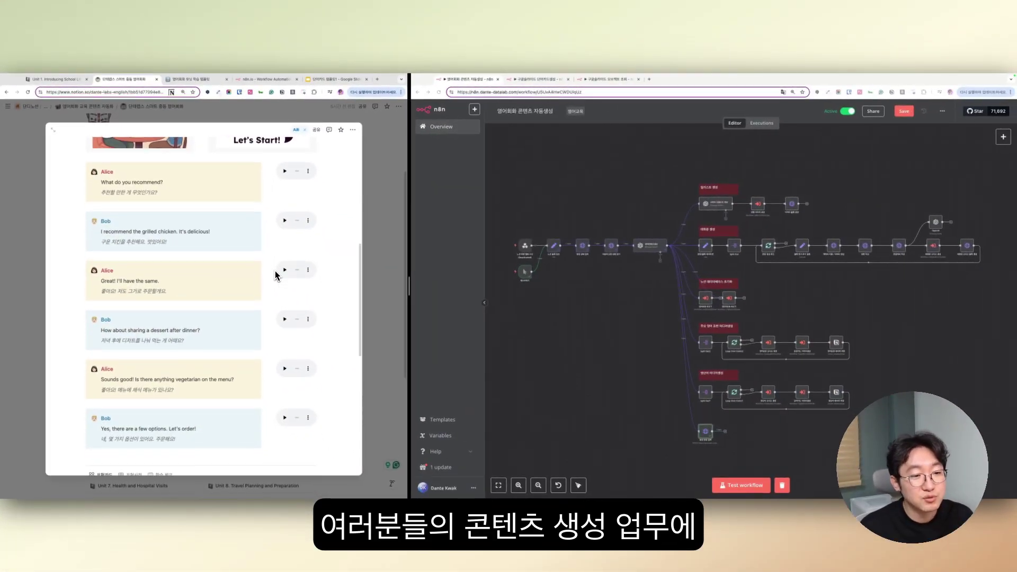
scroll(275, 276, down, 5)
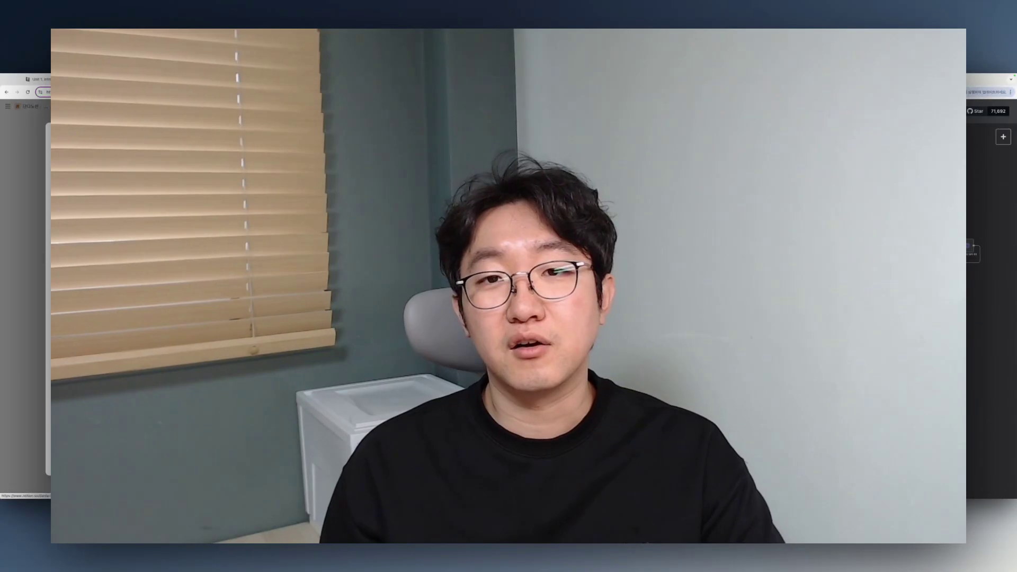